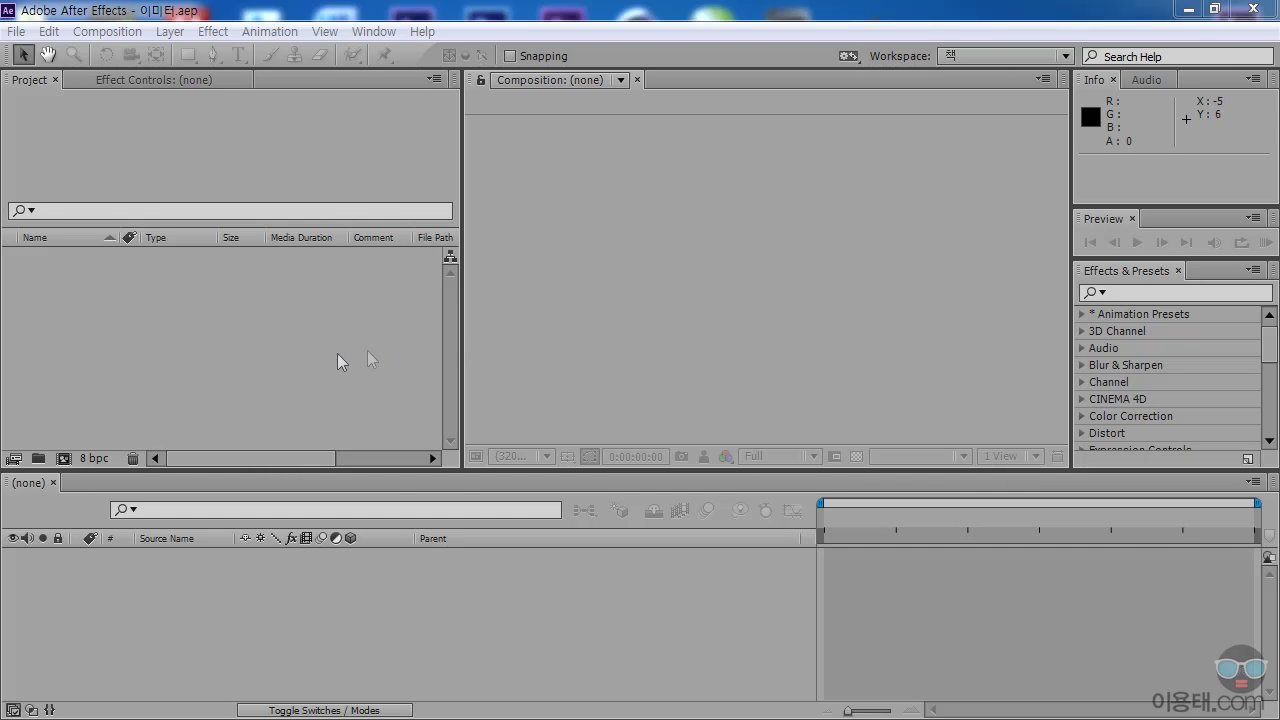
- Start a new composition and name it 파티큘러
left_click(173, 314)
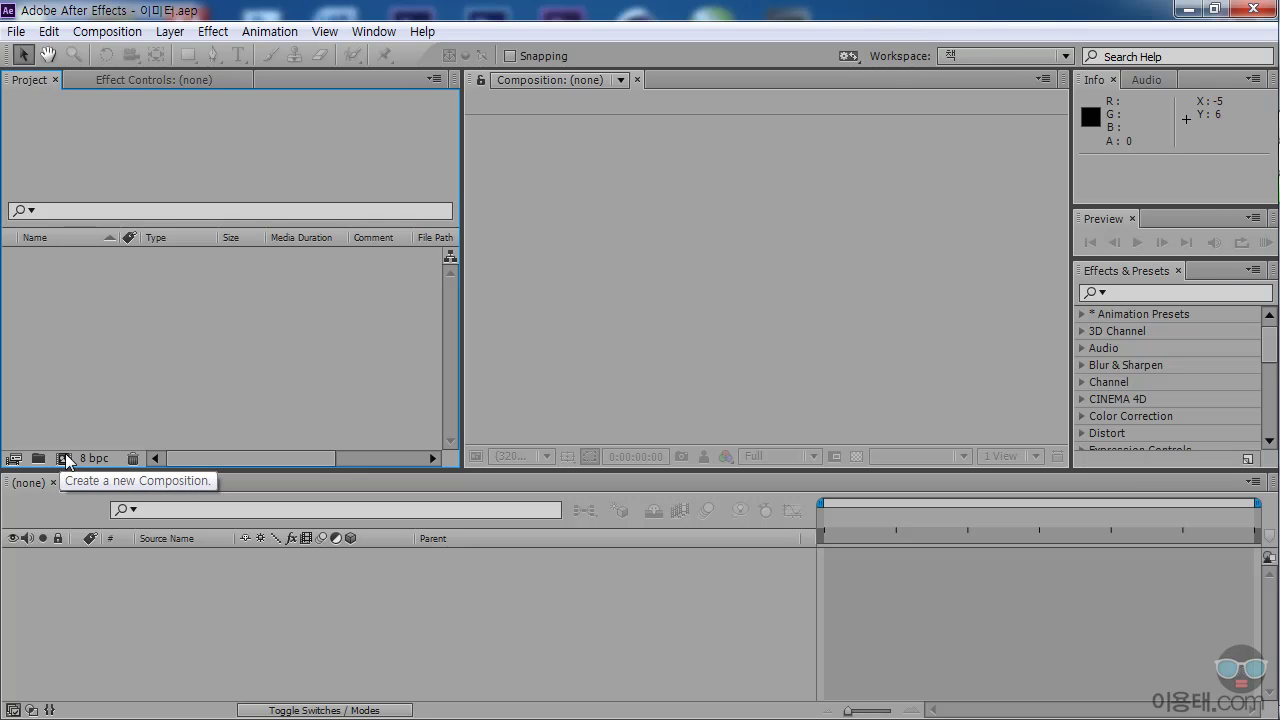
left_click(108, 33)
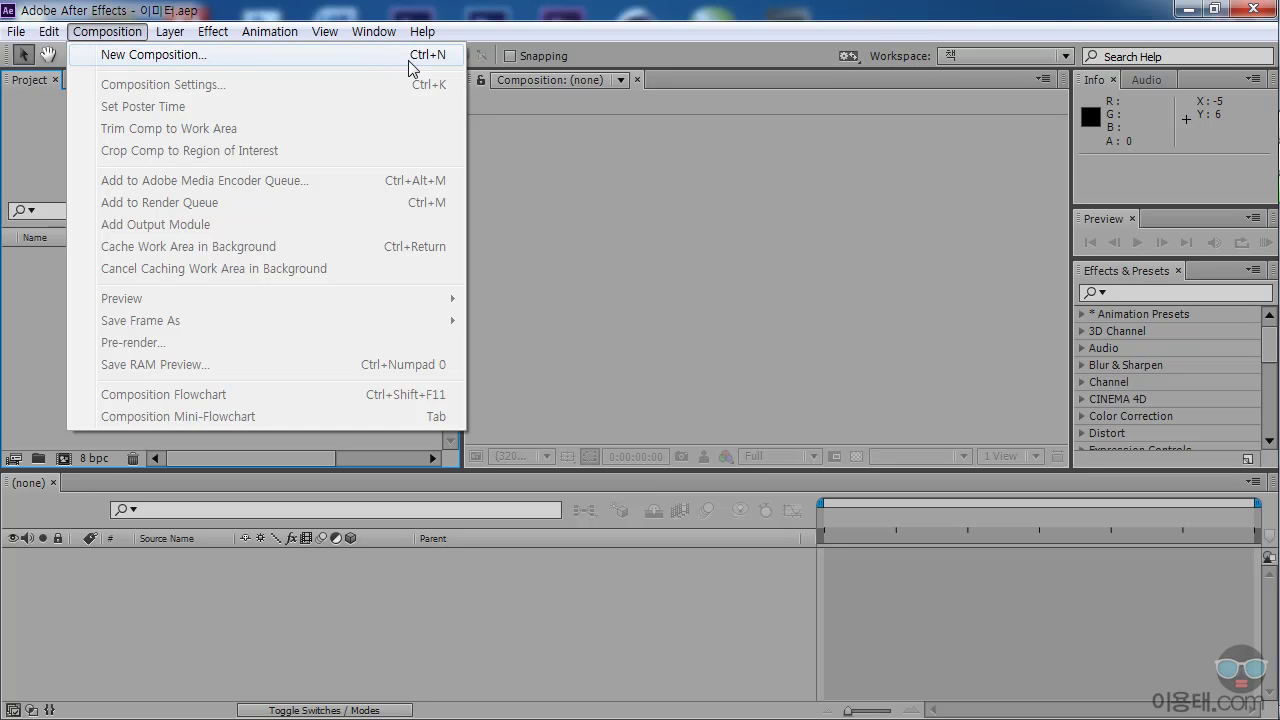
left_click(343, 55)
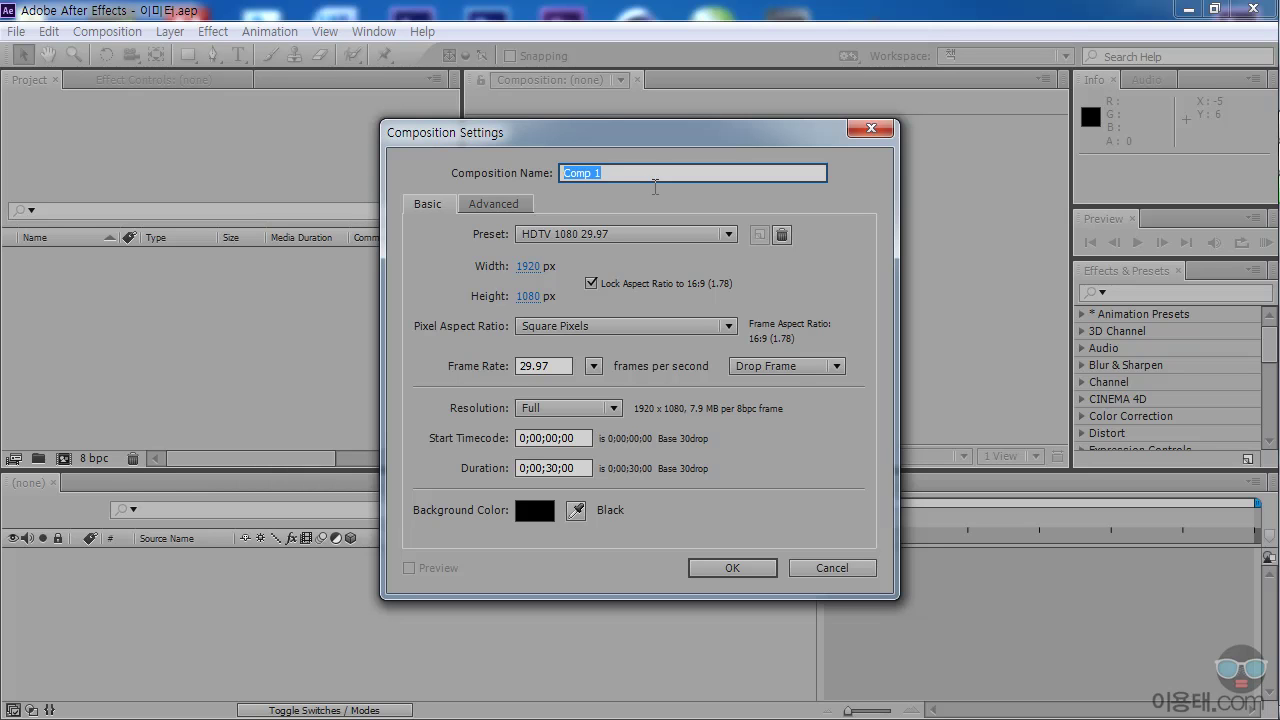
type("파티클레")
key("BackSpace")
type("레")
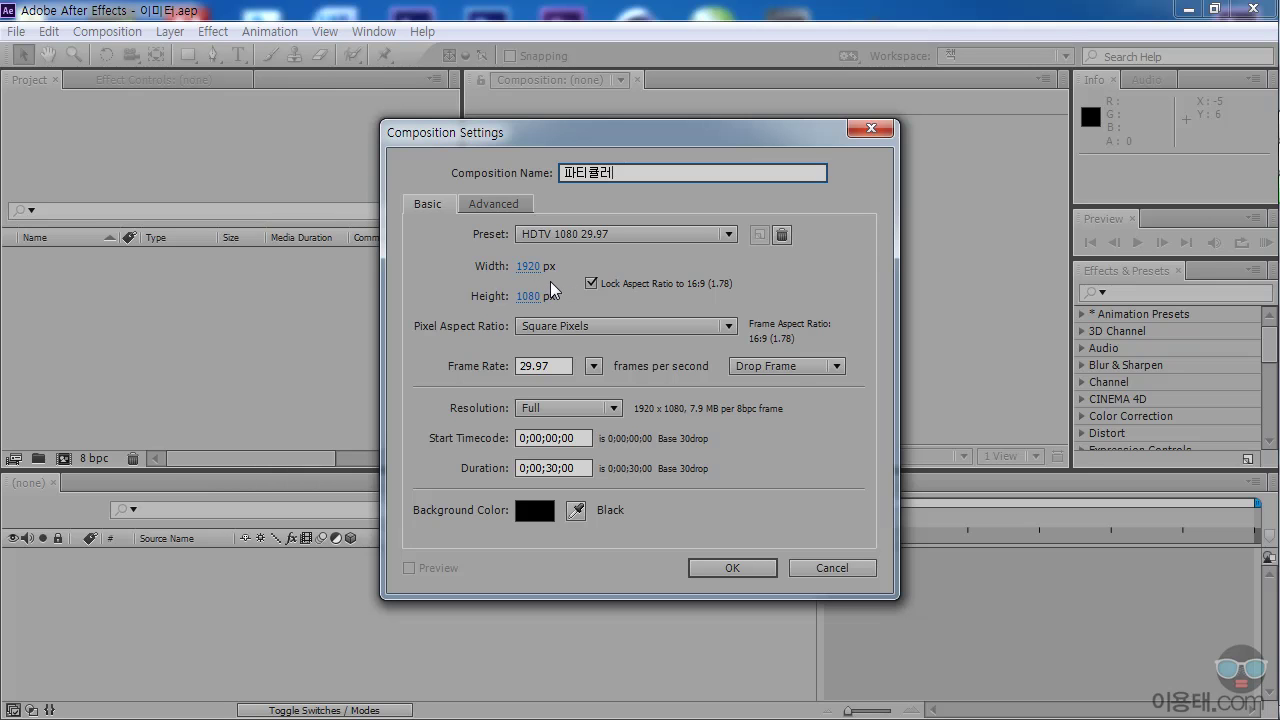
- Give the new composition the HDV/HDTV 720 29.97 preset and a duration of 0;00;10;00, and create it
left_click(578, 233)
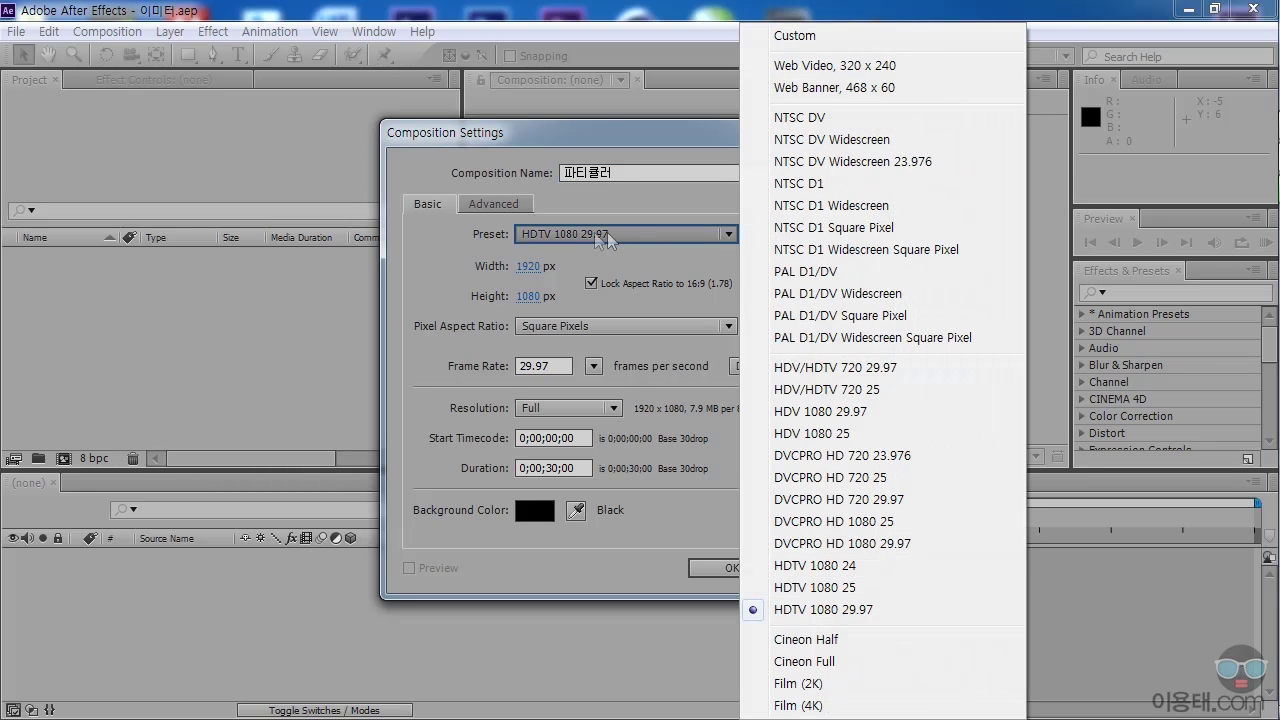
left_click(866, 372)
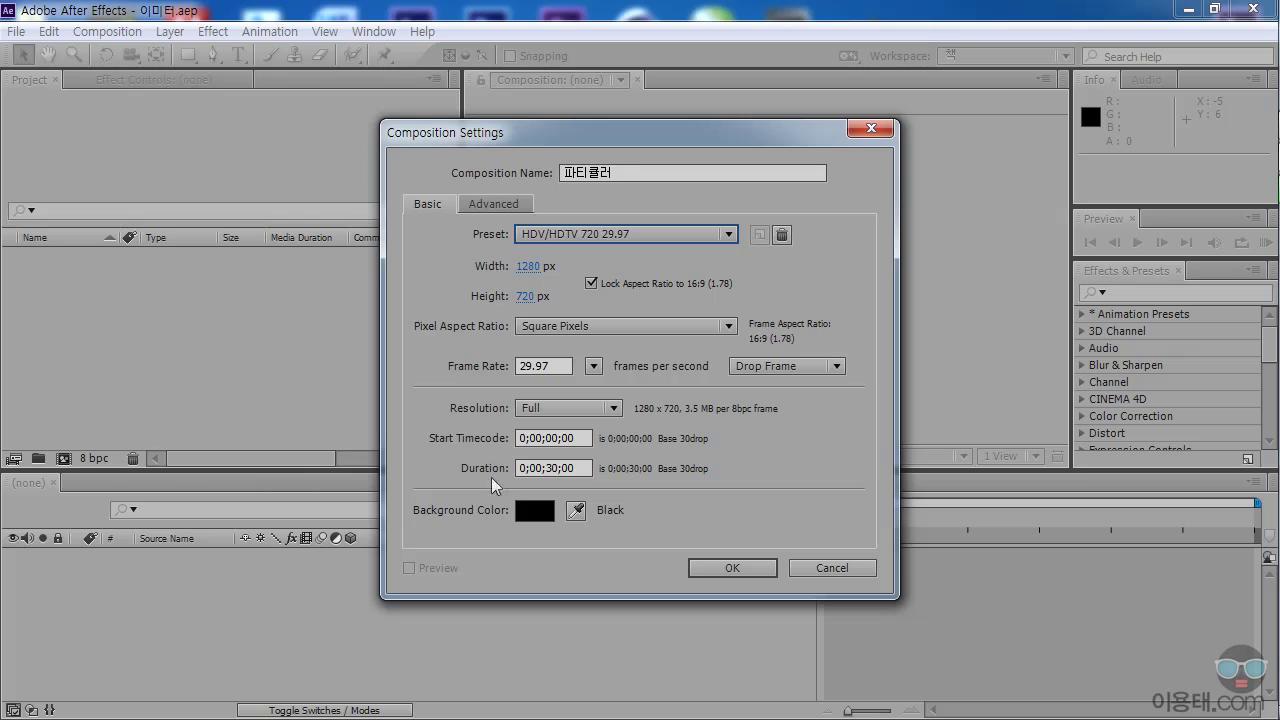
left_click(555, 468)
key("BackSpace")
key("BackSpace")
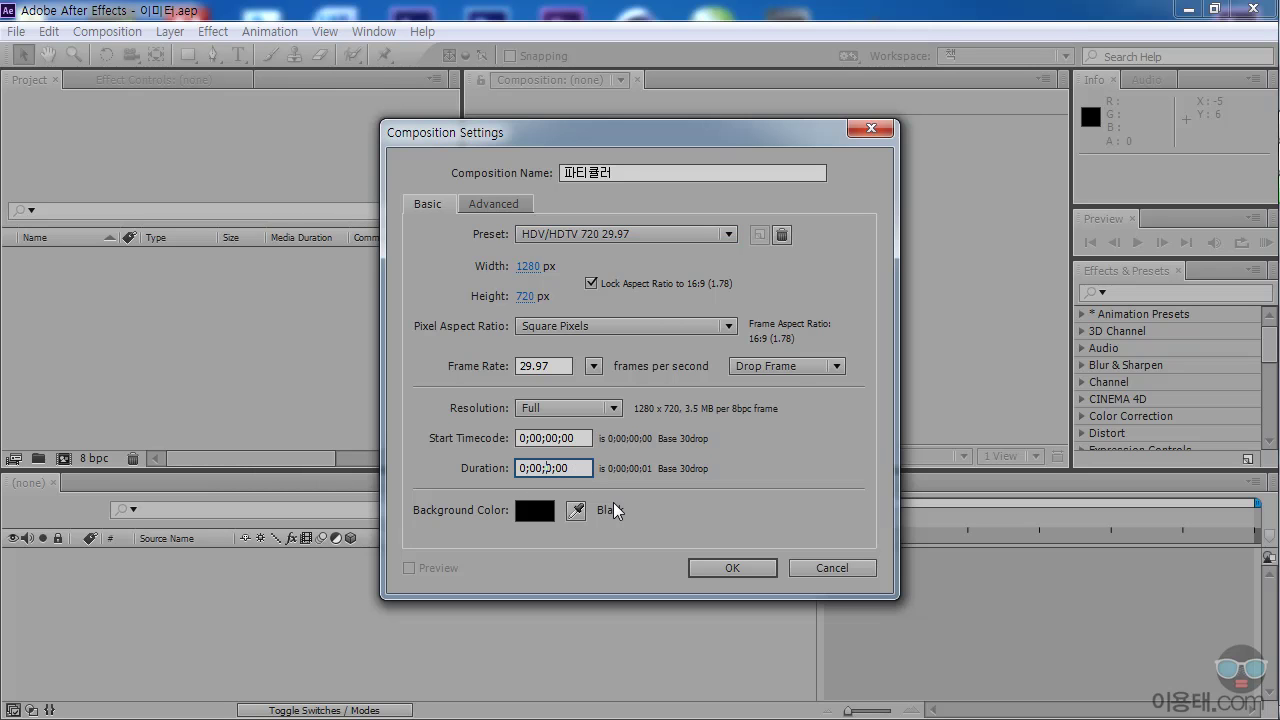
type("10")
left_click(742, 473)
left_click(733, 568)
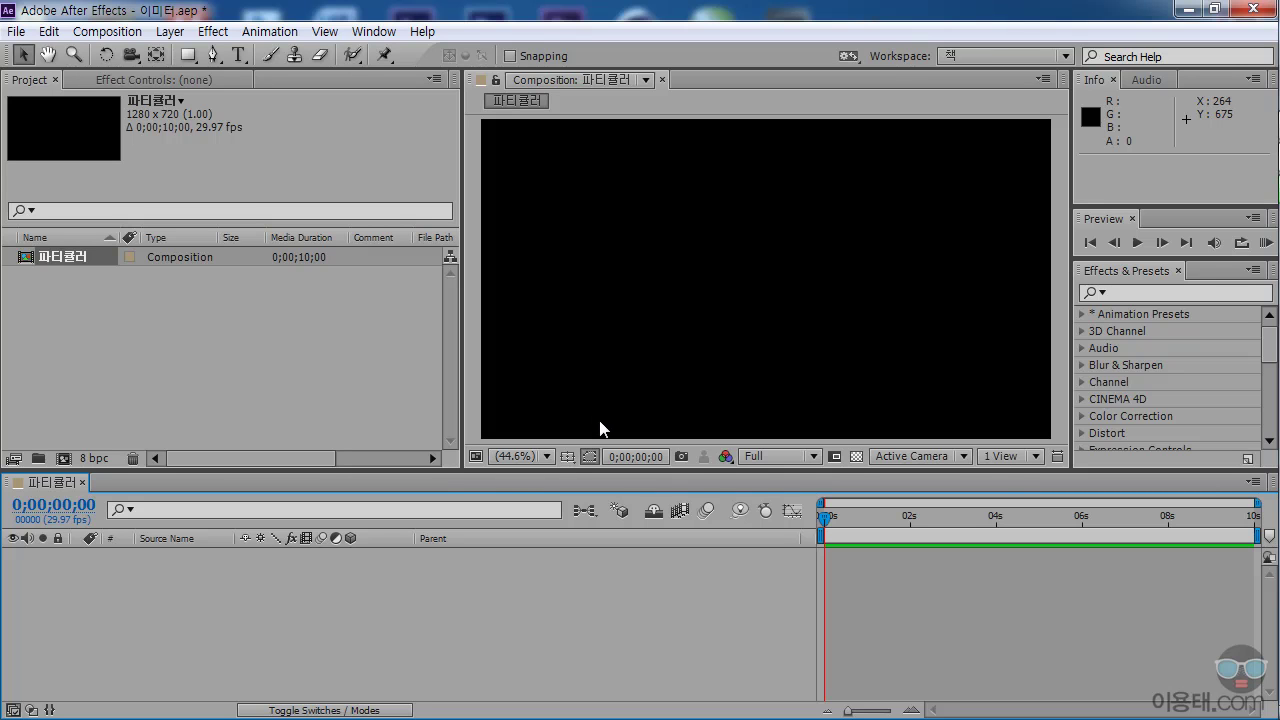
- Add a 1280 x 720 dark gray solid layer named 파티큘러 to the composition and save the project
left_click(170, 32)
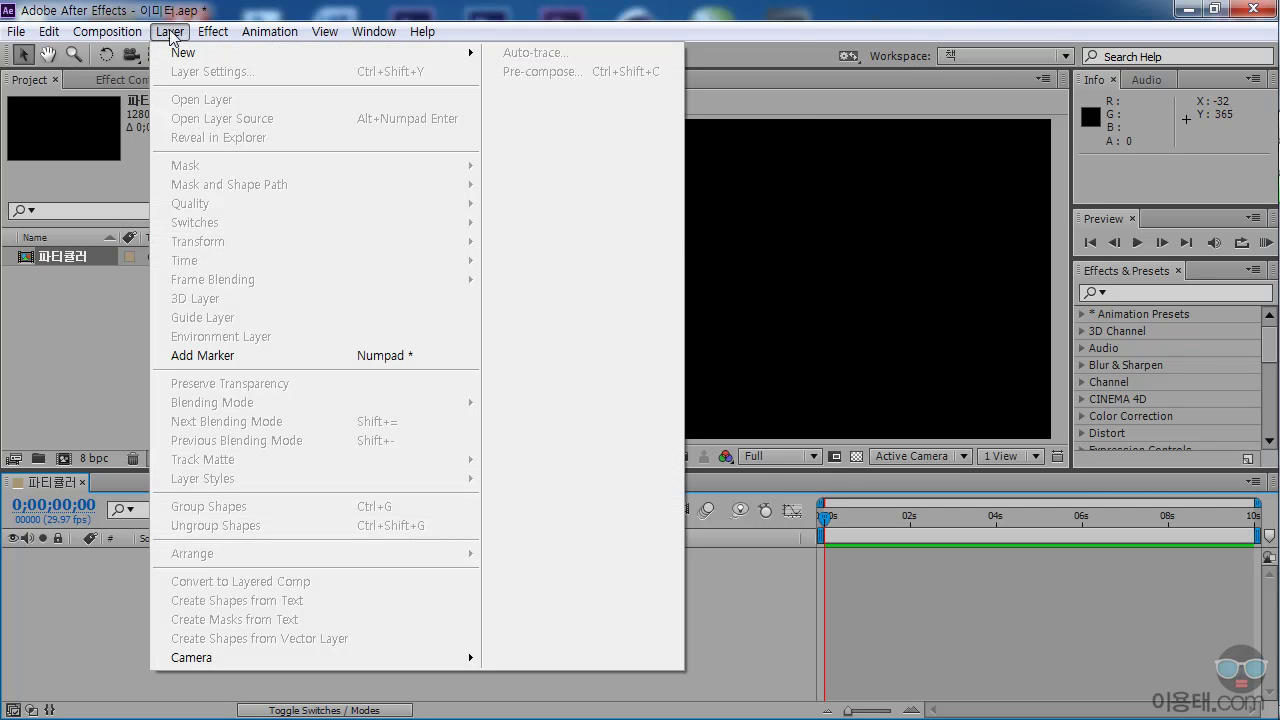
mouse_move(190, 55)
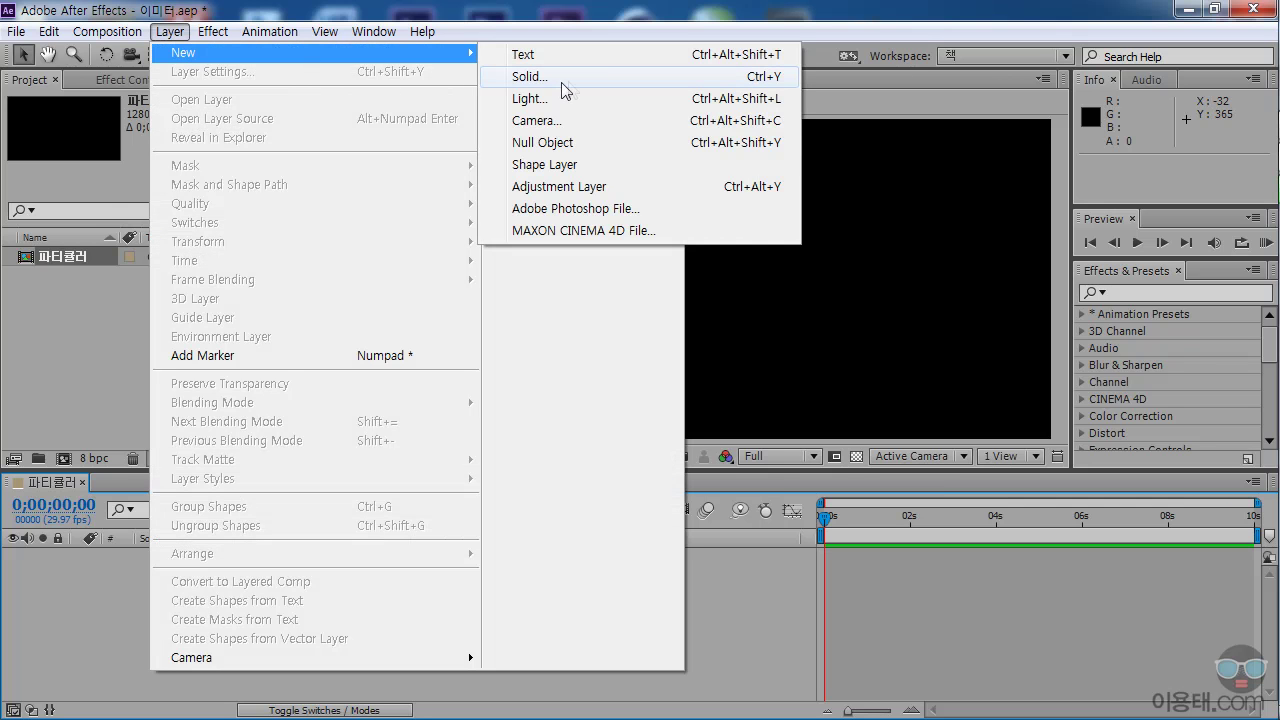
left_click(758, 80)
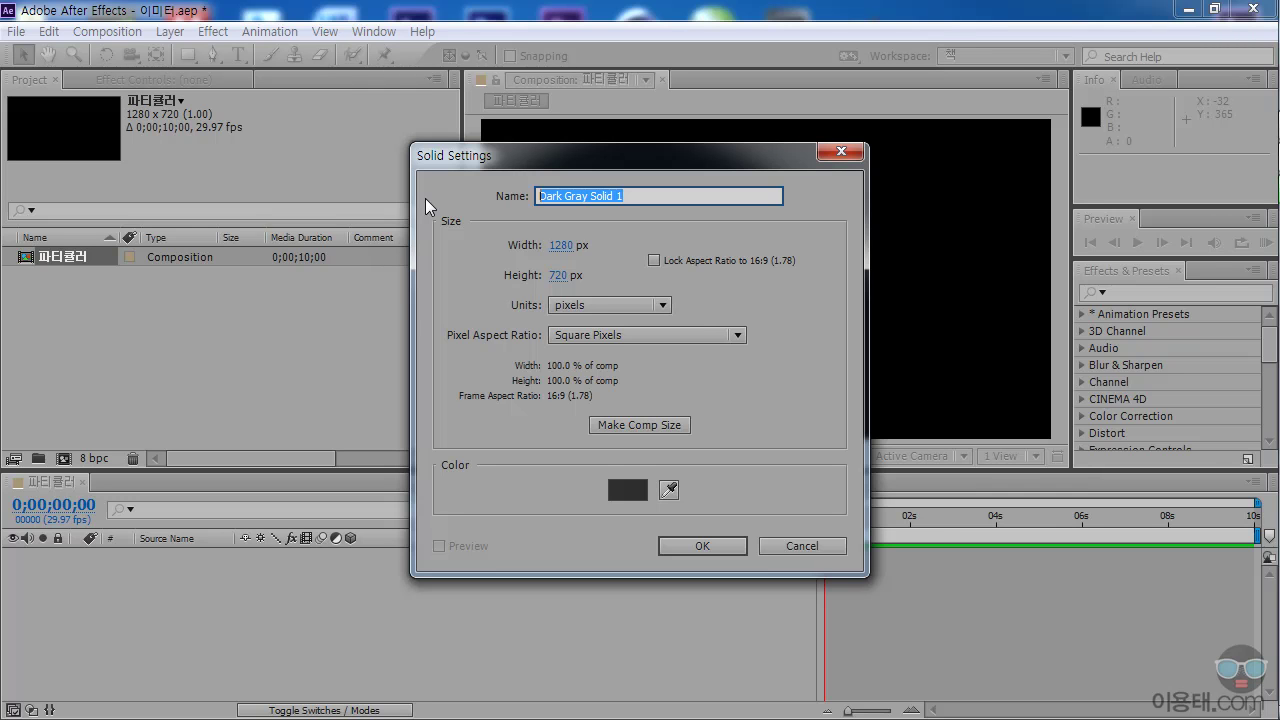
type("파티클러")
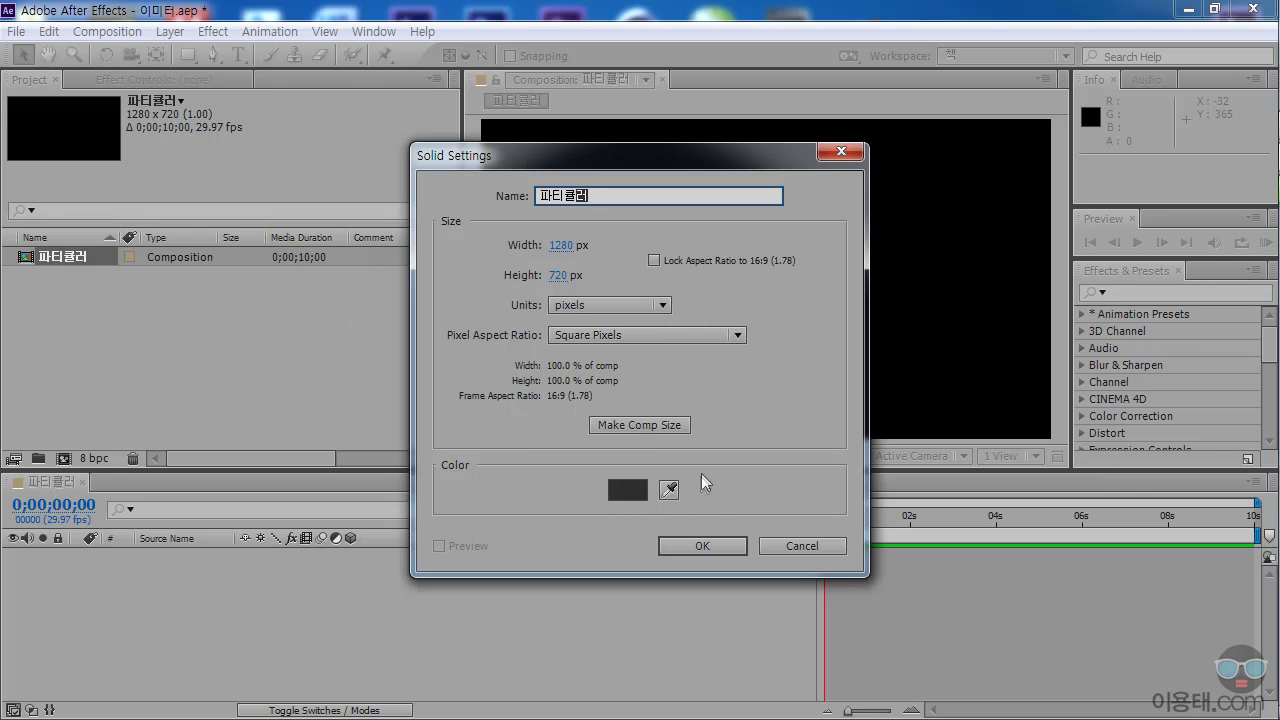
left_click(704, 548)
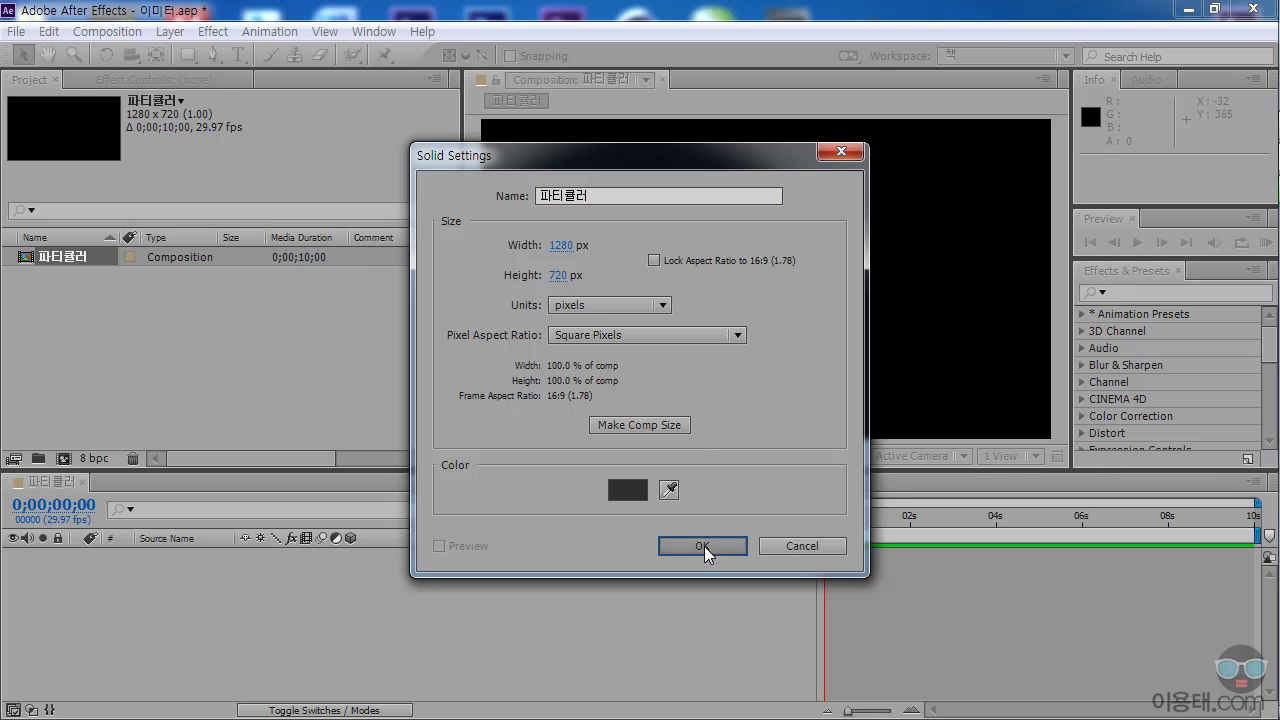
left_click(228, 589)
left_click(180, 554)
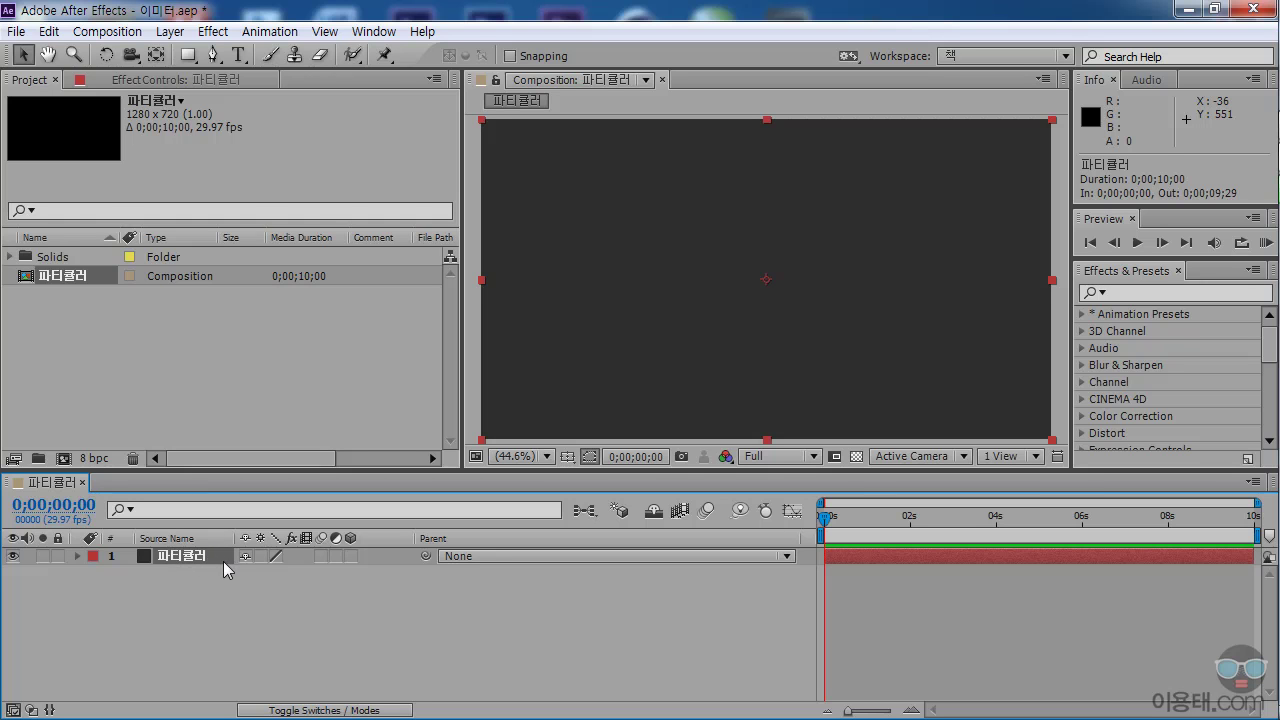
key("ctrl+s")
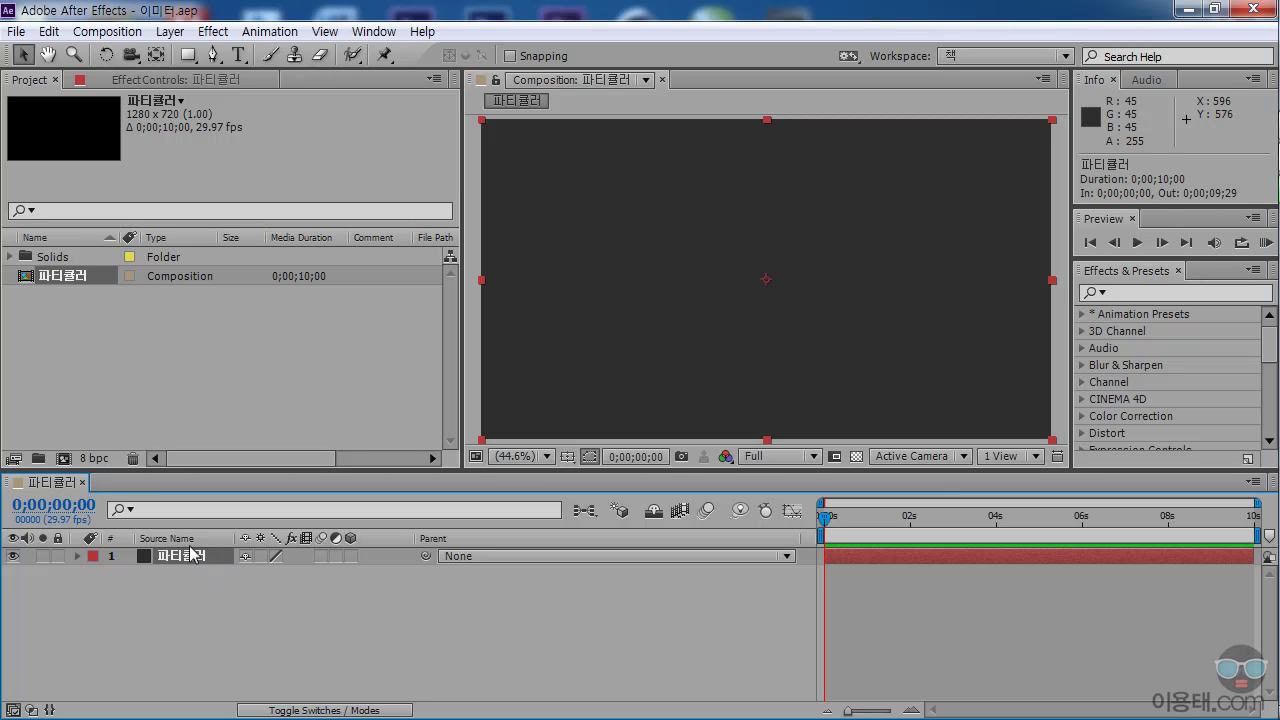
- Apply the Trapcode Particular effect to the 파티큘러 solid layer
left_click(213, 31)
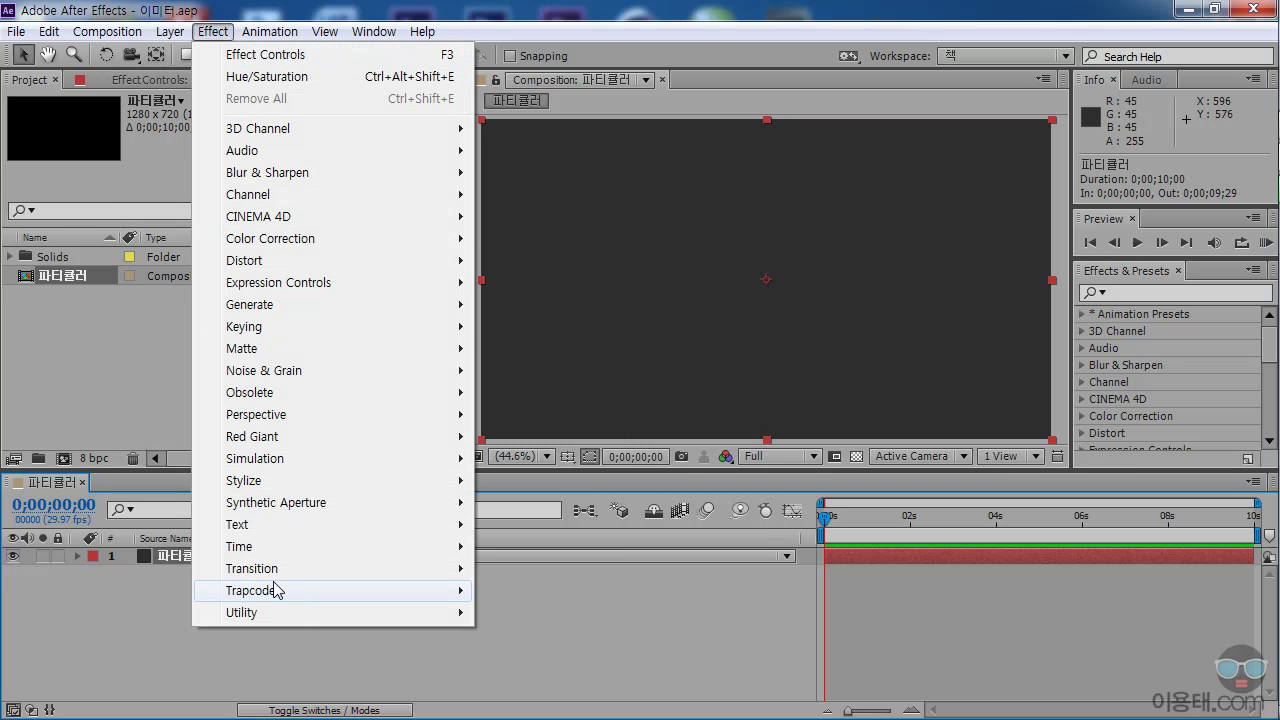
mouse_move(289, 591)
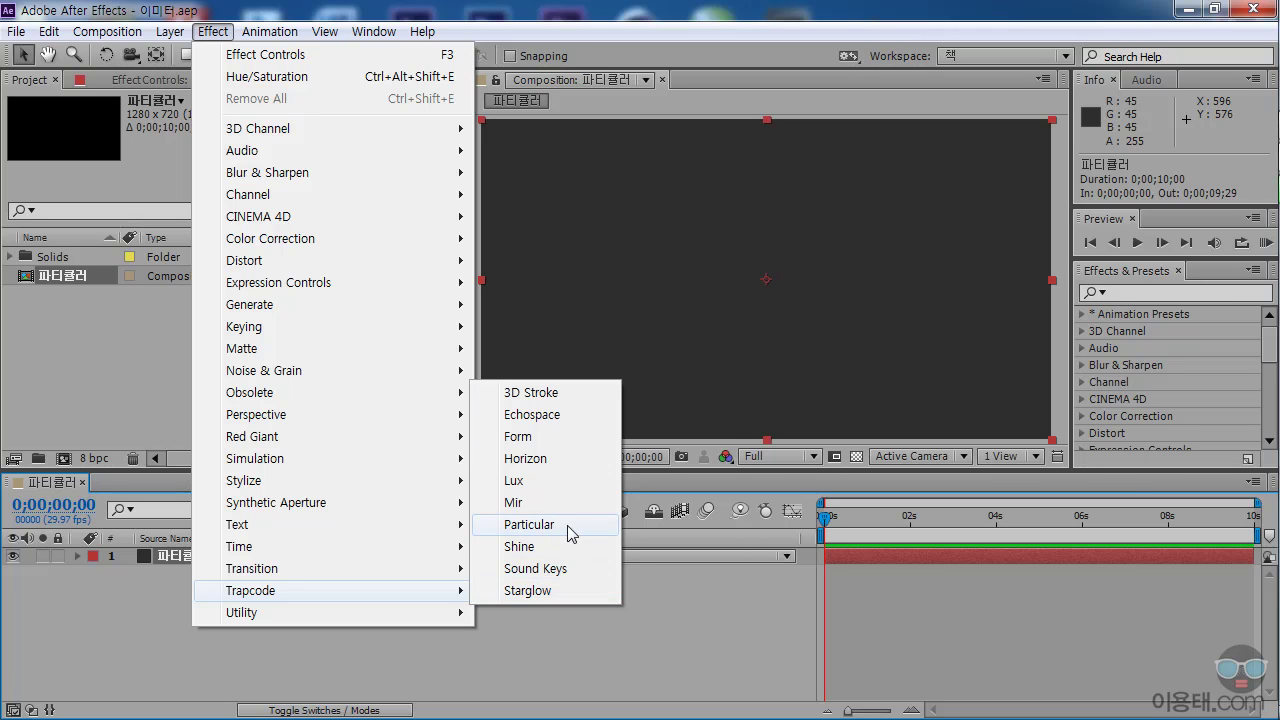
mouse_move(344, 591)
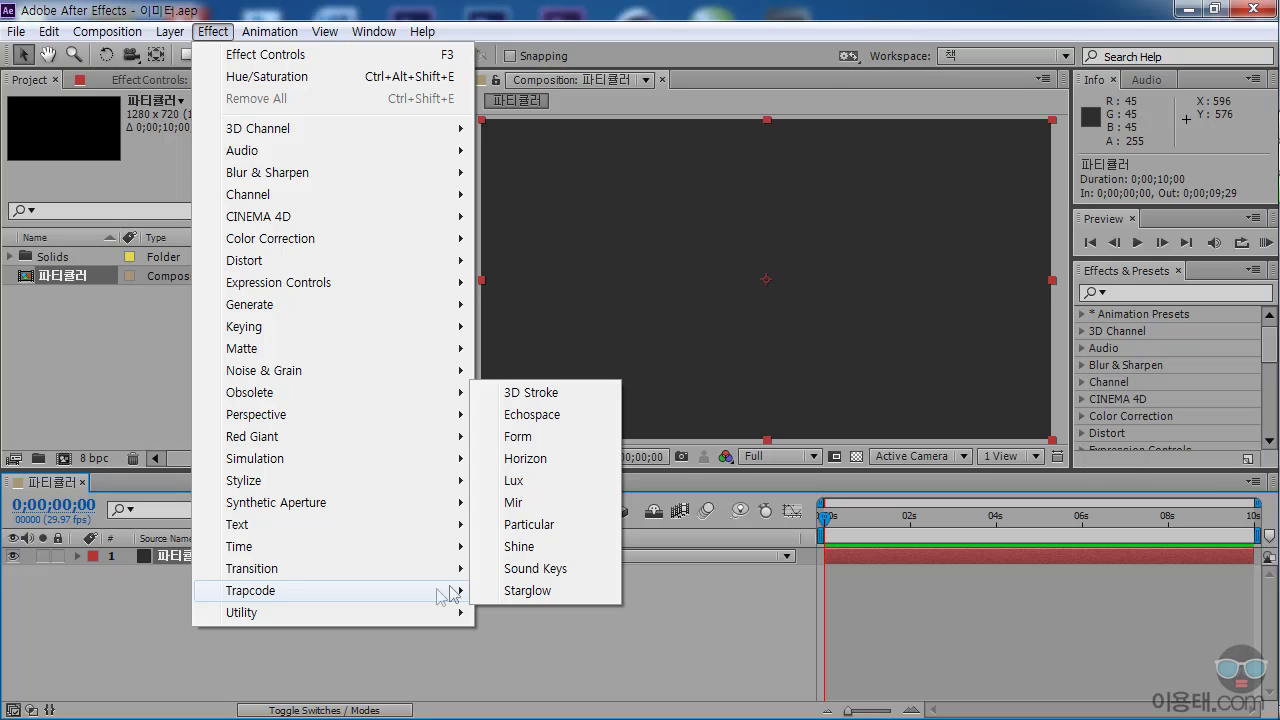
left_click(530, 524)
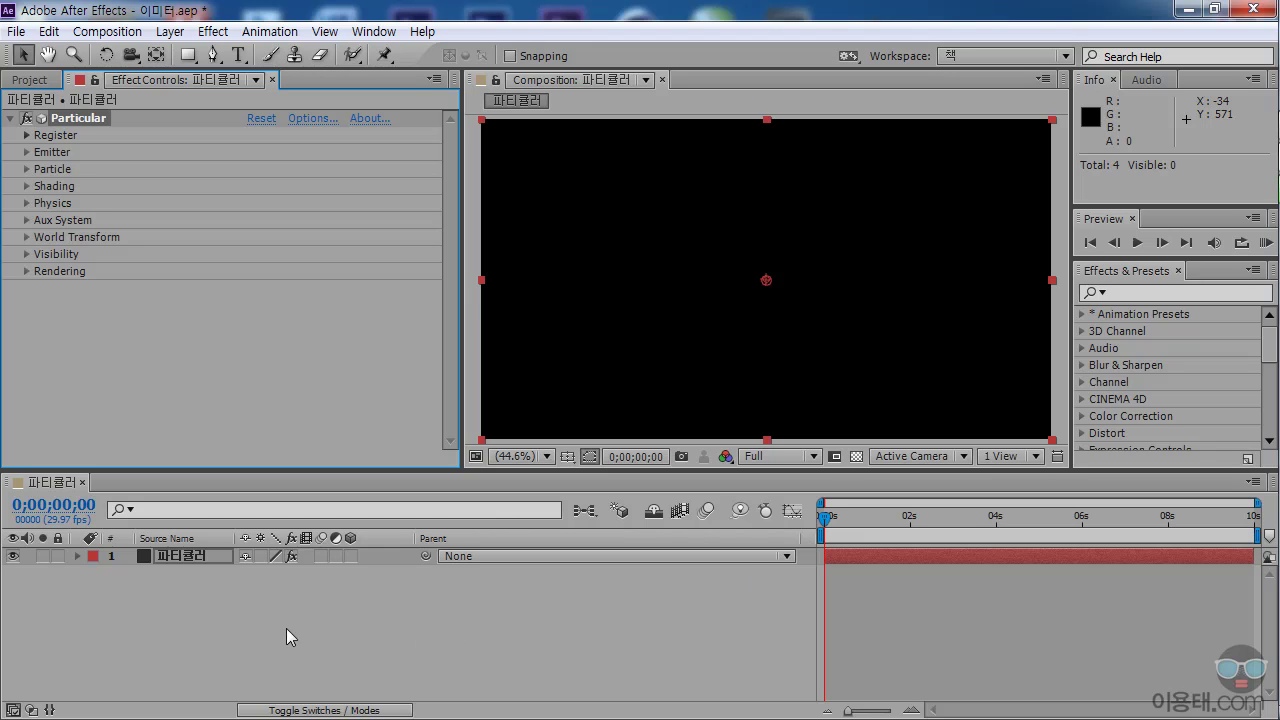
- Widen the timeline's time ruler area and move the current time to 0;00;01;17 to preview the emitted particles
left_click_drag(809, 540, 551, 540)
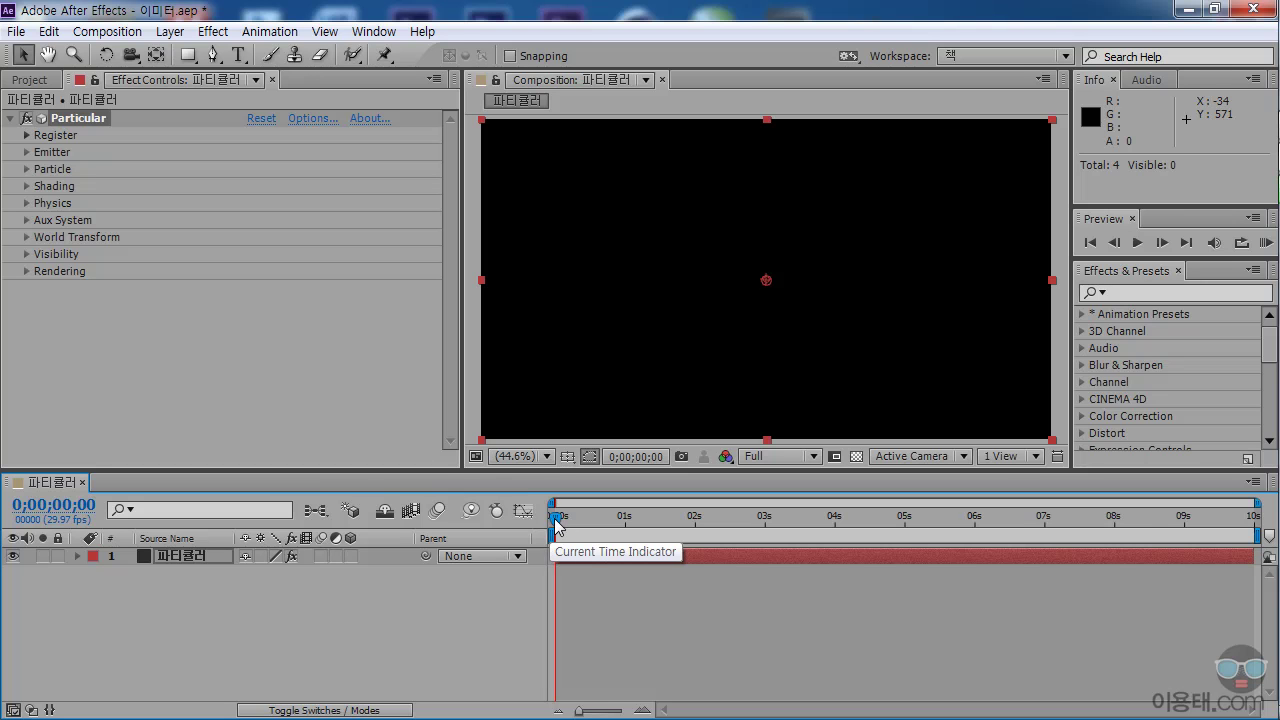
left_click_drag(557, 525, 665, 525)
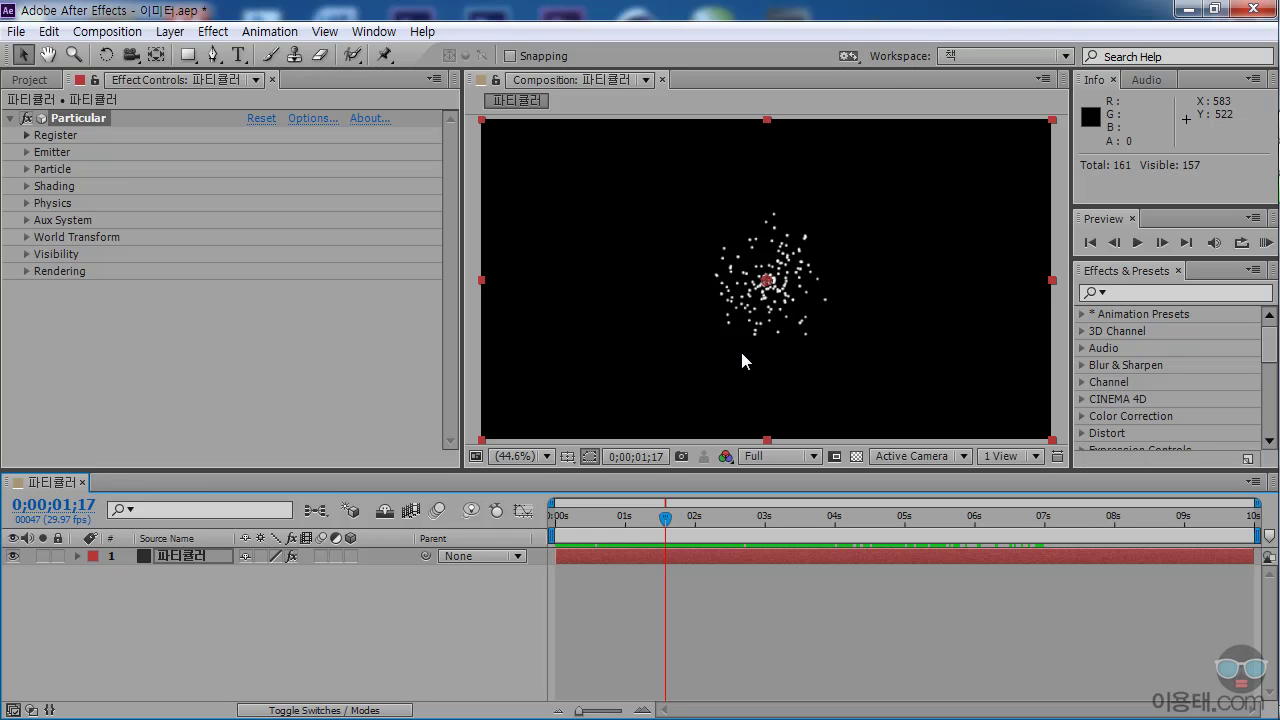
- Open the Particular effect's registration dialog and submit the serial number already filled in
left_click(80, 136)
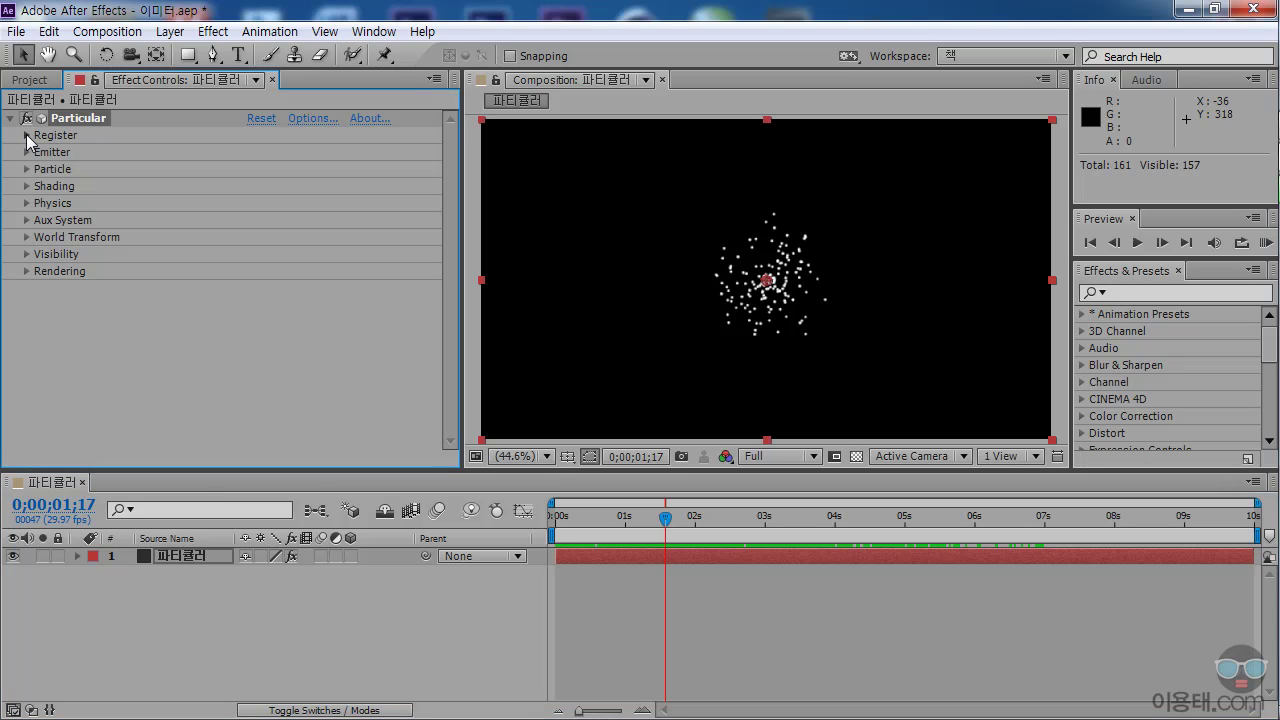
left_click(27, 136)
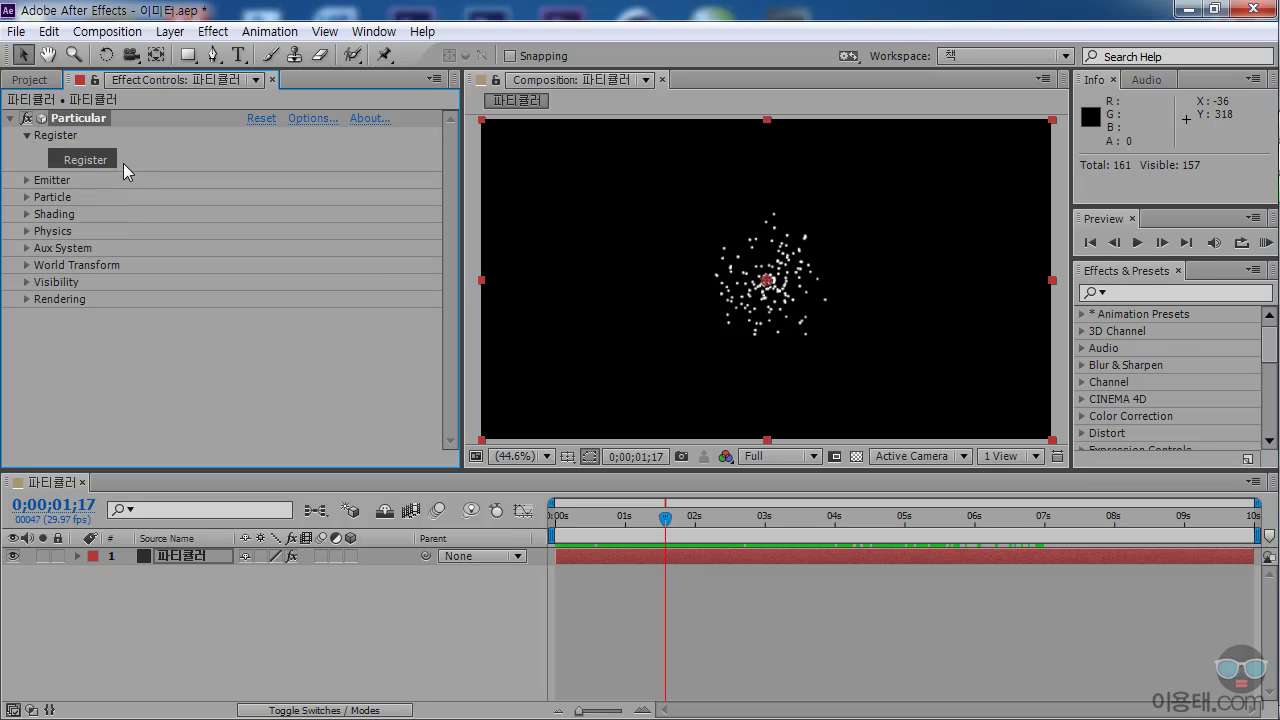
left_click(90, 160)
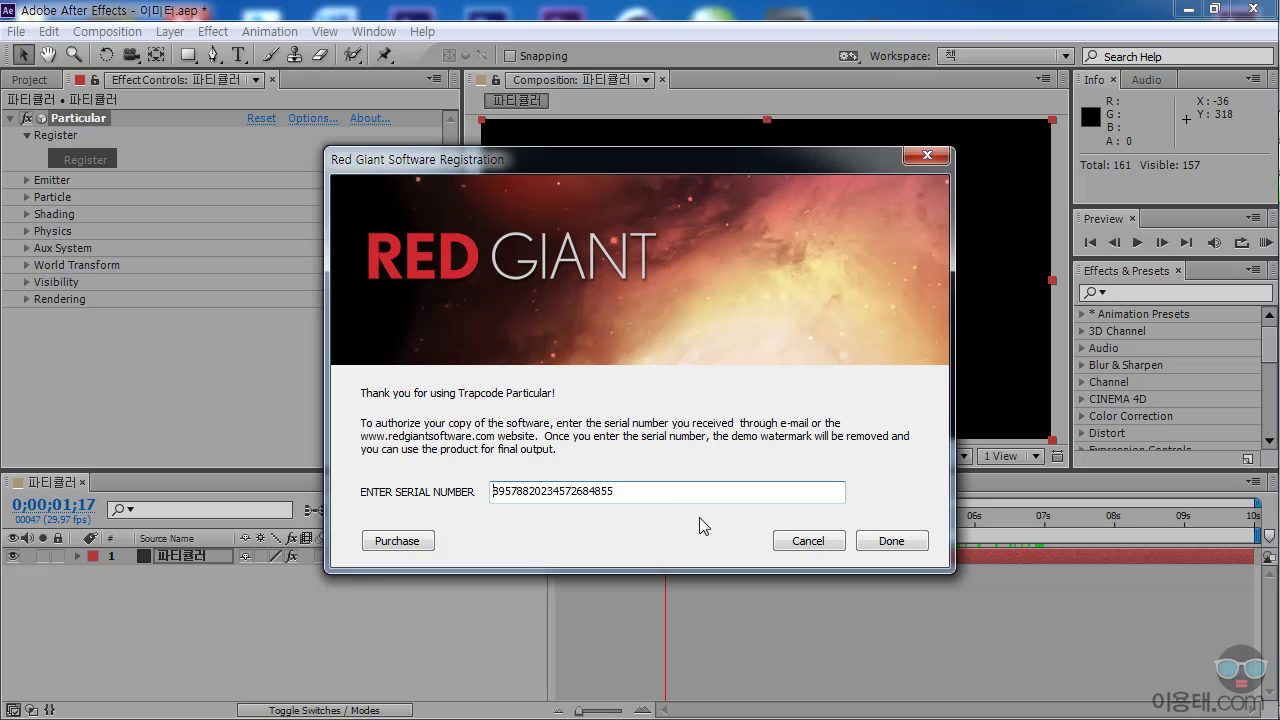
left_click(895, 541)
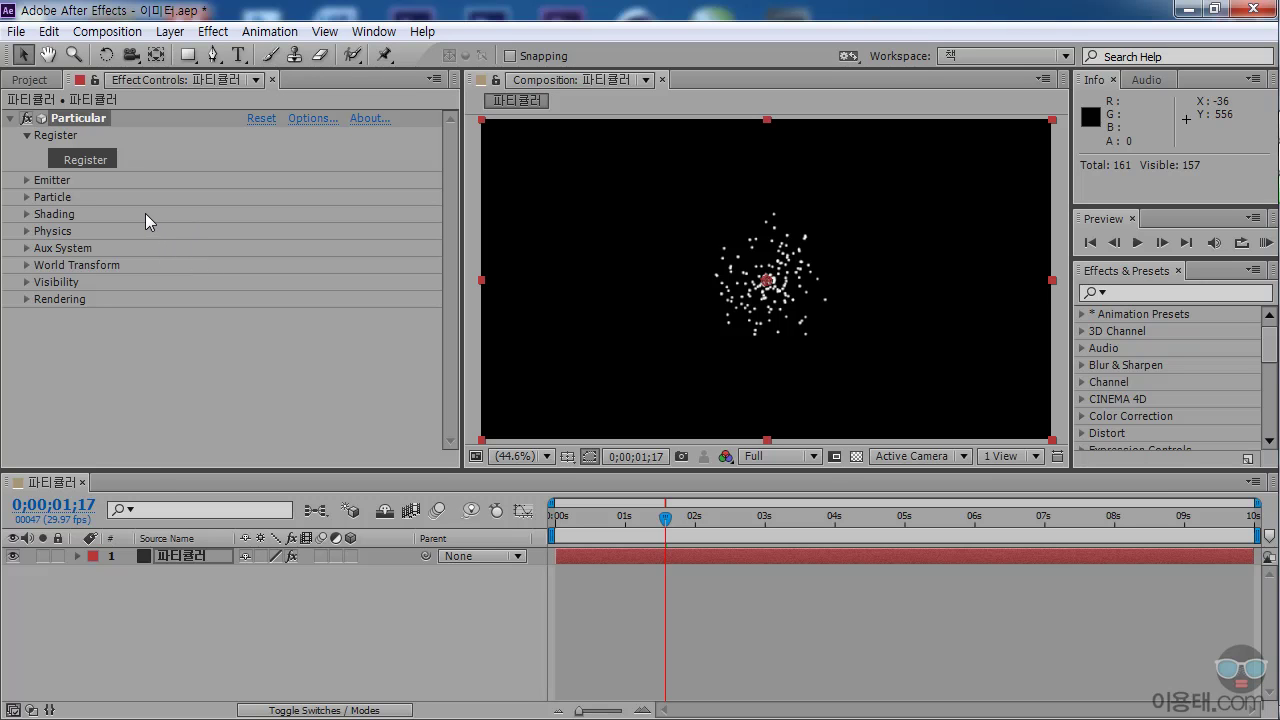
- Expand the Emitter settings, make the effect controls area taller, and set Particles/sec to 500
left_click(60, 185)
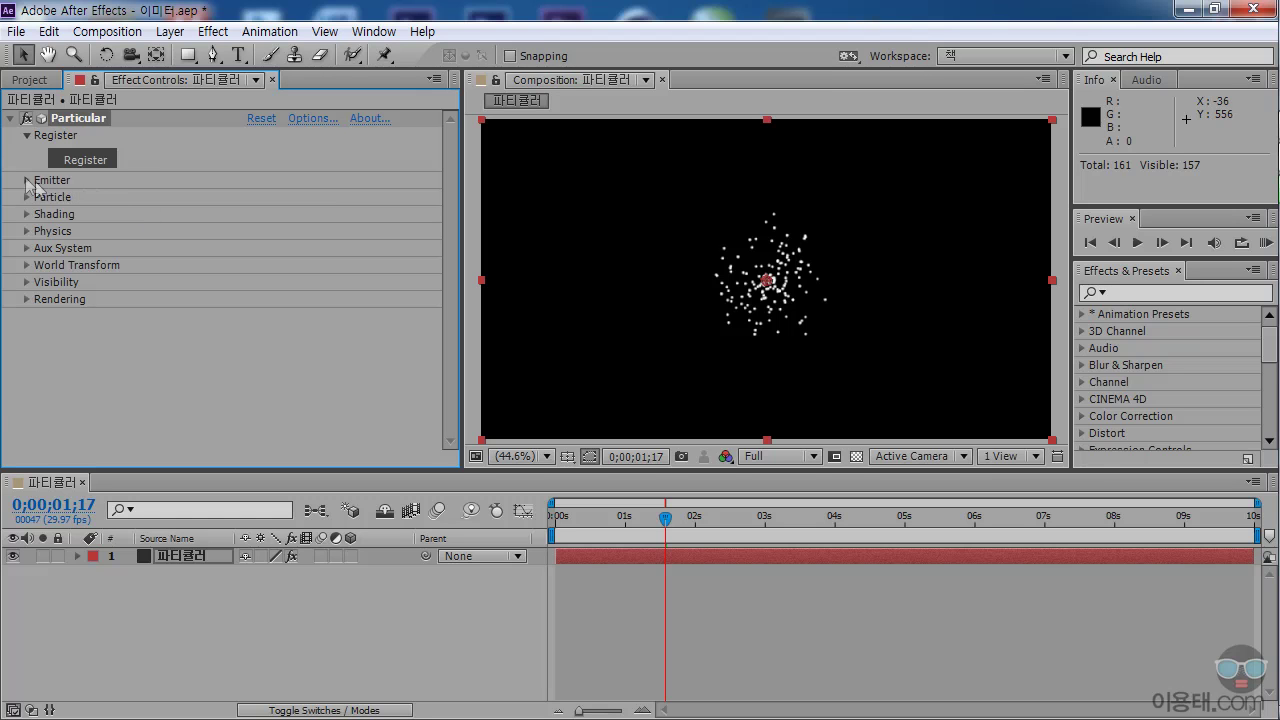
left_click(27, 181)
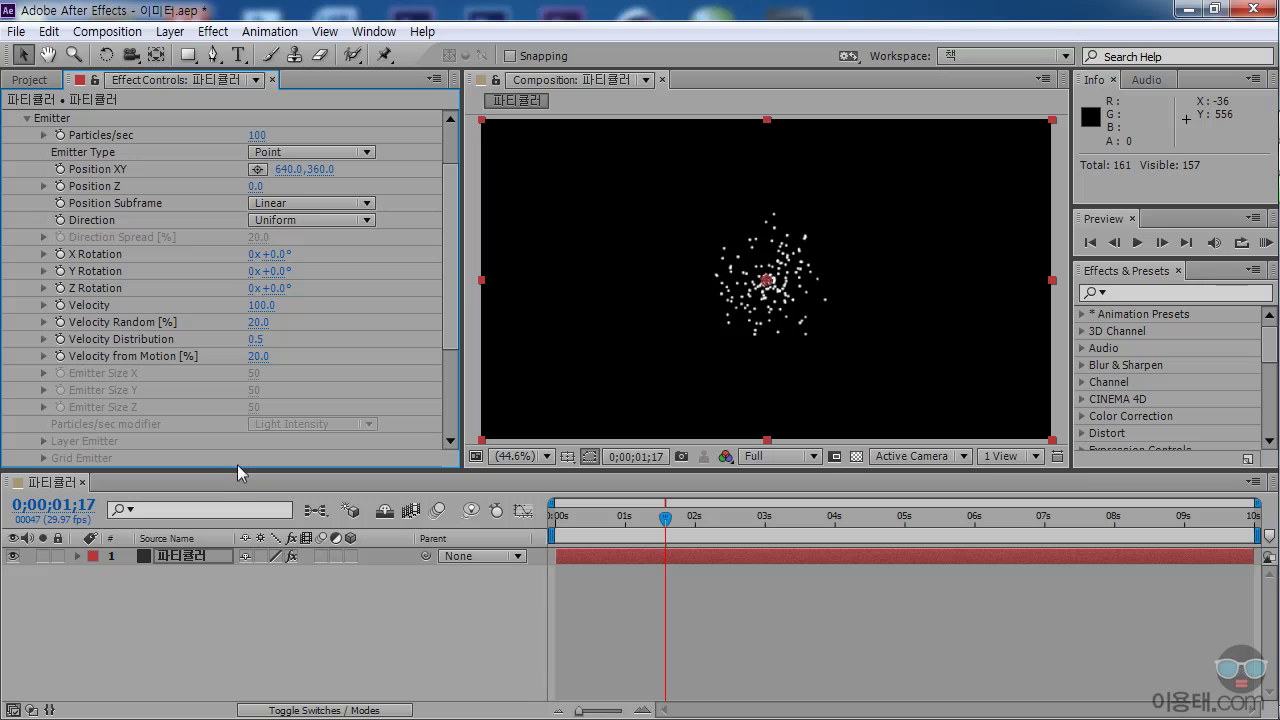
left_click_drag(243, 471, 258, 628)
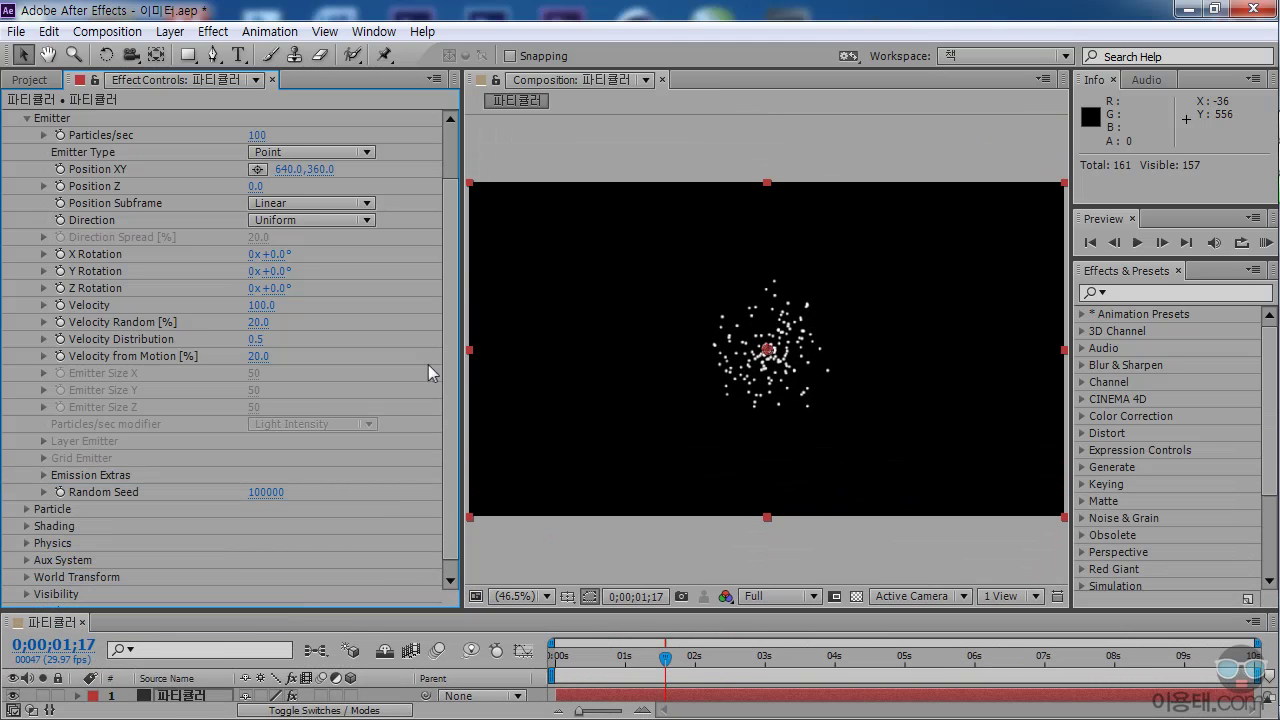
scroll(421, 364, "up", 2)
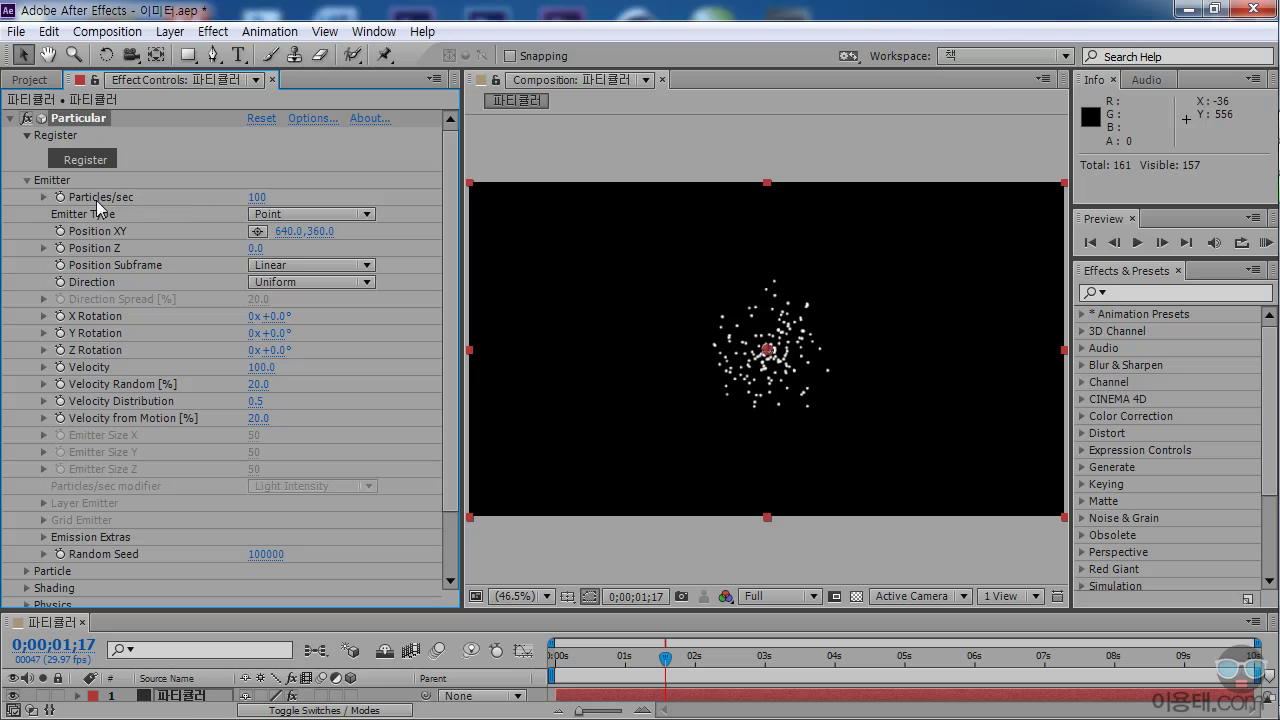
left_click(257, 197)
type("500")
key("Return")
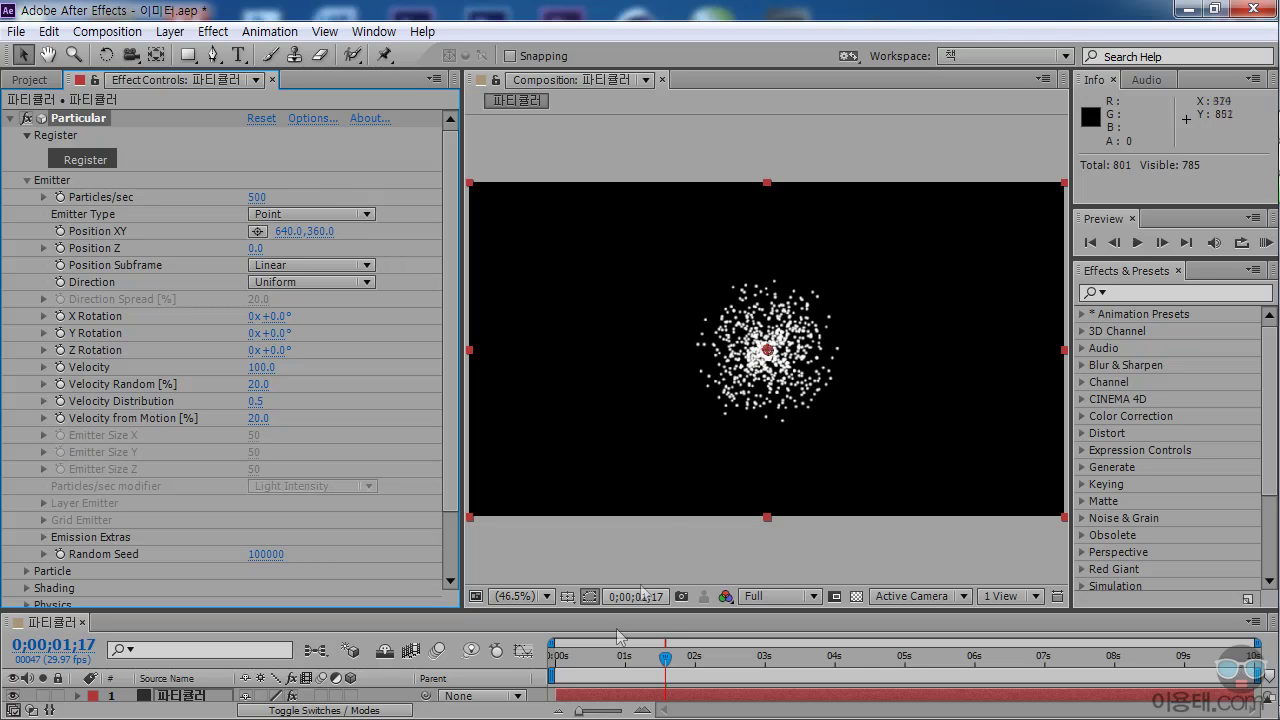
- Preview the particles at 0;00;02;29 and review the Emitter Type options, choosing Point
left_click_drag(665, 658, 762, 658)
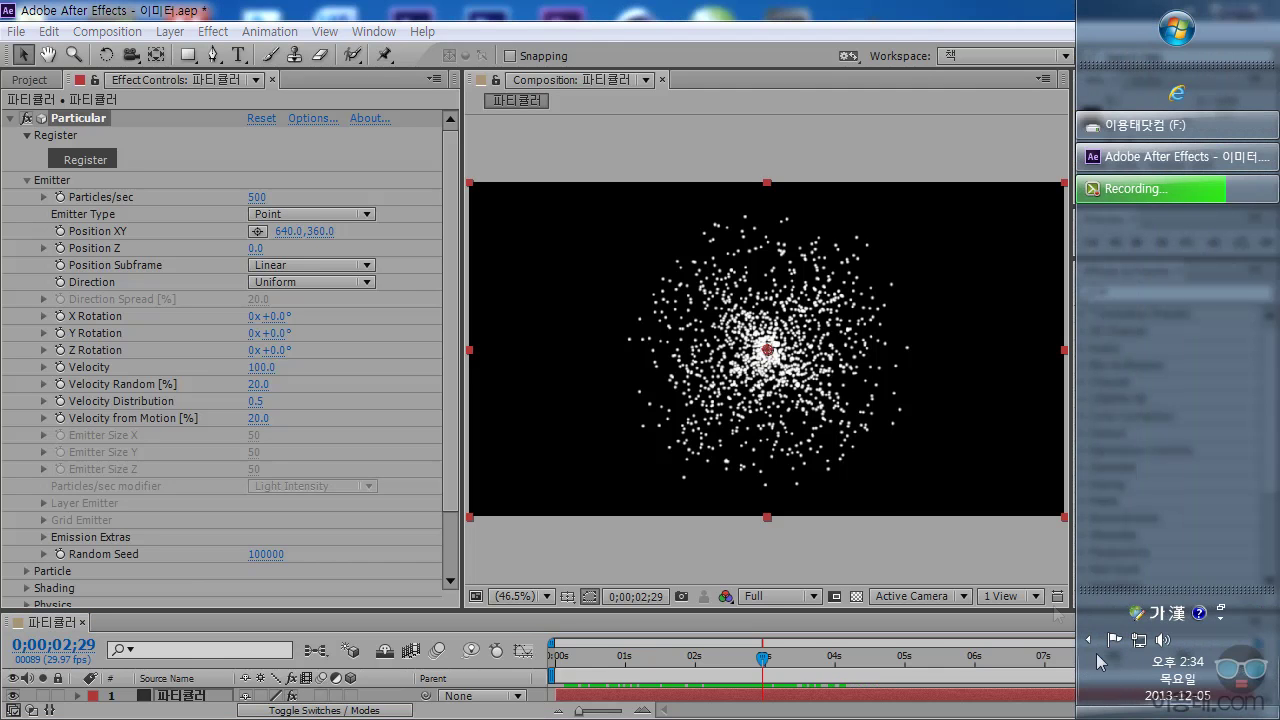
left_click(295, 146)
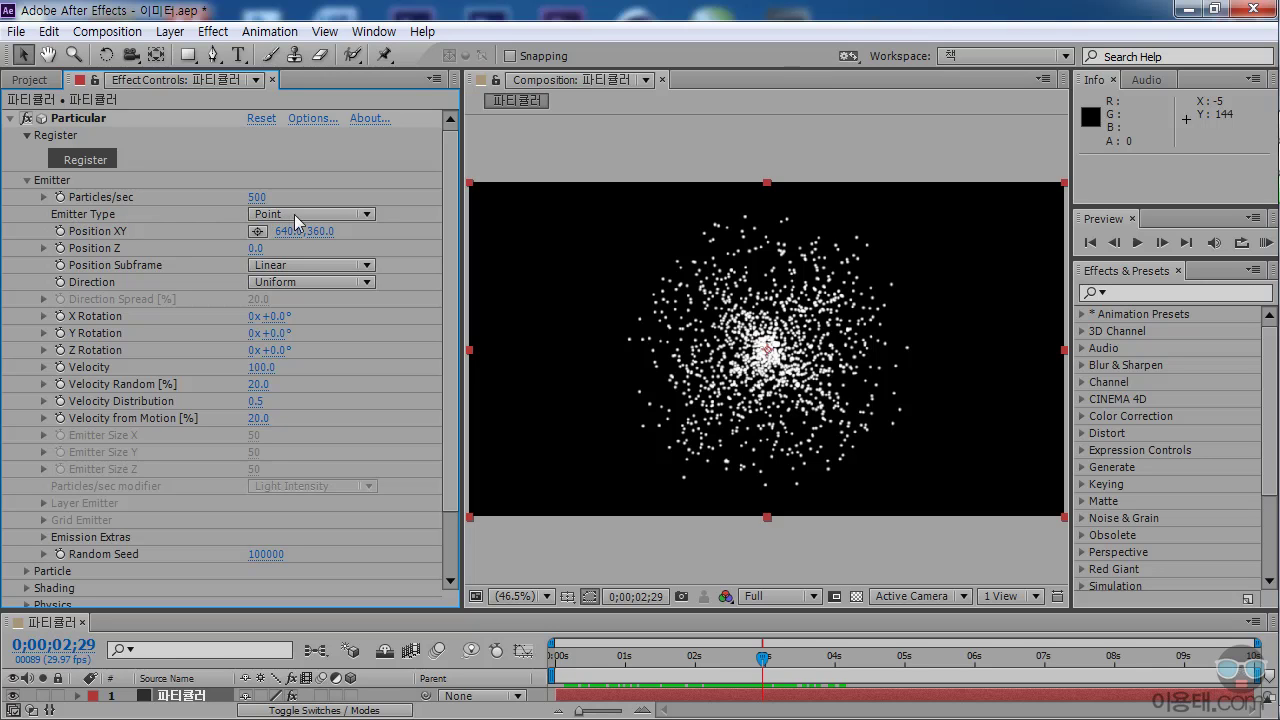
left_click(350, 219)
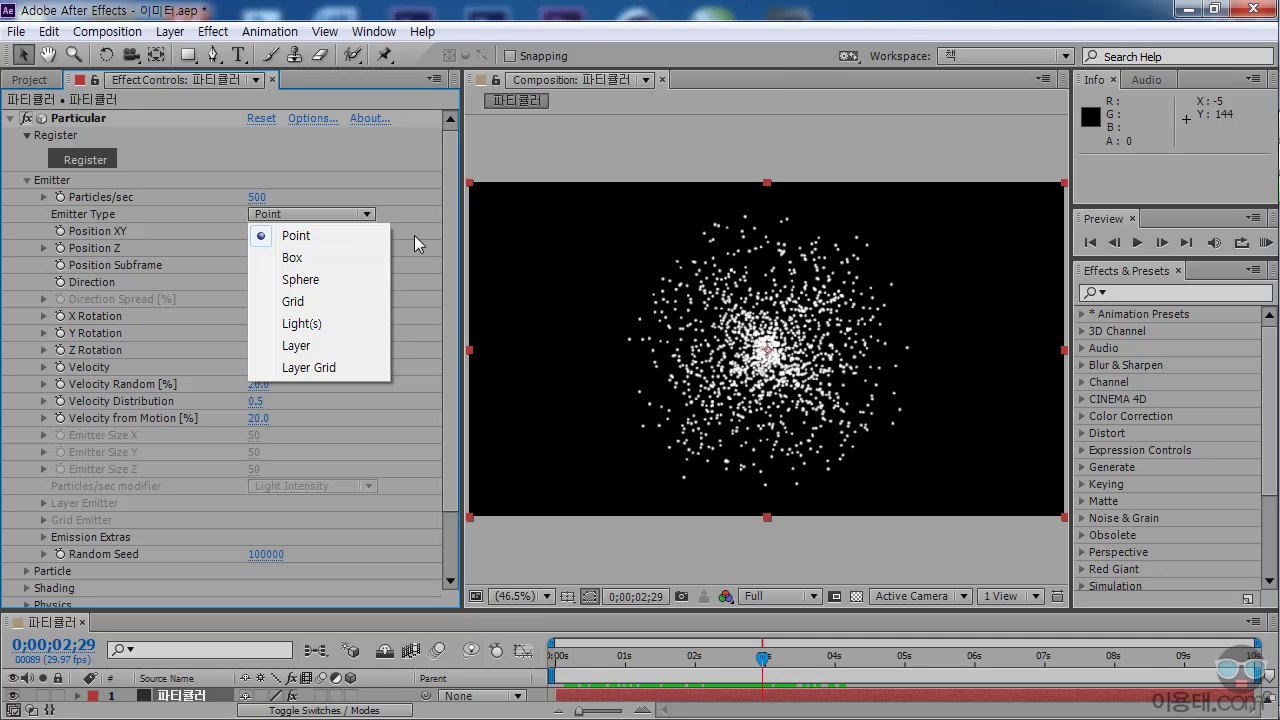
left_click(340, 236)
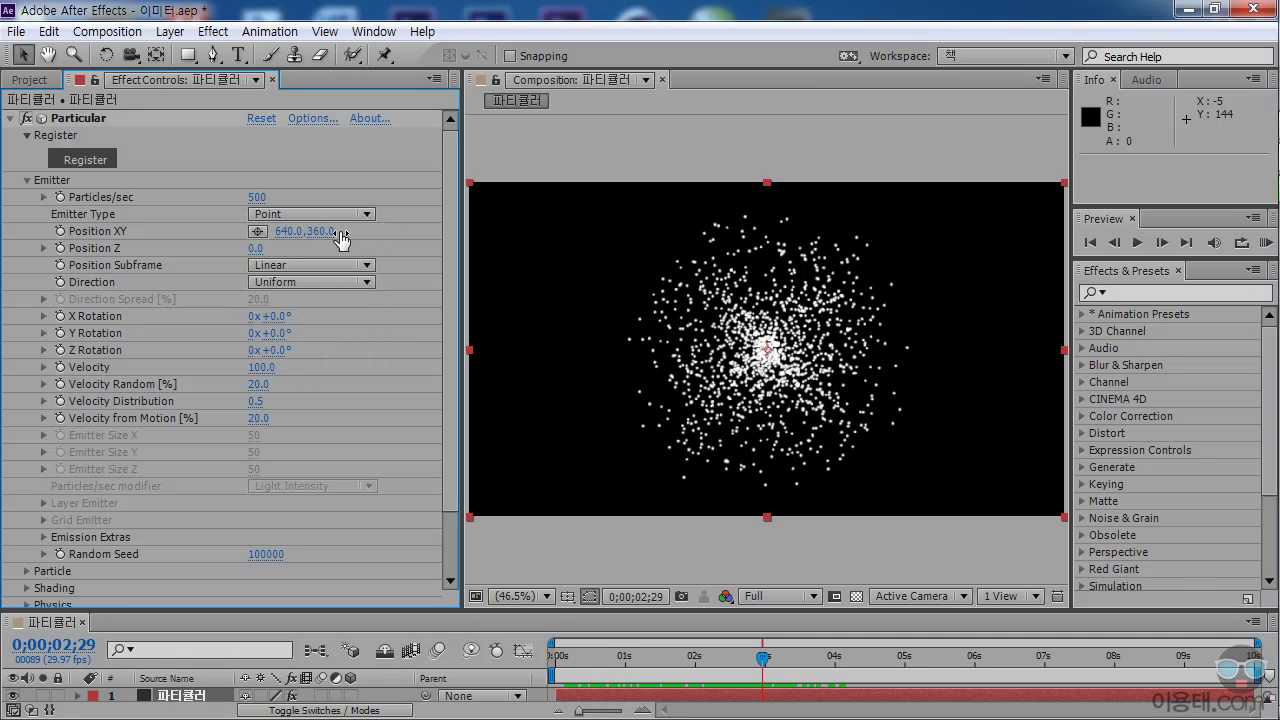
- Make the timeline area taller, set the emitter's Velocity to 0, and preview the particles back to 0;00;00;00
left_click_drag(620, 612, 622, 562)
left_click_drag(665, 605, 737, 605)
left_click(265, 368)
type("0")
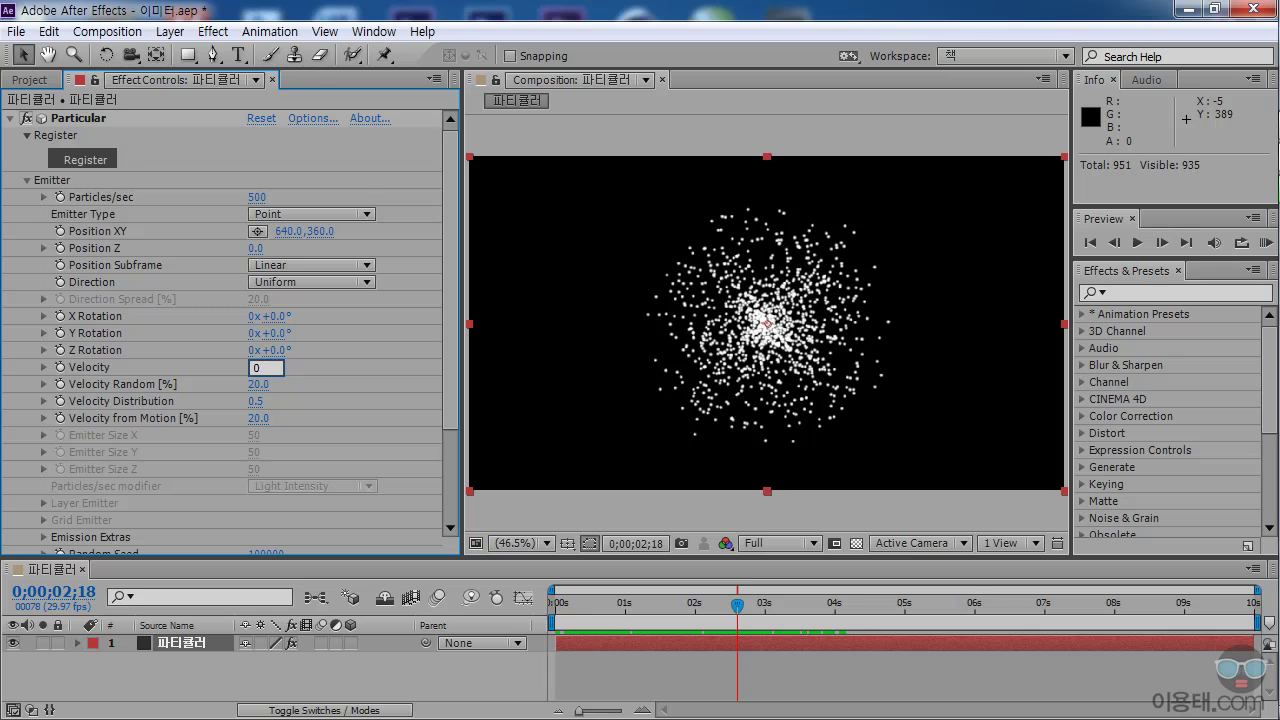
key("Return")
left_click_drag(583, 605, 546, 614)
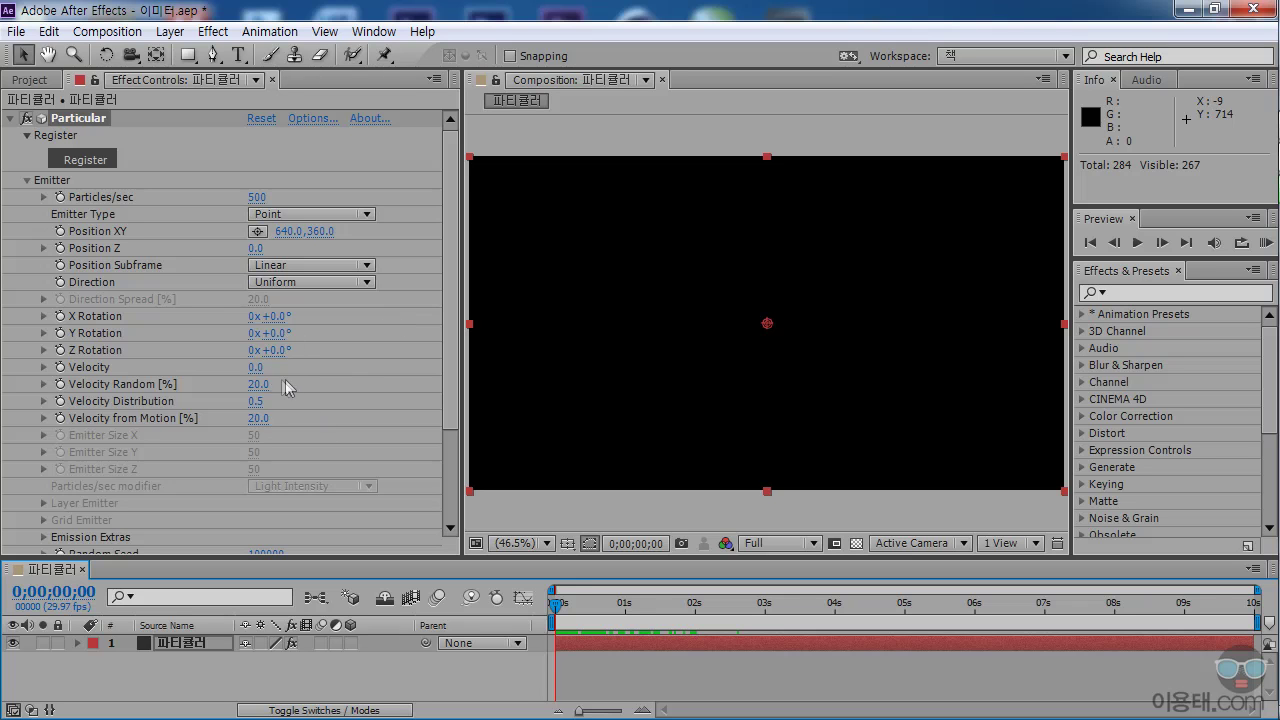
- Set the emitter's Velocity to 100 and preview the particles up to 0;00;03;25
left_click(257, 367)
type("100")
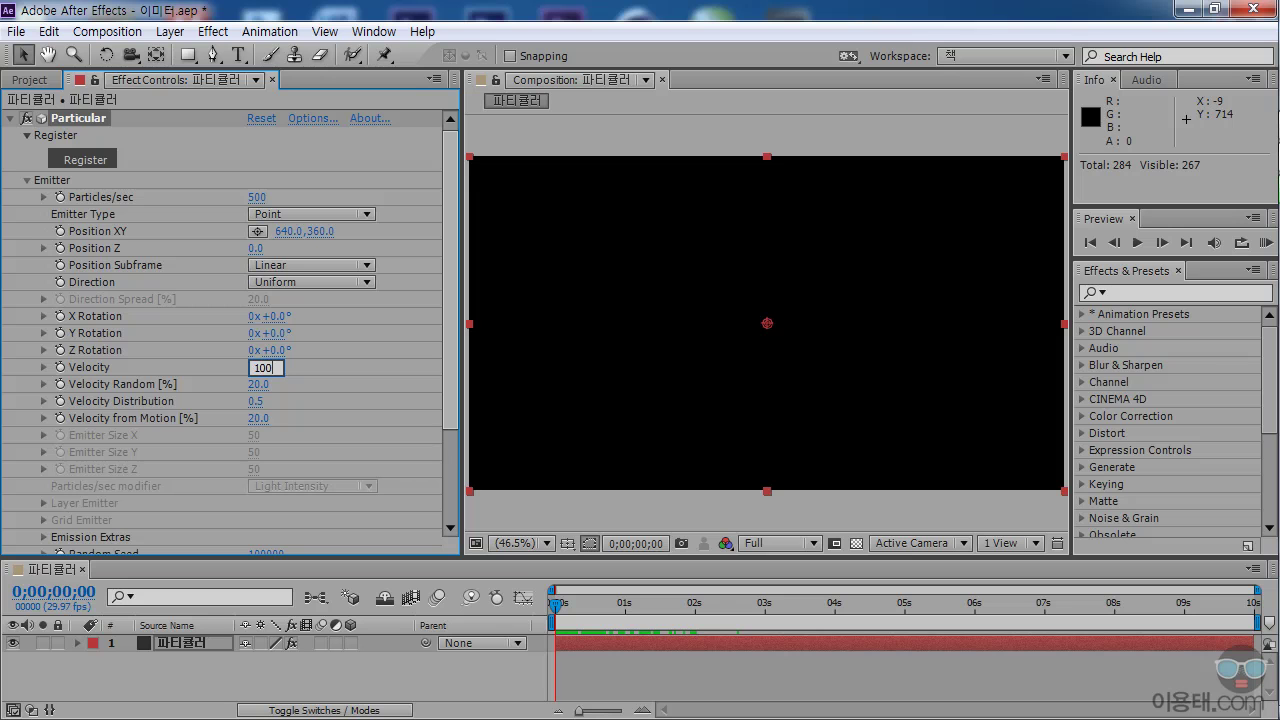
key("Return")
left_click_drag(556, 604, 822, 612)
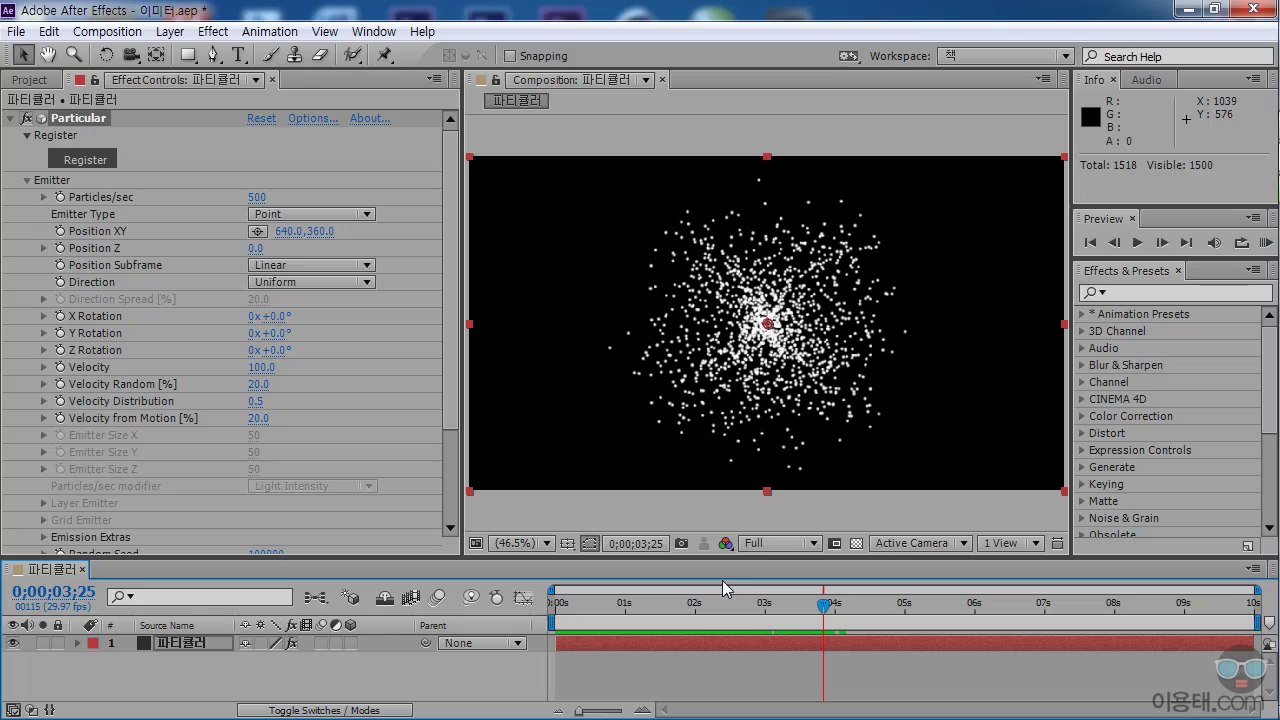
- Set Velocity Random to 0 and preview the particles up to 0;00;03;07
left_click(259, 384)
type("0")
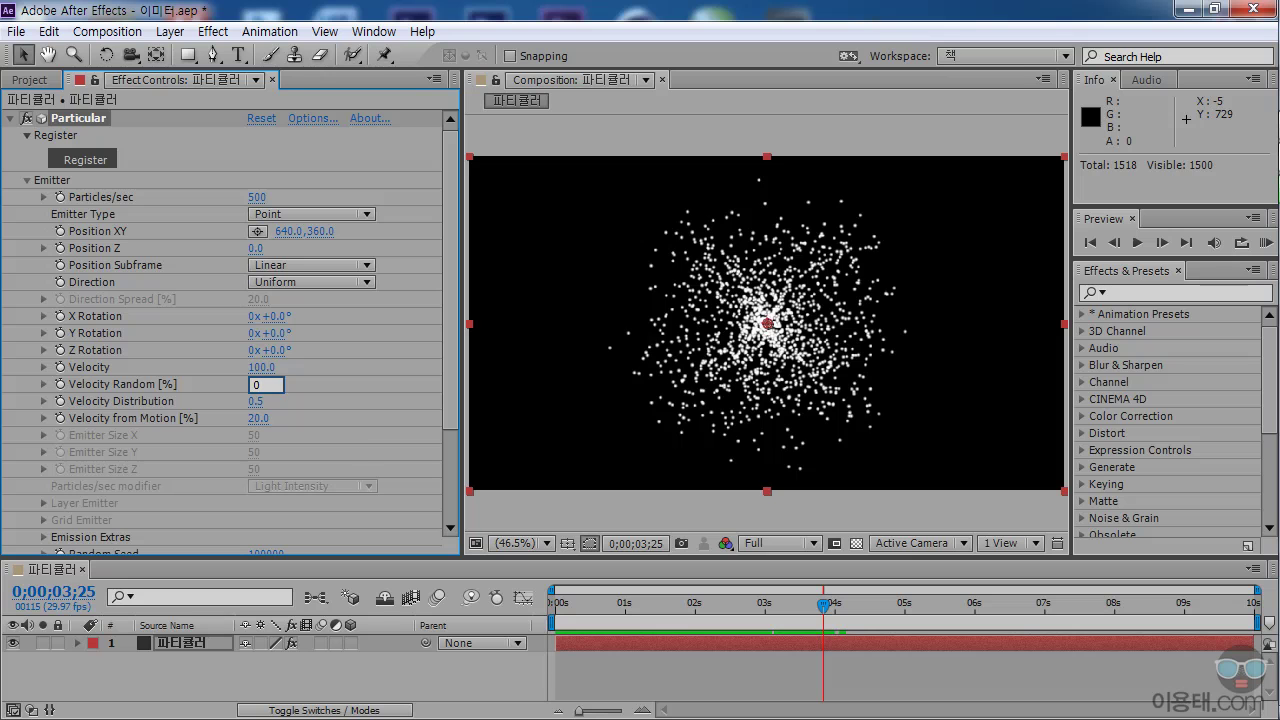
key("Return")
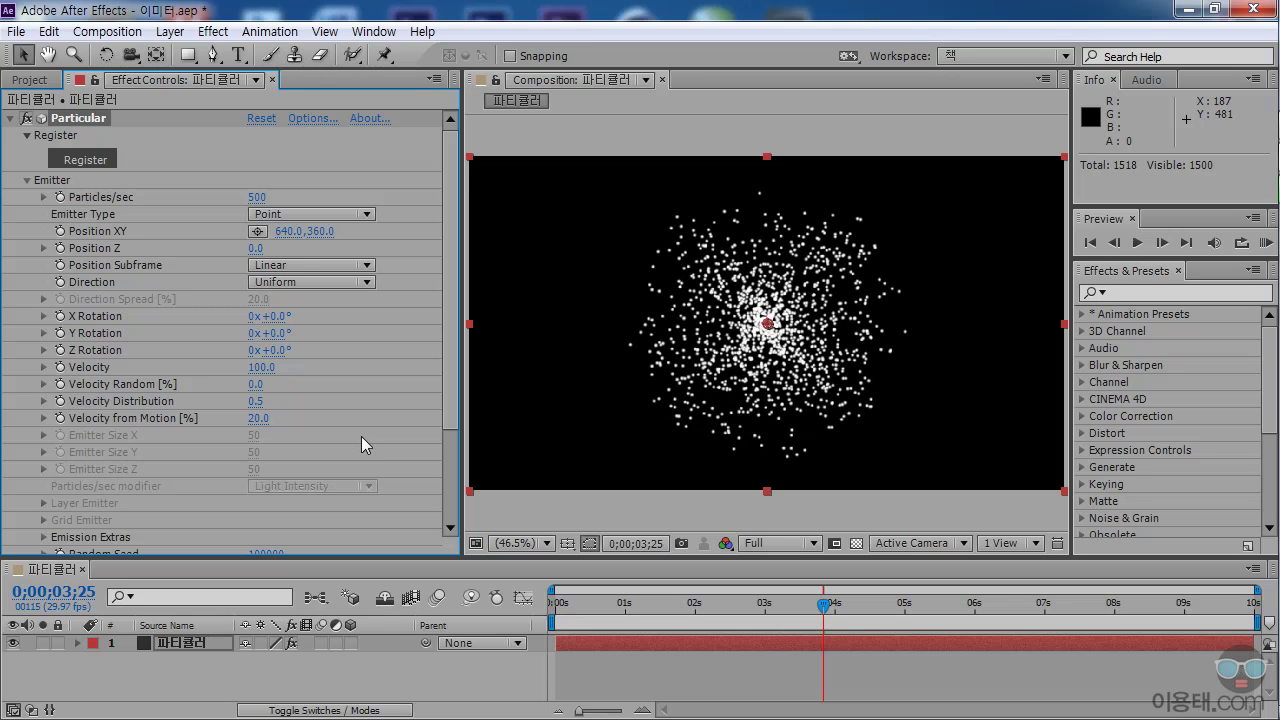
left_click_drag(558, 606, 781, 610)
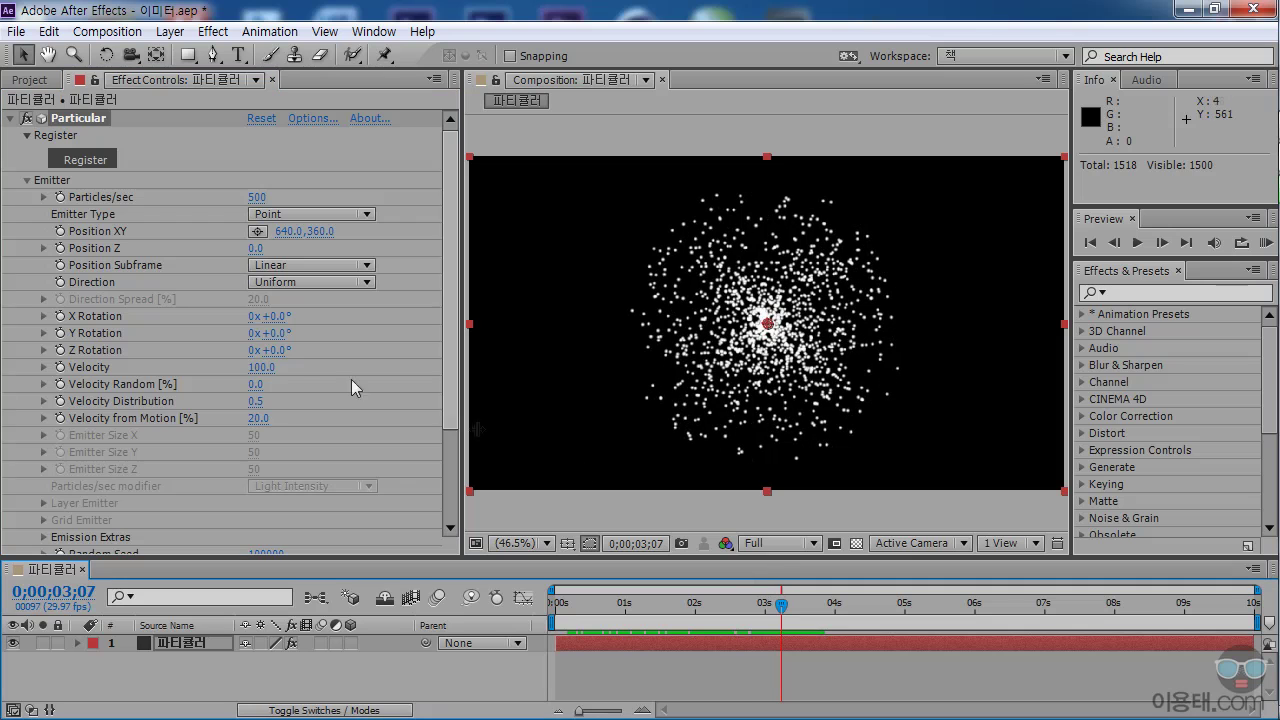
- Set Velocity Random to 50 and preview the particles up to 0;00;03;08
left_click(262, 389)
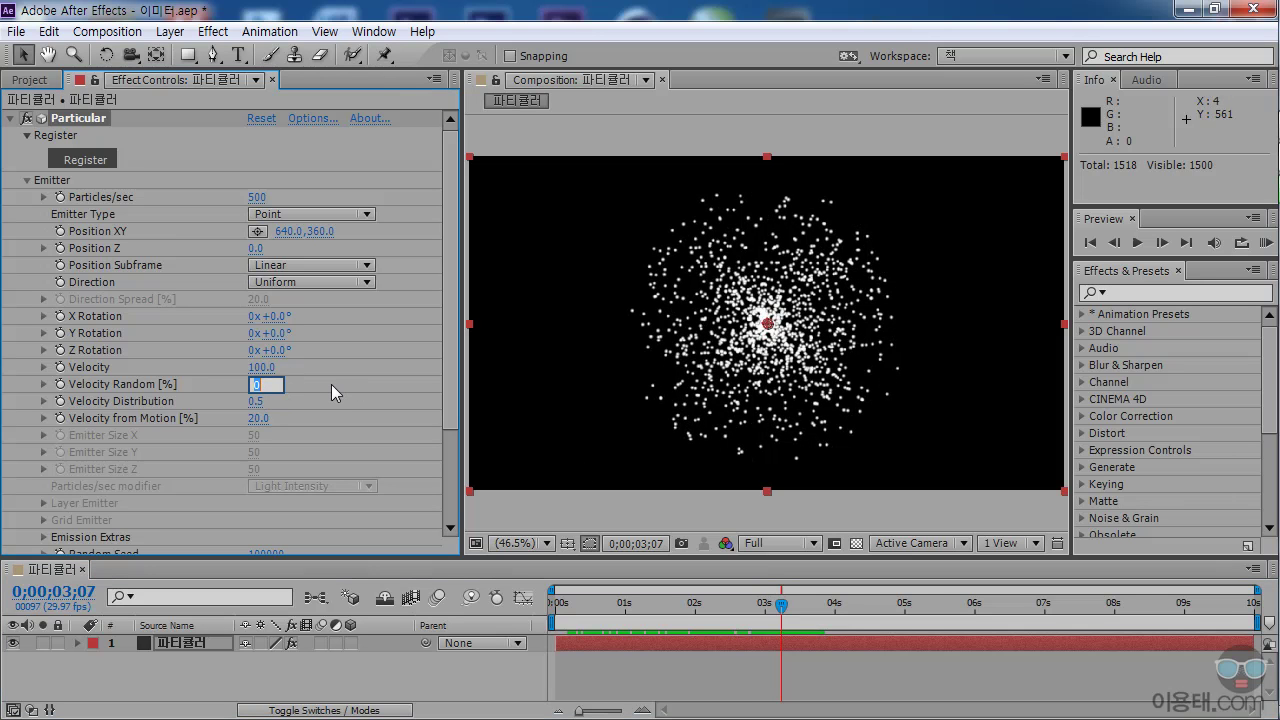
type("50")
key("Return")
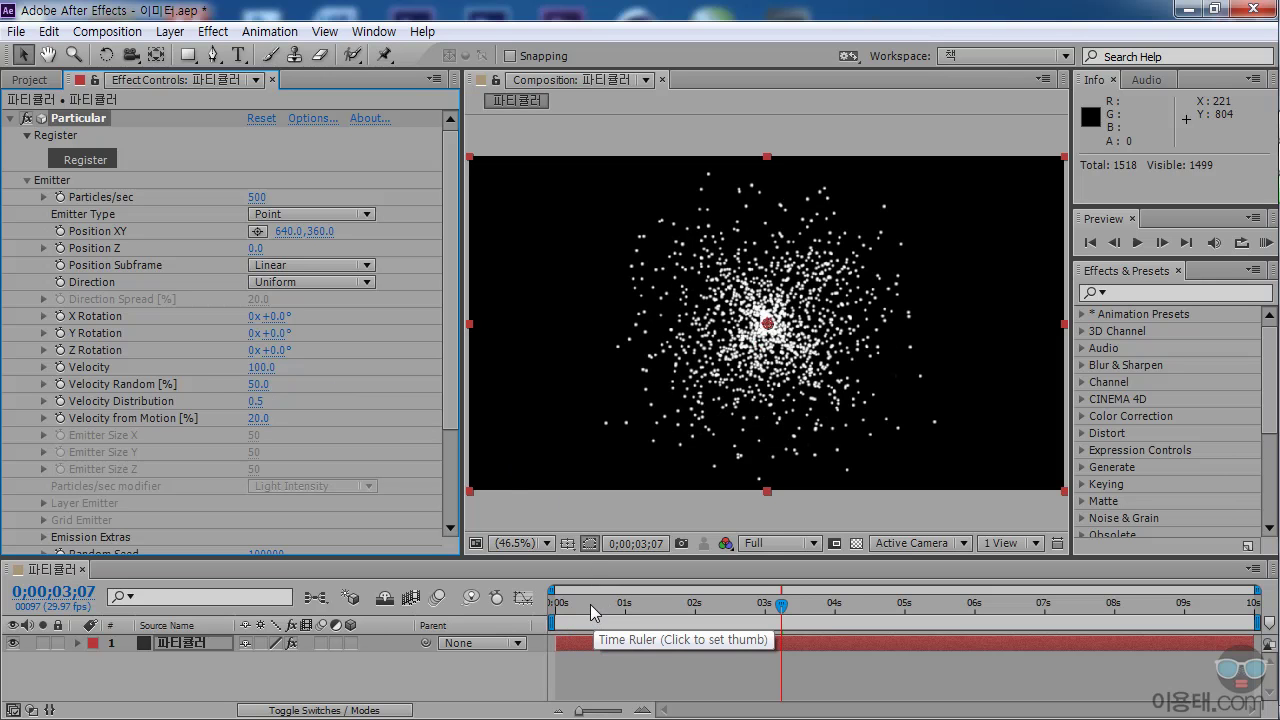
key("KP_0")
left_click_drag(604, 609, 783, 608)
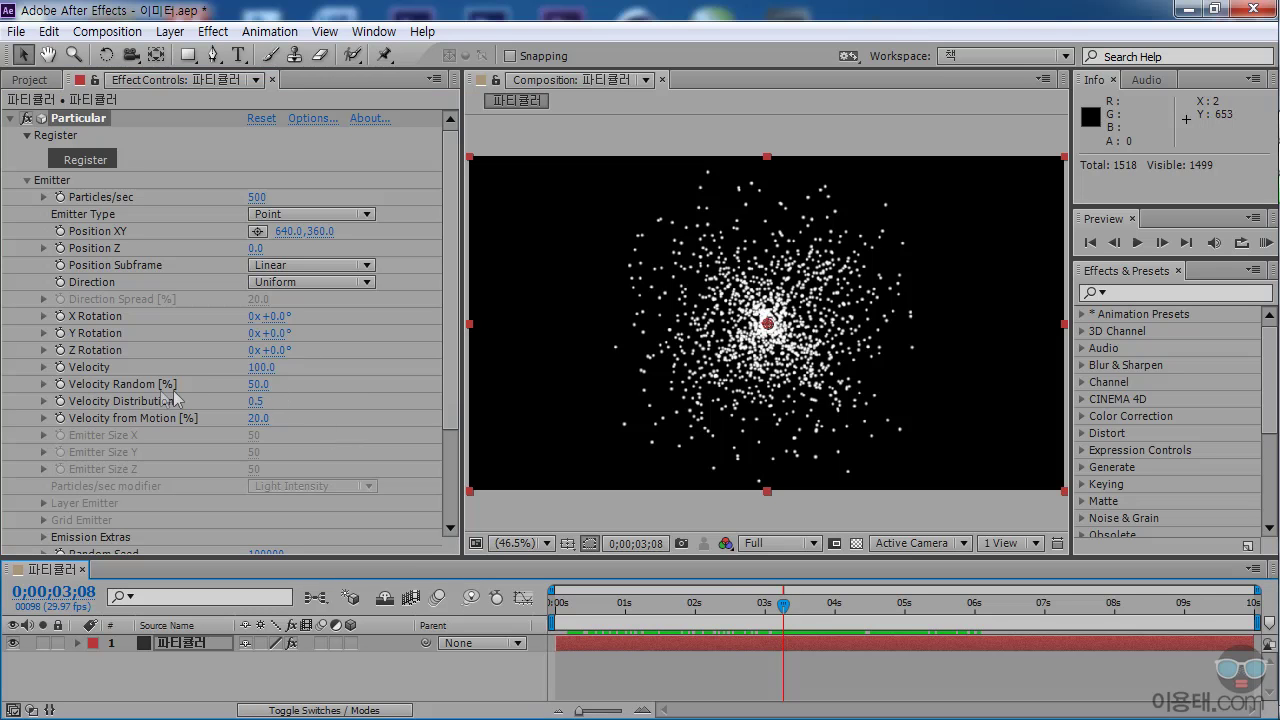
- Set Velocity Random to 20 and preview the emission again up to 0;00;03;08
left_click(258, 384)
type("20")
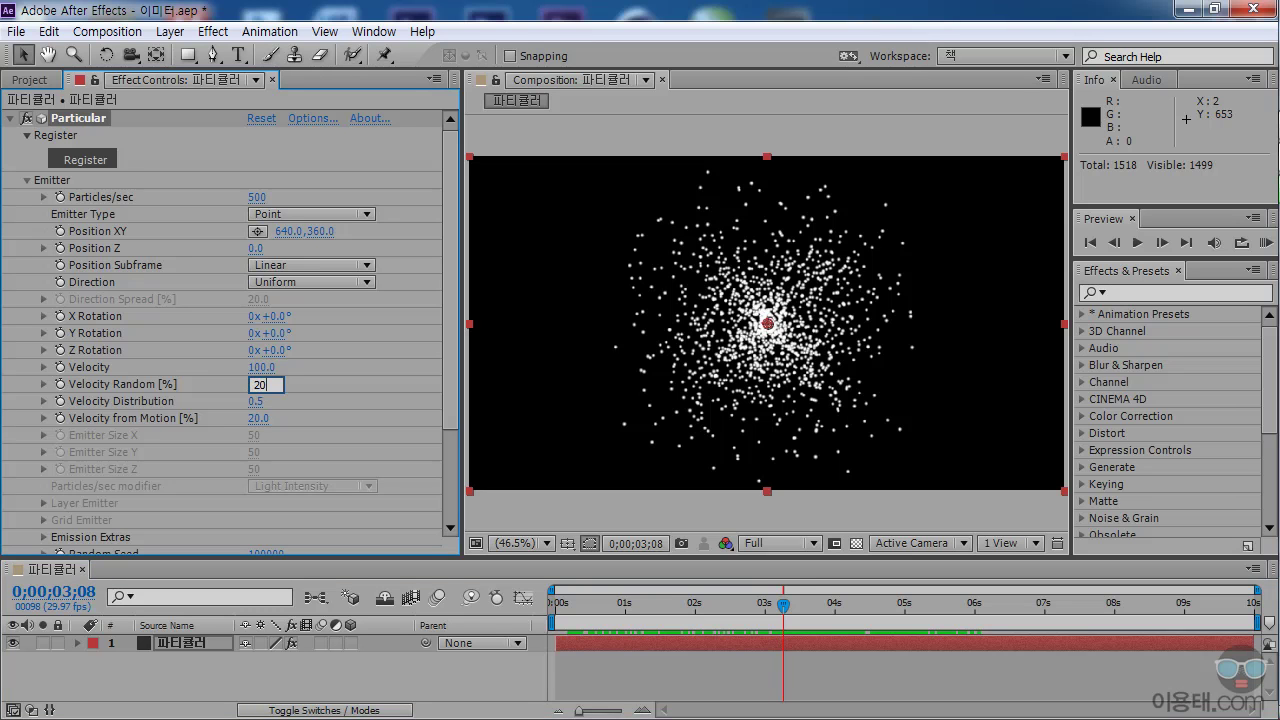
key("Return")
scroll(443, 386, "down", 2)
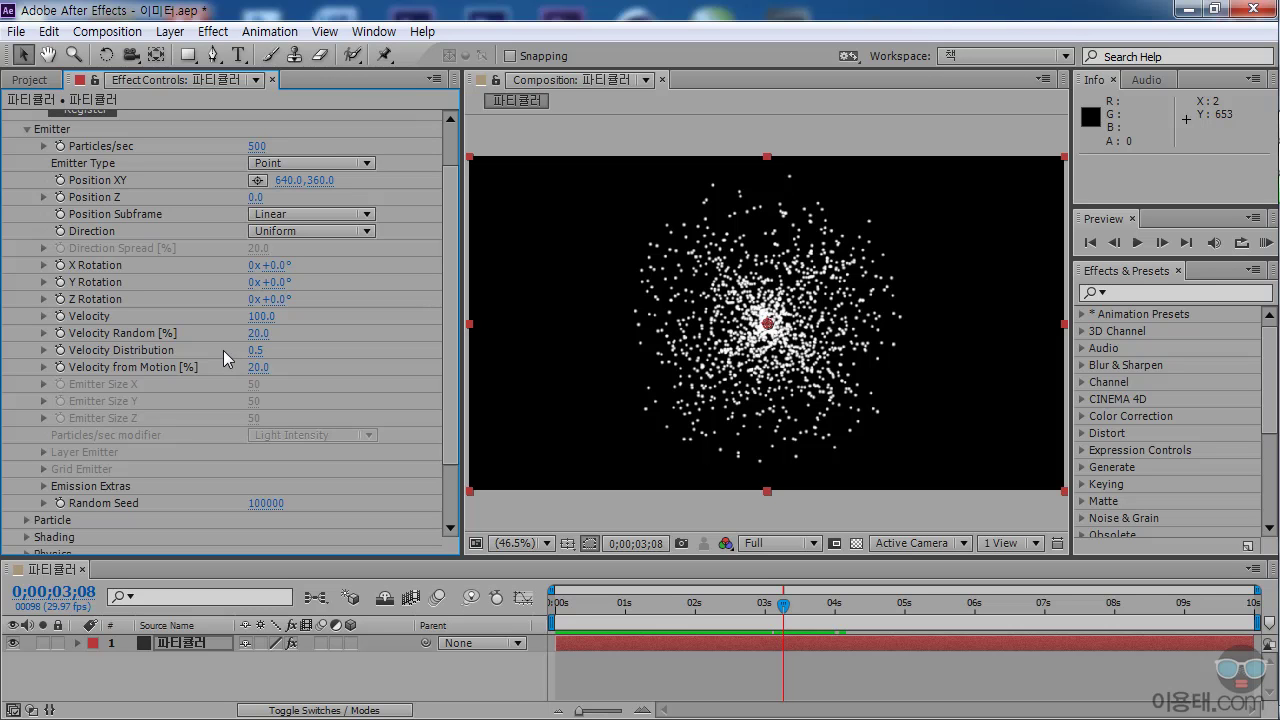
left_click_drag(622, 607, 783, 607)
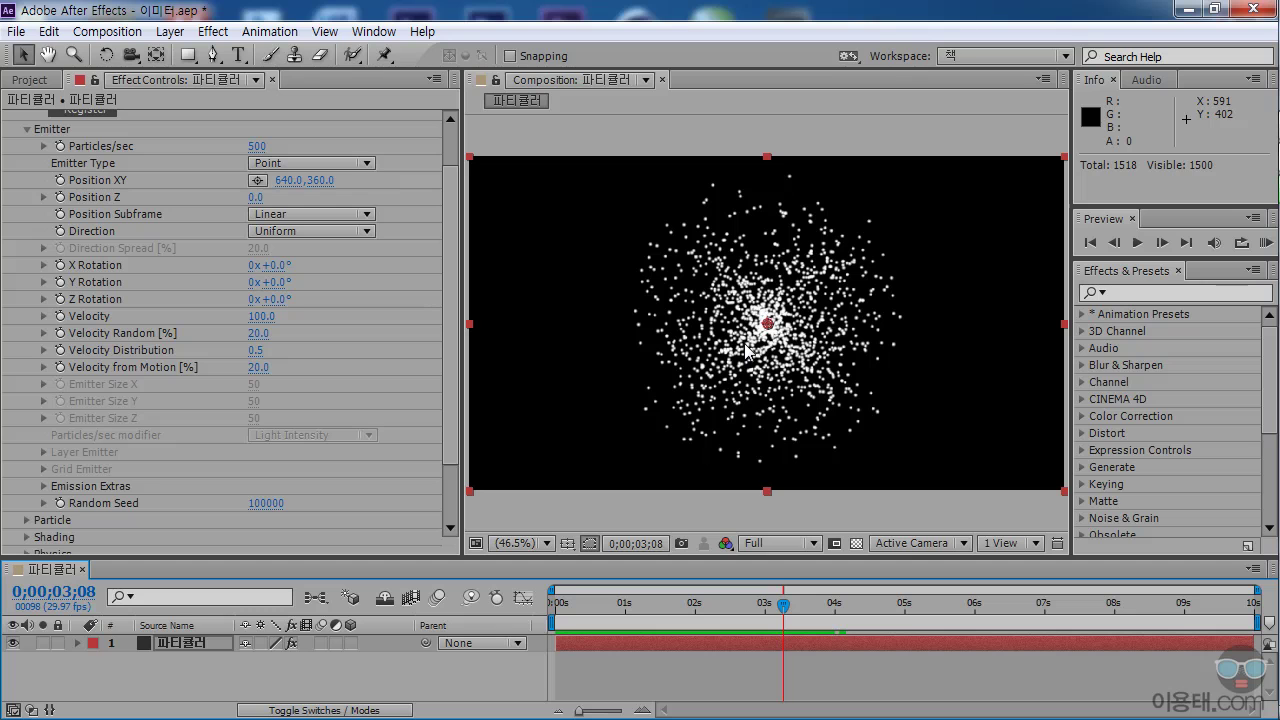
- Set Velocity Distribution to 5 and preview the particles at 0;00;02;19 and 0;00;02;05
left_click(257, 350)
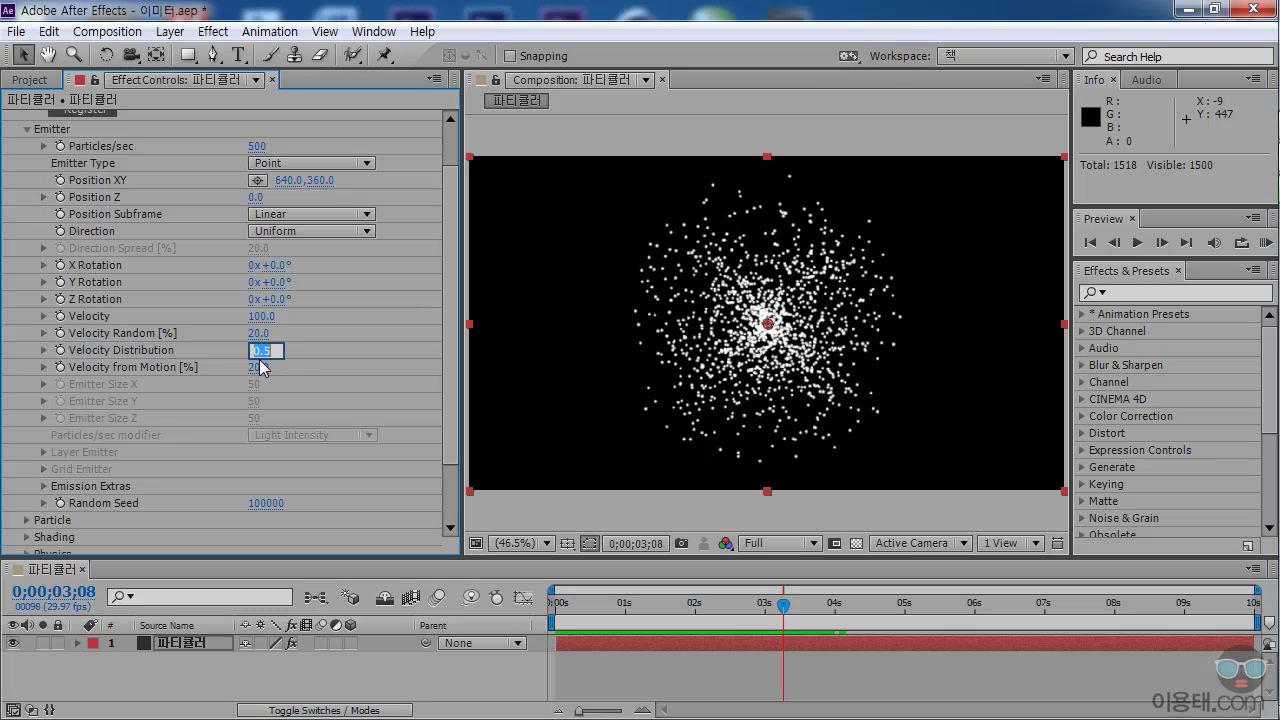
type("5")
key("Return")
left_click_drag(575, 605, 739, 608)
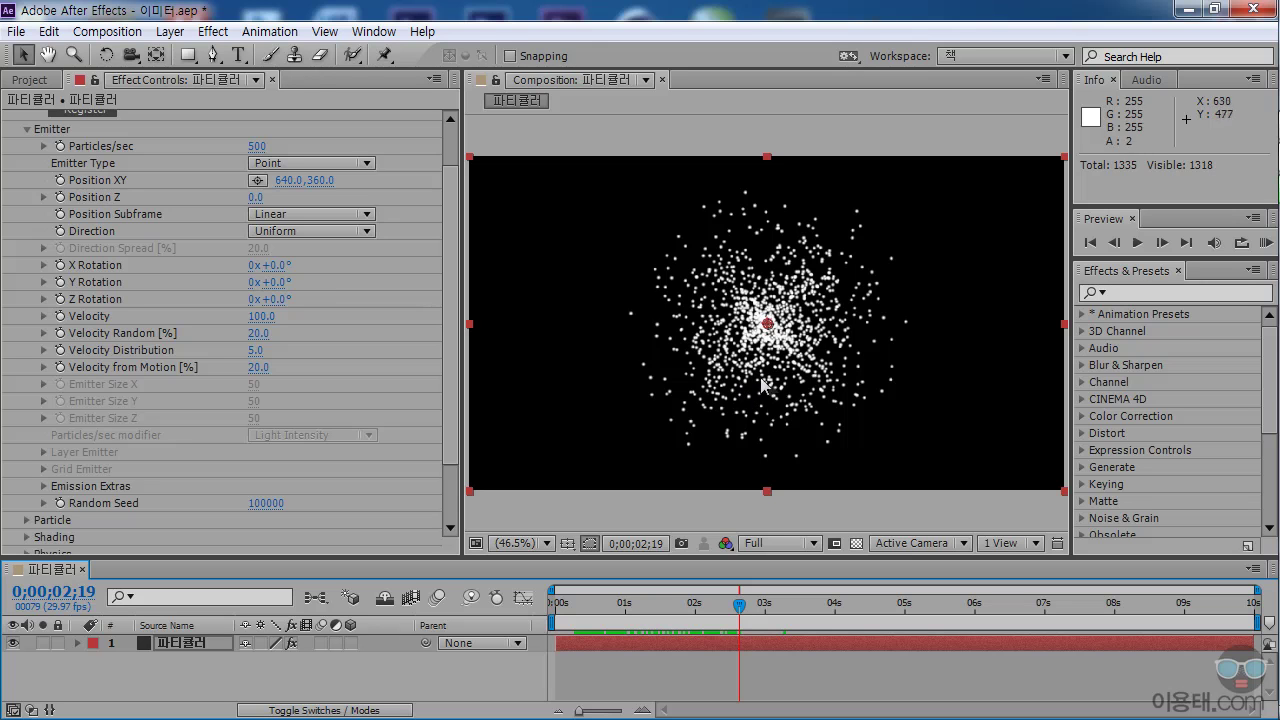
left_click_drag(627, 598, 706, 600)
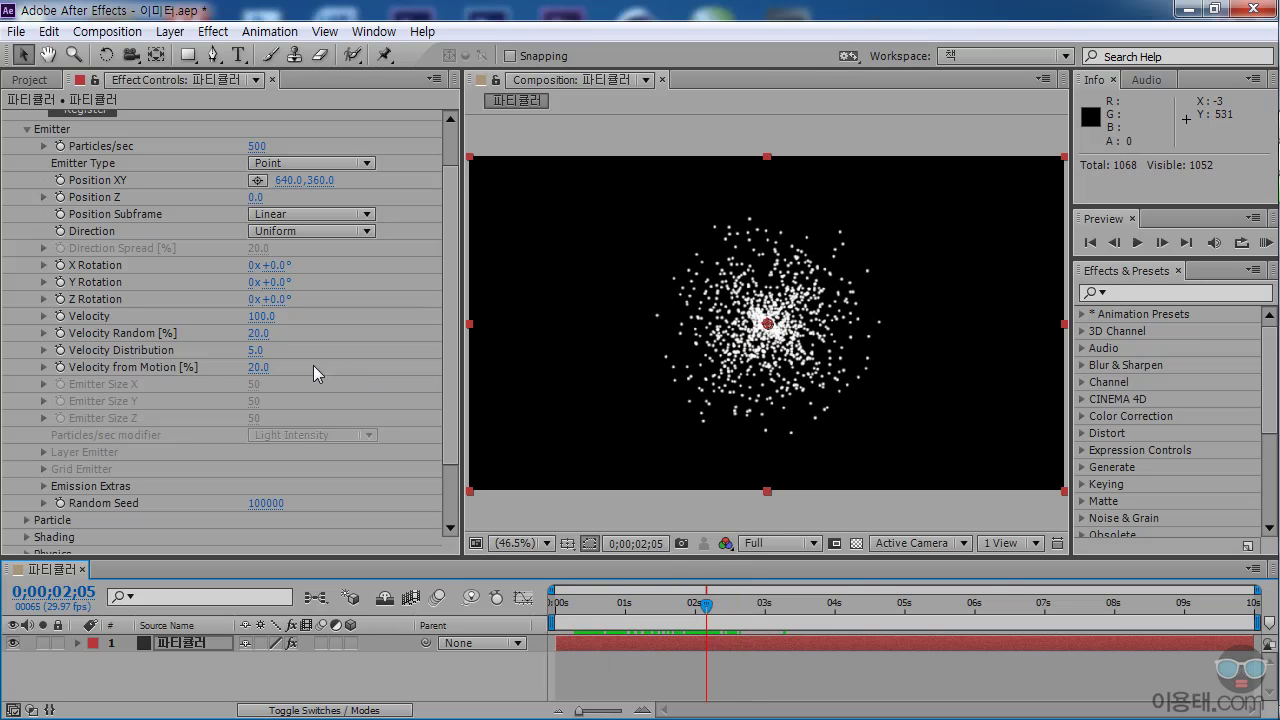
- Re-enter 5 for Velocity Distribution, try a lower value, and preview the particles up to 0;00;02;08
left_click(257, 351)
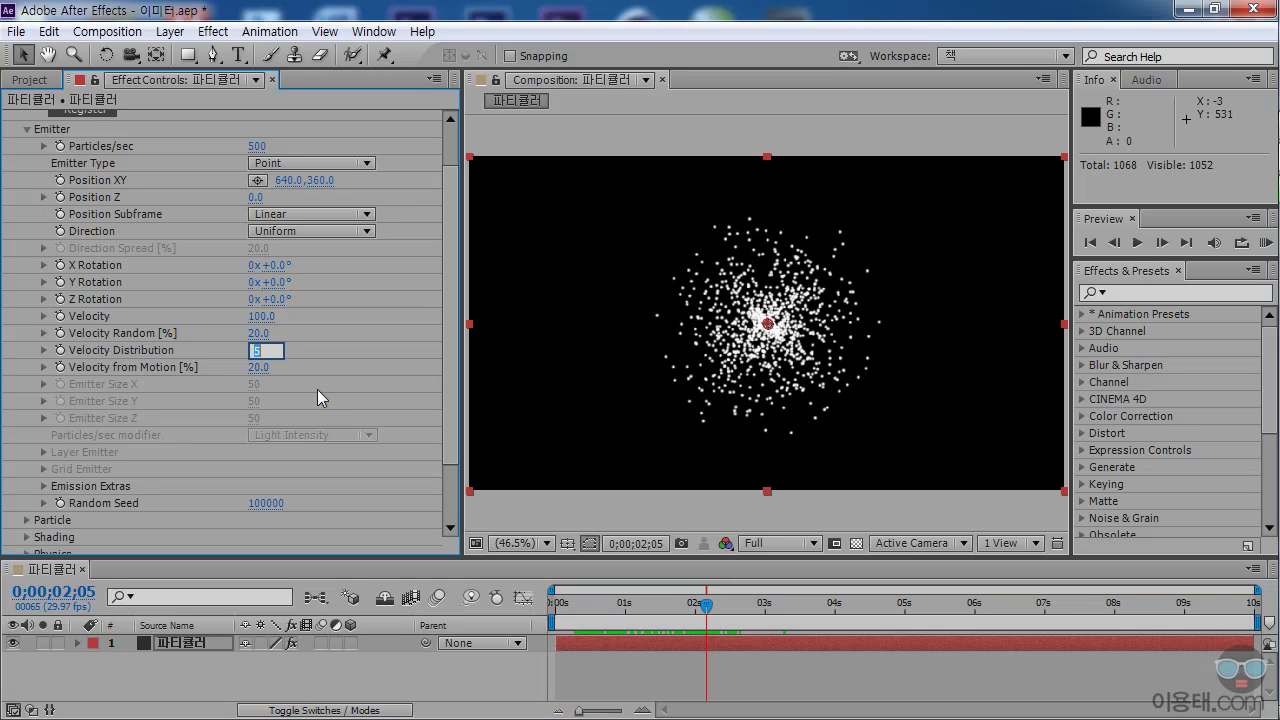
type("5")
key("Return")
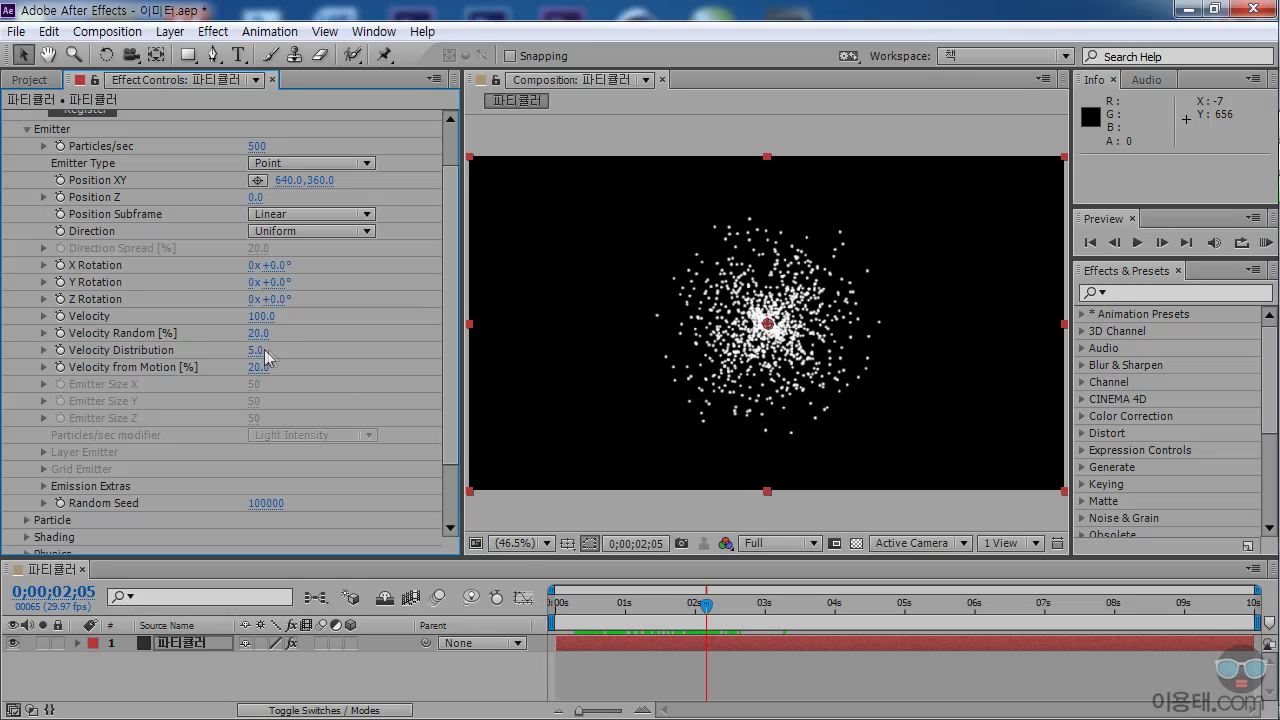
left_click_drag(548, 604, 637, 604)
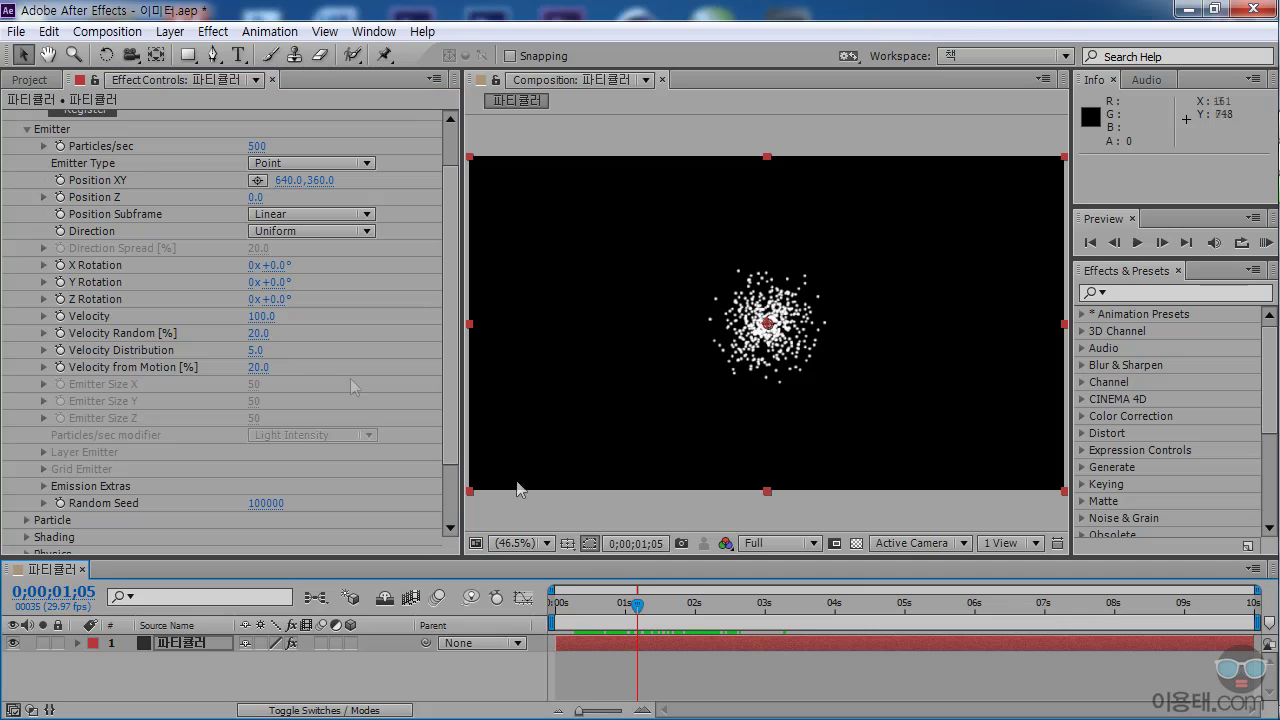
left_click_drag(253, 350, 193, 352)
left_click_drag(575, 604, 713, 606)
- Set Velocity Distribution to 0.5 and move the current time to 0;00;02;06
left_click(256, 350)
type("0.5")
key("Return")
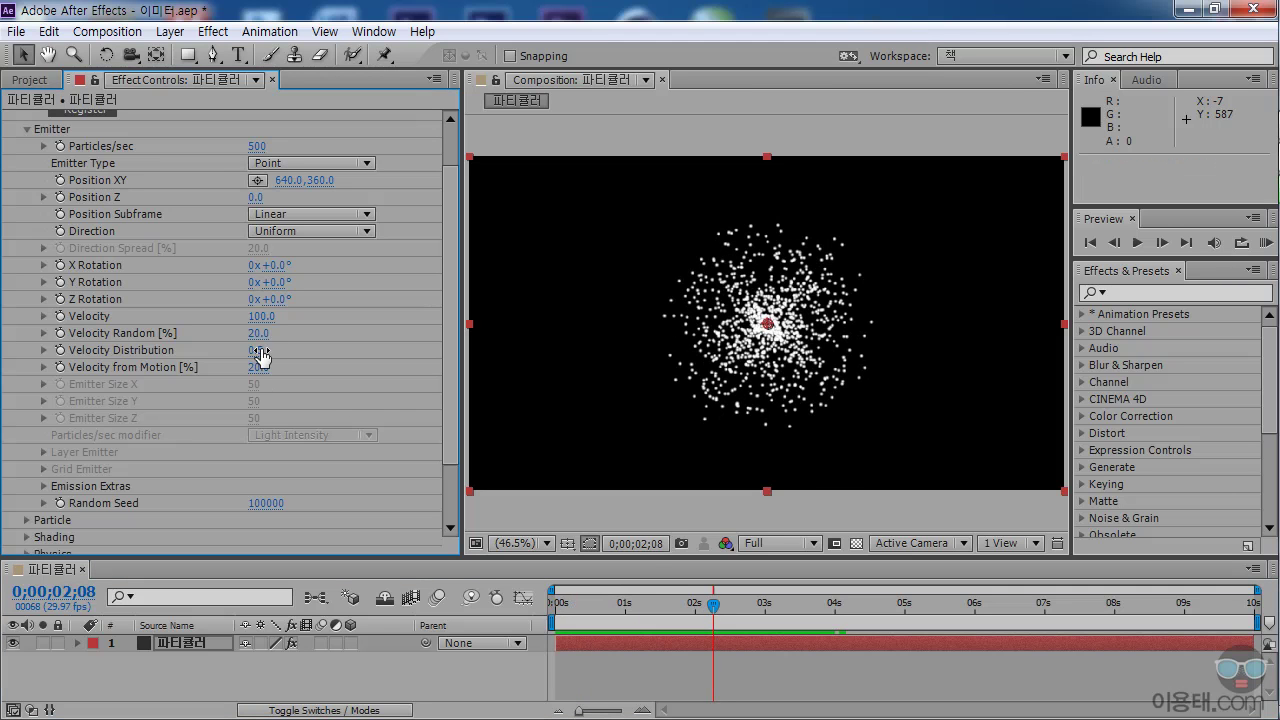
left_click_drag(713, 606, 710, 608)
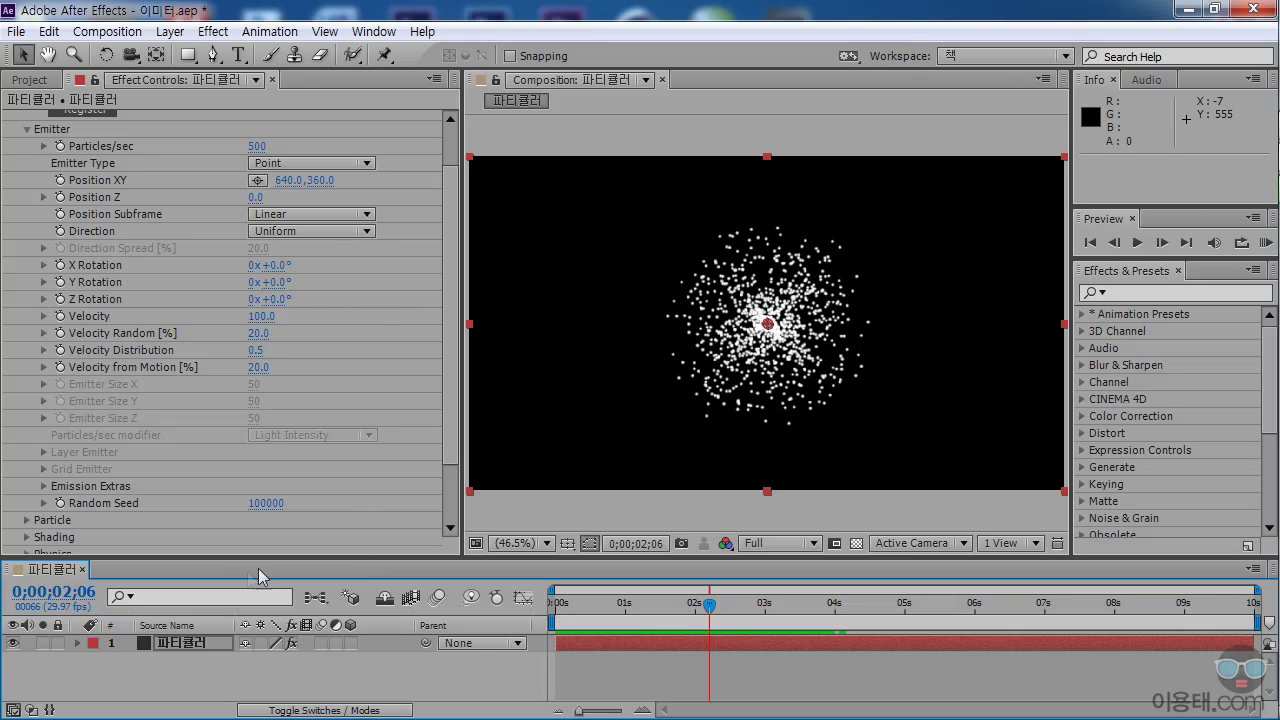
- Make the timeline taller and expand the layer's Particular Emitter properties there, widening the column to fit the full property names
left_click_drag(285, 571, 285, 368)
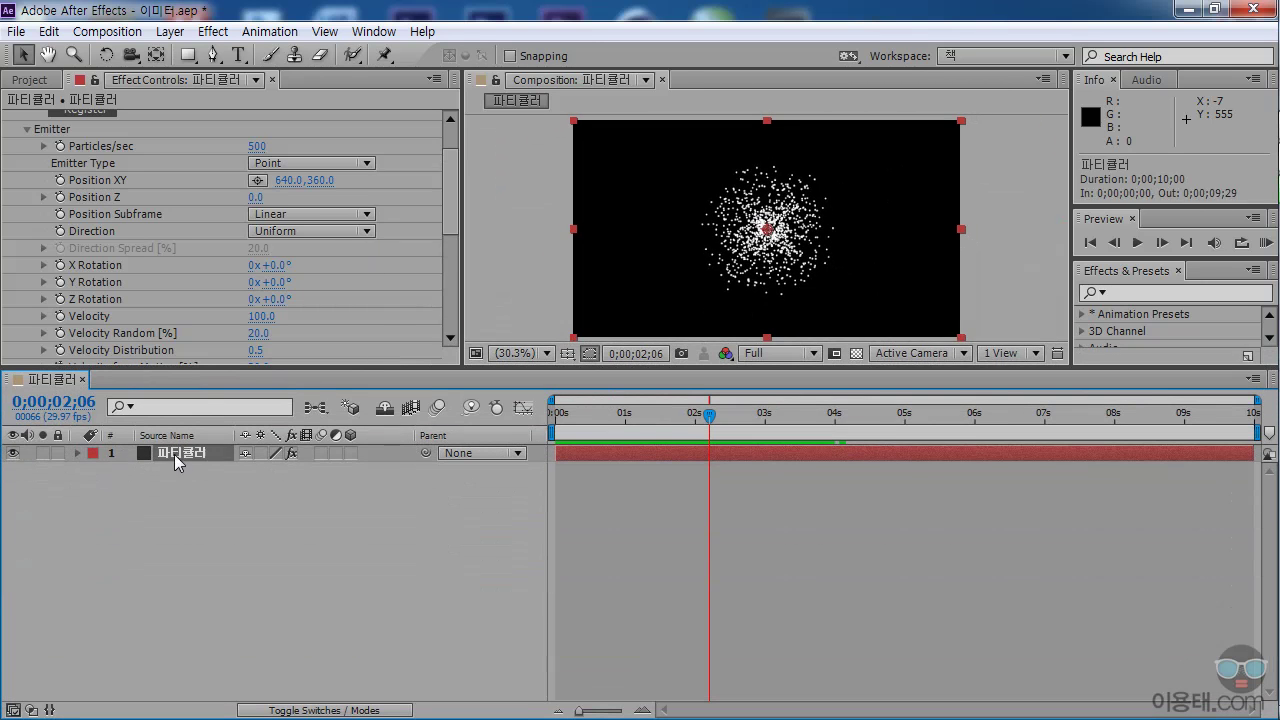
left_click(77, 453)
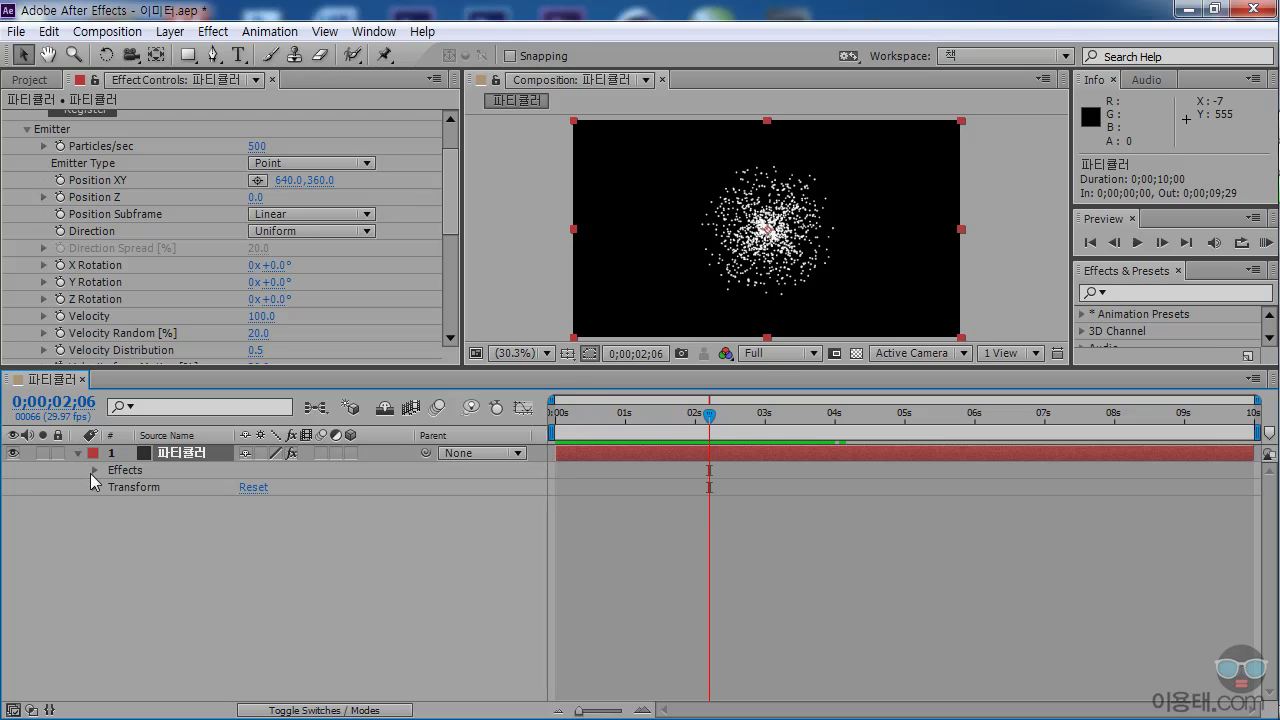
left_click(94, 470)
left_click(112, 487)
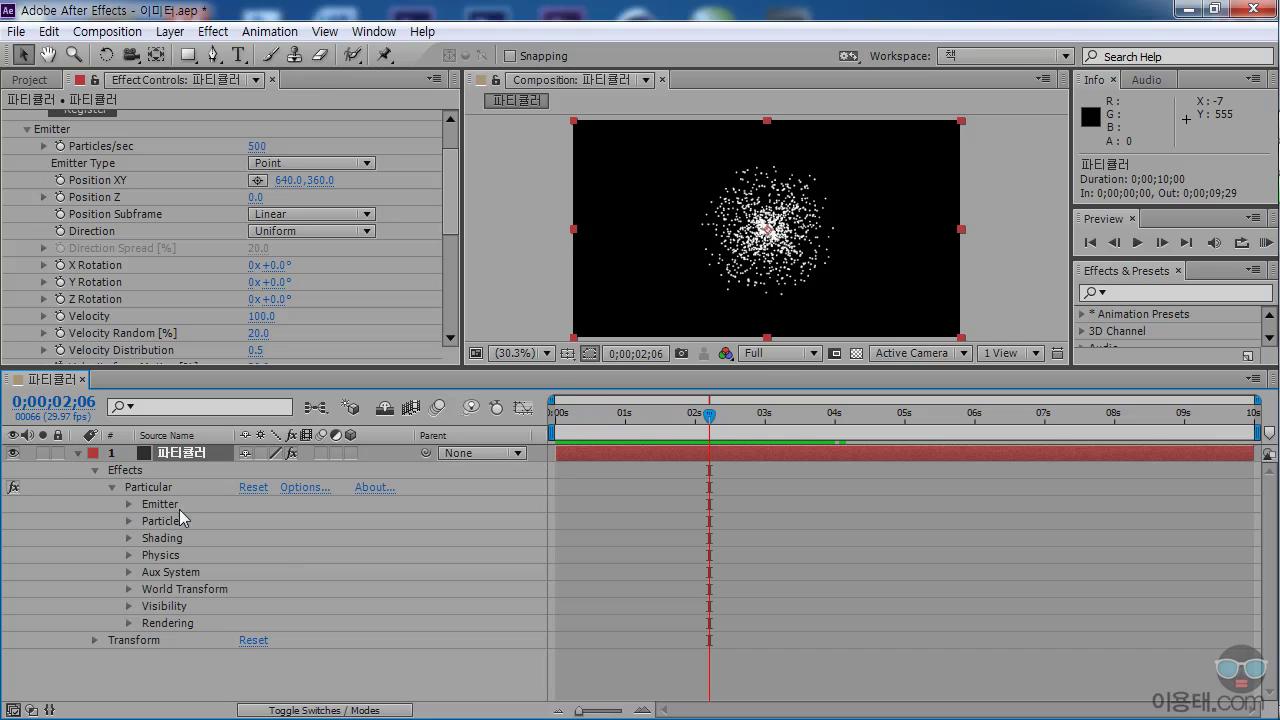
left_click(129, 504)
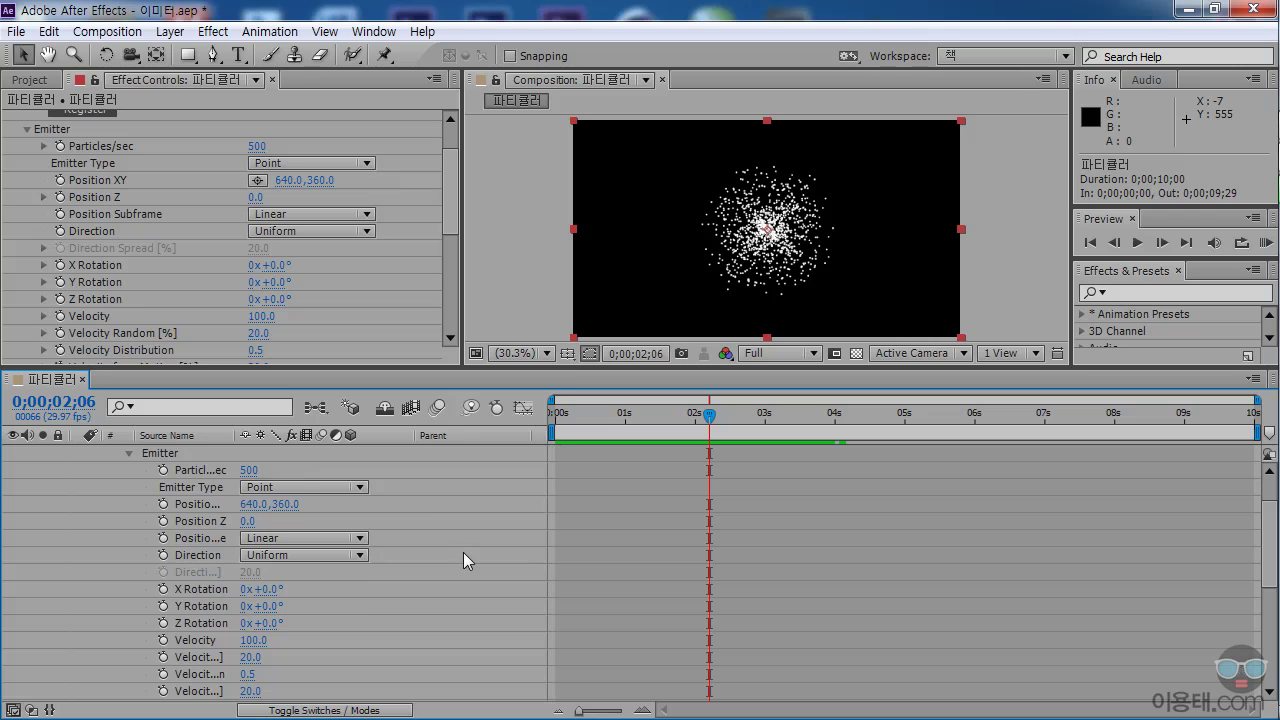
scroll(475, 560, "down", 2)
scroll(400, 520, "up", 1)
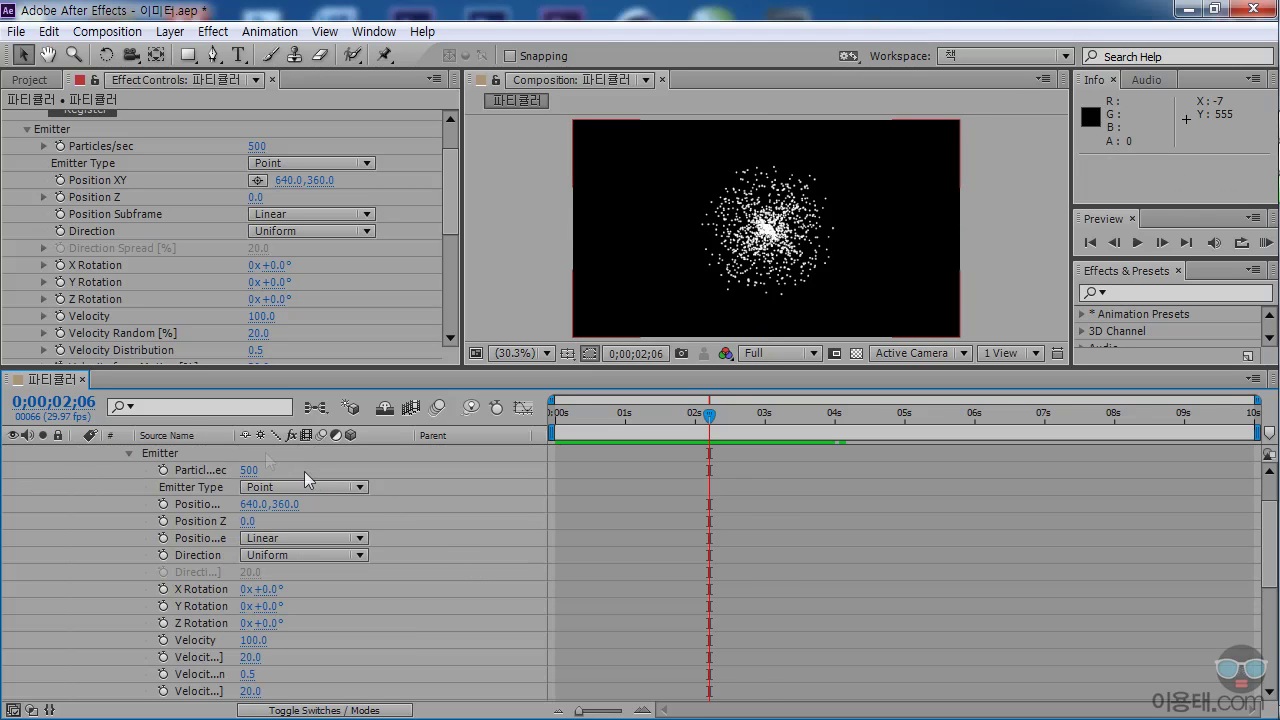
left_click_drag(242, 435, 308, 437)
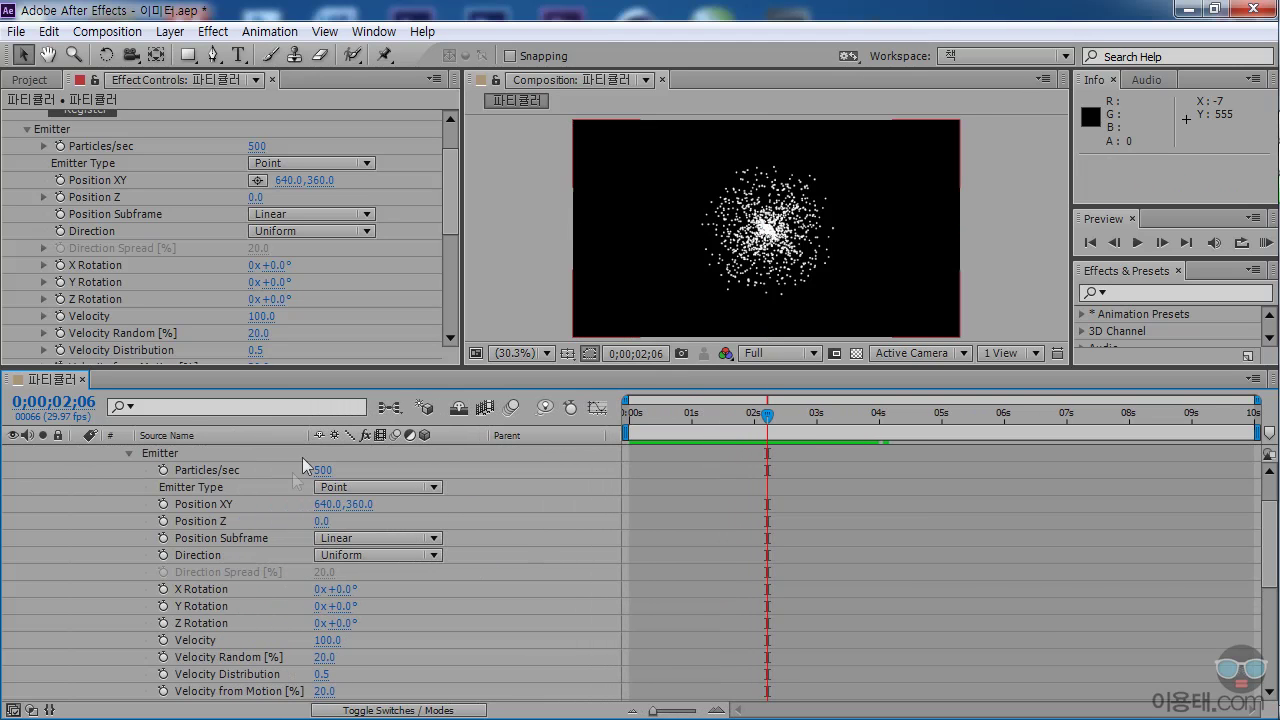
- Try to add the expression Wiggle(5, 500) to the emitter's Position XY property
left_click(214, 505)
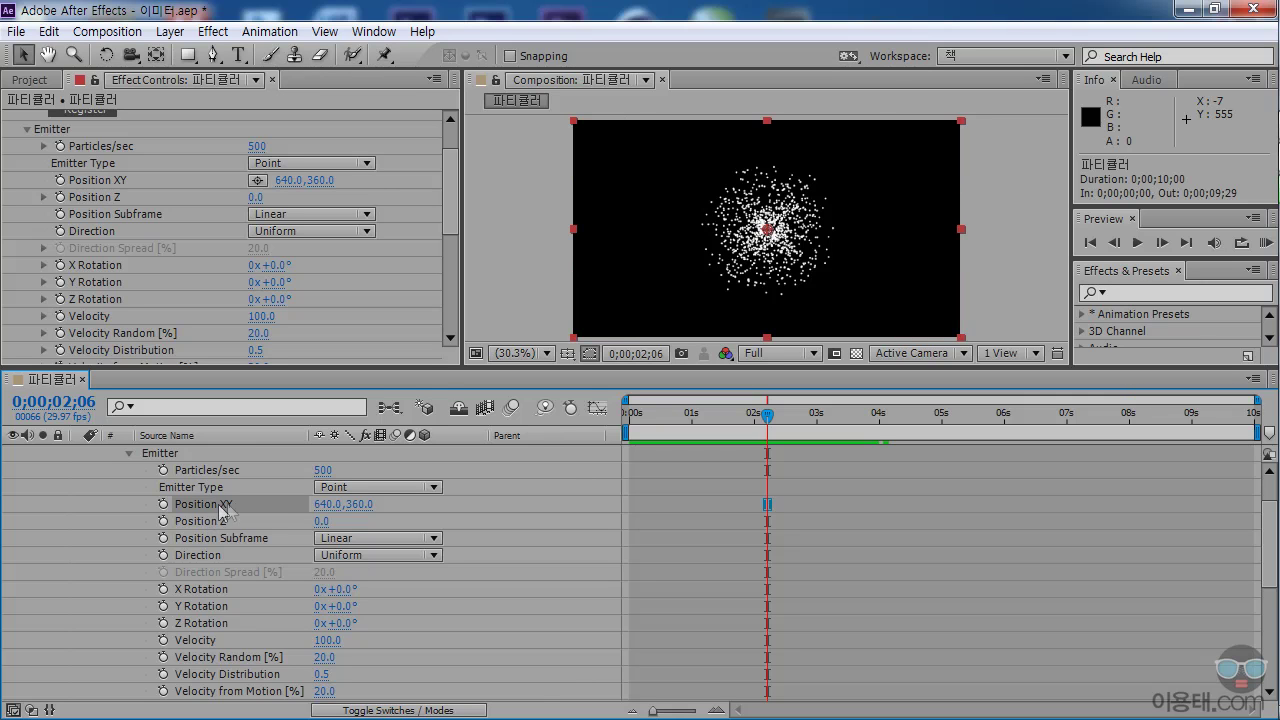
left_click(164, 506, "alt")
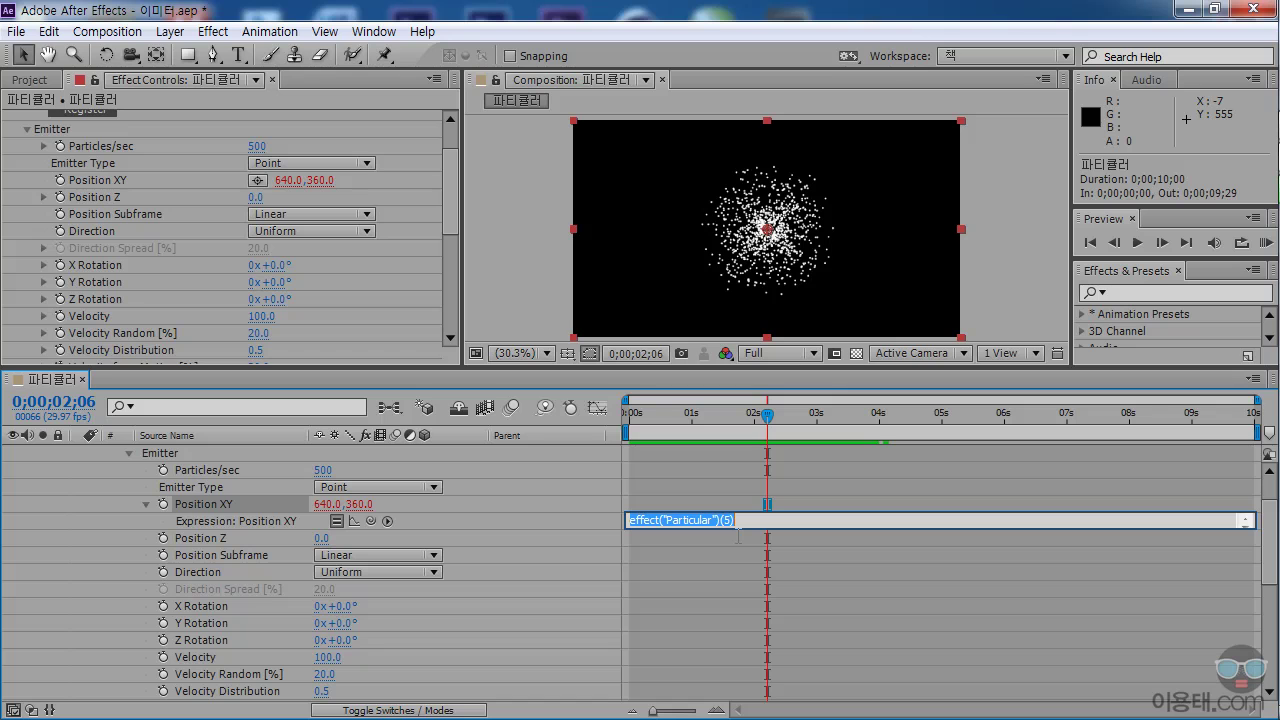
type("W")
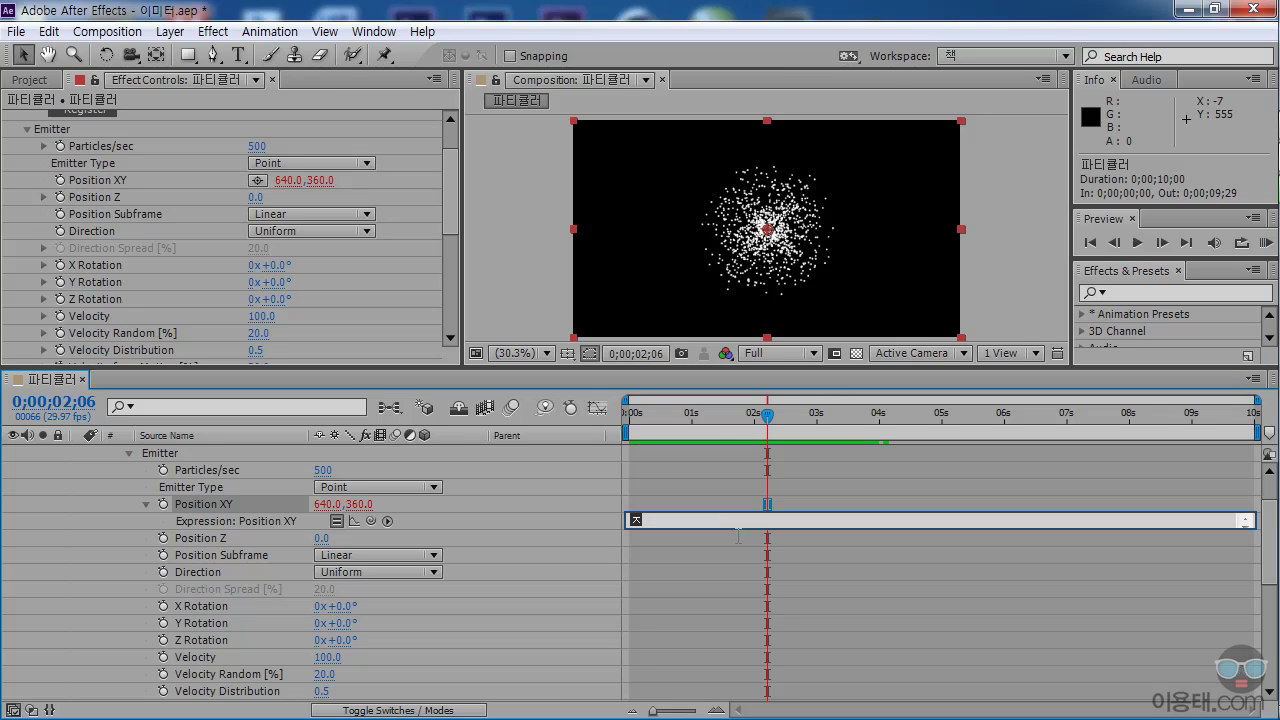
type("iggle(5, 500")
left_click(606, 517)
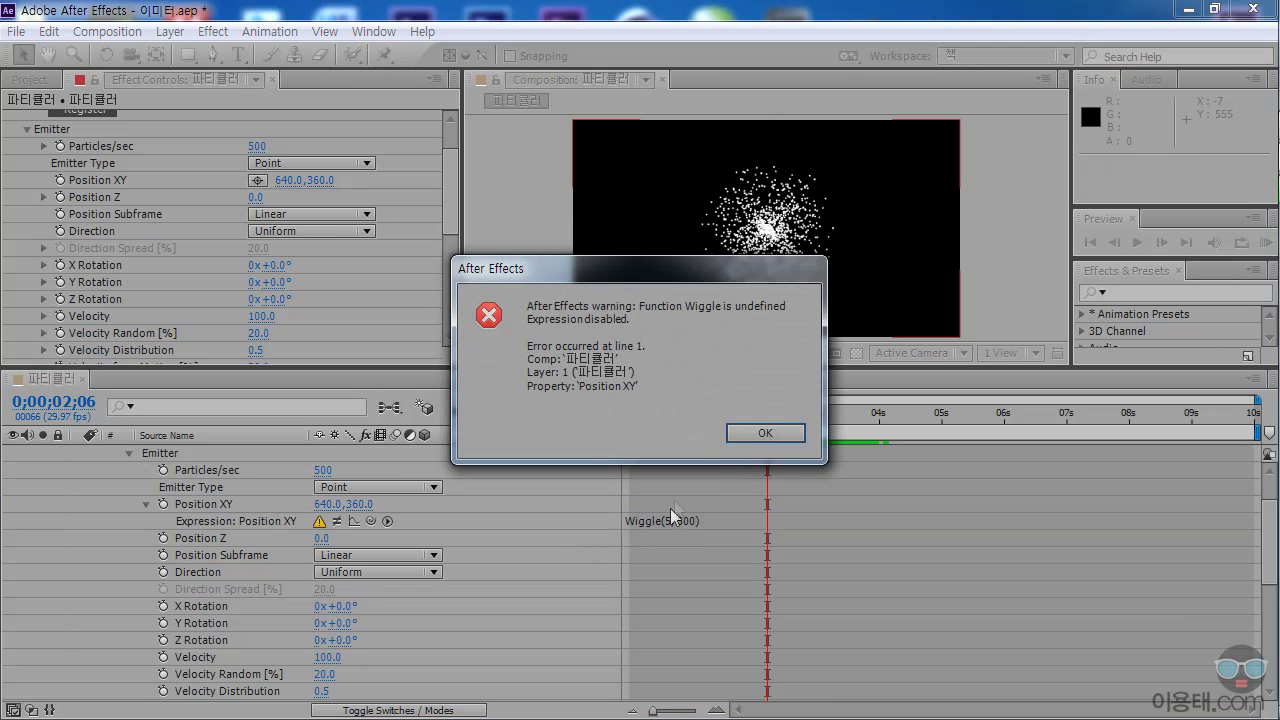
left_click(762, 432)
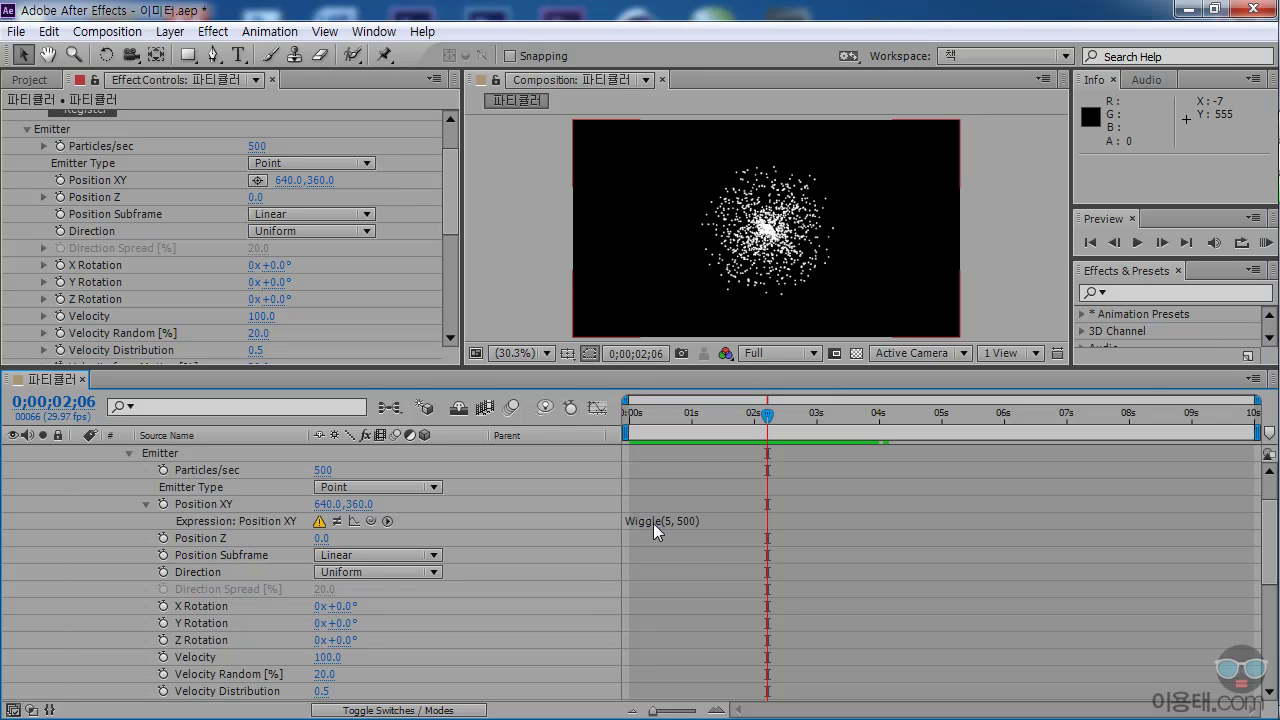
- Retype the middle letters of Wiggle in the Position XY expression and try to apply it again
left_click(655, 522)
left_click(670, 530)
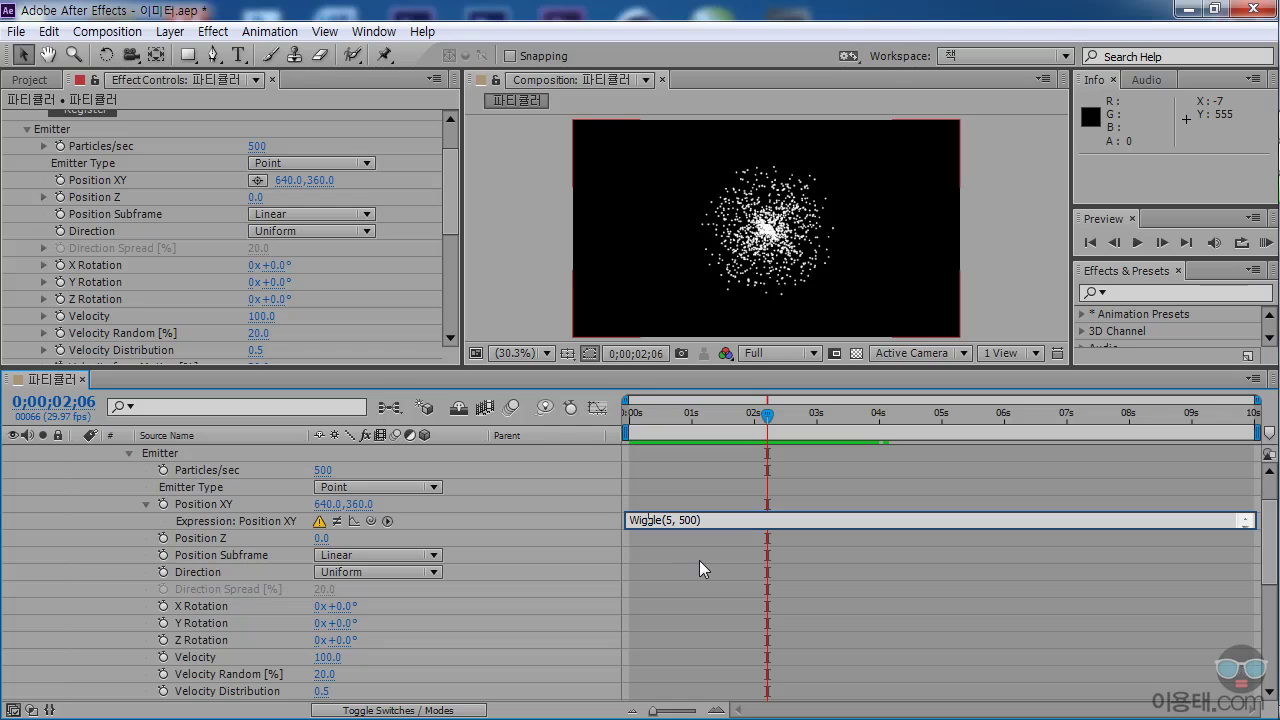
key("Delete")
key("Delete")
type("g")
left_click(598, 524)
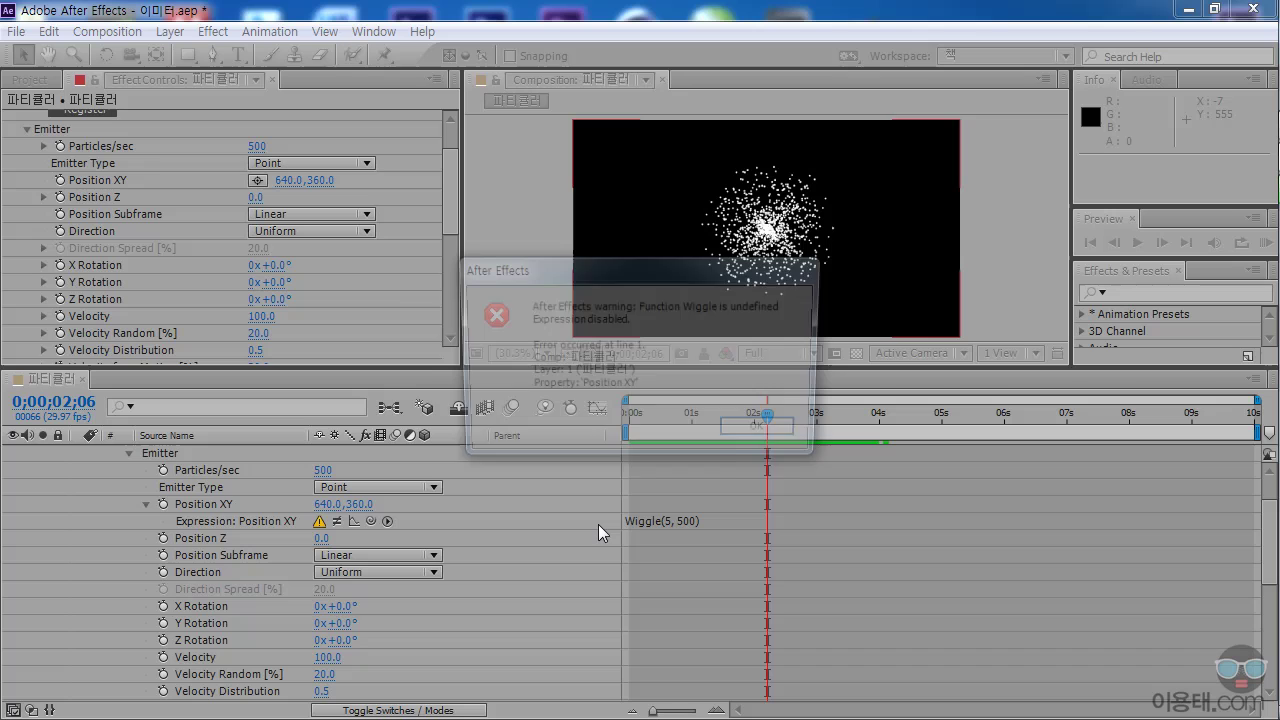
left_click(766, 433)
- Correct the emitter's Position XY expression to lowercase wiggle(5, 500) and apply it
left_click(728, 521)
left_click(729, 521)
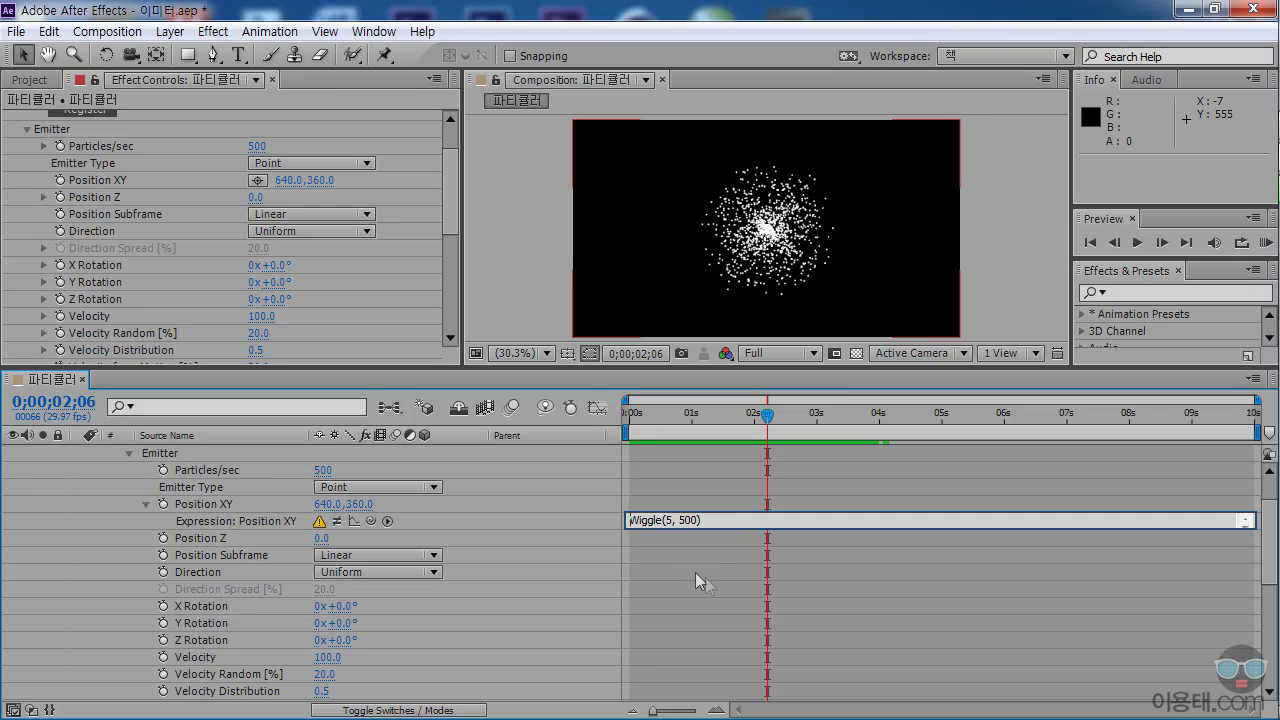
key("BackSpace")
type("w")
left_click(600, 519)
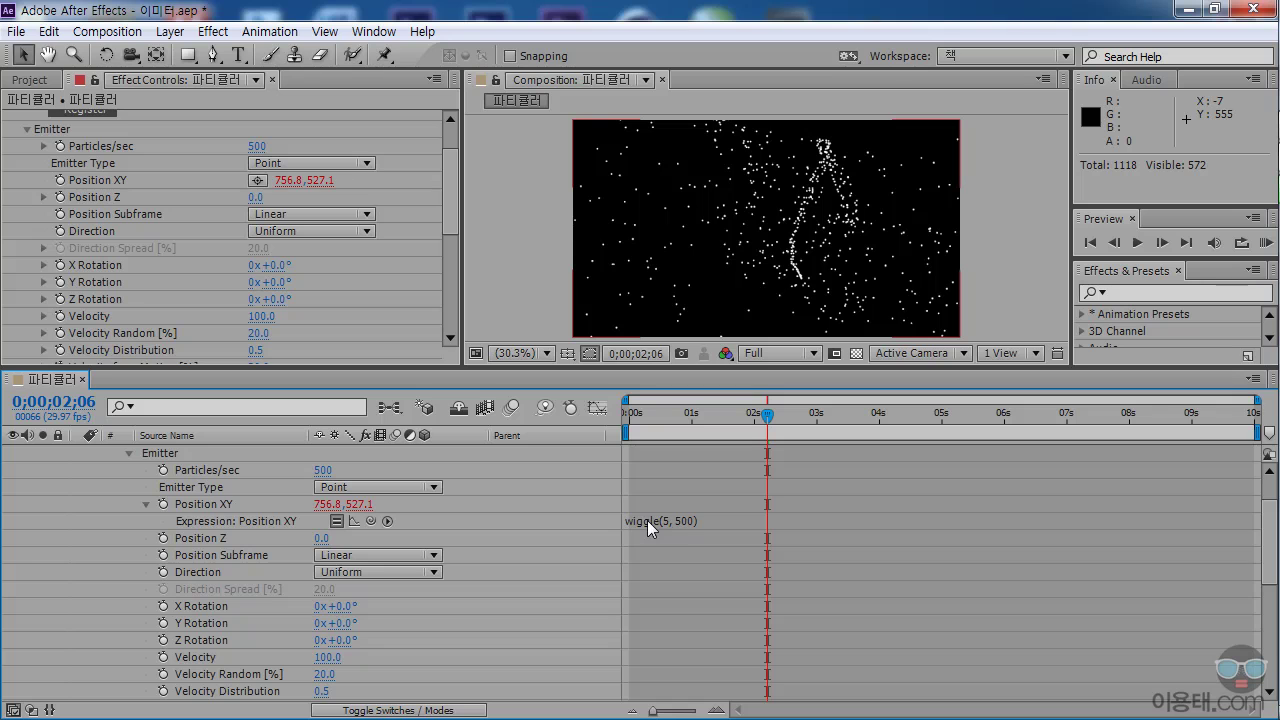
left_click(688, 520)
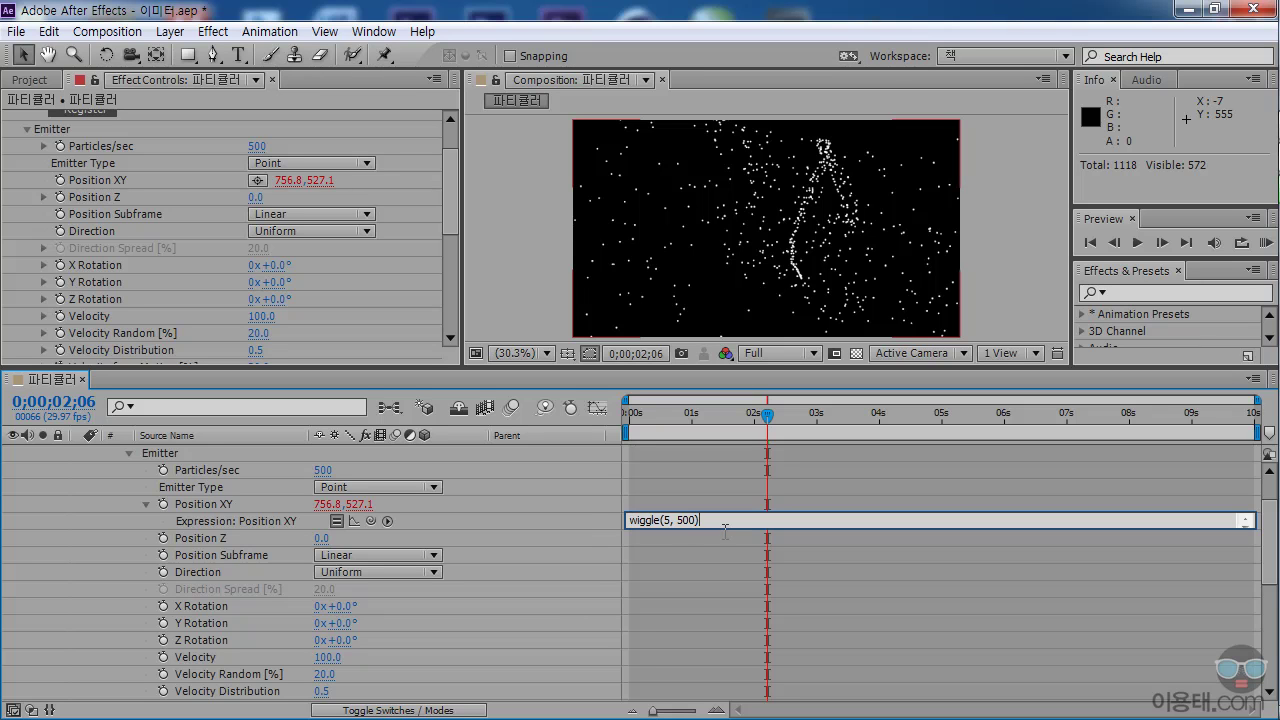
left_click(600, 523)
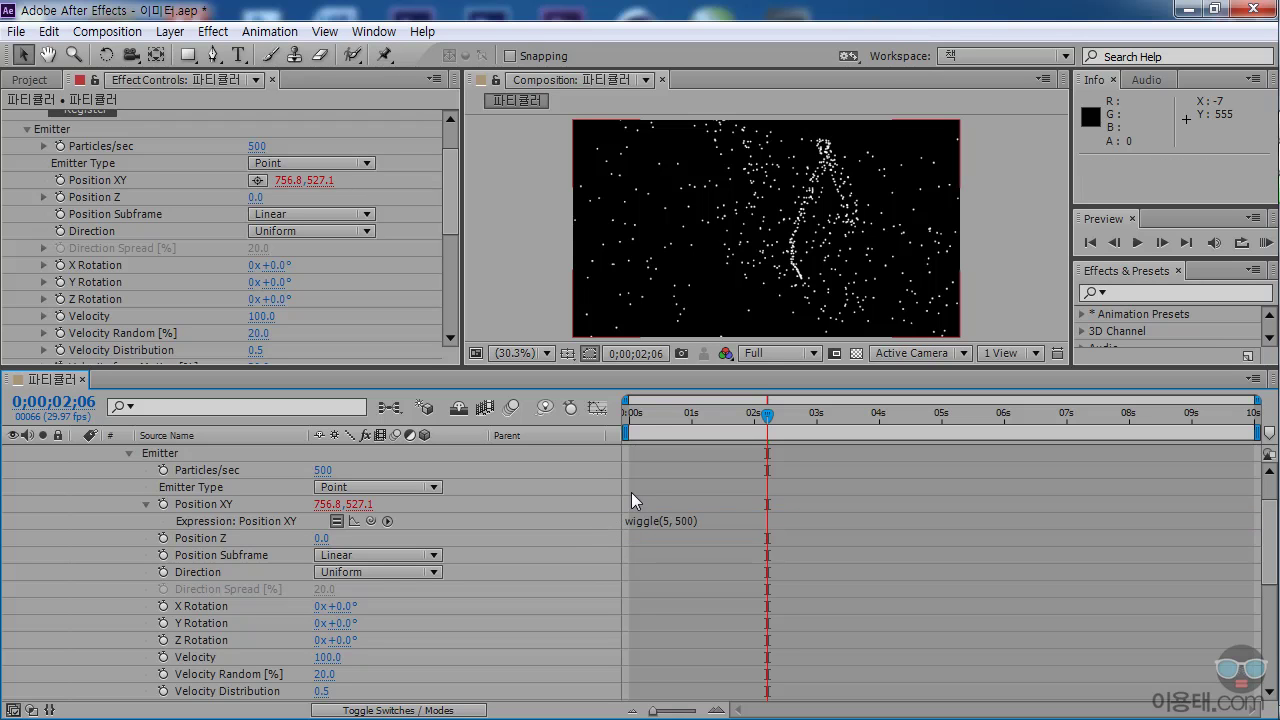
- Preview the wiggling particles from the first frame, ending with the current time at 0;00;00;28
left_click_drag(669, 416, 615, 412)
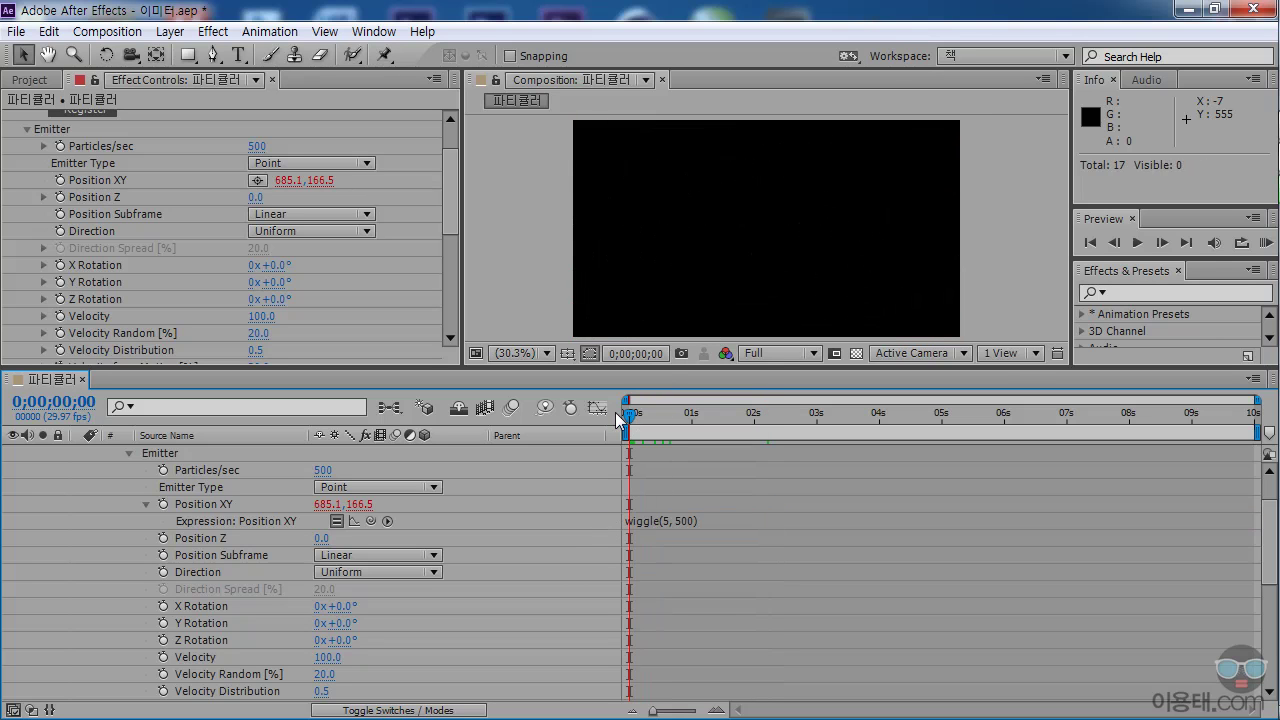
left_click(1138, 243)
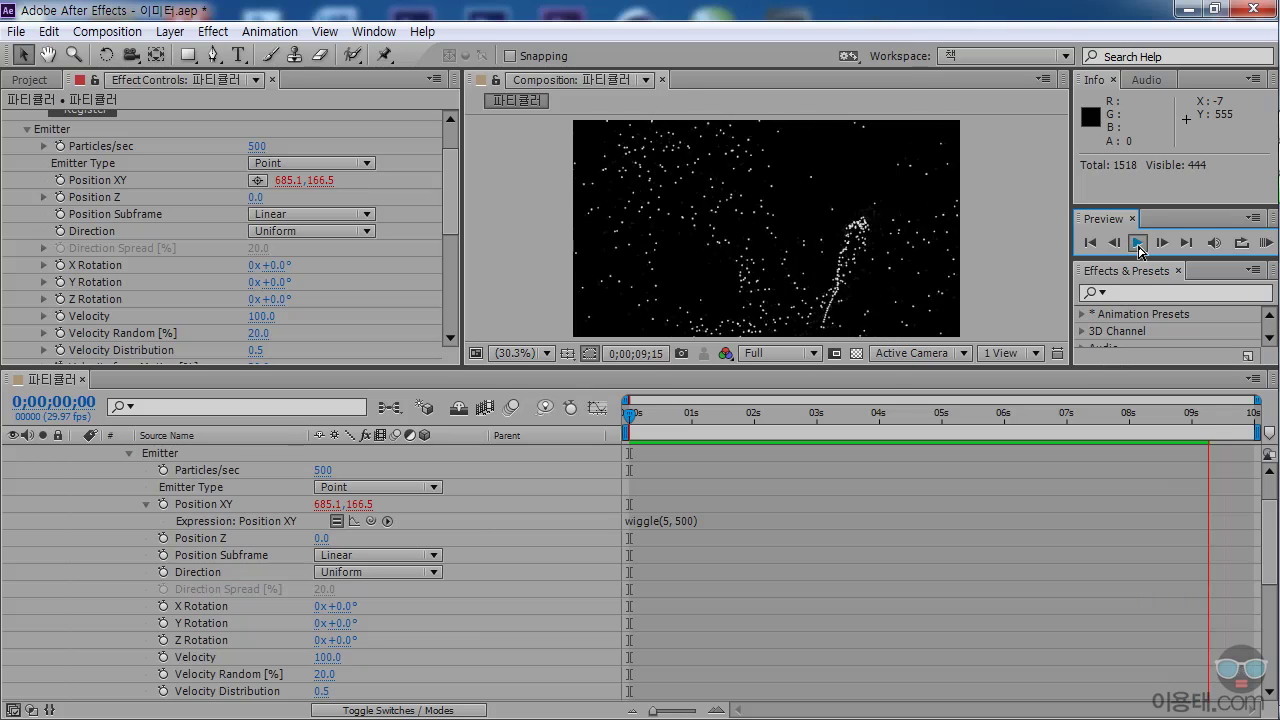
left_click(720, 412)
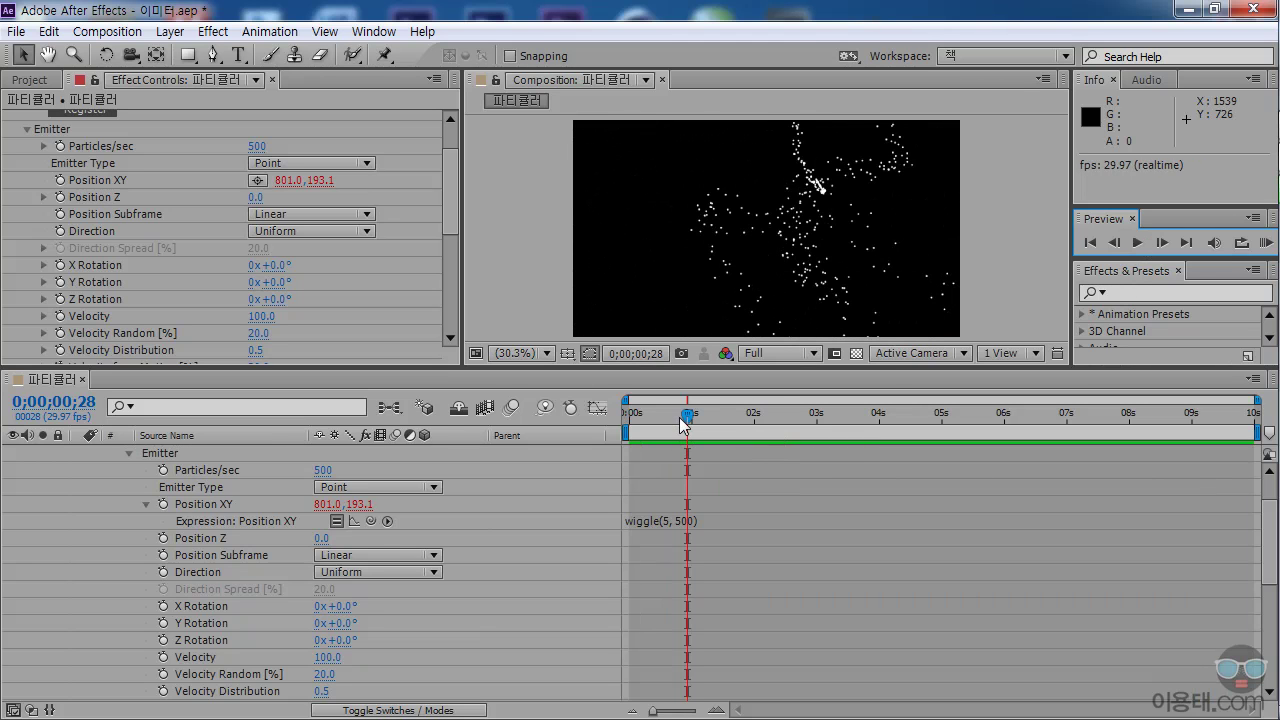
- Make the timeline shorter to enlarge the effect controls and set Velocity from Motion to 200%
left_click_drag(447, 366, 440, 449)
left_click_drag(451, 278, 451, 322)
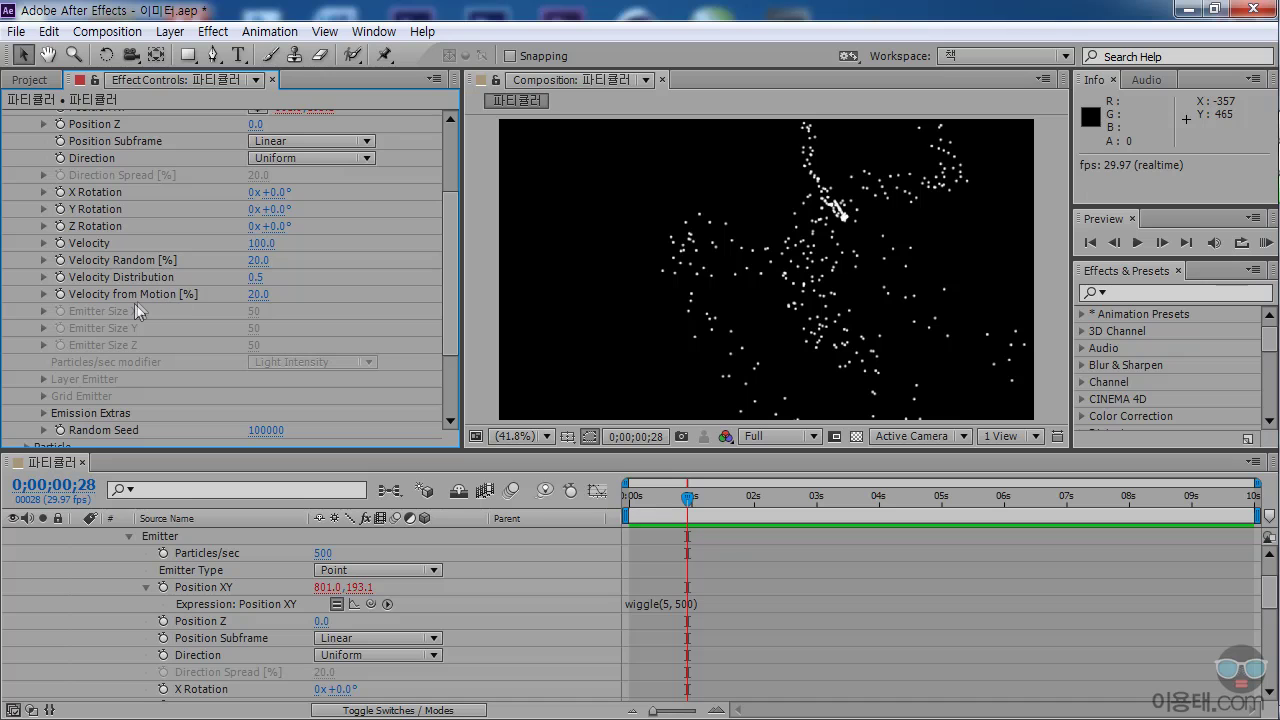
left_click(259, 297)
type("200")
key("Return")
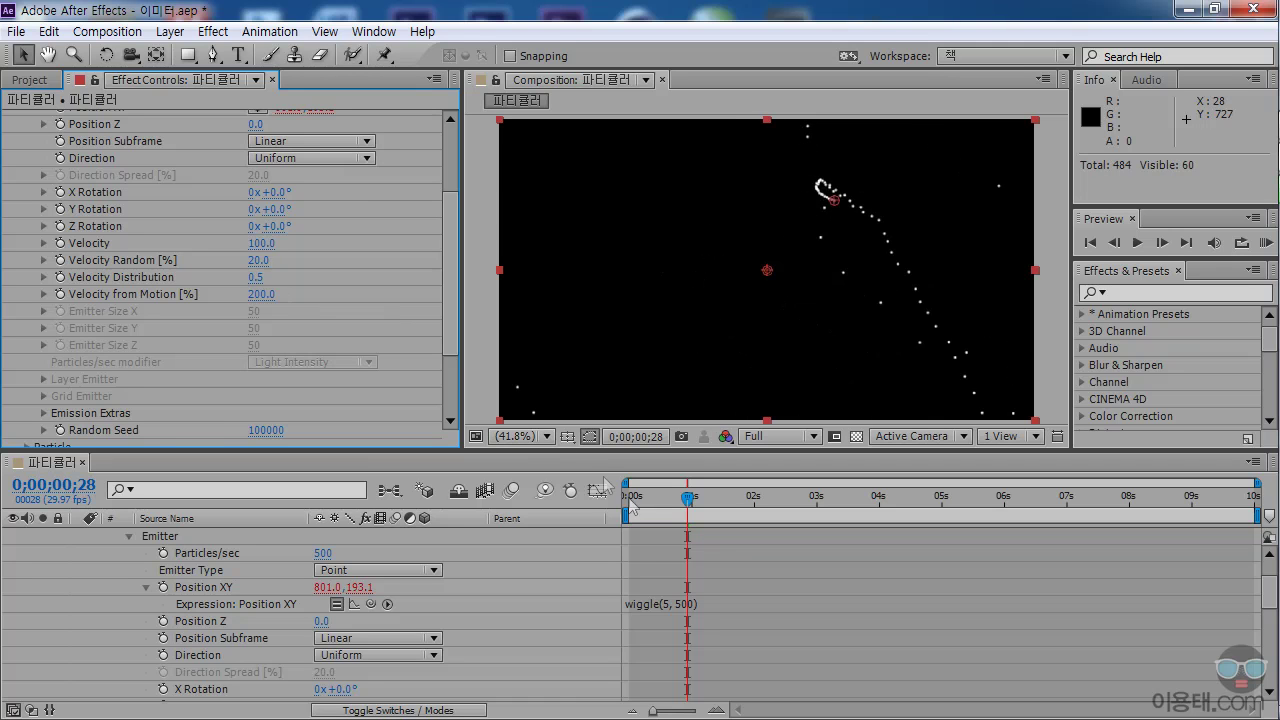
- Preview the emitter's motion from the first frame and move the current time to 0;00;00;24
key("Home")
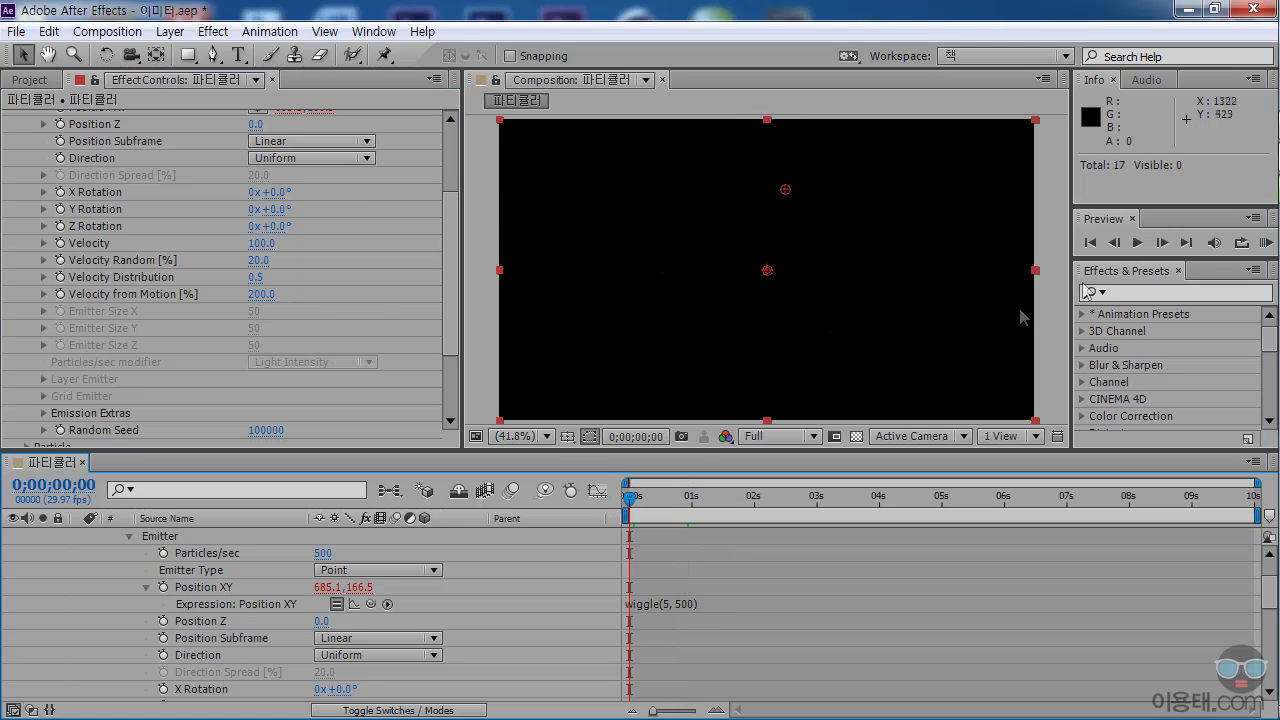
left_click(1137, 243)
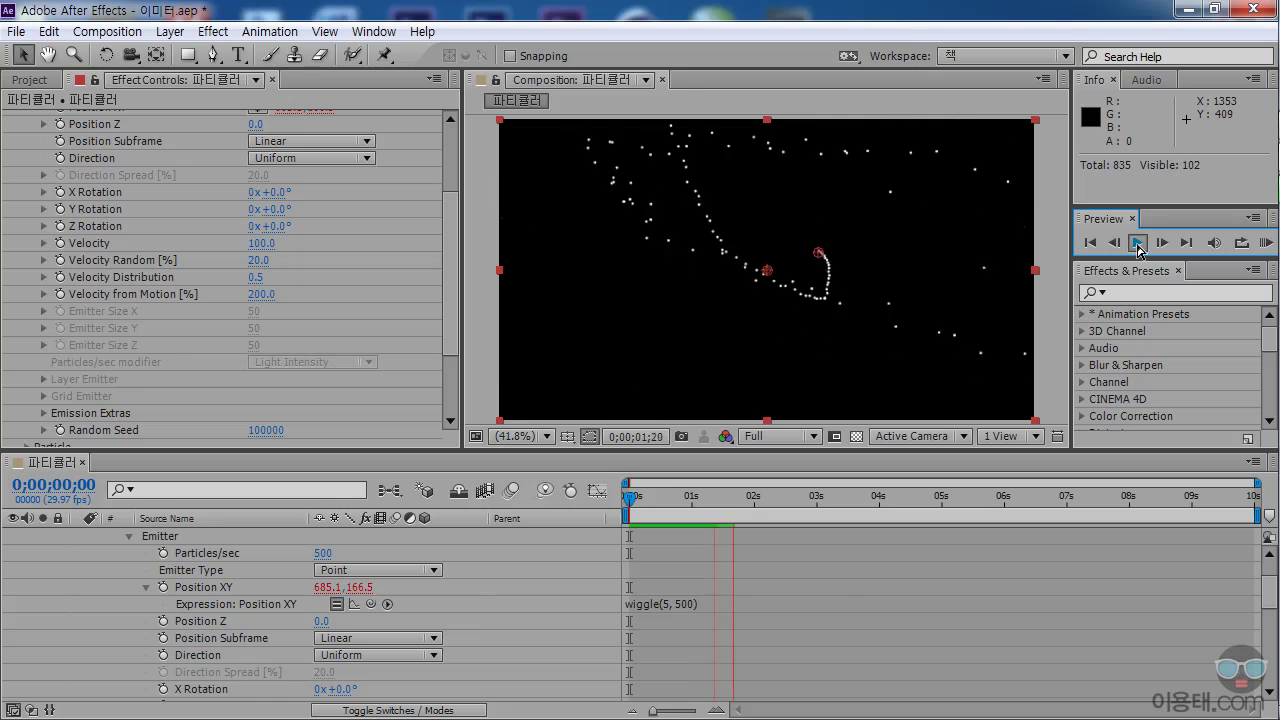
left_click(1137, 244)
left_click(630, 500)
left_click_drag(630, 500, 679, 497)
- Set Velocity from Motion to 10% and preview the particle animation
left_click(260, 296)
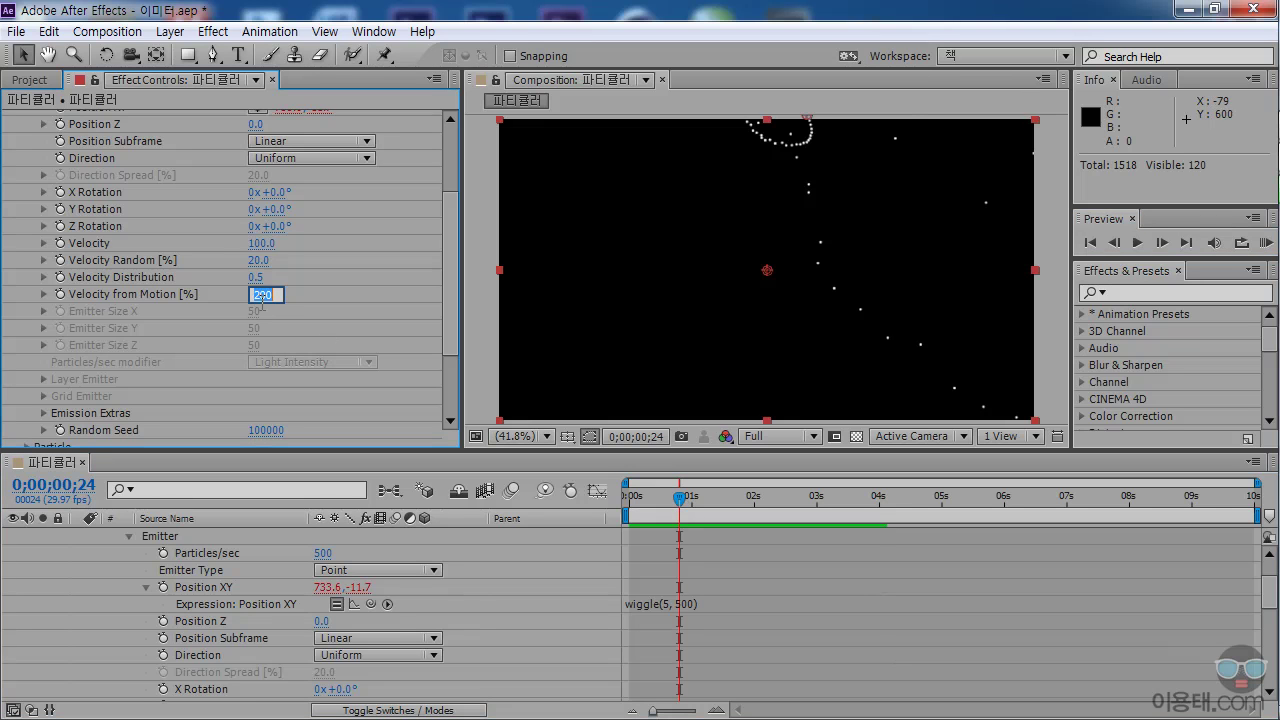
type("10")
key("Return")
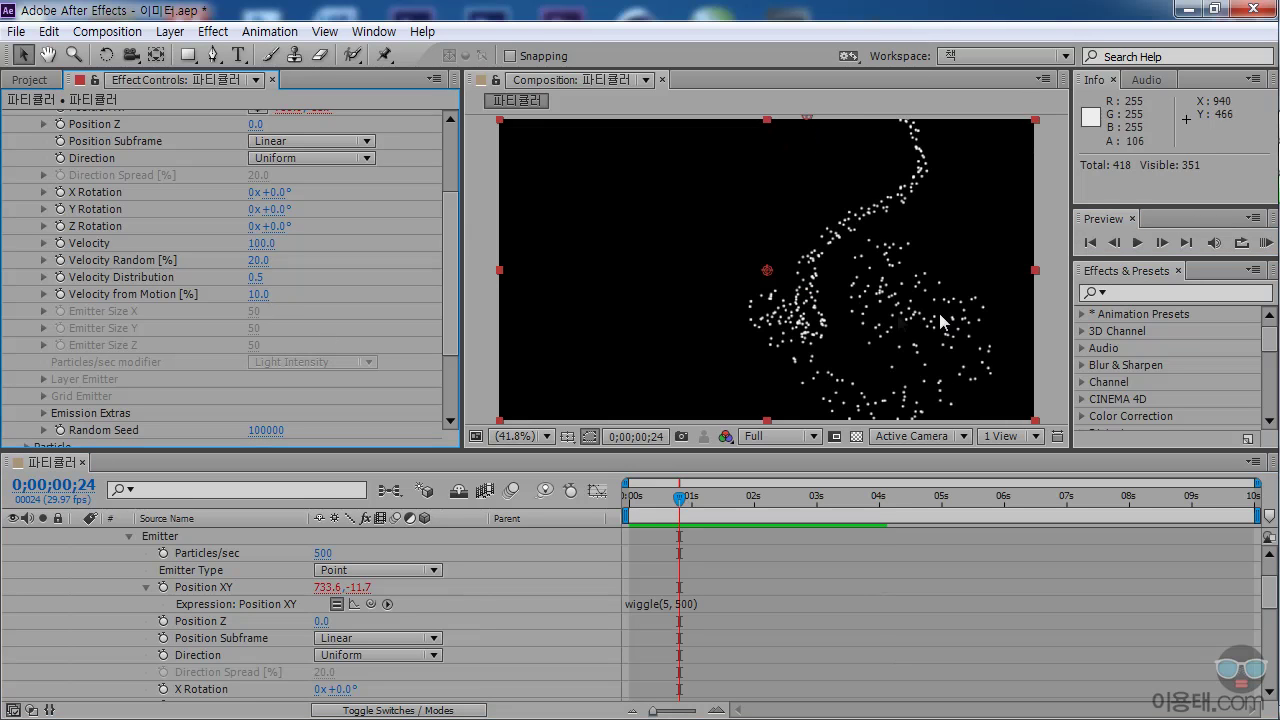
left_click(1136, 243)
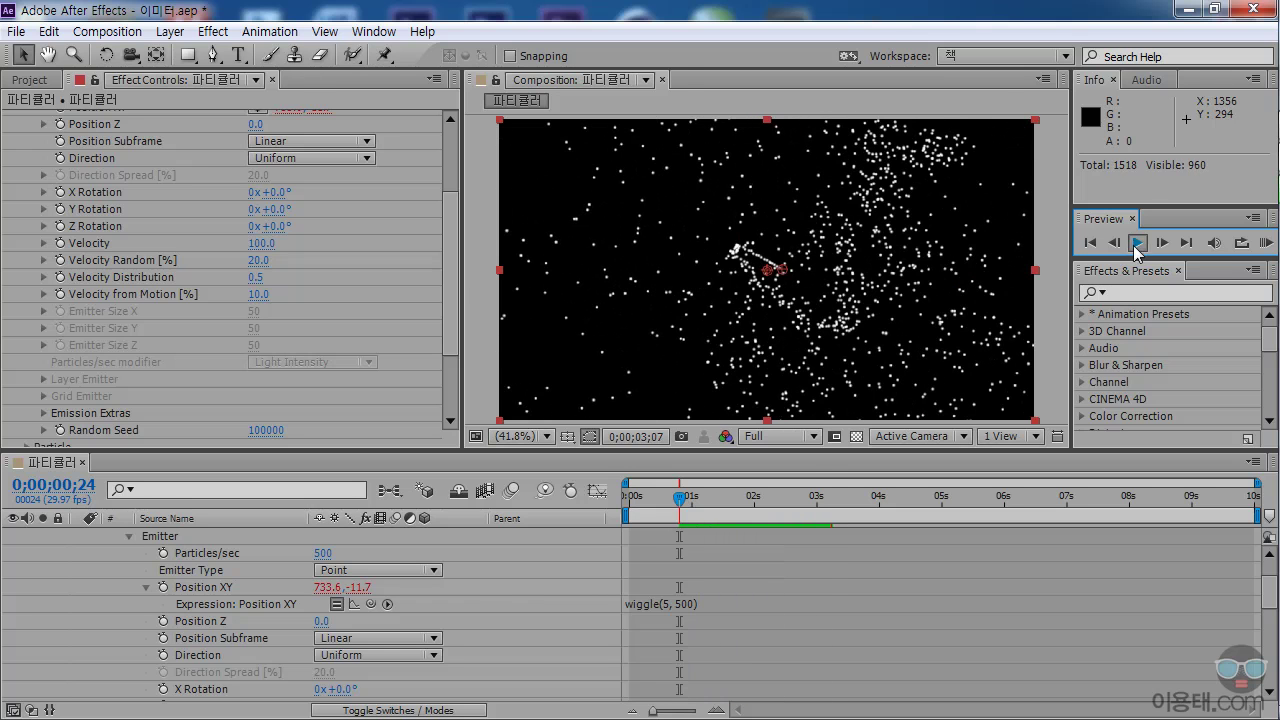
left_click(1136, 243)
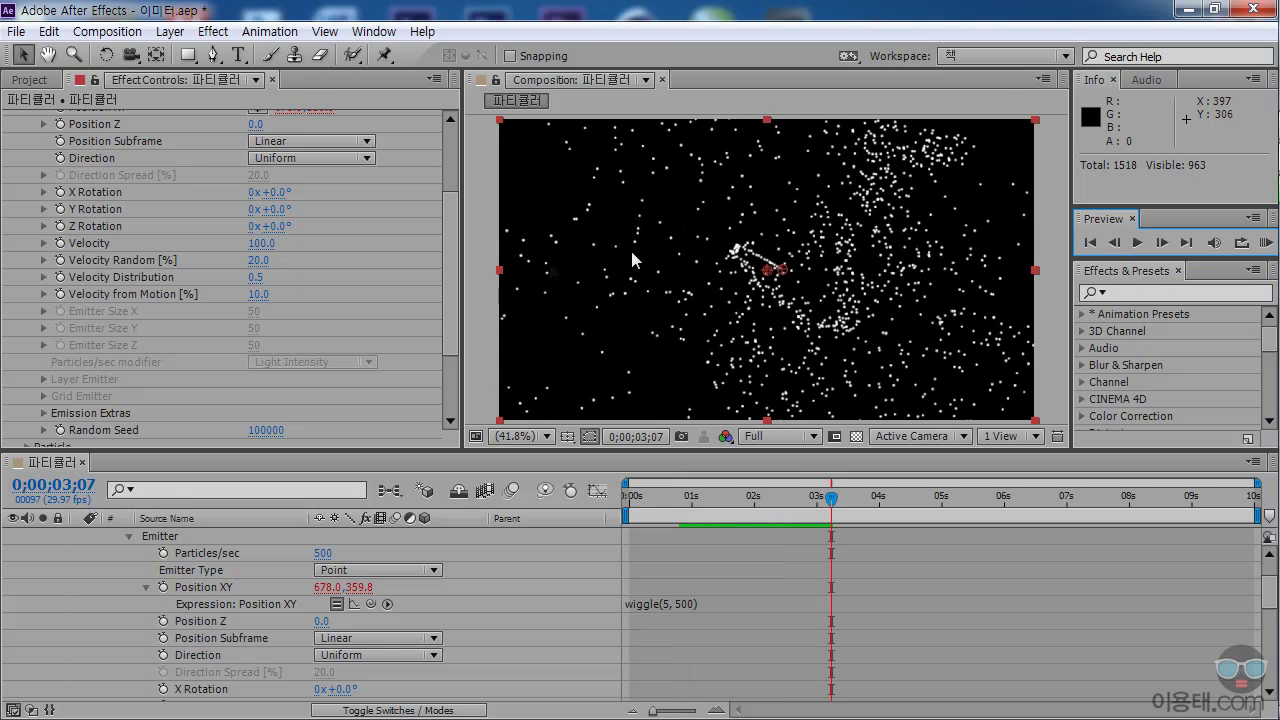
- Set the emitter's Velocity to 0 at 0;00;00;12 and scrub to 0;00;00;29 to check the trail
left_click_drag(651, 497, 665, 500)
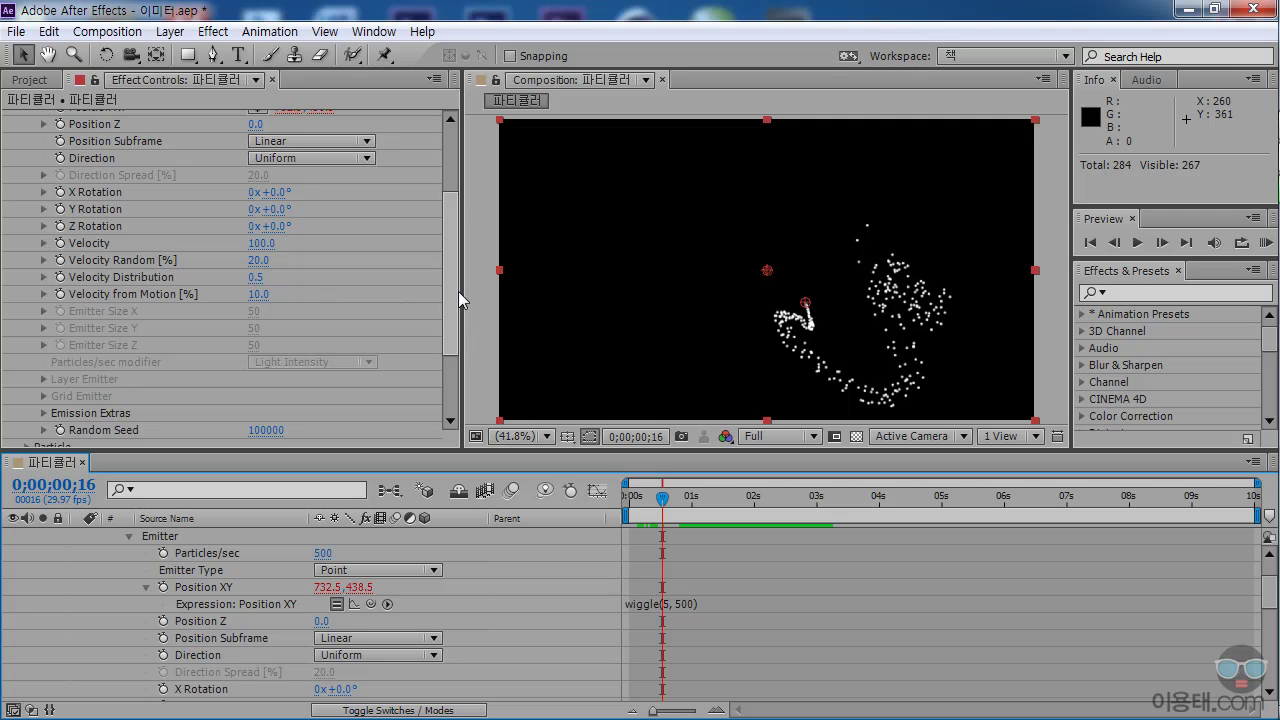
mouse_move(648, 500)
left_mouse_down()
mouse_move(686, 497)
mouse_move(641, 506)
mouse_move(655, 500)
left_mouse_up()
left_click_drag(449, 247, 449, 257)
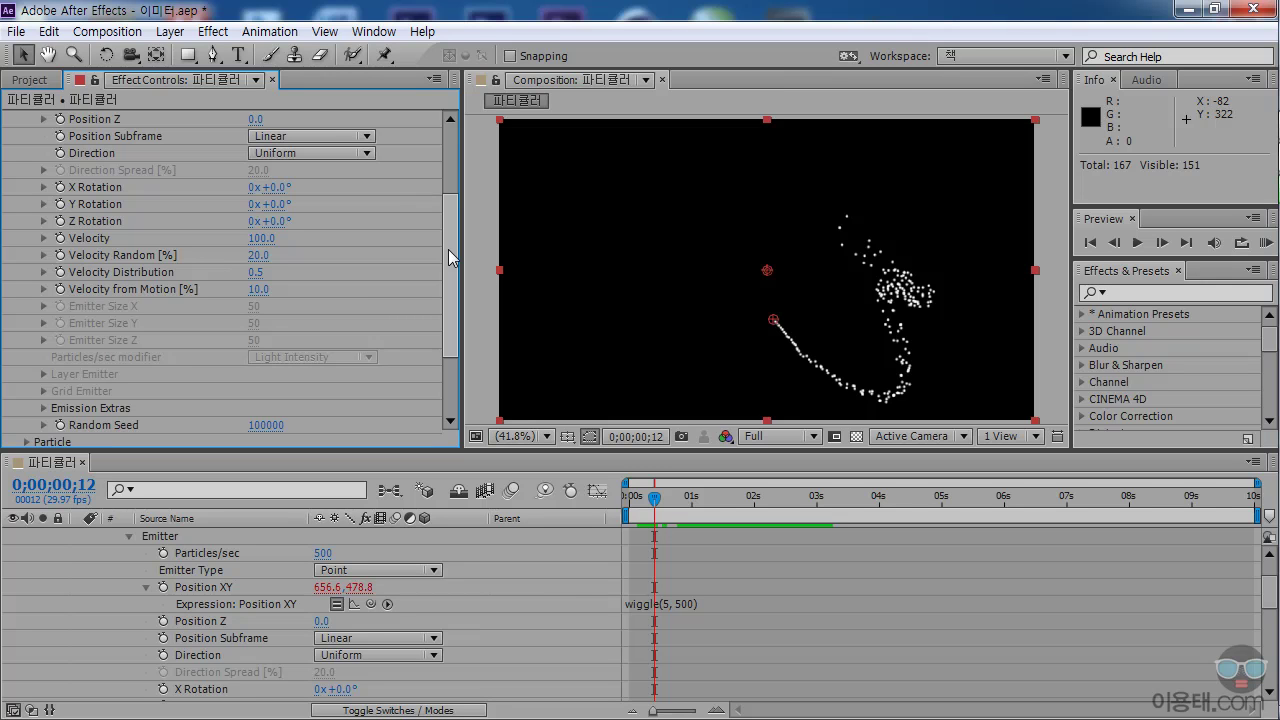
left_click_drag(450, 258, 455, 180)
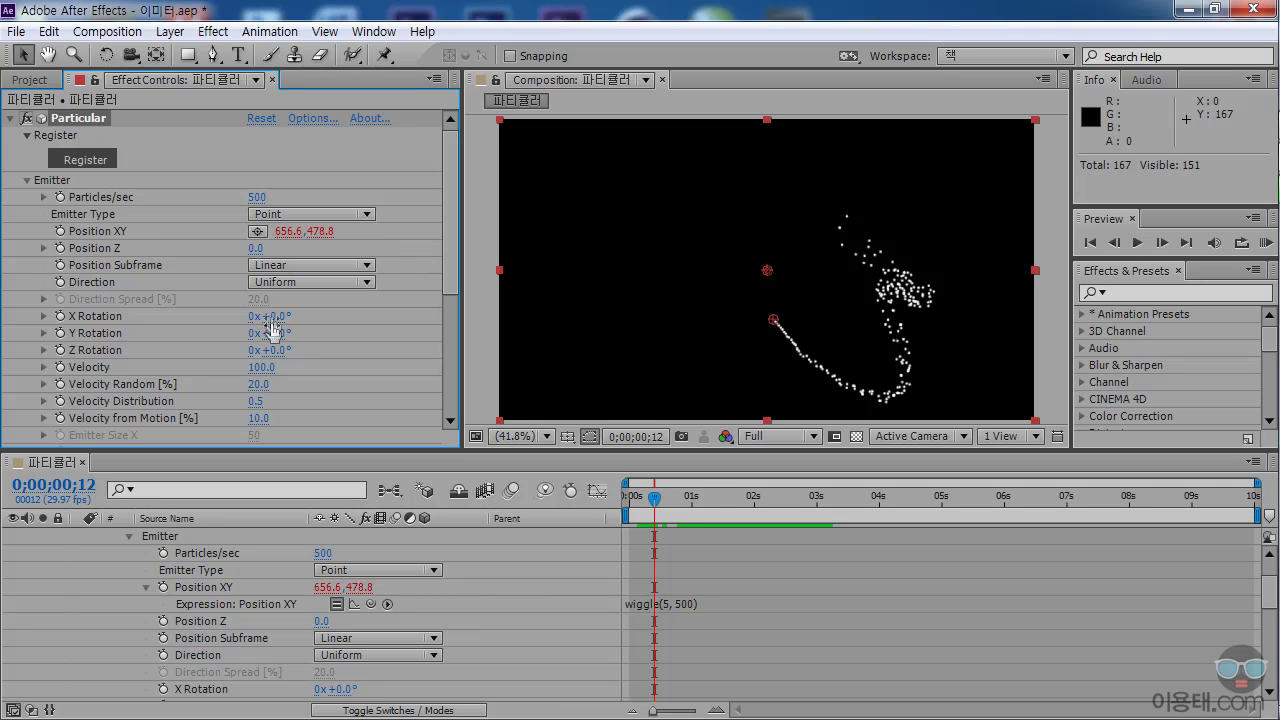
left_click(264, 368)
type("0")
key("Return")
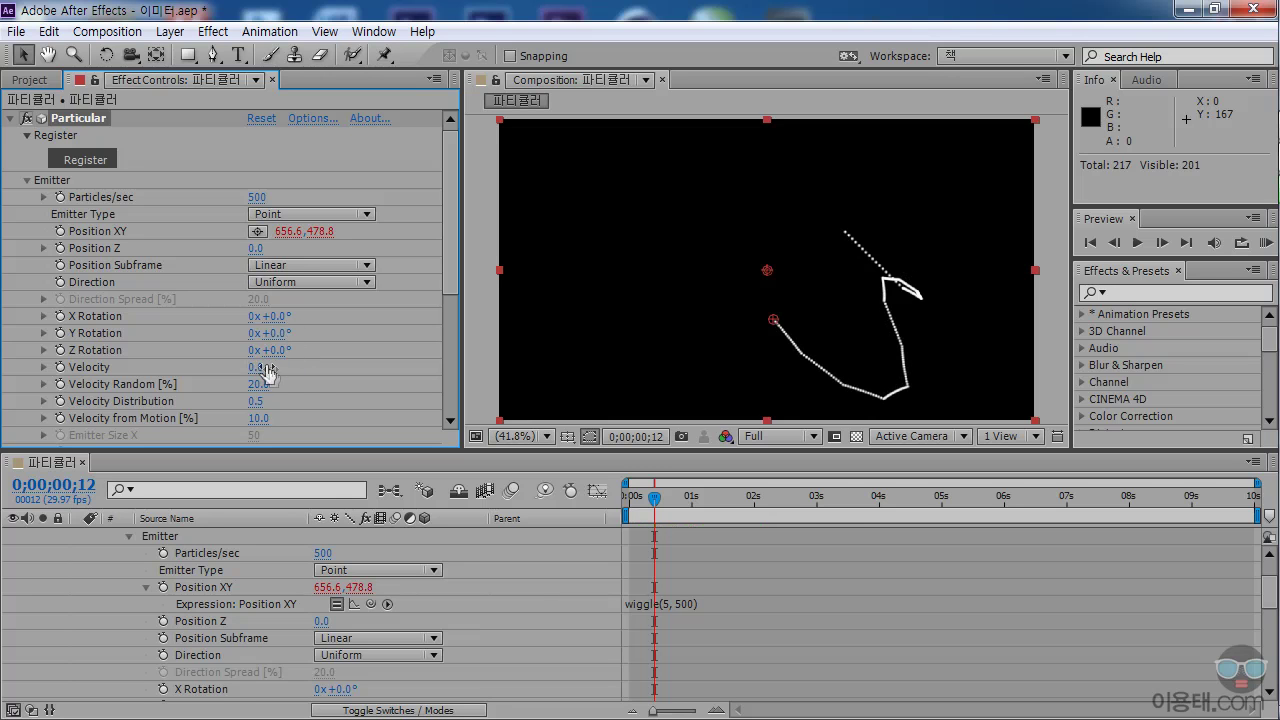
left_click_drag(645, 505, 689, 508)
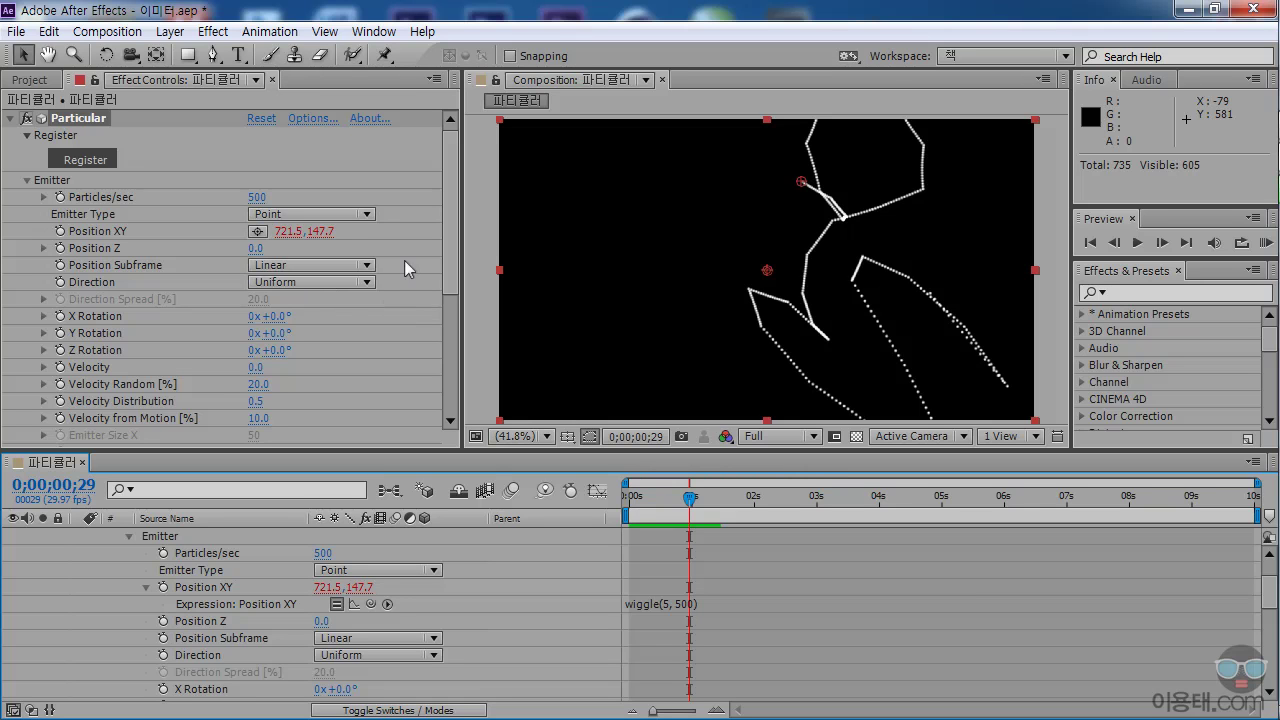
- Raise Particles/sec to 3000 and scrub to 0;00;00;25 to check the trail
left_click(452, 260)
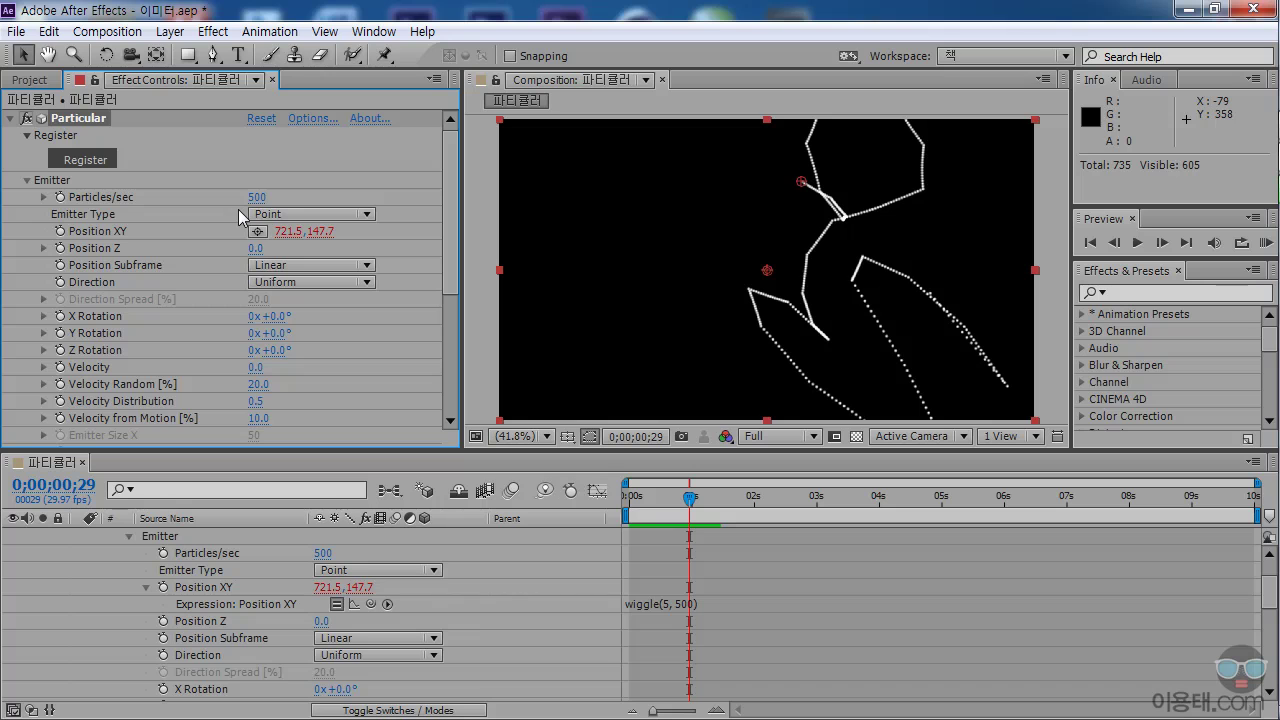
left_click(268, 199)
type("3000")
key("Return")
left_click_drag(645, 498, 675, 505)
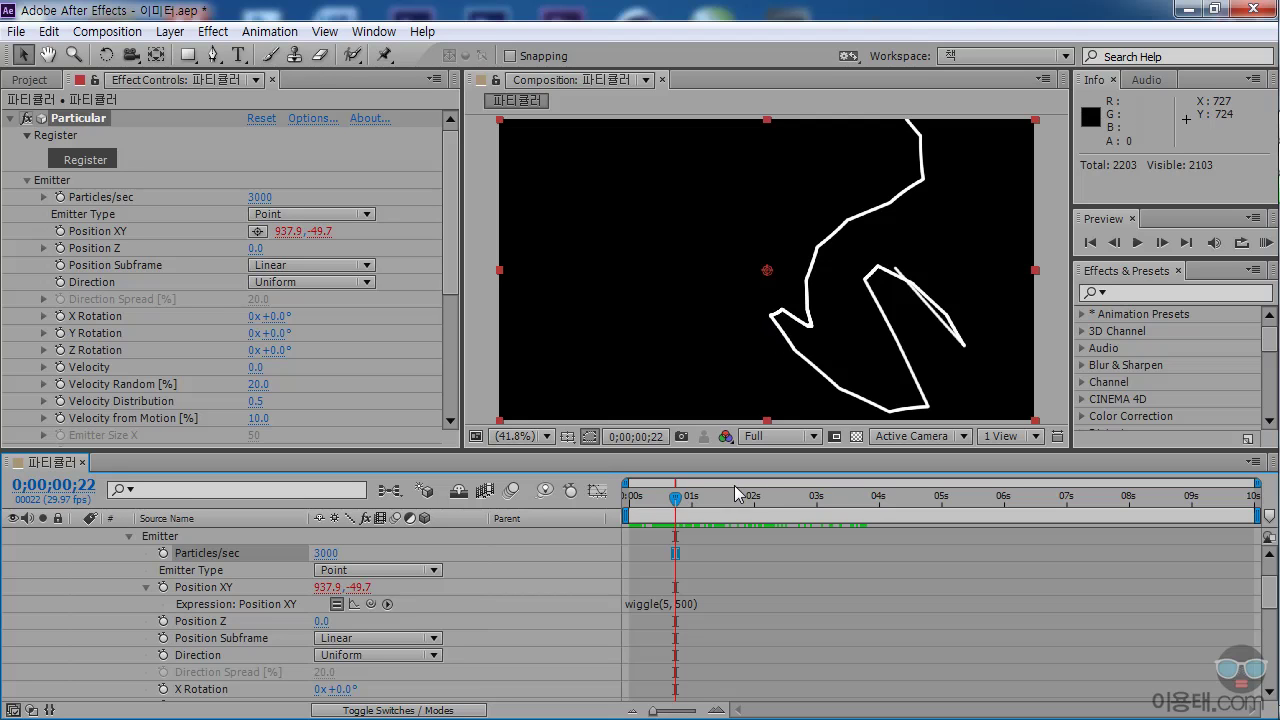
left_click_drag(677, 505, 682, 503)
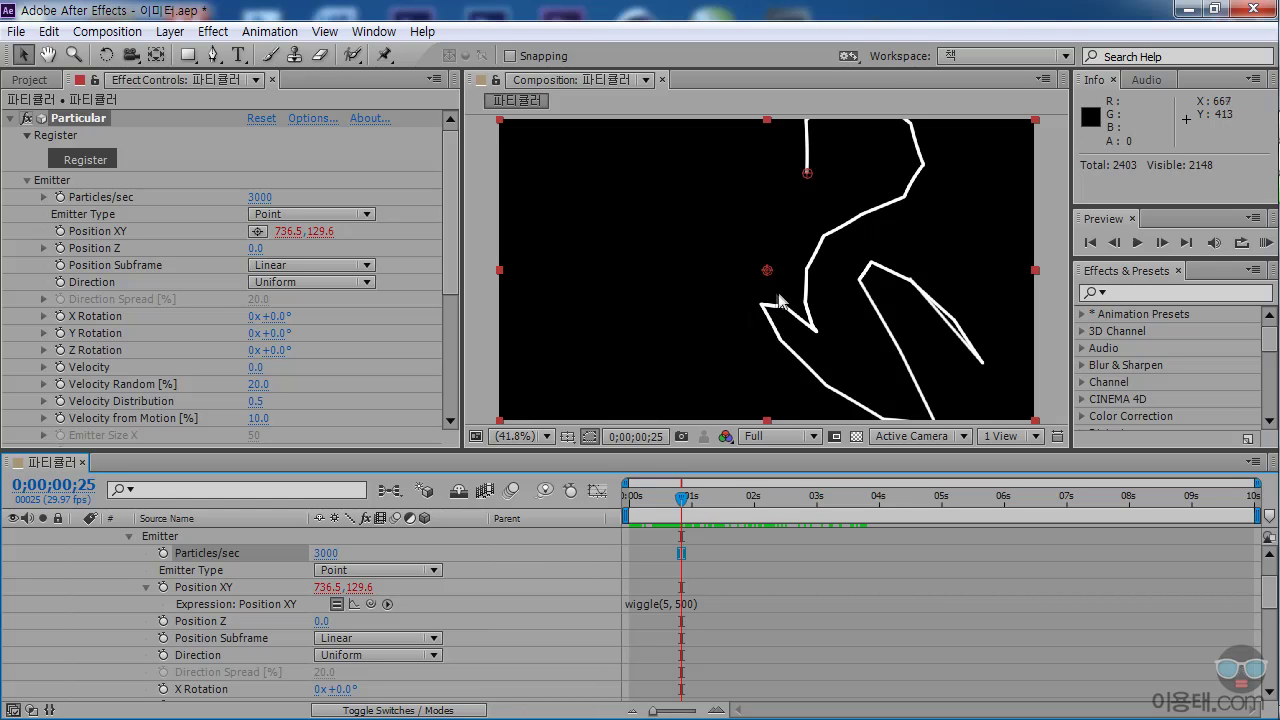
- Compare Position Subframe between Exact (slow) and Linear, choose Exact (slow), and scrub to 0;00;01;12
left_click(338, 268)
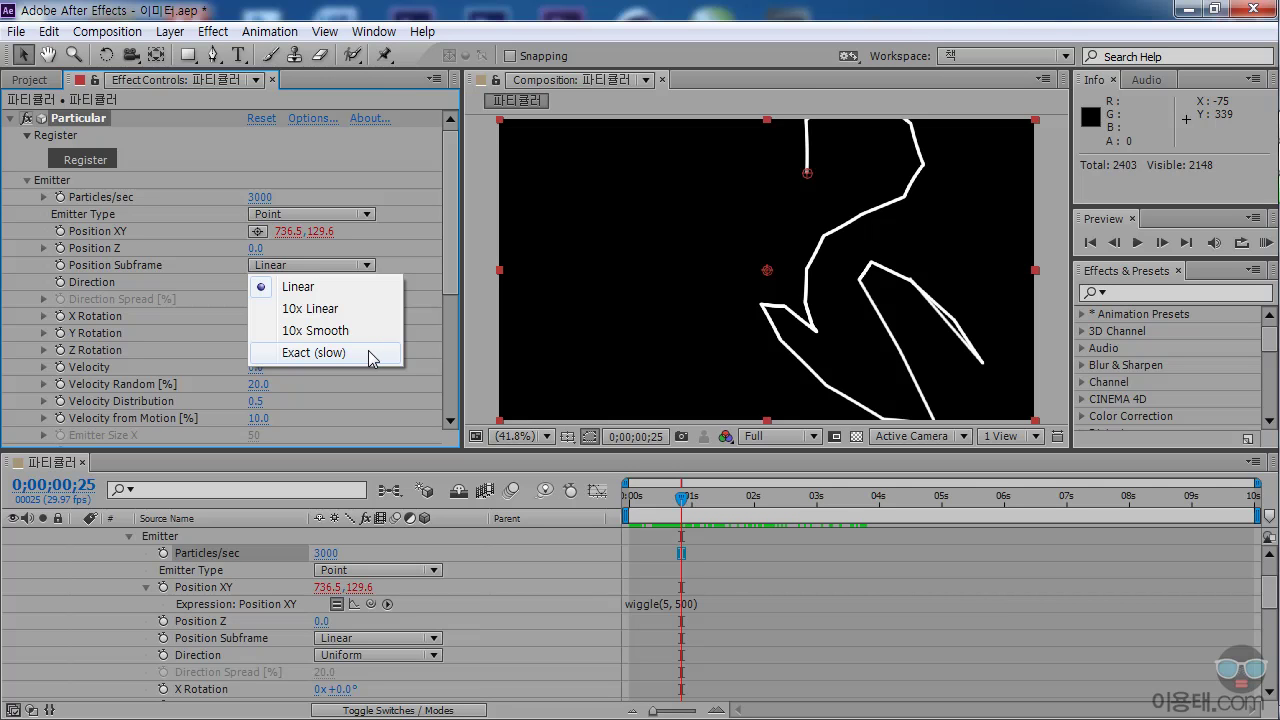
left_click(370, 354)
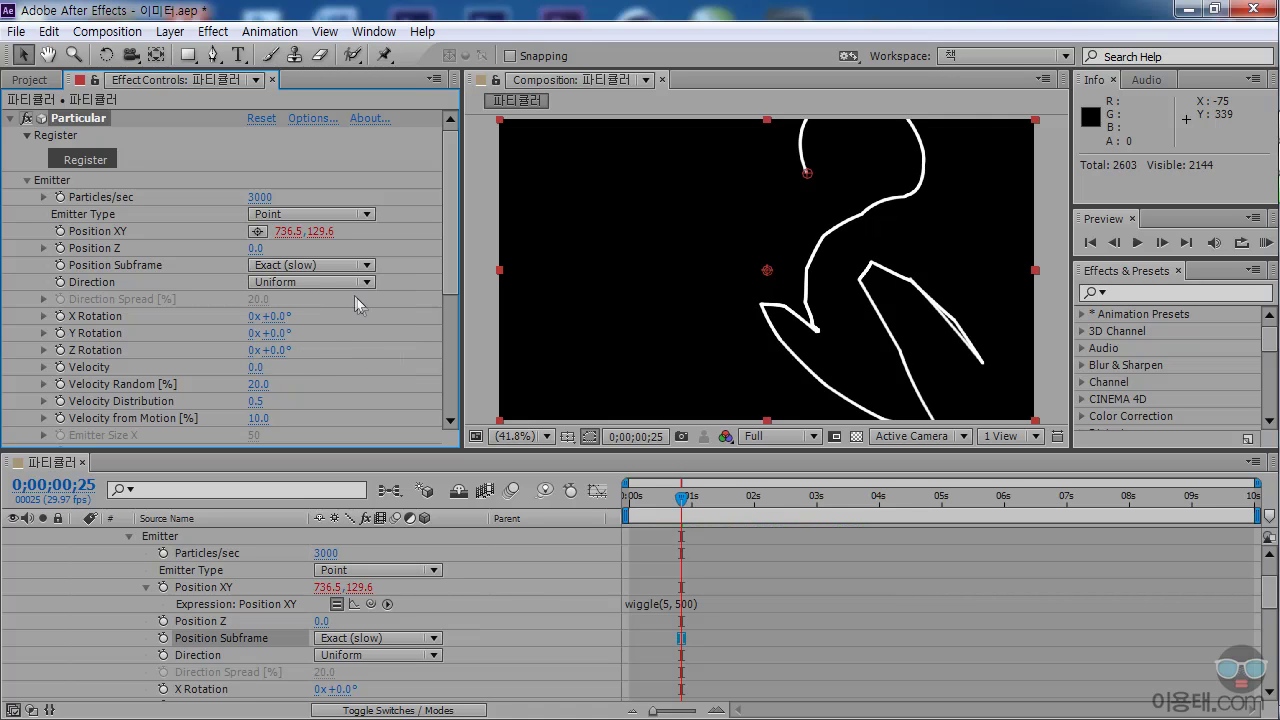
left_click(320, 265)
left_click(315, 290)
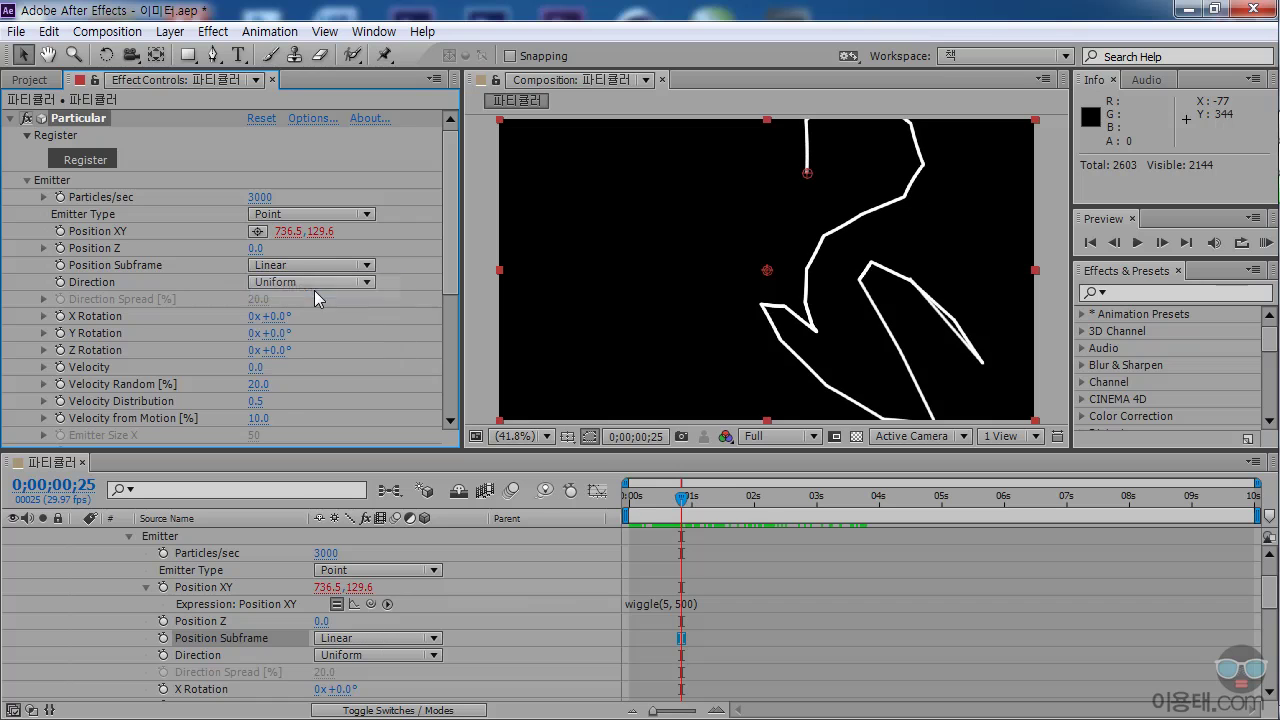
left_click(320, 266)
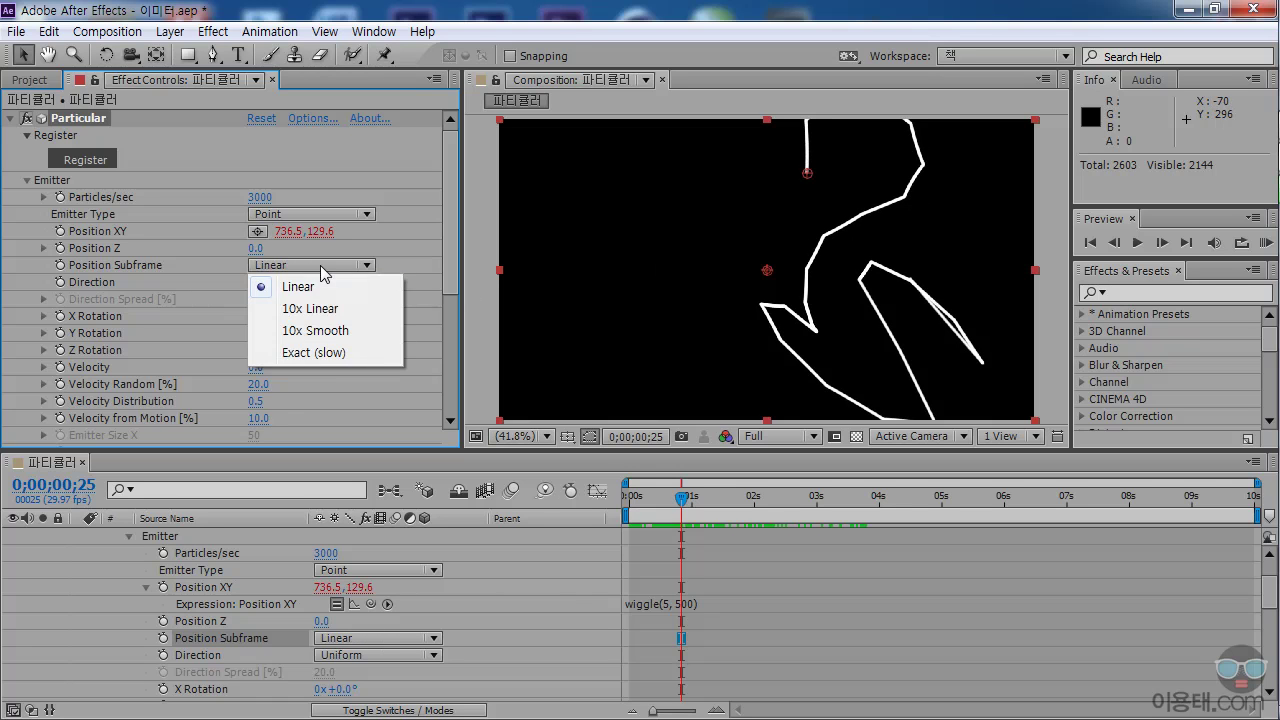
left_click(330, 354)
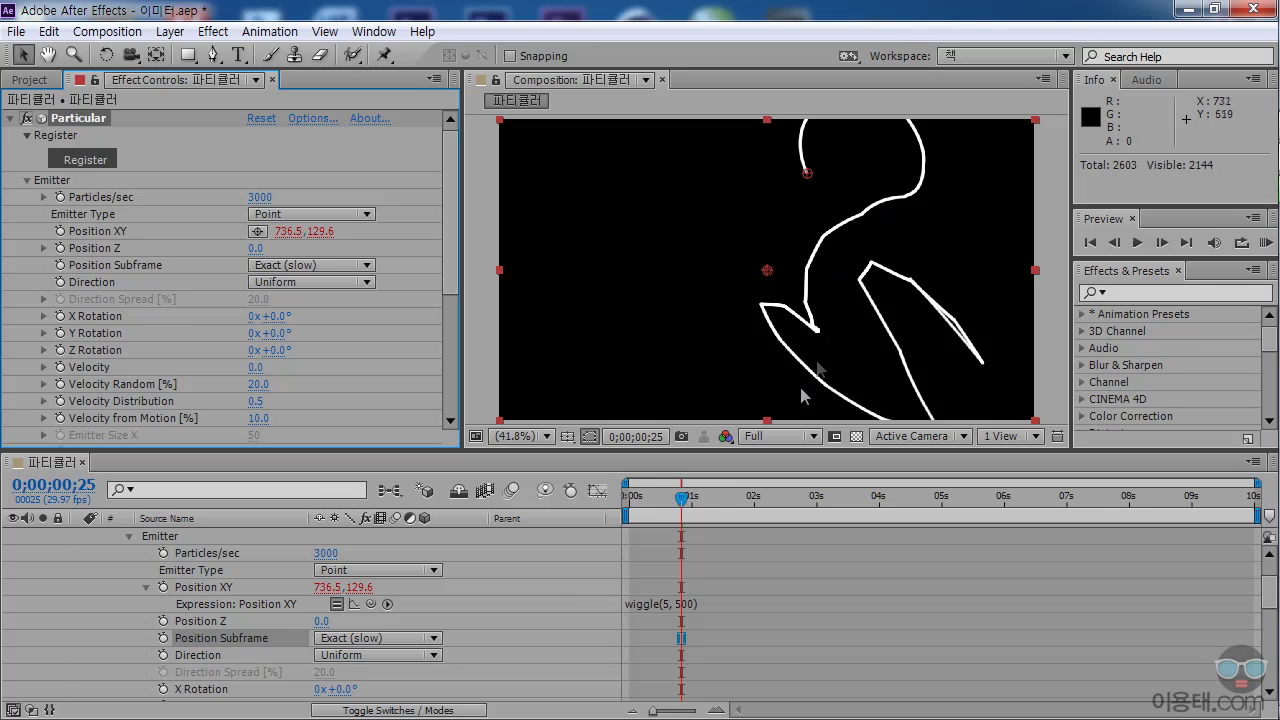
mouse_move(698, 500)
left_mouse_down()
mouse_move(655, 500)
mouse_move(914, 503)
mouse_move(652, 503)
mouse_move(717, 500)
left_mouse_up()
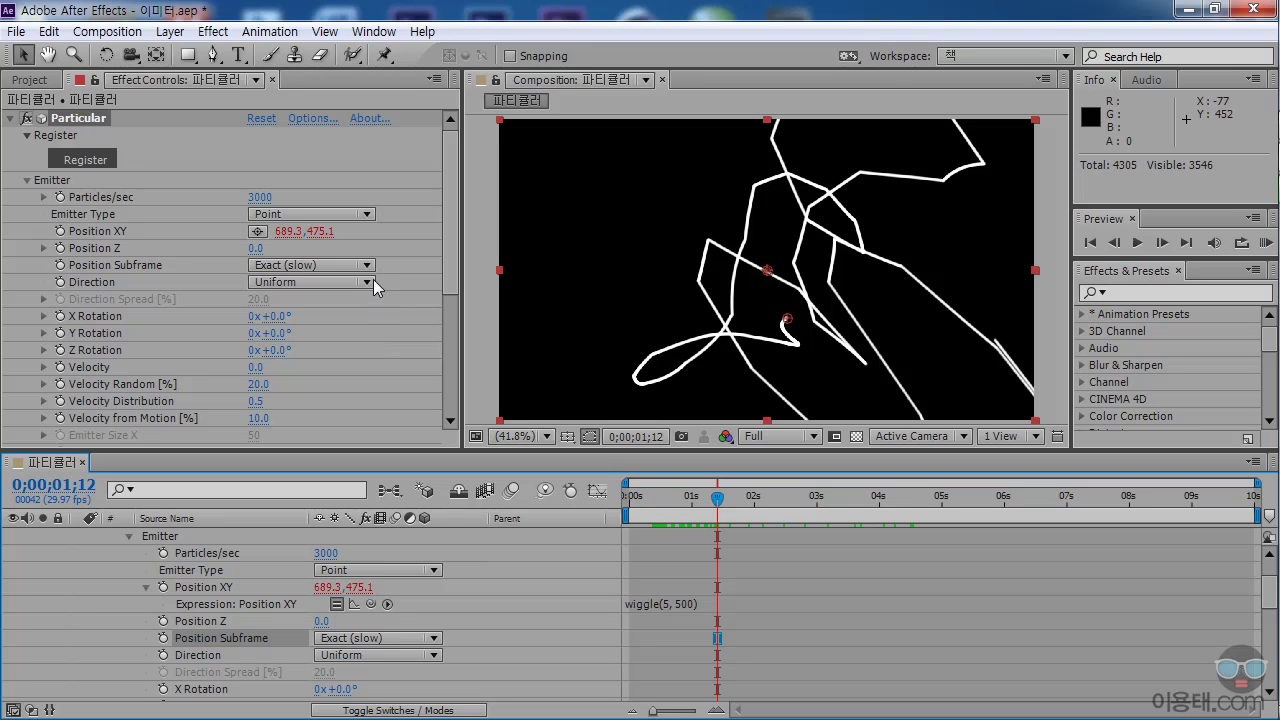
- Reset the Particular effect to its default settings and scrub to 0;00;01;18
left_click(446, 252)
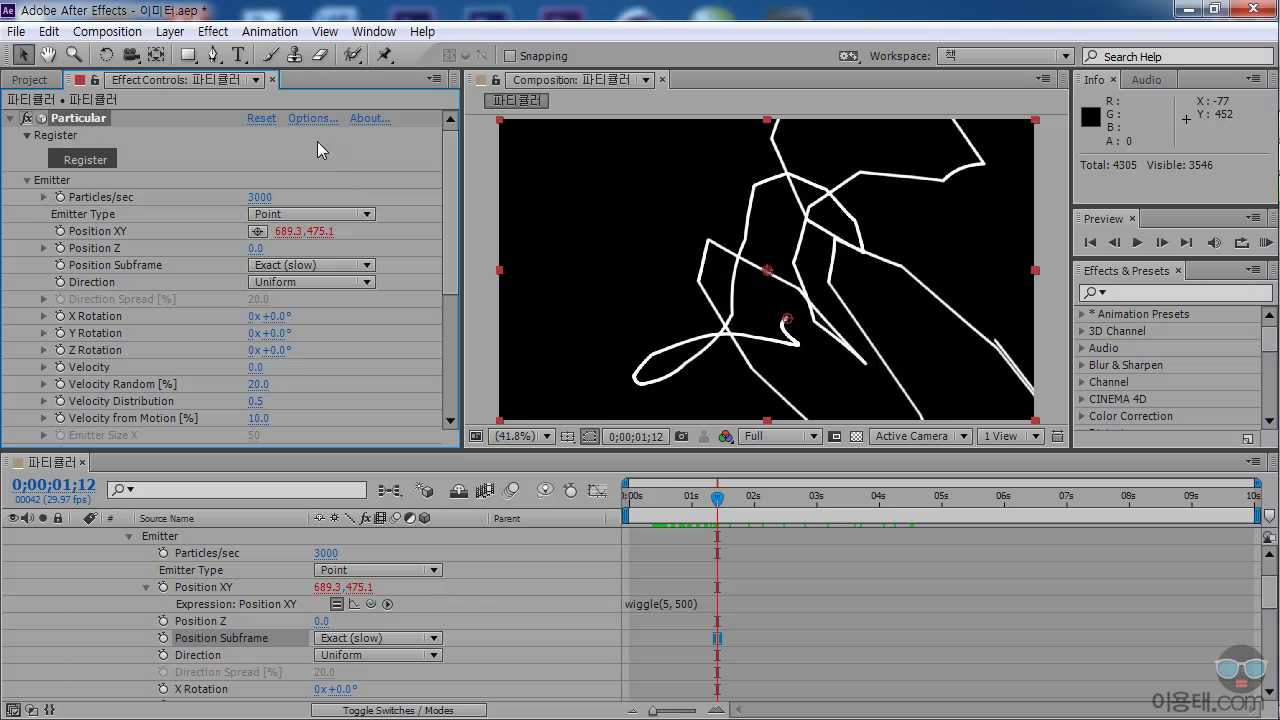
left_click(262, 119)
left_click(652, 500)
left_click_drag(652, 500, 733, 500)
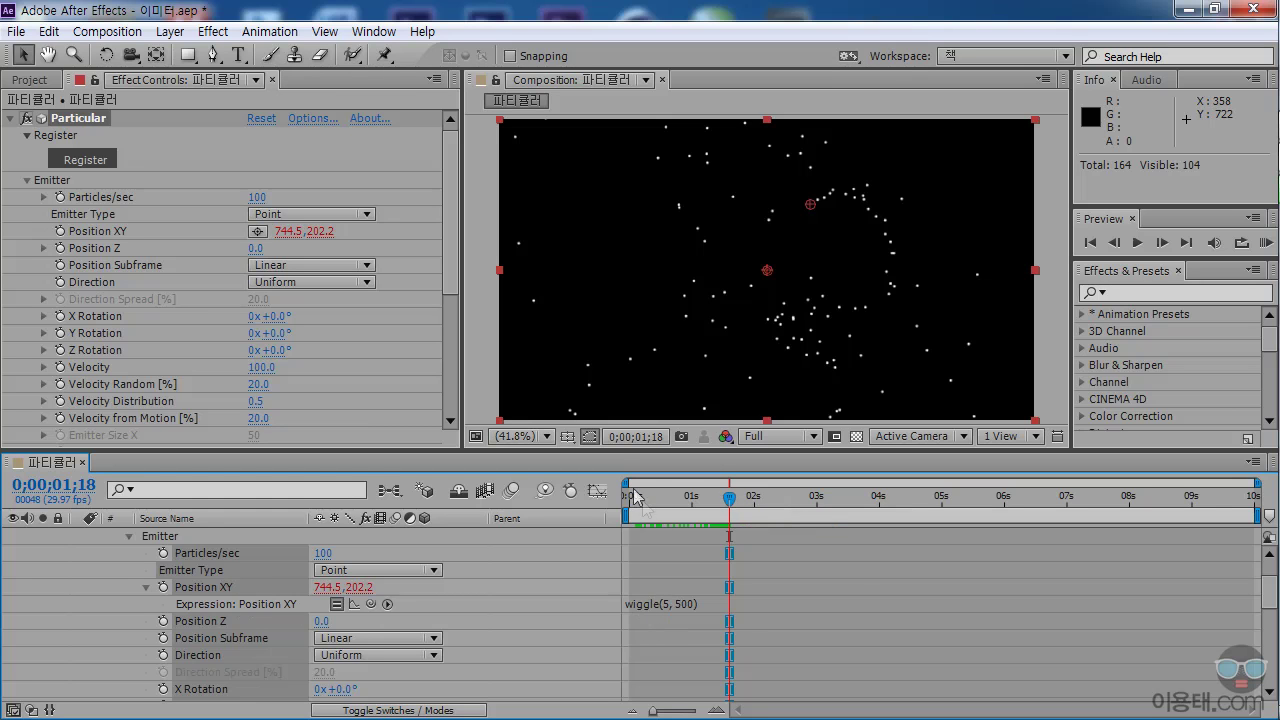
- Remove the wiggle expression from the emitter's Position XY and move the current time to 0;00;02;21
left_click_drag(576, 453, 576, 465)
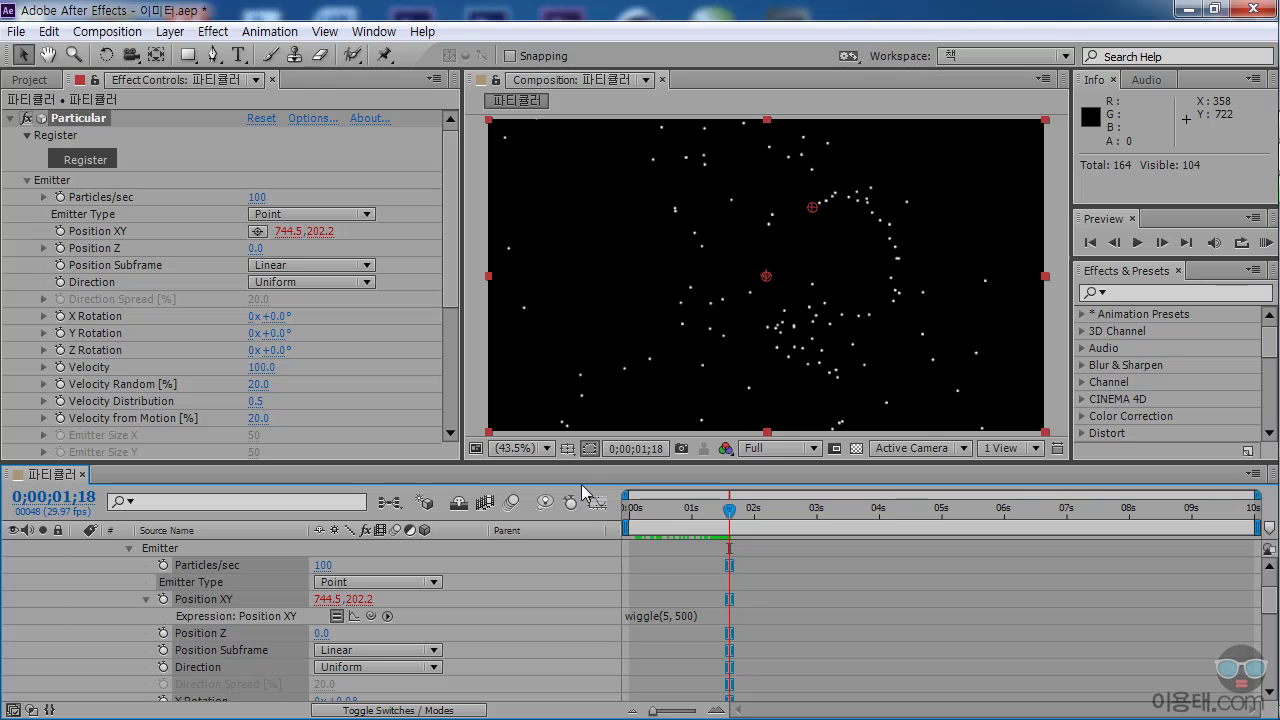
mouse_move(657, 516)
left_mouse_down()
mouse_move(709, 516)
mouse_move(675, 516)
left_mouse_up()
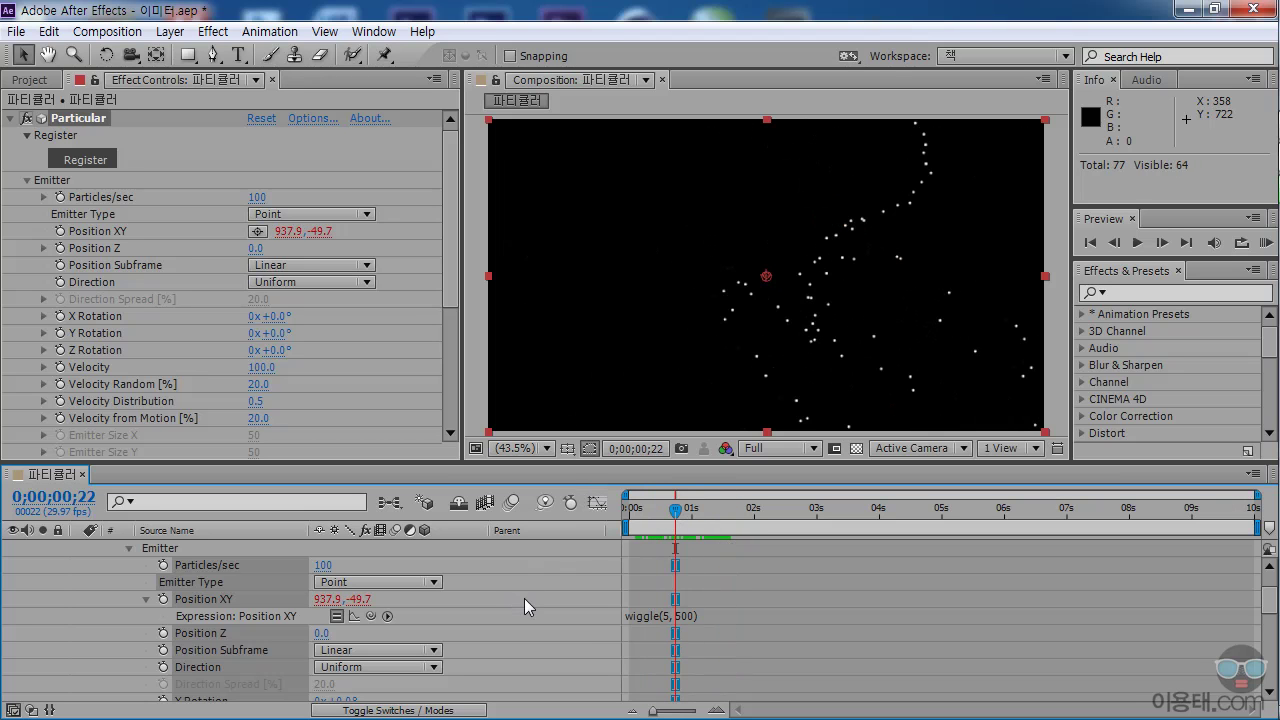
left_click(164, 599, "alt")
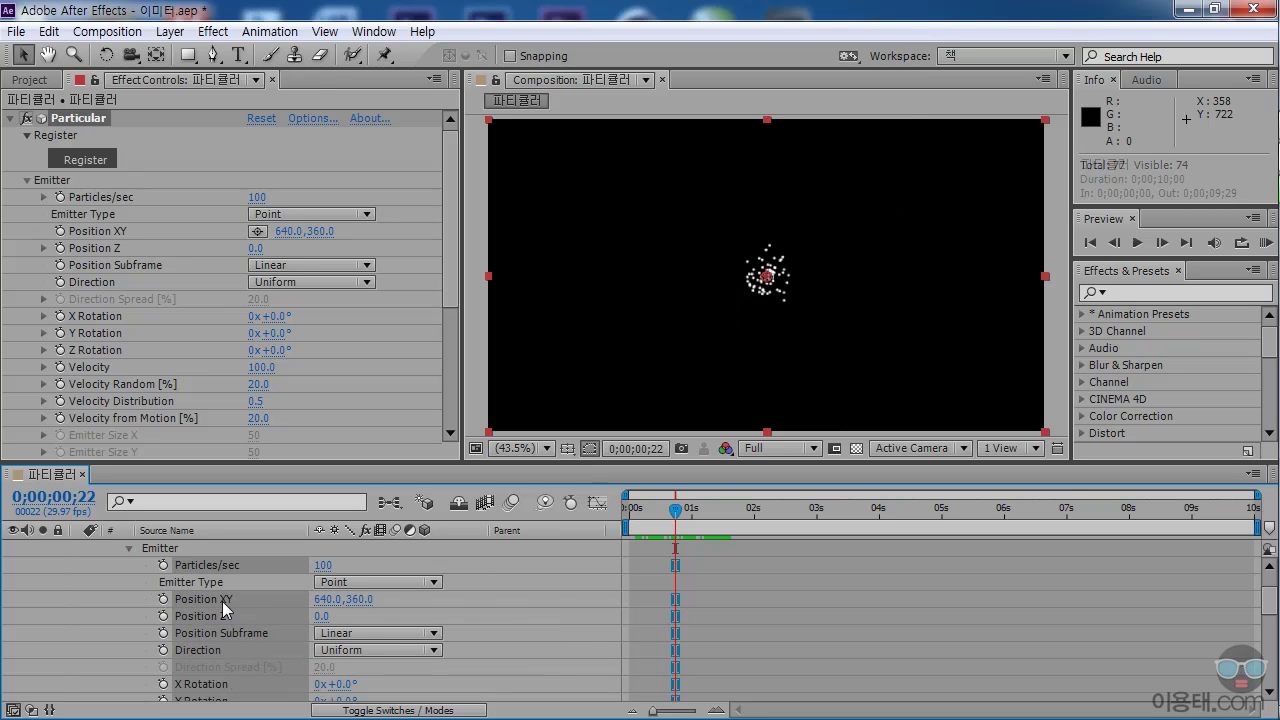
left_click(661, 512)
left_click_drag(662, 512, 798, 512)
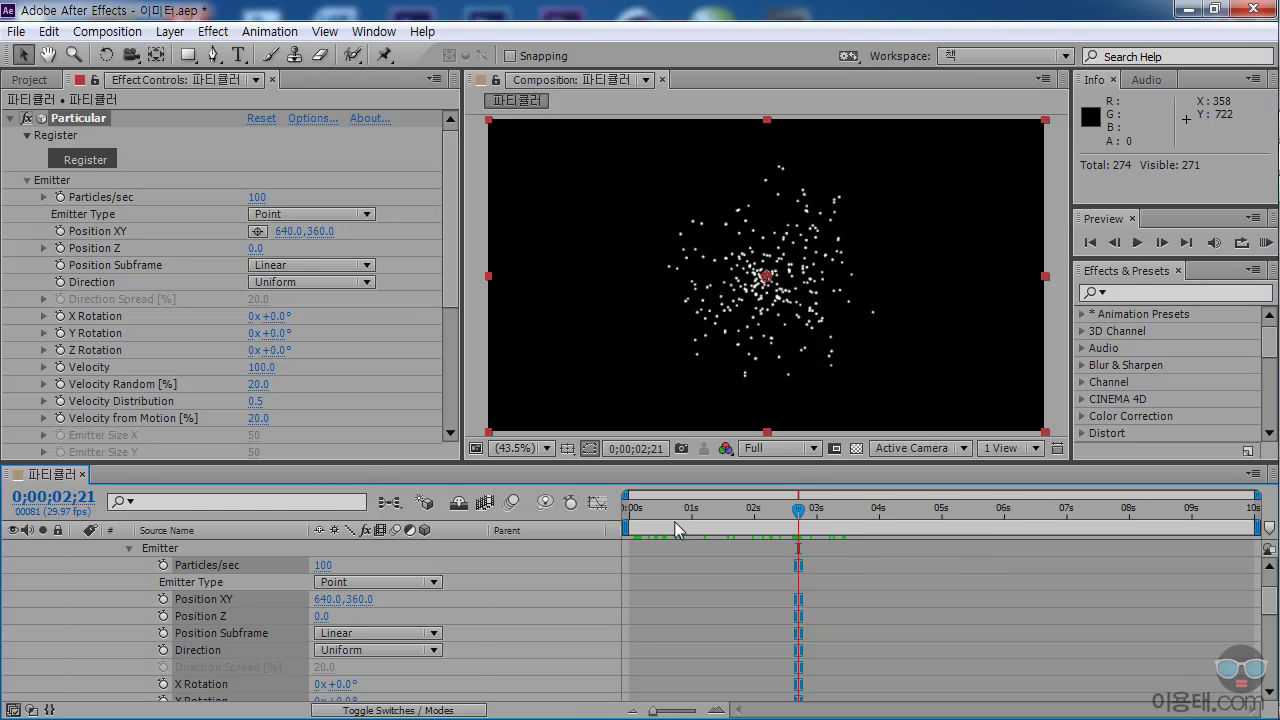
- Set the Particular emitter's Emitter Type to Box
left_click(453, 278)
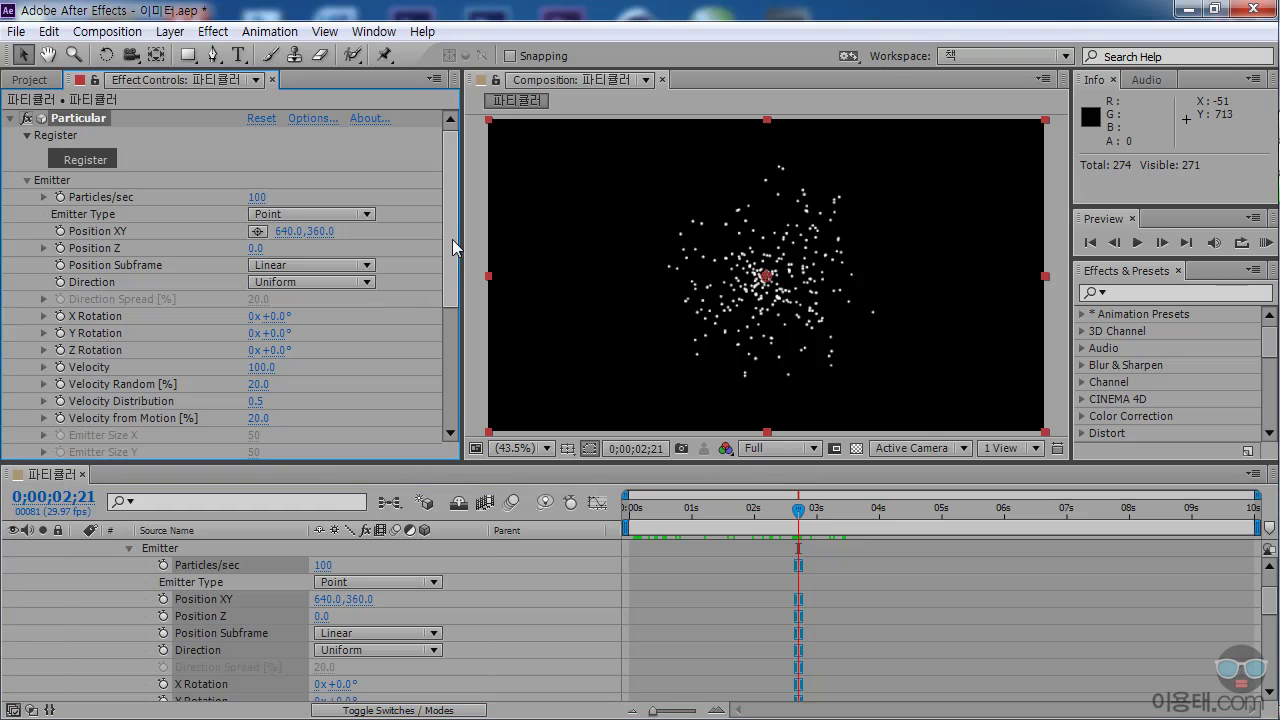
left_click(292, 218)
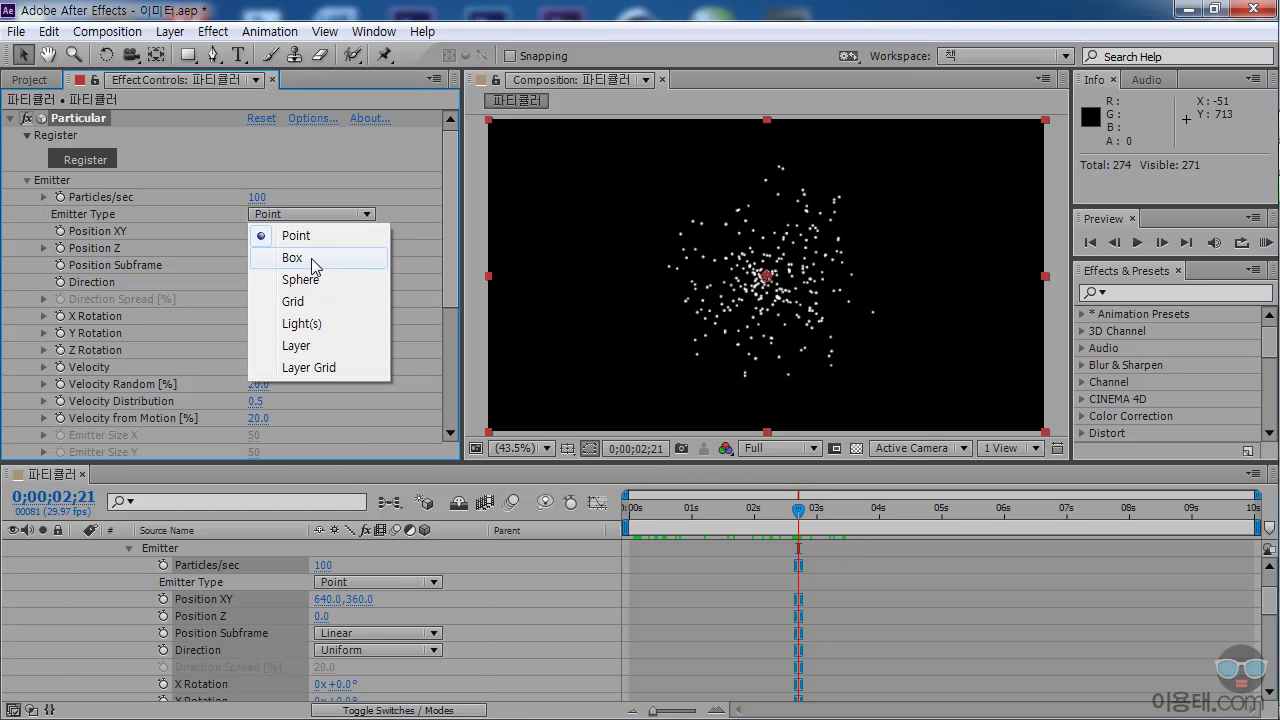
left_click(314, 264)
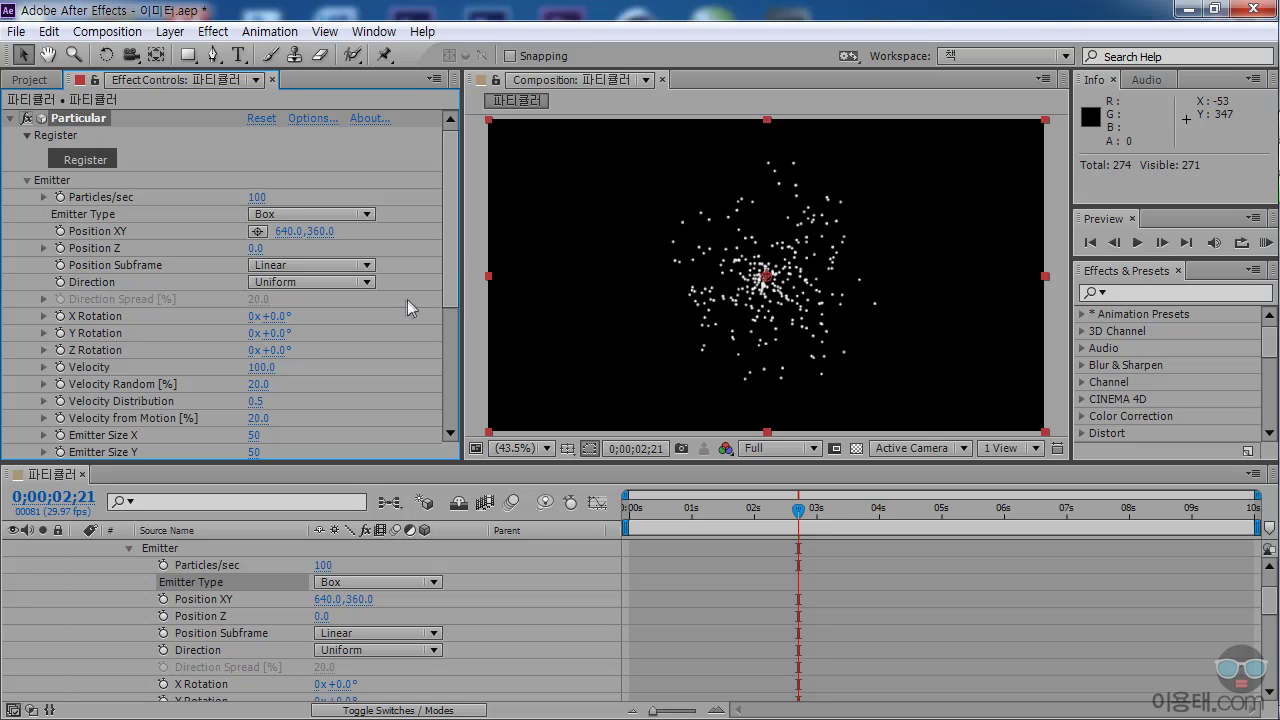
- Set the box emitter's size to 800 in X, 500 in Y and 600 in Z
left_click_drag(447, 265, 452, 299)
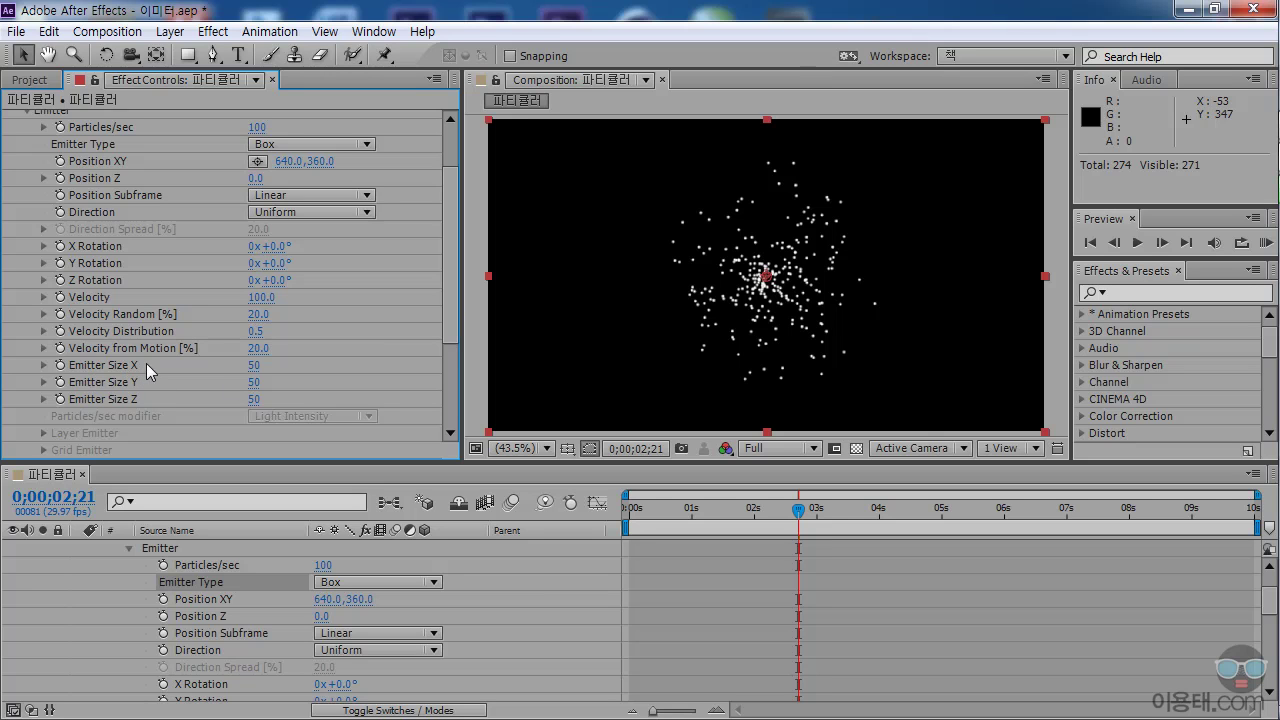
scroll(451, 318, "down", 1)
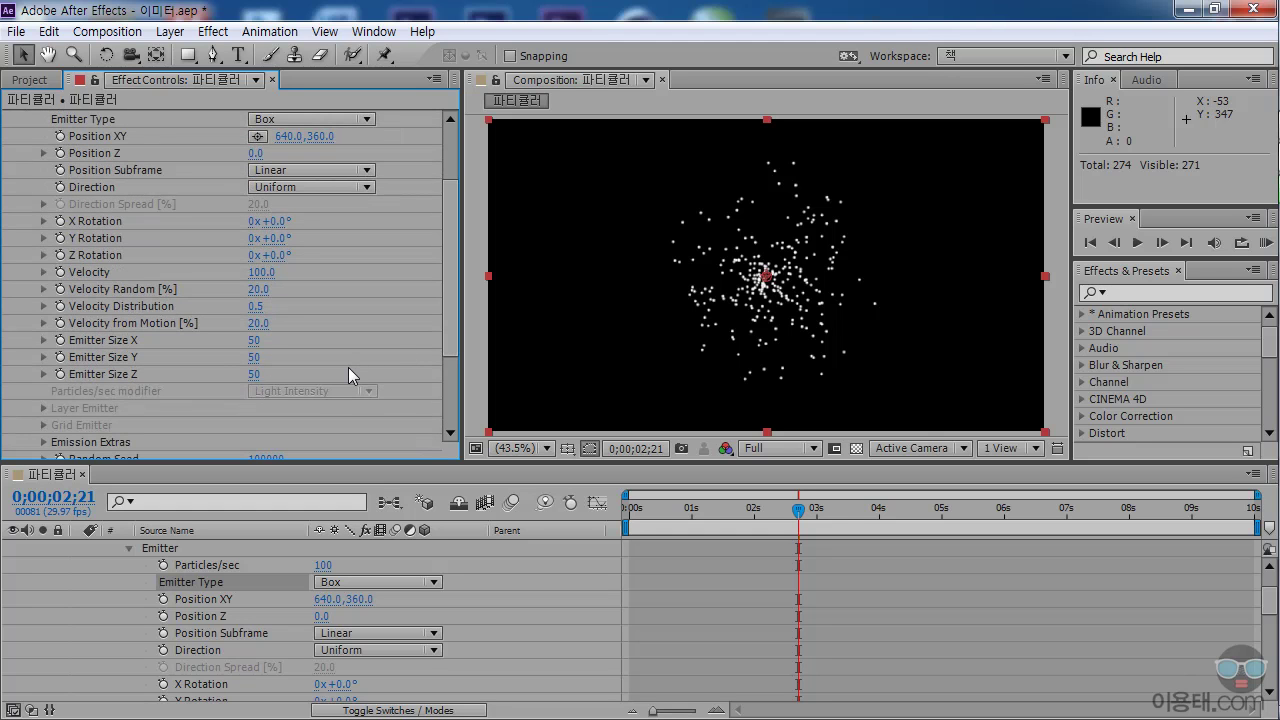
left_click(255, 340)
type("800")
key("Return")
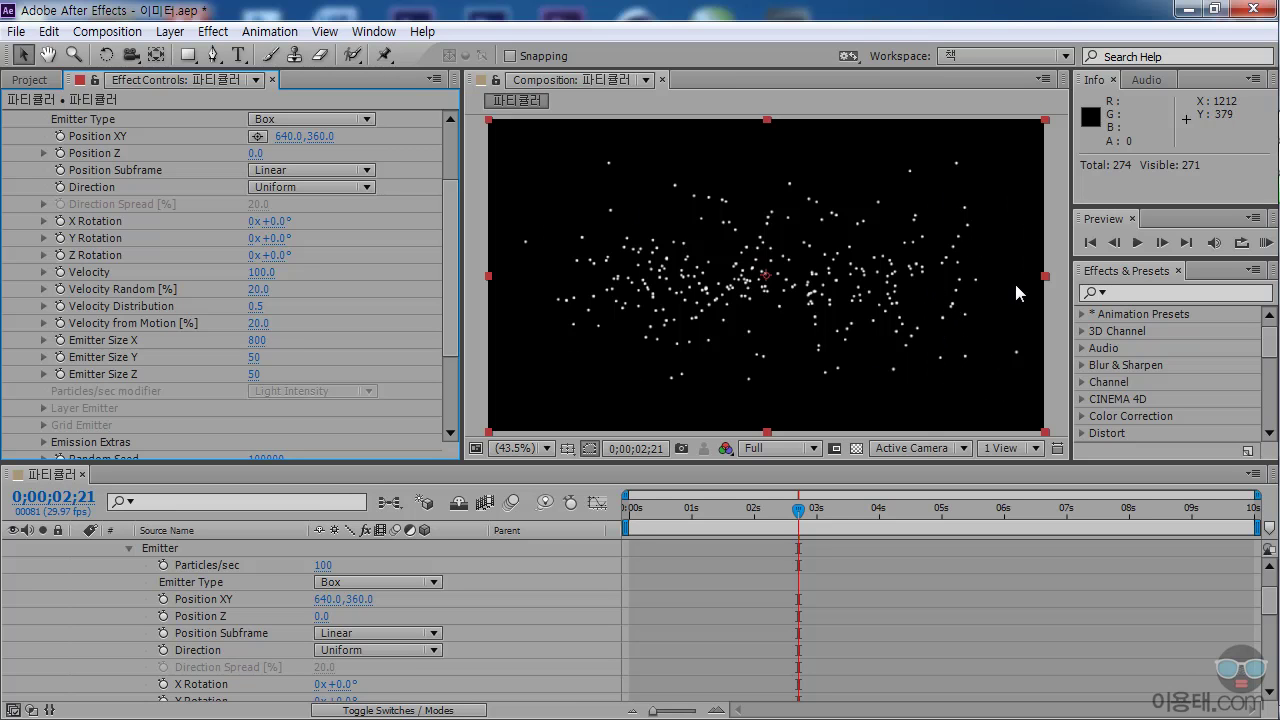
left_click(255, 357)
type("500")
key("Return")
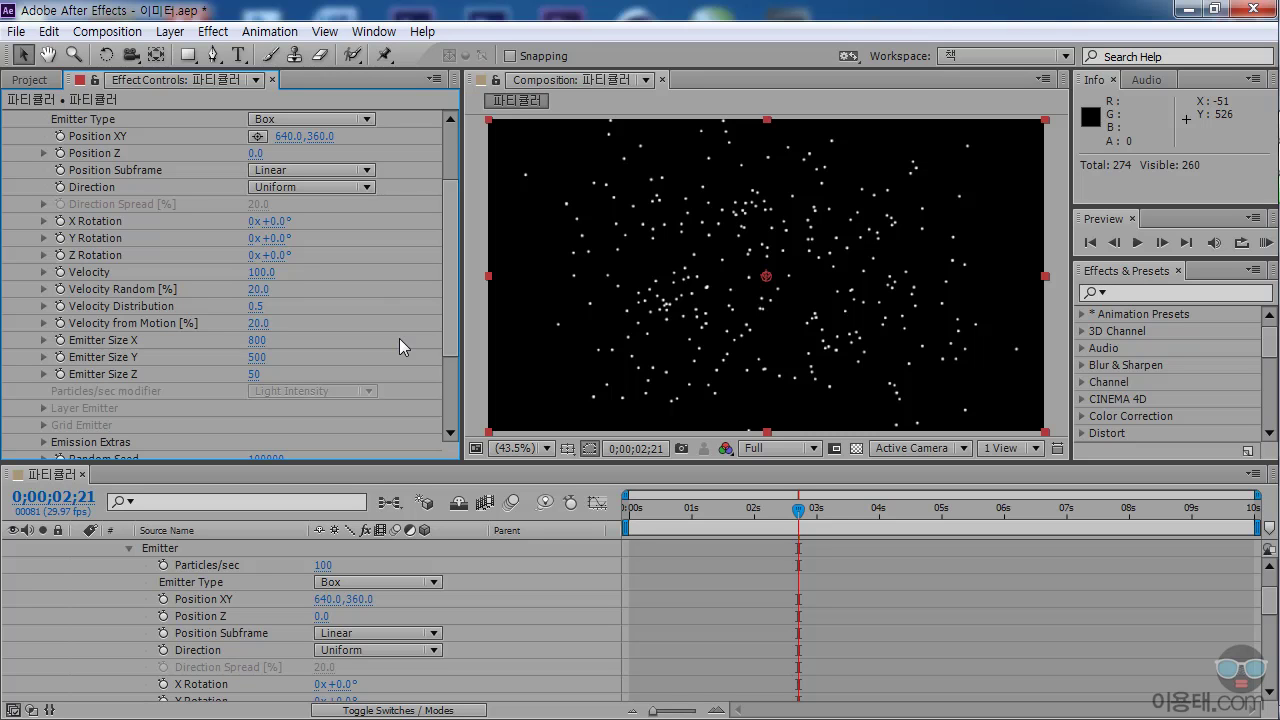
left_click(254, 374)
type("600")
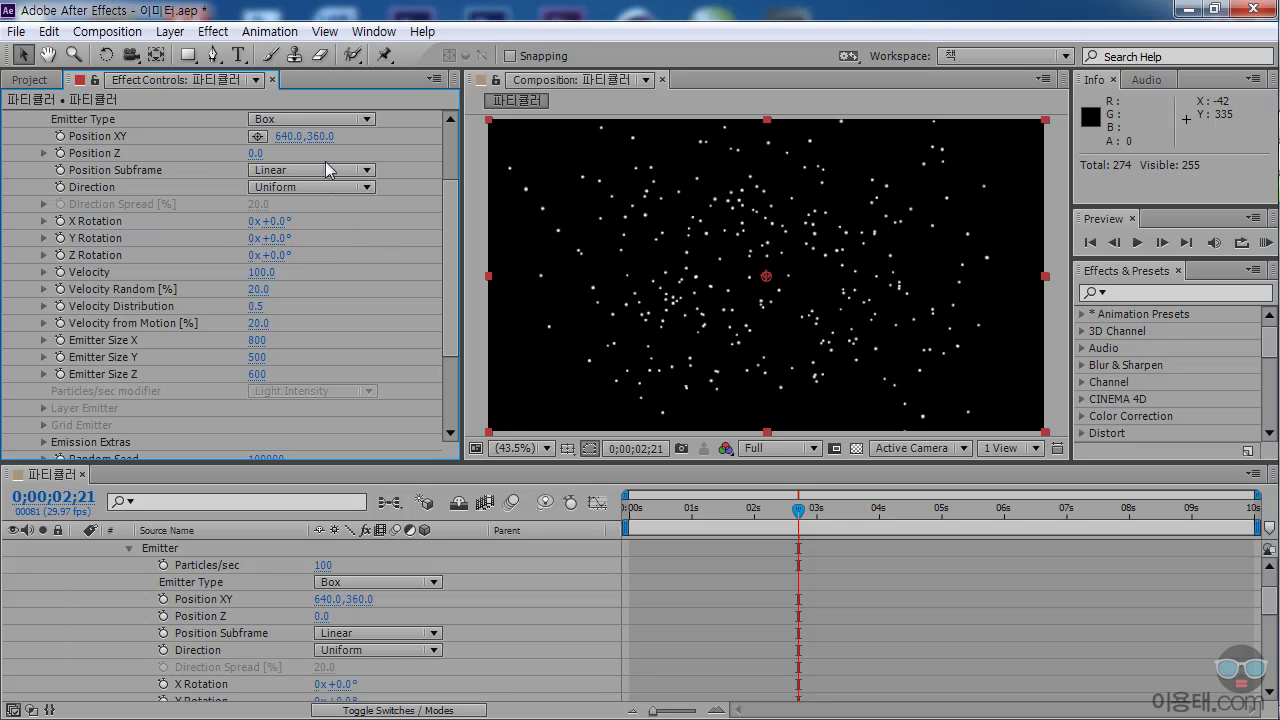
- Set Particles/sec to 5000 and move the current time to 0;00;00;20
scroll(455, 172, "up", 3)
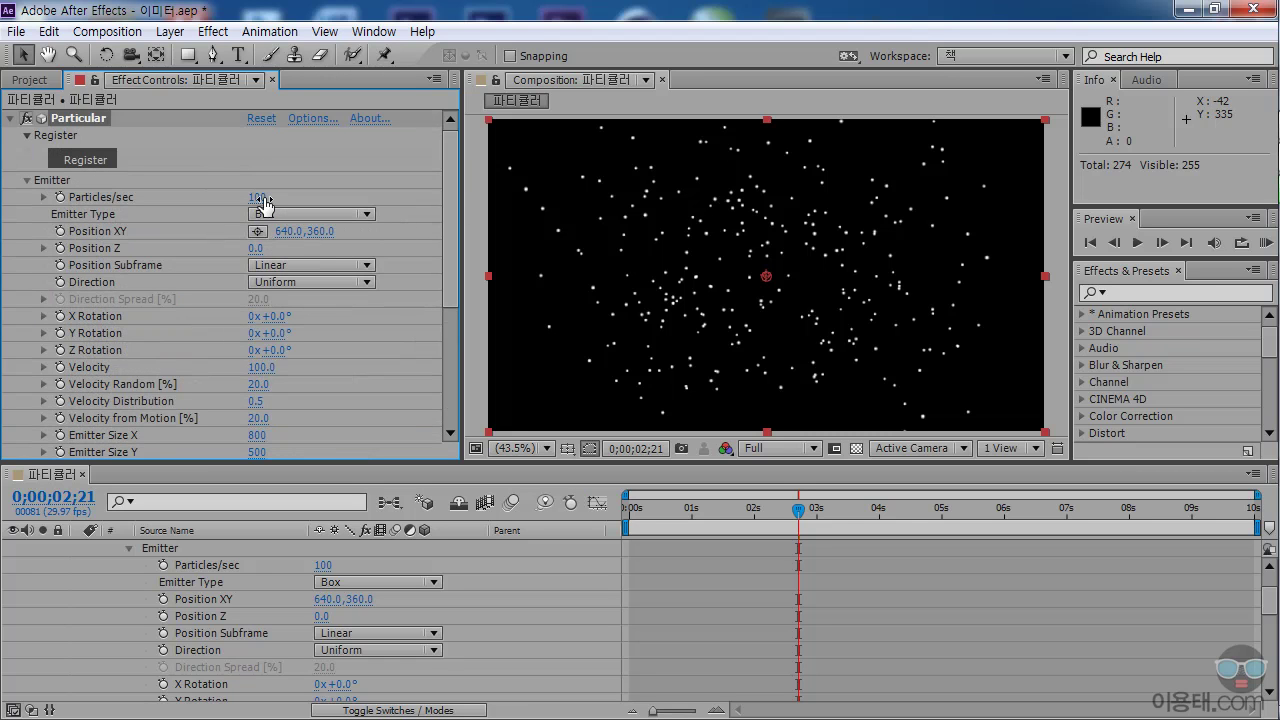
left_click(263, 199)
type("500")
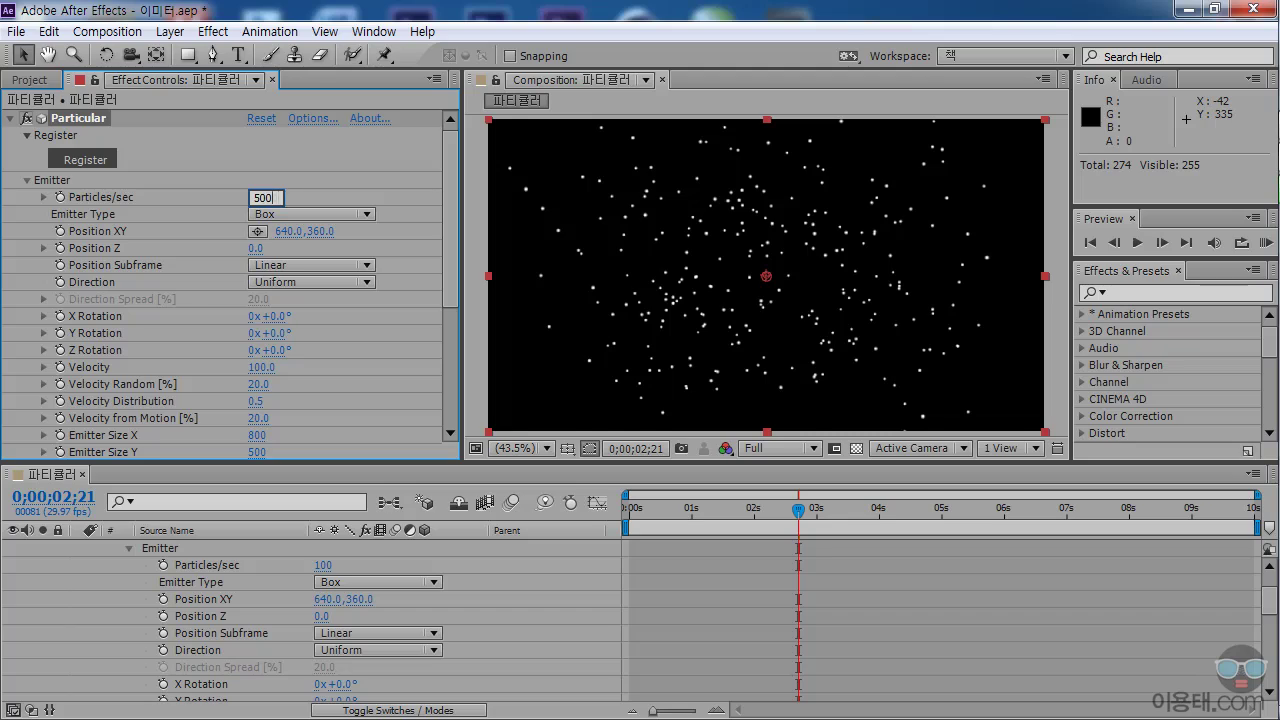
type("0")
key("Return")
mouse_move(653, 511)
left_mouse_down()
mouse_move(749, 511)
mouse_move(648, 518)
mouse_move(717, 524)
mouse_move(672, 512)
left_mouse_up()
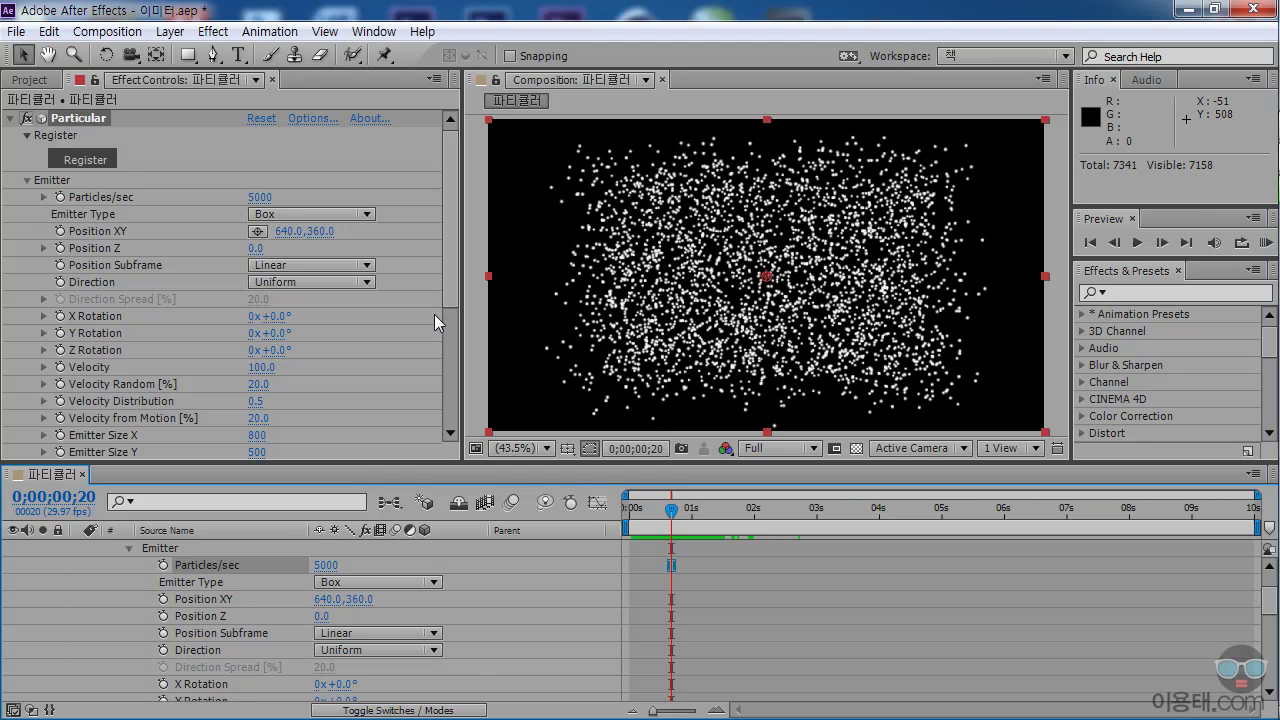
- Rotate the box emitter to 30° in X, 46° in Y and 9° in Z
left_click_drag(456, 271, 457, 315)
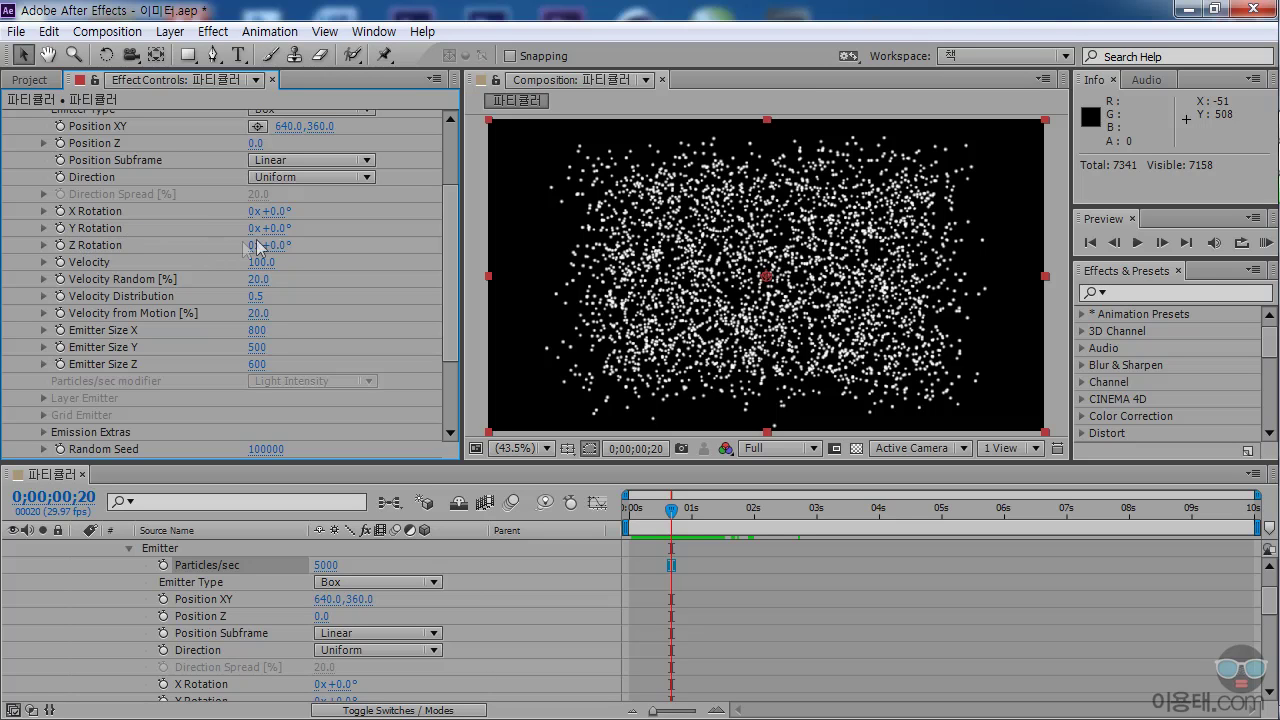
mouse_move(266, 211)
left_mouse_down()
mouse_move(320, 216)
mouse_move(300, 230)
mouse_move(328, 231)
left_mouse_up()
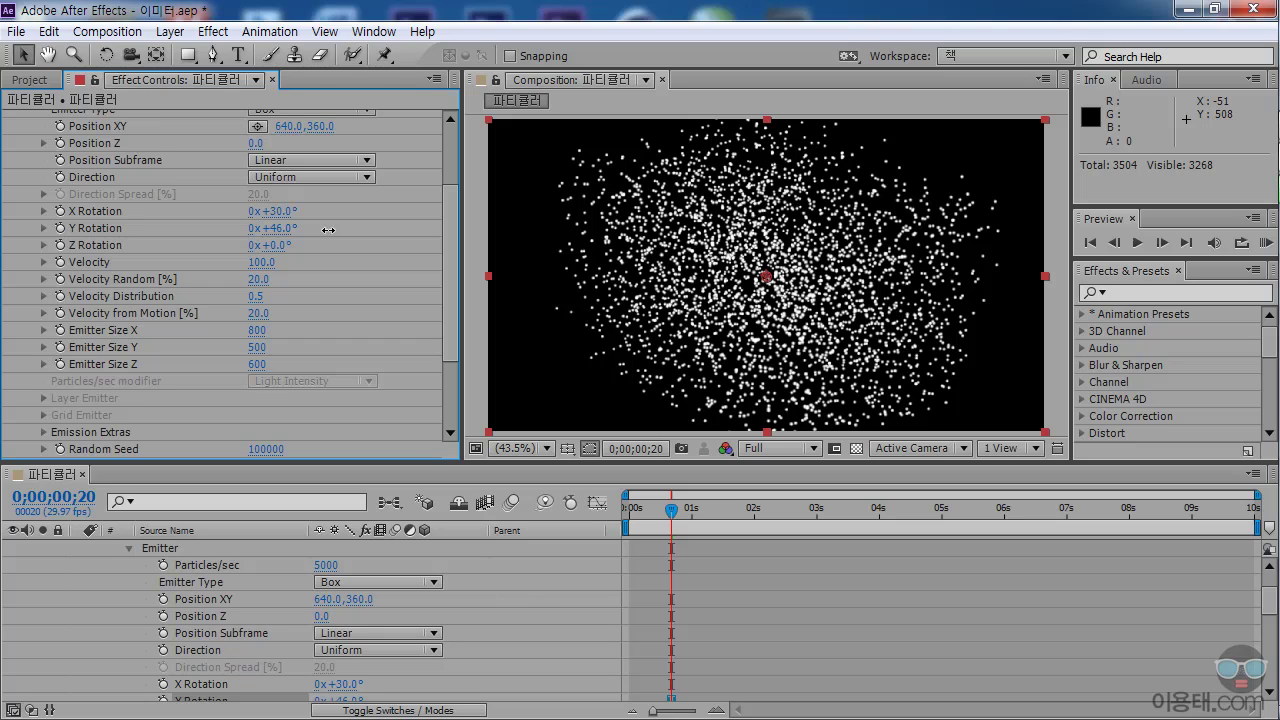
left_click_drag(289, 246, 301, 250)
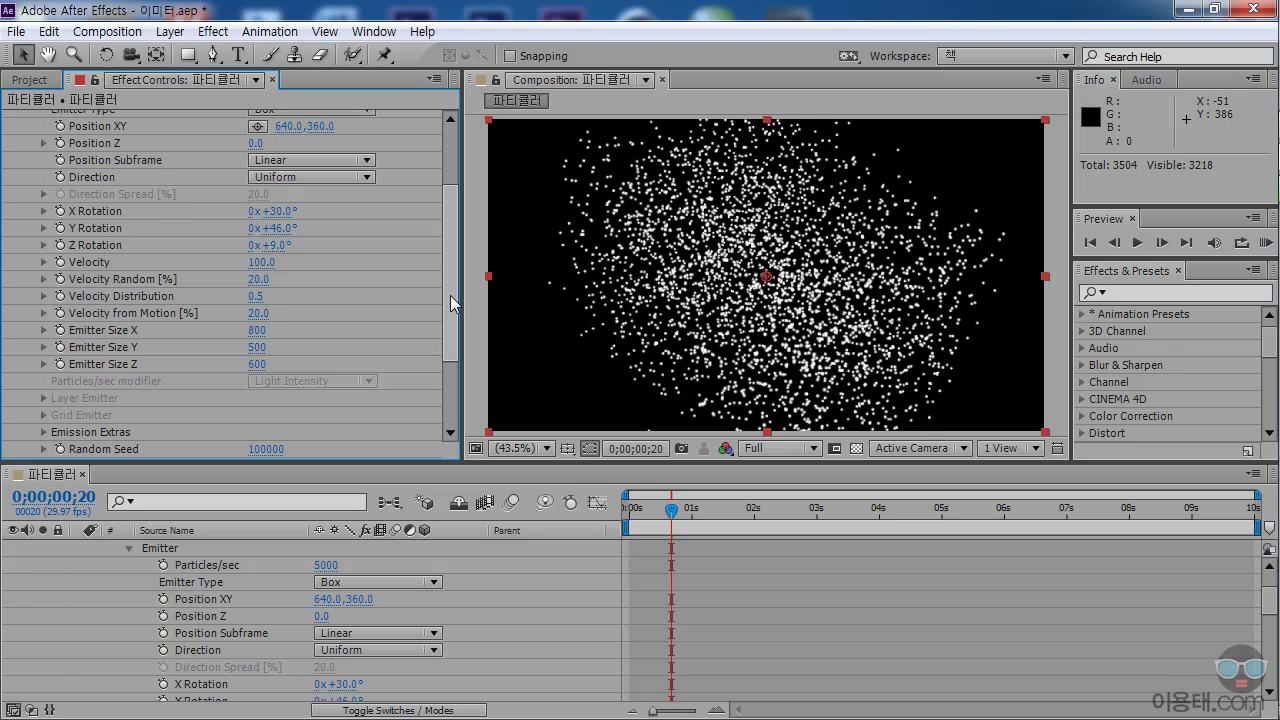
left_click_drag(450, 295, 454, 259)
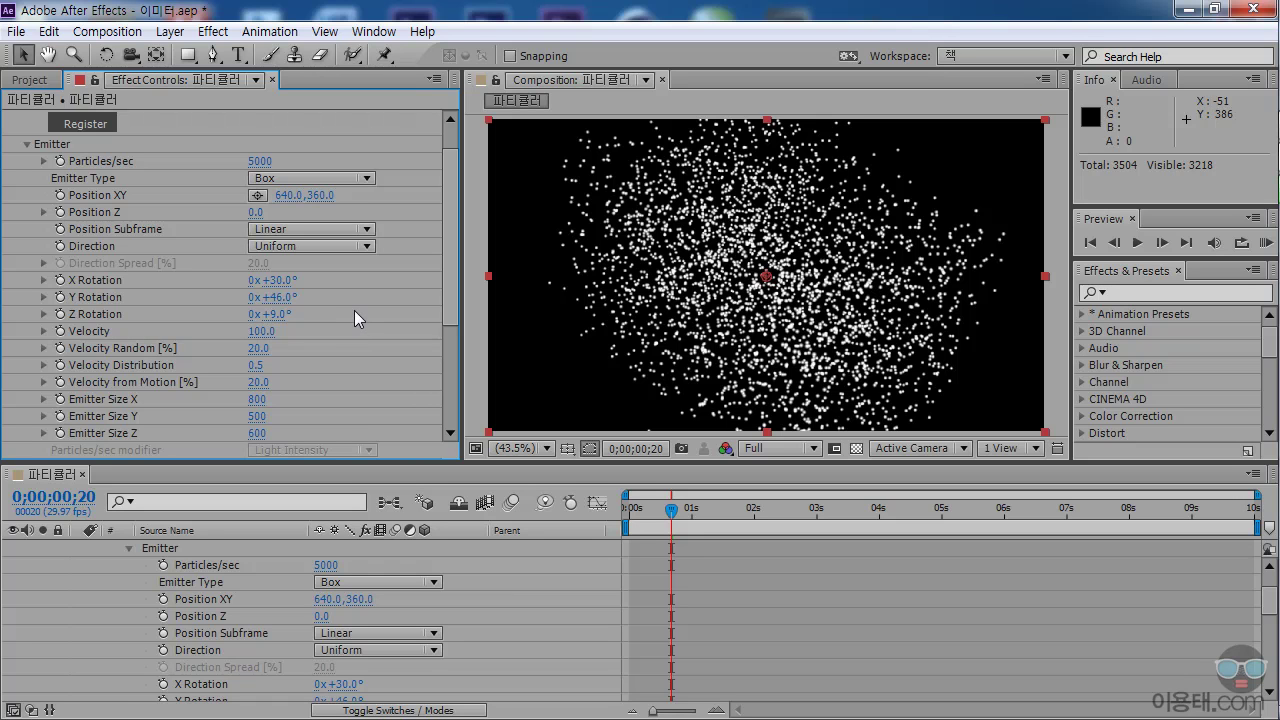
- Add a two-node camera layer using the 50mm preset
left_click(170, 35)
mouse_move(300, 52)
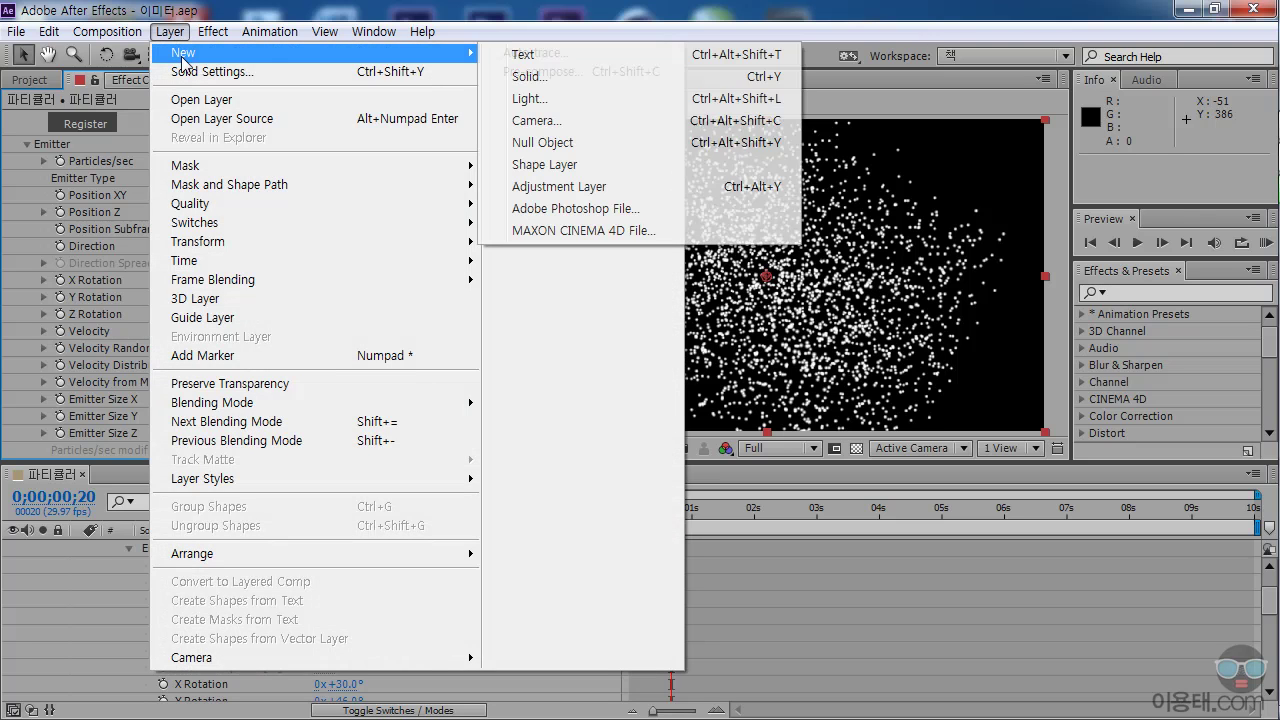
left_click(538, 122)
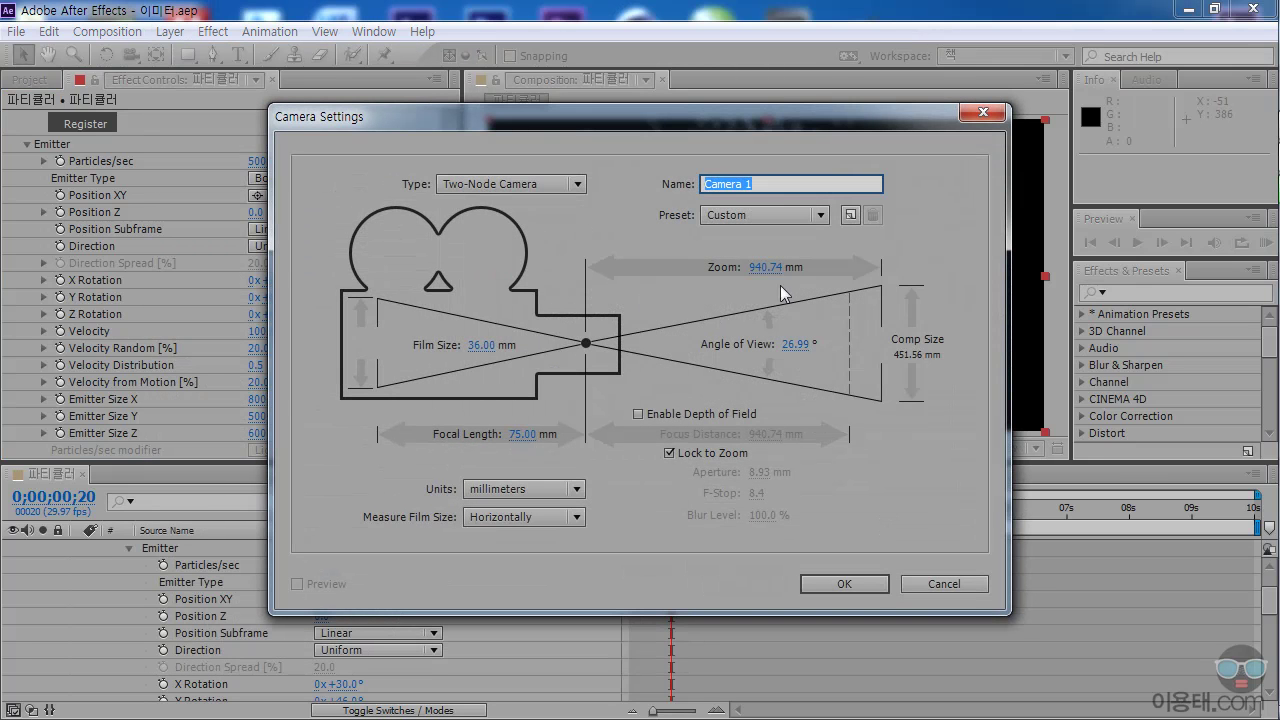
left_click(737, 214)
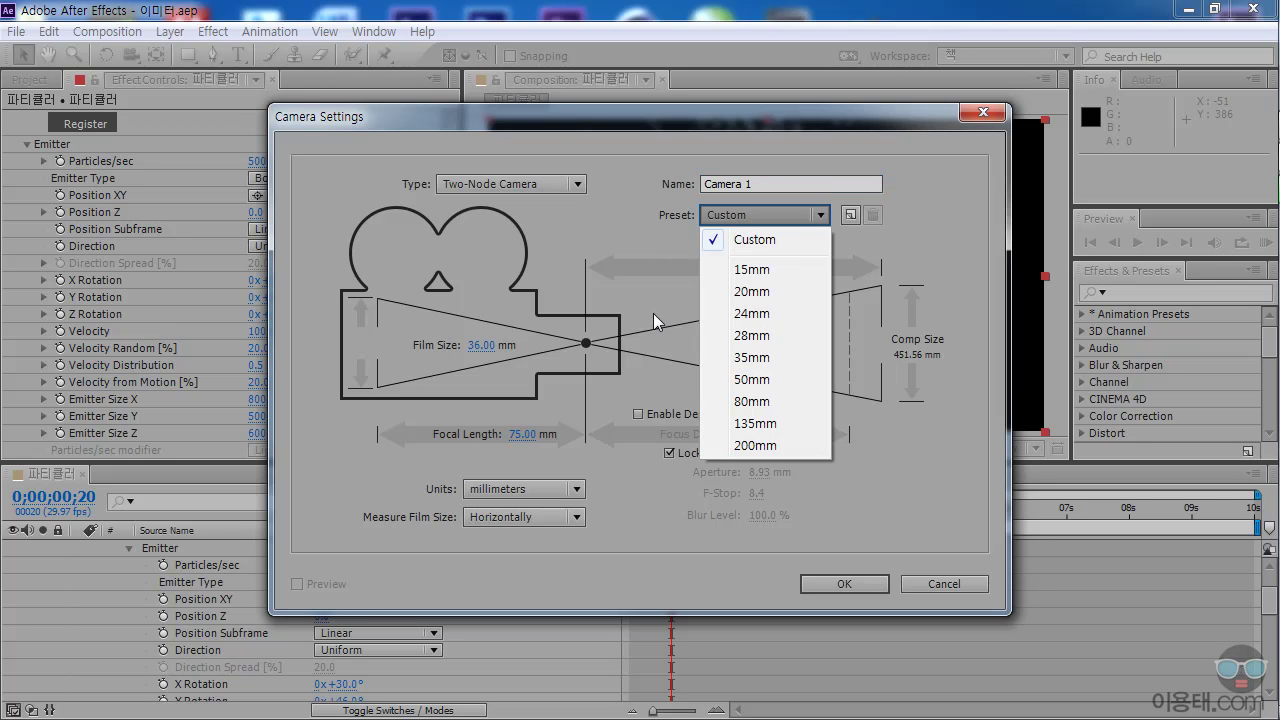
left_click(766, 385)
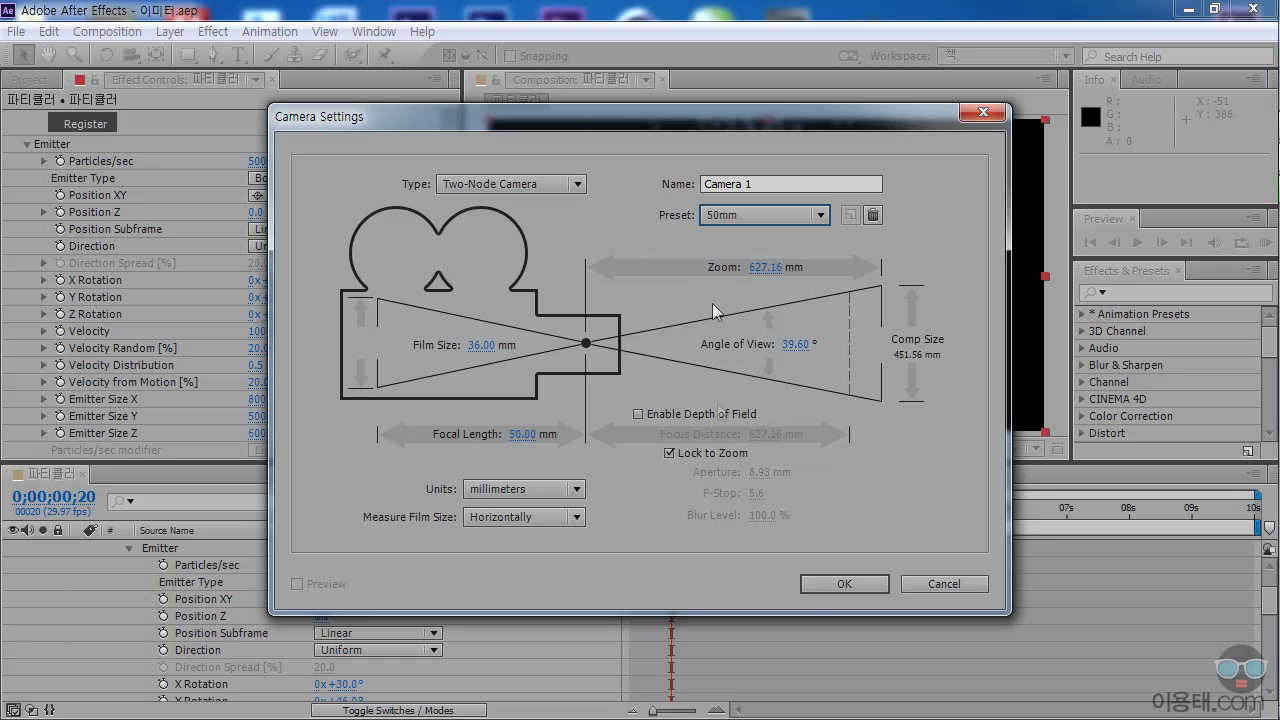
left_click(852, 583)
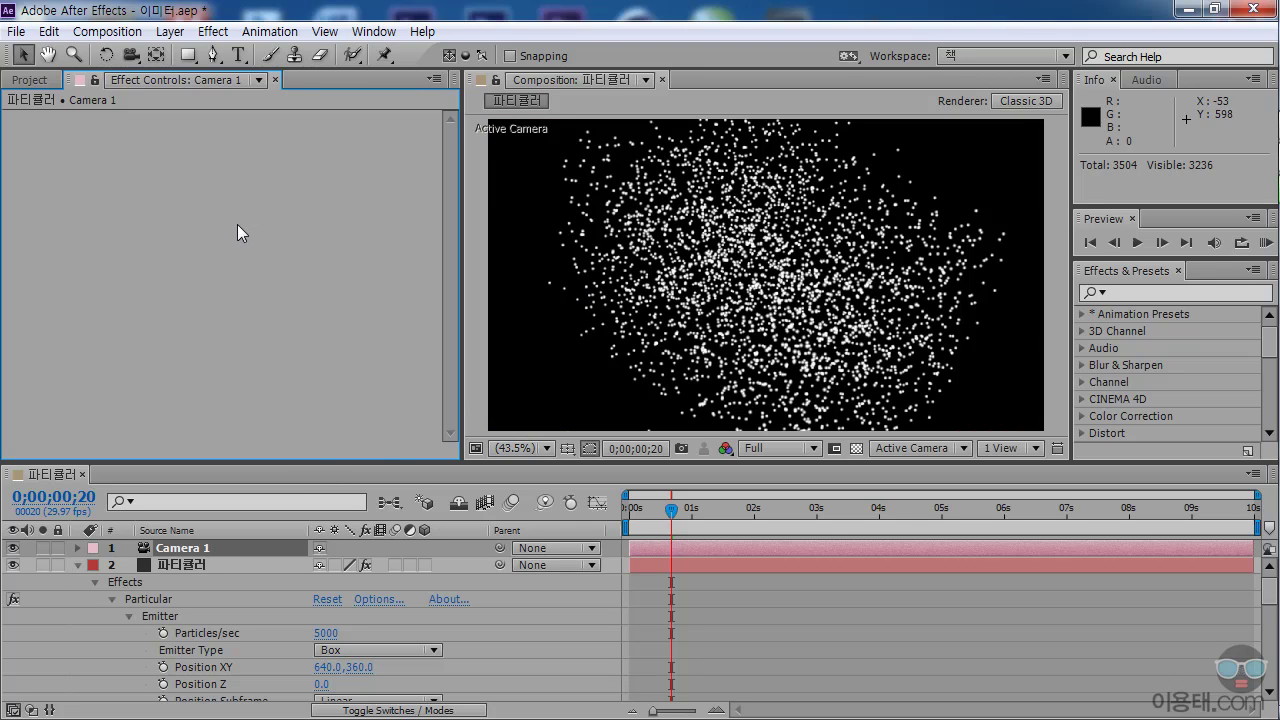
- Orbit the camera around the particle box to view its depth, and undo the orbit
left_click(131, 57)
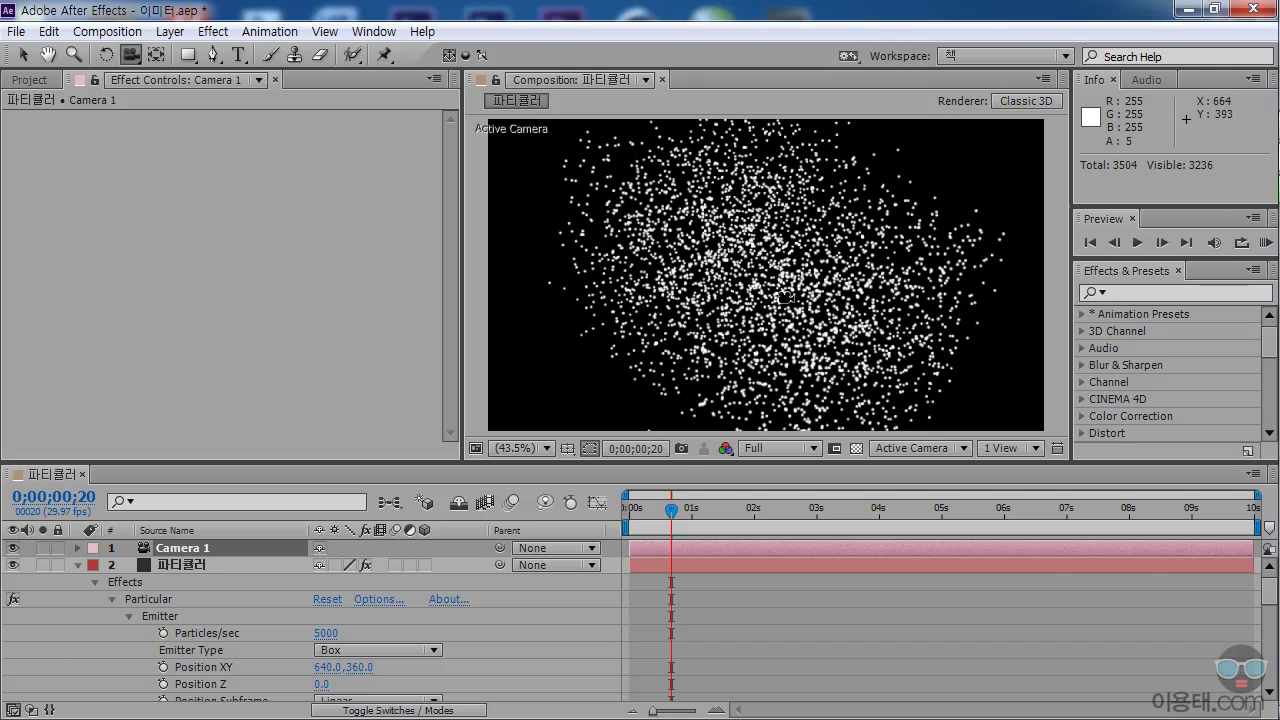
left_click_drag(809, 302, 776, 343)
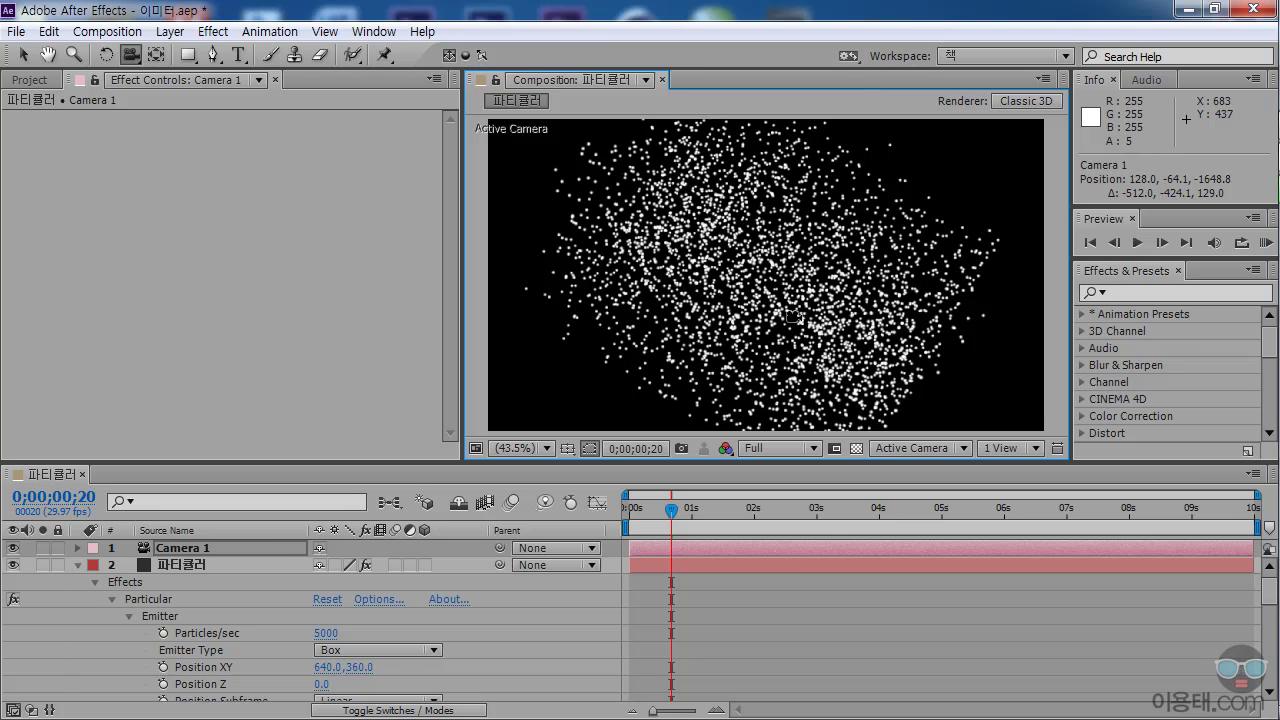
left_click_drag(787, 317, 792, 318)
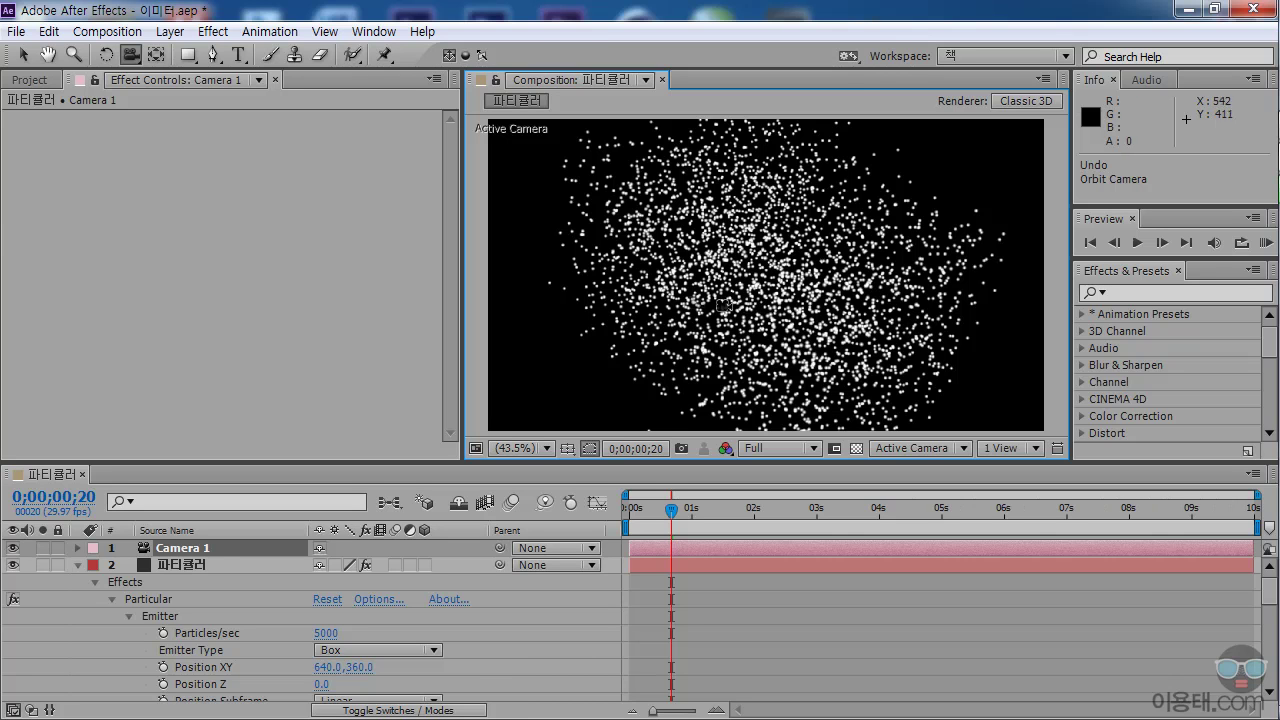
- On the particle layer, set the emitter's Y Rotation to 50° and Z Rotation to 20°
left_click(185, 562)
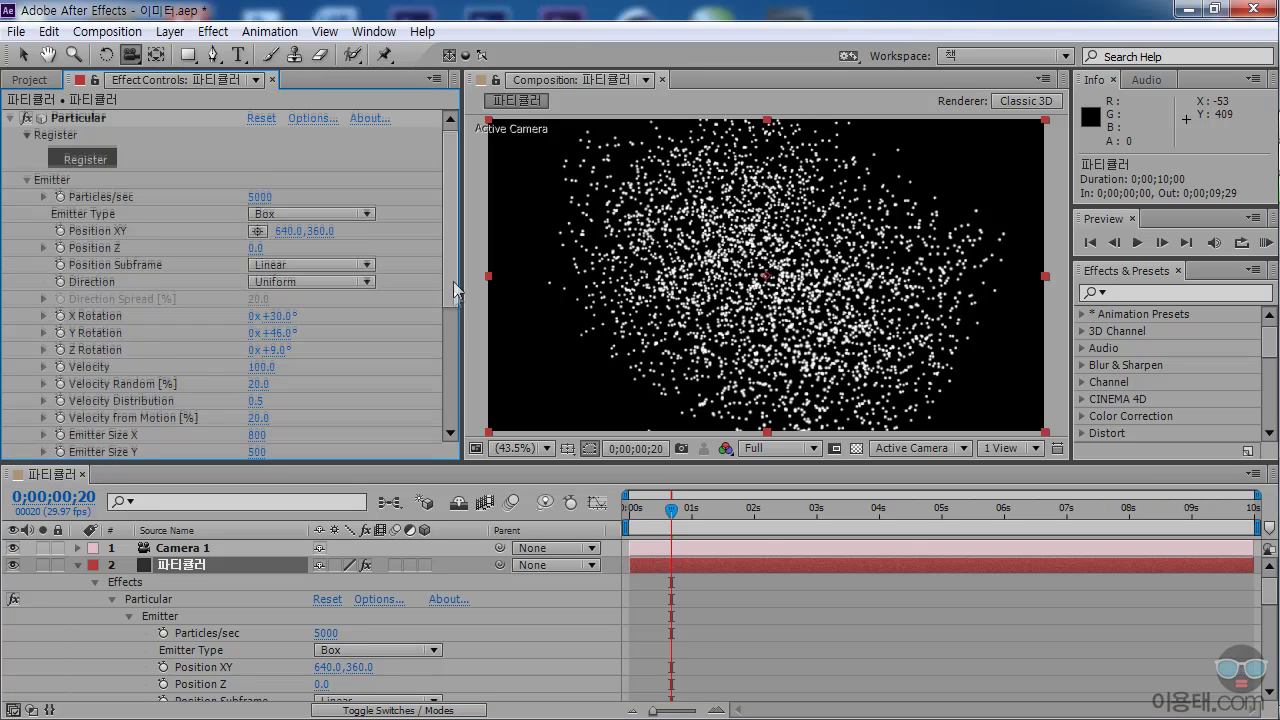
scroll(453, 300, "down", 1)
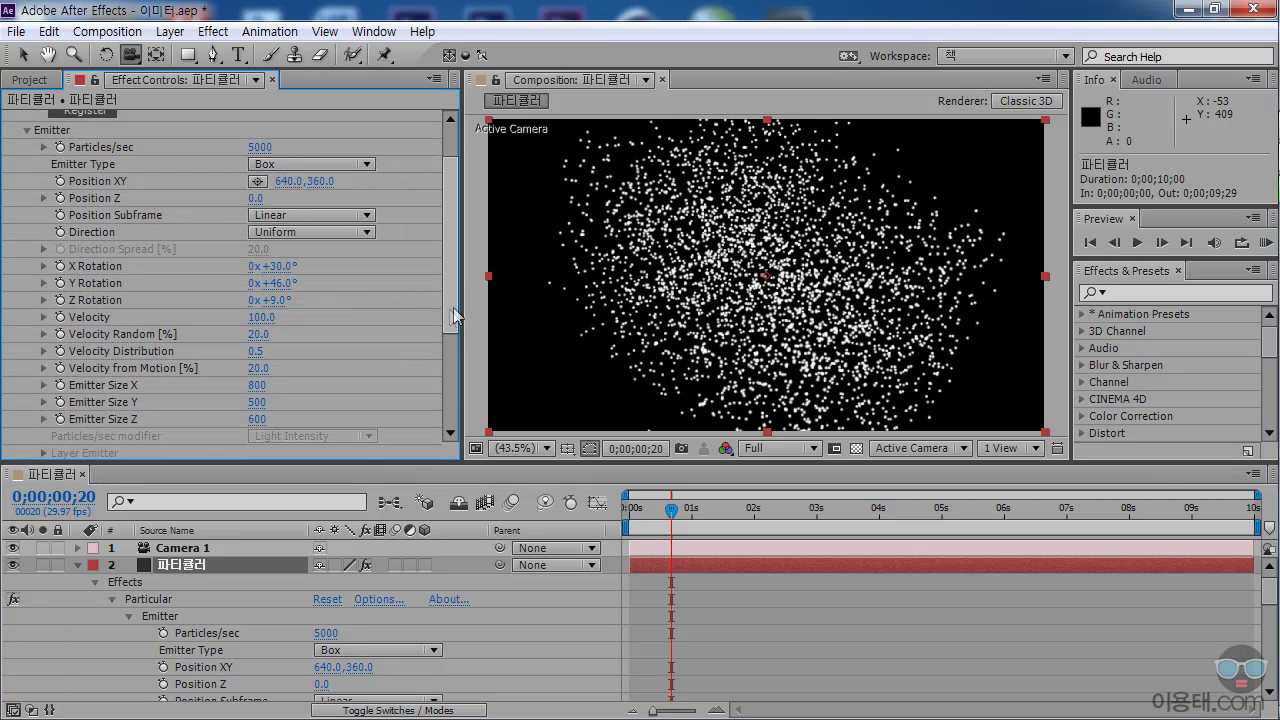
left_click(285, 284)
type("0")
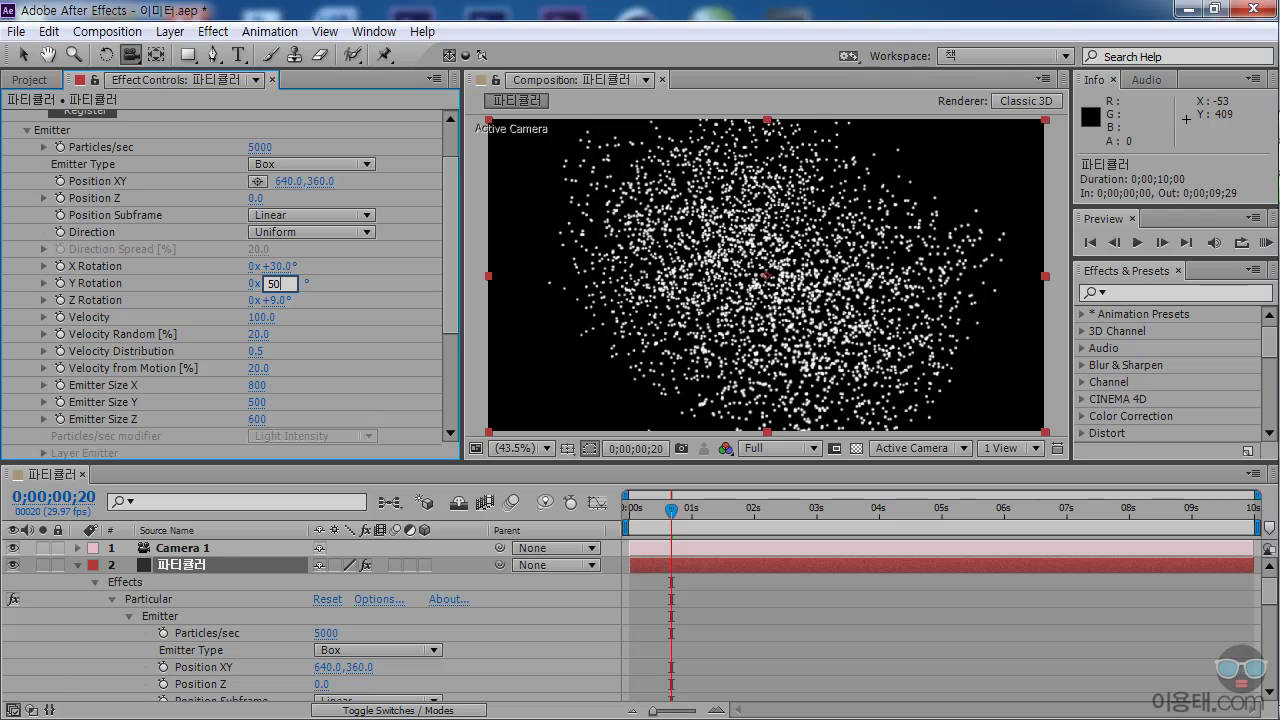
key("Return")
left_click(284, 300)
type("20")
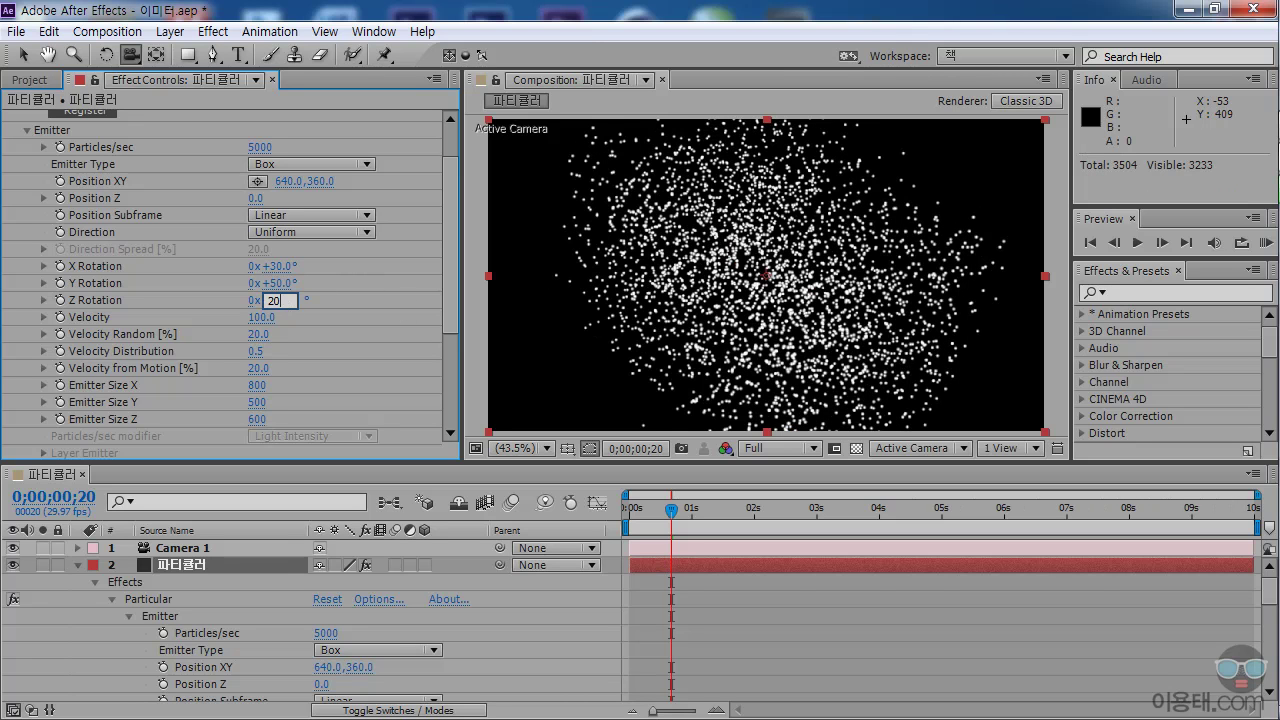
key("Return")
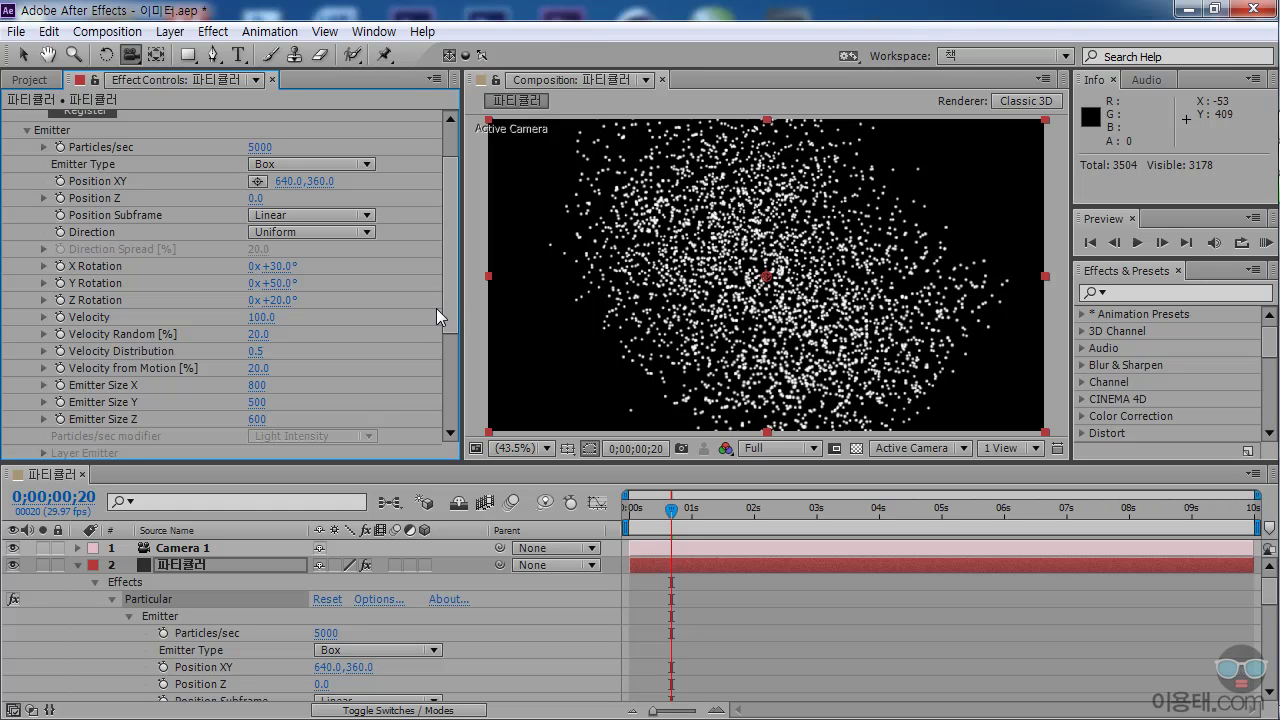
- Expand the emitter's Emission Extras and move the current time to 0;00;00;16
left_click_drag(455, 293, 454, 354)
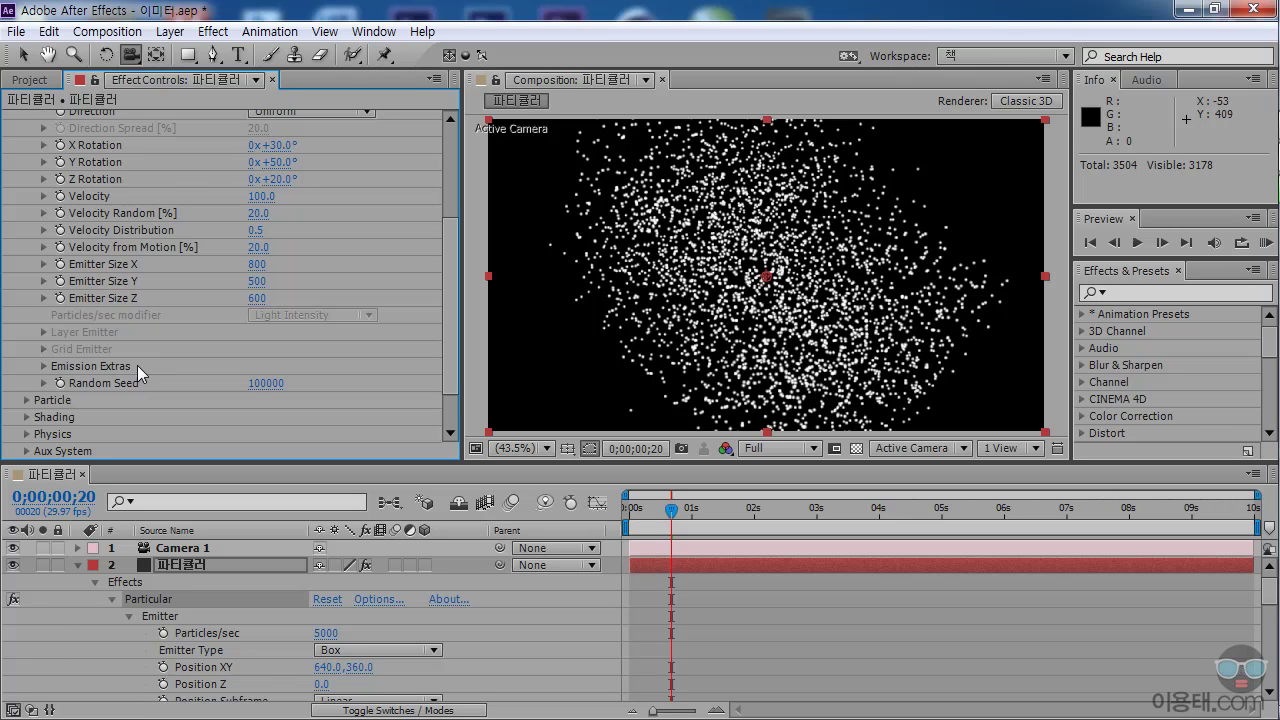
left_click(43, 366)
scroll(452, 370, "down", 2)
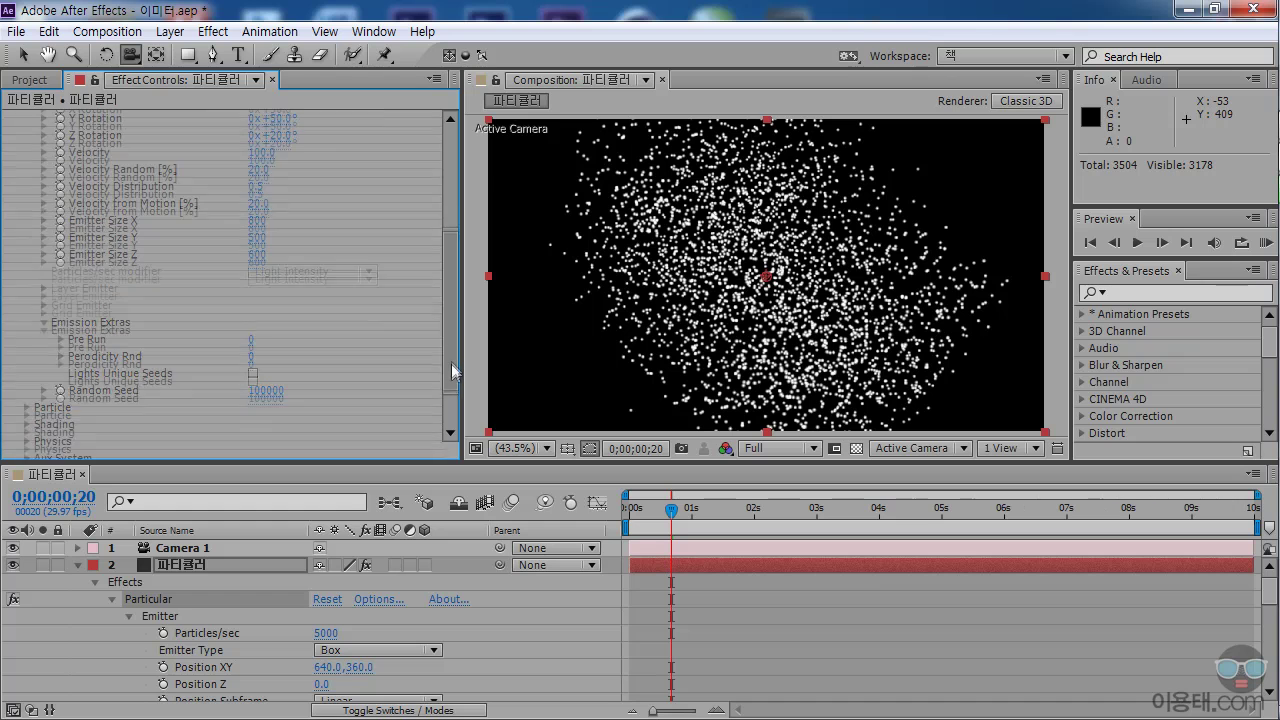
scroll(452, 370, "down", 1)
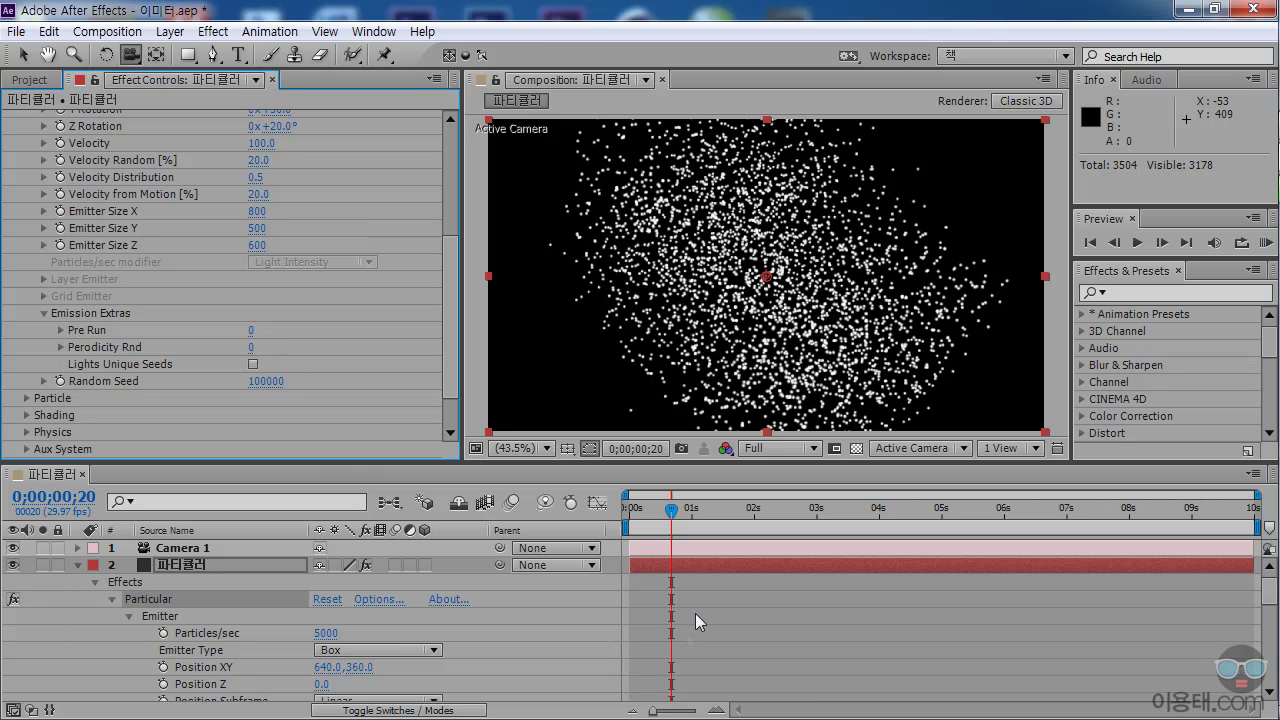
mouse_move(674, 518)
left_mouse_down()
mouse_move(632, 517)
mouse_move(667, 518)
left_mouse_up()
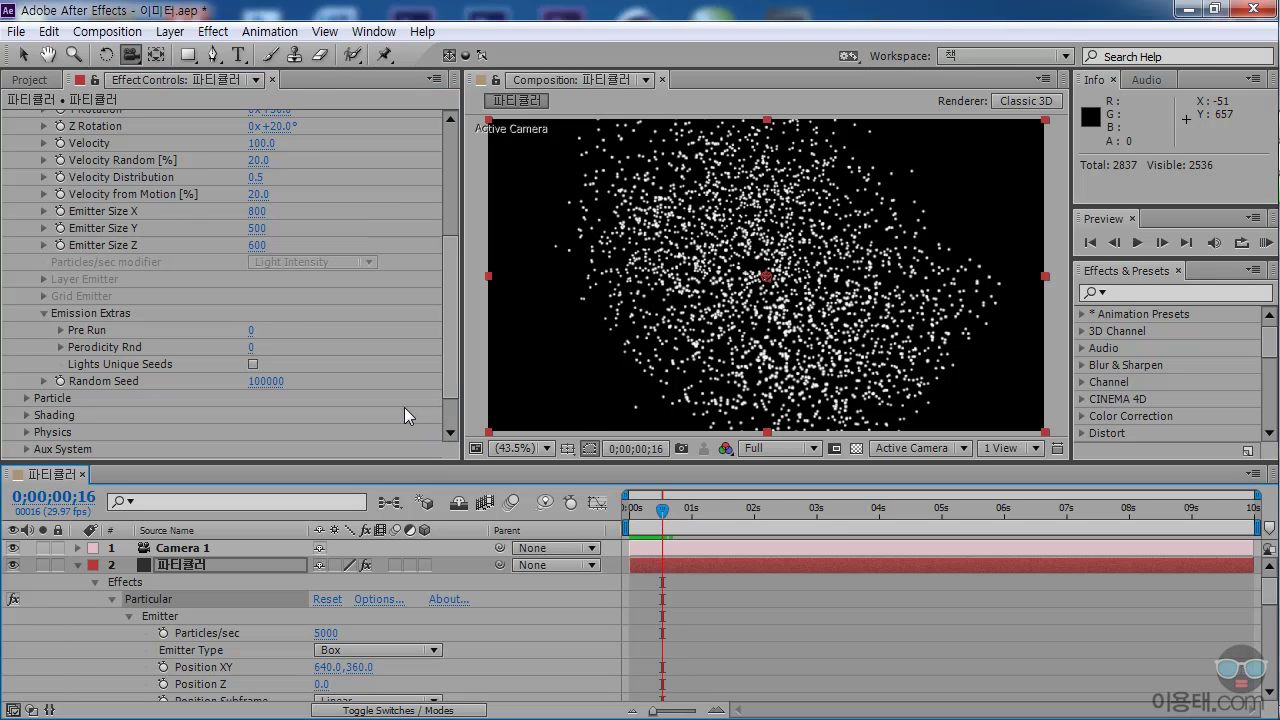
- Set Pre Run to 10 and scrub from the composition's start to 0;00;00;15 to check the emission
left_click(251, 330)
type("30")
key("Return")
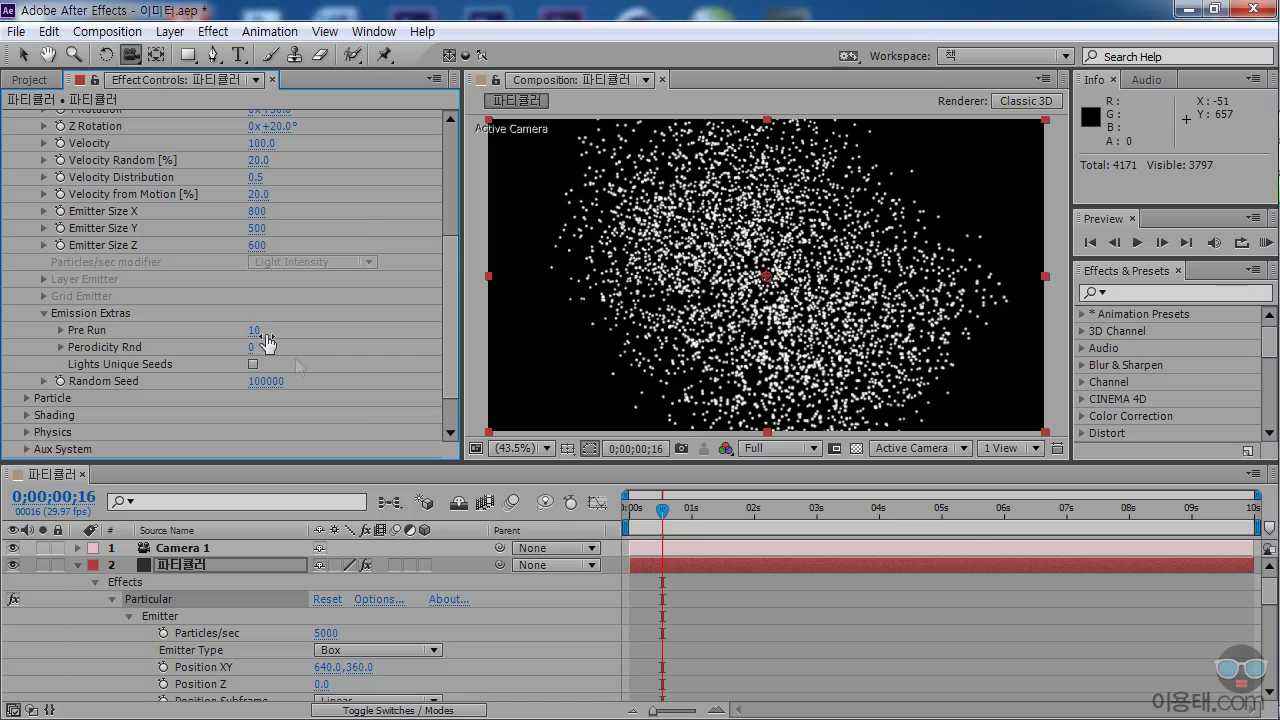
left_click(627, 515)
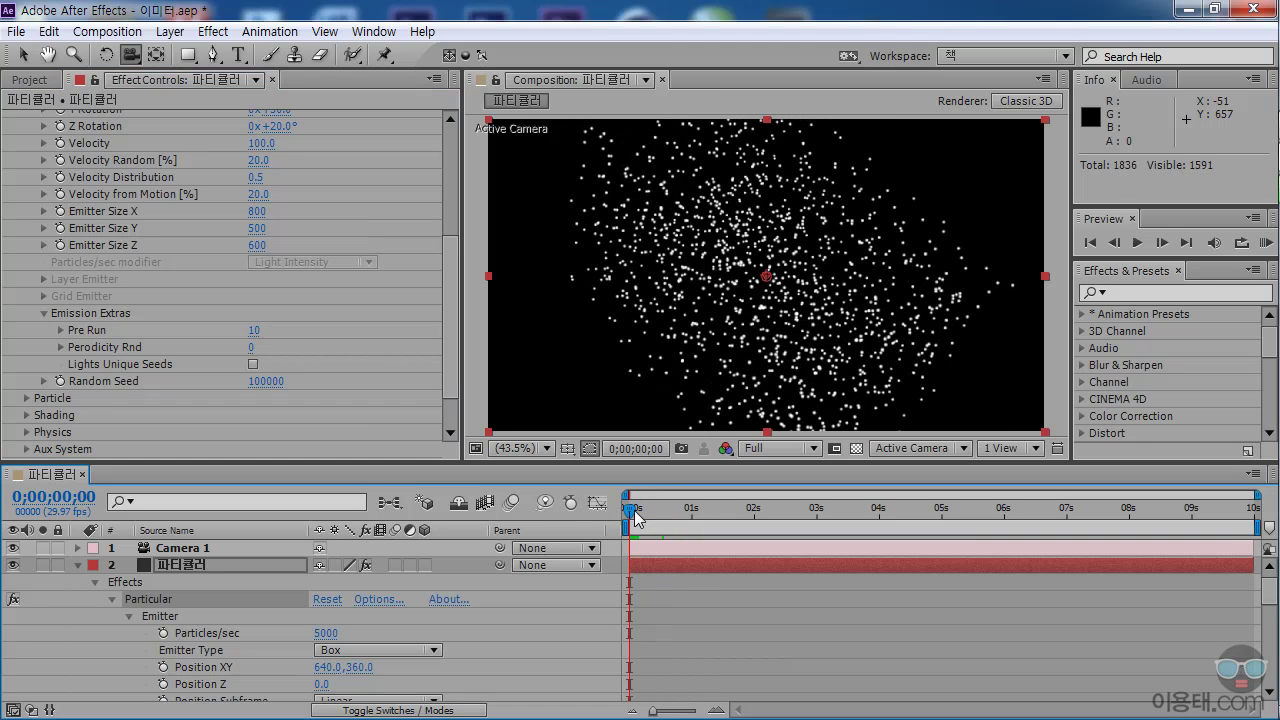
left_click_drag(630, 513, 664, 515)
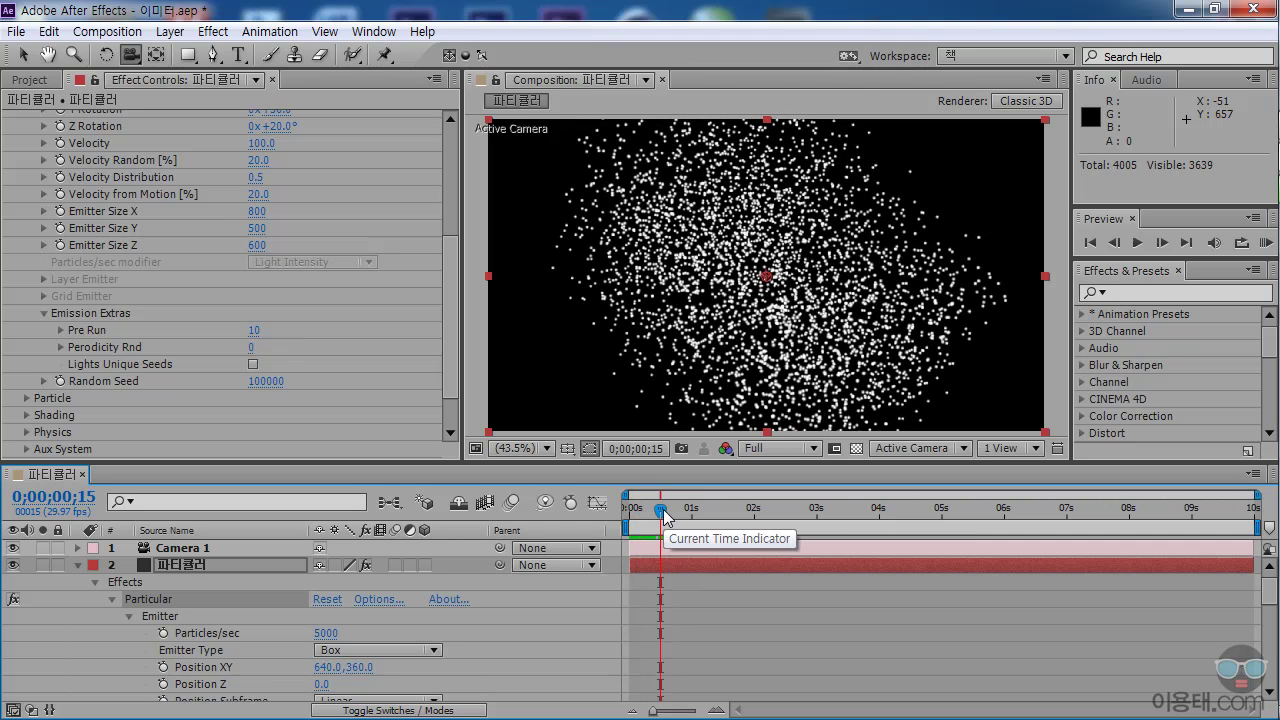
- Return the current time to the composition's first frame and set Pre Run to 0
left_click_drag(663, 513, 624, 515)
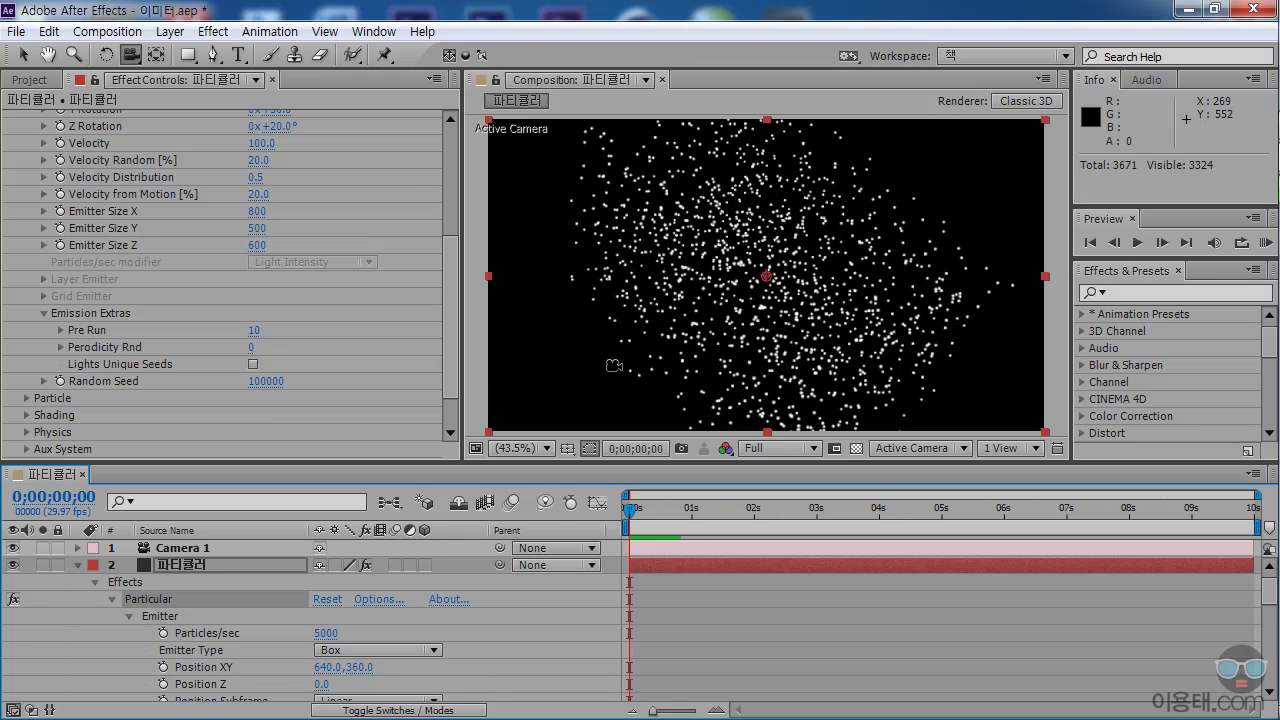
mouse_move(630, 510)
left_mouse_down()
mouse_move(648, 518)
mouse_move(622, 516)
left_mouse_up()
left_click(252, 330)
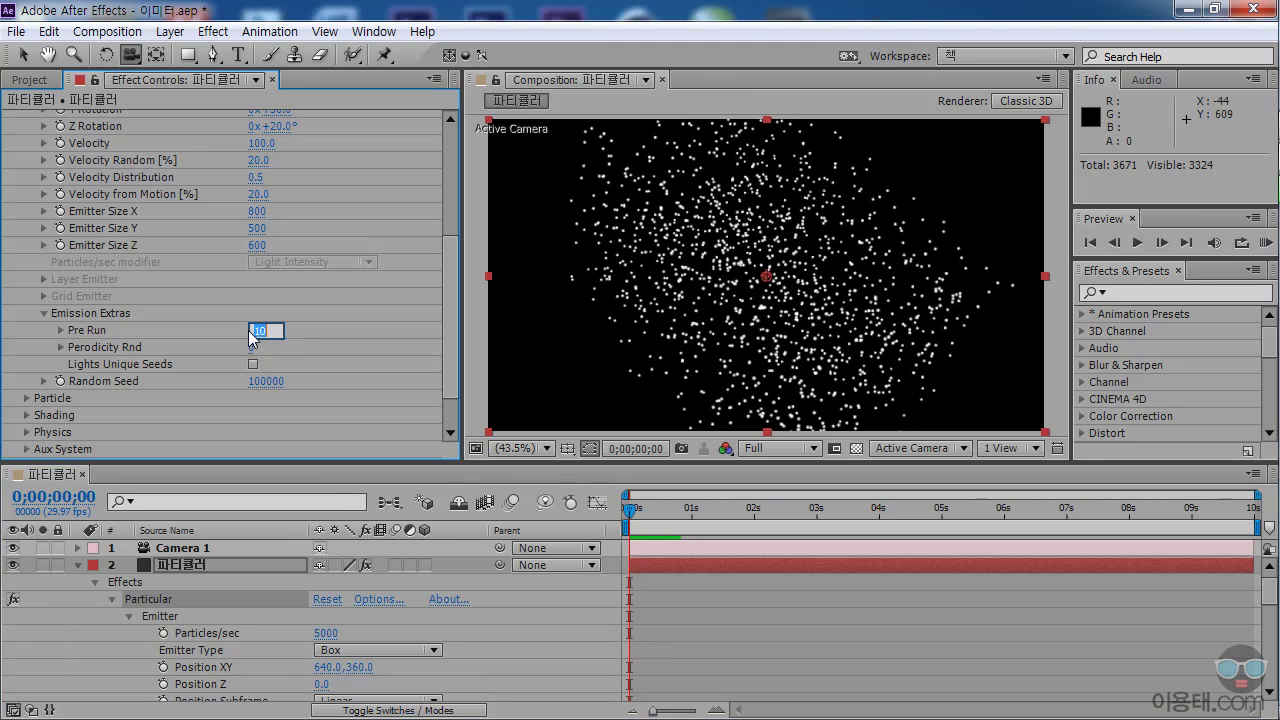
type("0")
key("Return")
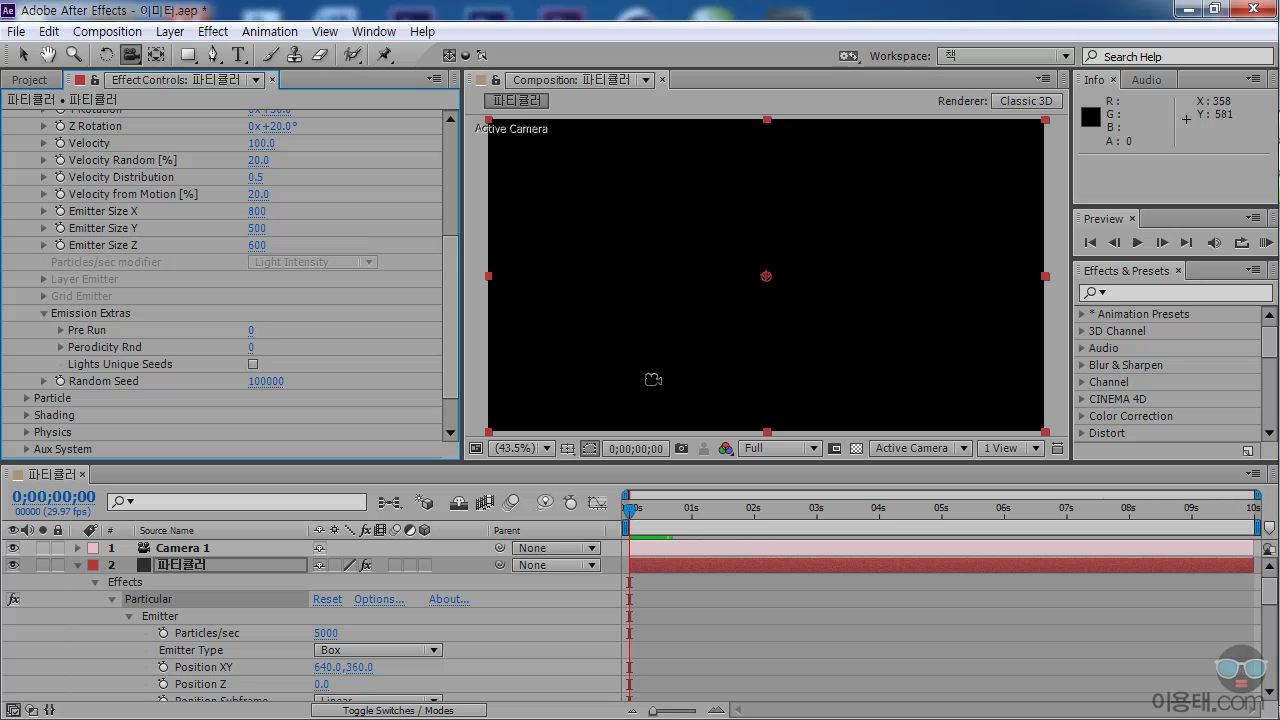
- Set Pre Run back to 10 and check the emission at the composition's first frame
left_click_drag(630, 512, 629, 516)
left_click(253, 331)
type("10")
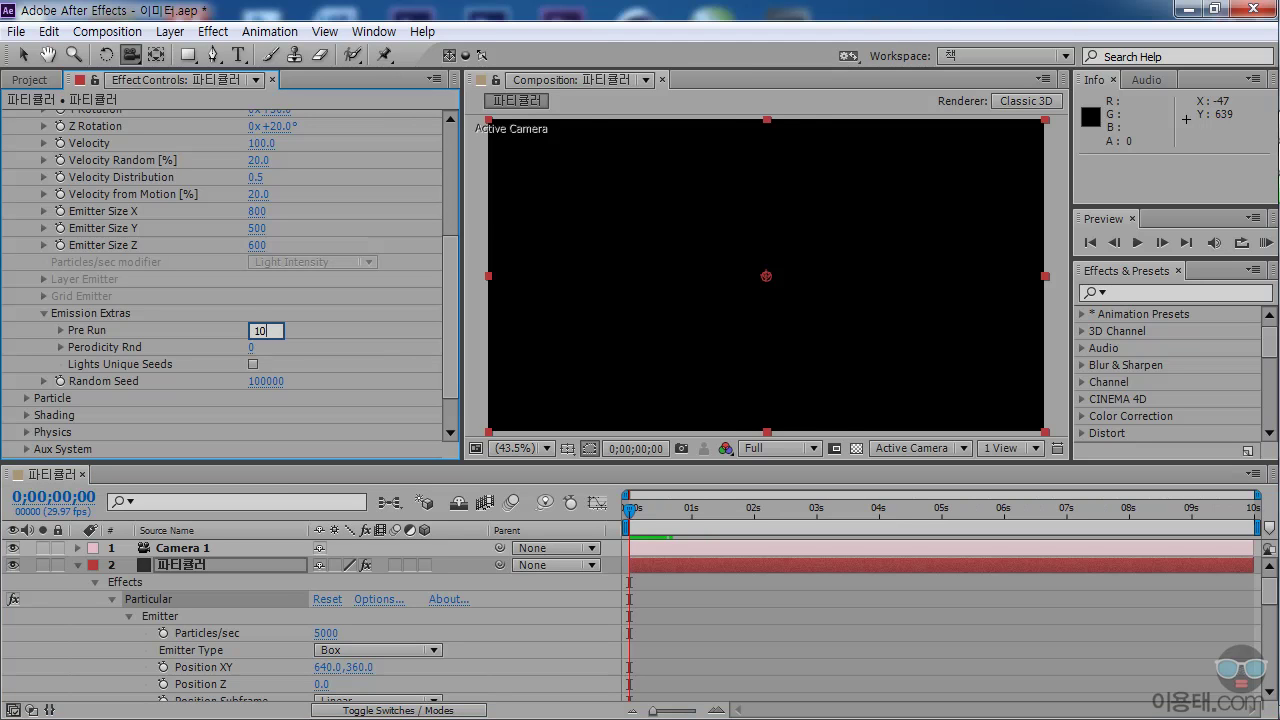
key("Return")
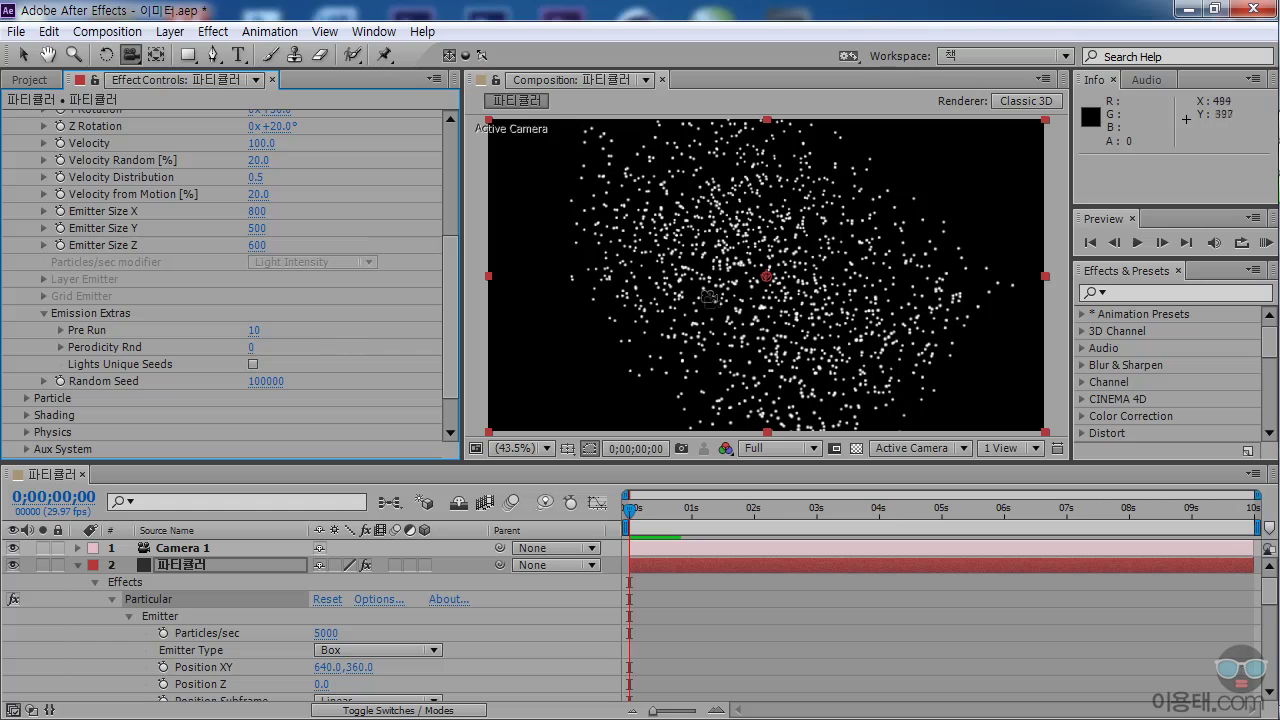
mouse_move(631, 510)
left_mouse_down()
mouse_move(627, 520)
mouse_move(649, 511)
mouse_move(628, 511)
left_mouse_up()
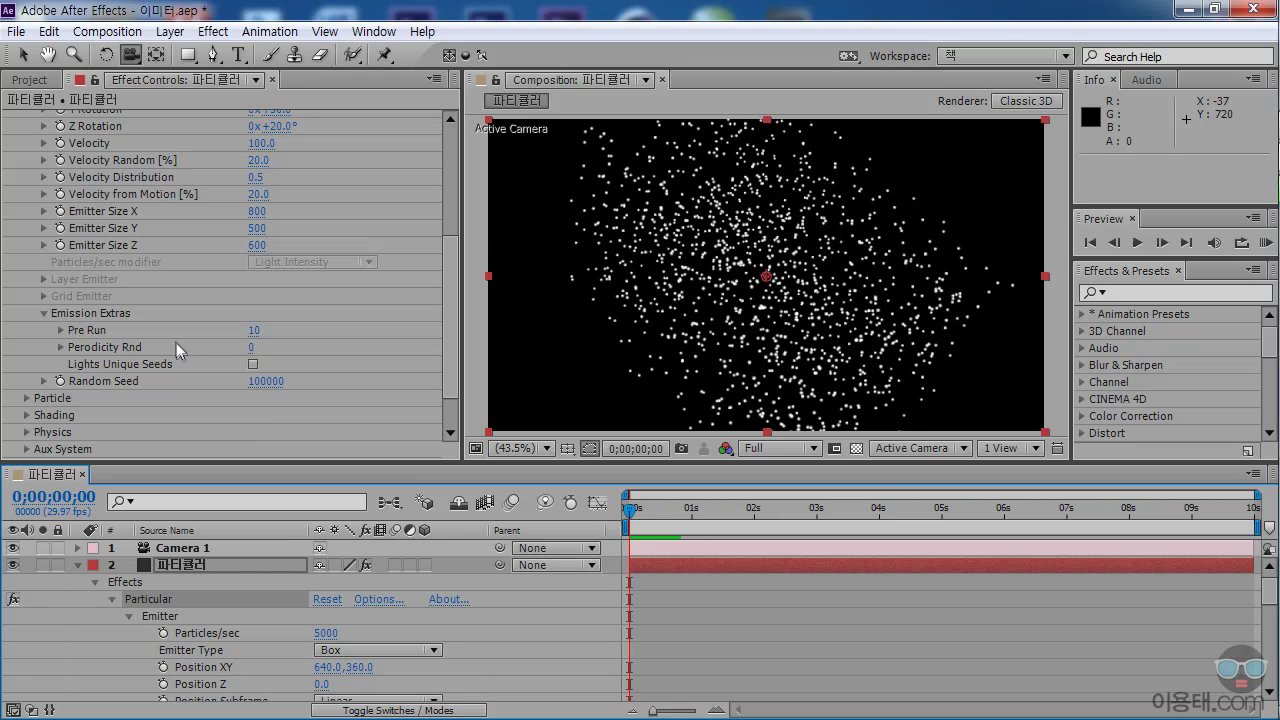
- Raise Perodicity Rnd to 68 at 0;00;00;20 and scrub to 0;00;00;07 to check the emission
left_click(642, 512)
left_click_drag(642, 512, 673, 514)
mouse_move(251, 347)
left_mouse_down()
mouse_move(335, 360)
mouse_move(150, 350)
mouse_move(255, 349)
left_mouse_up()
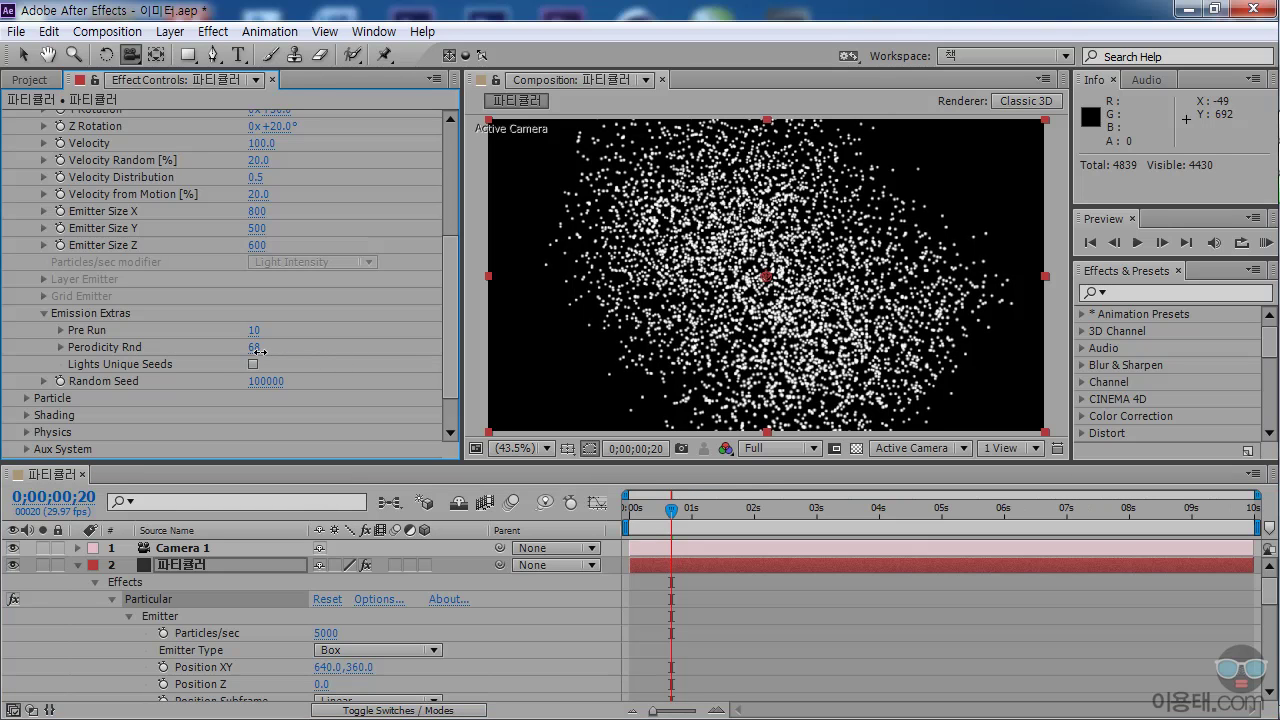
left_click_drag(630, 510, 644, 510)
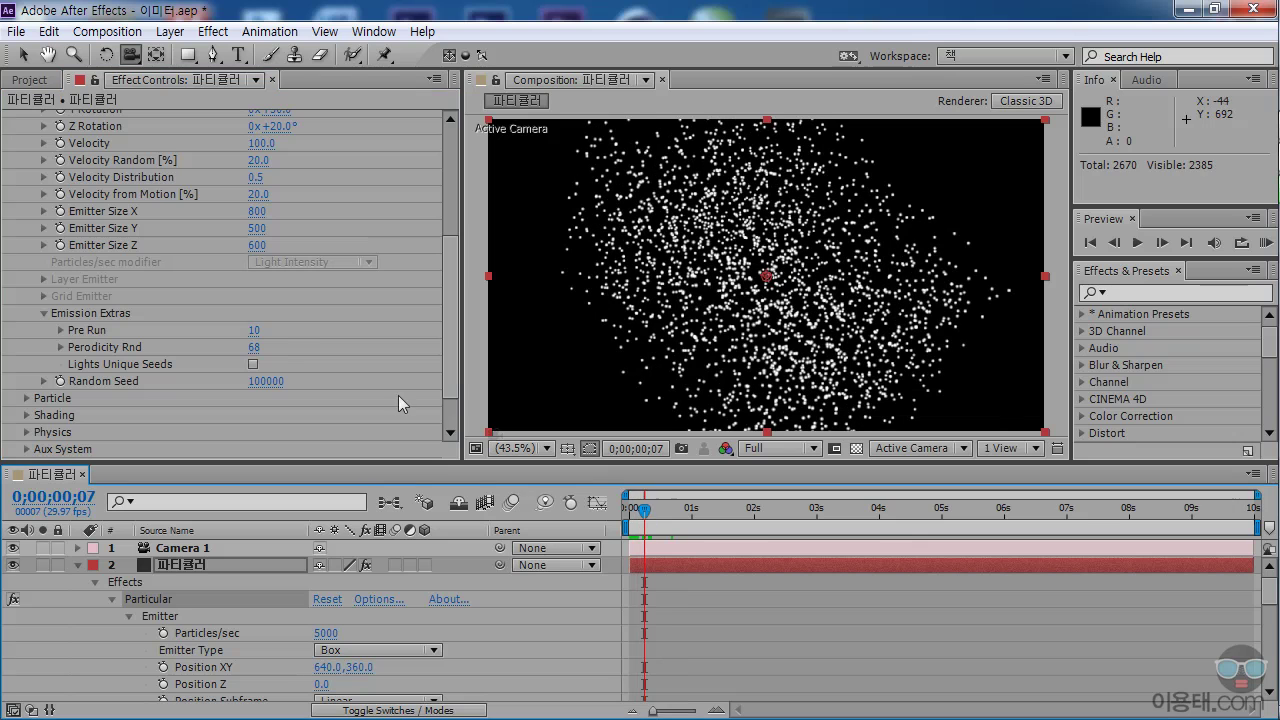
- Reset Perodicity Rnd to 0 and try it at 50 to compare the particle emission
left_click(258, 348)
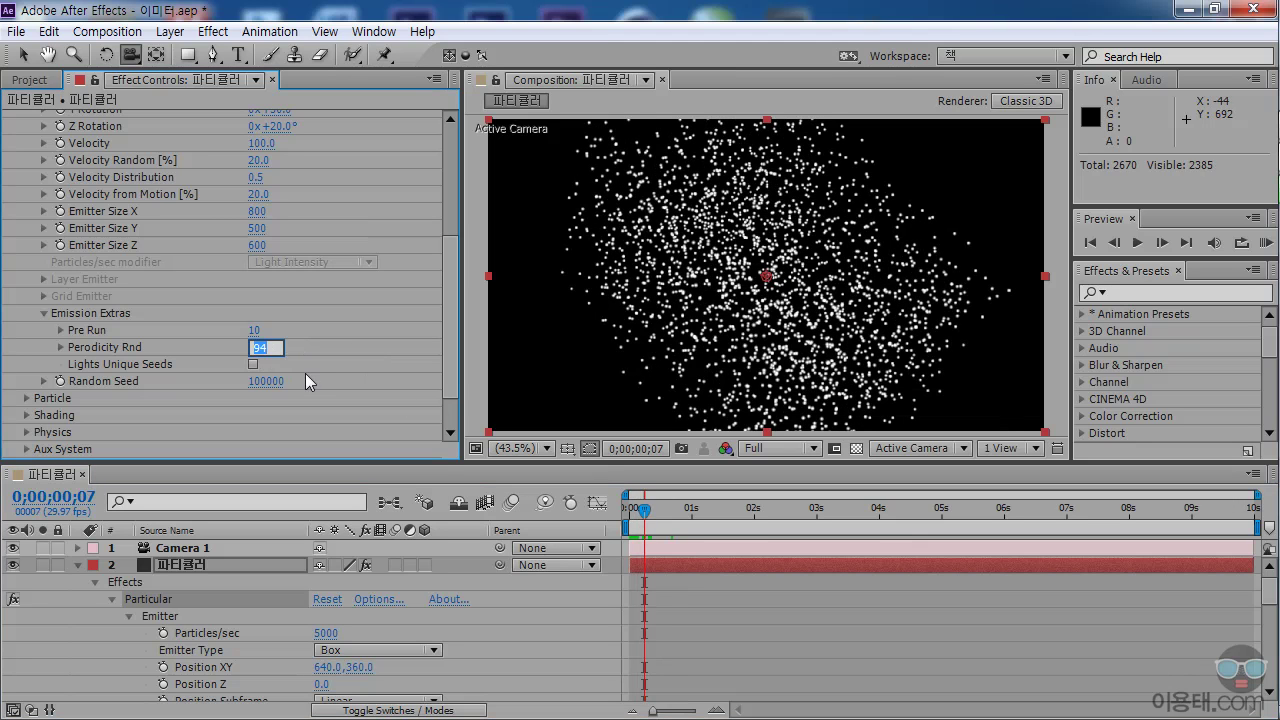
type("0")
key("Return")
left_click(252, 348)
type("50")
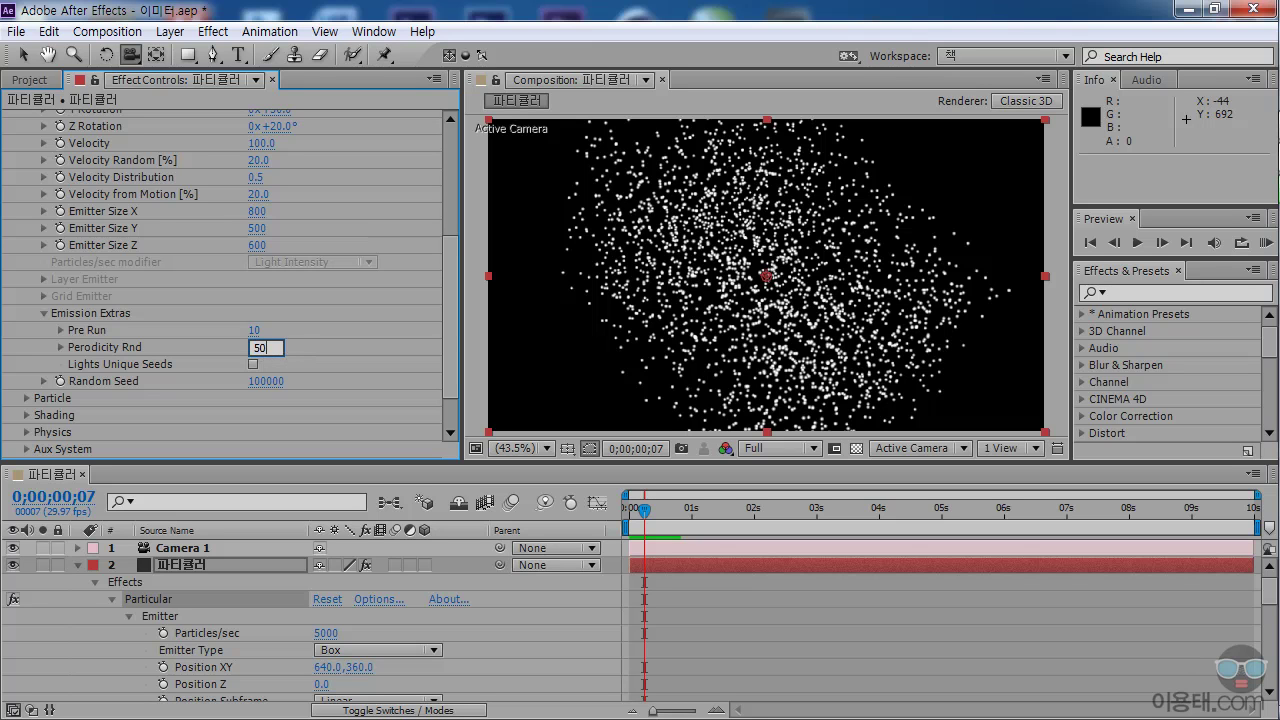
key("Return")
- Switch Perodicity Rnd from 0 to 100 to compare the two extremes of the emission
left_click(260, 348)
type("0")
key("Return")
left_click(262, 348)
type("100")
key("Return")
left_click(262, 348)
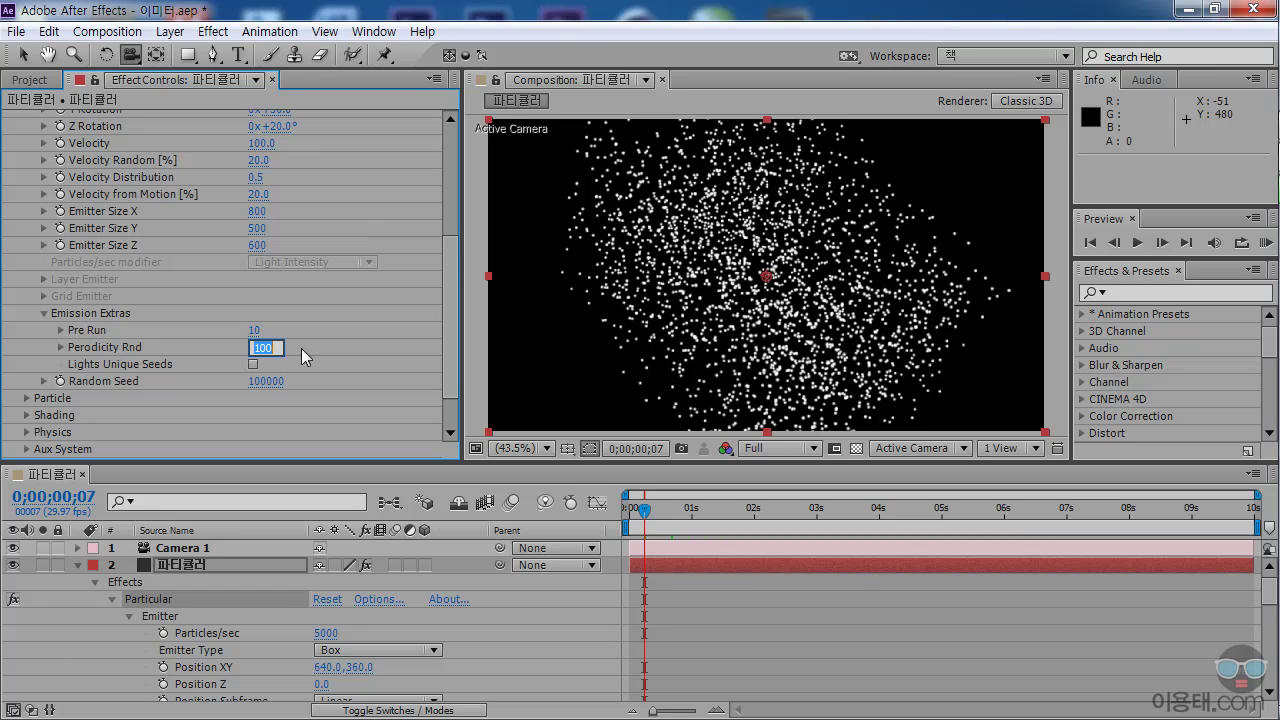
key("Return")
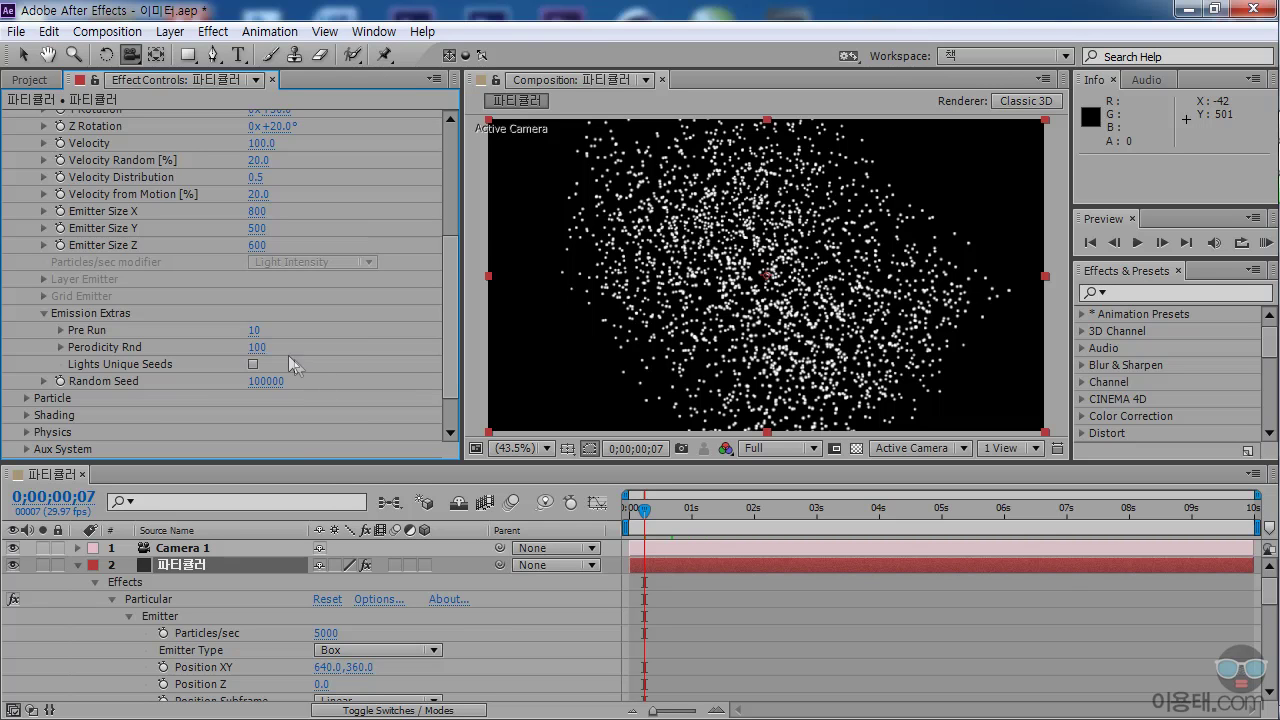
- Reset both Pre Run and Perodicity Rnd to 0 in the Emission Extras
left_click(256, 330)
type("0")
left_click(258, 347)
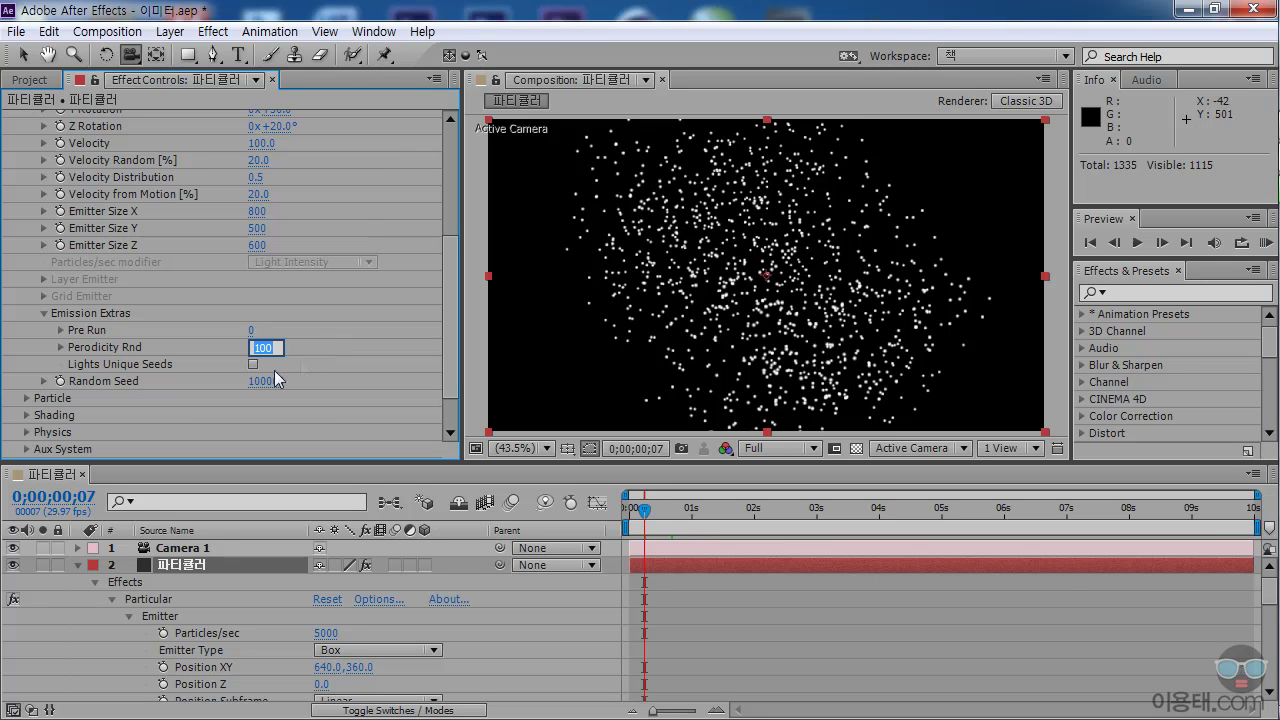
left_click(290, 361)
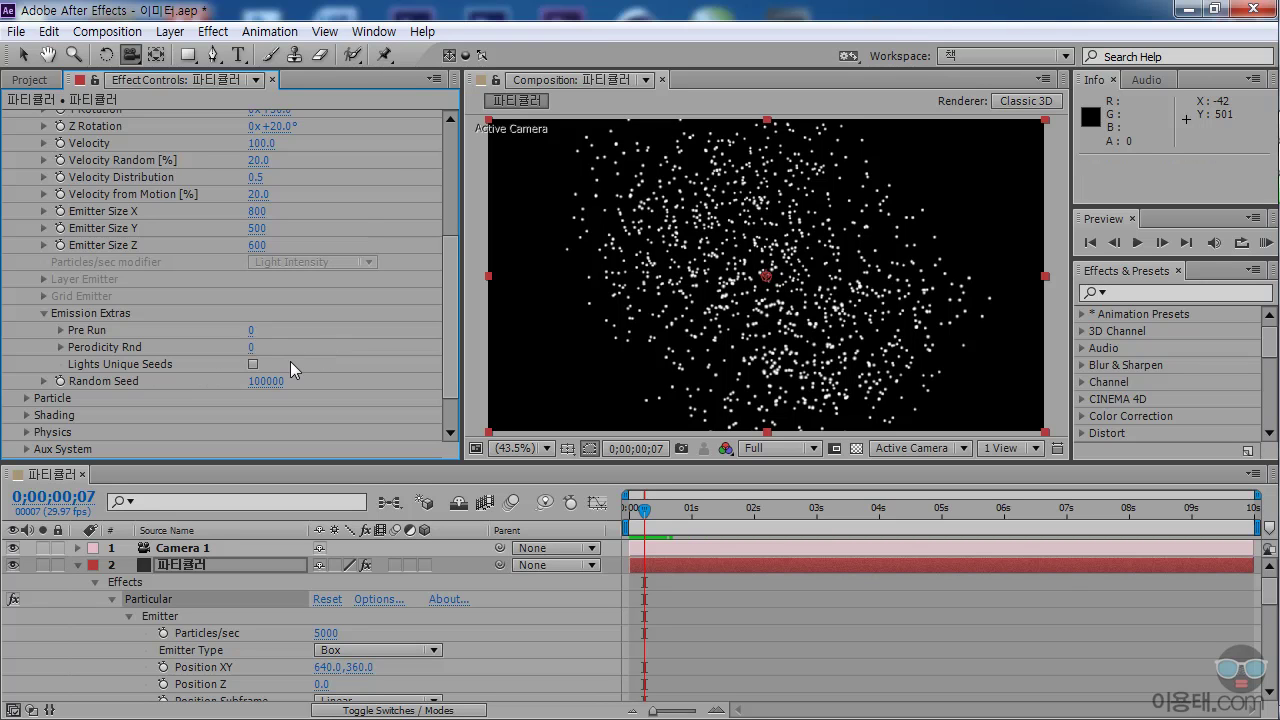
- Collapse and duplicate the particle layer in the timeline, and enlarge the effect settings and composition areas
scroll(444, 333, "down", 2)
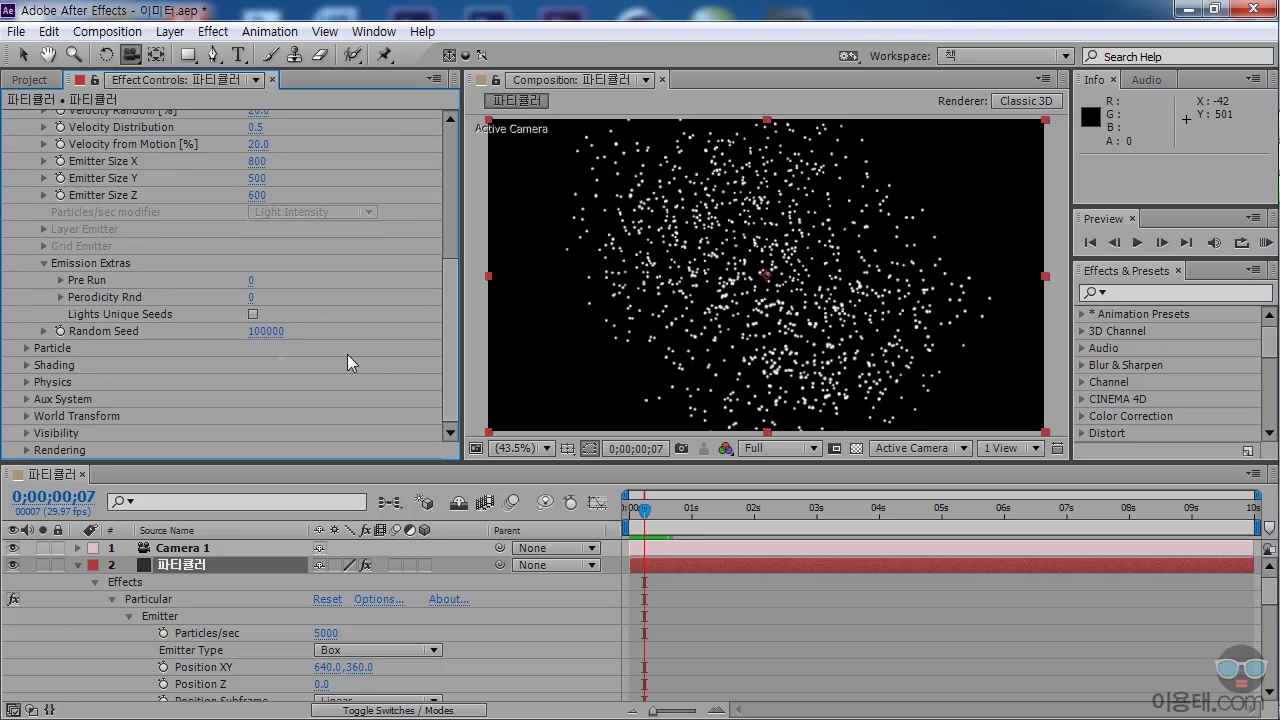
left_click(77, 565)
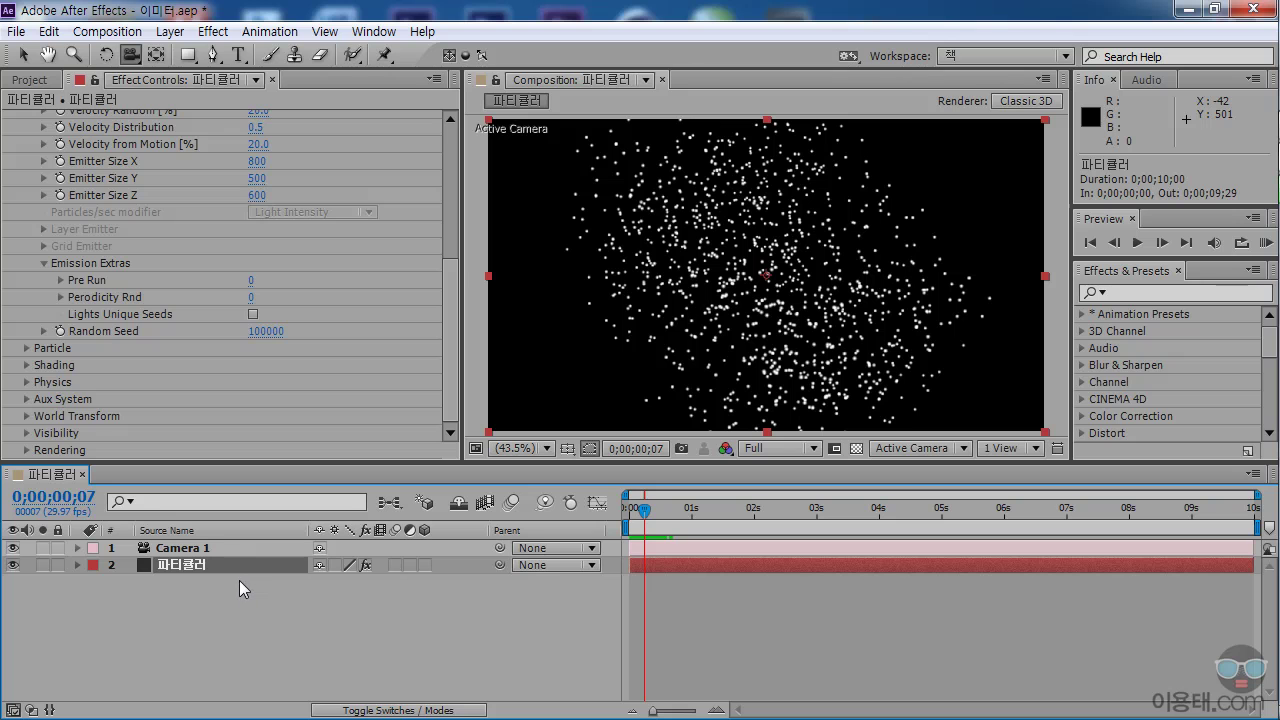
key("ctrl+d")
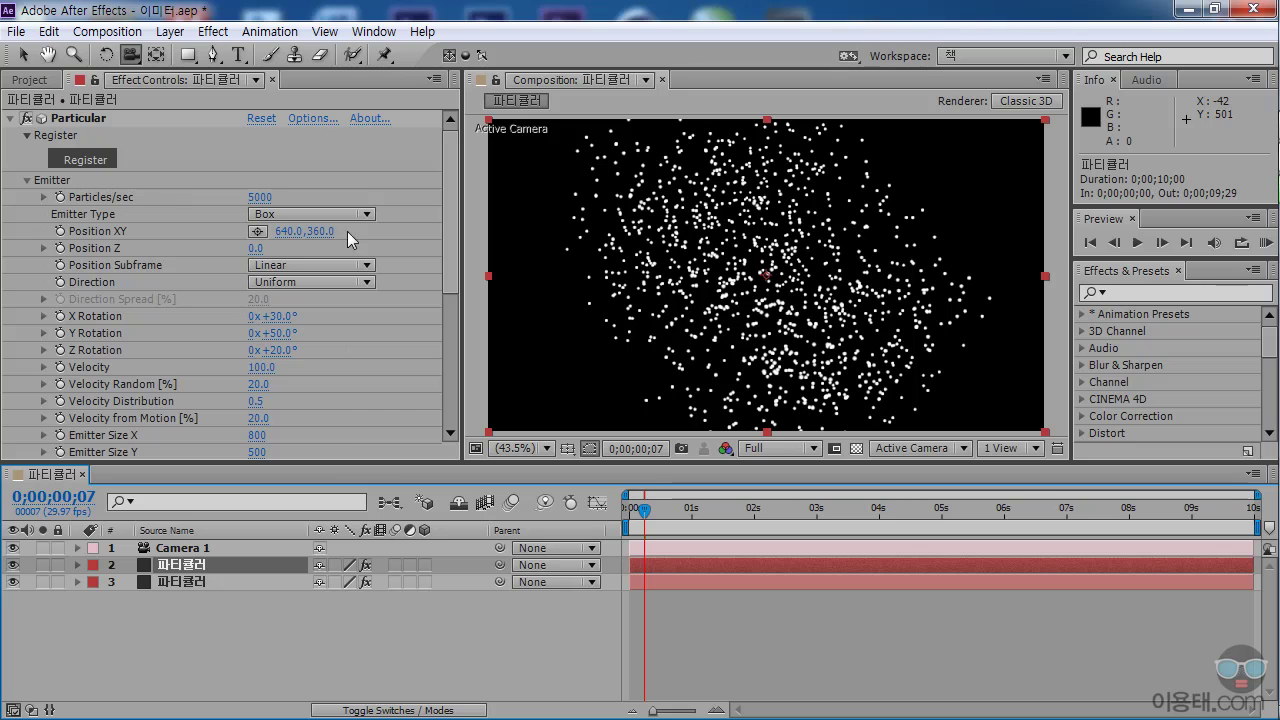
left_click_drag(339, 476, 339, 552)
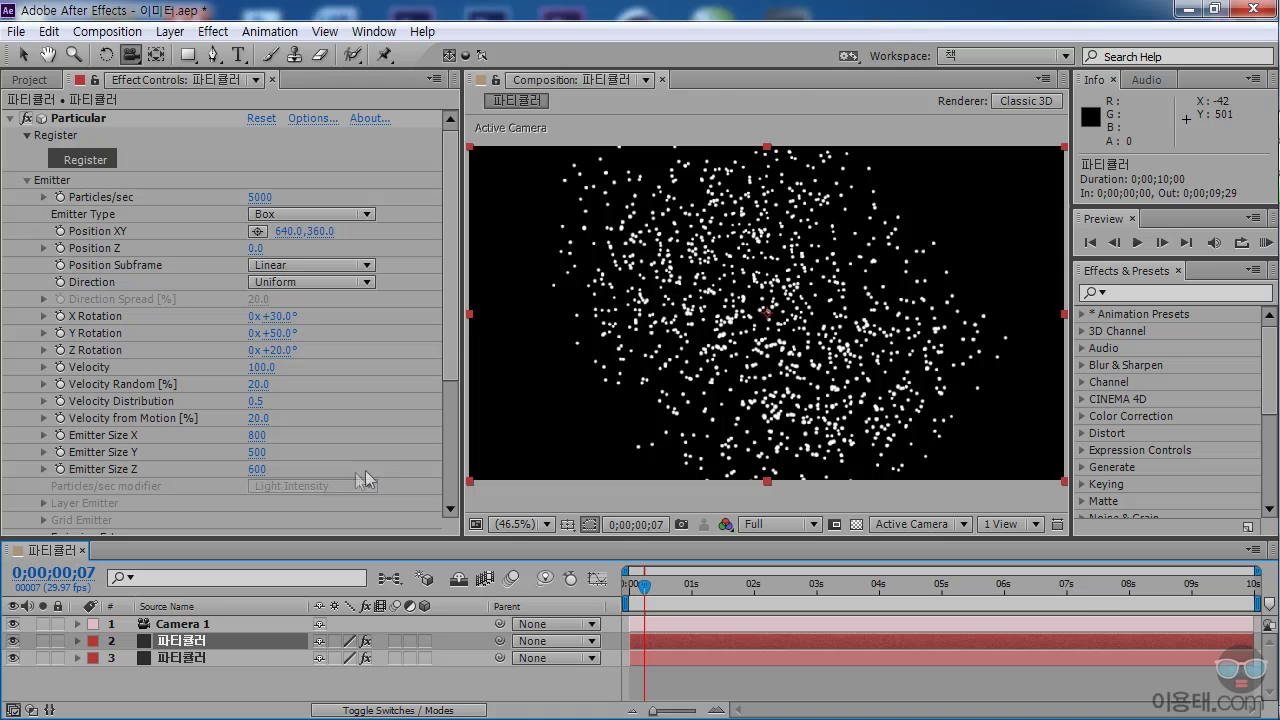
- On the duplicated particle layer, set the emitter's Random Seed to 0
scroll(456, 414, "down", 4)
left_click(268, 463)
type("0")
key("Return")
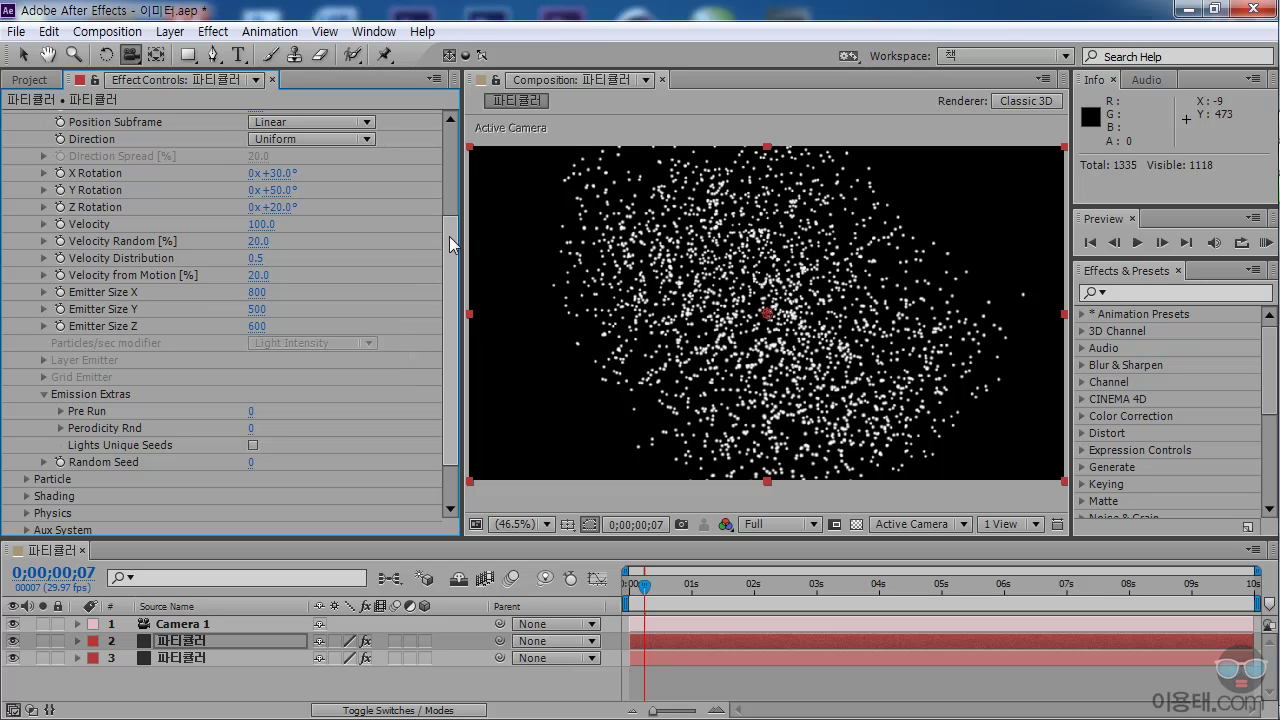
- Expand the duplicate layer's Particle settings and set the particle Color to pure red
left_click(28, 479)
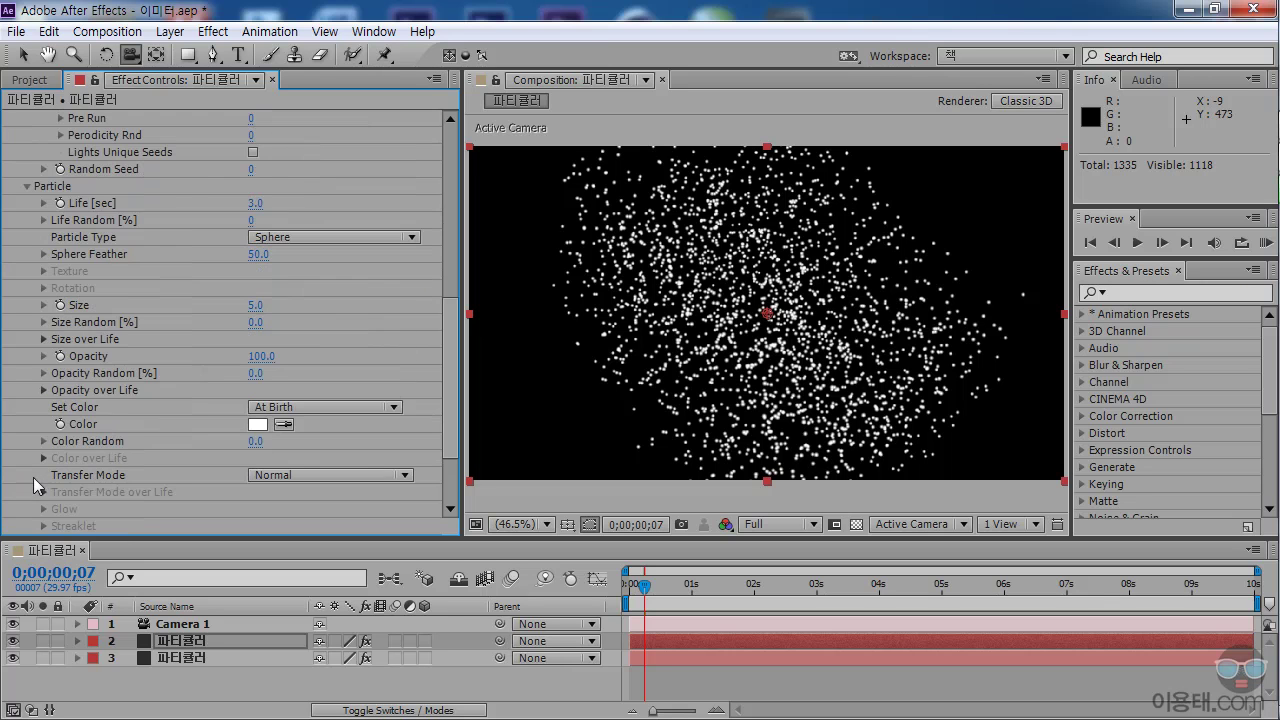
left_click(258, 426)
left_click_drag(311, 433, 411, 372)
left_click(594, 375)
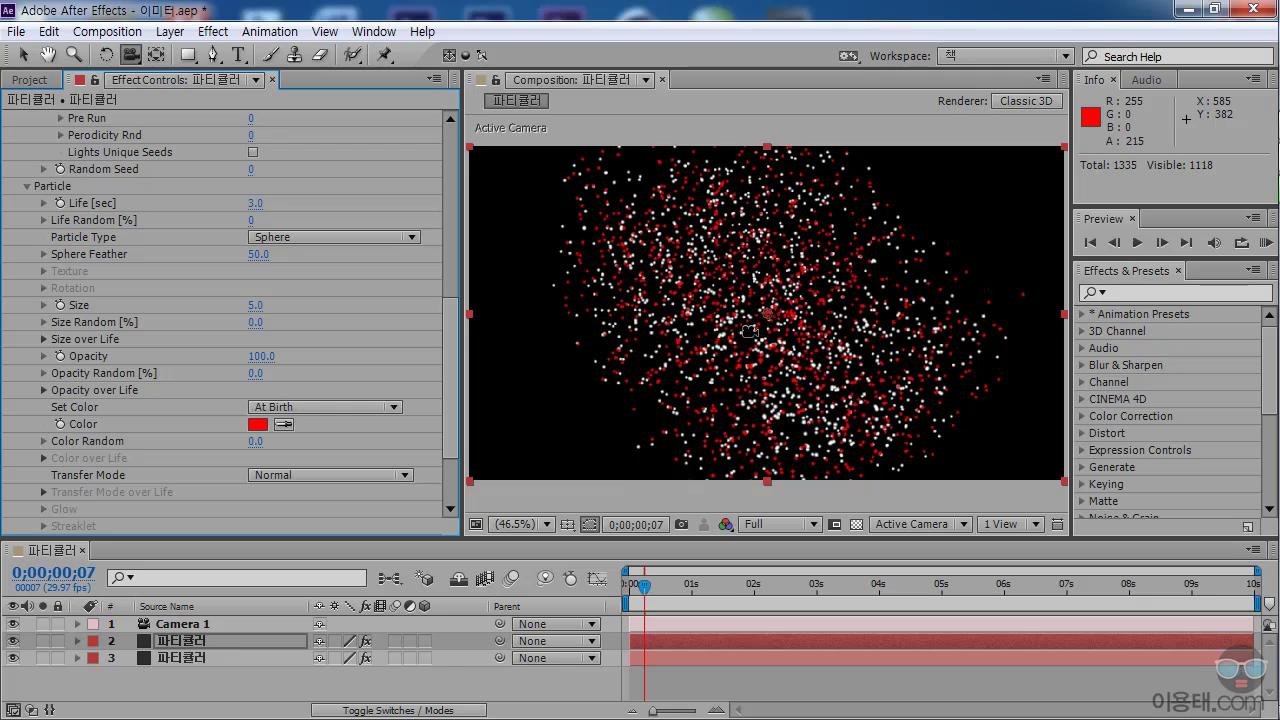
- Scrub to 0;00;02;14 to compare the red and white particles, and review the duplicate's Random Seed setting
left_click_drag(645, 586, 785, 590)
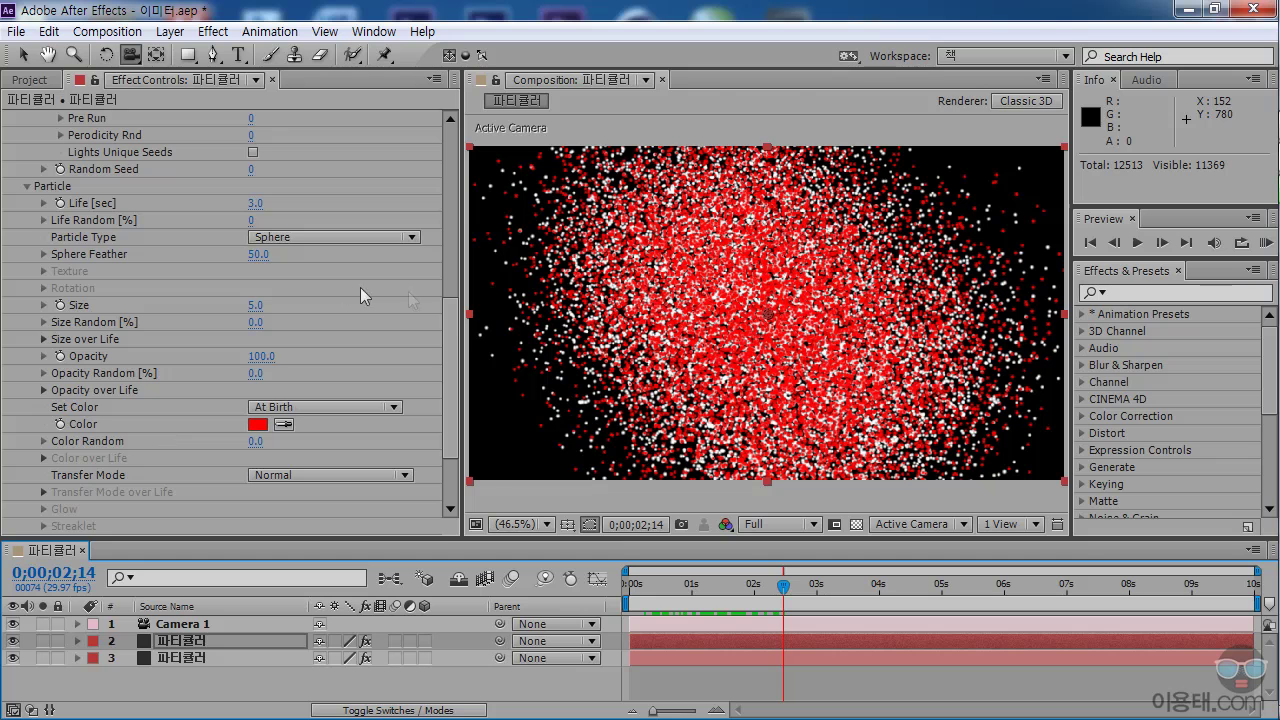
scroll(449, 266, "up", 3)
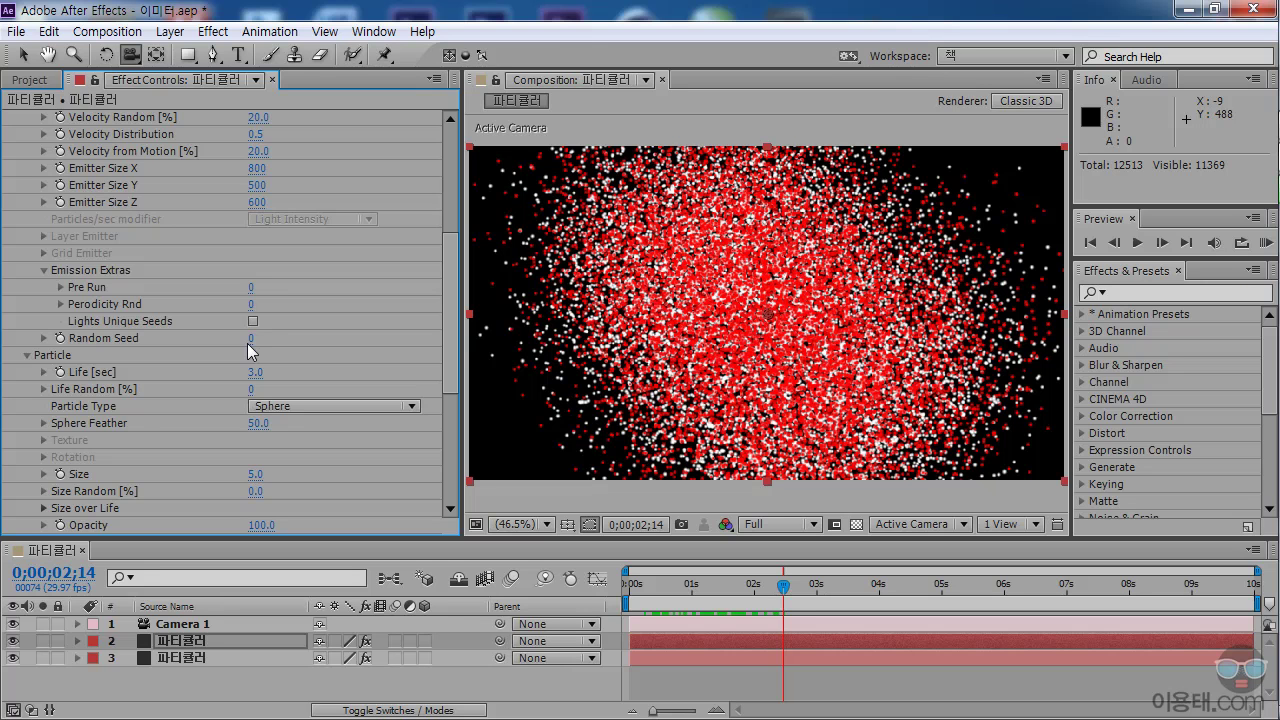
left_click_drag(452, 365, 453, 433)
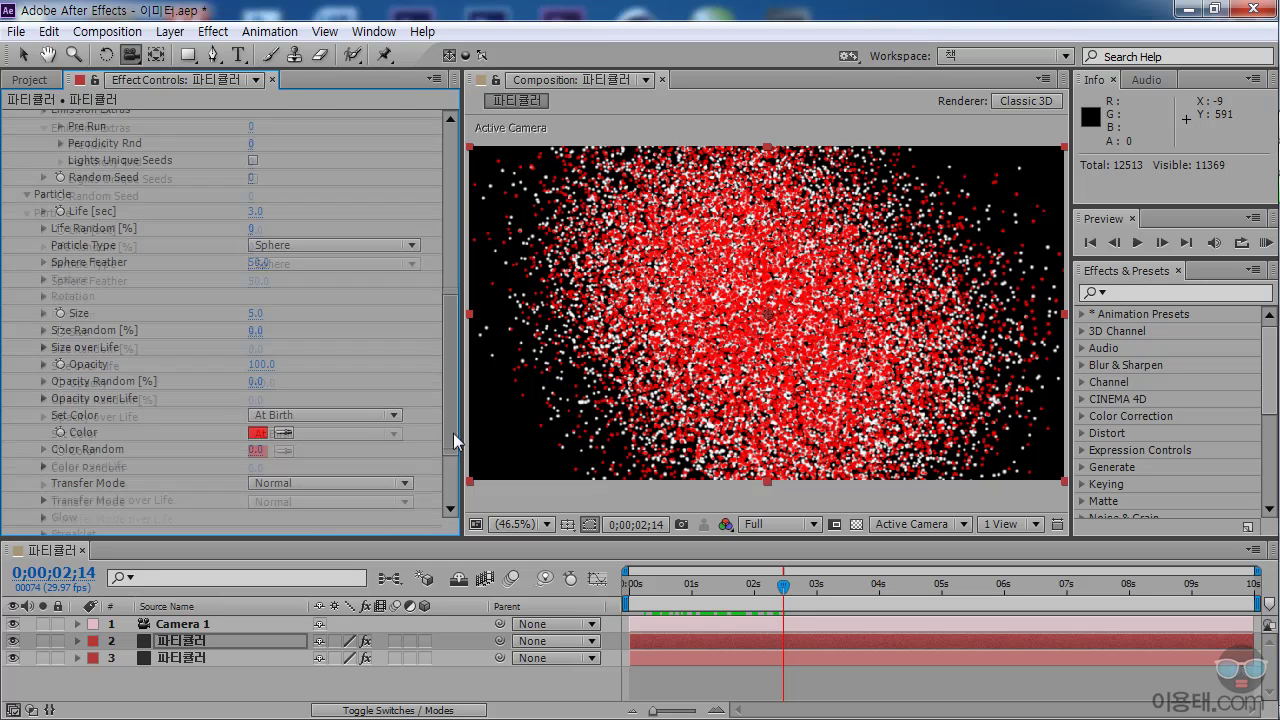
- Delete the duplicated red particle layer
left_click(248, 669)
left_click(192, 642)
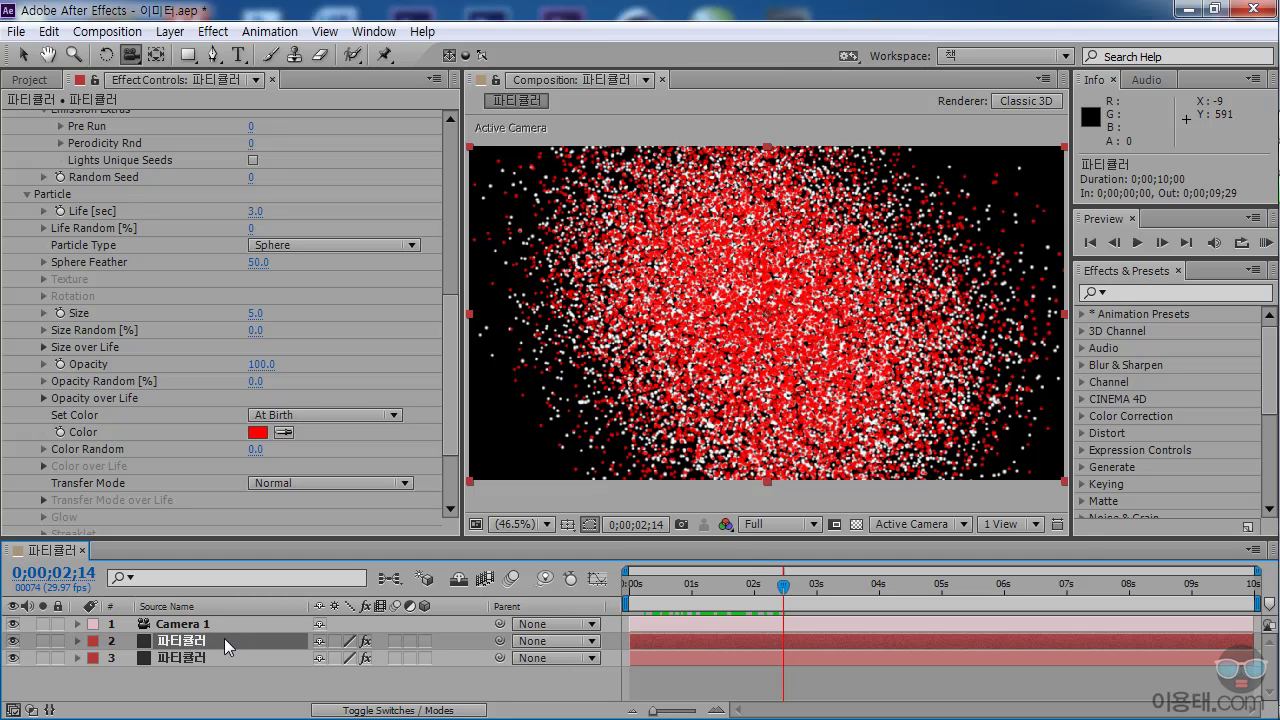
key("Delete")
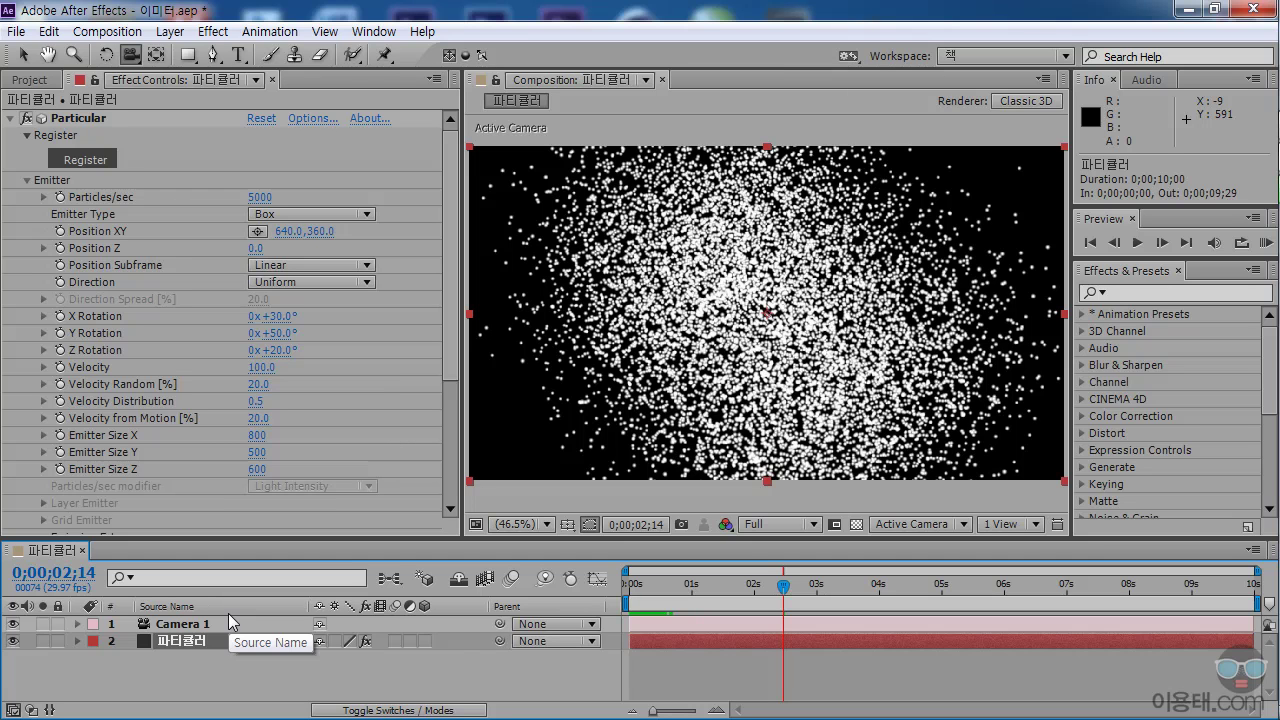
- Set the remaining particle layer's Emitter Type to Sphere and its Direction to Directional
left_click(453, 312)
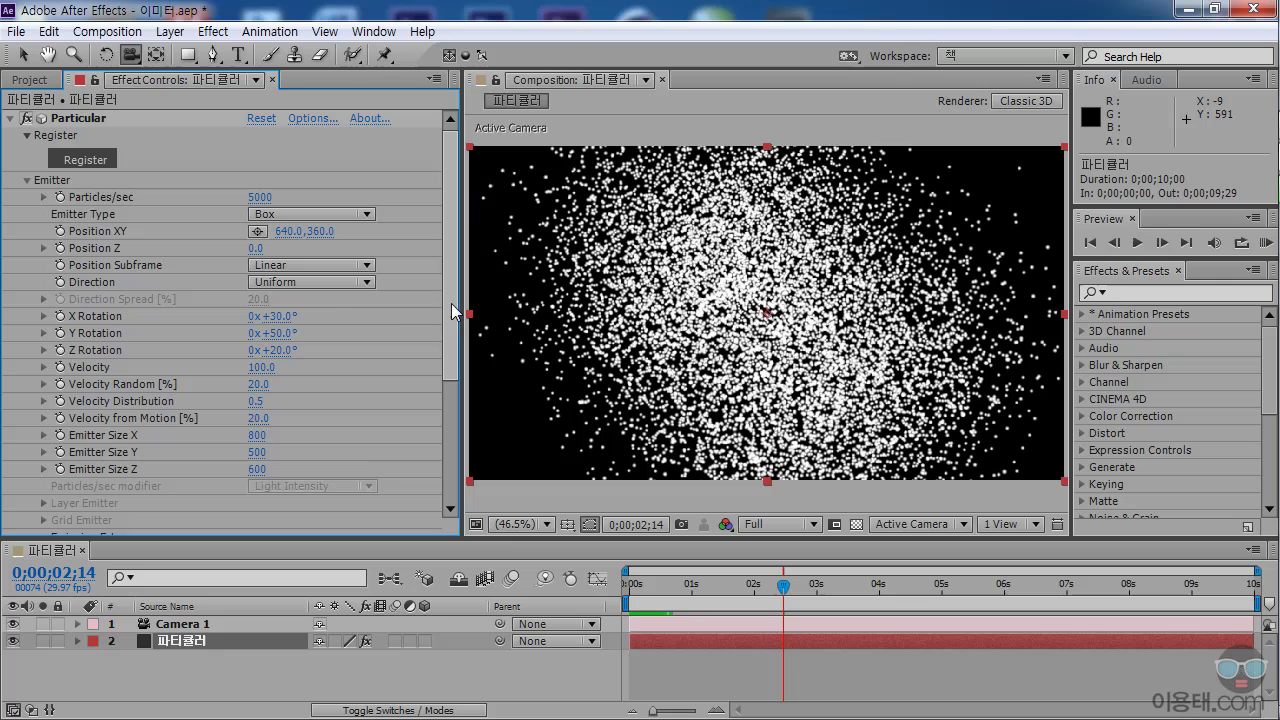
left_click(318, 216)
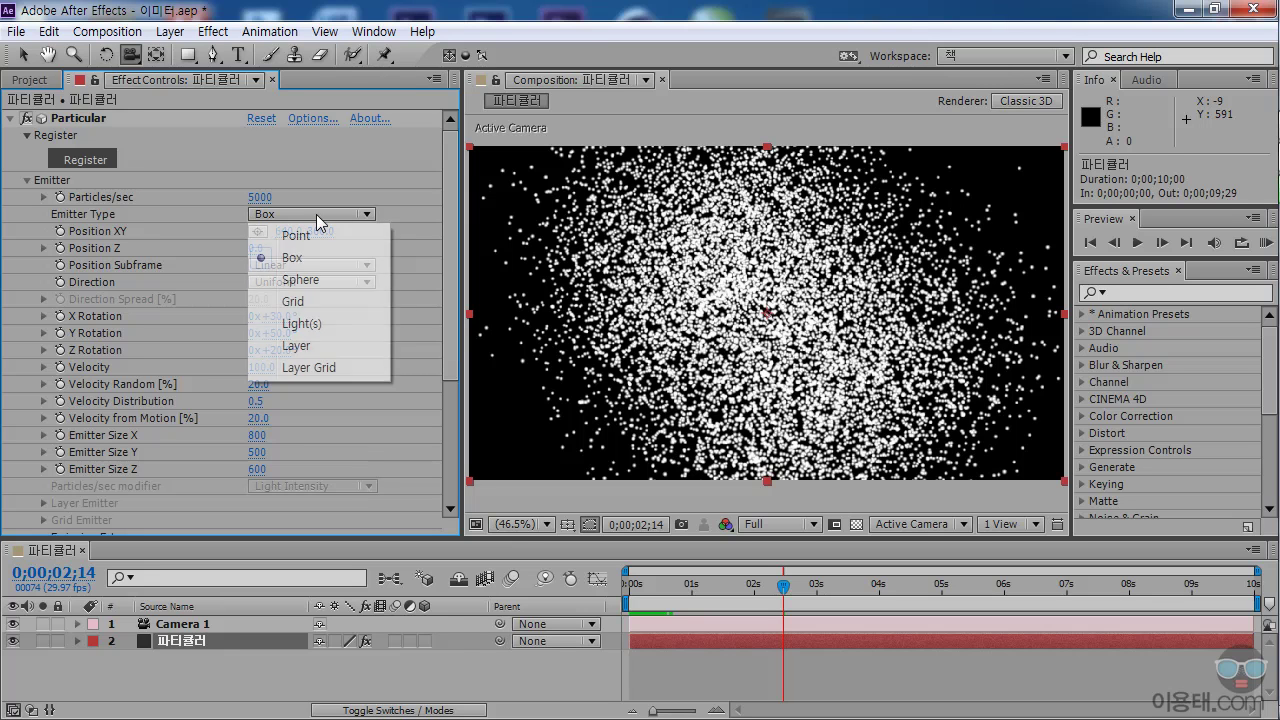
left_click(327, 281)
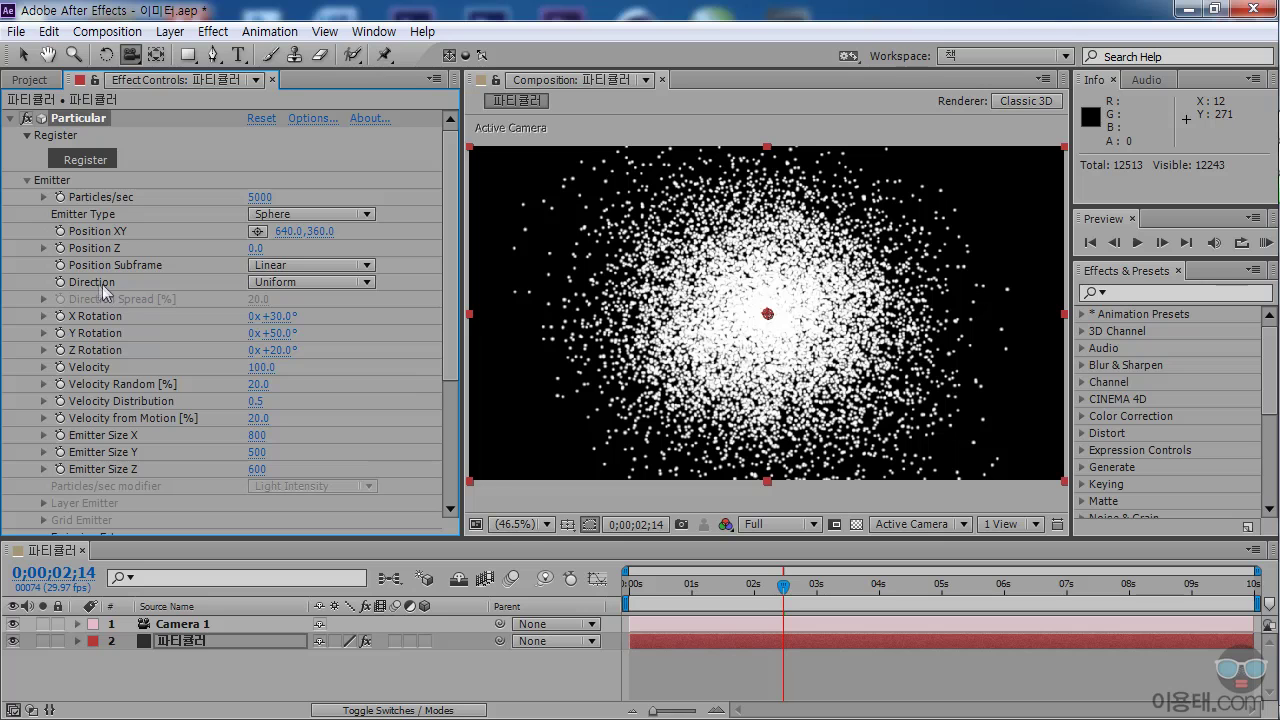
left_click(296, 283)
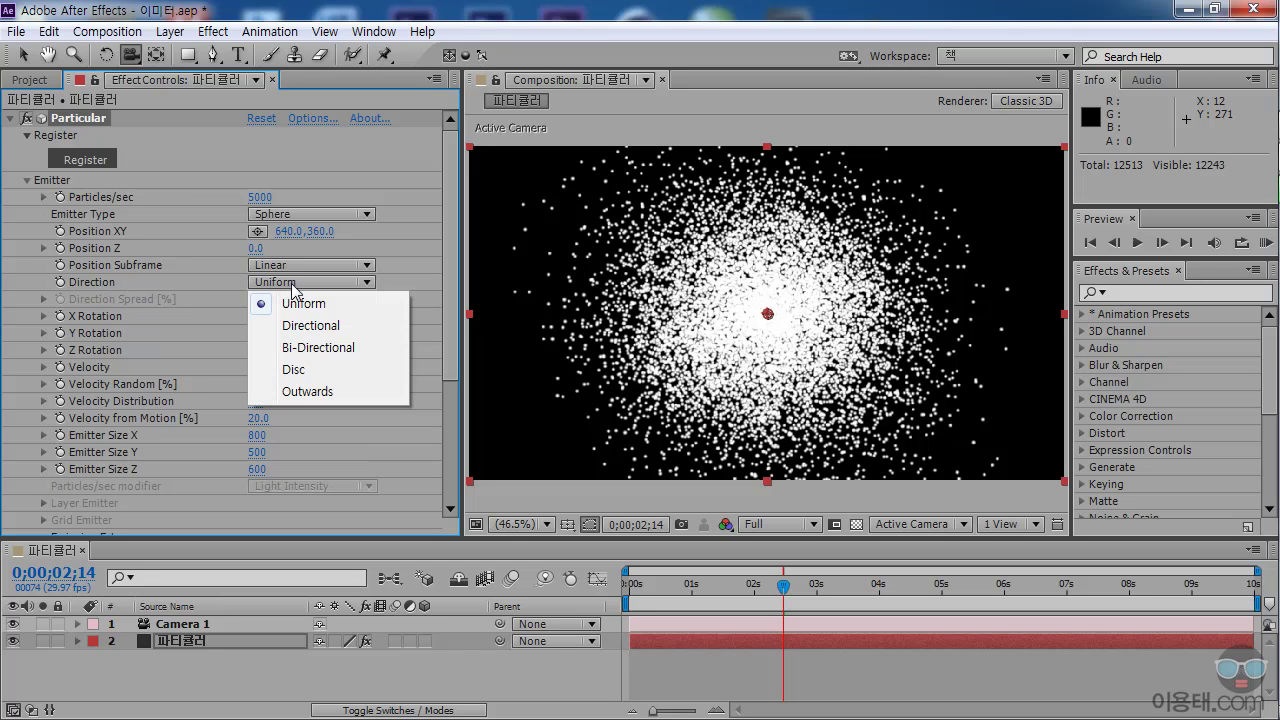
left_click(345, 327)
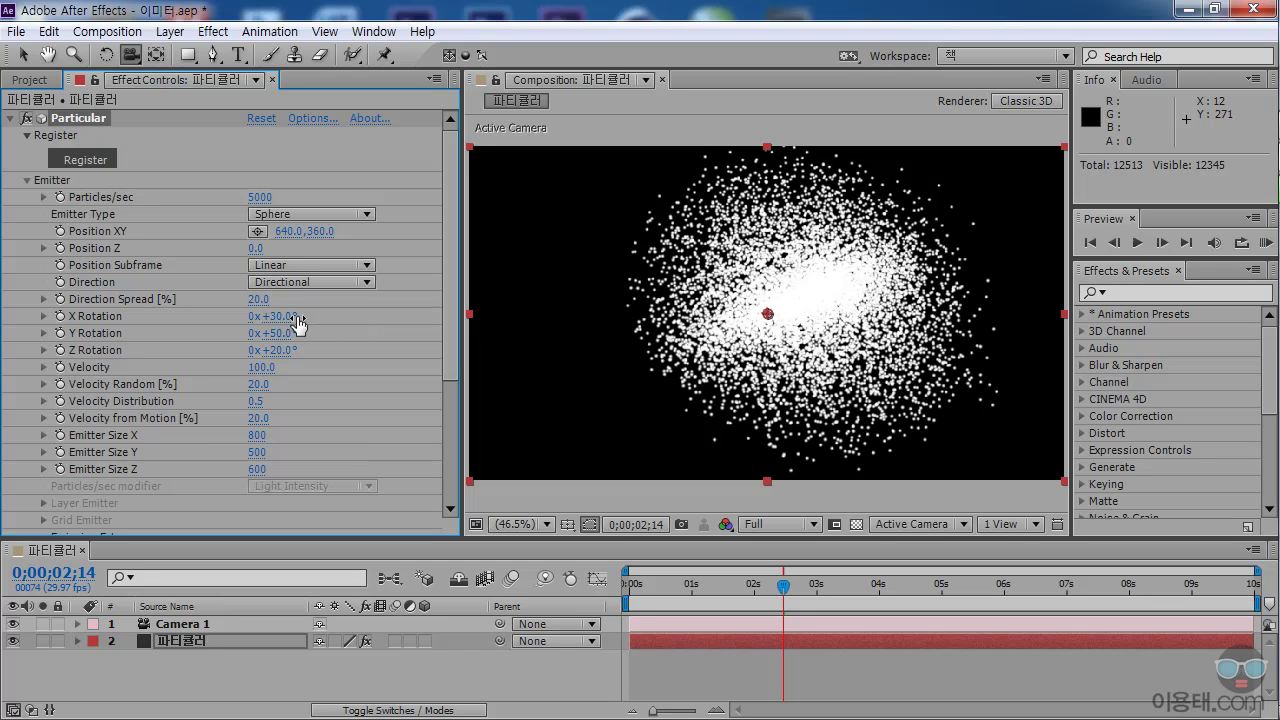
- Try a Direction Spread of 100%, scrub to 0;00;01;06 to check the particles, and undo the change
left_click(258, 299)
type("100")
key("Return")
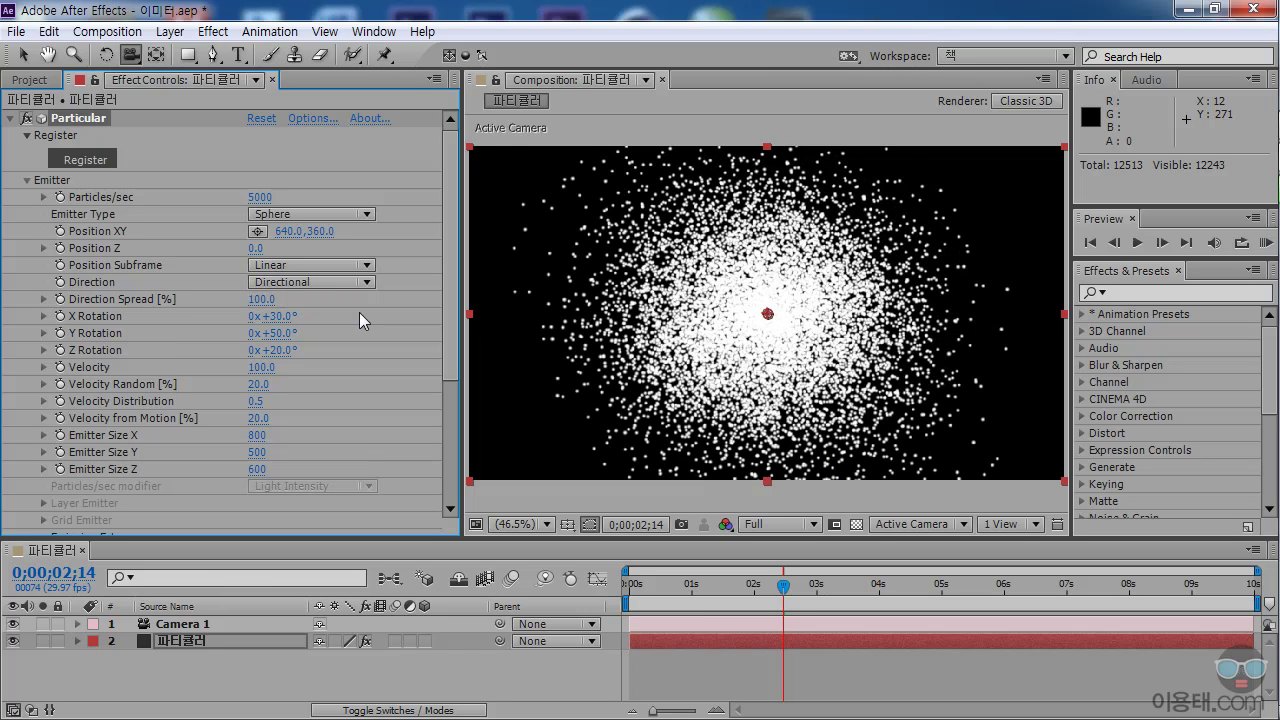
left_click_drag(644, 586, 706, 594)
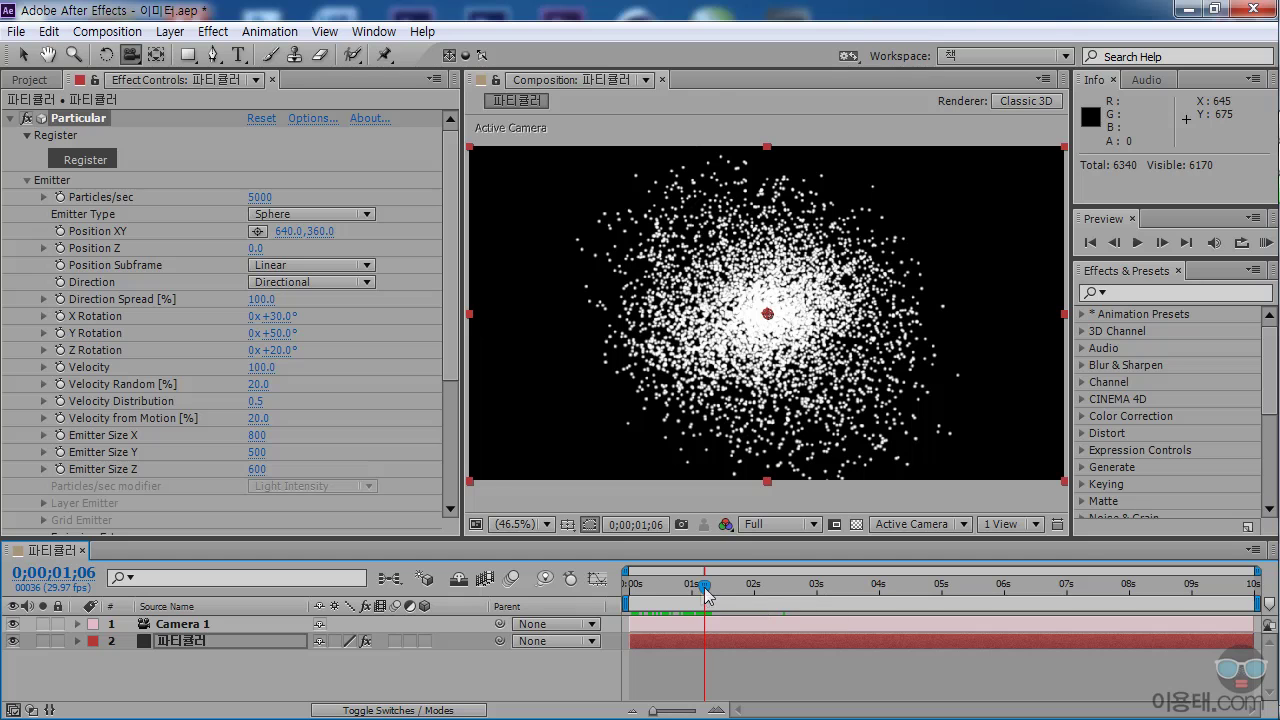
left_click(343, 302)
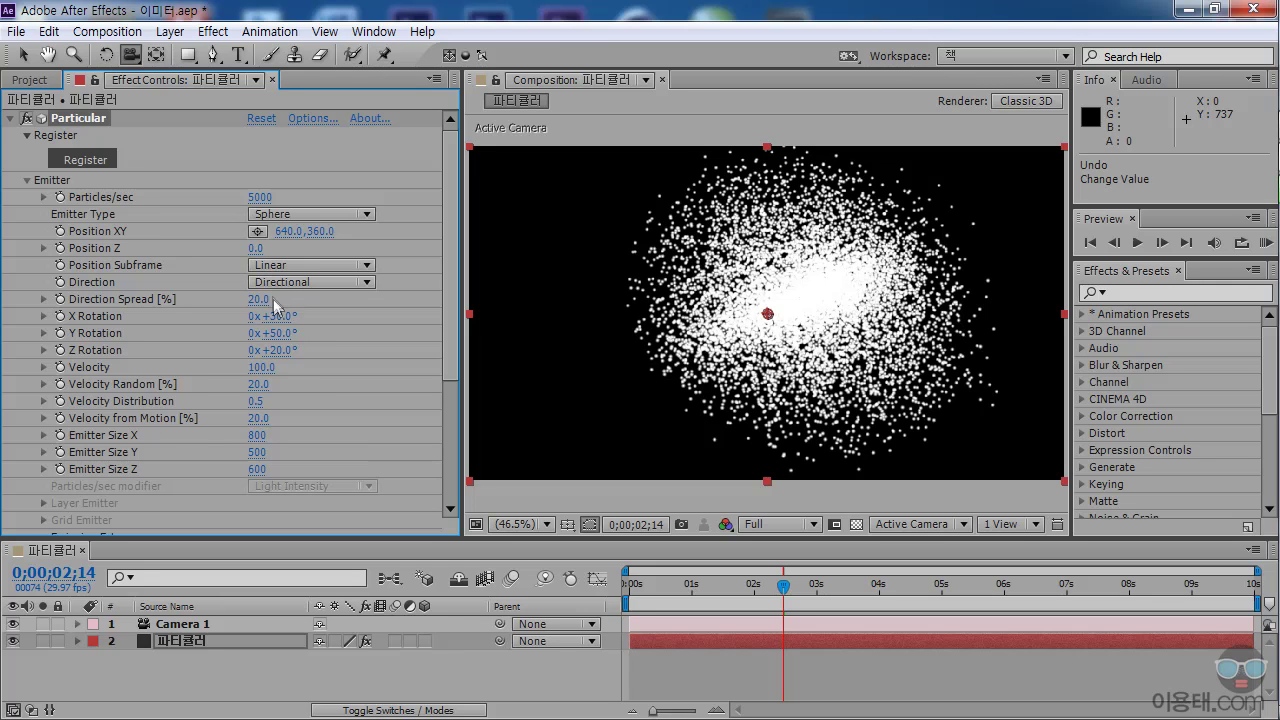
left_click(262, 384)
left_click(303, 381)
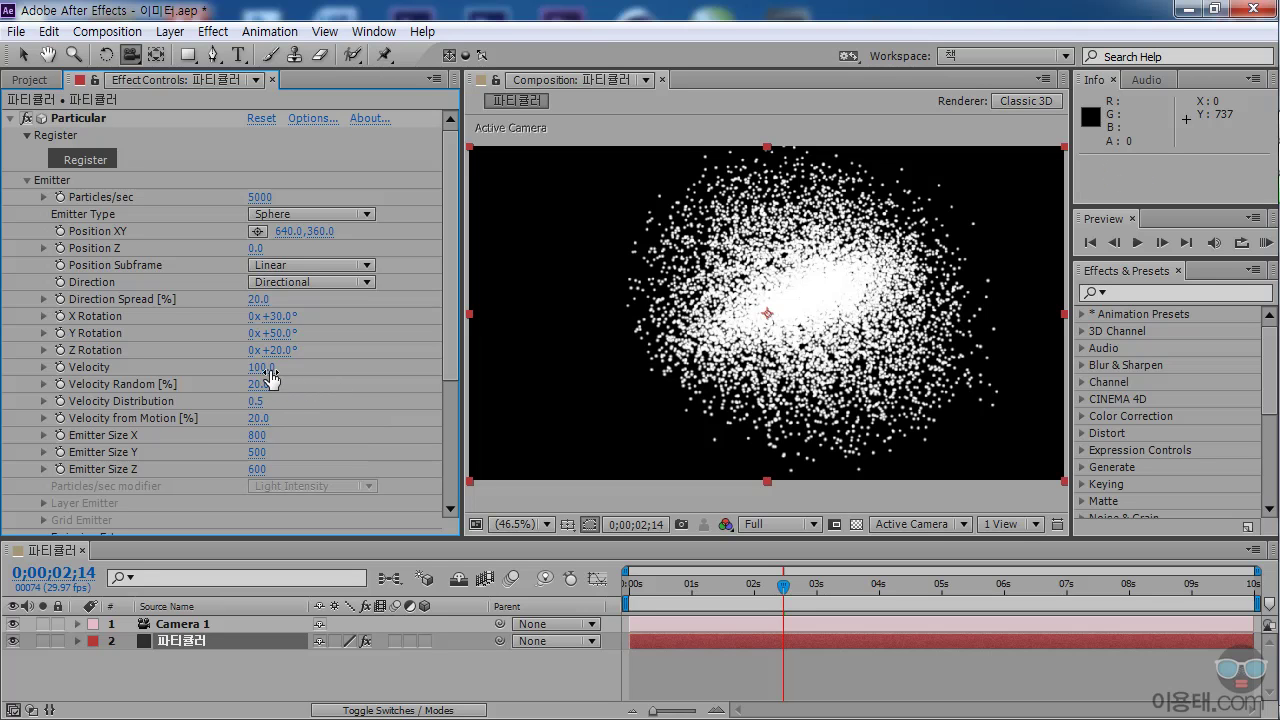
- Set the emitter's Velocity to 350 and scrub from the start to 0;00;02;18 to check the particle motion
left_click(266, 369)
type("350")
key("Return")
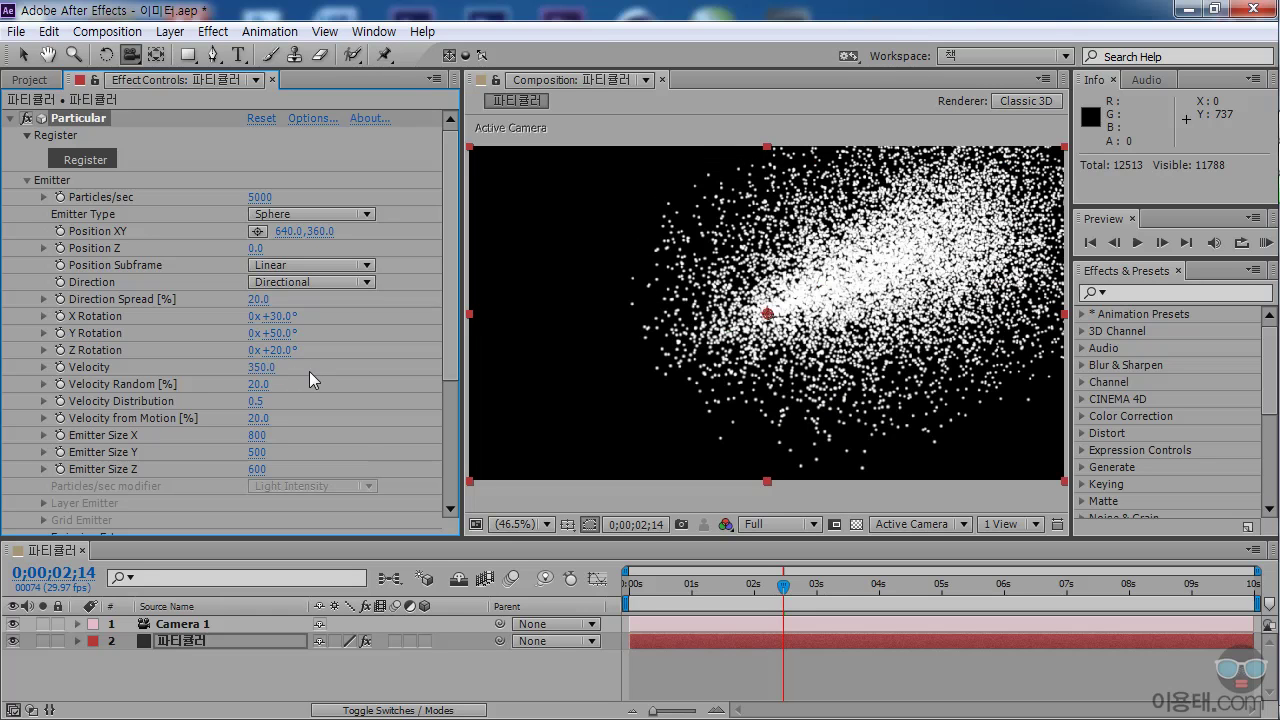
left_click_drag(648, 588, 792, 588)
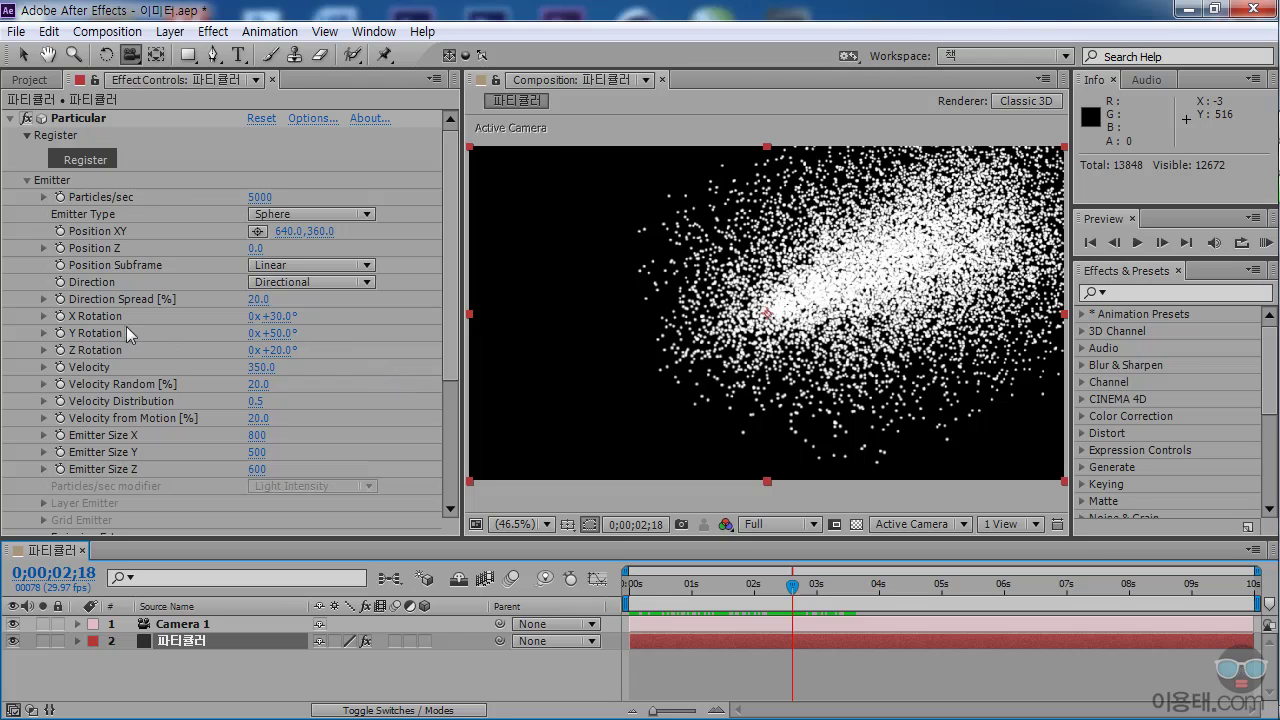
- Set X Rotation to 0° and Y Rotation to -65°, then scrub to 0;00;01;26 to check the emission direction
mouse_move(296, 316)
left_mouse_down()
mouse_move(262, 316)
mouse_move(290, 345)
mouse_move(176, 339)
left_mouse_up()
left_click(278, 316)
type("0")
key("Return")
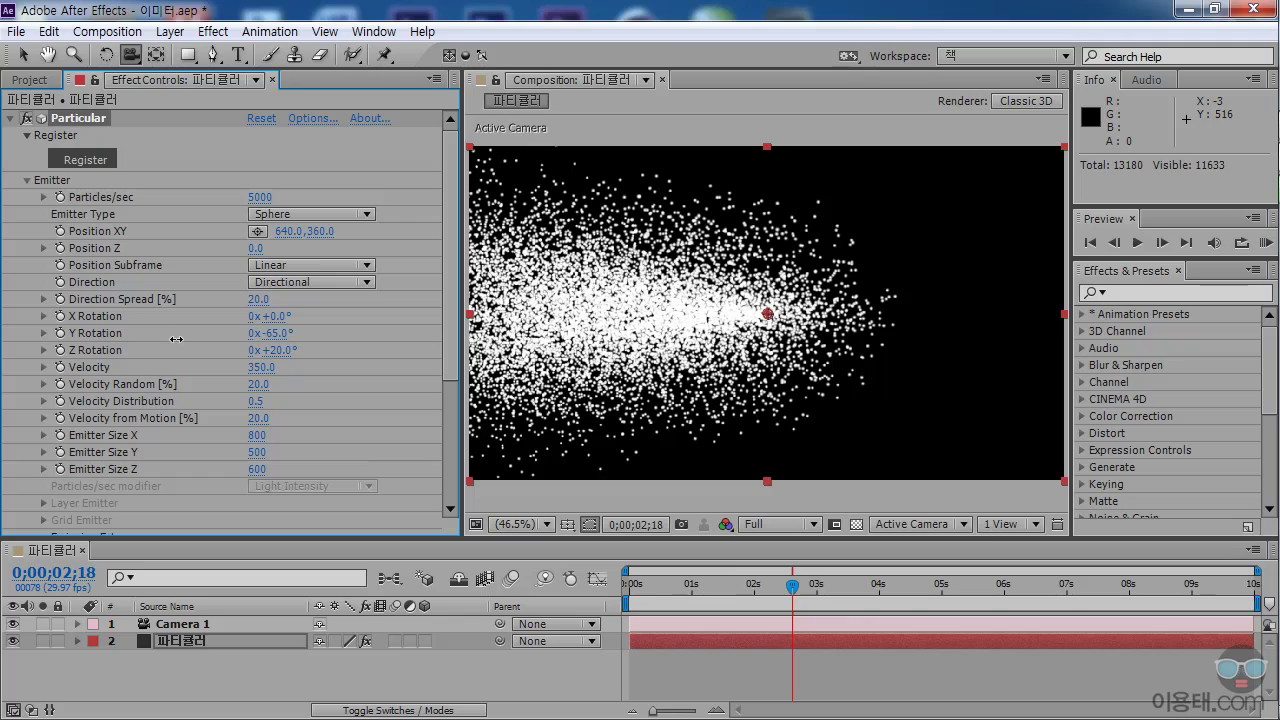
left_click_drag(792, 587, 746, 563)
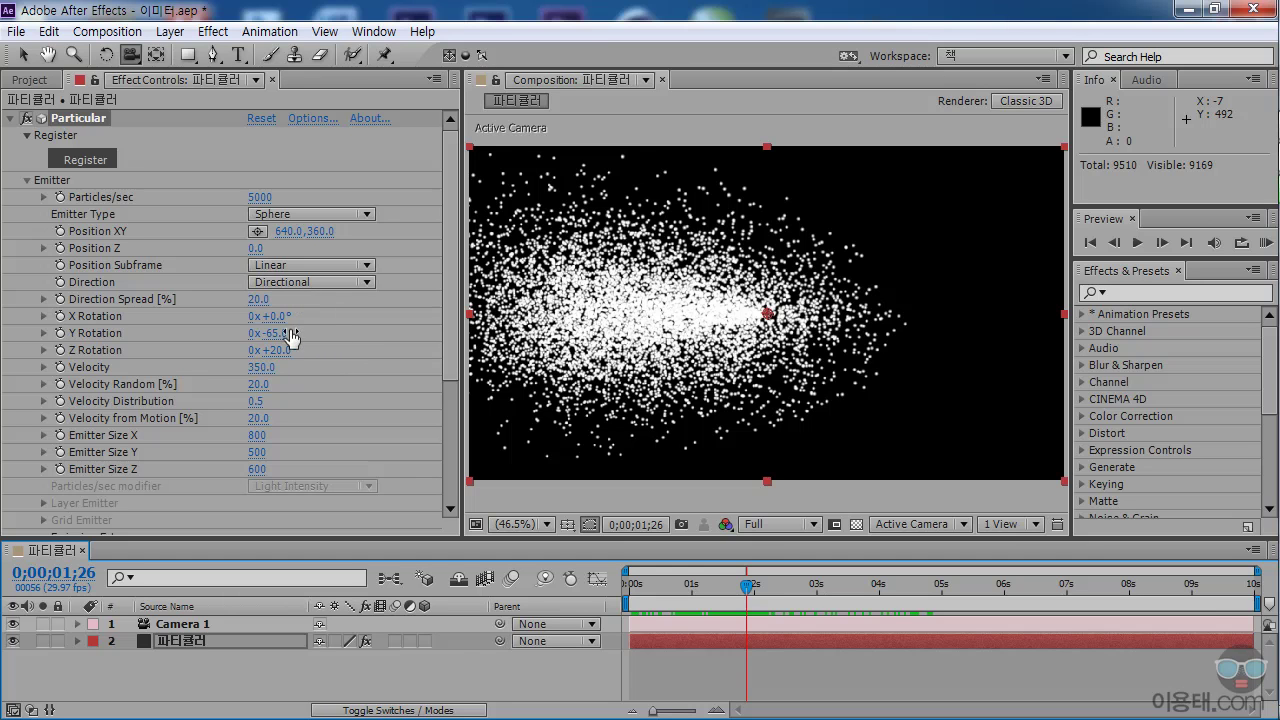
- Set Y Rotation to 41° and Direction Spread to 0%, and check the particles at 0;00;00;14
left_click_drag(296, 342, 399, 340)
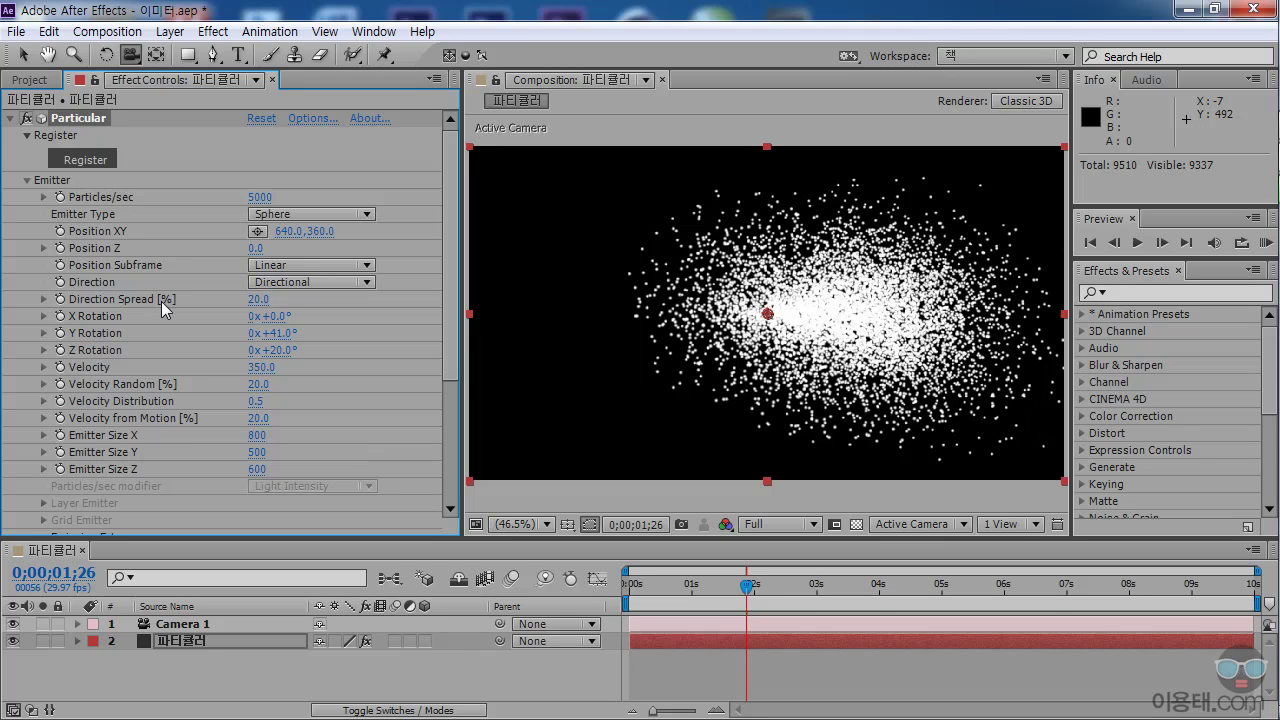
left_click(259, 299)
type("0")
key("Return")
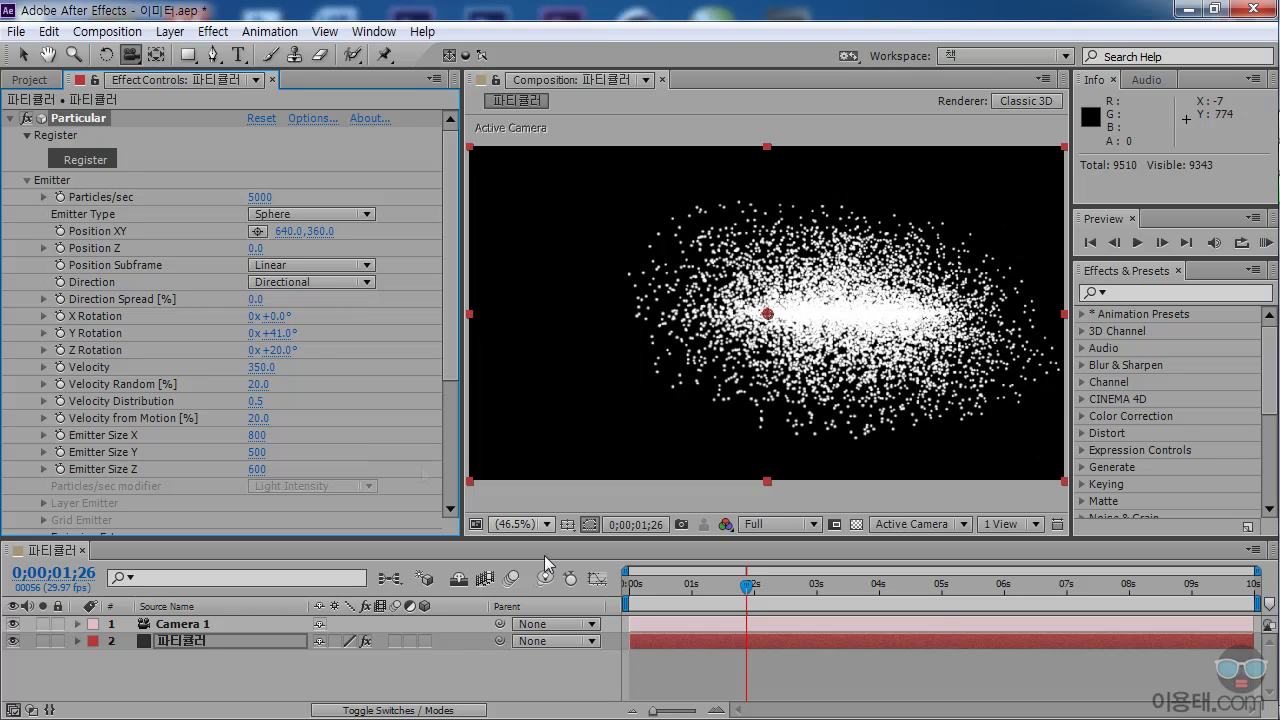
left_click(658, 586)
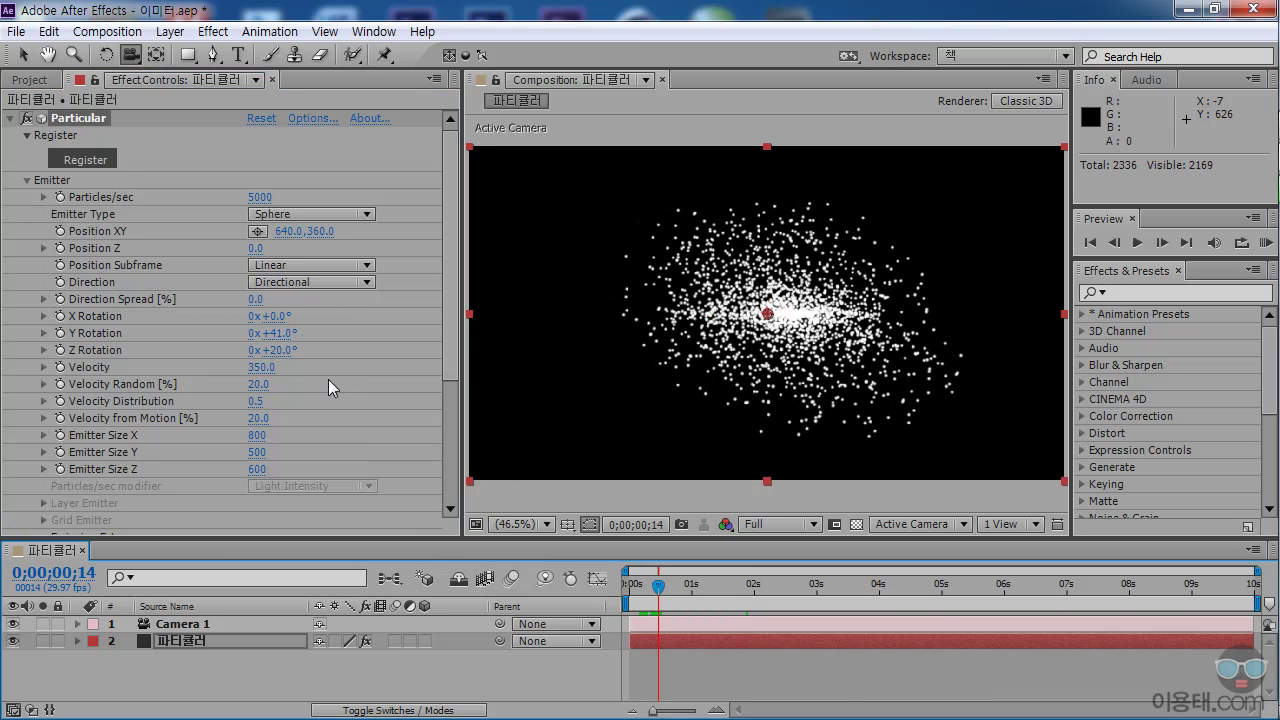
- Set Y Rotation and Z Rotation to 0° and scrub to 0;00;02;23 to check the straight emission
left_click(275, 333)
type("0")
key("Return")
left_click(283, 350)
type("0")
key("Return")
left_click_drag(658, 588, 806, 598)
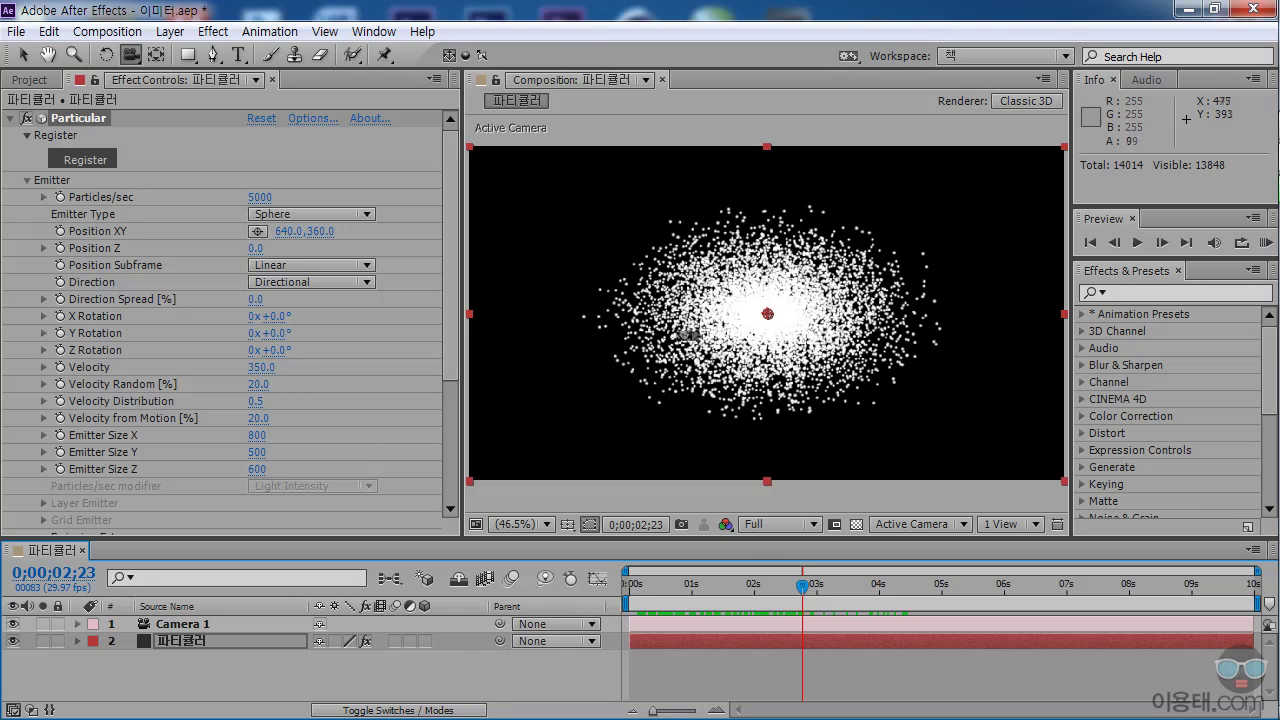
- Set Direction Spread to 100% and the X, Y and Z Rotation to 33°, 55° and 63°, scrubbing to 0;00;01;13 to check
left_click(264, 301)
type("100")
key("Return")
mouse_move(650, 588)
left_mouse_down()
mouse_move(627, 588)
mouse_move(903, 591)
mouse_move(639, 590)
left_mouse_up()
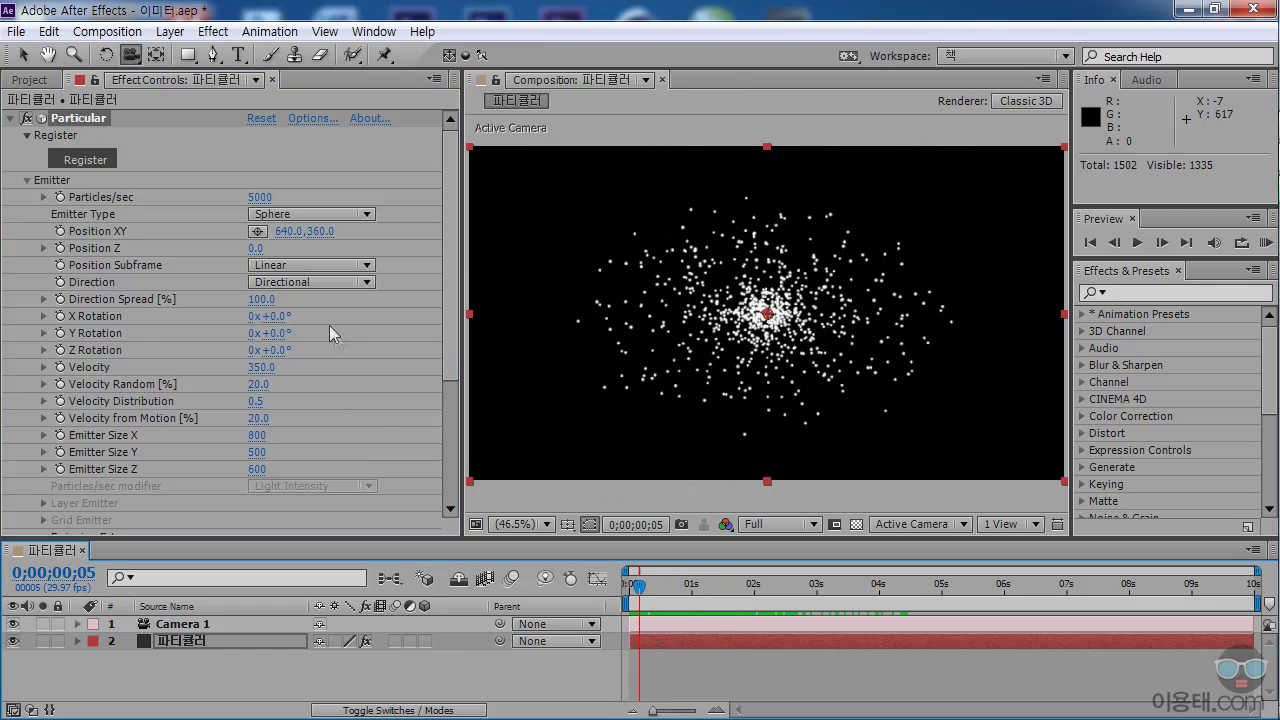
left_click_drag(276, 318, 358, 354)
left_click_drag(640, 592, 718, 586)
- Set Direction Spread to 0% and scrub from the start to 0;00;02;01 to see the rotated emission without spread
left_click(262, 299)
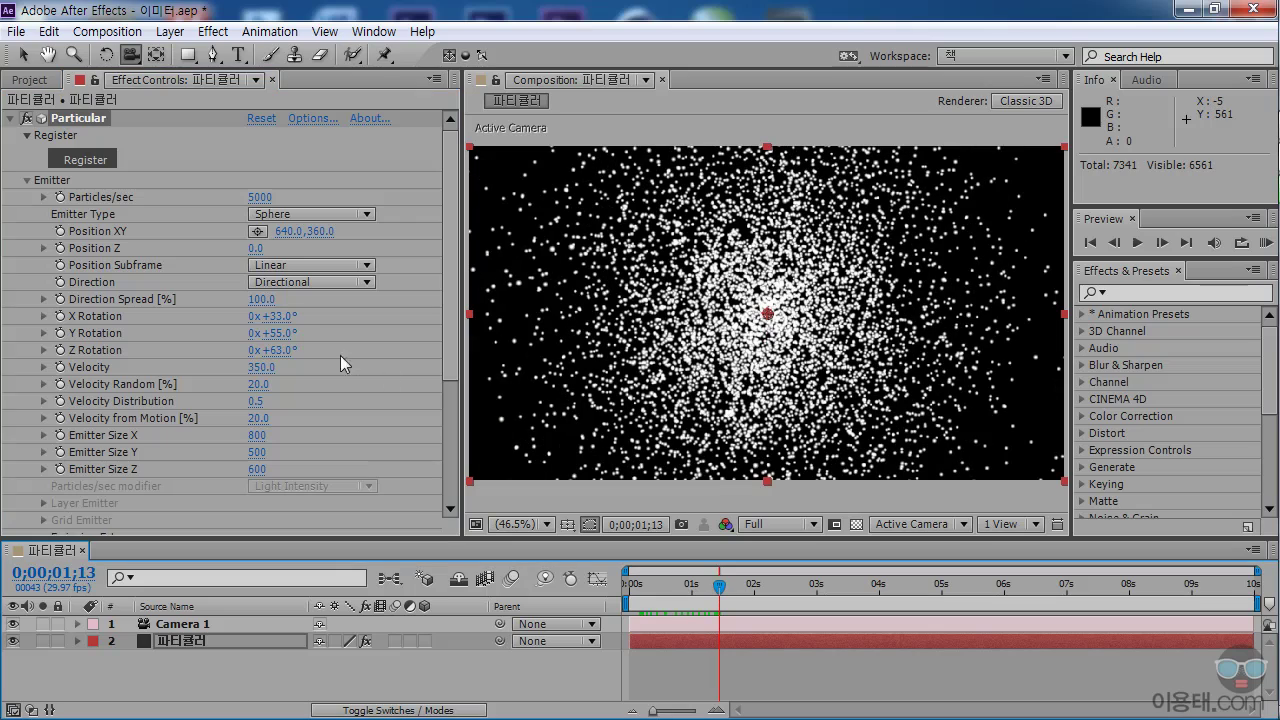
type("0")
key("Return")
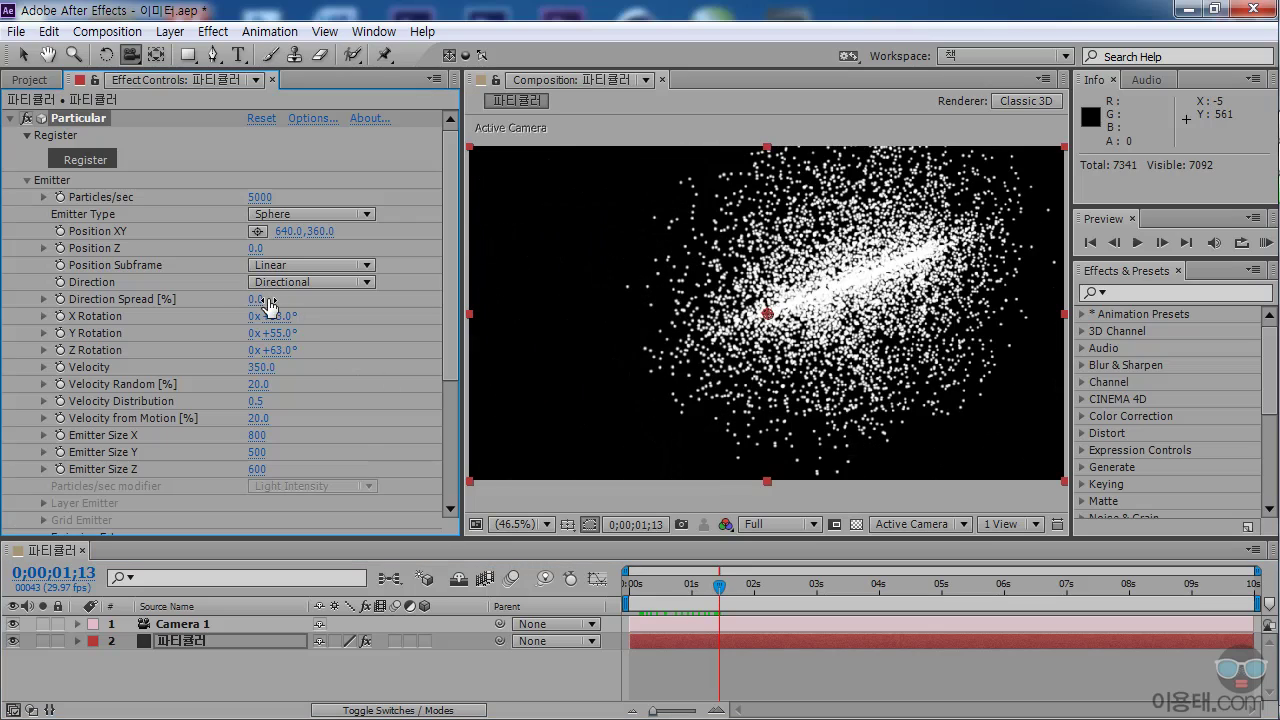
left_click(632, 581)
left_click_drag(632, 581, 758, 591)
- Raise Direction Spread to 52% and scrub to 0;00;02;10 to compare the spread of the particles
left_click_drag(257, 299, 315, 303)
left_click_drag(318, 302, 332, 302)
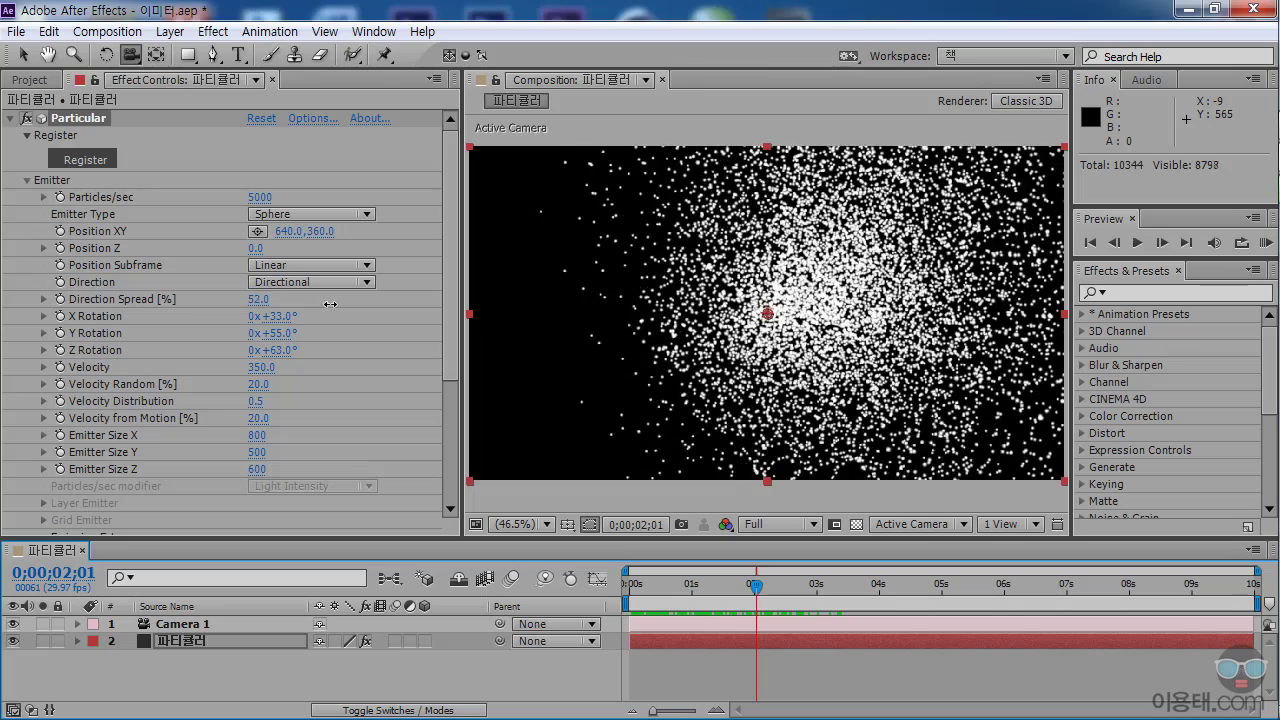
left_click_drag(645, 586, 775, 592)
- Set Direction Spread to 100% and scrub to 0;00;02;09 to check the particles
left_click(258, 299)
type("100")
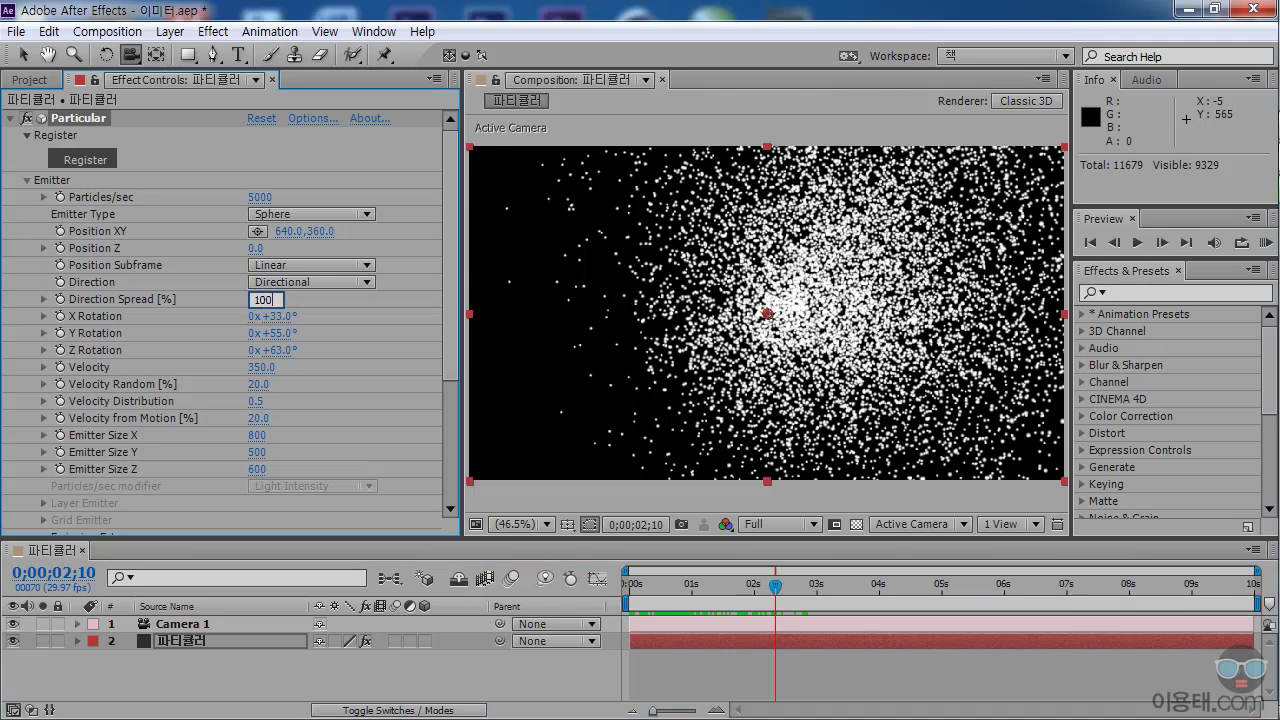
key("Return")
left_click_drag(650, 588, 773, 595)
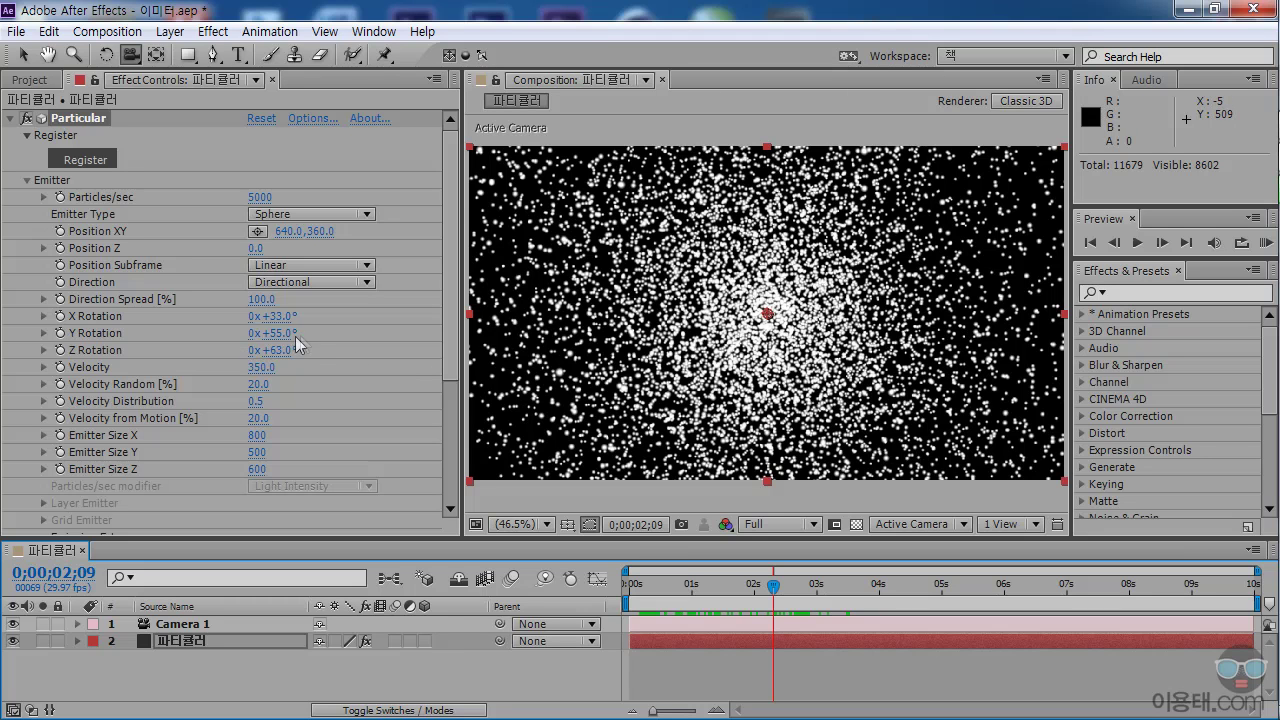
- Set the emitter's Direction Spread to 20%
left_click(264, 299)
type("20")
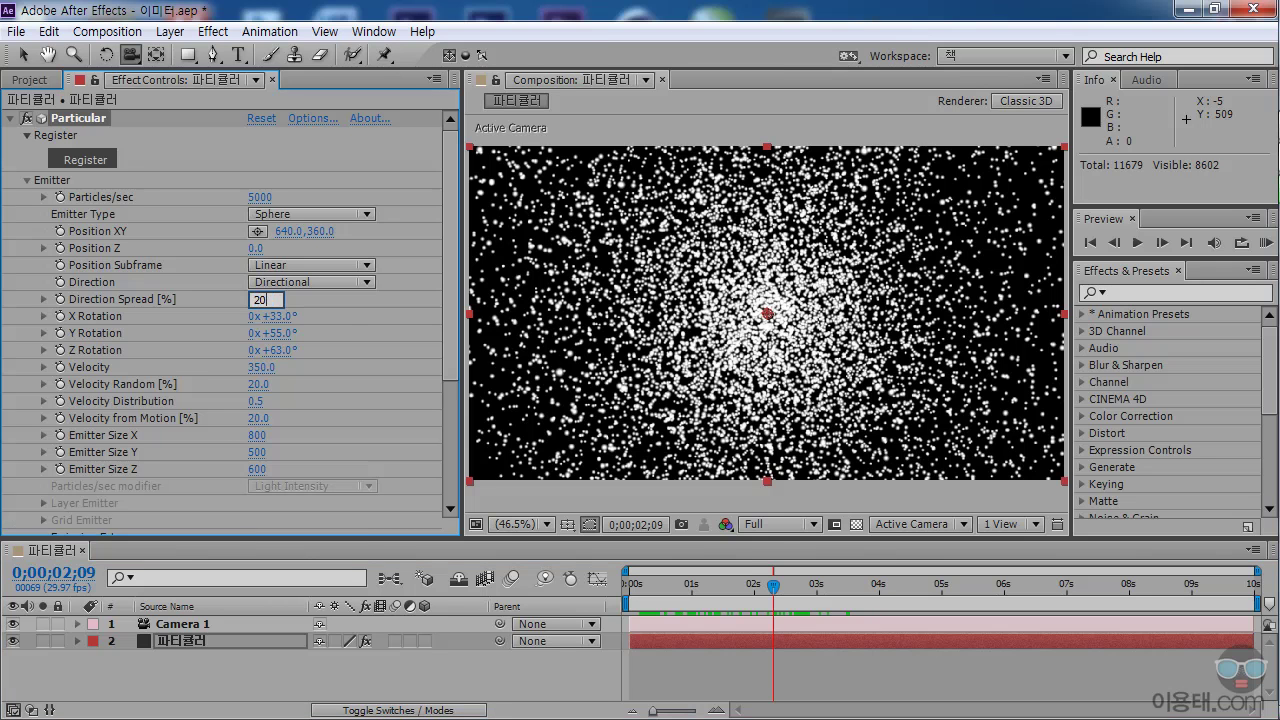
key("Return")
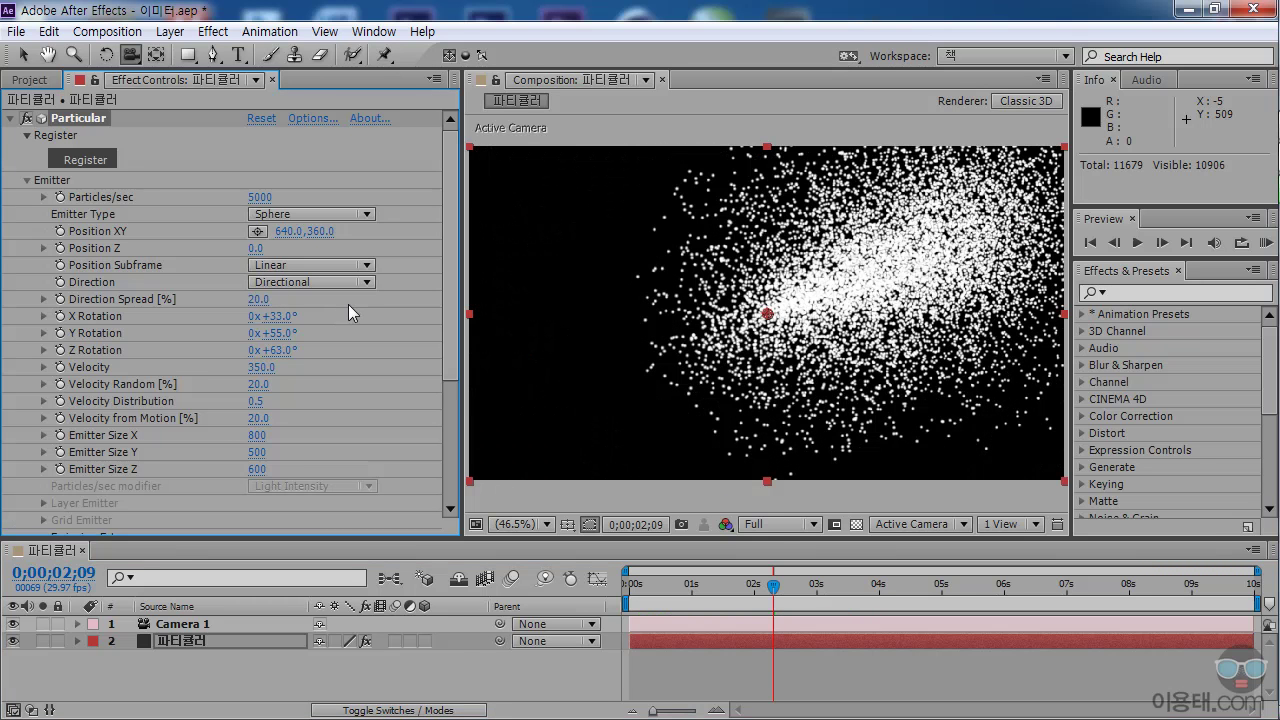
- Set the X, Y and Z Rotation to 0° and scrub to 0;00;02;09 to check the particles
left_click(280, 316)
type("0")
key("Tab")
type("0")
key("Tab")
type("0")
key("Return")
left_click_drag(734, 592, 773, 592)
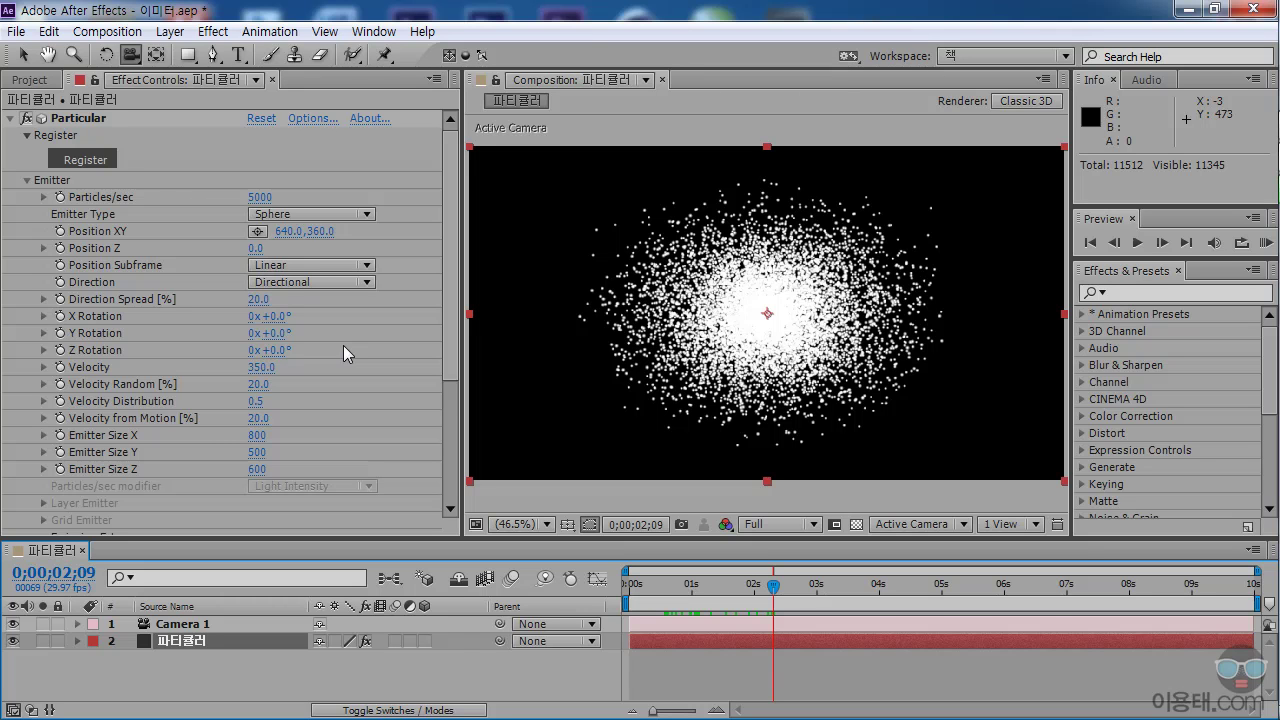
- Set the emitter's Direction to Bi-Directional and scrub from the start to 0;00;01;27 to watch the particles
left_click(328, 284)
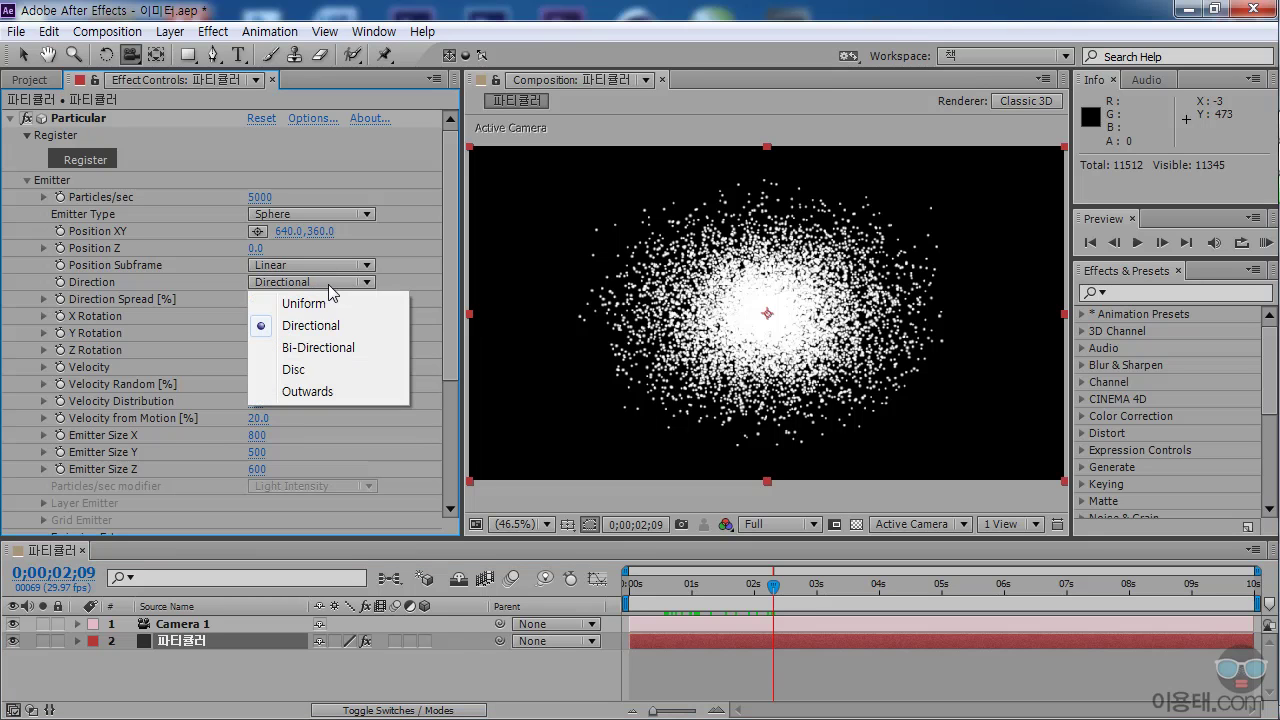
left_click(348, 352)
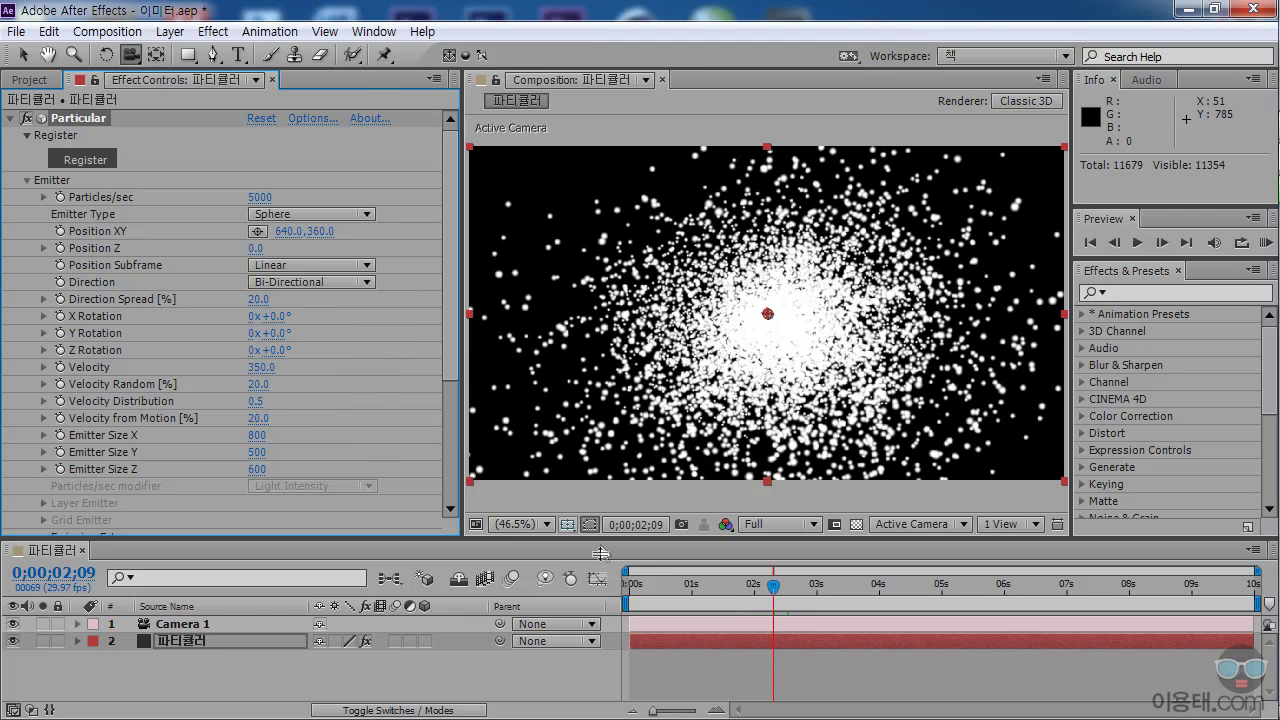
left_click(651, 587)
left_click_drag(651, 587, 752, 600)
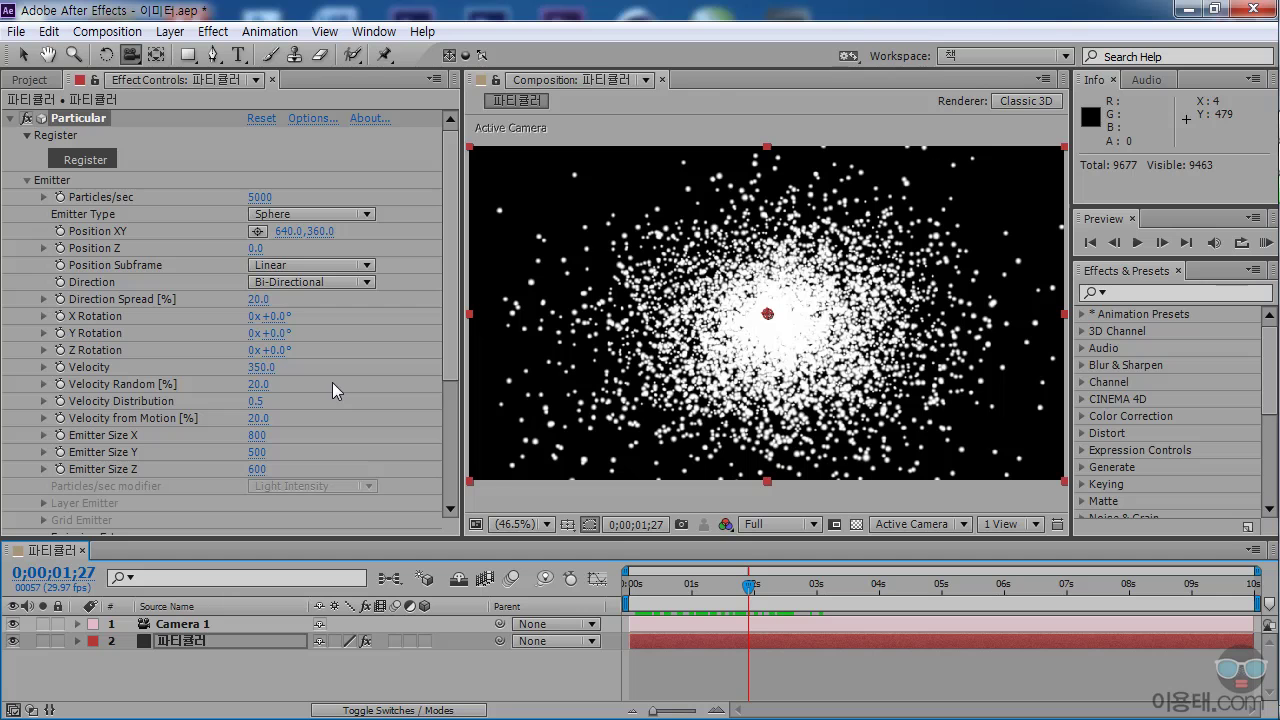
- Set the emitter's Velocity to 200 and scrub to 0;00;02;03 to check the particle motion
left_click(262, 367)
type("200")
key("Return")
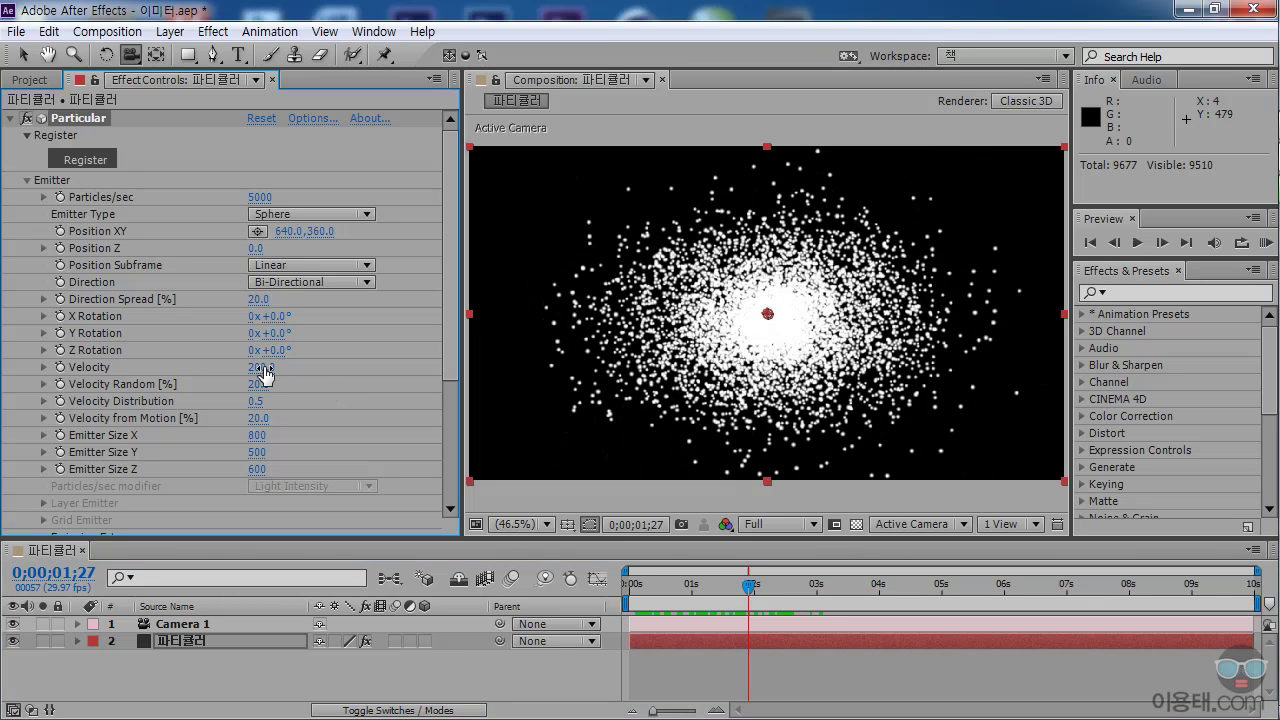
left_click_drag(748, 586, 704, 592)
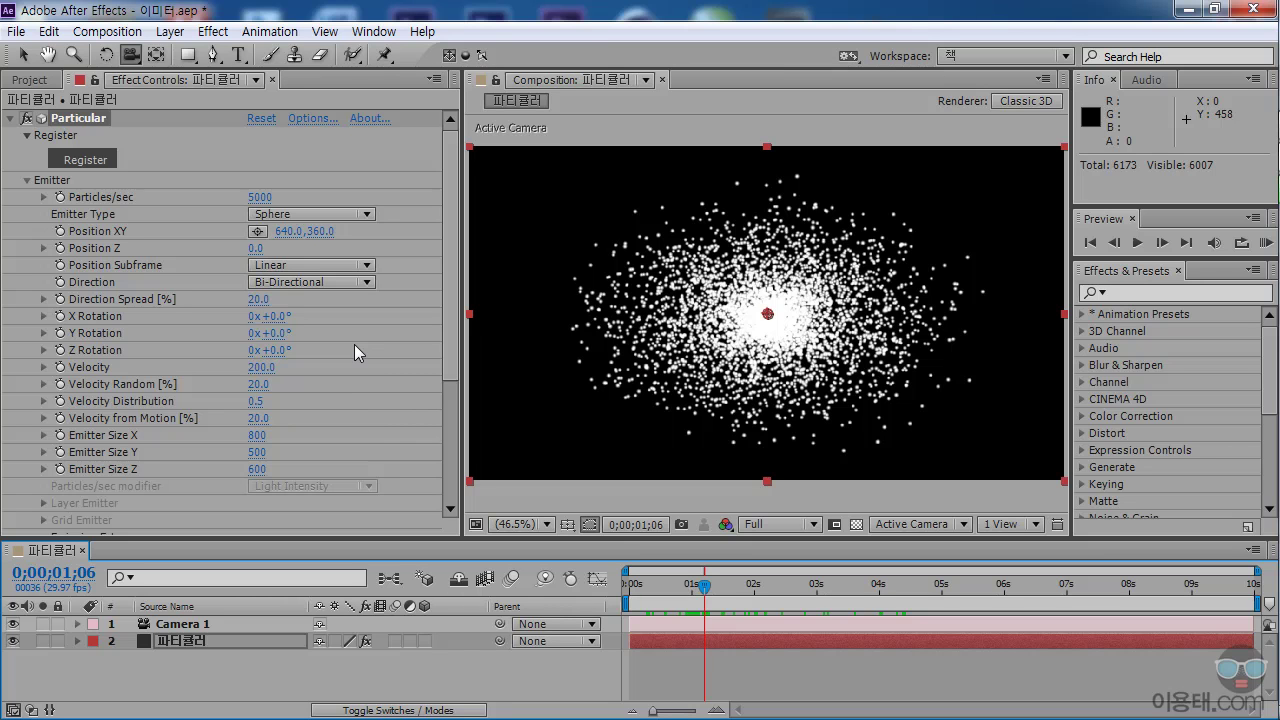
left_click_drag(632, 588, 762, 592)
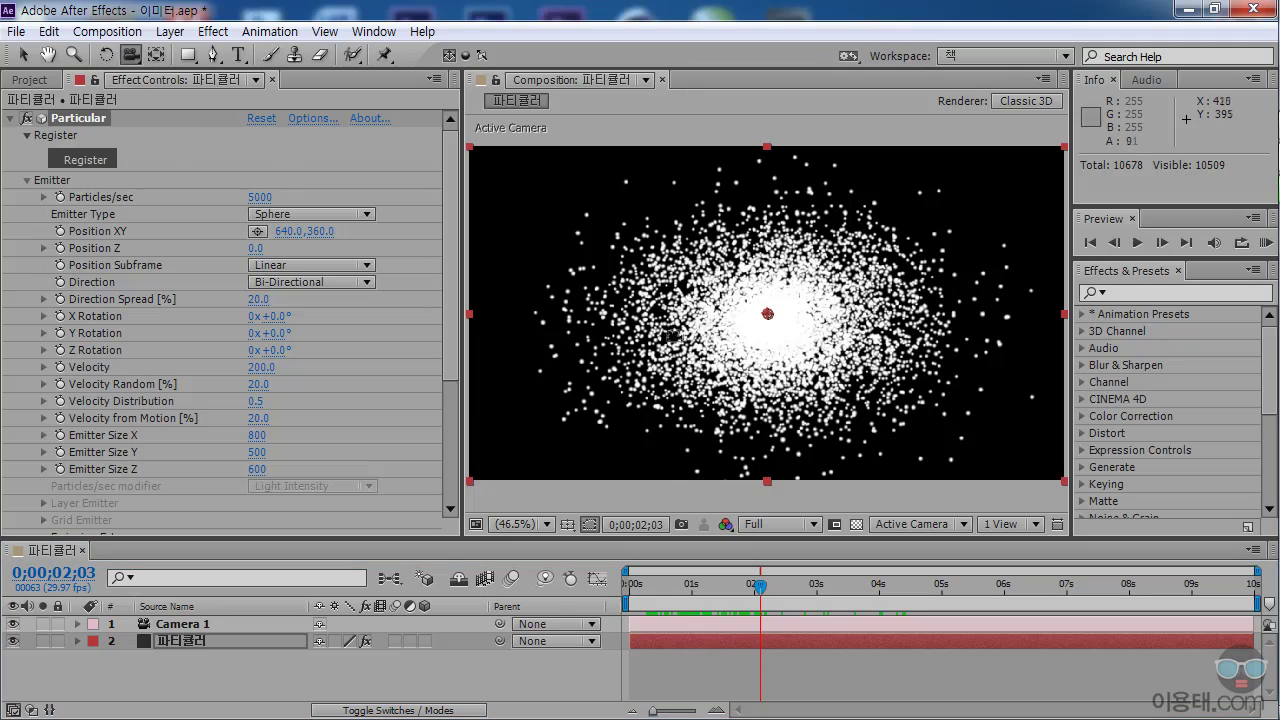
- Orbit the camera to a side angle and scrub to 0;00;02;00 to examine the Bi-Directional emission
left_click_drag(662, 333, 850, 388)
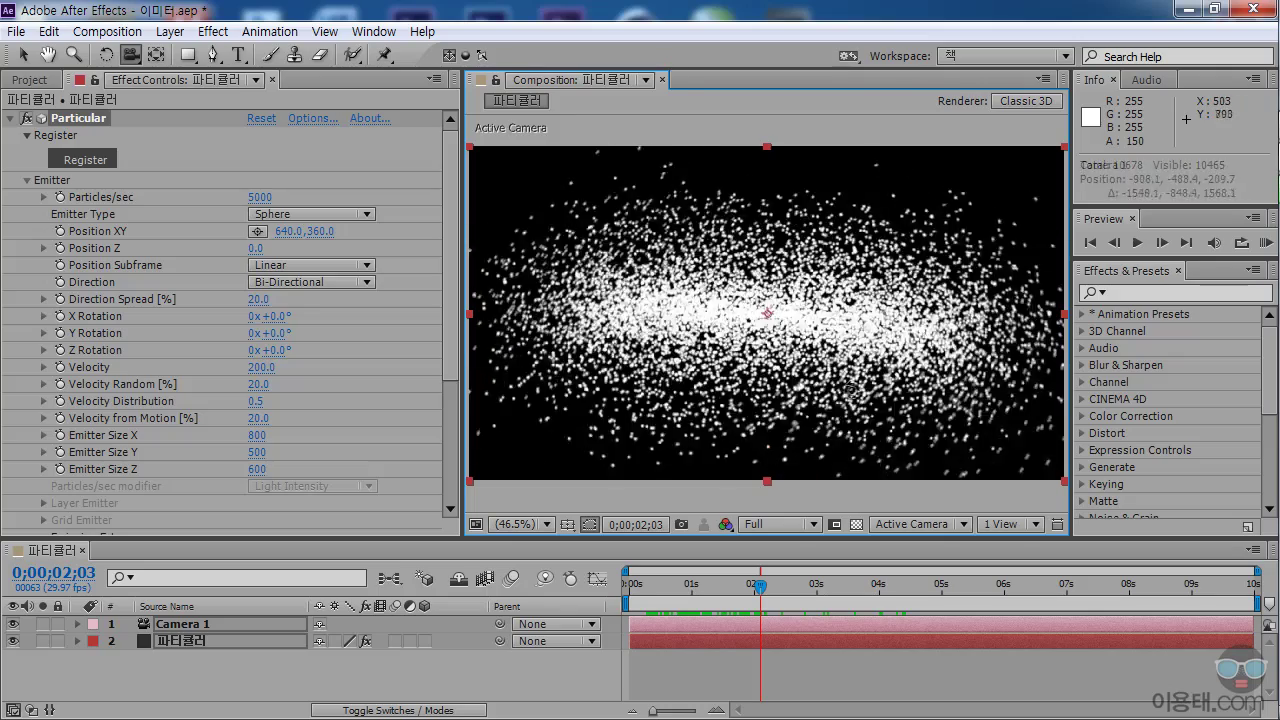
left_click(655, 588)
left_click_drag(655, 588, 773, 588)
left_click_drag(918, 392, 902, 377)
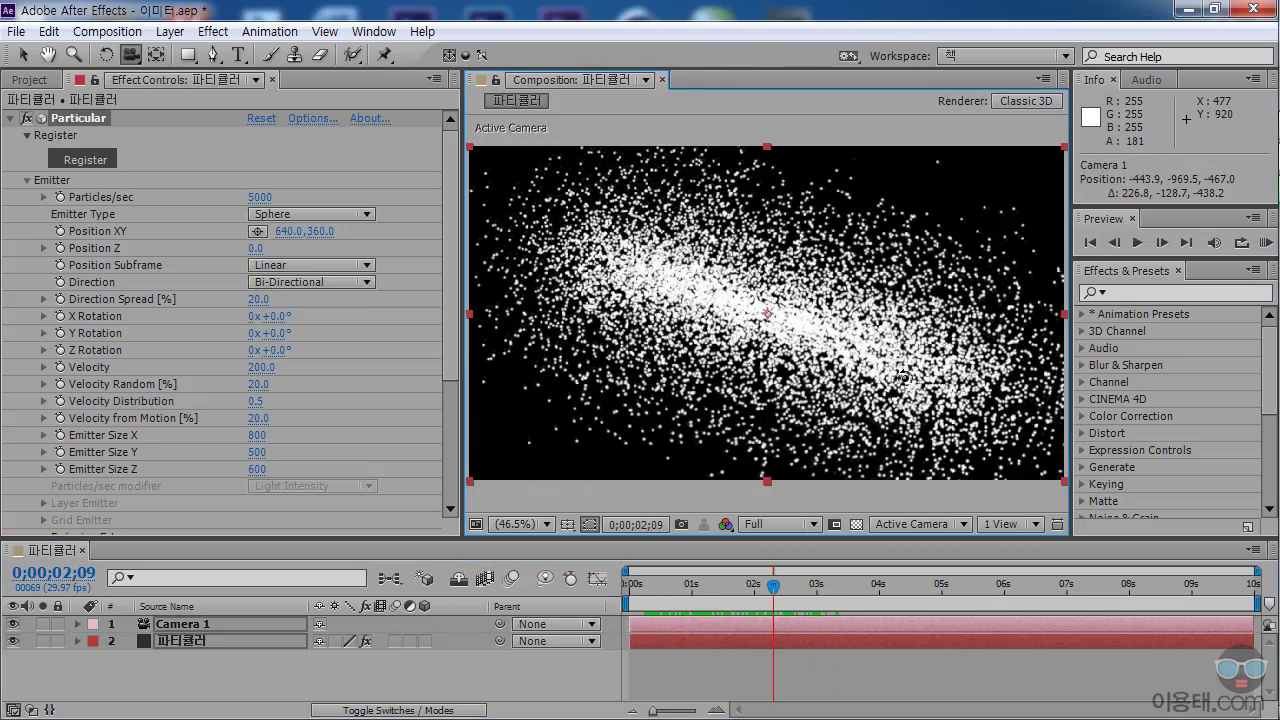
mouse_move(773, 588)
left_mouse_down()
mouse_move(686, 588)
mouse_move(931, 588)
mouse_move(754, 588)
left_mouse_up()
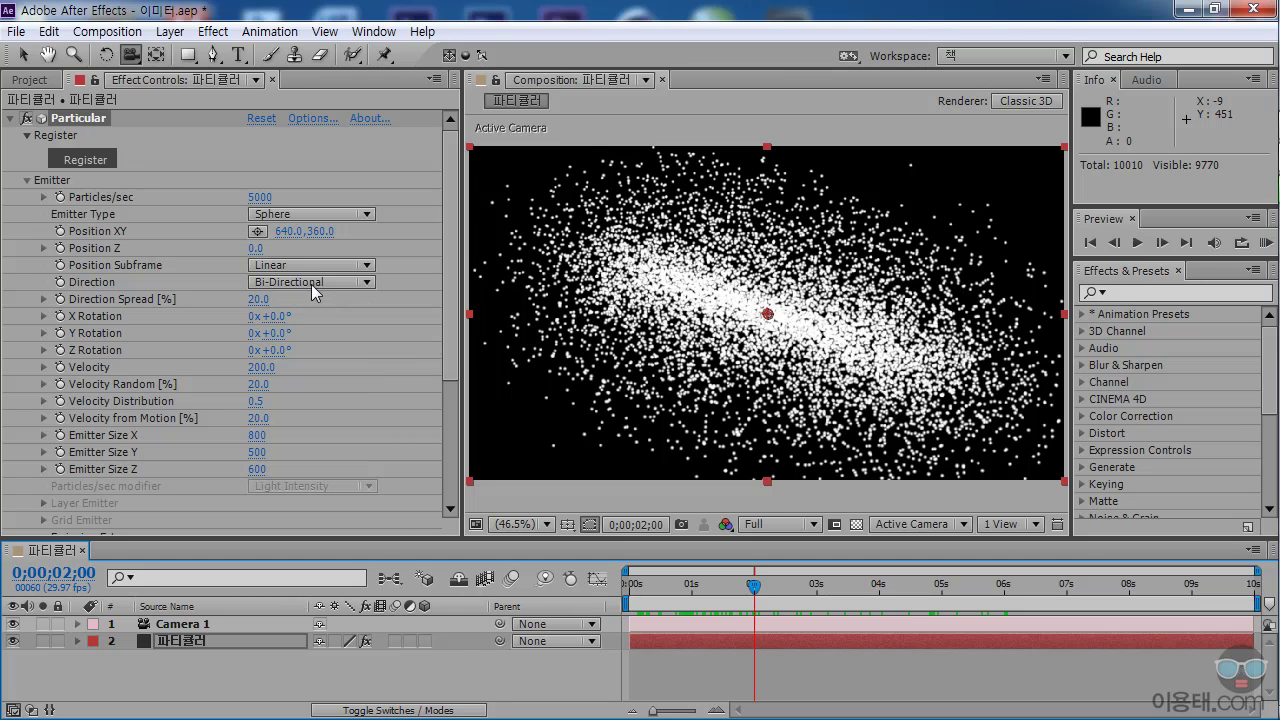
- Set the emitter's Direction to Disc and its Emitter Size to X 500, Y 500 and Z 50
left_click(367, 282)
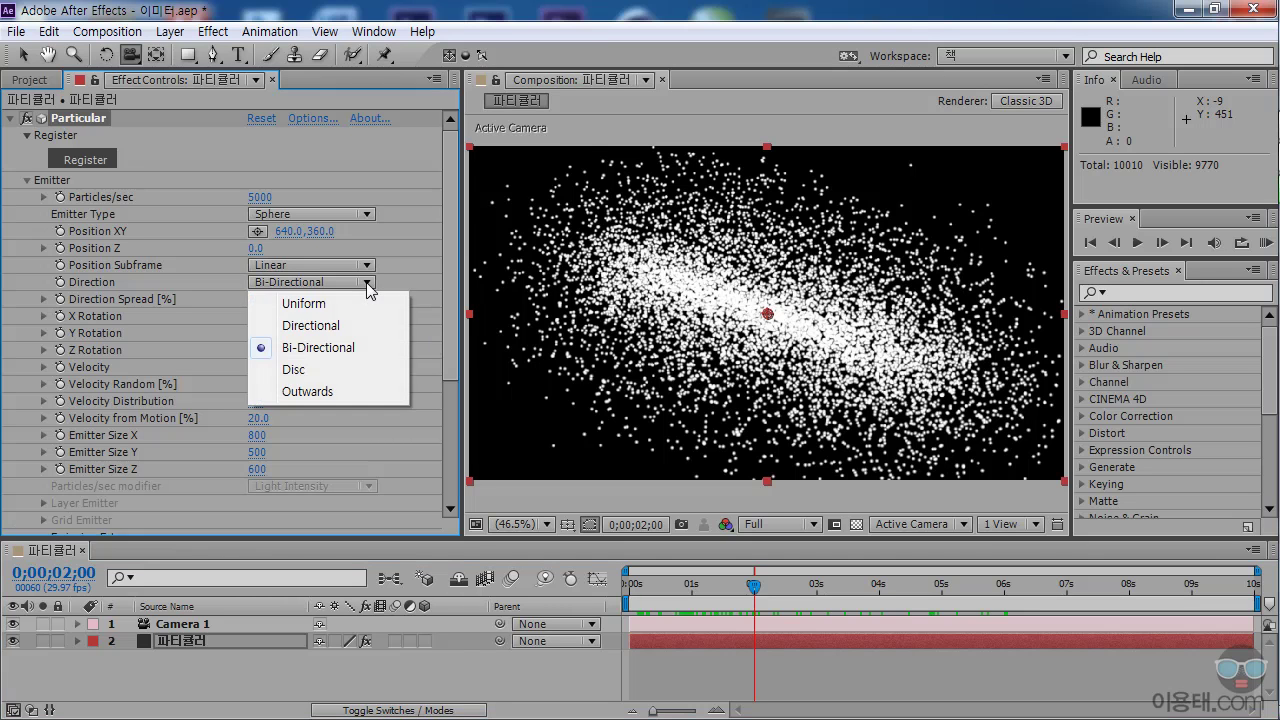
left_click(338, 373)
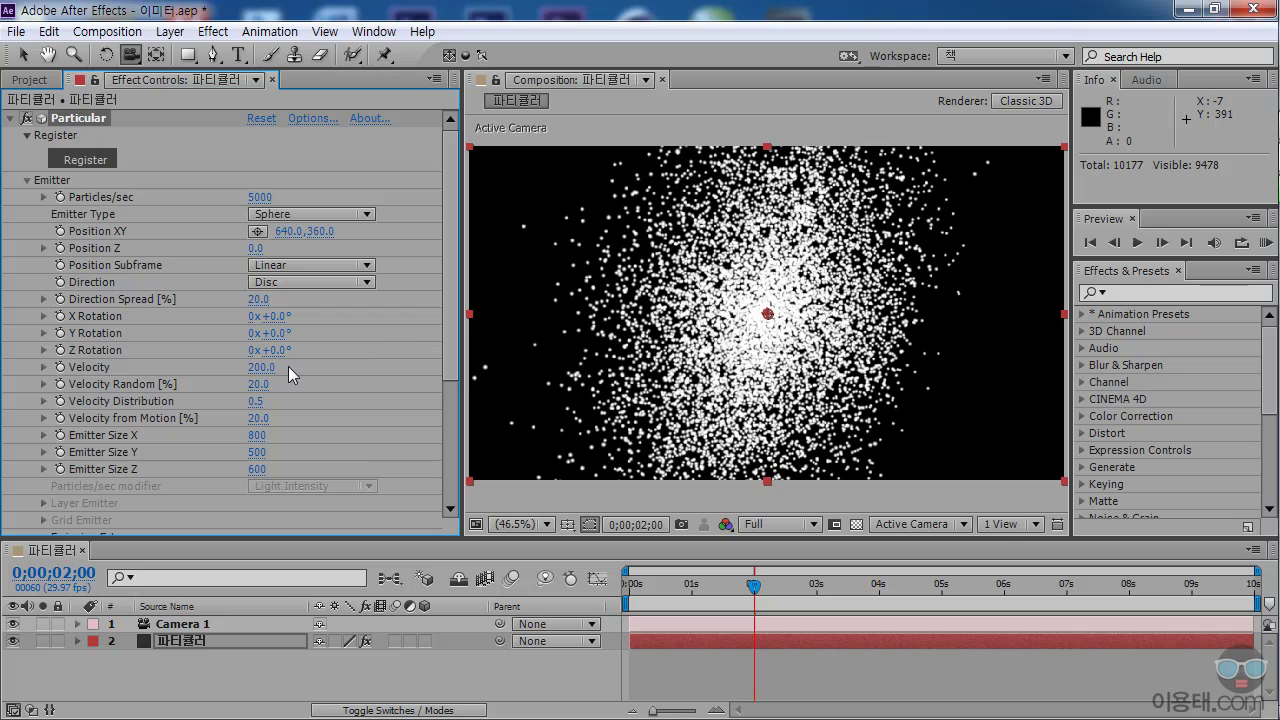
left_click(258, 435)
type("500")
left_click(262, 453)
type("500")
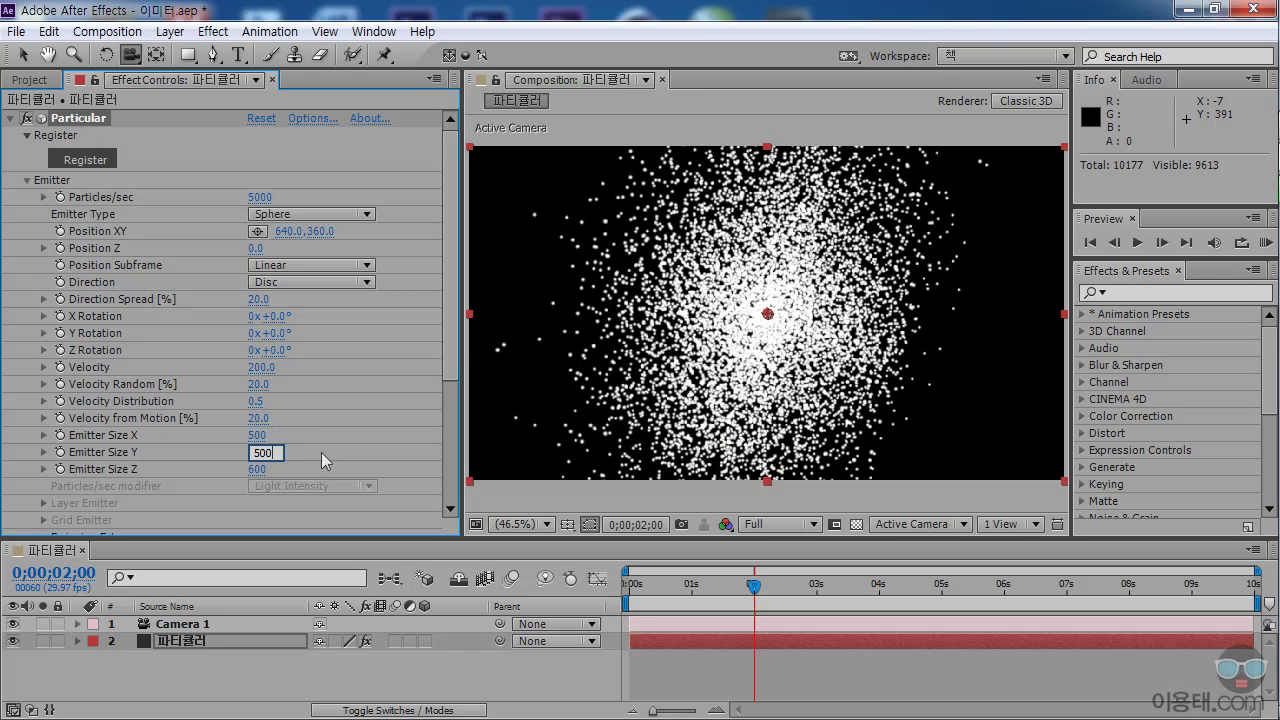
left_click(264, 469)
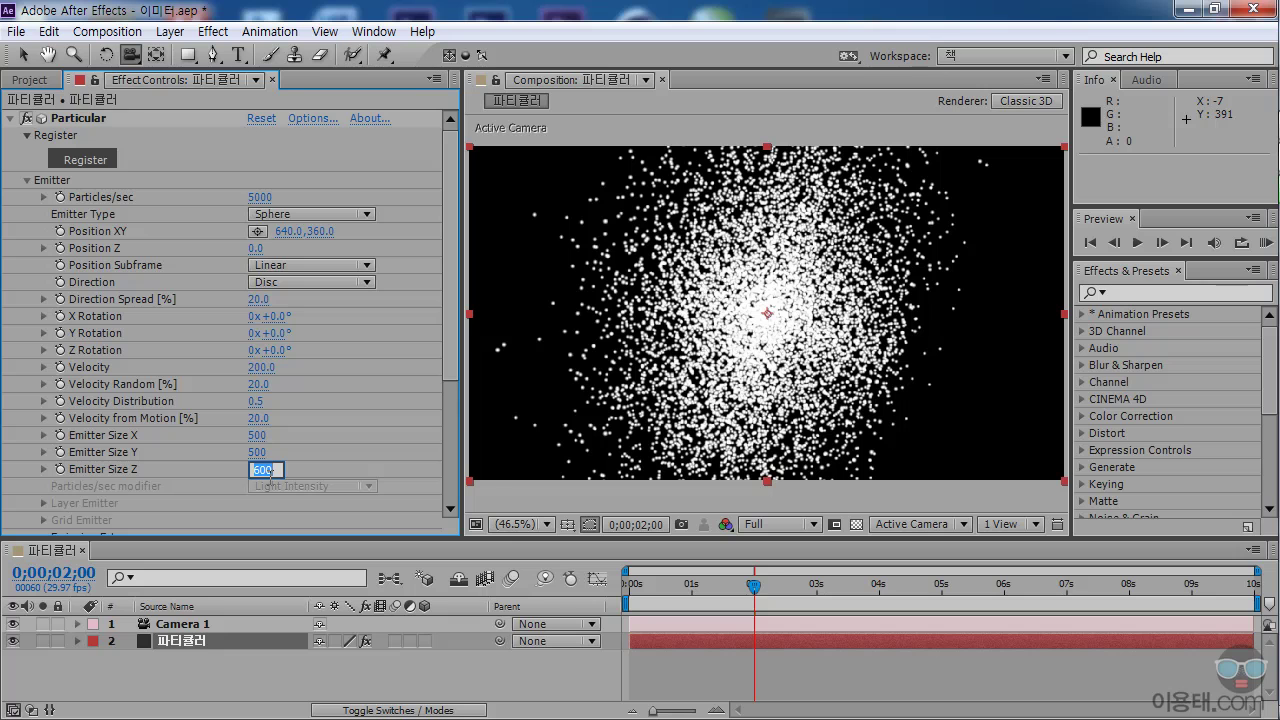
type("50")
key("Return")
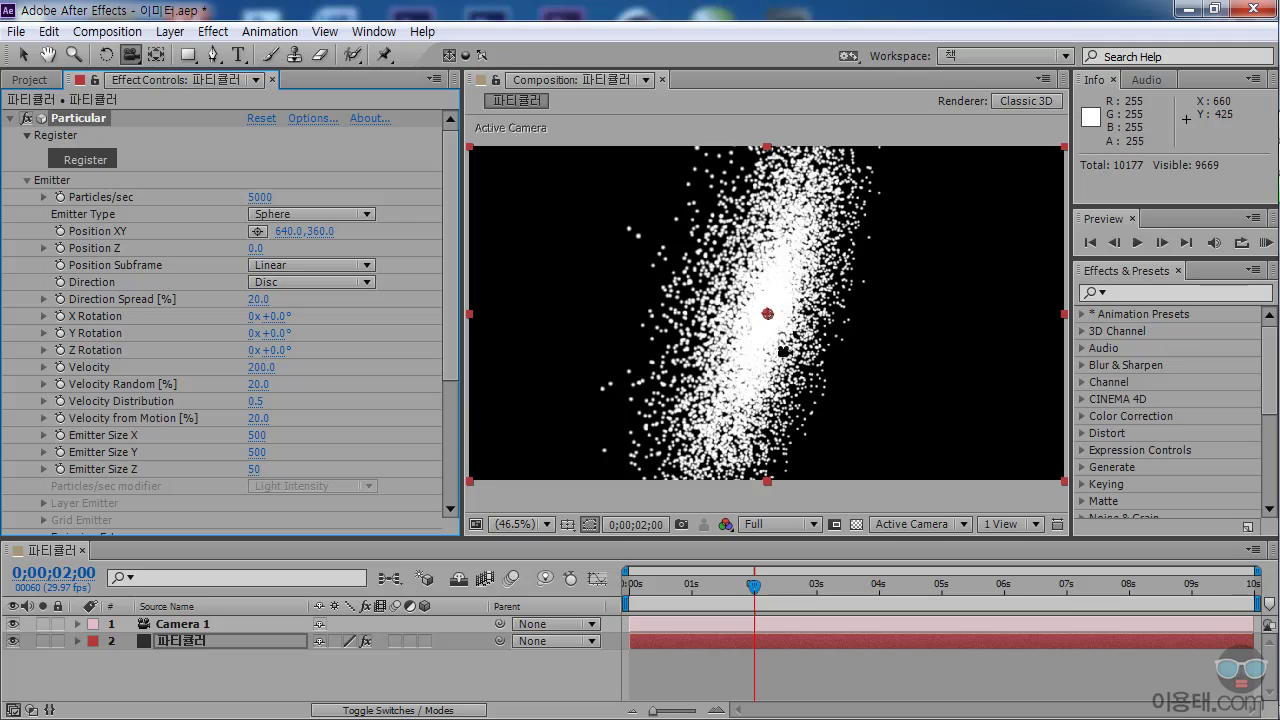
- Orbit the camera around the particles to examine the Disc emission from other angles
left_click_drag(785, 352, 737, 311)
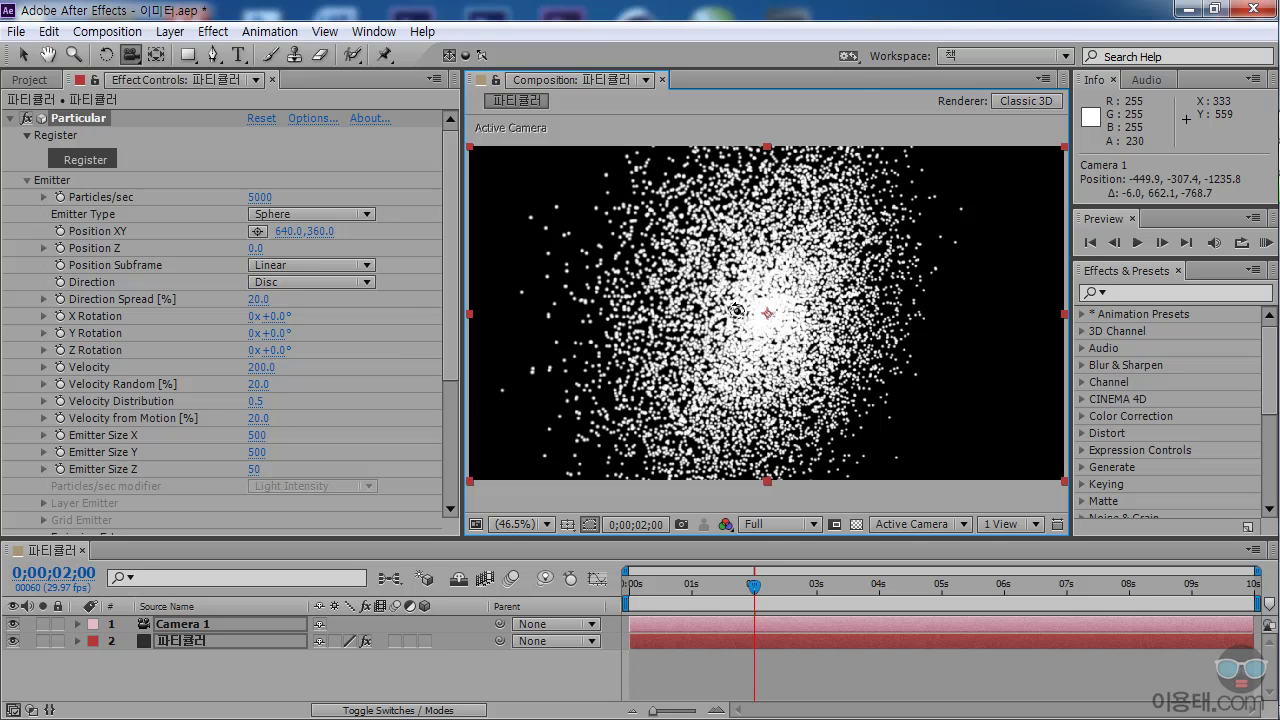
left_click(737, 311)
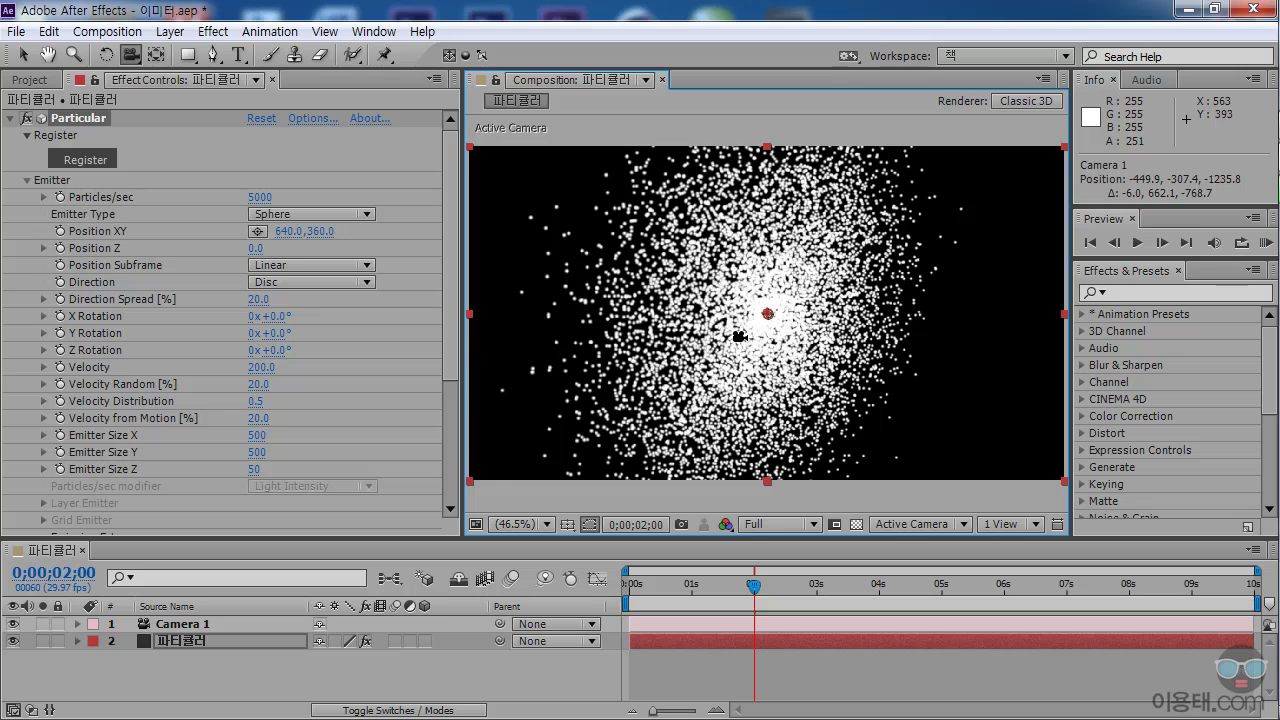
left_click_drag(740, 337, 726, 326)
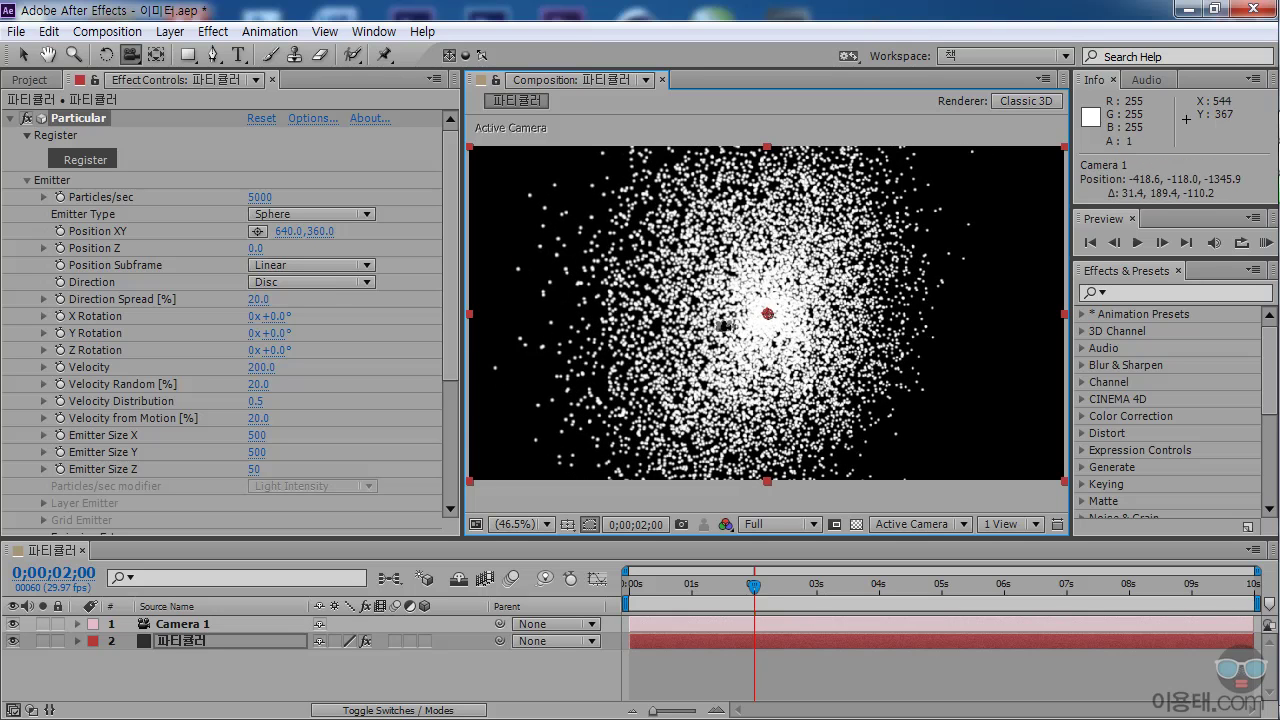
- Set the emitter's Direction to Outwards and its Emitter Type to Grid, checking the emission up to 0;00;02;07
left_click(367, 285)
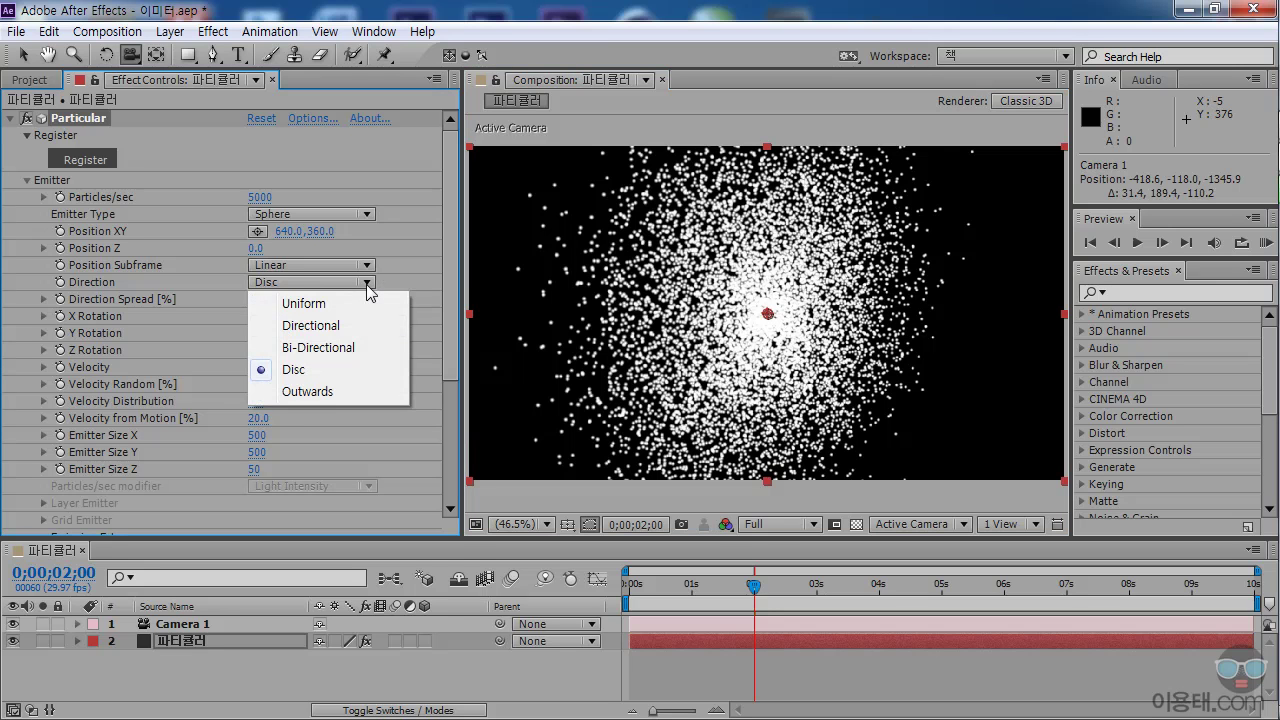
left_click(375, 392)
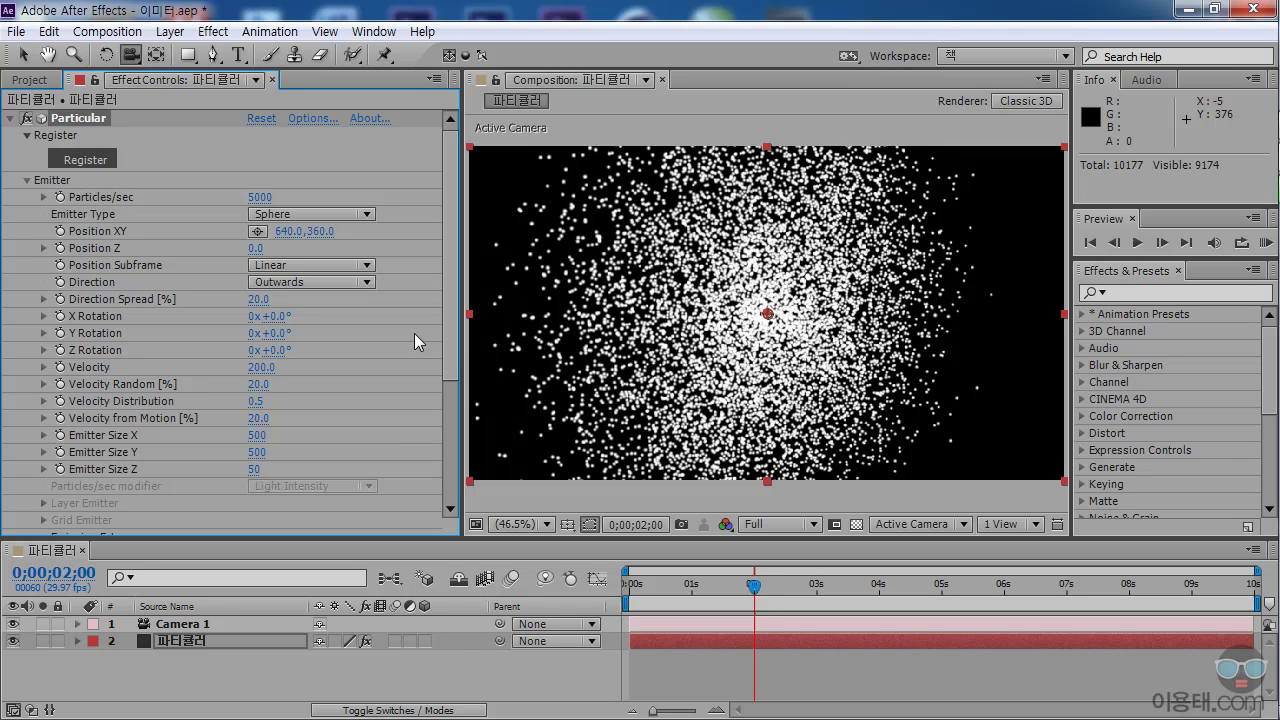
left_click(330, 214)
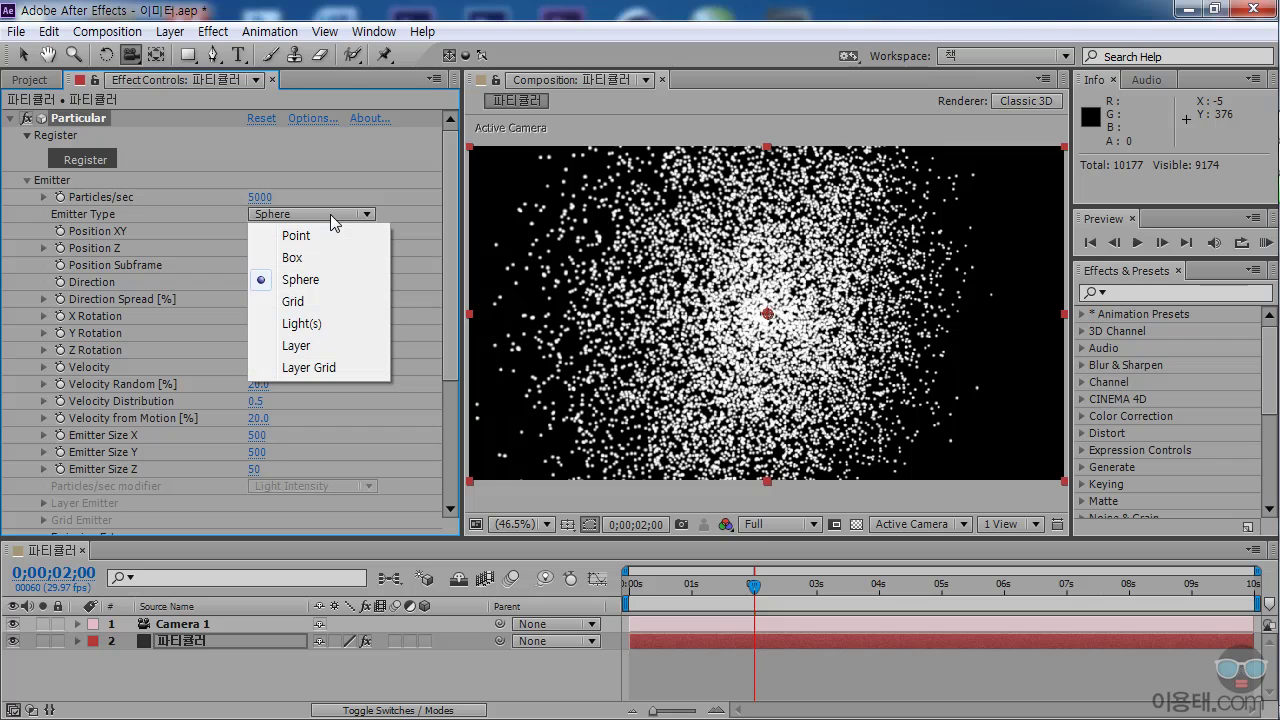
left_click(329, 301)
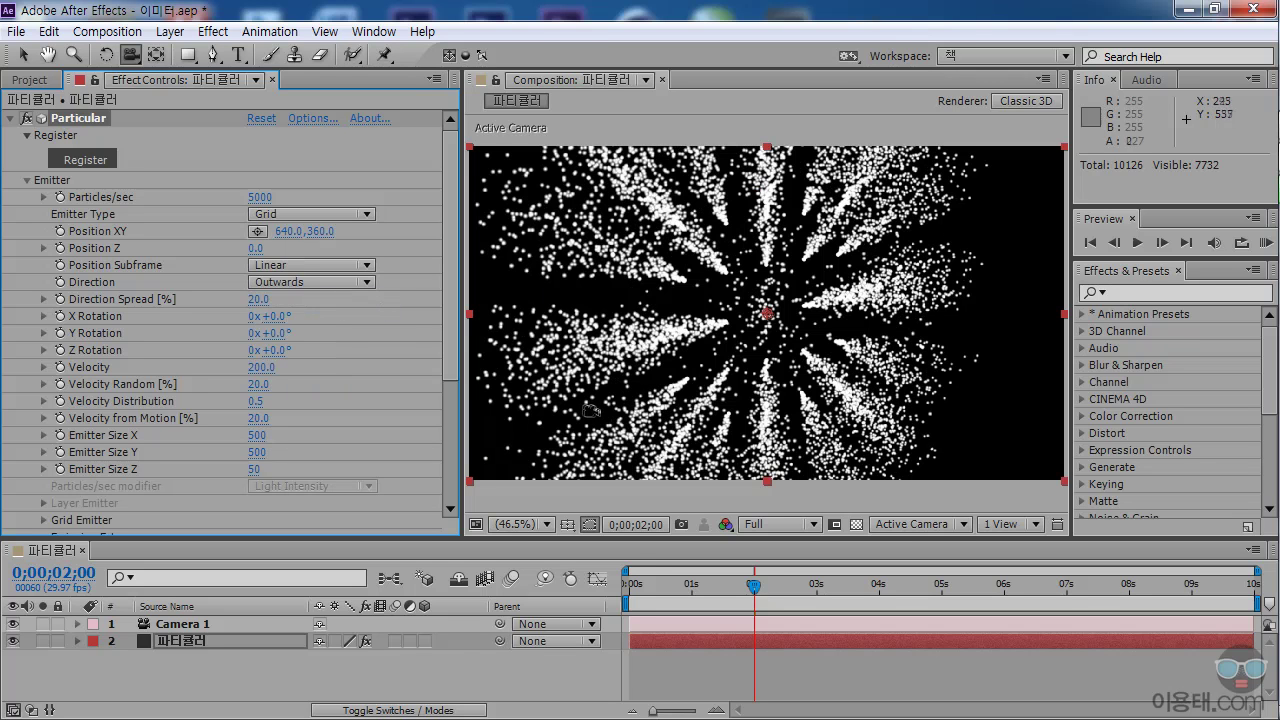
left_click_drag(663, 588, 742, 588)
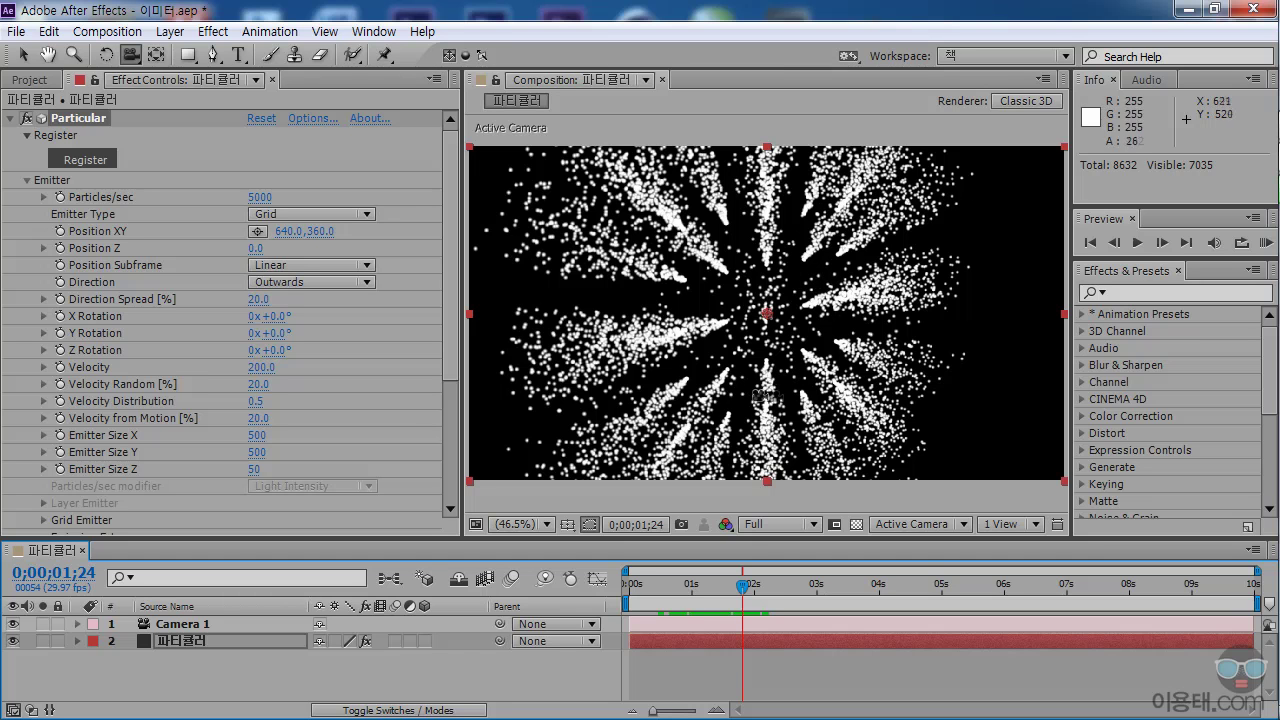
left_click_drag(742, 588, 769, 588)
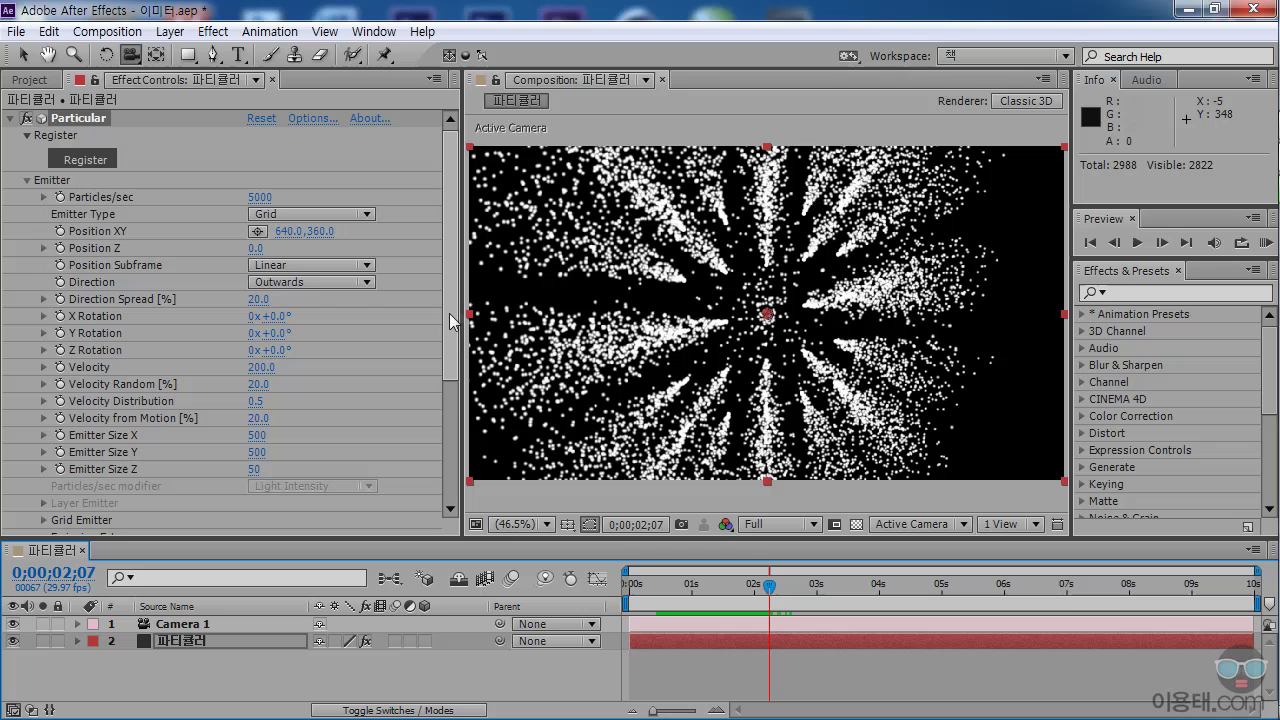
- Try the Uniform and Directional options for the grid emitter's Direction, checking the particles at 0;00;01;03 and 0;00;00;17
left_click(324, 283)
left_click(331, 303)
mouse_move(690, 588)
left_mouse_down()
mouse_move(651, 588)
mouse_move(698, 588)
left_mouse_up()
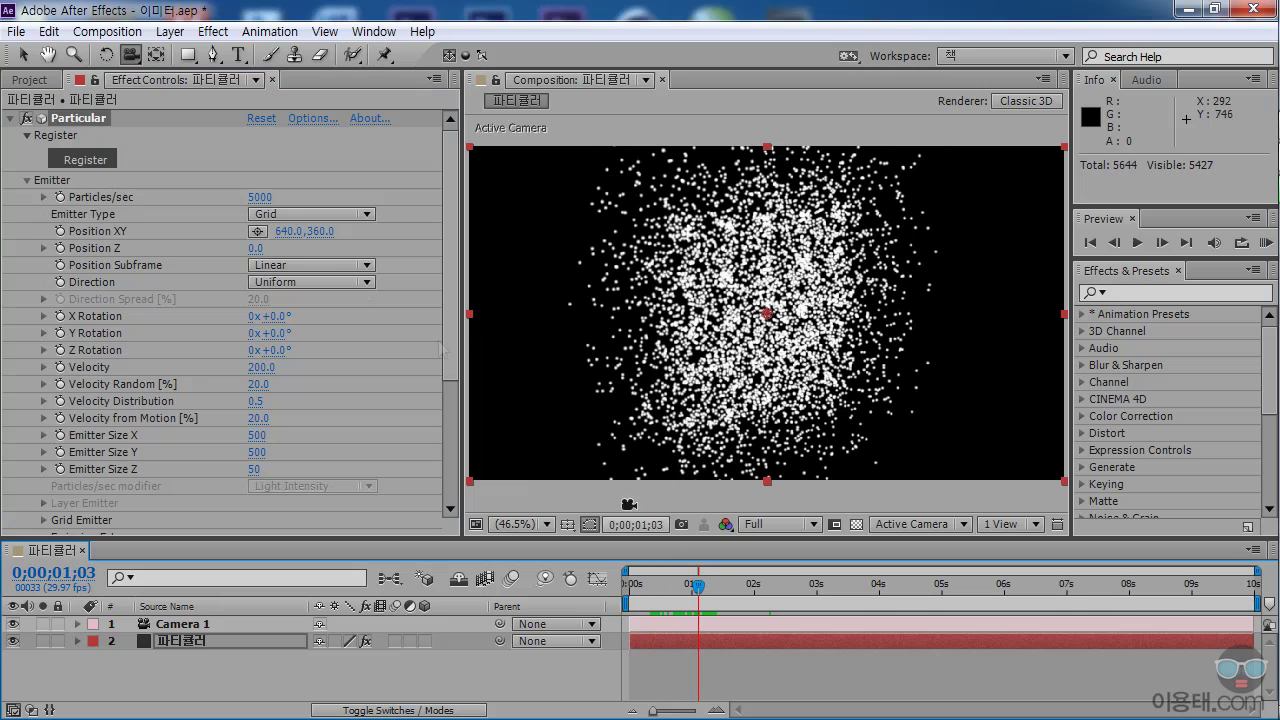
left_click(331, 266)
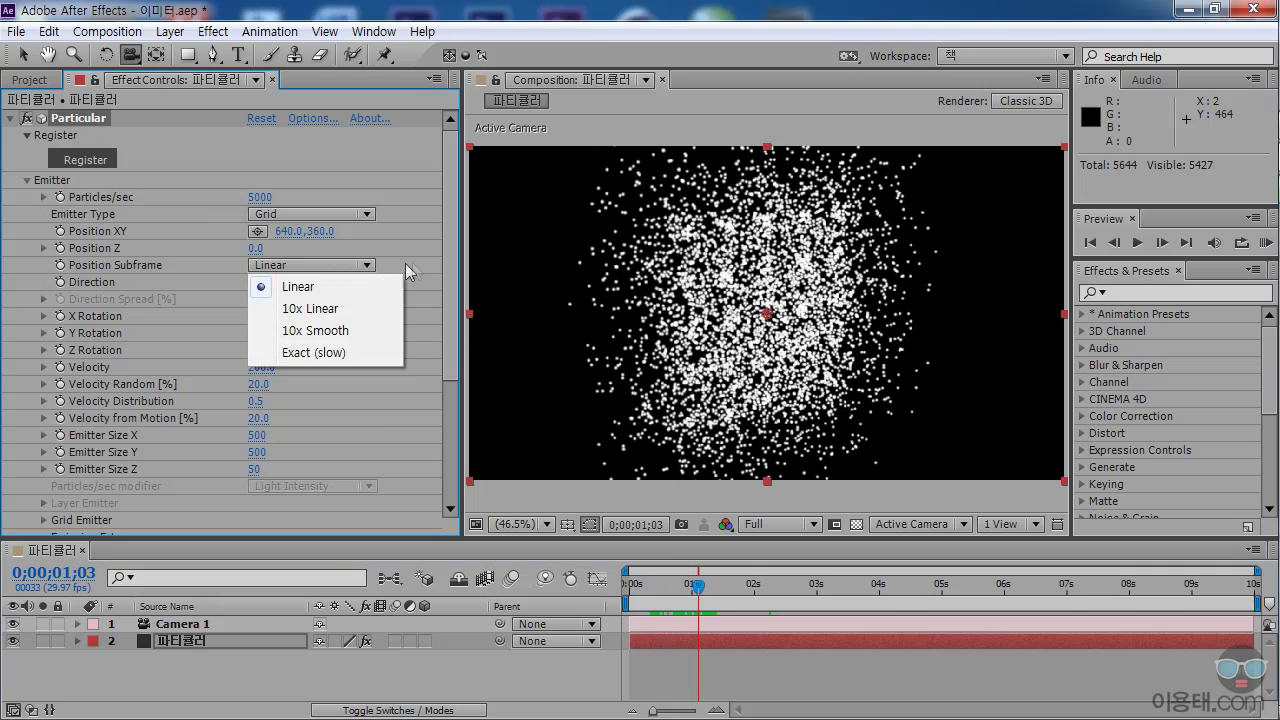
left_click(337, 284)
left_click(337, 280)
left_click(337, 322)
mouse_move(660, 590)
left_mouse_down()
mouse_move(710, 590)
mouse_move(651, 598)
mouse_move(664, 590)
left_mouse_up()
- Try Bi-Directional and Disc as the grid emitter's Direction at 0;00;00;17
left_click(330, 282)
left_click(333, 349)
left_click(314, 282)
left_click(293, 369)
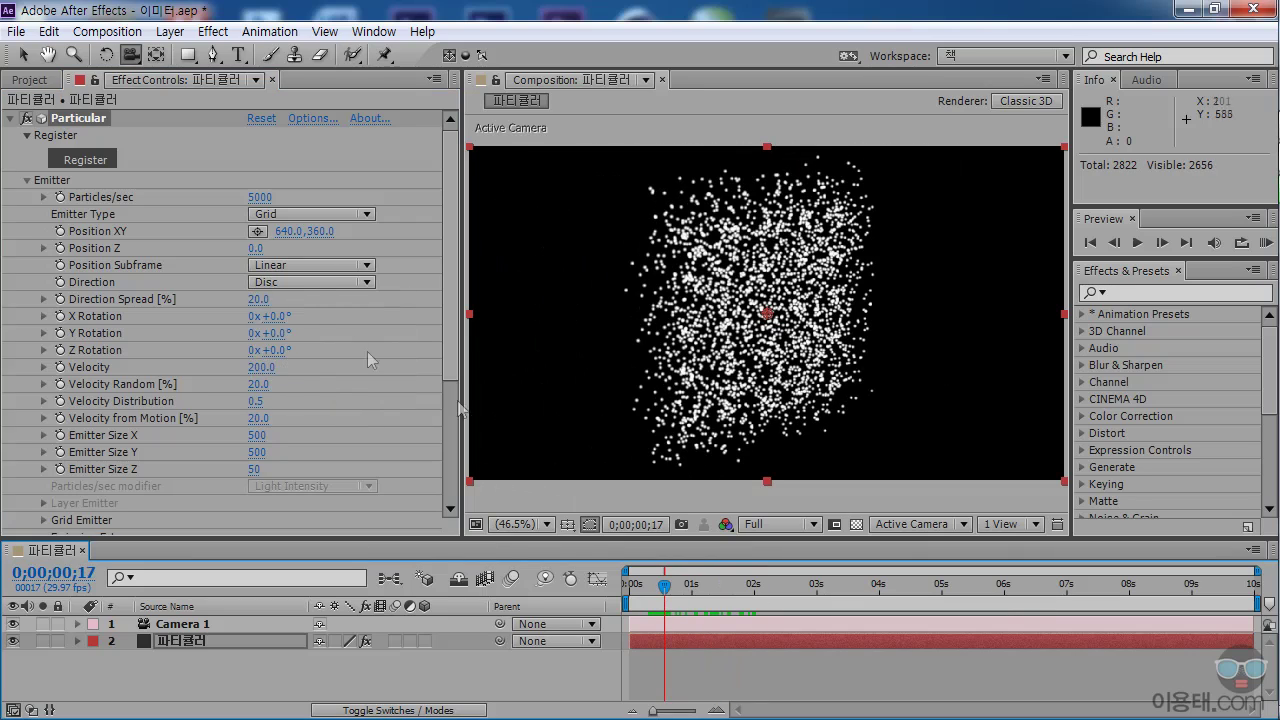
- Set the grid emitter's Direction to Outwards and scrub to 0;00;00;25 to check the emission
left_click(314, 284)
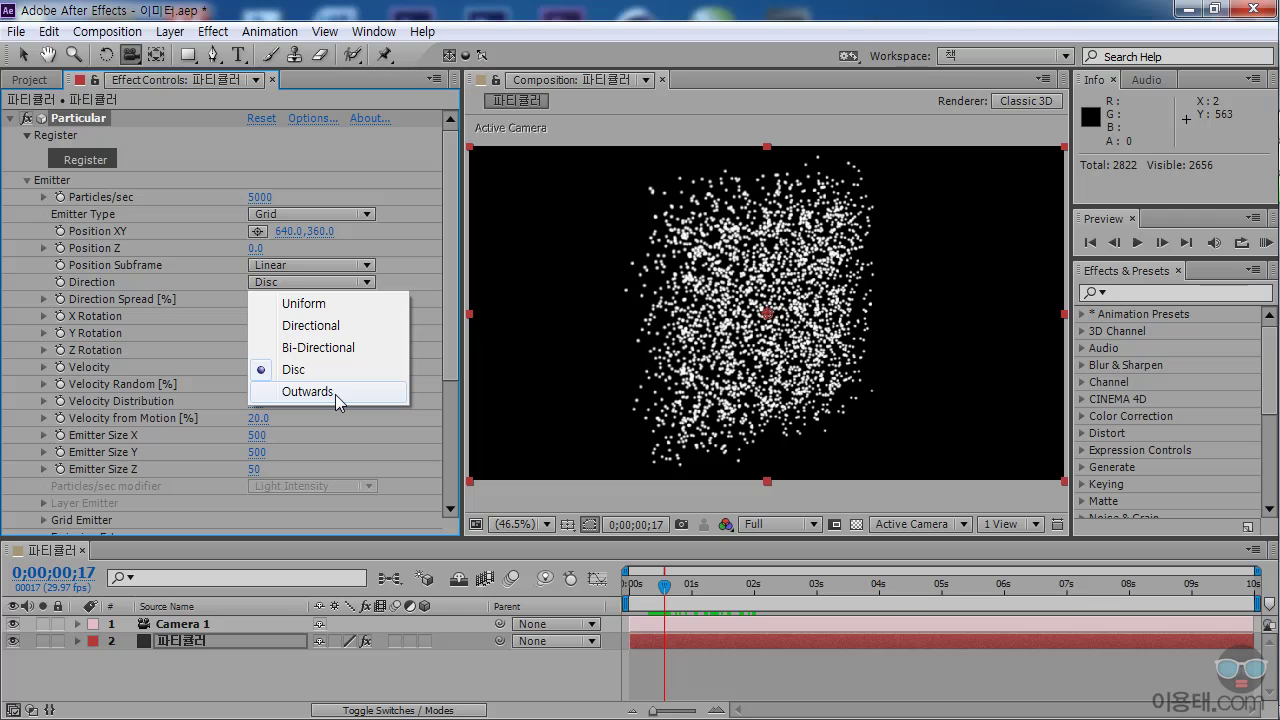
left_click(330, 394)
left_click_drag(664, 587, 700, 598)
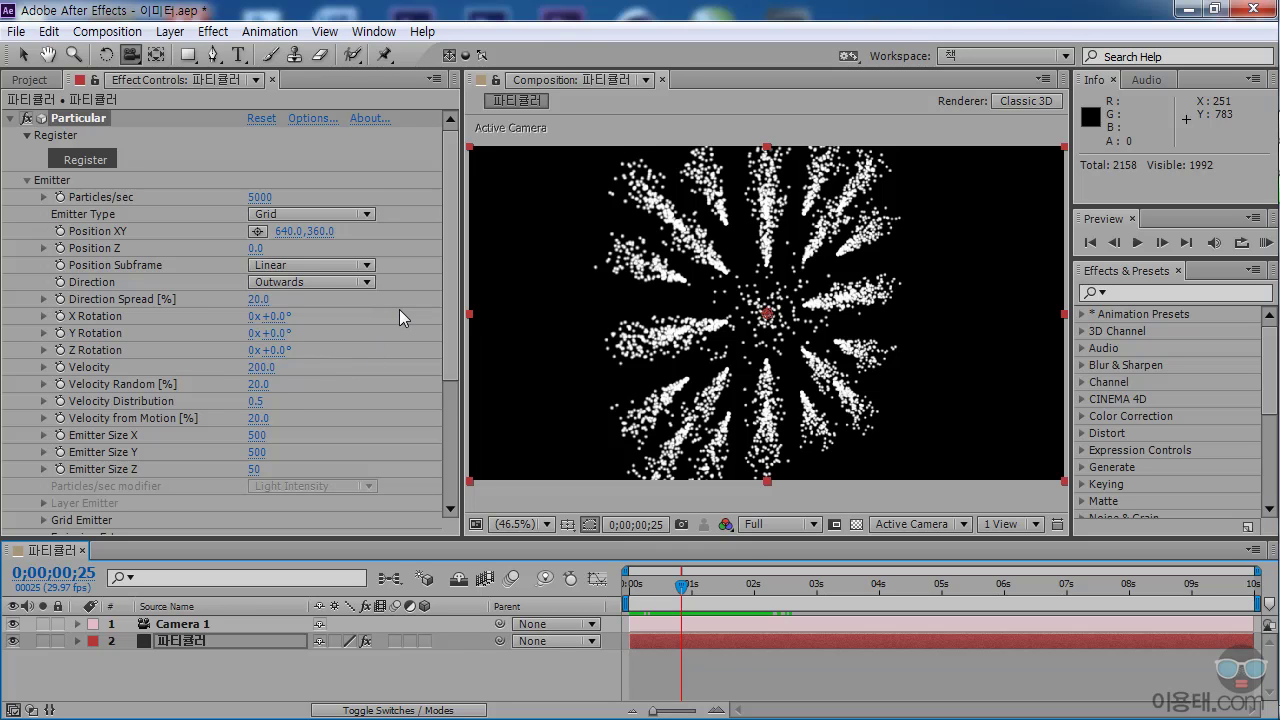
- Set the Emitter Type to Light(s) and check the required light name prefix in Particular's options
left_click(342, 215)
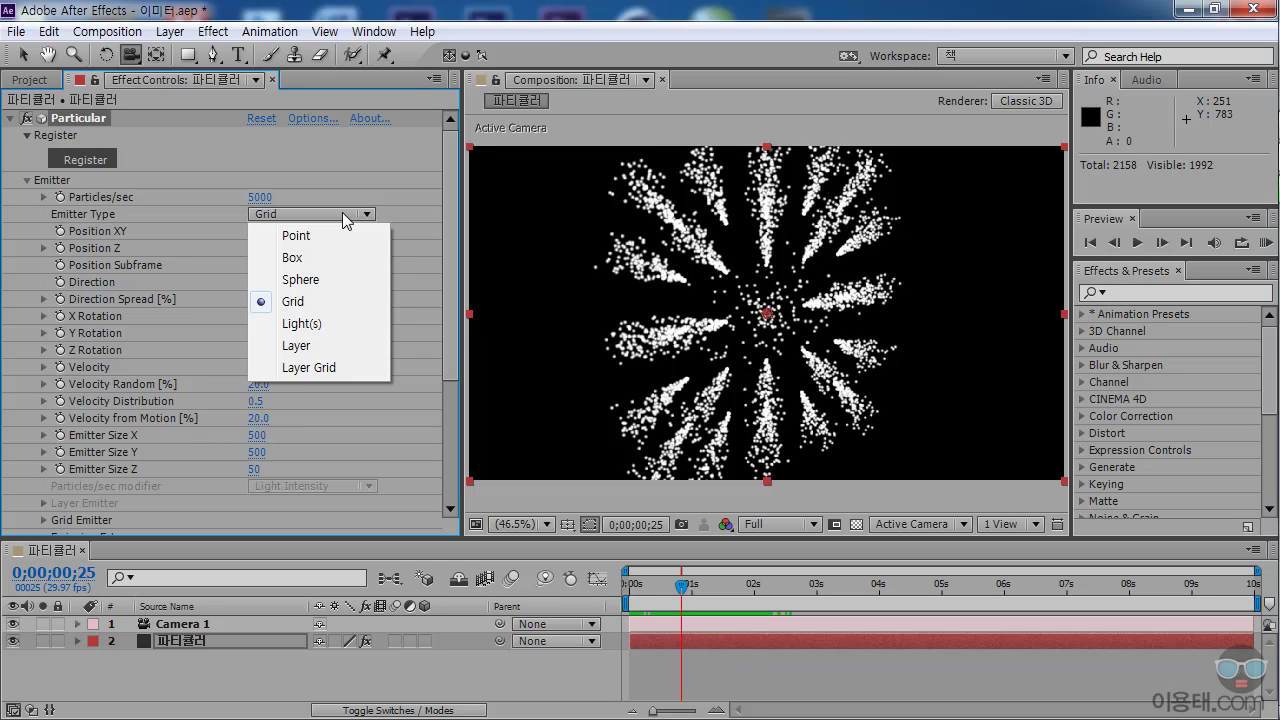
left_click(333, 330)
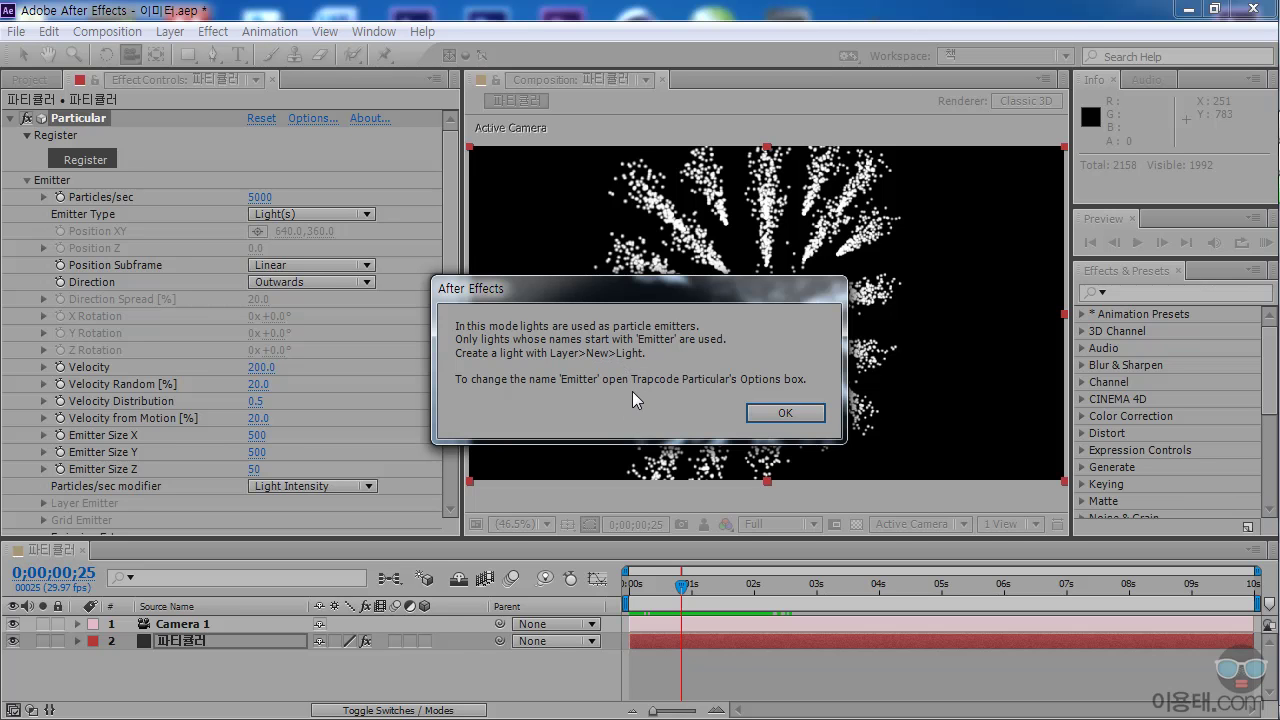
left_click(780, 413)
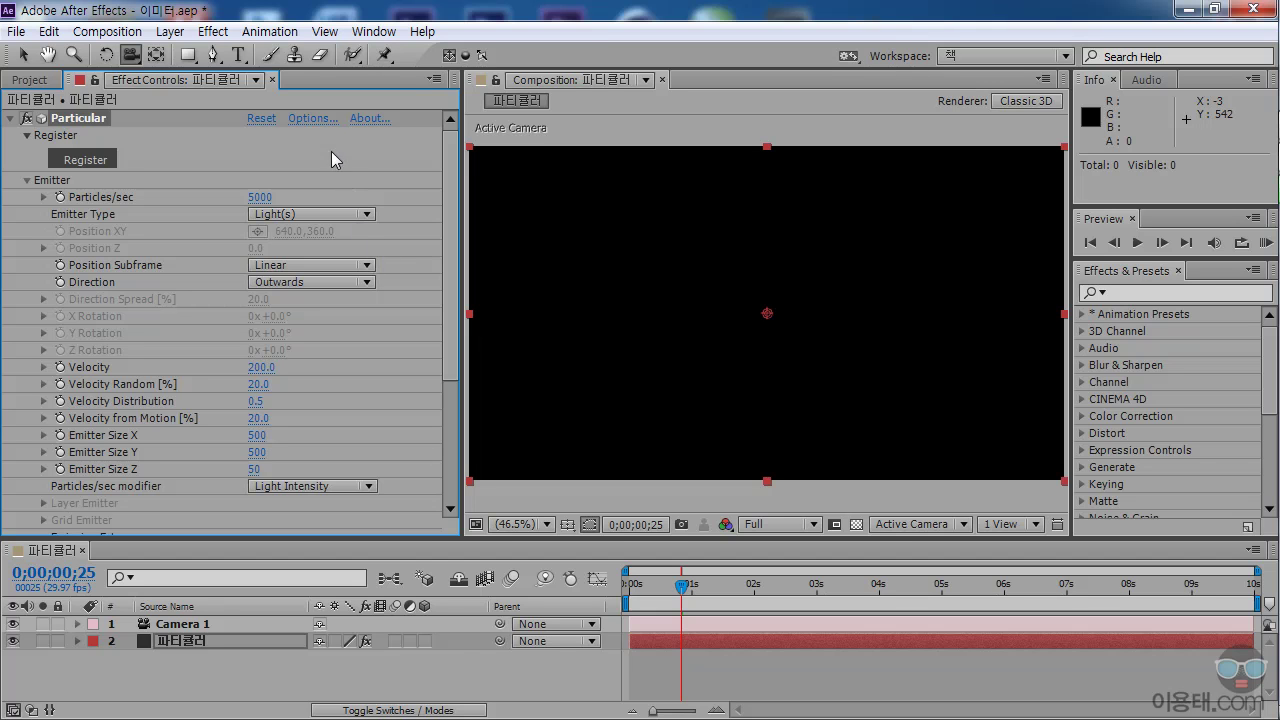
left_click(311, 119)
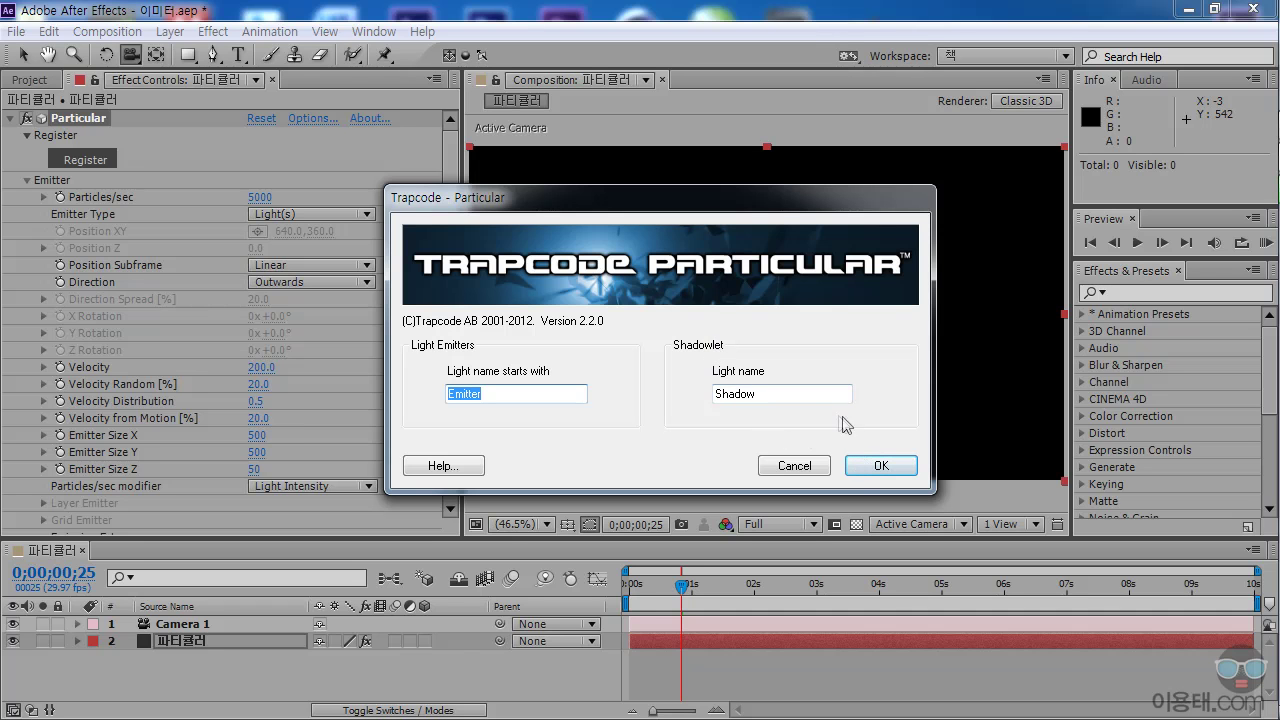
left_click(884, 465)
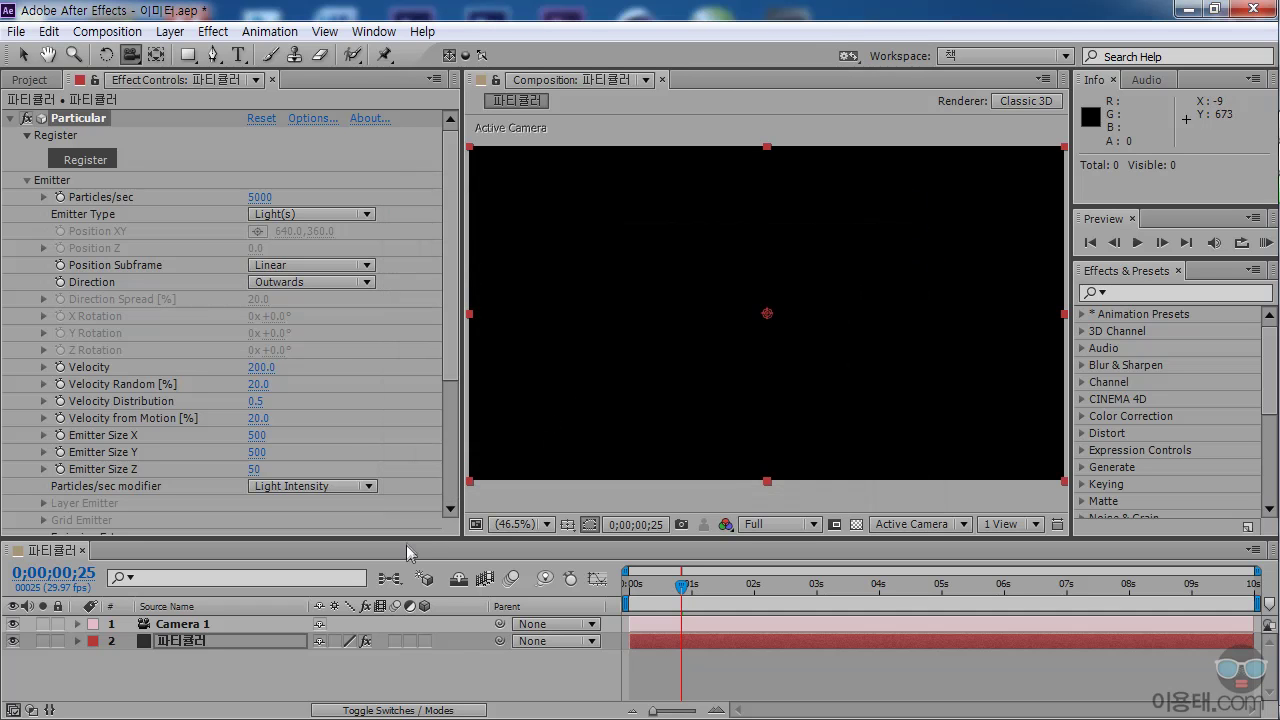
- Create a Spot light named Emitter and scrub to 0;00;02;02 to check the particles it emits
left_click_drag(422, 552, 420, 436)
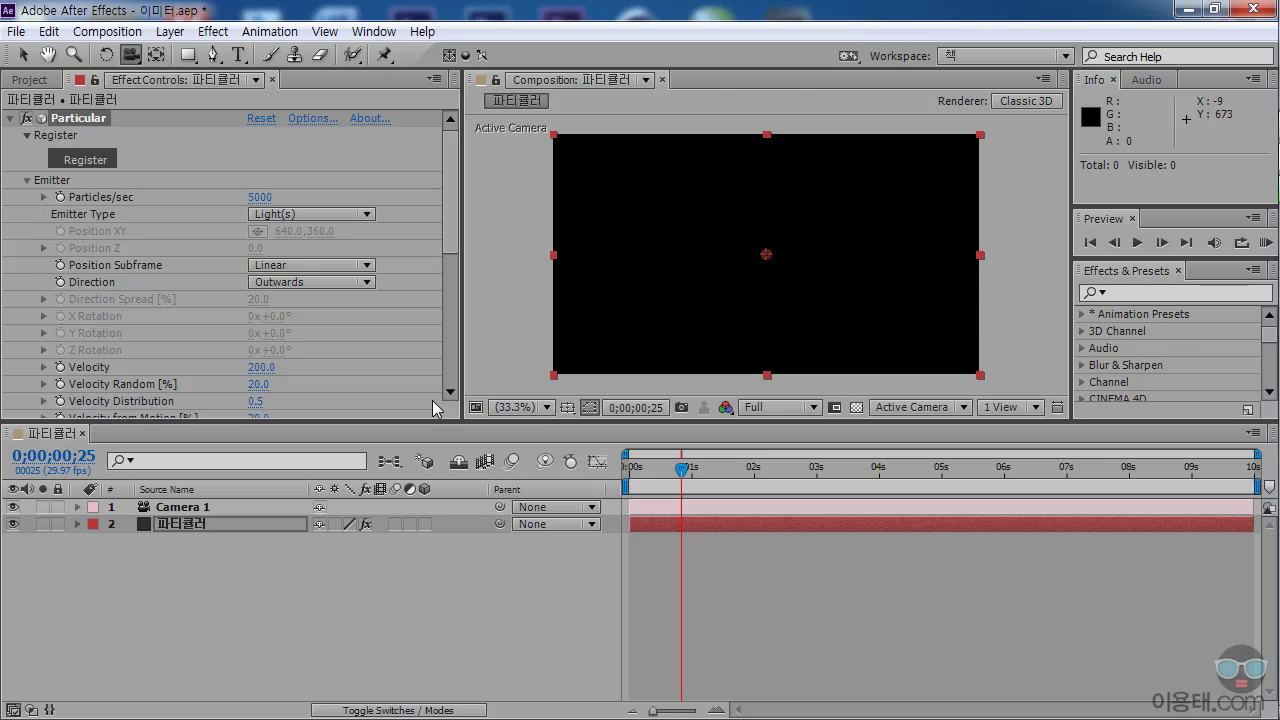
left_click_drag(681, 467, 669, 467)
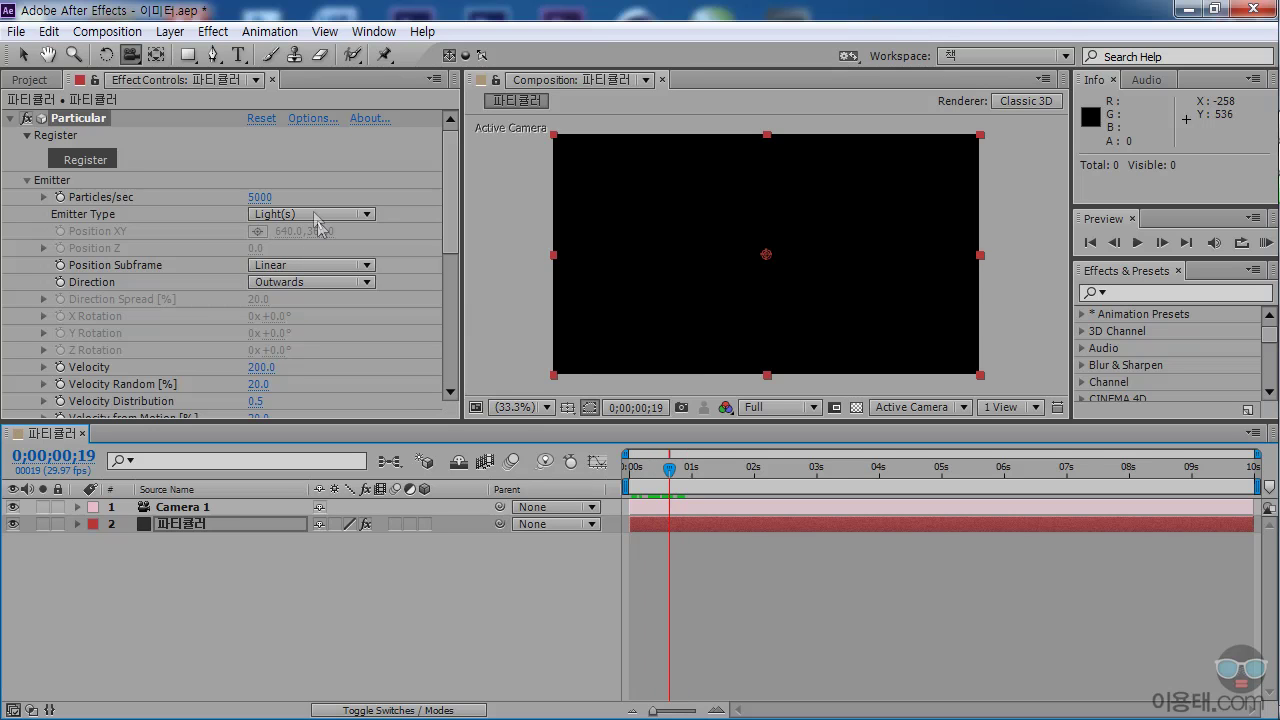
left_click(170, 32)
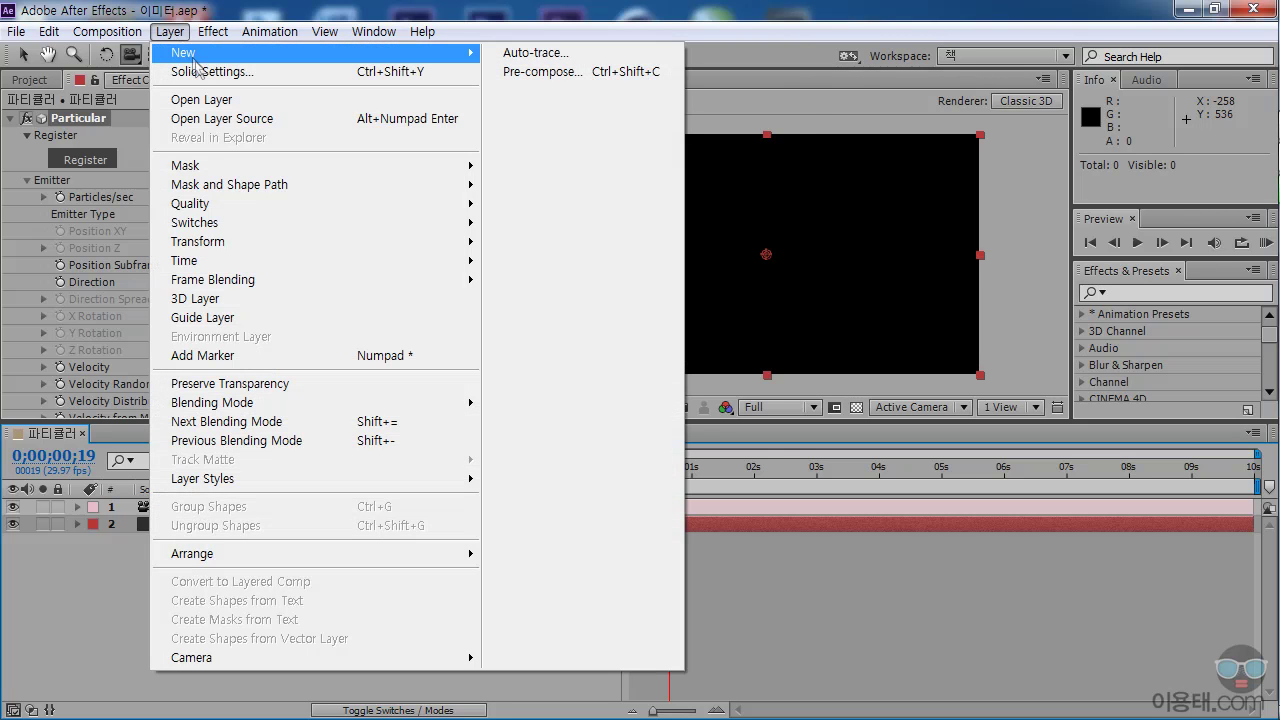
mouse_move(200, 55)
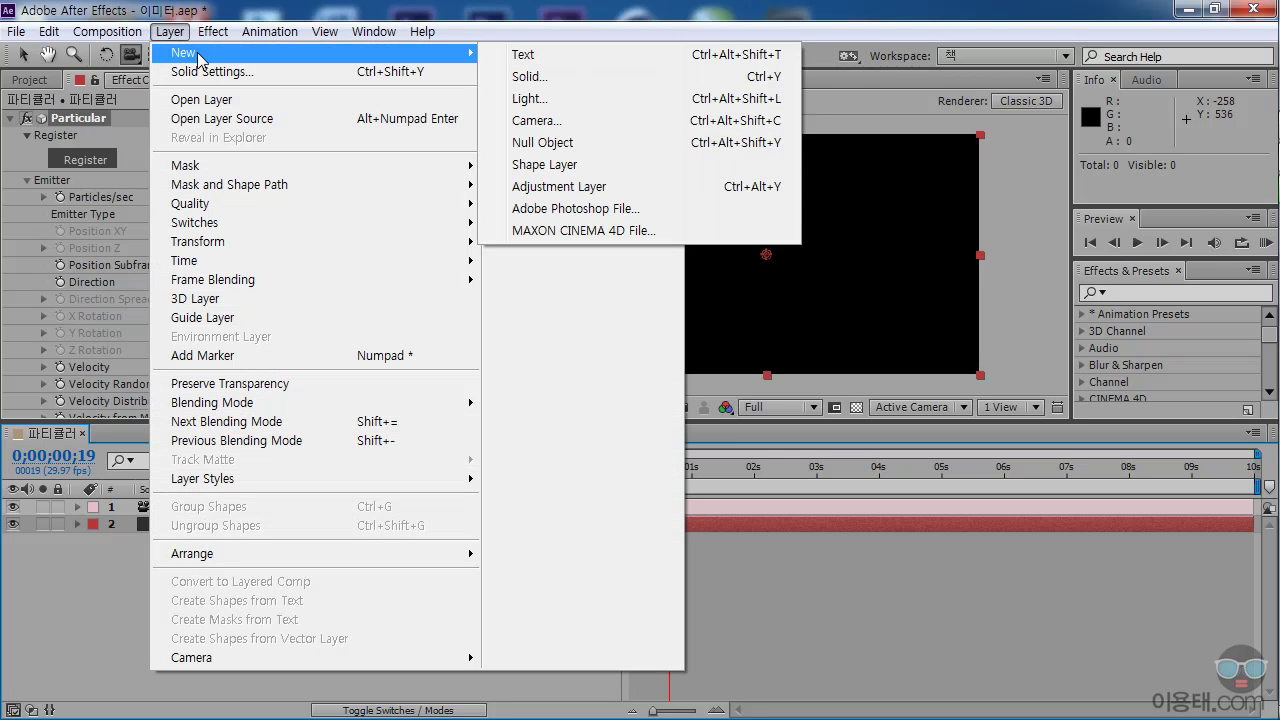
left_click(550, 106)
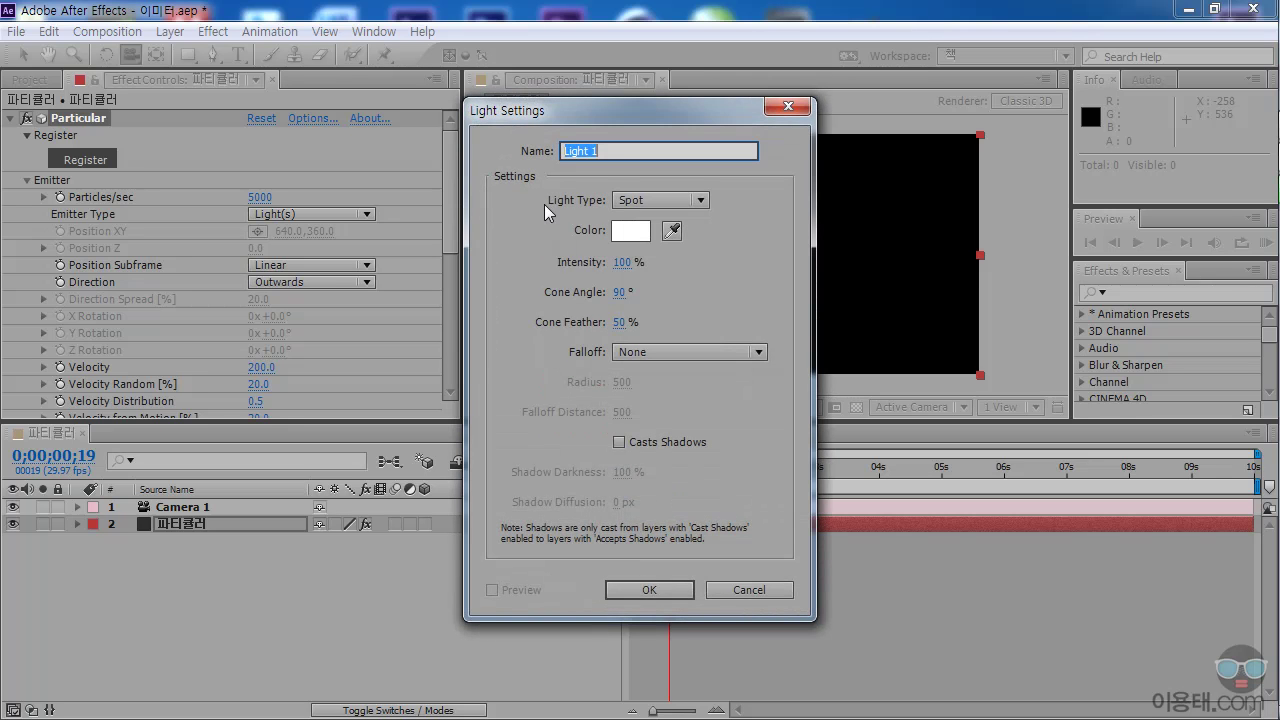
type("E")
type("mitter")
left_click_drag(620, 152, 552, 152)
left_click(637, 162)
left_click(636, 586)
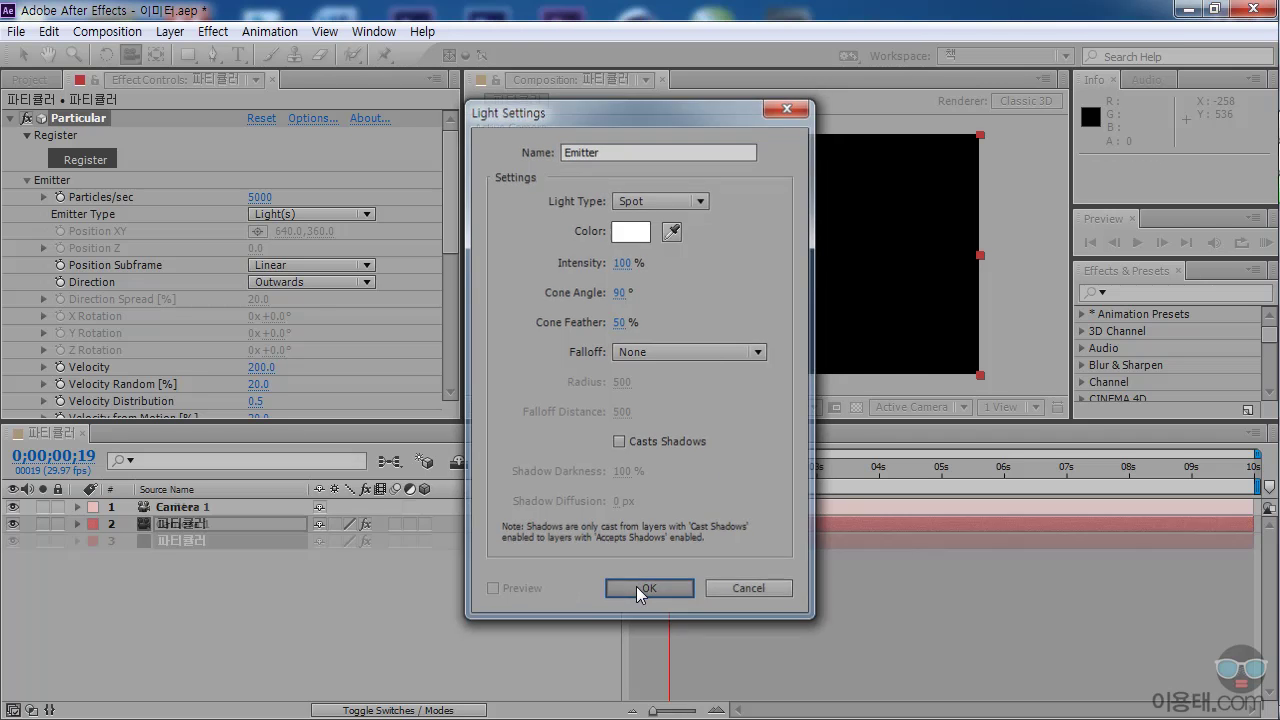
left_click_drag(671, 470, 793, 486)
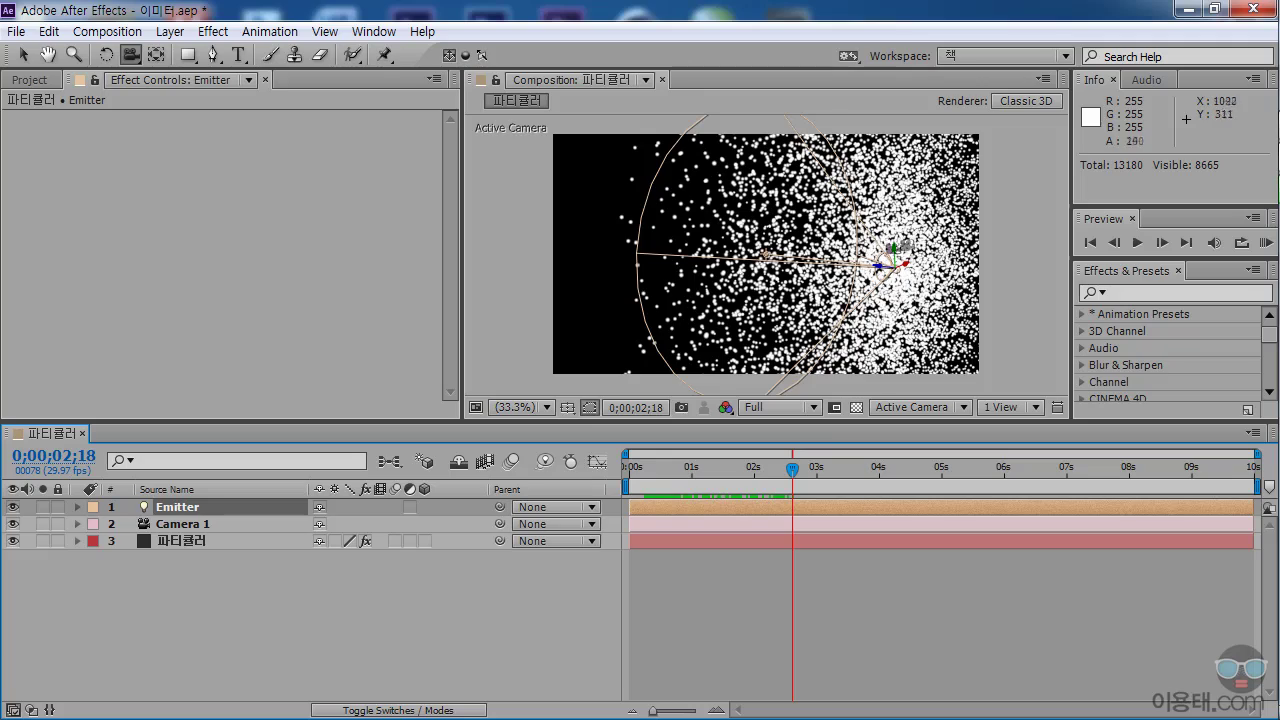
left_click_drag(795, 476, 757, 478)
- Try moving the Emitter light down toward the lower centre of the composition with the Selection tool
left_click(183, 512)
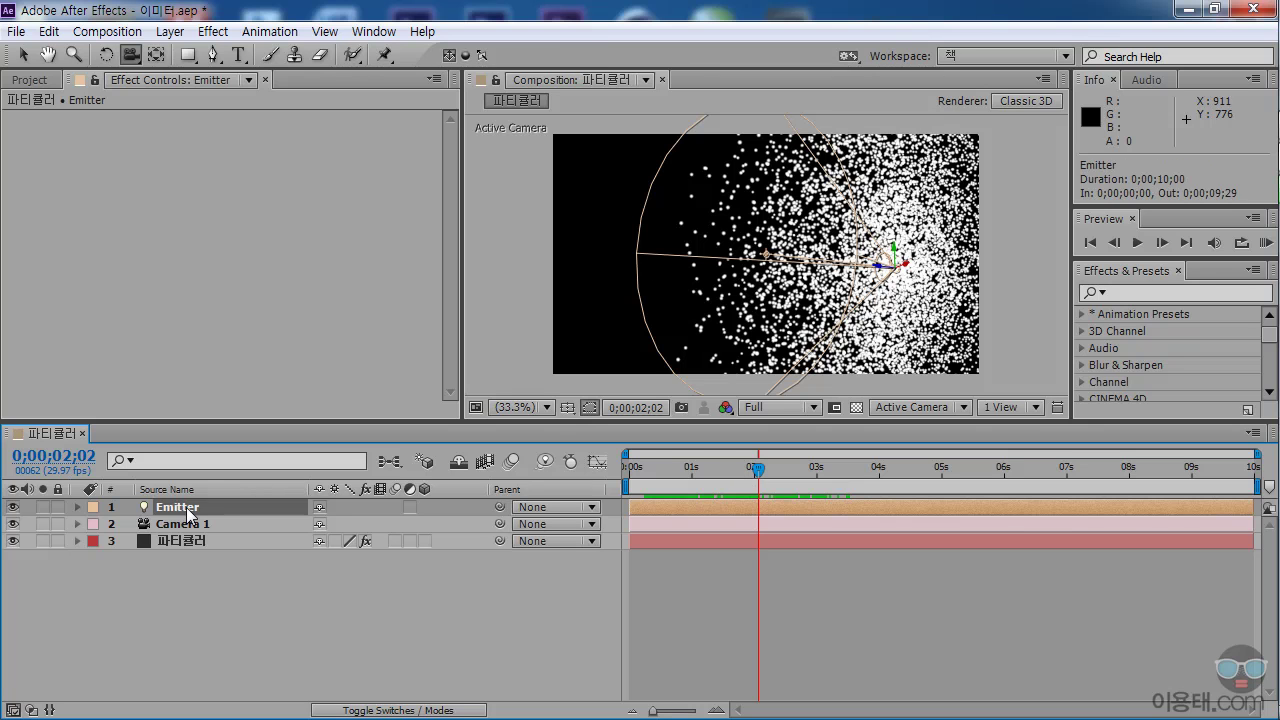
left_click(22, 55)
left_click_drag(884, 268, 770, 332)
key("ctrl+z")
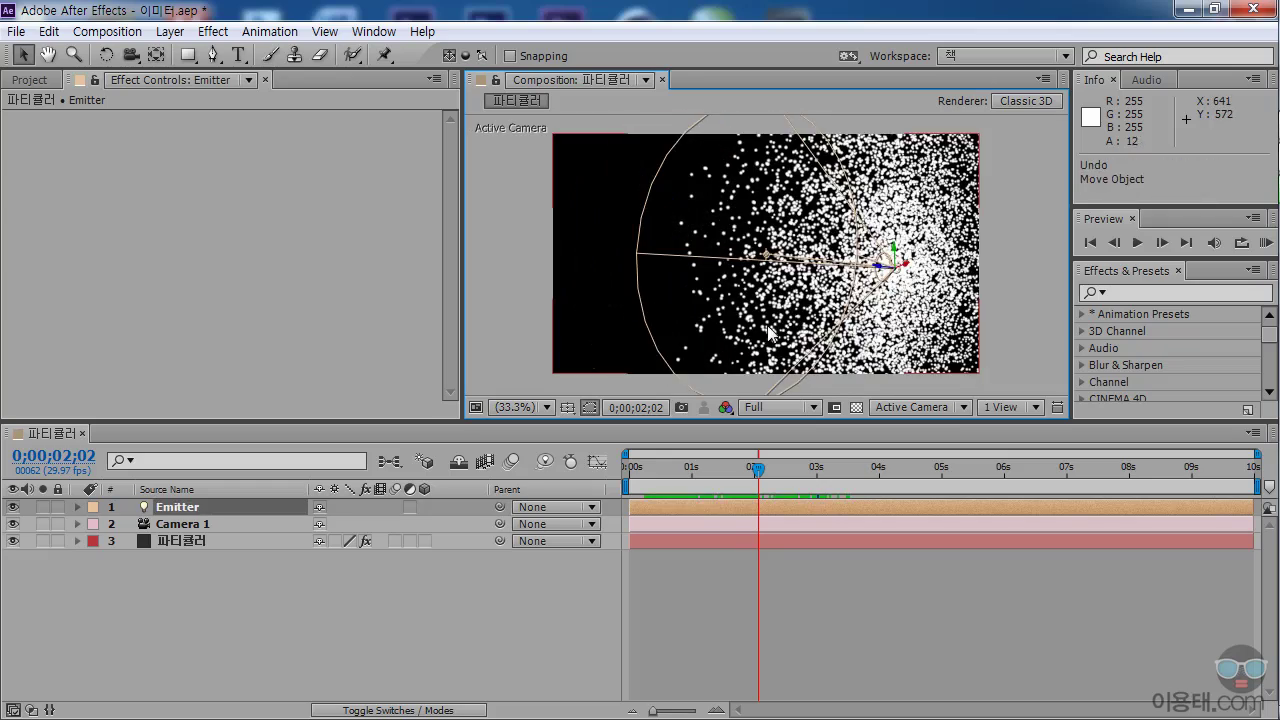
- Select the 파티큘러 layer at 0;00;02;00, enlarge the composition view, and review the available Emitter Type options
mouse_move(758, 467)
left_mouse_down()
mouse_move(695, 467)
mouse_move(754, 468)
left_mouse_up()
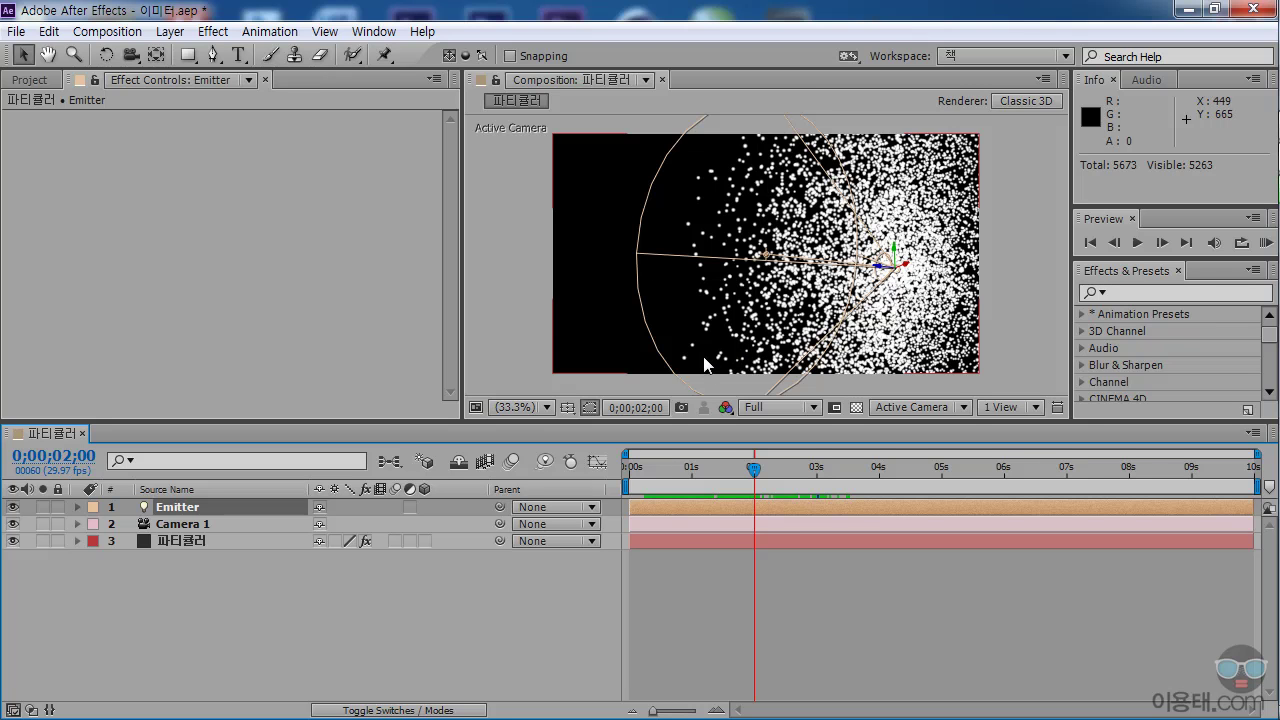
left_click(177, 540)
left_click_drag(265, 434, 265, 493)
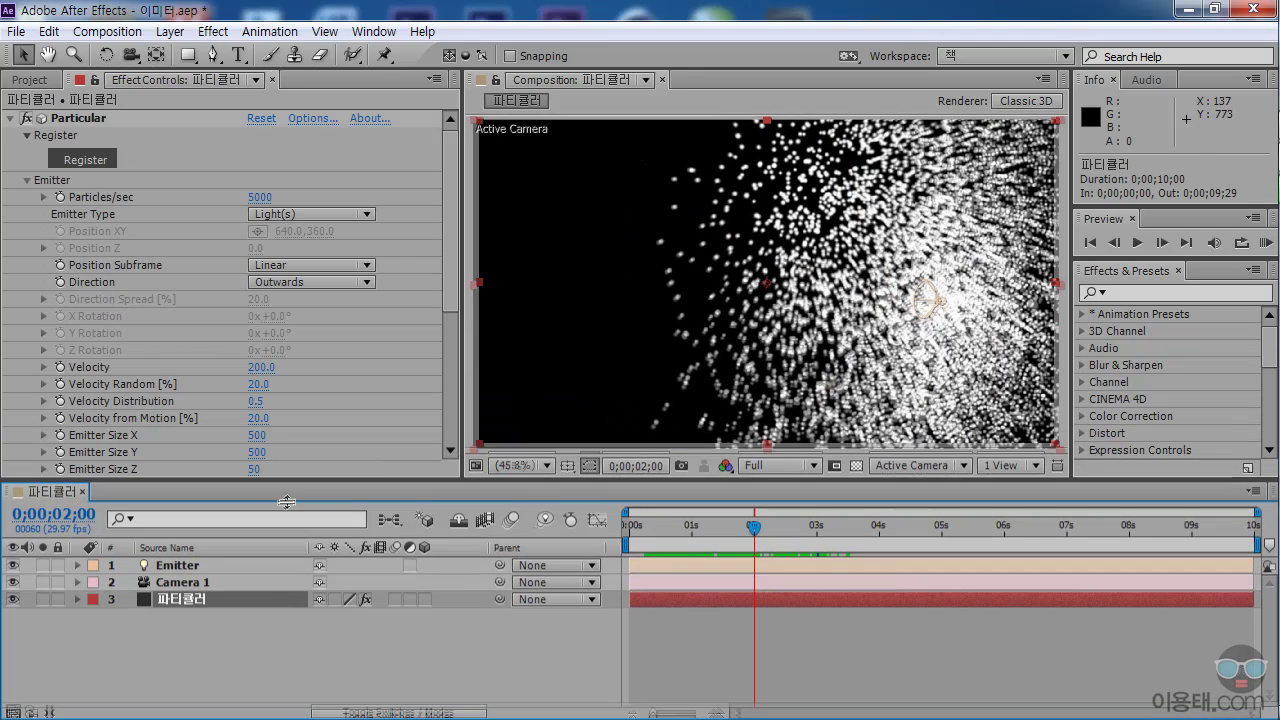
left_click_drag(478, 331, 453, 331)
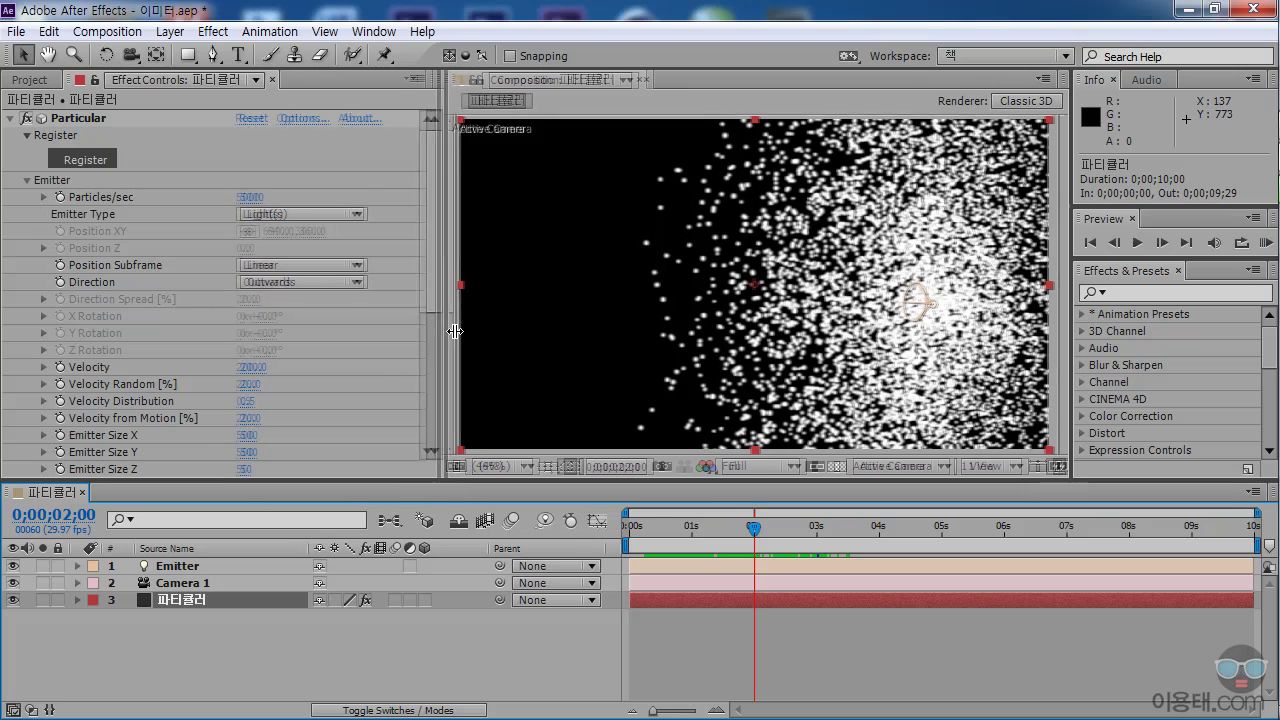
left_click(279, 214)
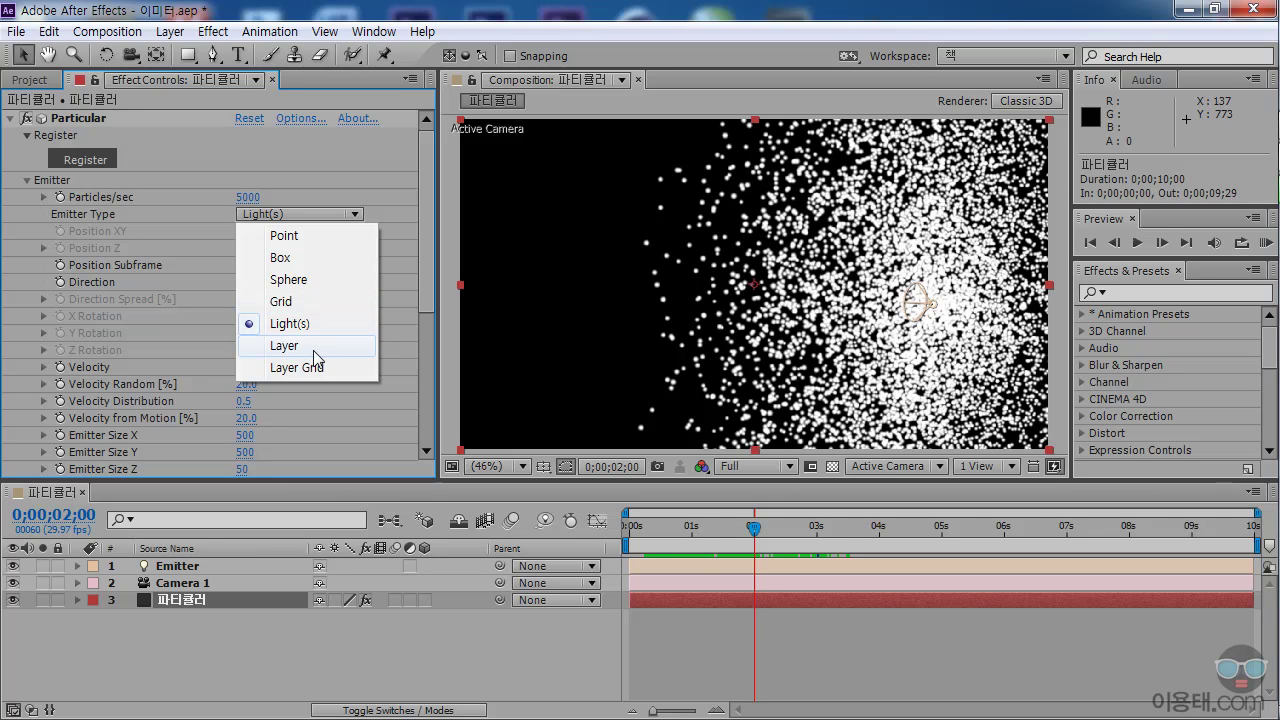
left_click(424, 292)
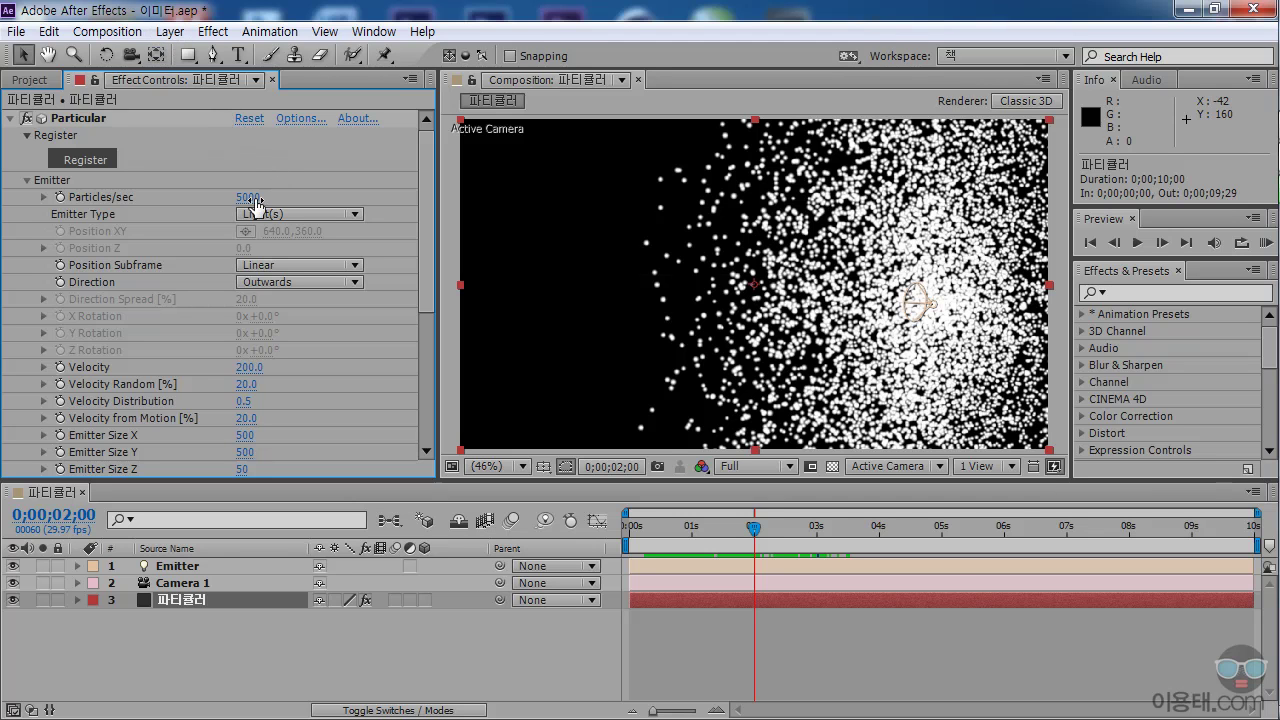
- Start creating a new composition
left_click(107, 31)
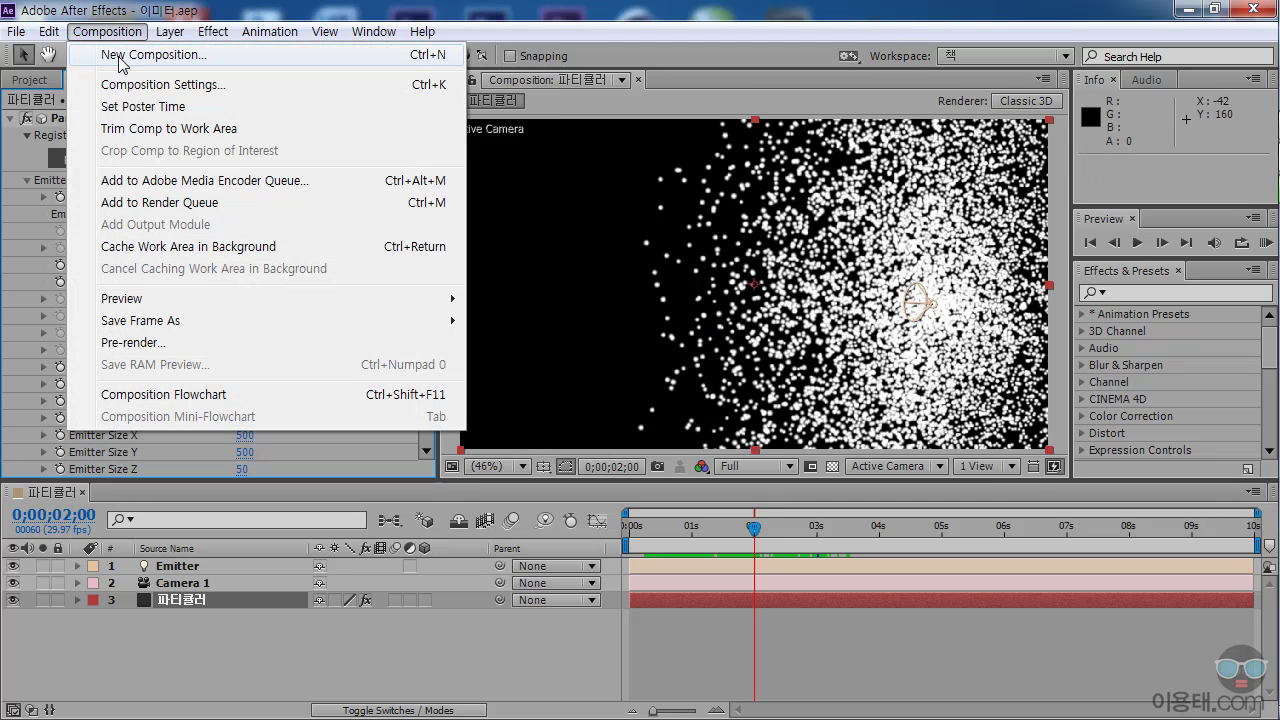
- Create a composition named 레이어 이미터 with the HDV/HDTV 720 29.97 preset and a 10-second duration
left_click(121, 57)
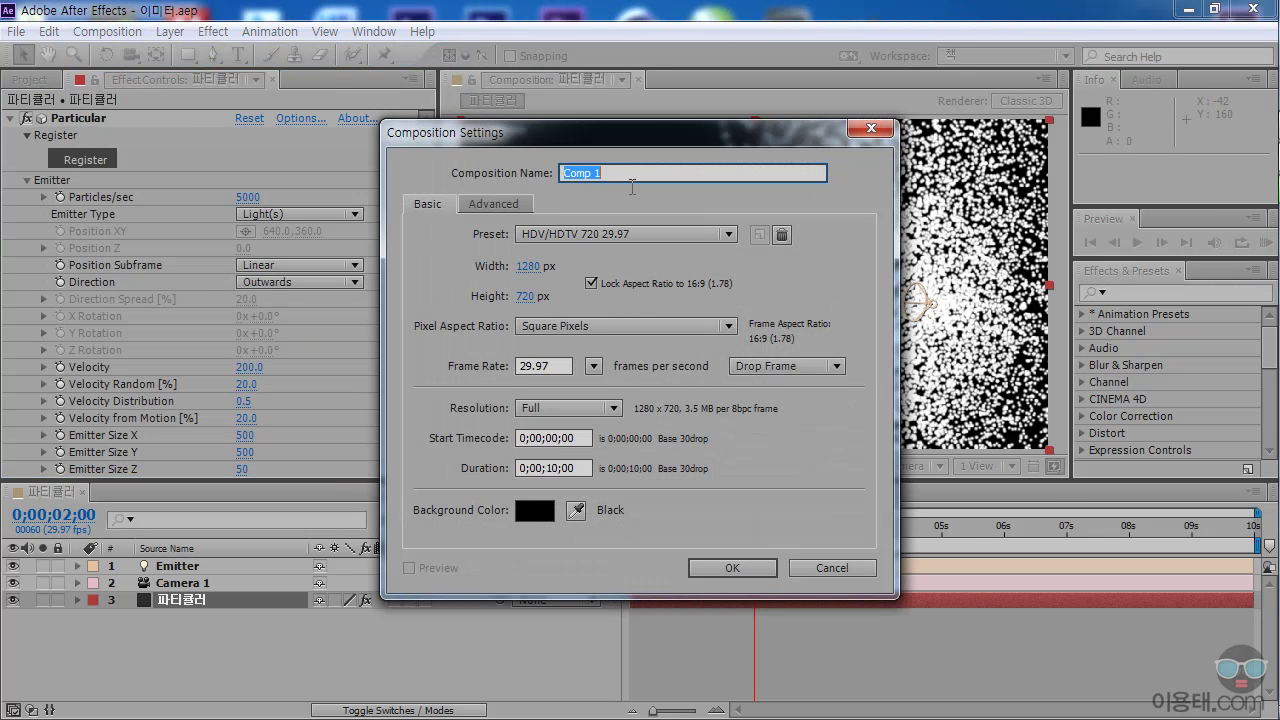
key("BackSpace")
type("레임")
type("어 이미터")
left_click(679, 522)
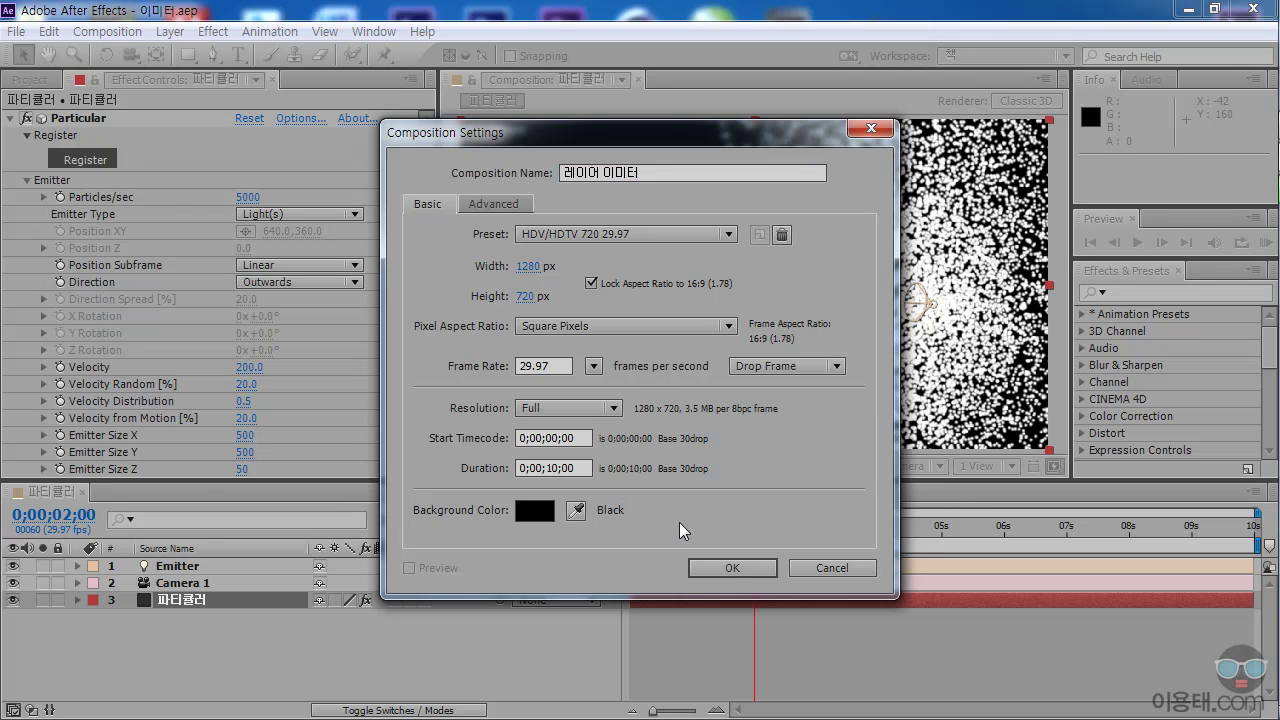
left_click(726, 566)
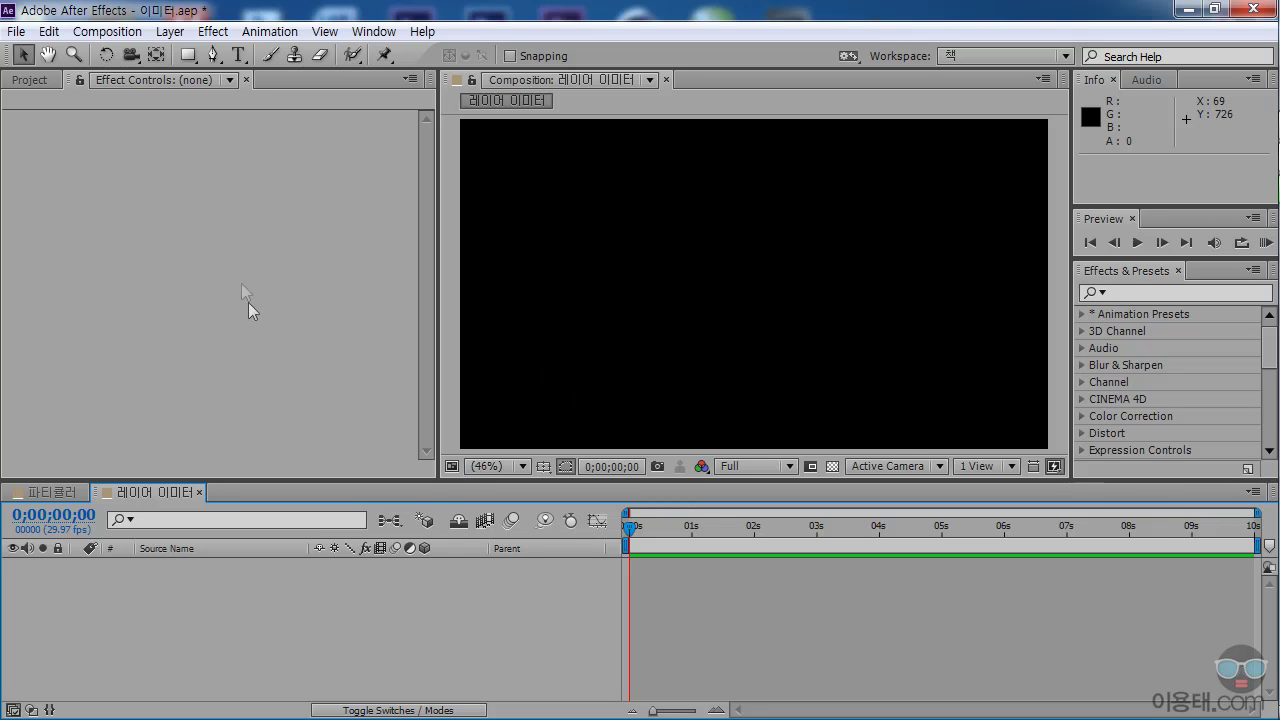
- Add the yellow text PARTICULA at 164 px and move it to the centre of the frame
left_click(238, 55)
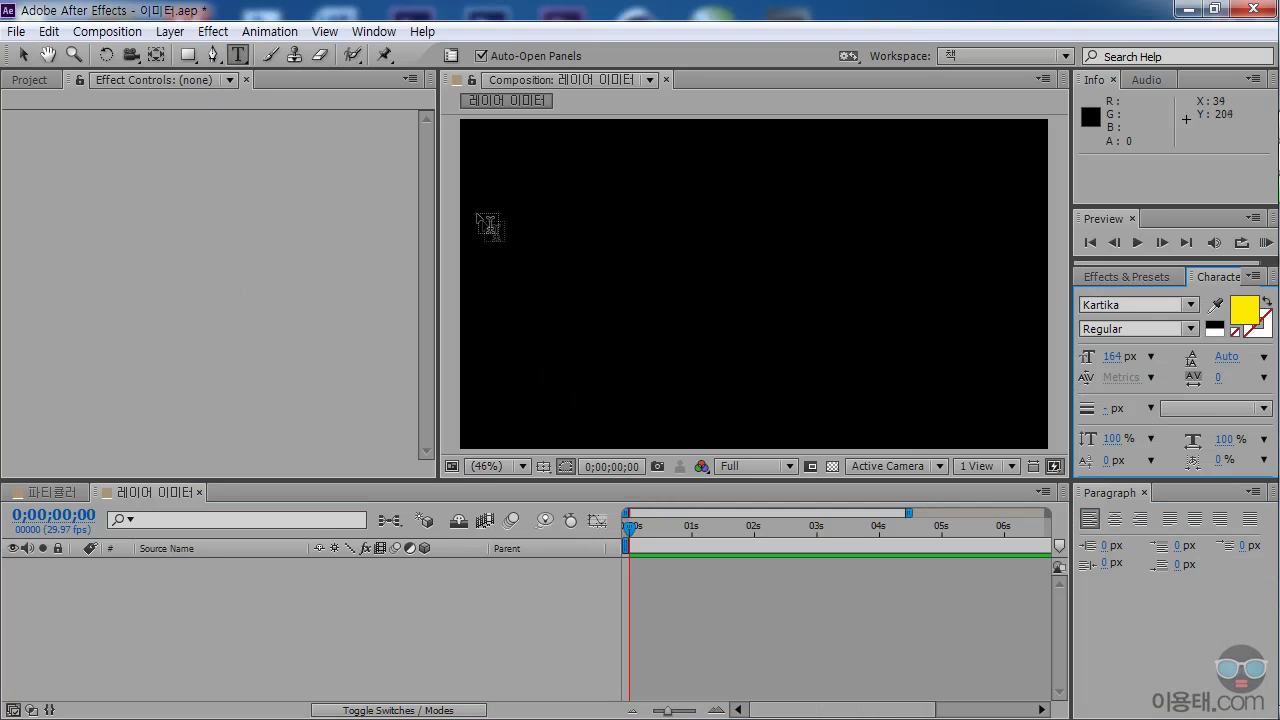
left_click(494, 310)
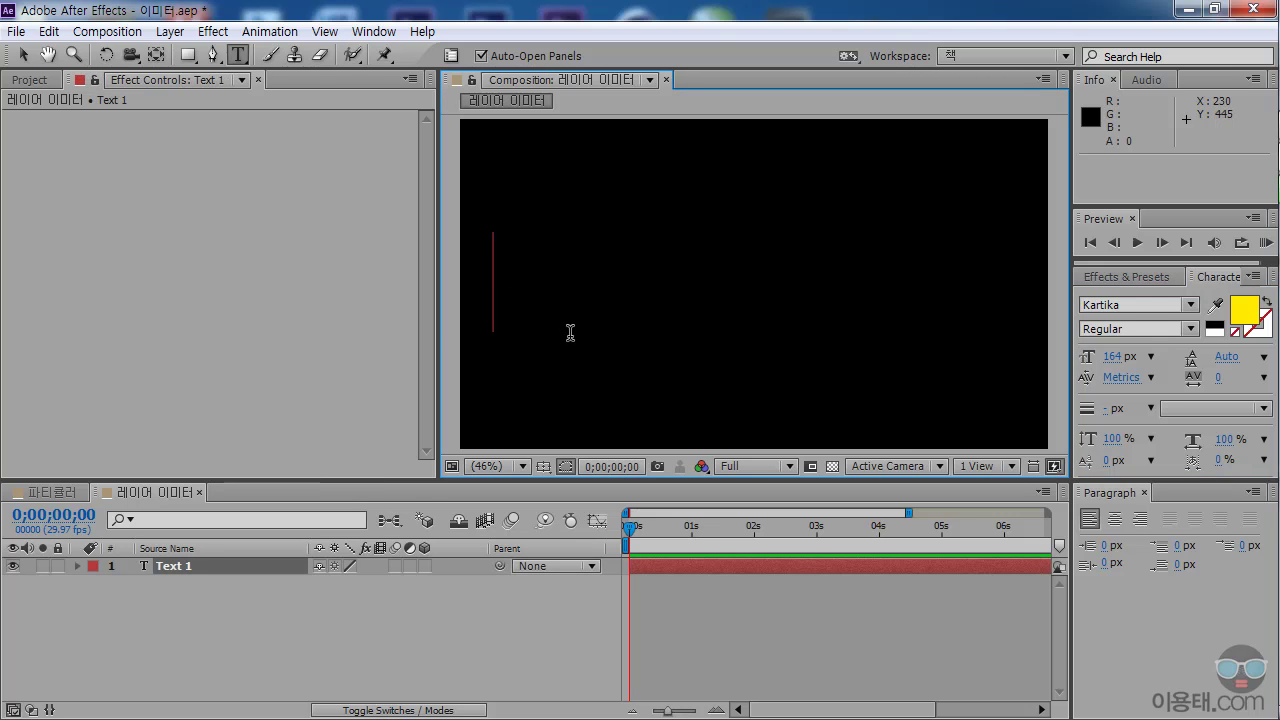
type("p")
key("BackSpace")
type("P")
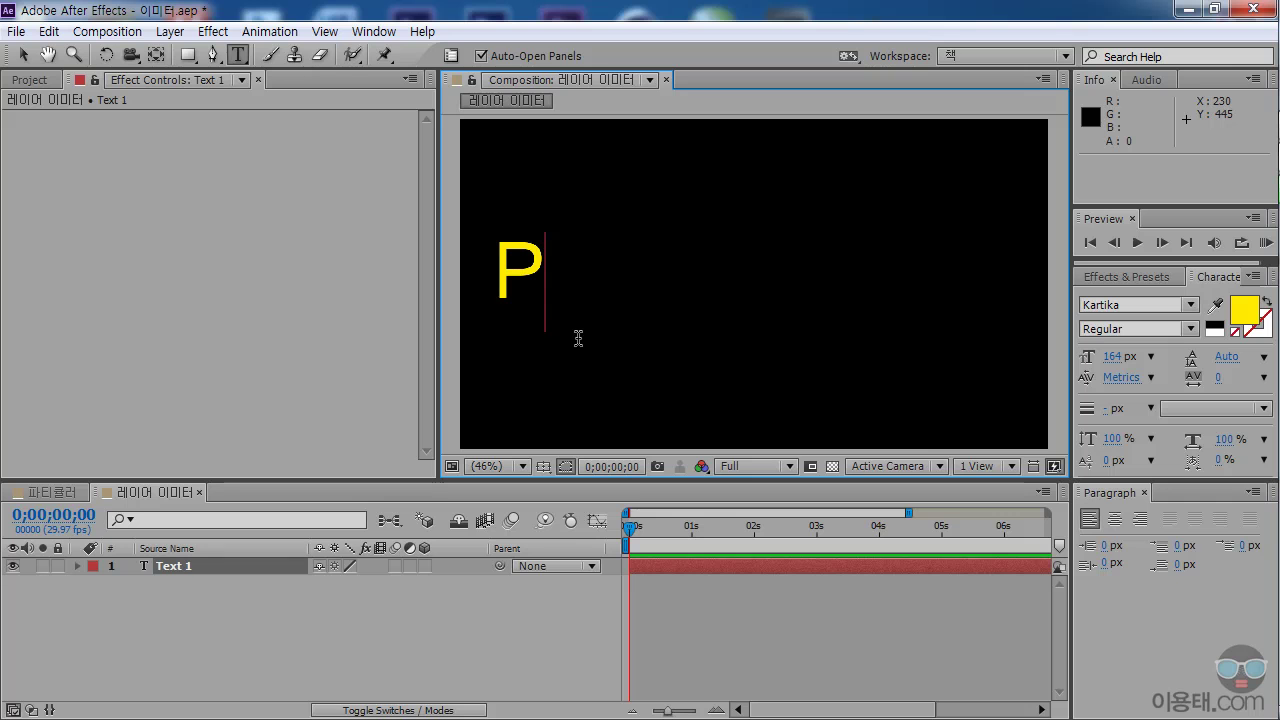
type("ARTICUL")
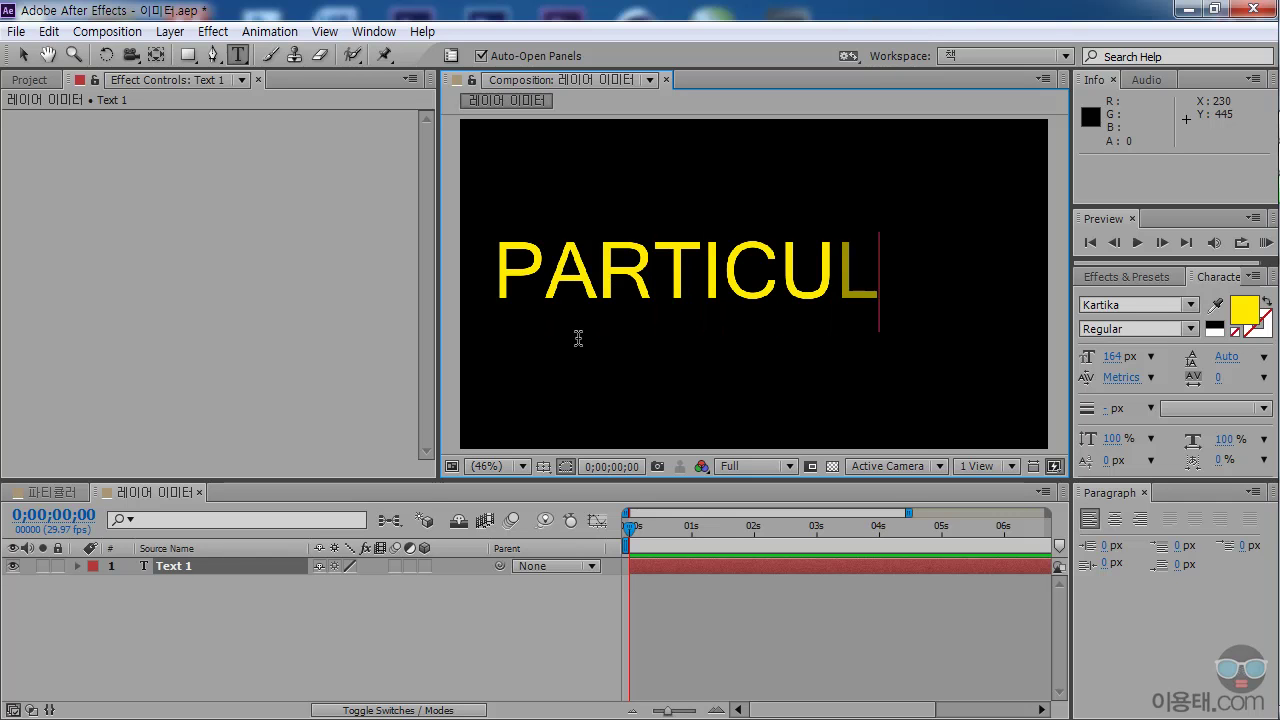
type("A")
left_click(25, 58)
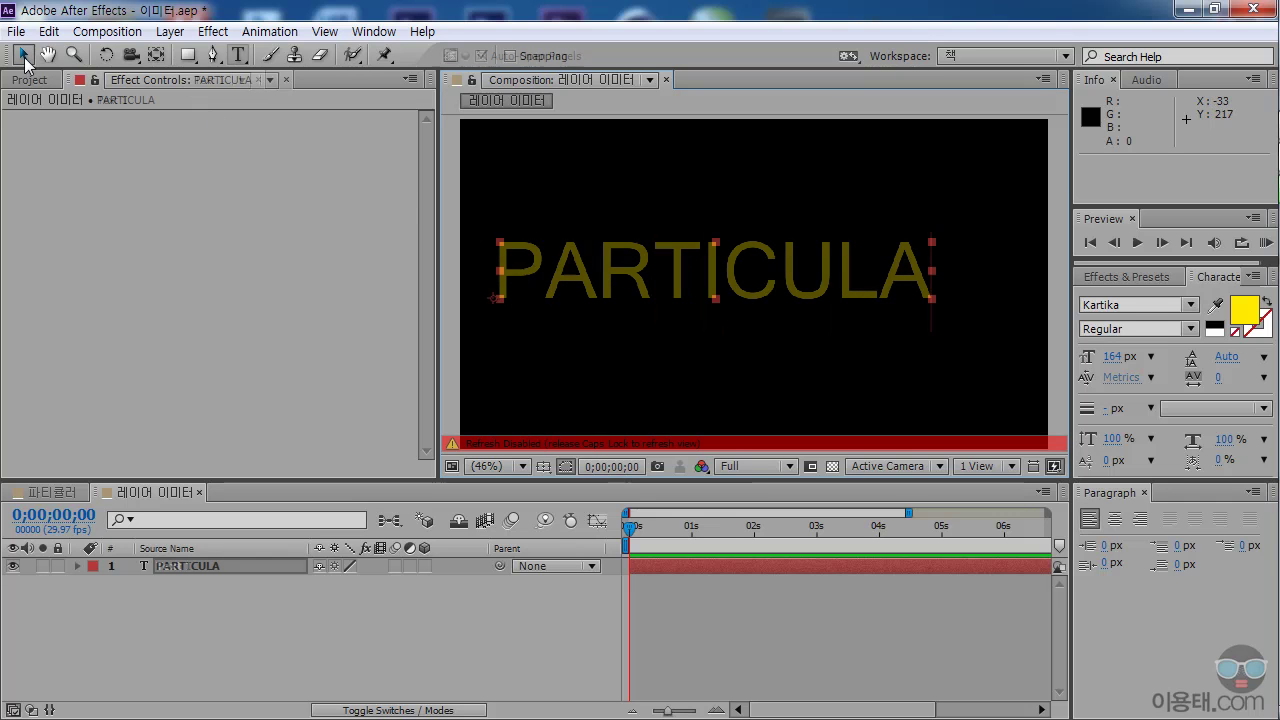
key("Caps_Lock")
left_click_drag(680, 258, 718, 270)
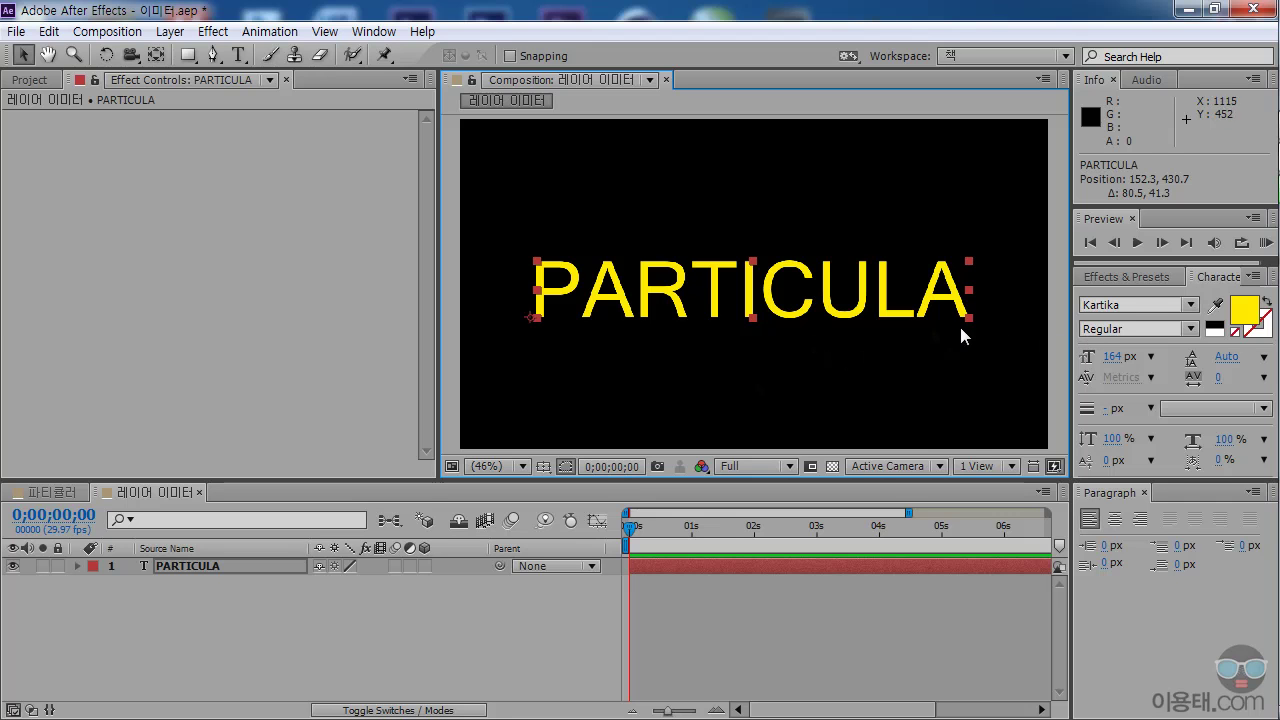
- Colour the letters PAR of the text red (FF0000)
double_click(185, 566)
left_click(638, 315)
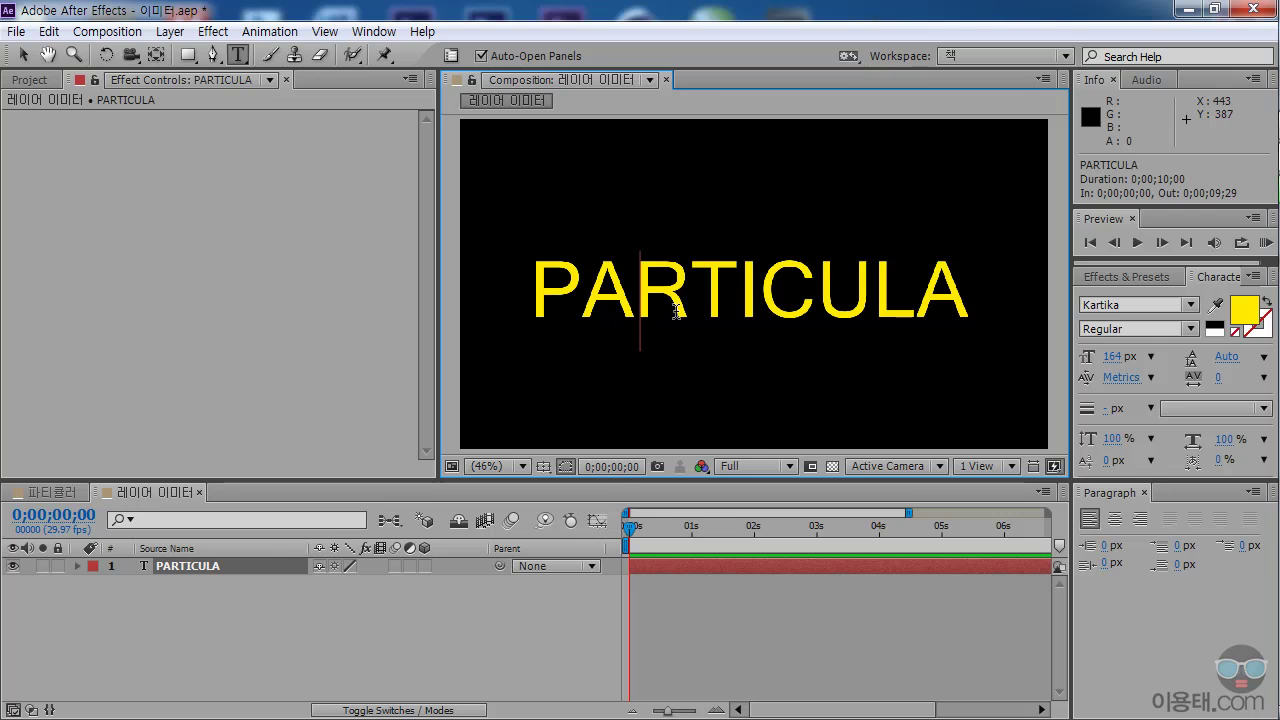
left_click_drag(690, 300, 486, 294)
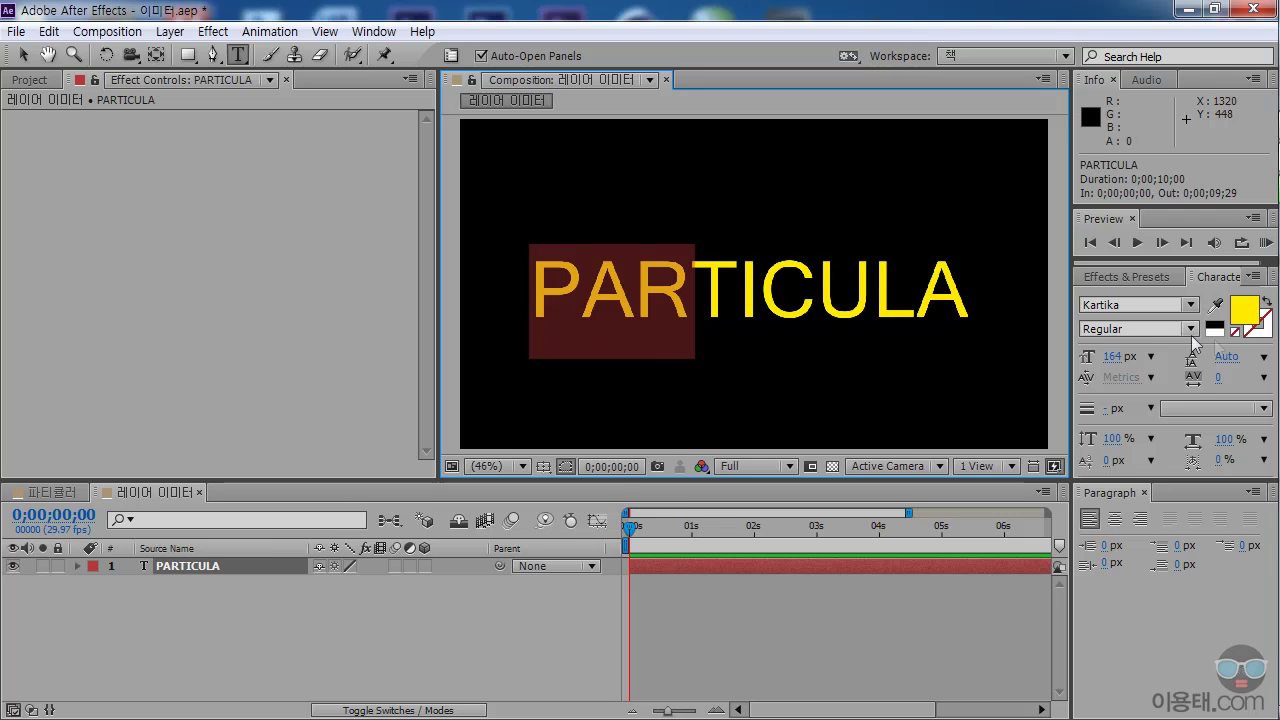
left_click(1245, 310)
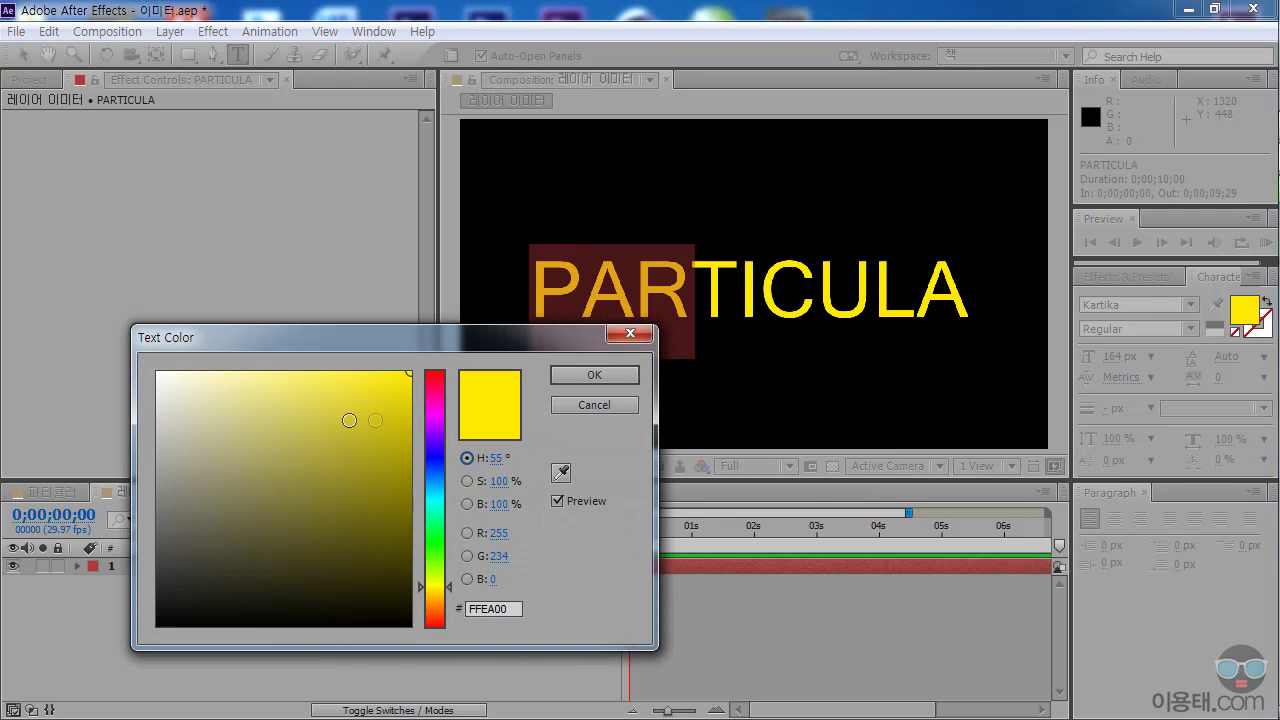
left_click(435, 373)
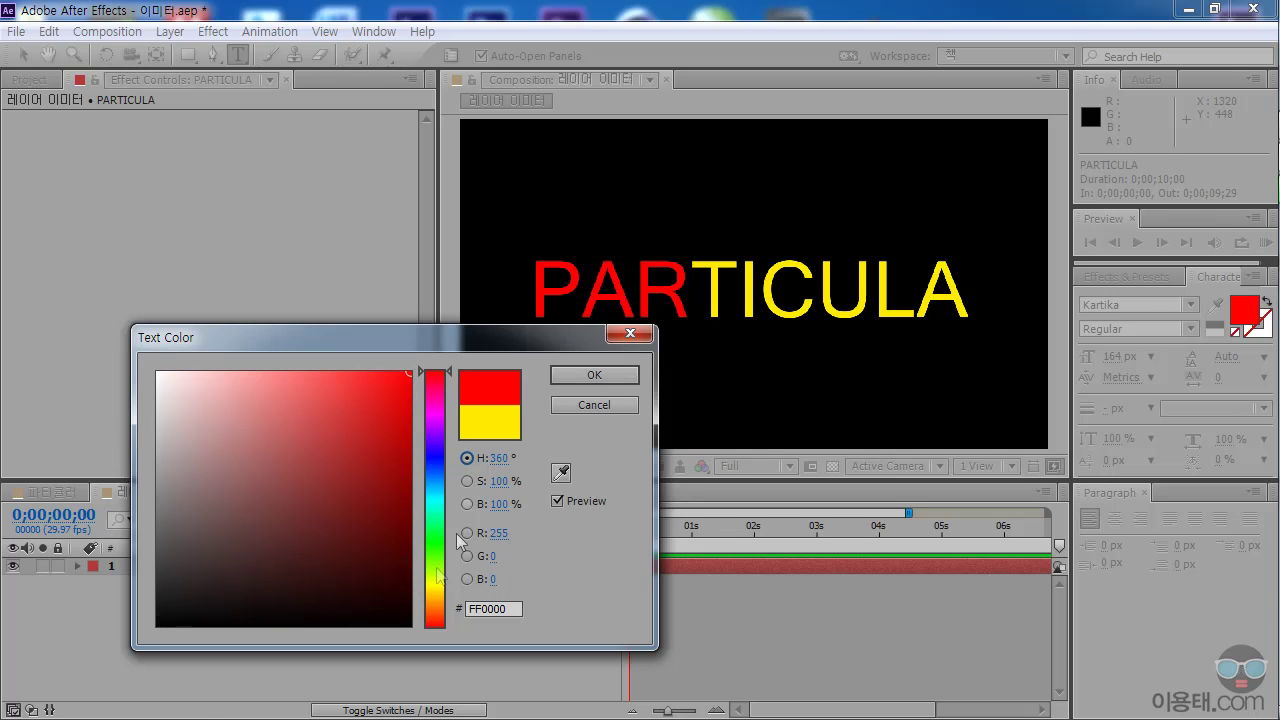
left_click(594, 374)
- Colour the letters TIC of the text blue (0C00FF)
left_click_drag(686, 300, 820, 305)
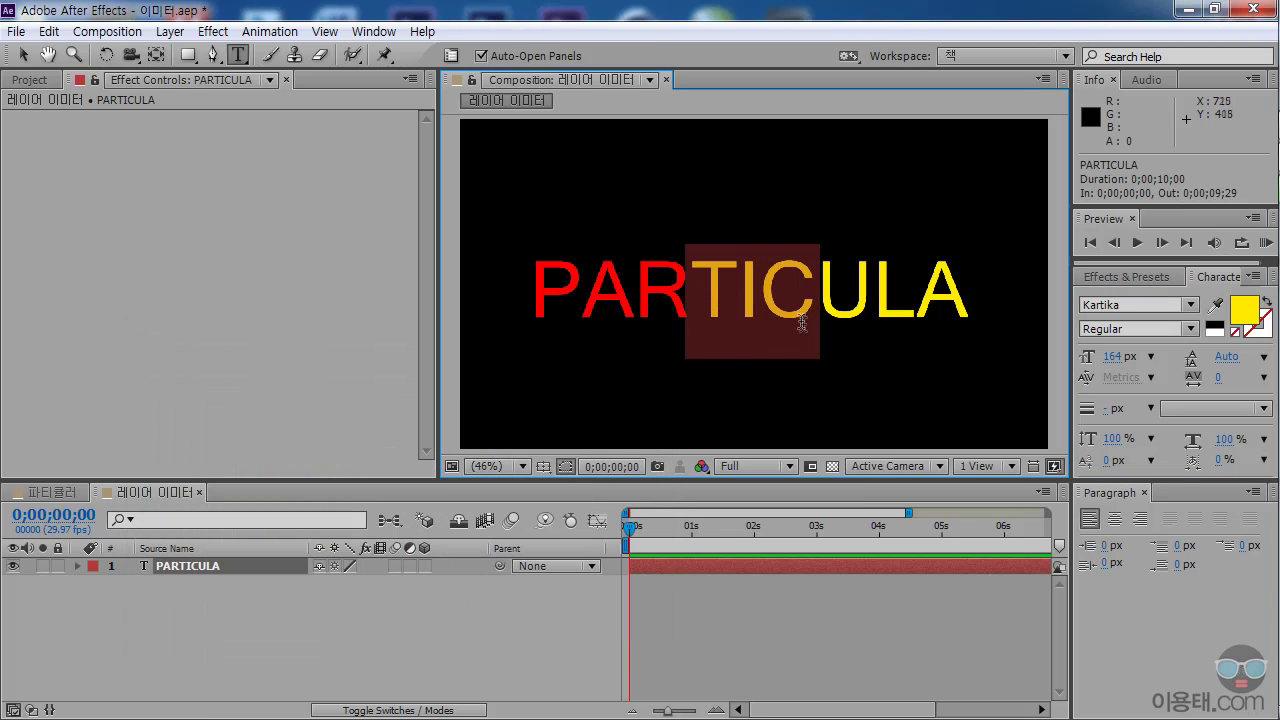
left_click(1242, 315)
left_click(434, 454)
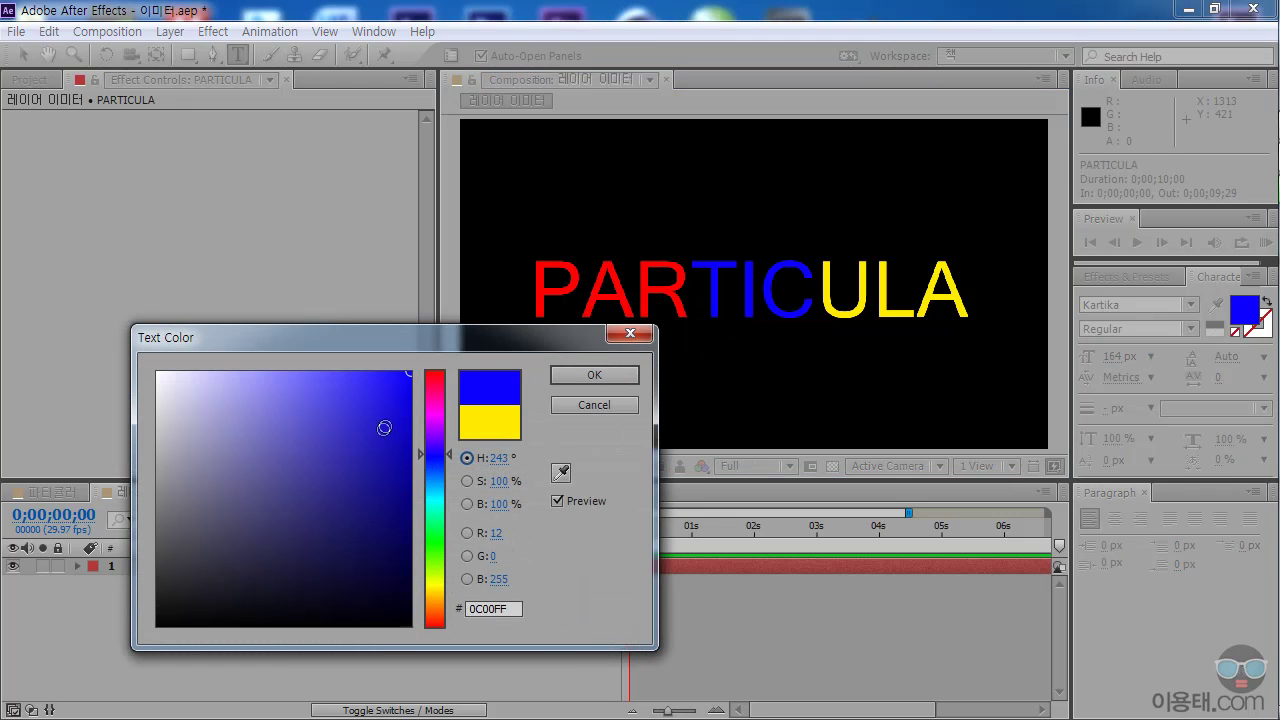
left_click(592, 374)
- Colour the letters ULA of the text a slightly muted green
left_click_drag(826, 309, 1058, 318)
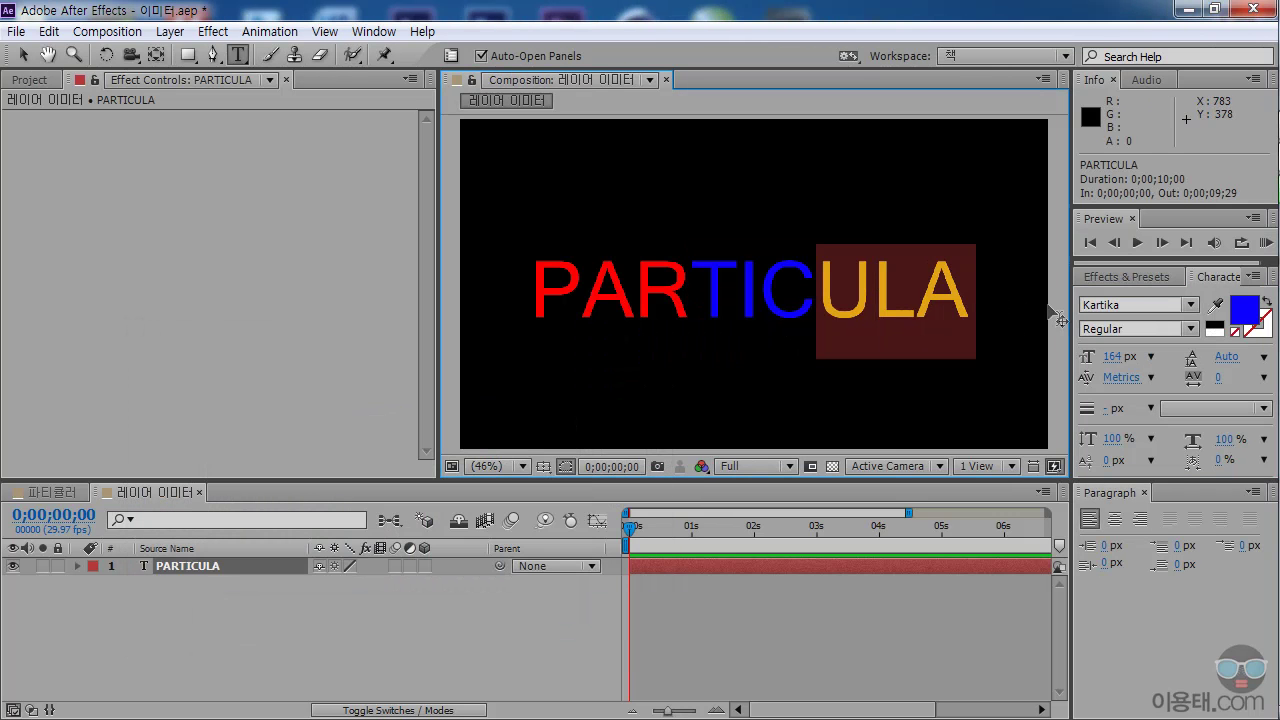
left_click(1243, 311)
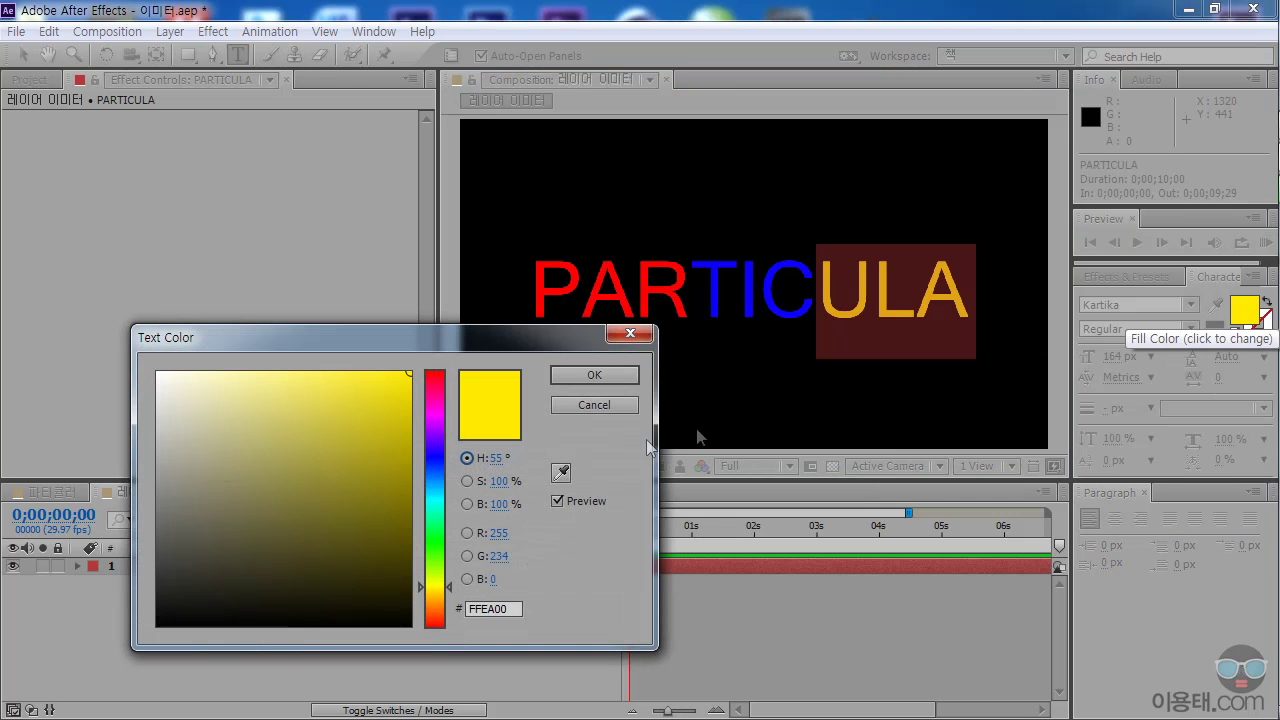
left_click(445, 546)
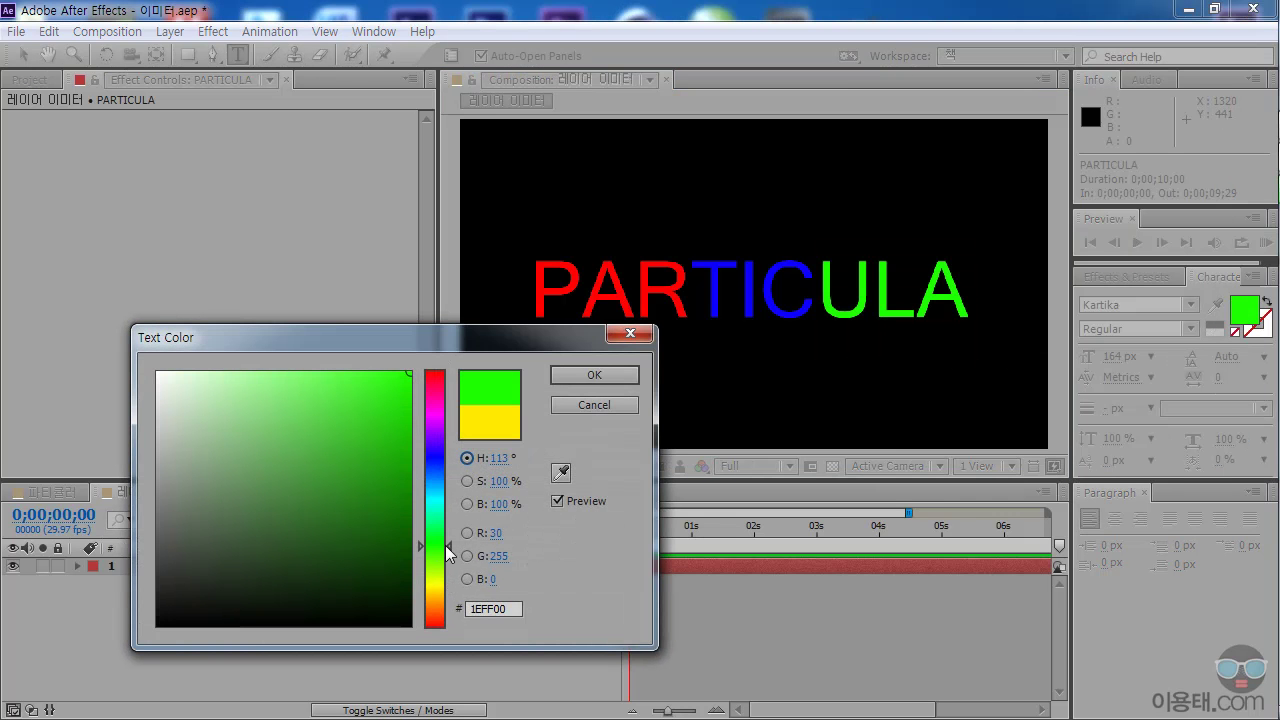
left_click(393, 412)
left_click(604, 373)
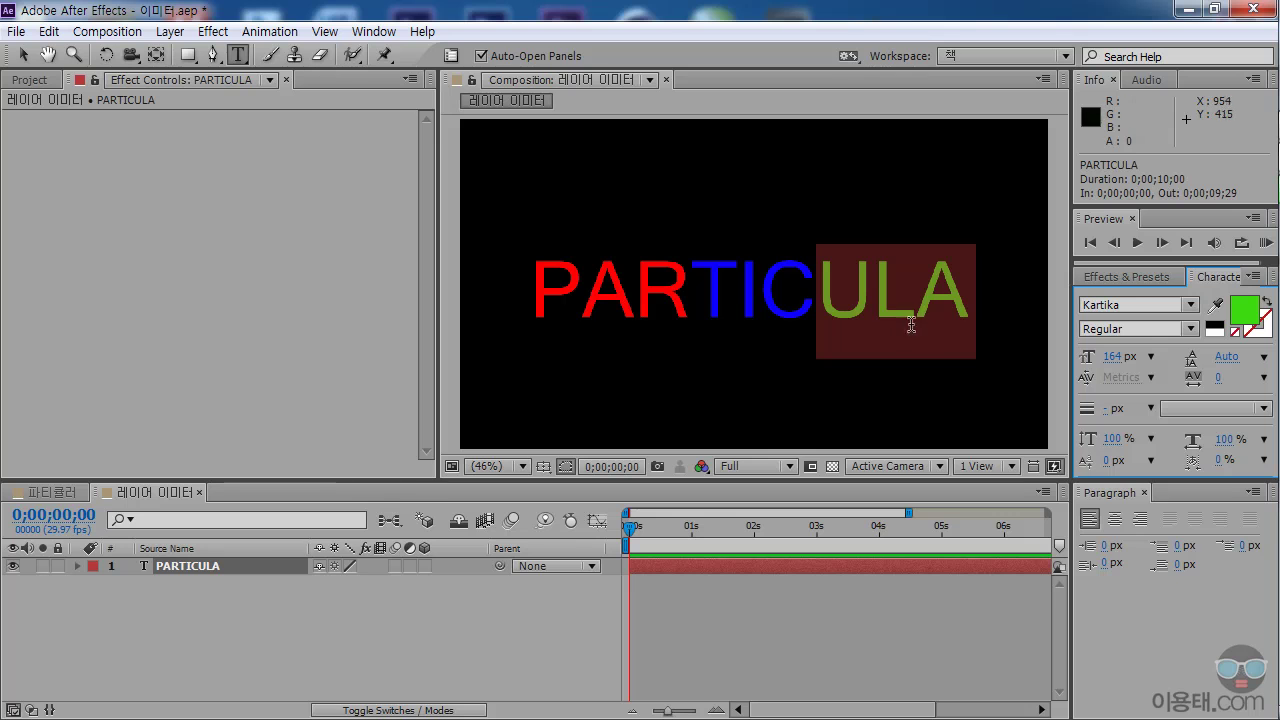
key("Left")
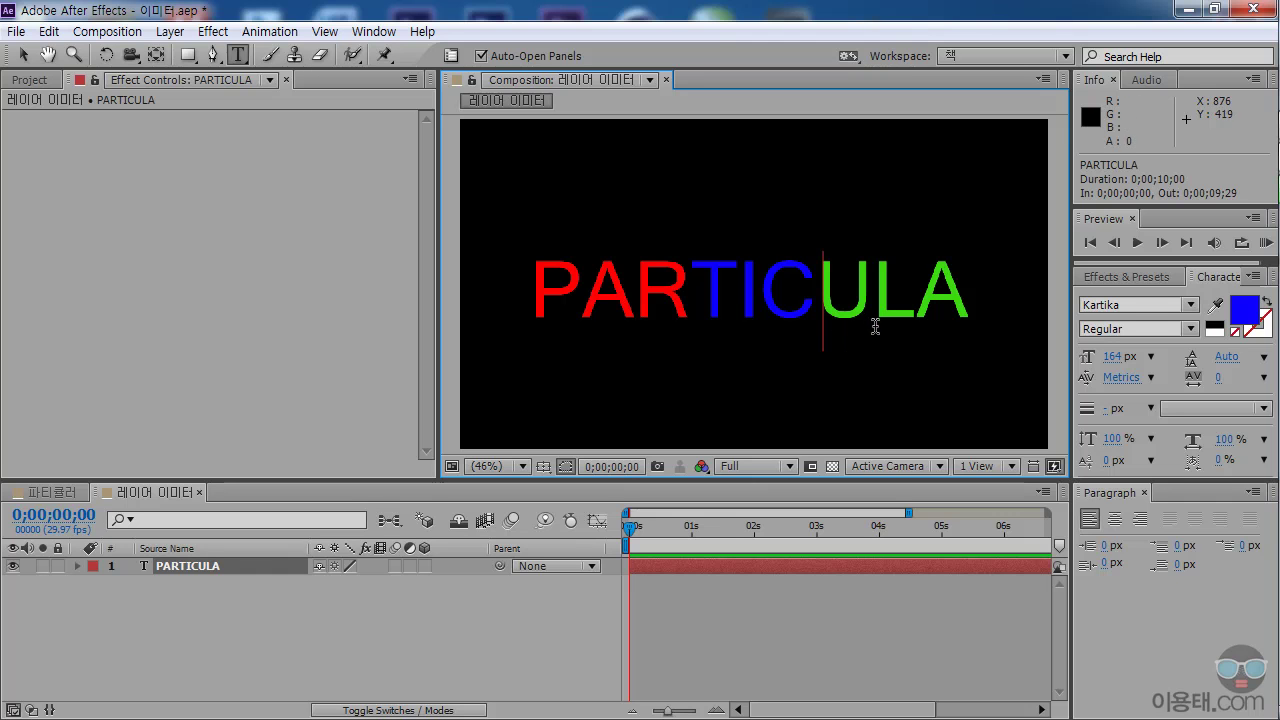
- Nudge the PARTICULA text to a position of about 147.9, 428.5 to centre it in the frame
left_click(22, 55)
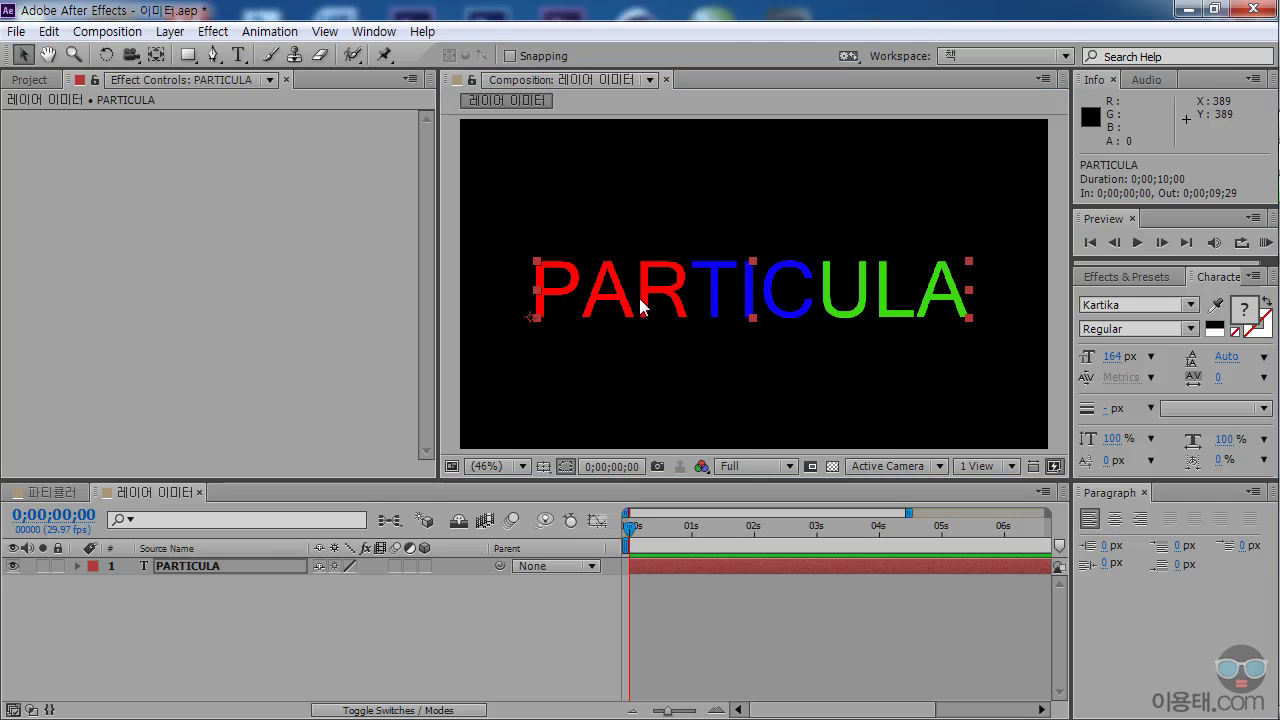
left_click_drag(676, 297, 670, 295)
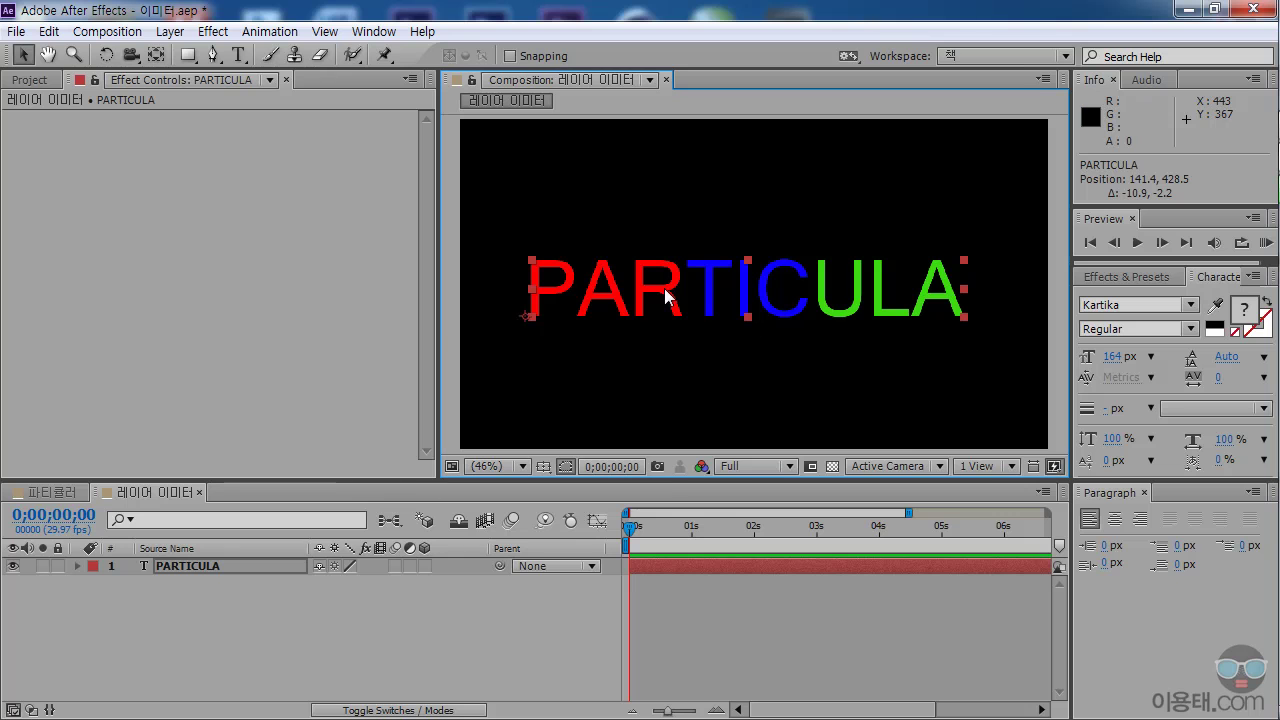
left_click_drag(666, 292, 669, 292)
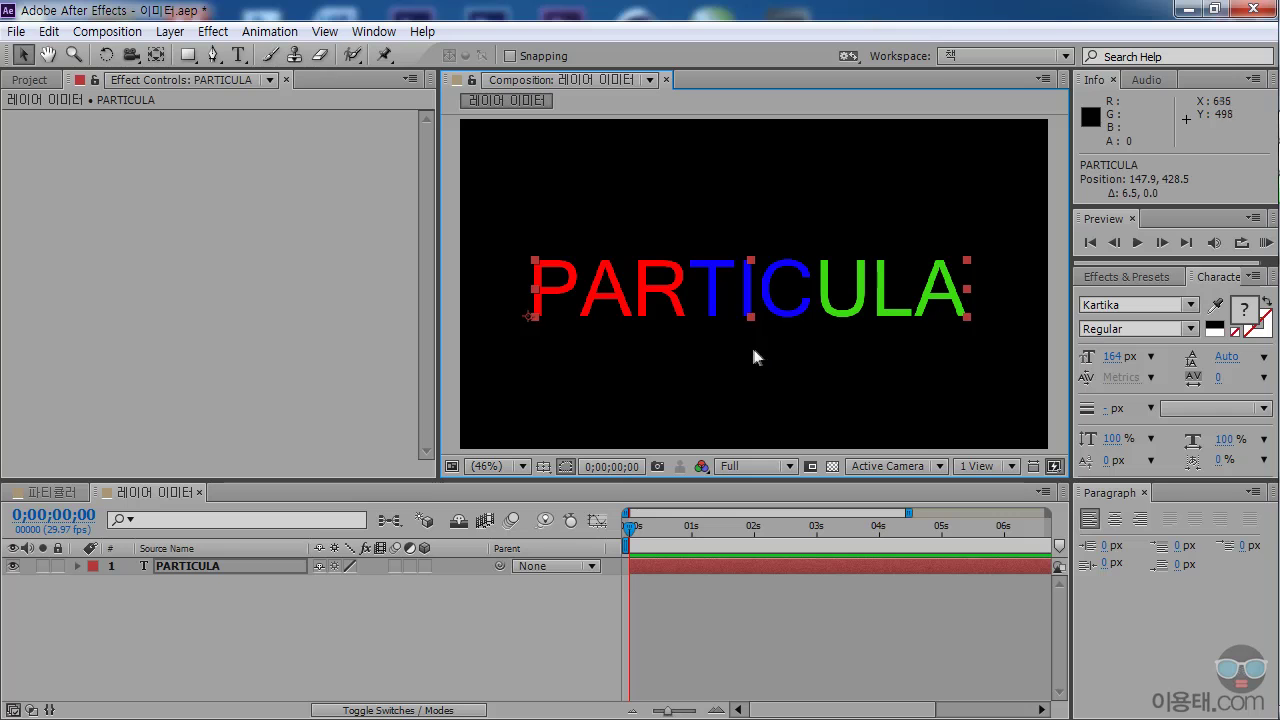
- Place the 레이어 이미터 composition as the lowest layer of the 파티큘러 composition and hide it
left_click(58, 492)
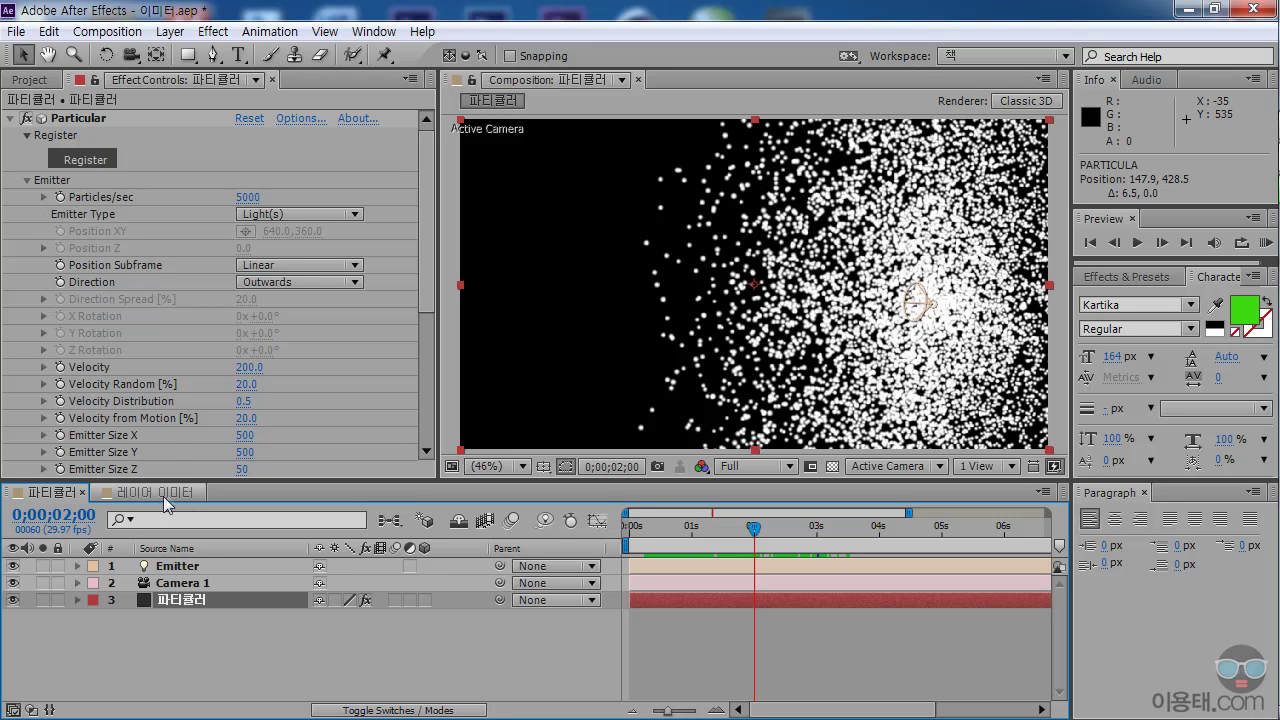
left_click(30, 79)
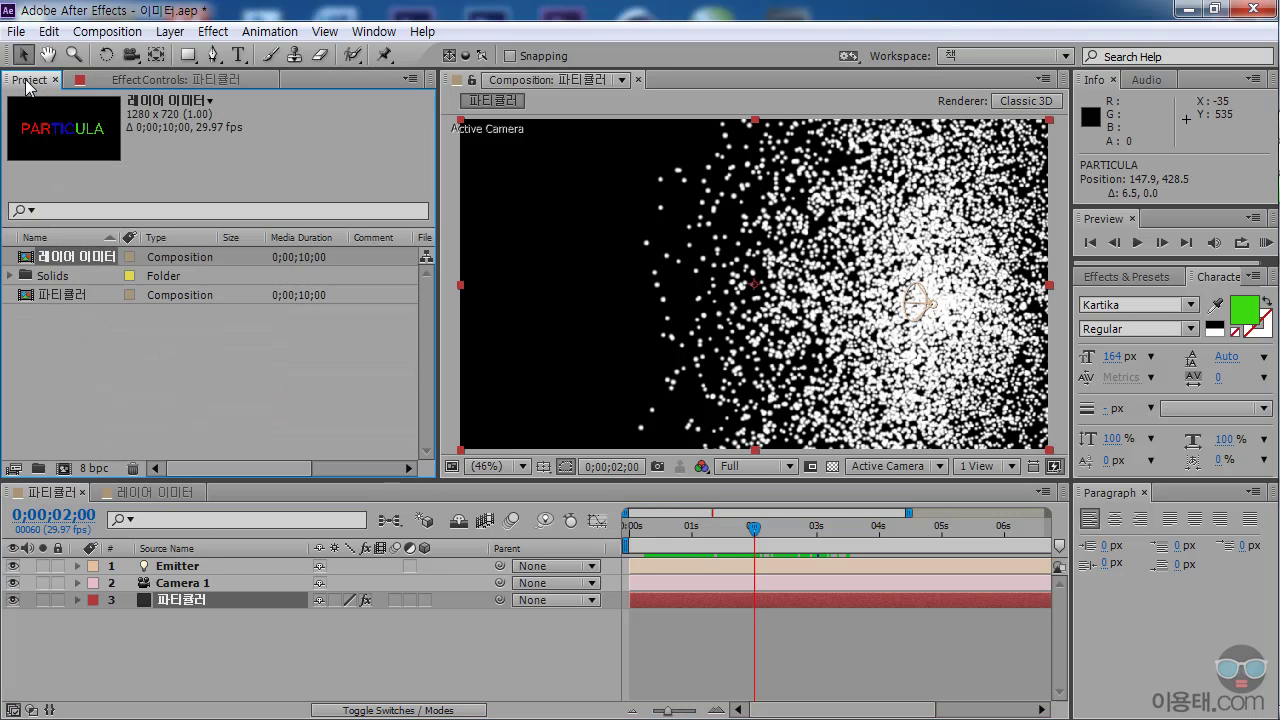
left_click_drag(80, 276, 193, 650)
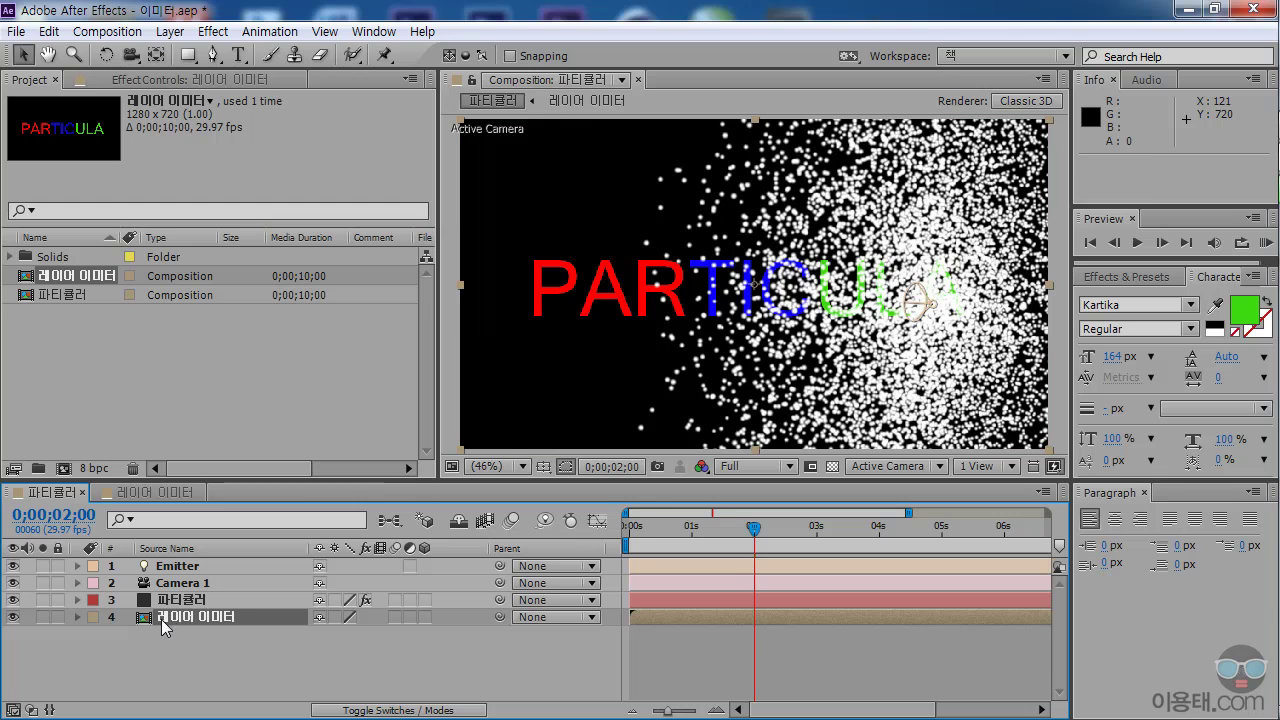
left_click(13, 617)
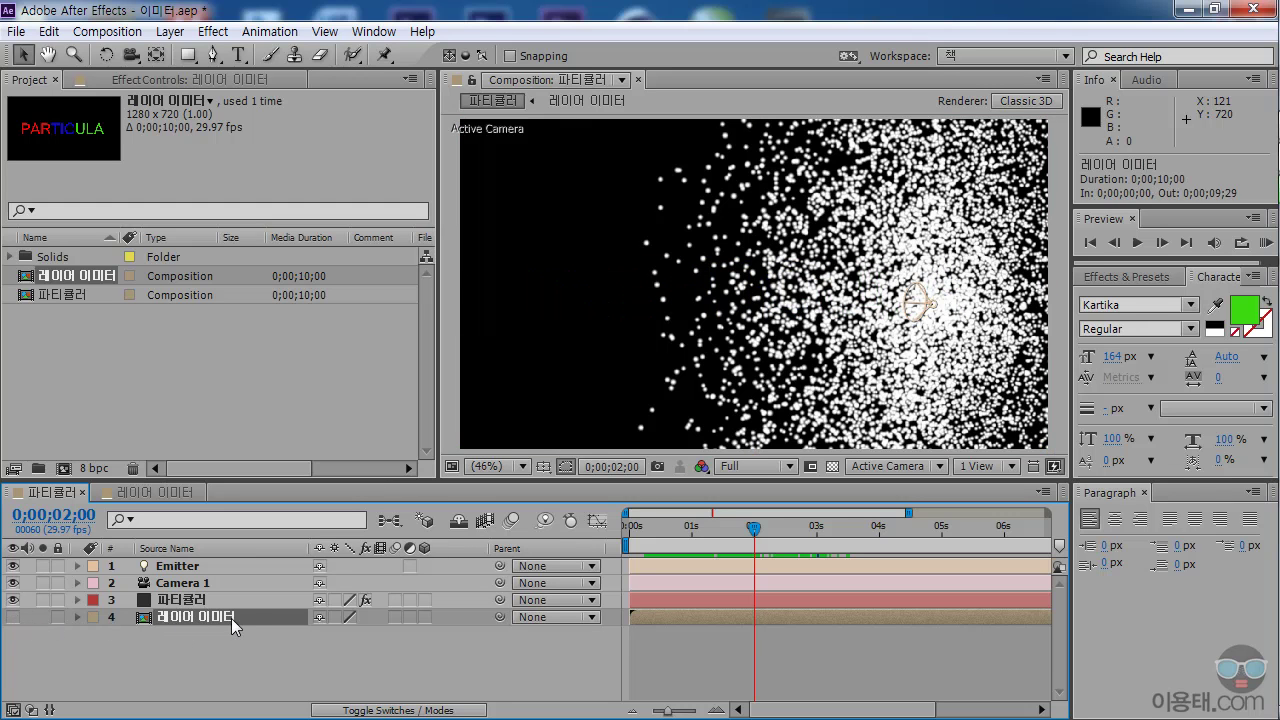
- Display the Particular settings of the 파티큘러 layer, enlarge the viewer area, and make the 레이어 이미터 layer 3D
left_click(182, 602)
left_click_drag(222, 490, 222, 533)
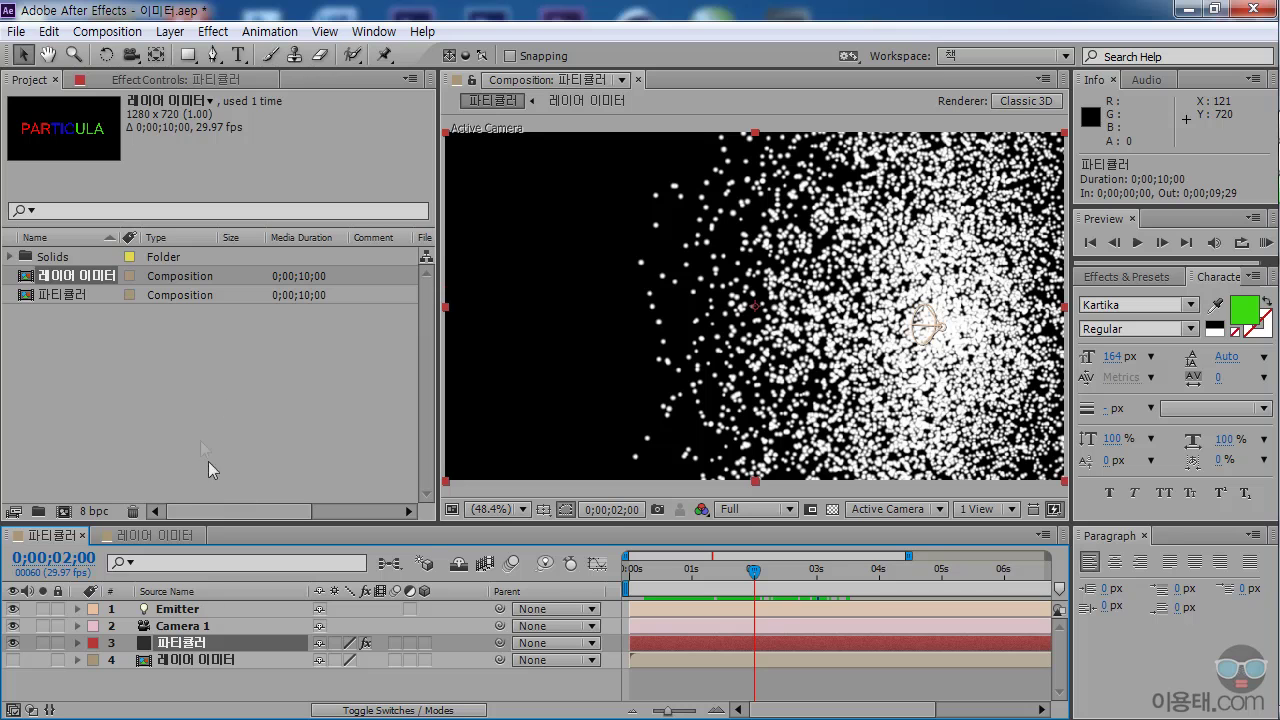
left_click(187, 79)
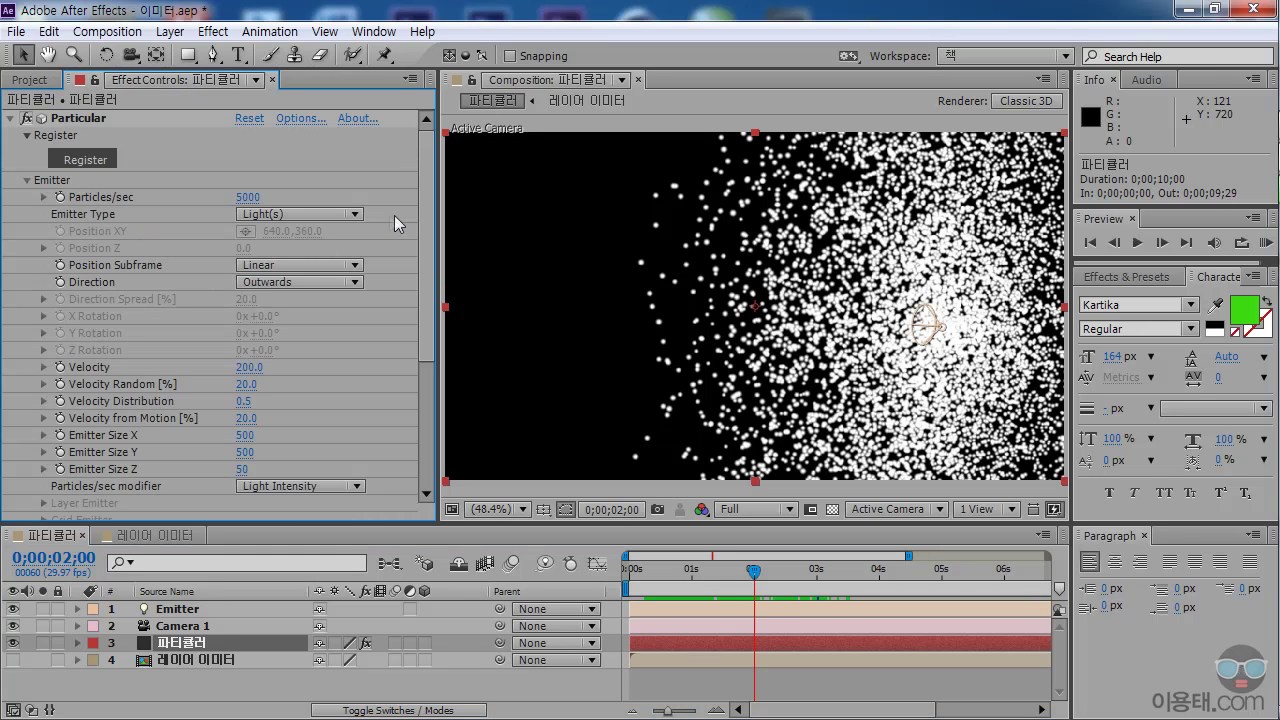
left_click(327, 213)
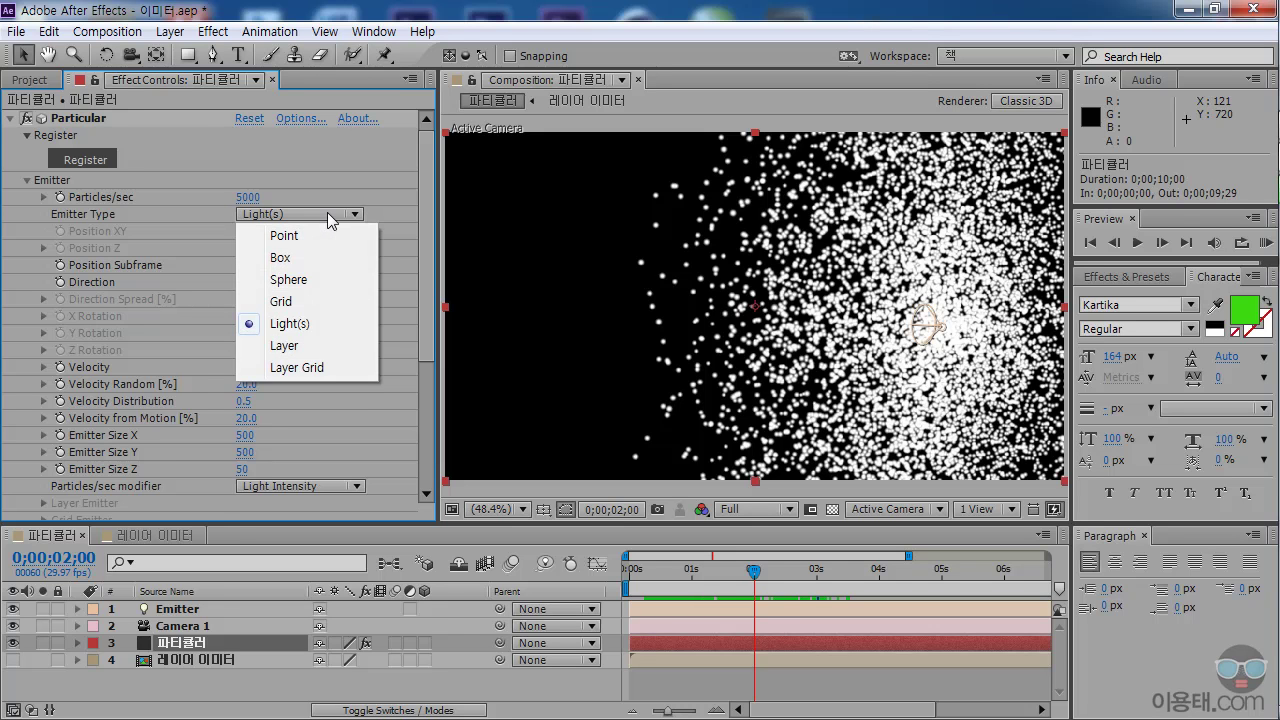
left_click(424, 312)
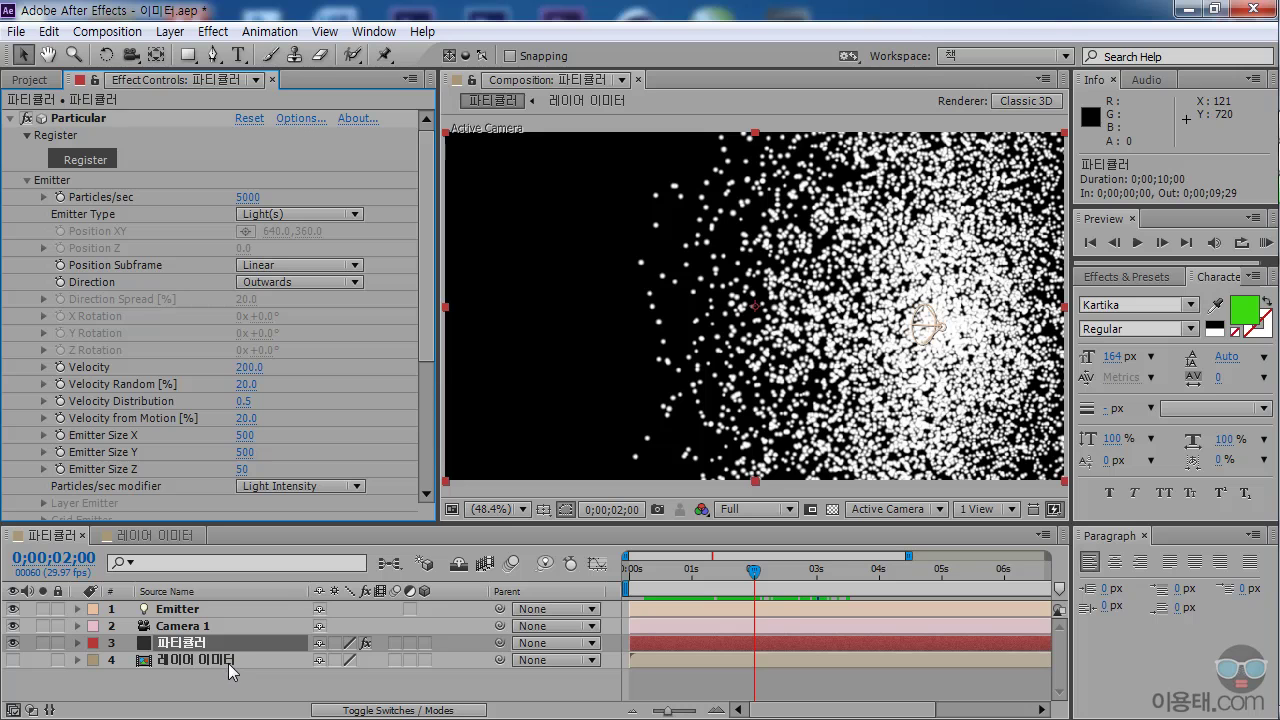
left_click(424, 660)
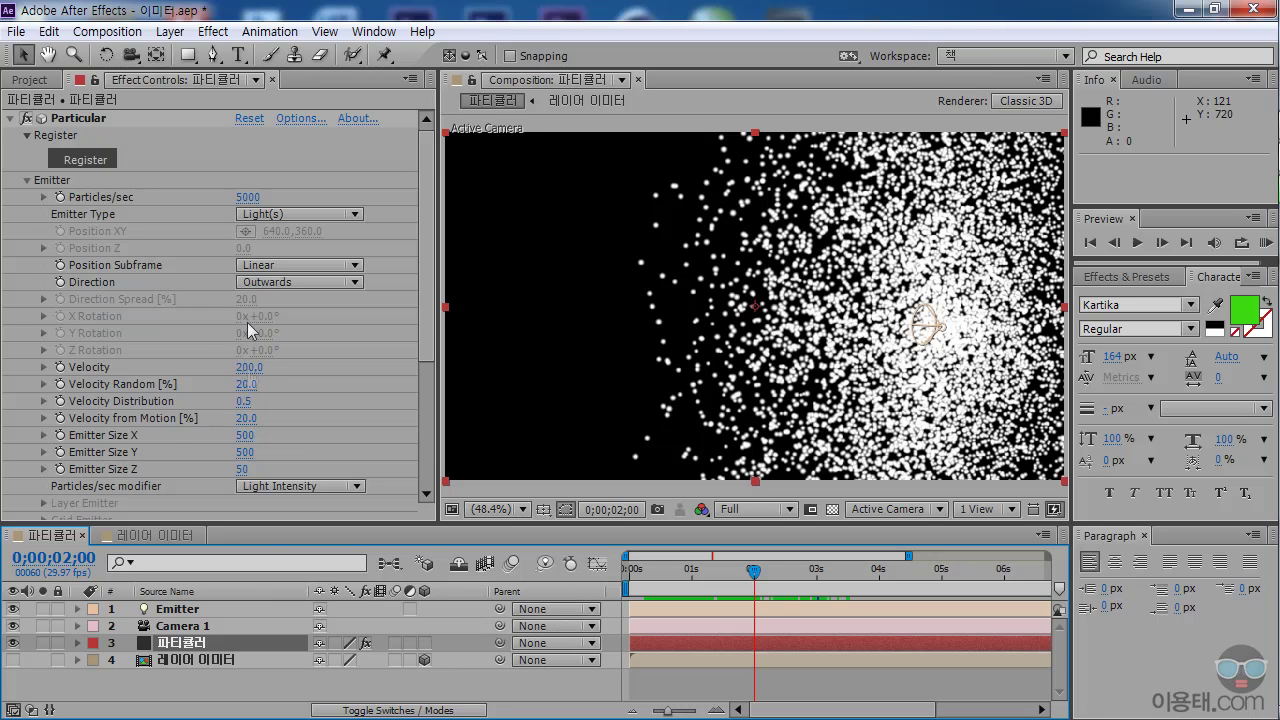
- Set Particular's emitter type to Layer on the 파티큘러 layer and preview the animation from the first frame
left_click(195, 648)
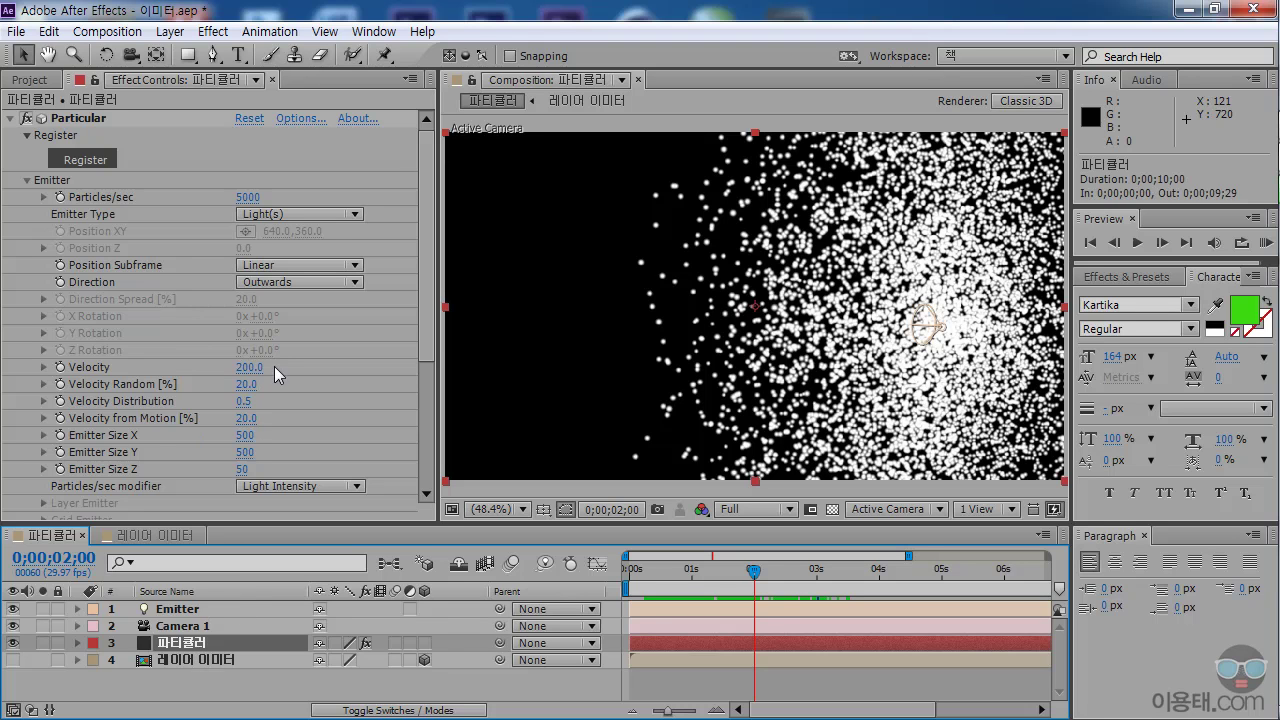
left_click(286, 214)
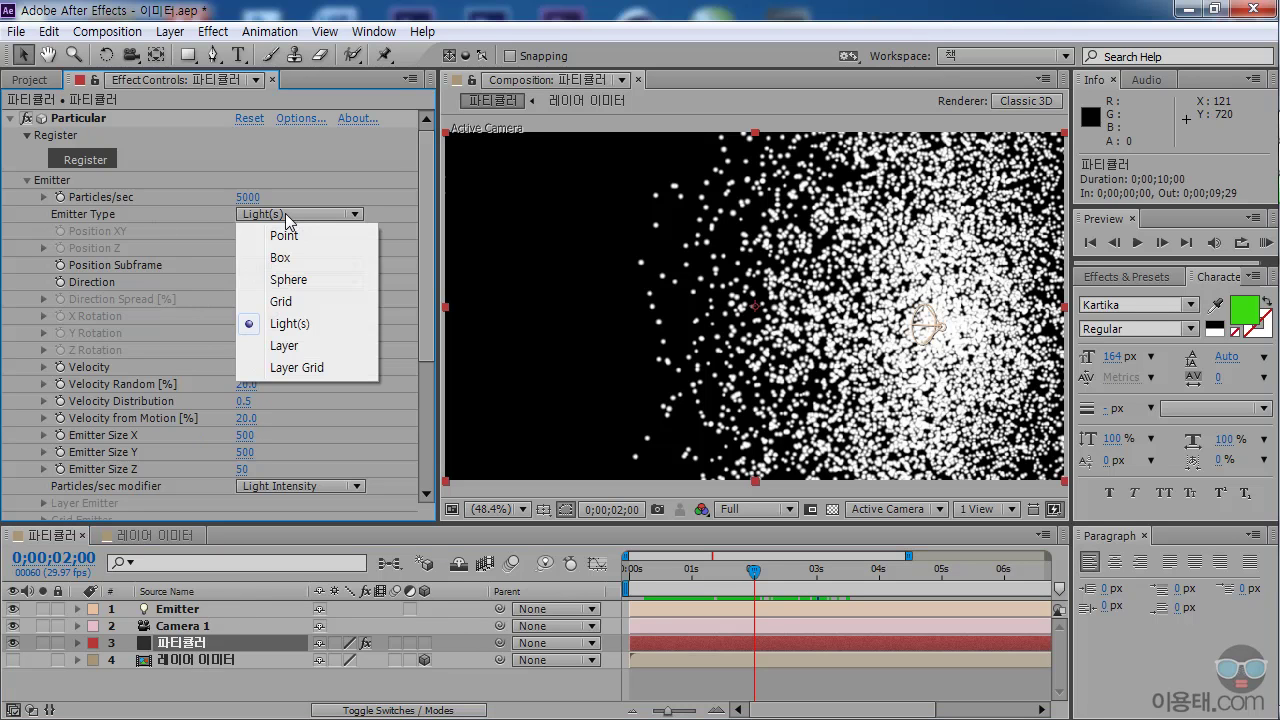
left_click(290, 345)
left_click(630, 571)
key("space")
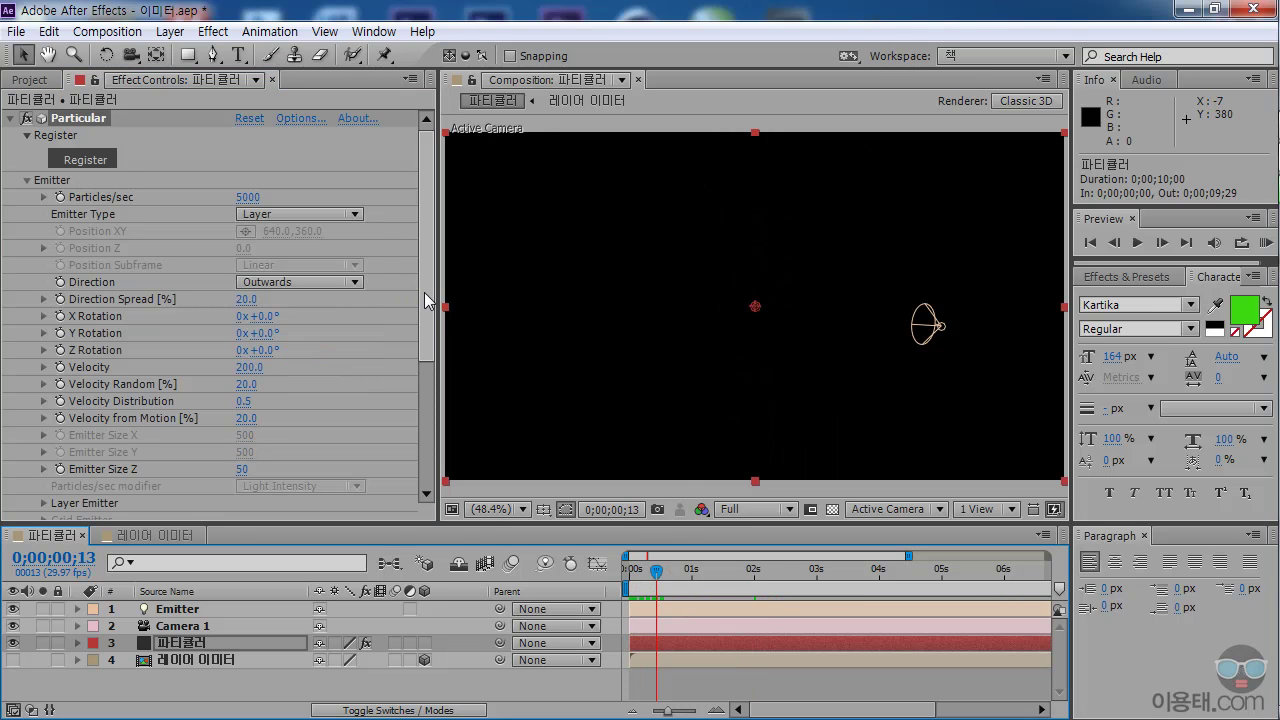
- Choose the 레이어 이미터 layer as Particular's layer emitter and preview the particles between frames 10 and 14
left_click_drag(424, 318, 422, 370)
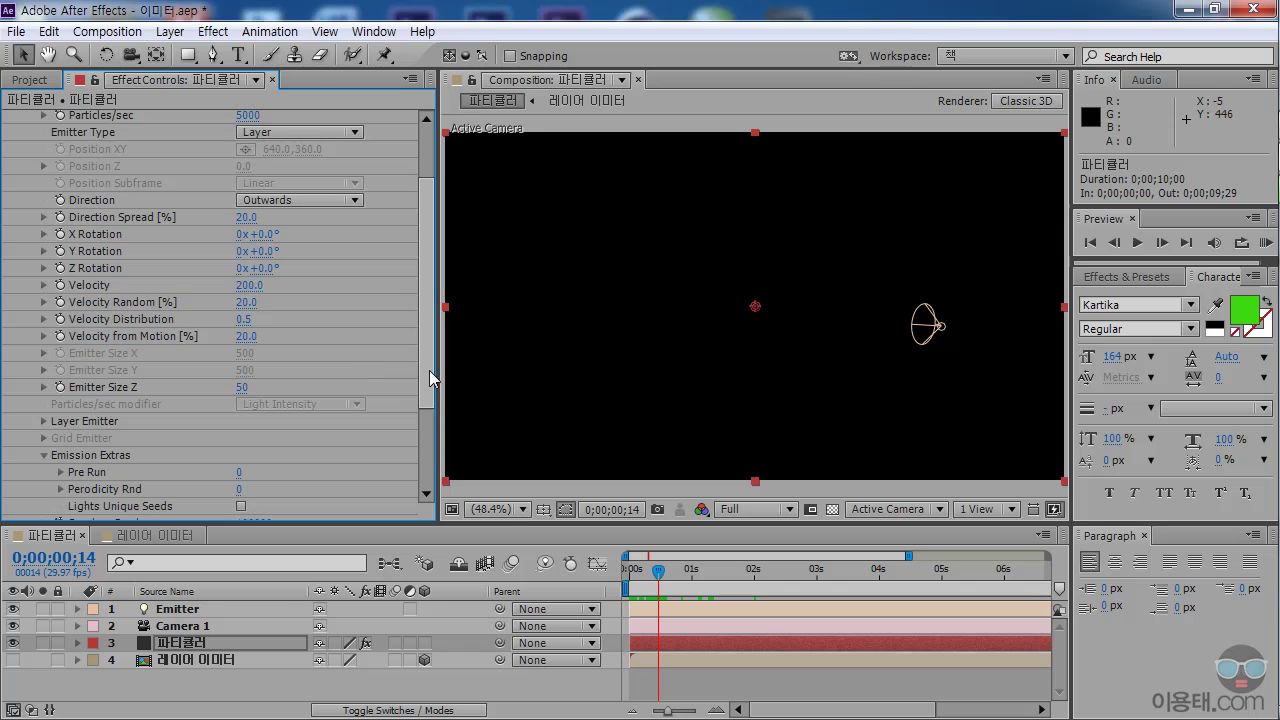
scroll(208, 418, "down", 1)
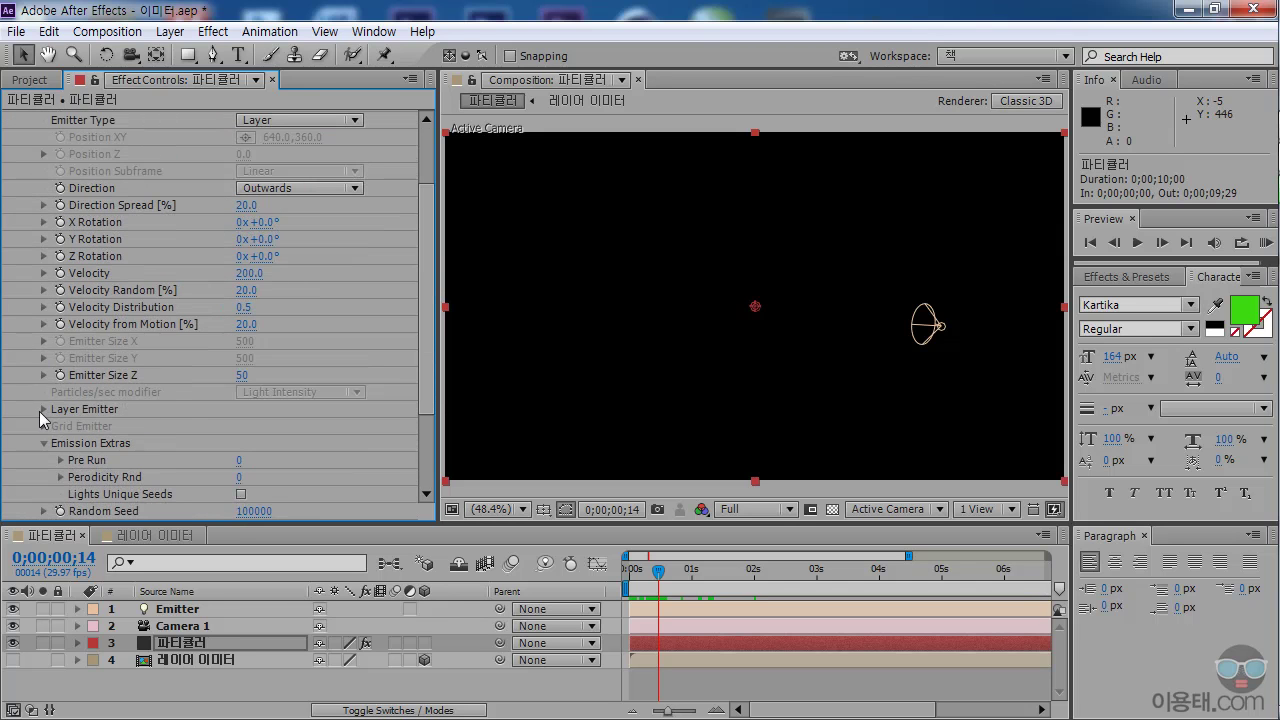
left_click(45, 408)
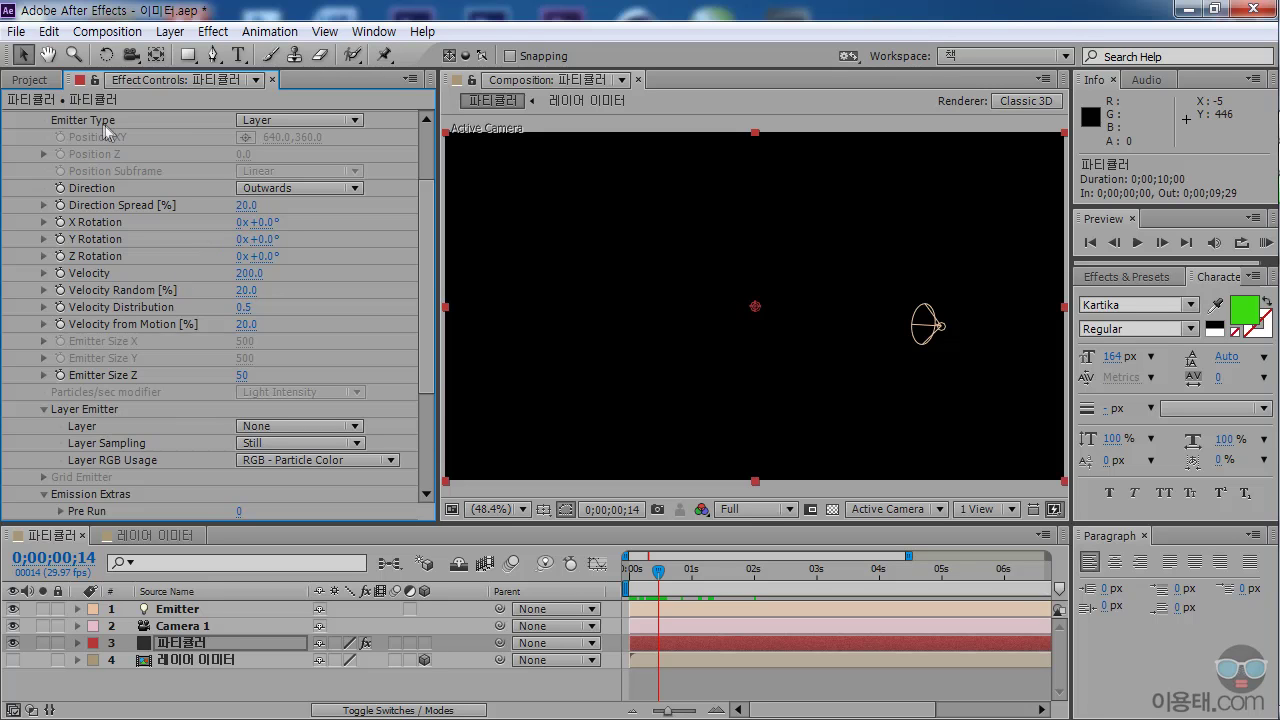
left_click(287, 121)
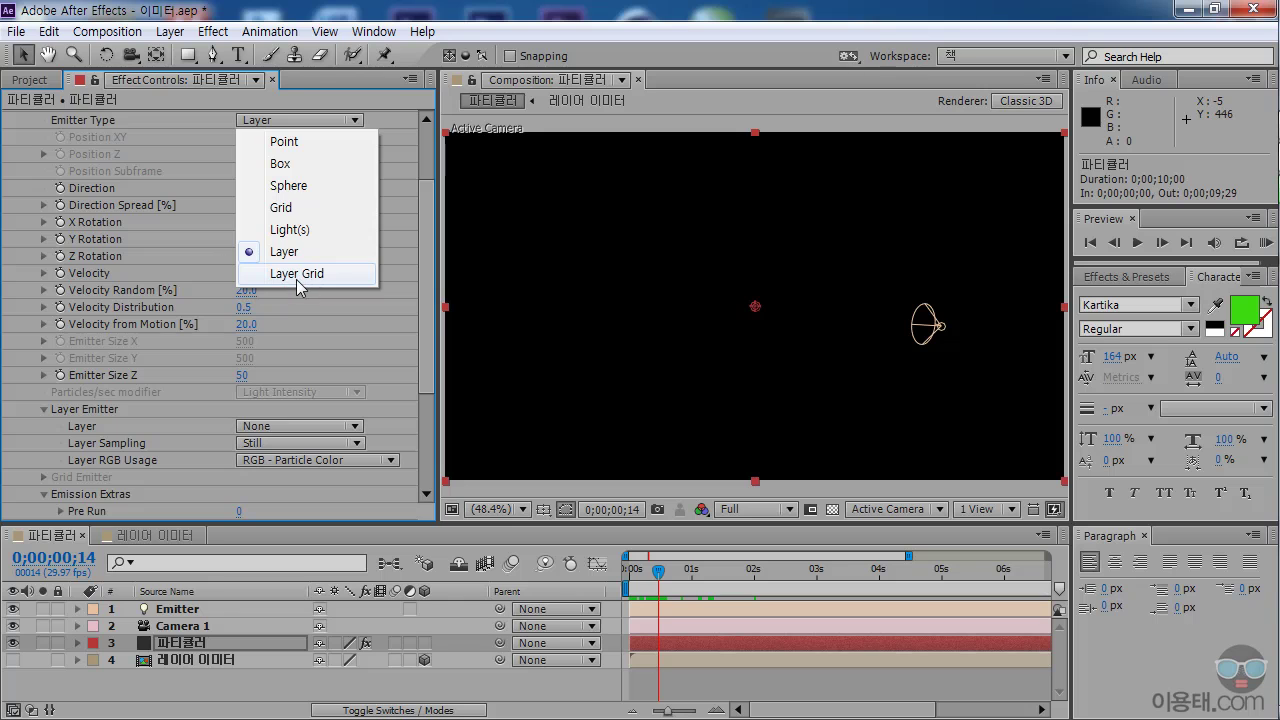
left_click(424, 318)
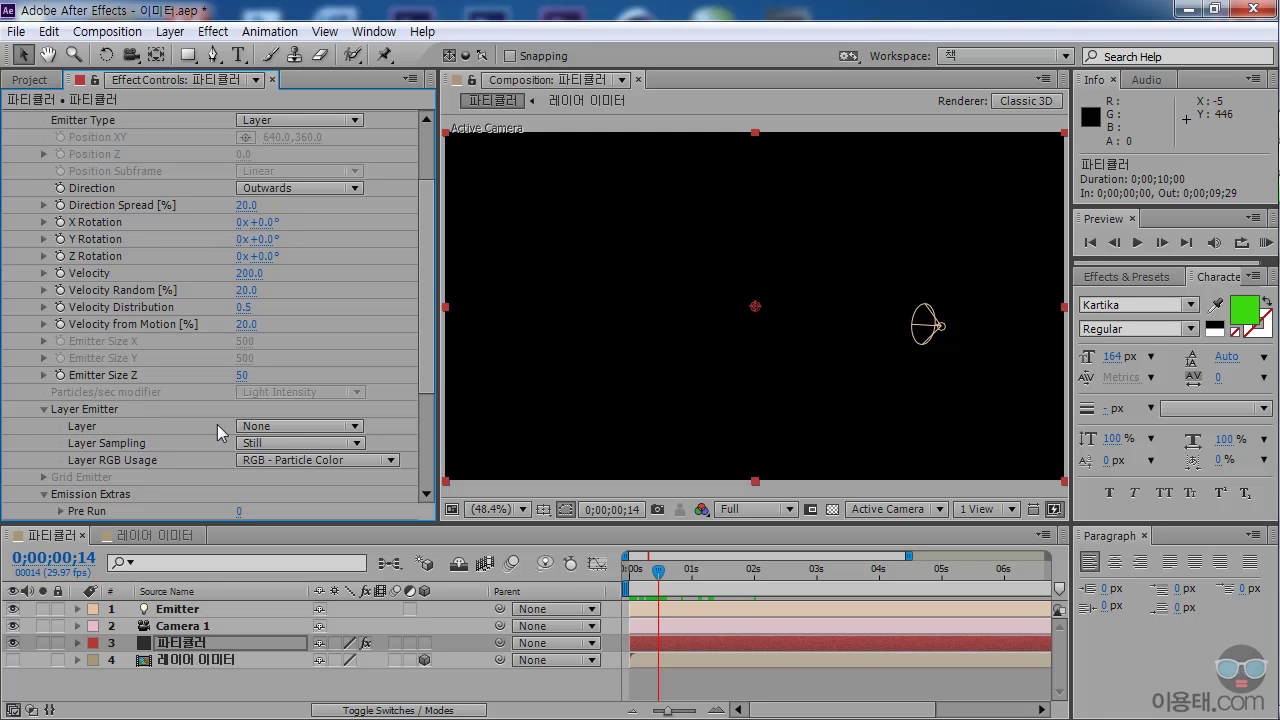
left_click(292, 428)
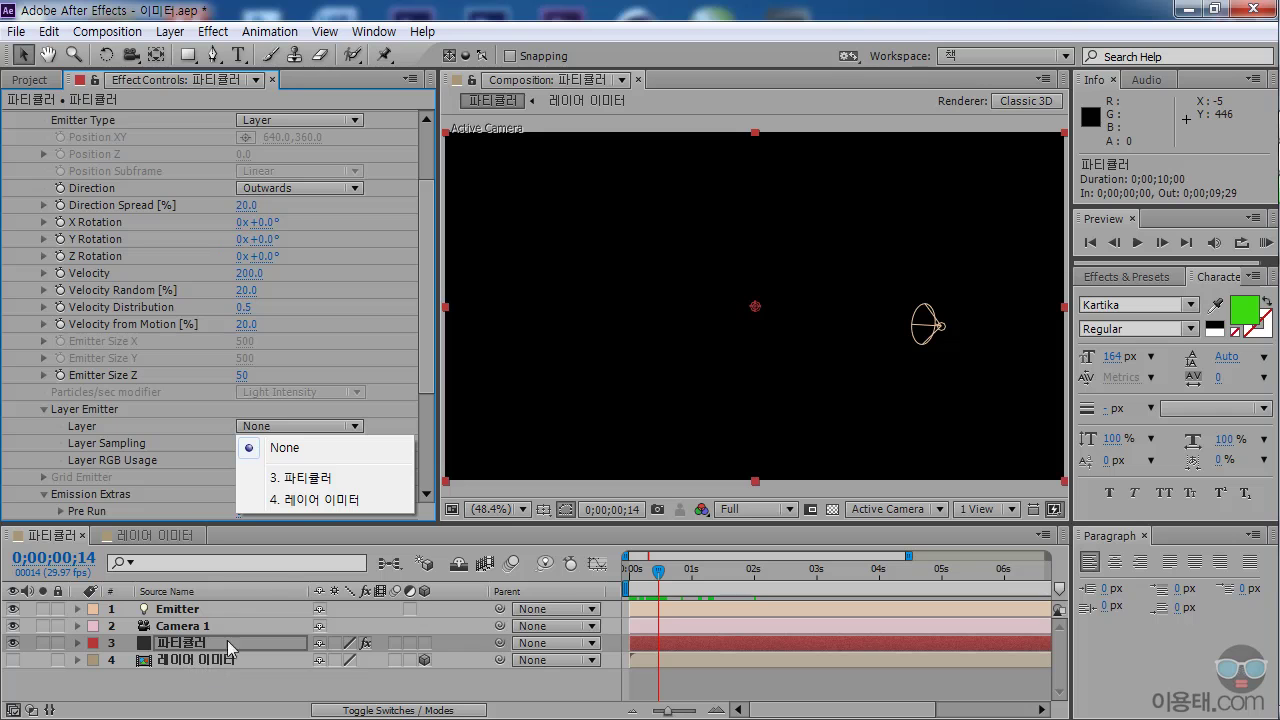
left_click(309, 499)
mouse_move(657, 571)
left_mouse_down()
mouse_move(633, 580)
mouse_move(653, 578)
left_mouse_up()
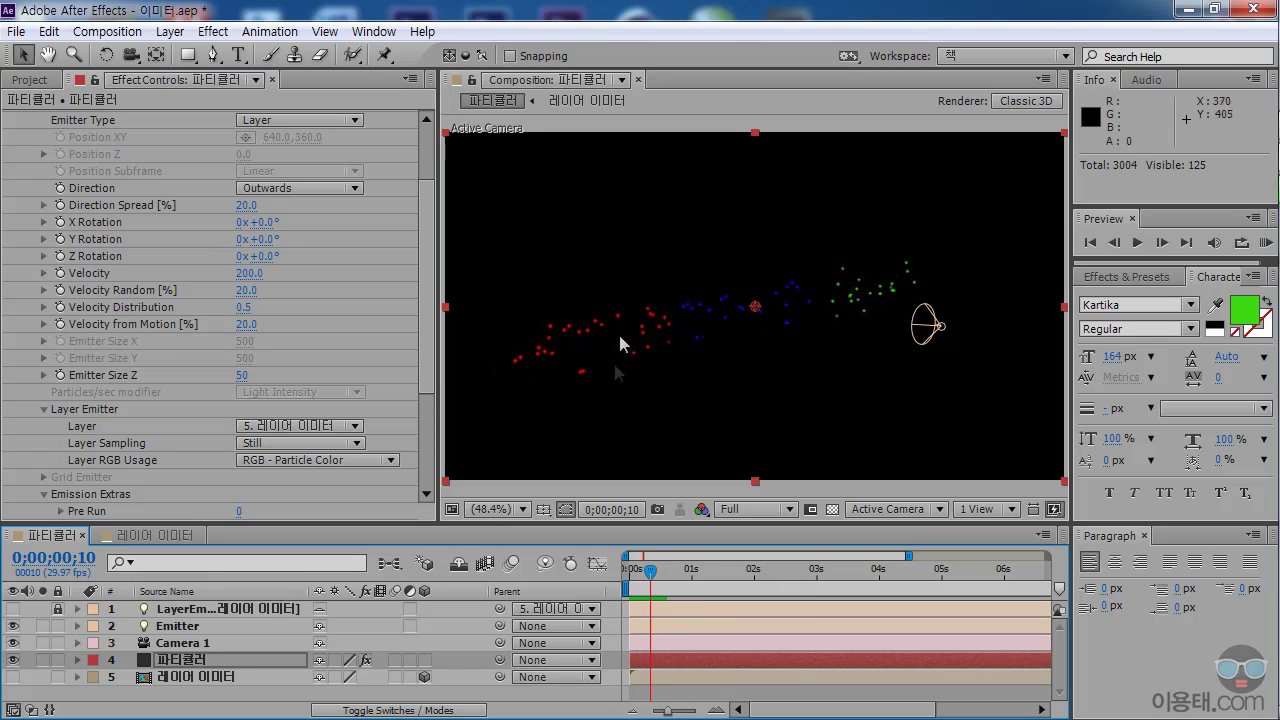
mouse_move(650, 572)
left_mouse_down()
mouse_move(628, 573)
mouse_move(676, 578)
mouse_move(658, 578)
left_mouse_up()
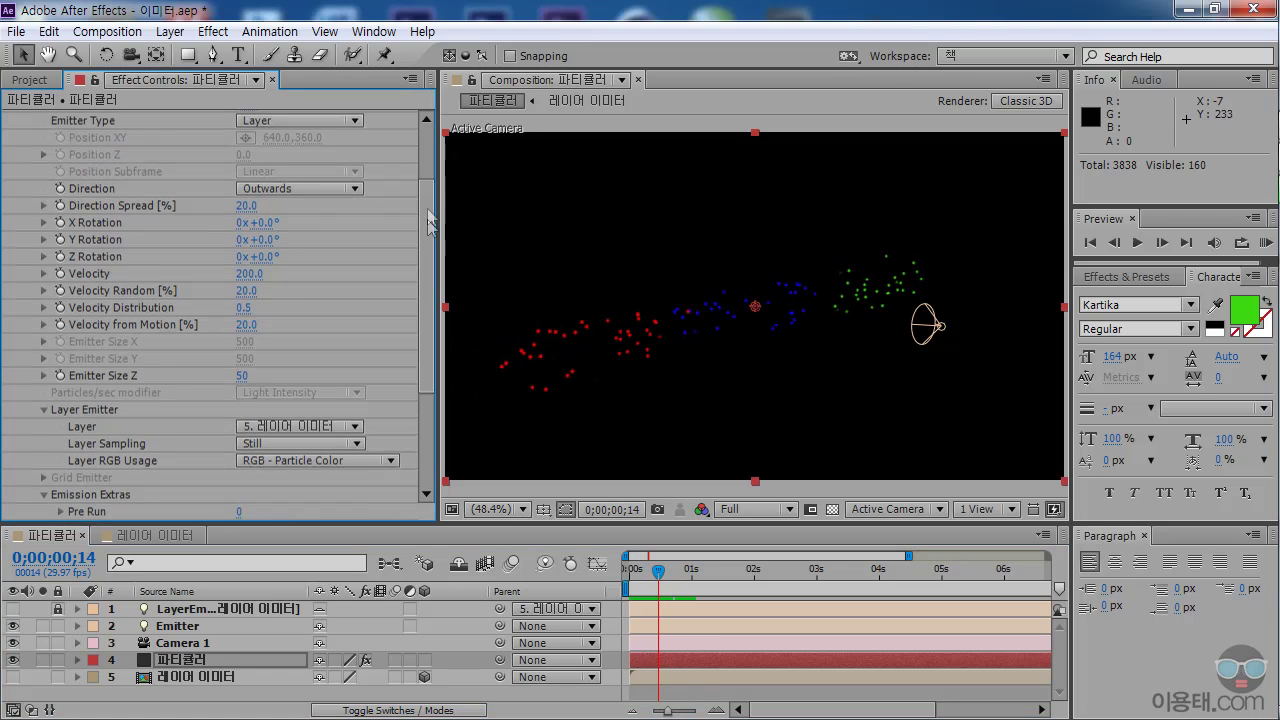
- Set Particular's Particles/sec to 500000 and scrub through the opening frames of the 파티큘러 composition
scroll(370, 200, "up", 3)
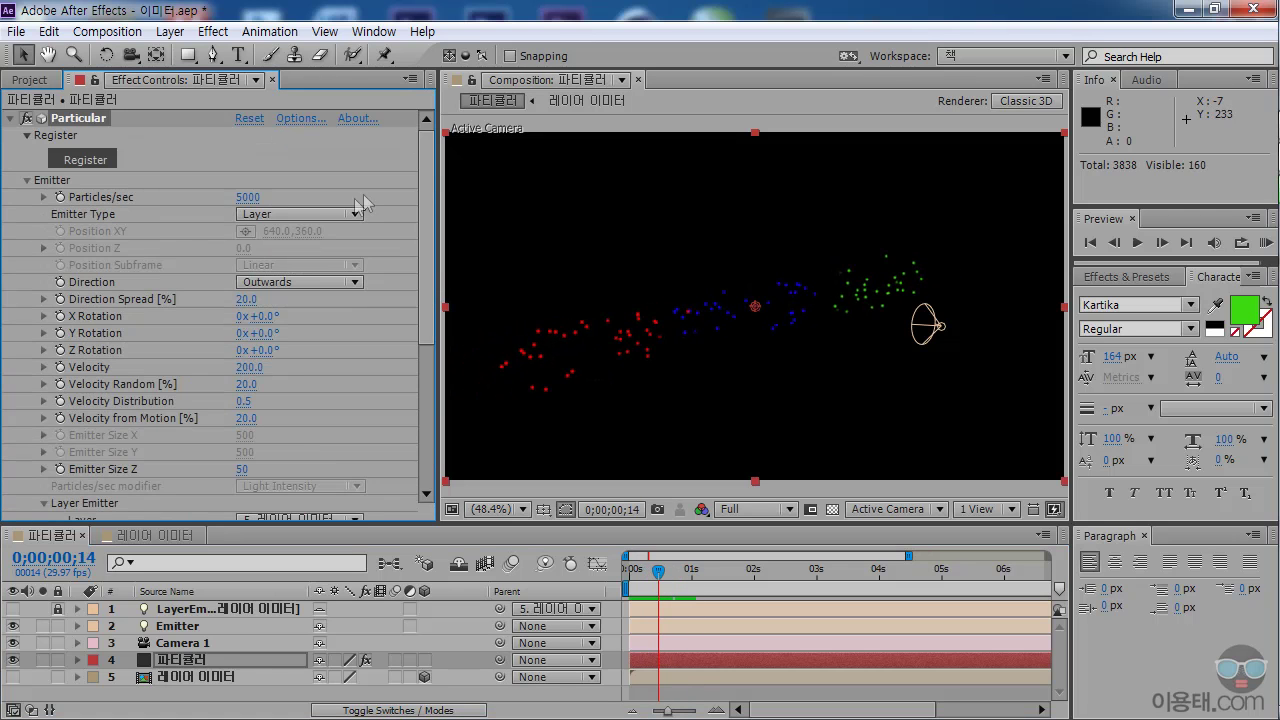
left_click(252, 198)
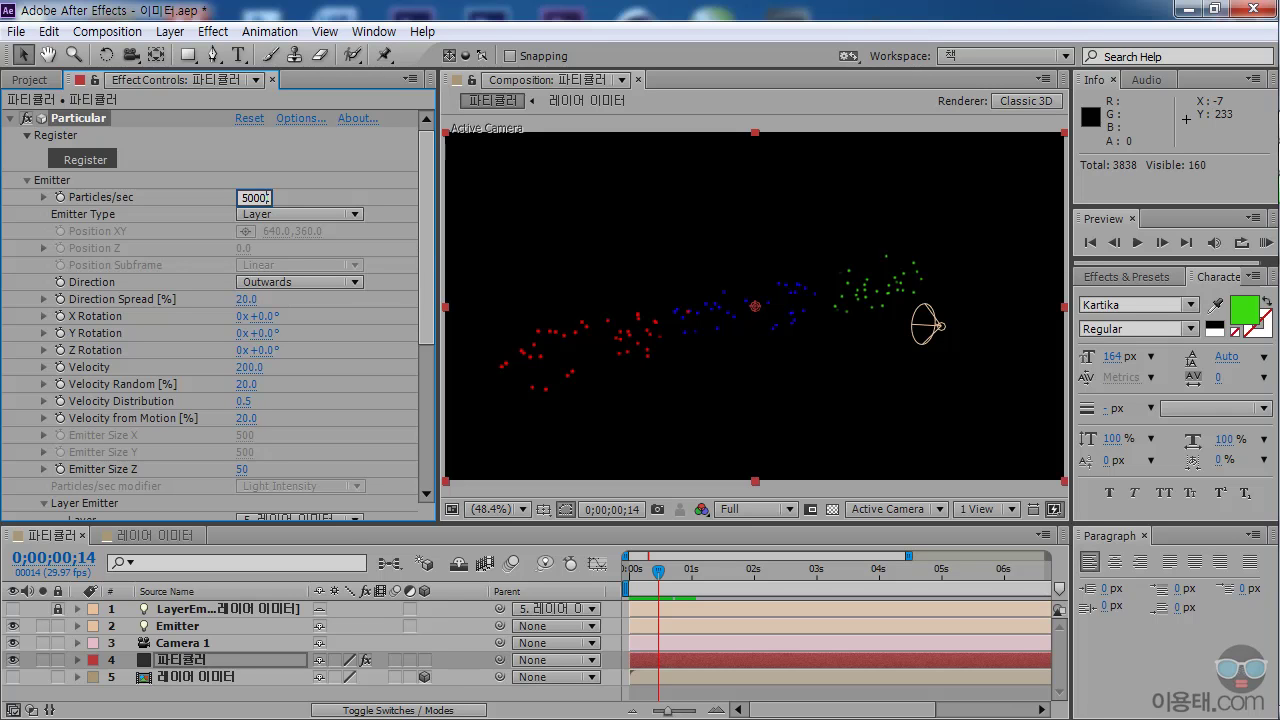
type("500000")
key("Return")
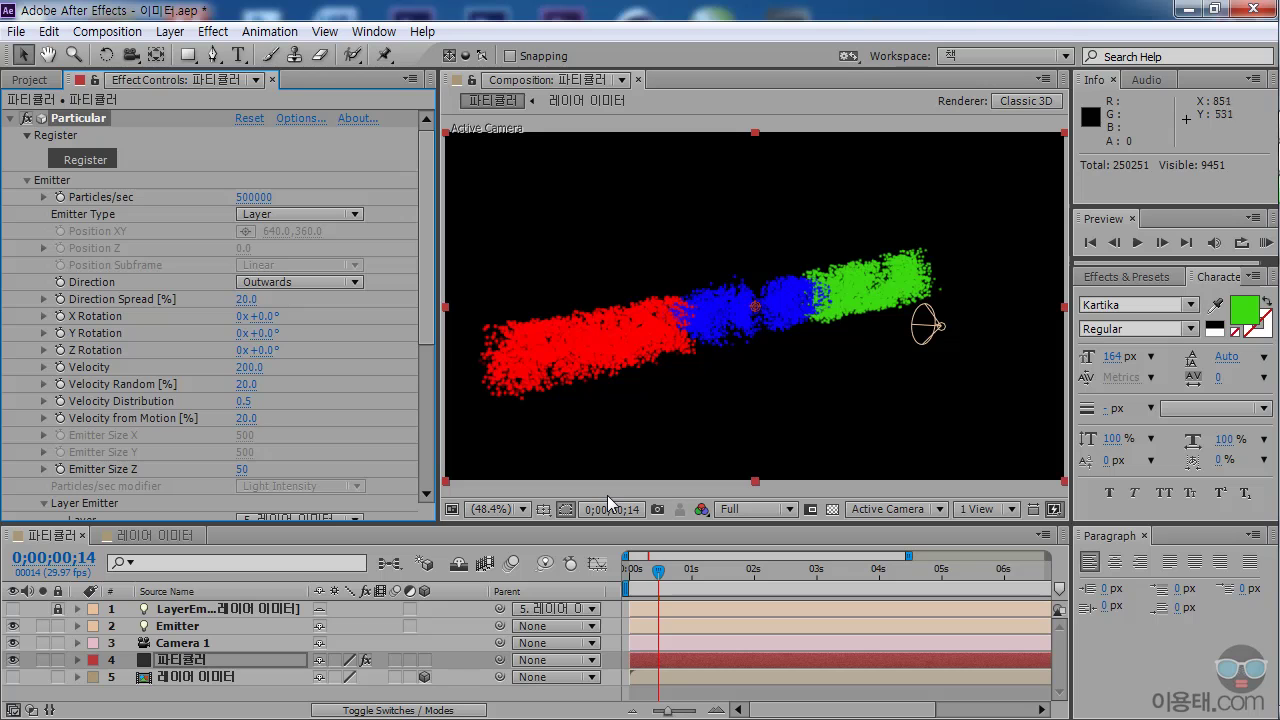
left_click_drag(657, 573, 634, 575)
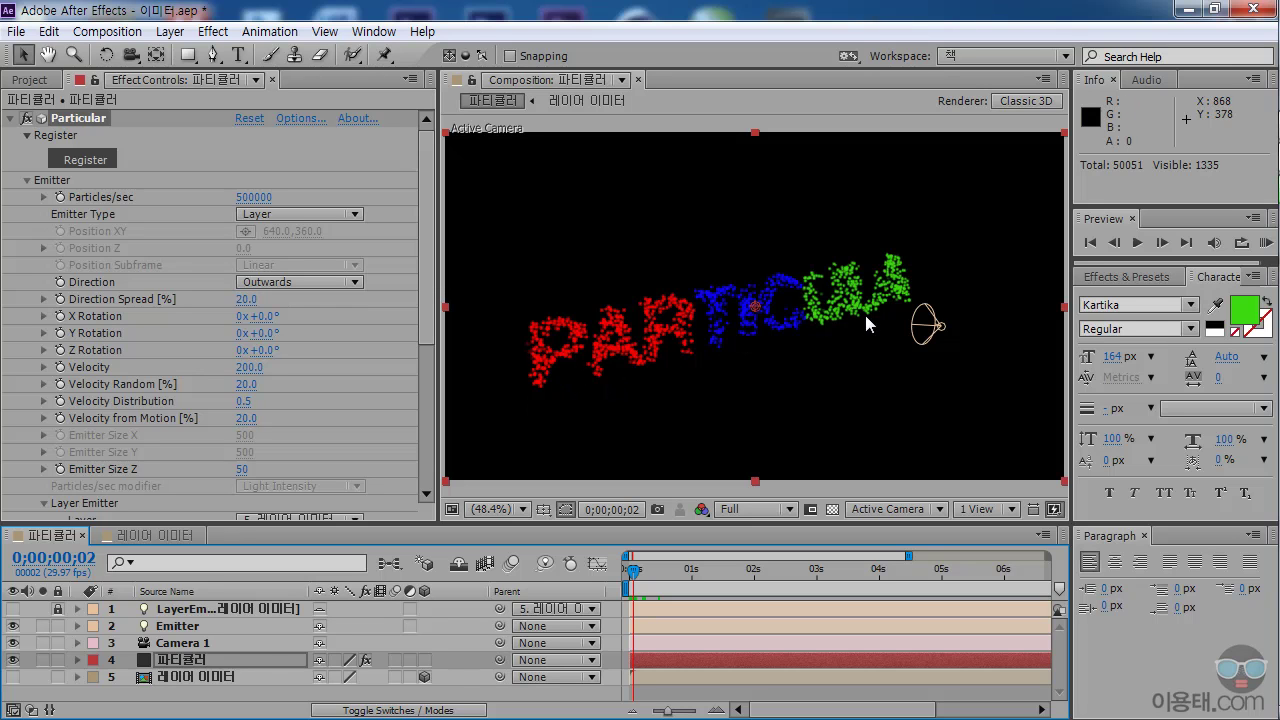
mouse_move(633, 570)
left_mouse_down()
mouse_move(645, 571)
mouse_move(634, 572)
left_mouse_up()
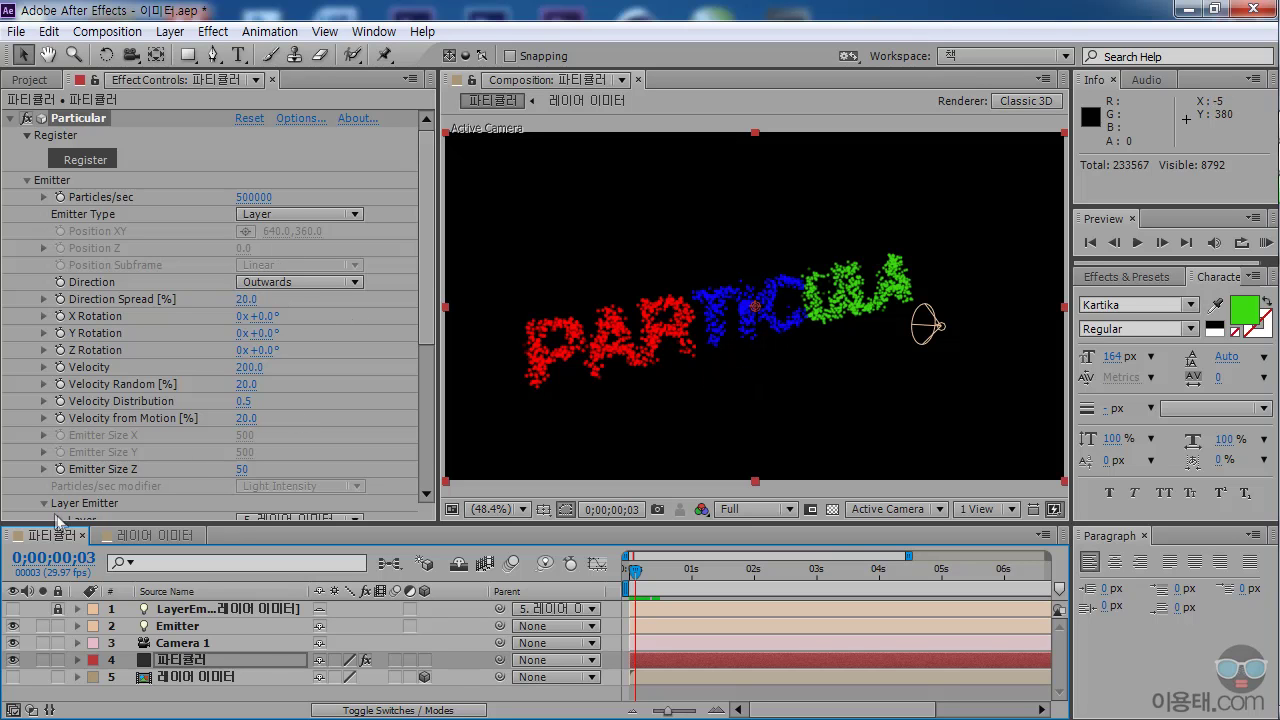
scroll(410, 334, "down", 3)
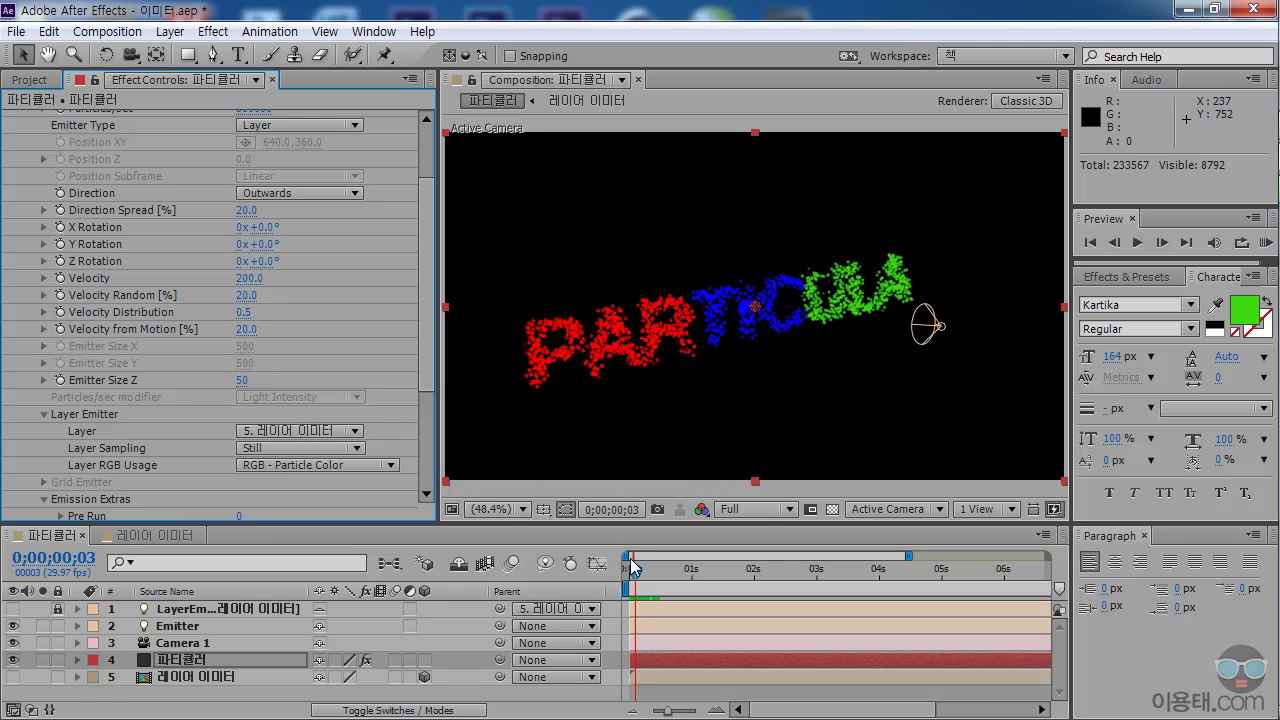
left_click_drag(634, 570, 686, 570)
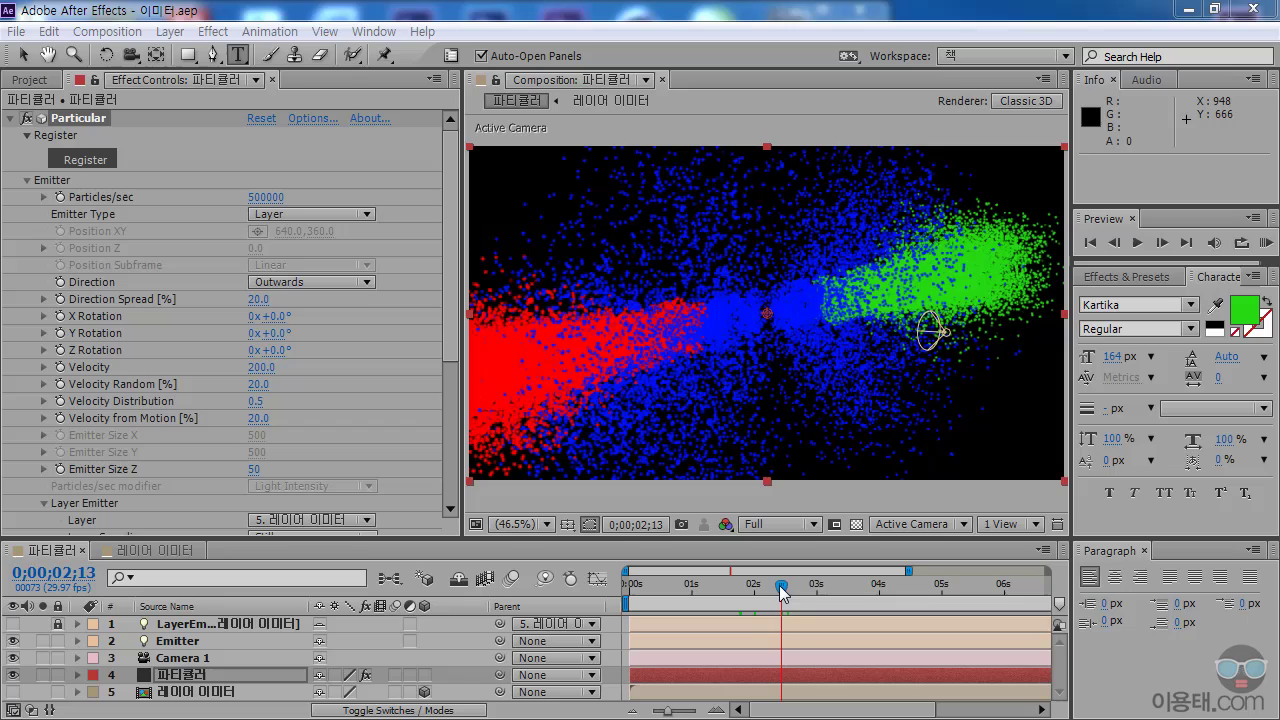
- Go to 0;00;01;18 and widen the timeline's name column to show the full LayerEmit layer name
left_click_drag(783, 593, 729, 595)
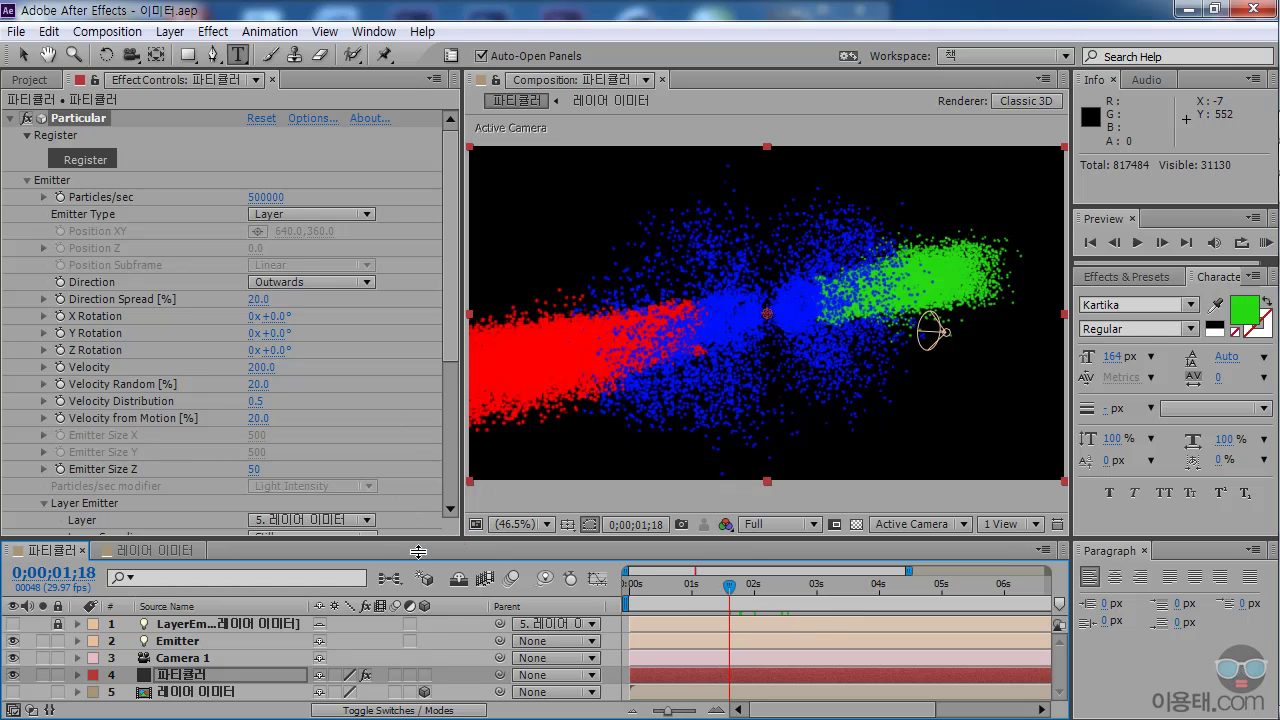
left_click_drag(418, 551, 418, 481)
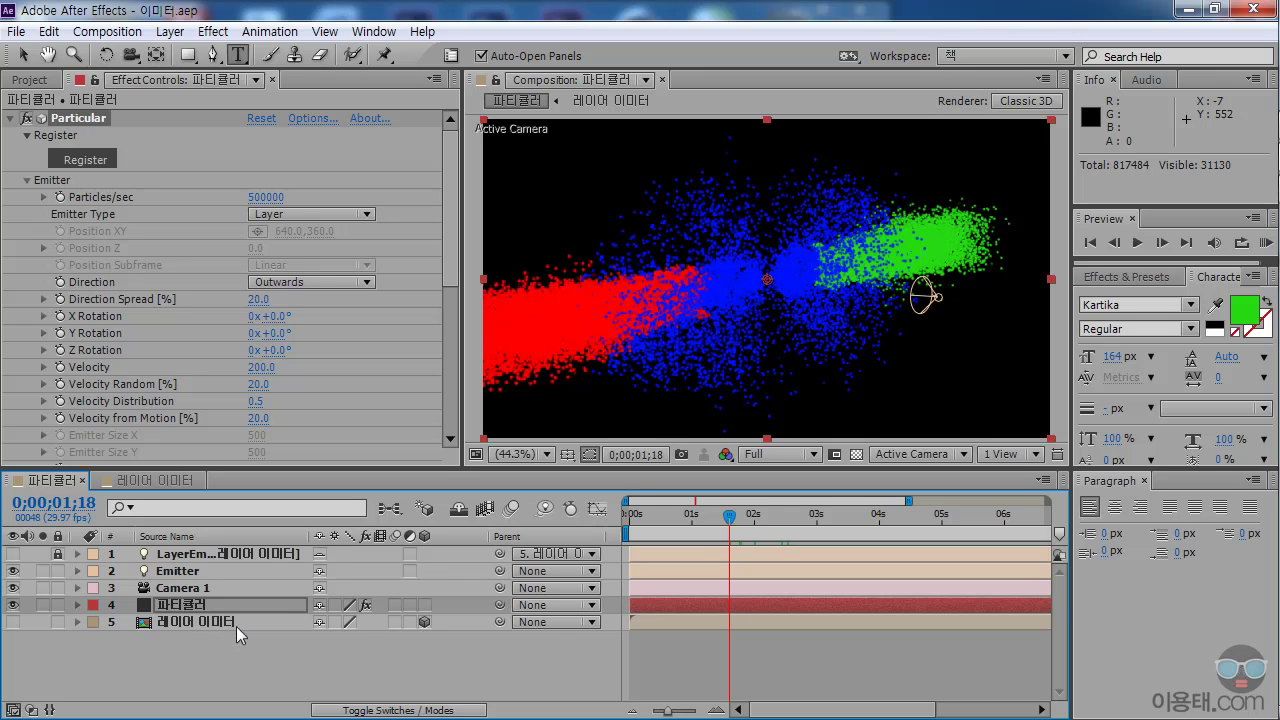
left_click_drag(311, 540, 351, 540)
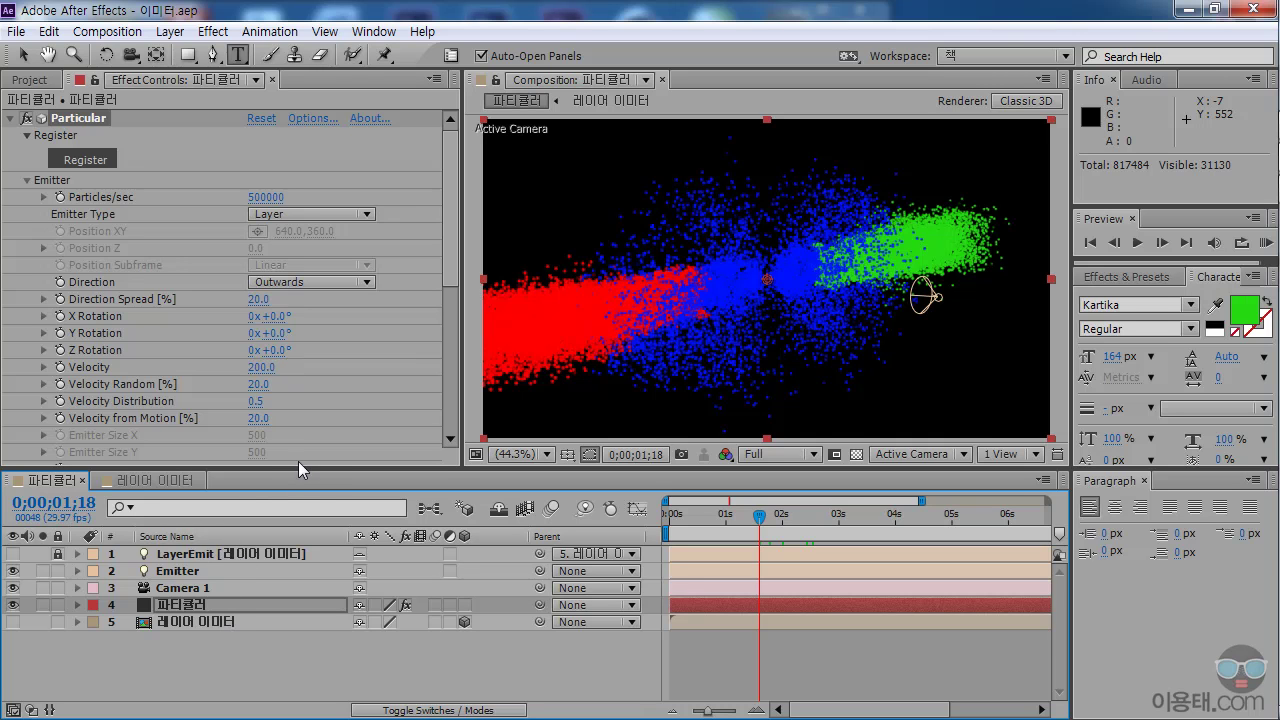
left_click_drag(300, 468, 300, 533)
- Examine the Layer Sampling choices in Particular's Layer Emitter settings and keep Still
left_click_drag(453, 340, 453, 412)
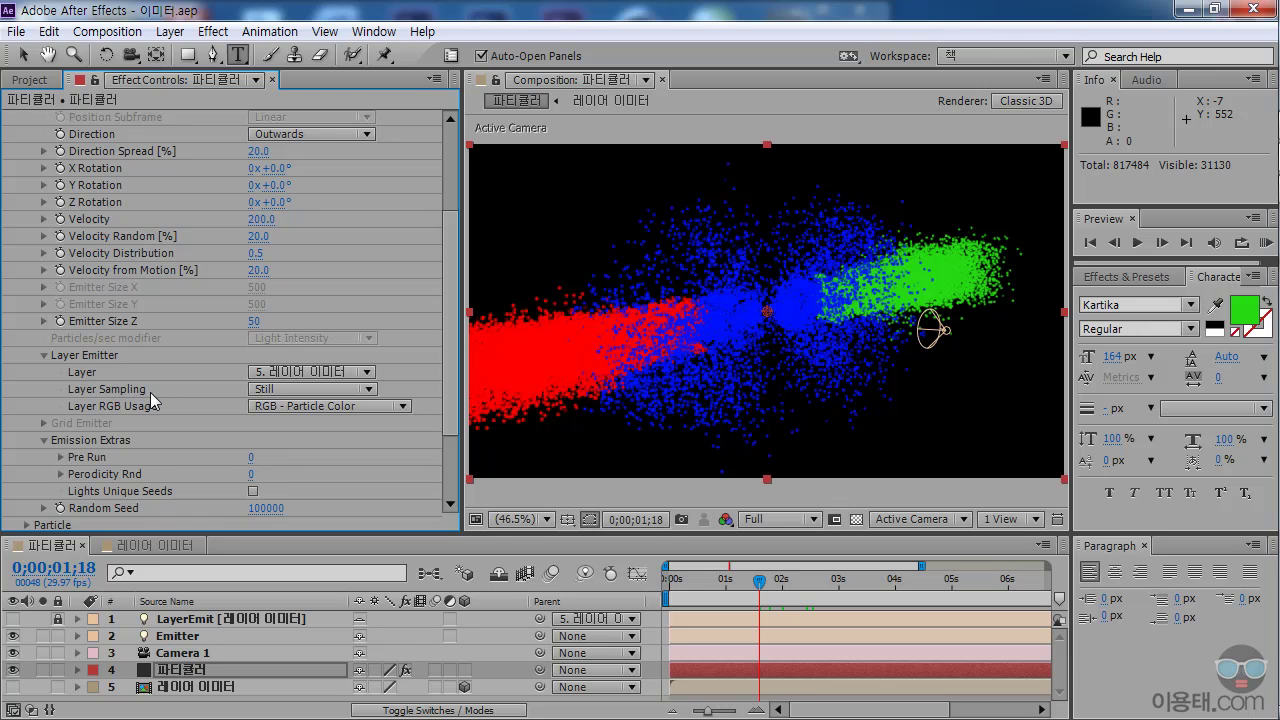
left_click(360, 396)
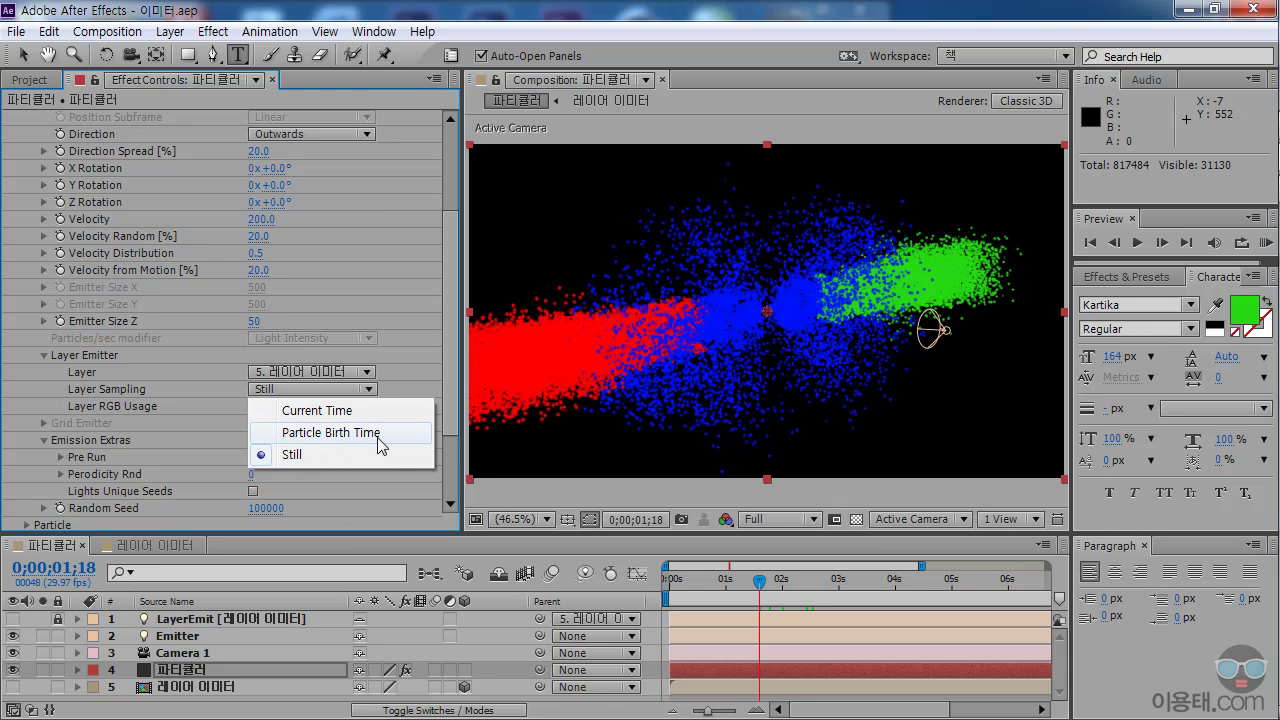
left_click(326, 456)
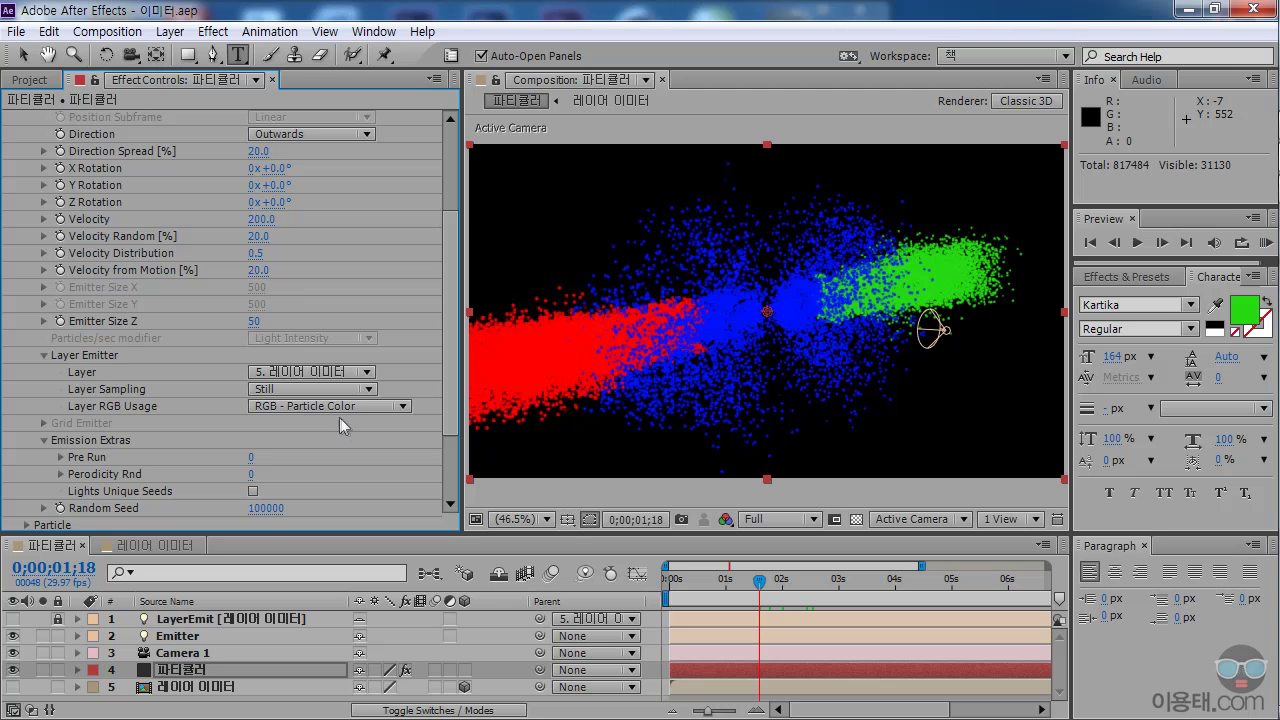
scroll(449, 424, "down", 2)
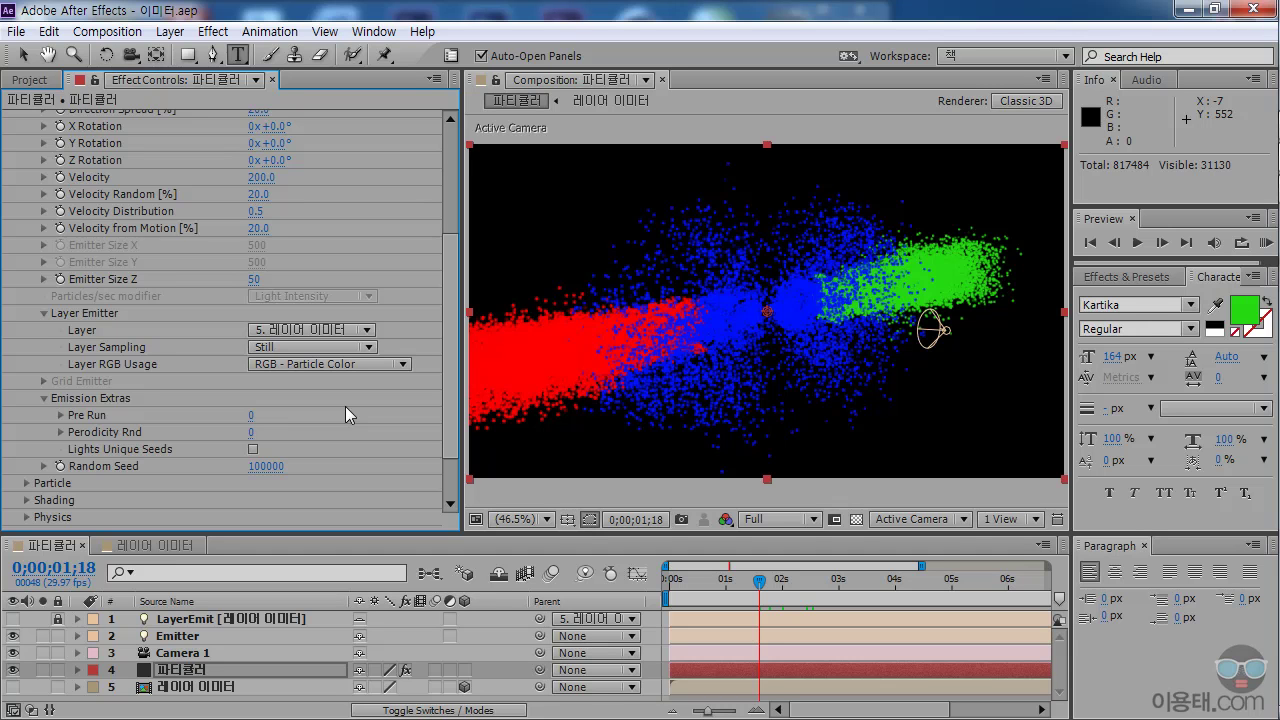
- Trim the PARTICULA text in the 레이어 이미터 composition to end at 0;00;00;09 and check it at frame 7
left_click(153, 546)
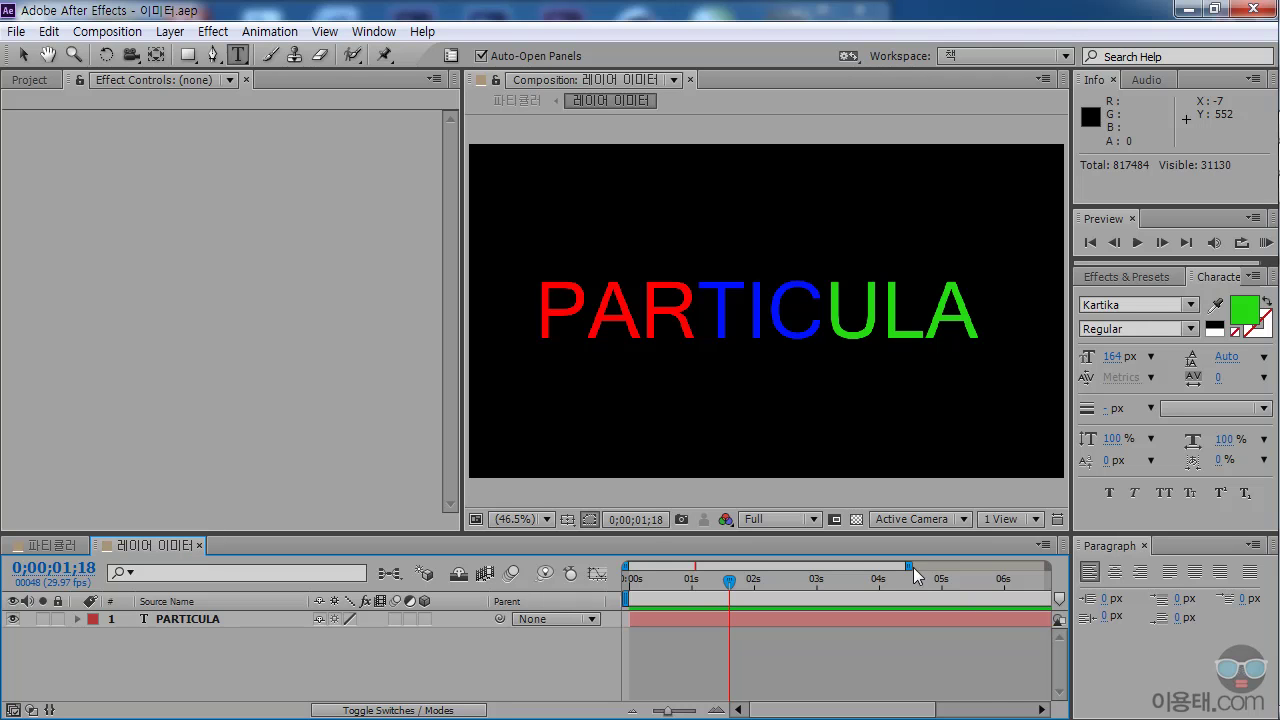
left_click_drag(915, 566, 1046, 566)
left_click_drag(1046, 619, 684, 617)
left_click_drag(1046, 566, 745, 566)
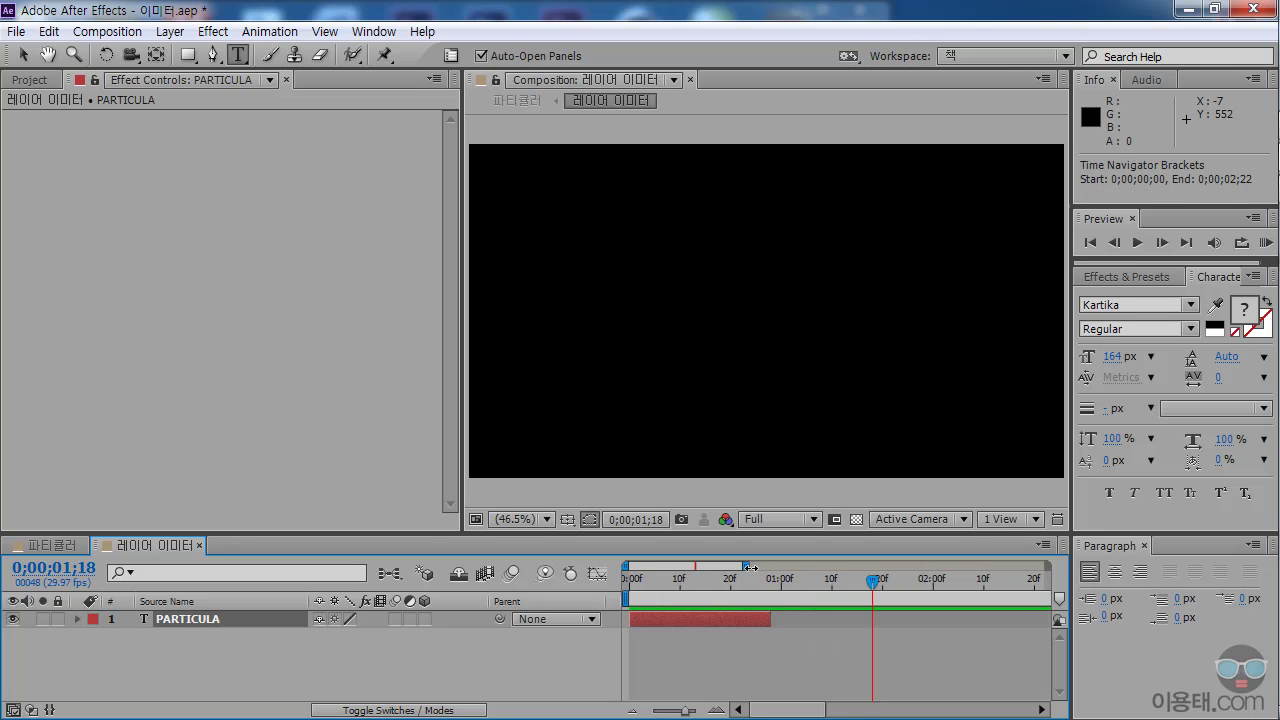
left_click_drag(783, 627, 688, 625)
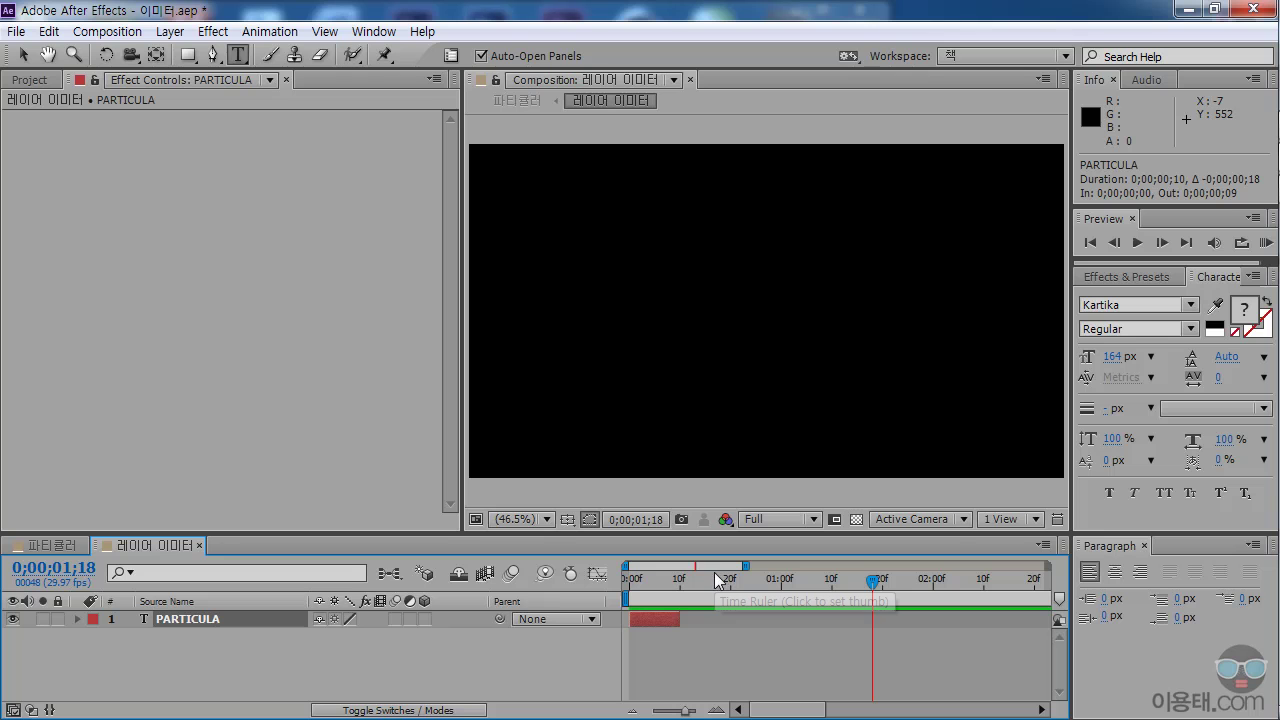
mouse_move(651, 585)
left_mouse_down()
mouse_move(703, 586)
mouse_move(664, 586)
left_mouse_up()
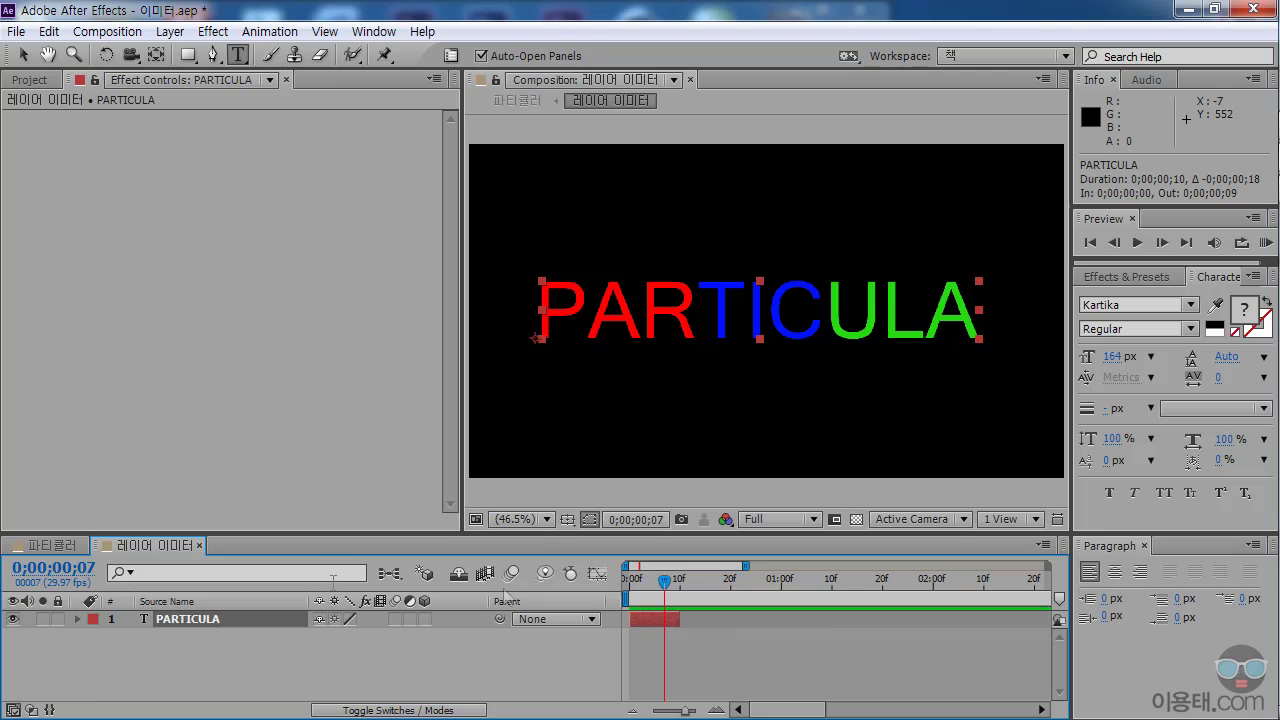
- Return to the 파티큘러 composition, go to frame 6, and magnify the timeline around the opening frames
left_click(50, 545)
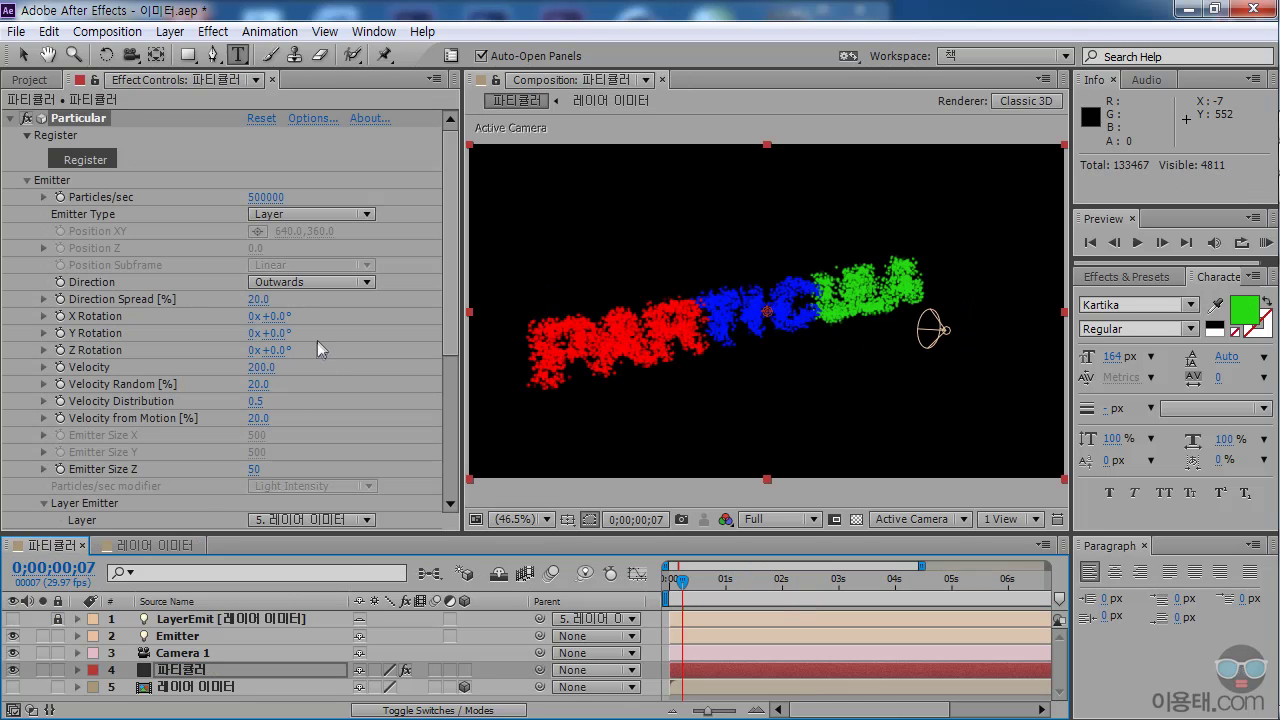
scroll(449, 312, "down", 5)
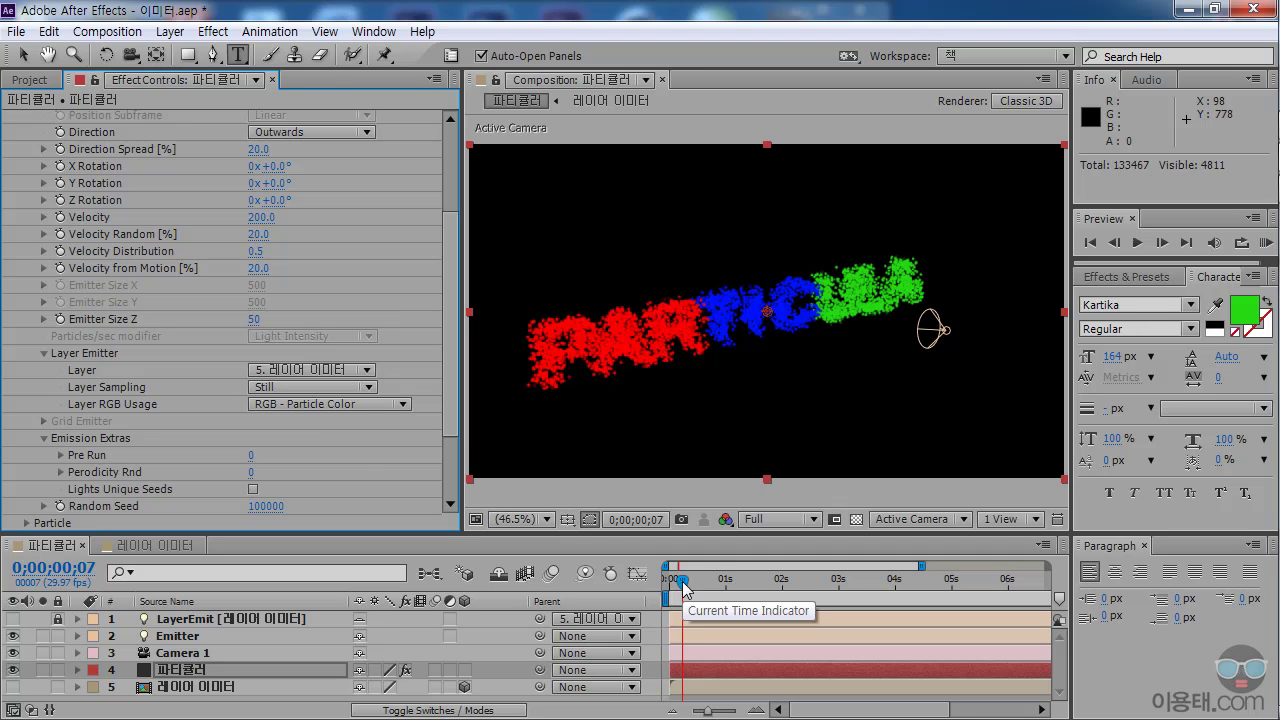
mouse_move(683, 585)
left_mouse_down()
mouse_move(697, 590)
mouse_move(681, 588)
left_mouse_up()
left_click_drag(921, 567, 728, 597)
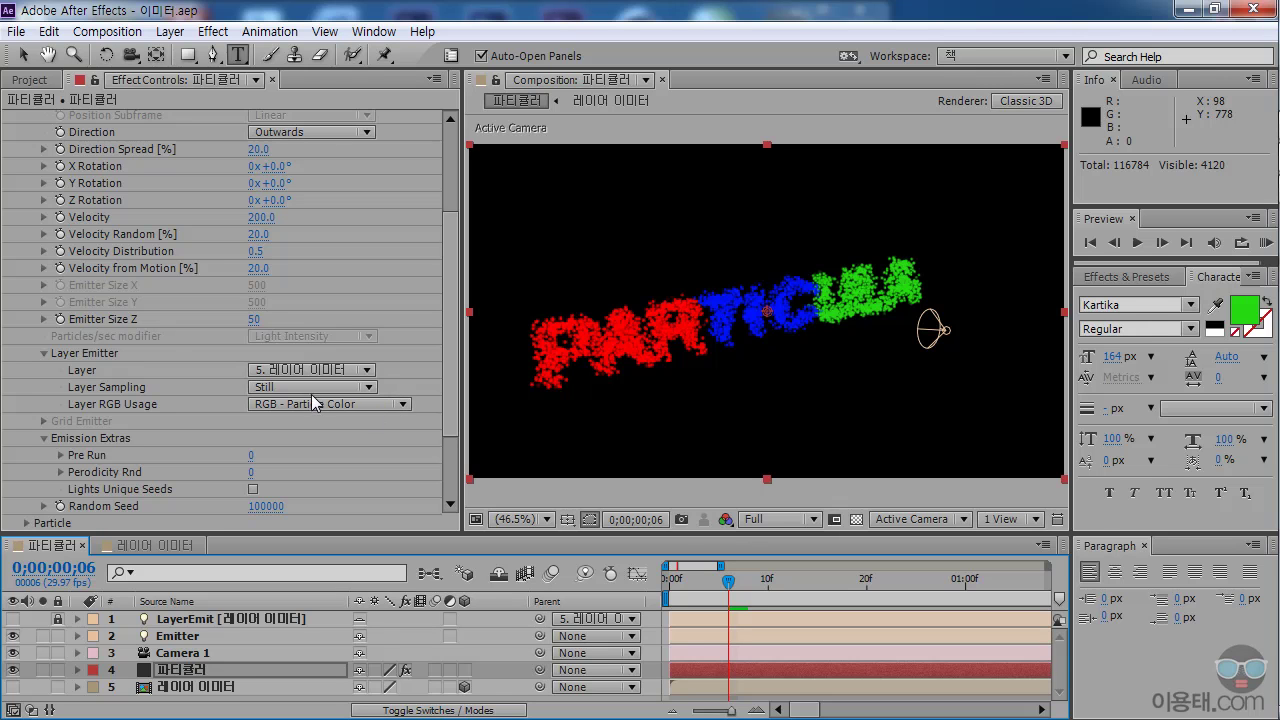
- Set Particular's Layer Sampling to Particle Birth Time and preview the particles up to frame 10
left_click(368, 387)
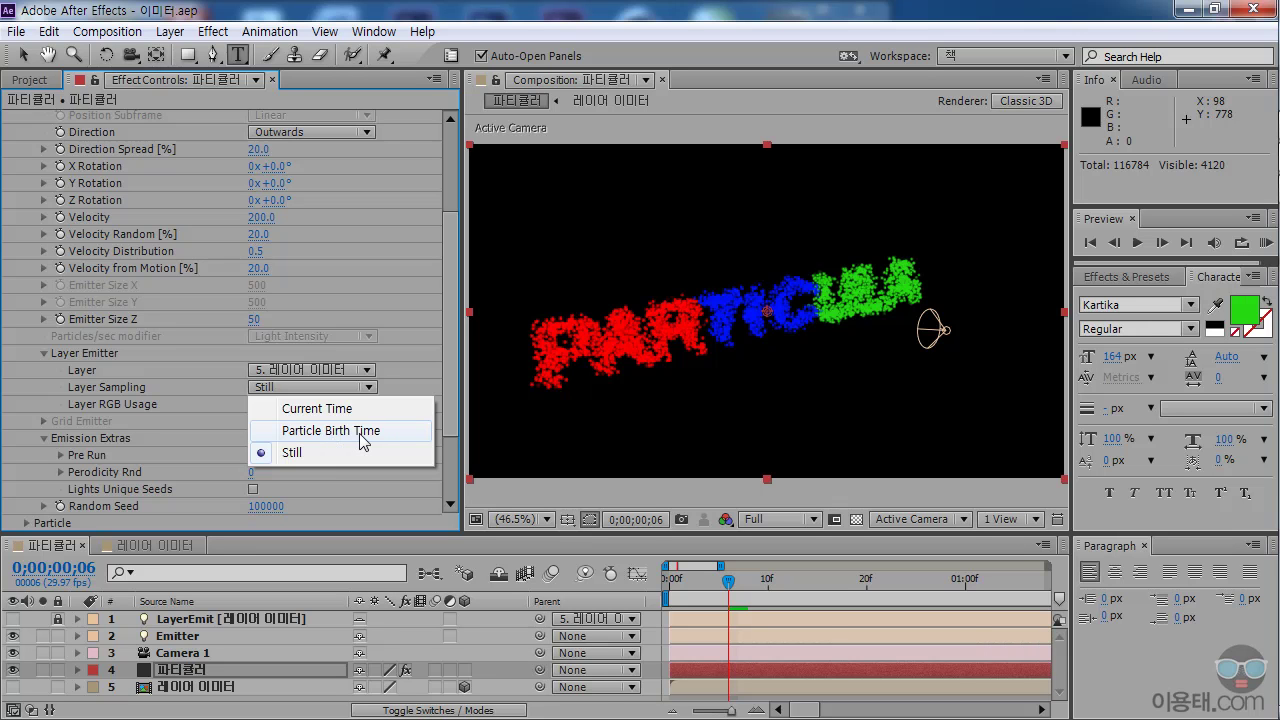
left_click(360, 434)
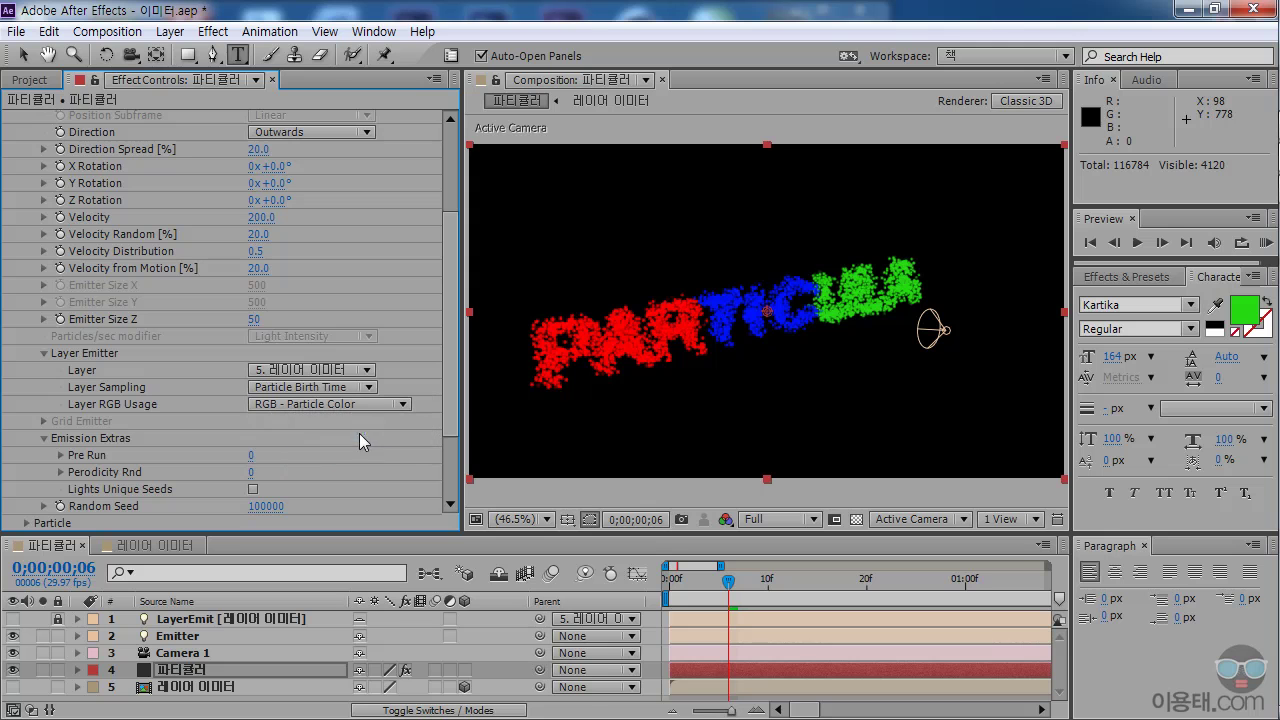
left_click_drag(727, 586, 768, 592)
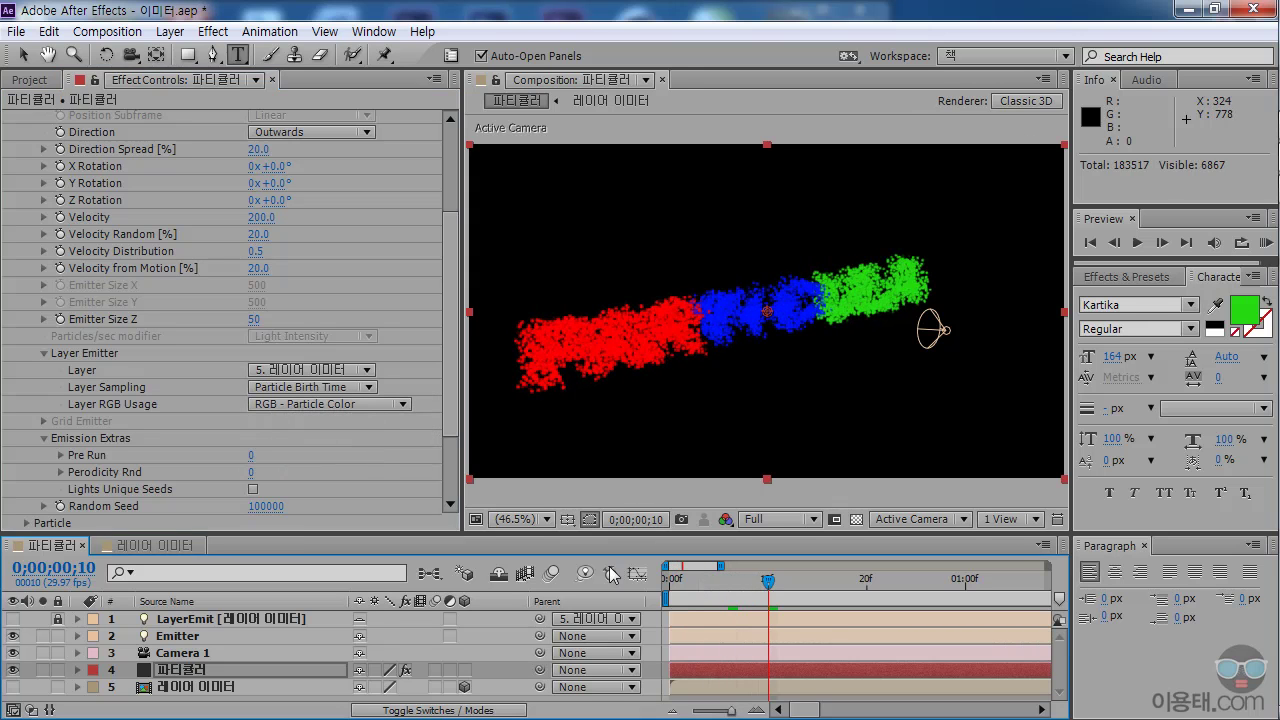
- Check the trimmed PARTICULA text at frame 10 in its composition, then return to Particular's Layer Emitter settings in 파티큘러
left_click(158, 545)
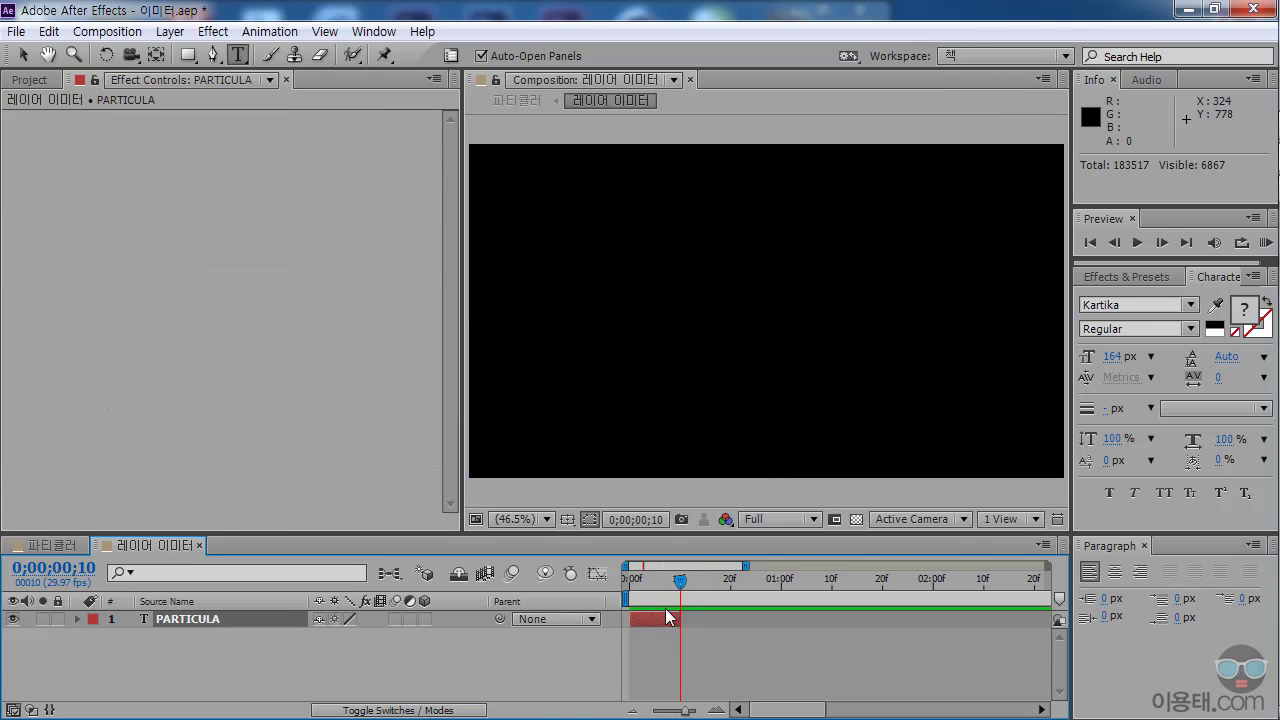
left_click(62, 550)
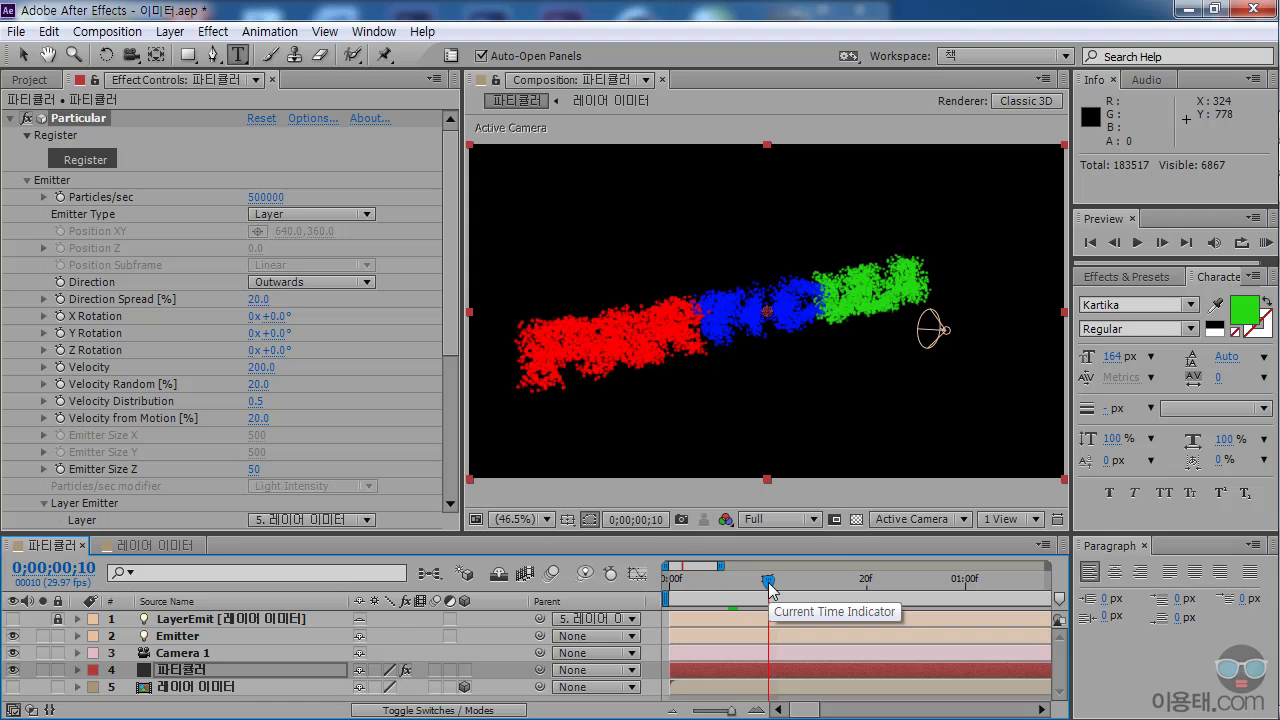
scroll(455, 372, "down", 3)
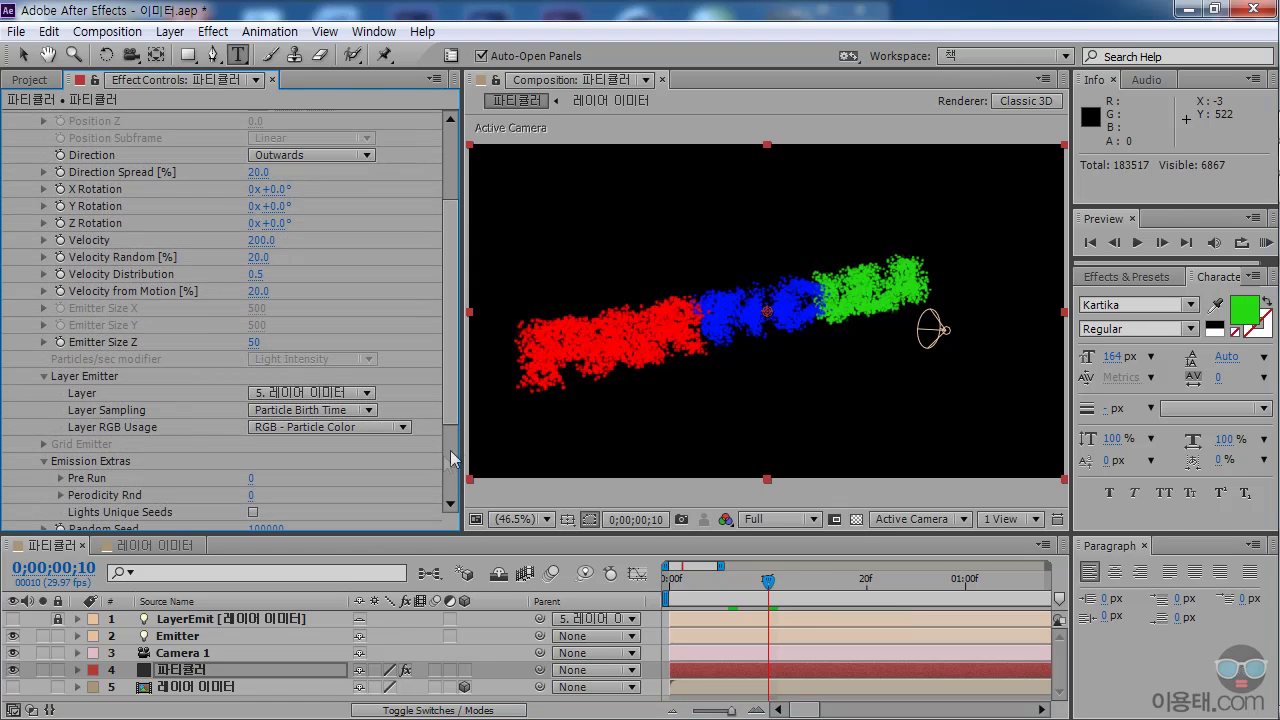
- Preview the particles at frame 18 and compare them with the trimmed PARTICULA text in the 레이어 이미터 composition at that frame
left_click(768, 584)
left_click_drag(768, 588, 843, 588)
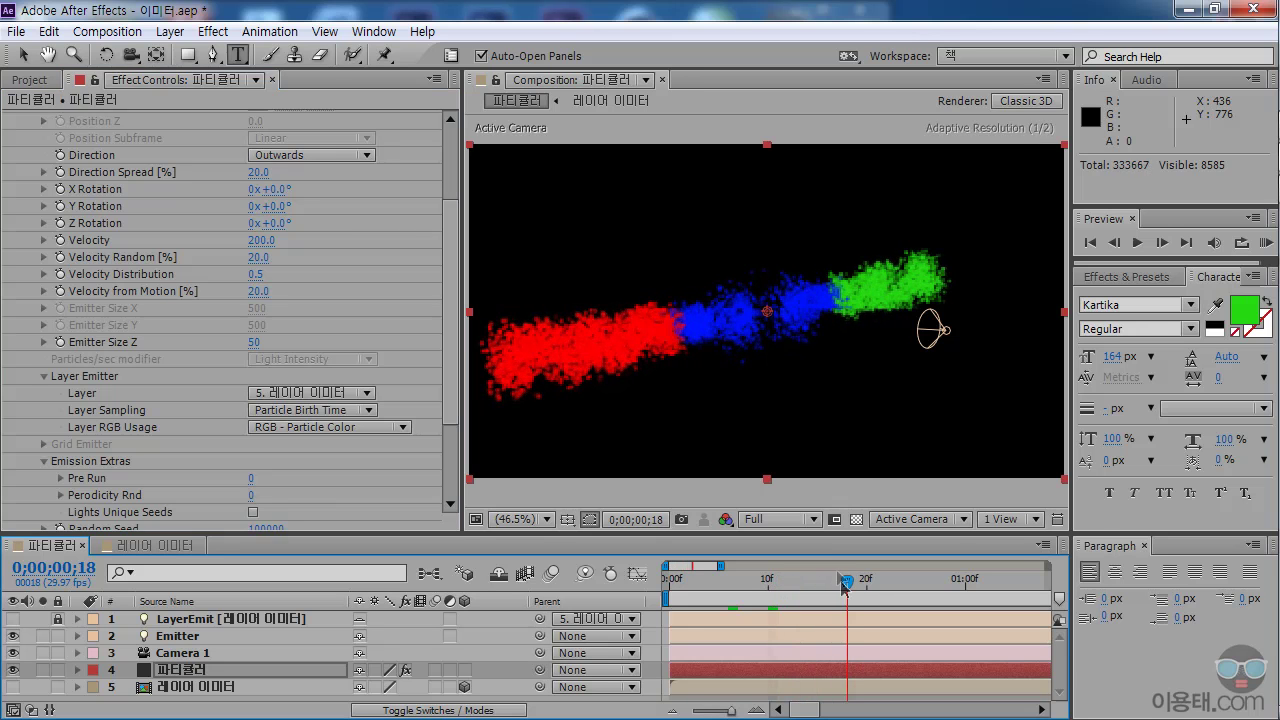
scroll(445, 420, "down", 4)
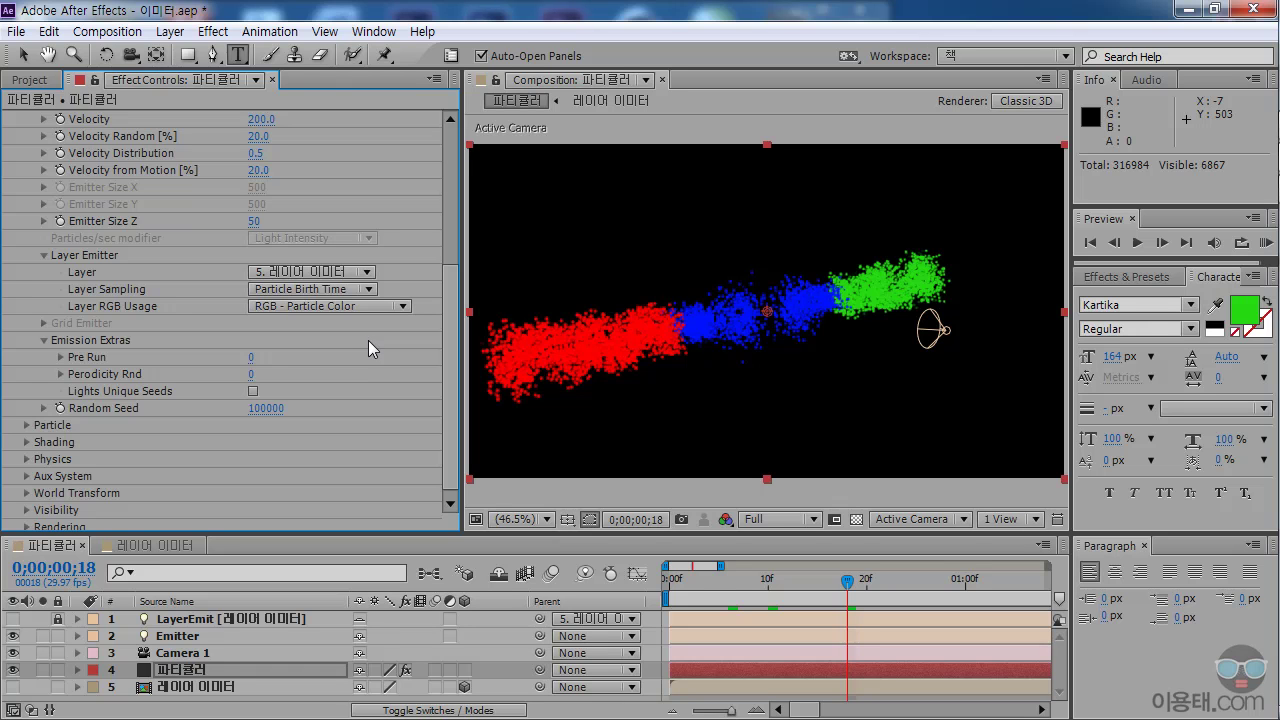
left_click(152, 545)
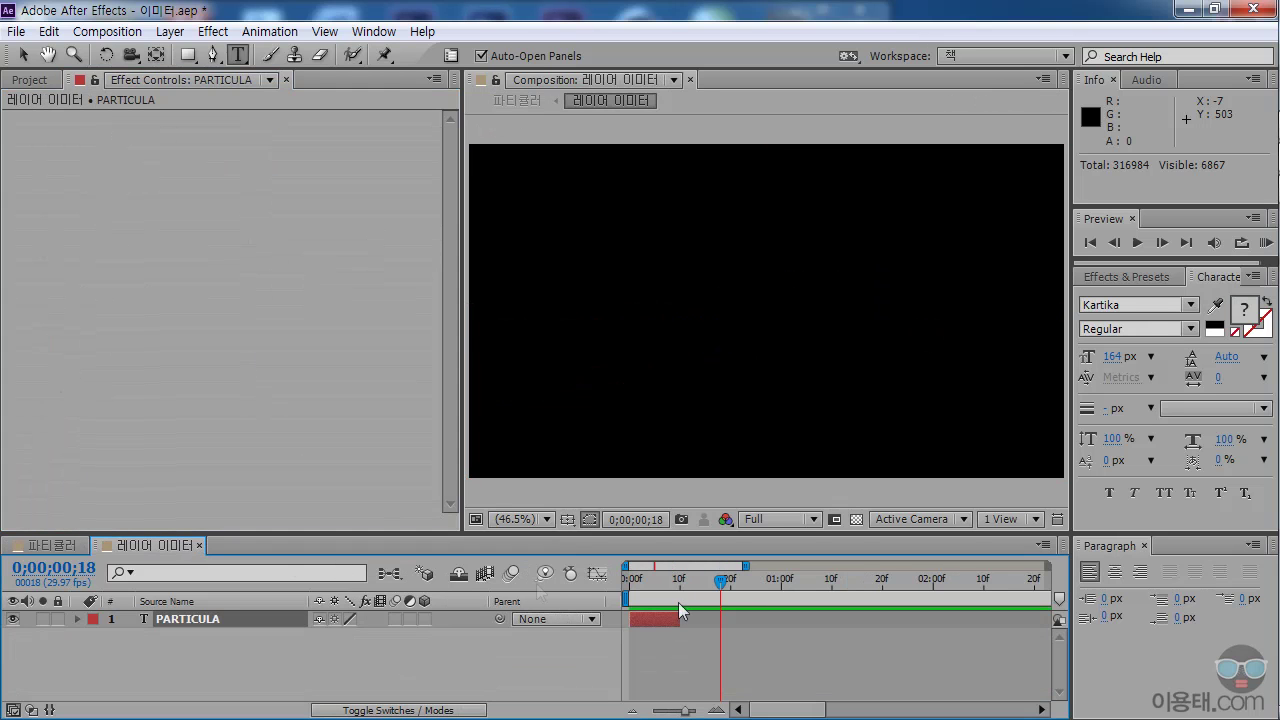
left_click(64, 542)
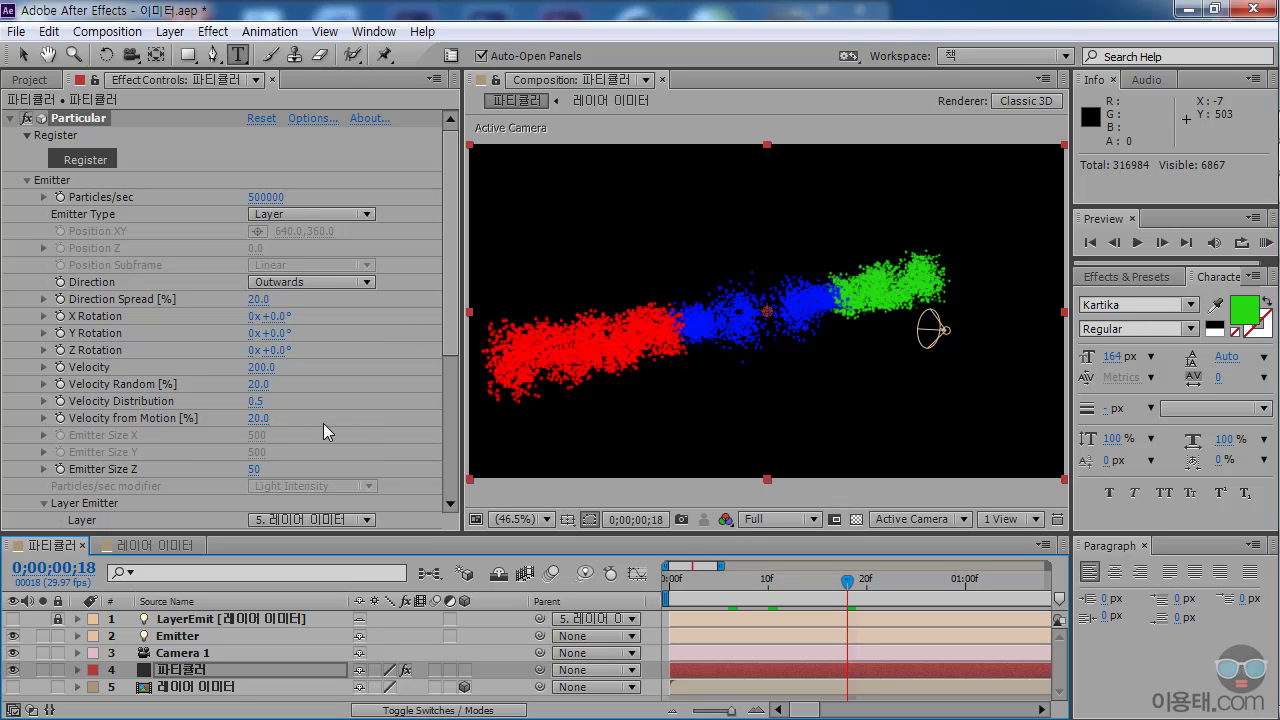
- Expand Particular's Particle settings and review the particle life alongside the Layer Emitter options
mouse_move(455, 340)
left_mouse_down()
mouse_move(450, 438)
mouse_move(346, 462)
left_mouse_up()
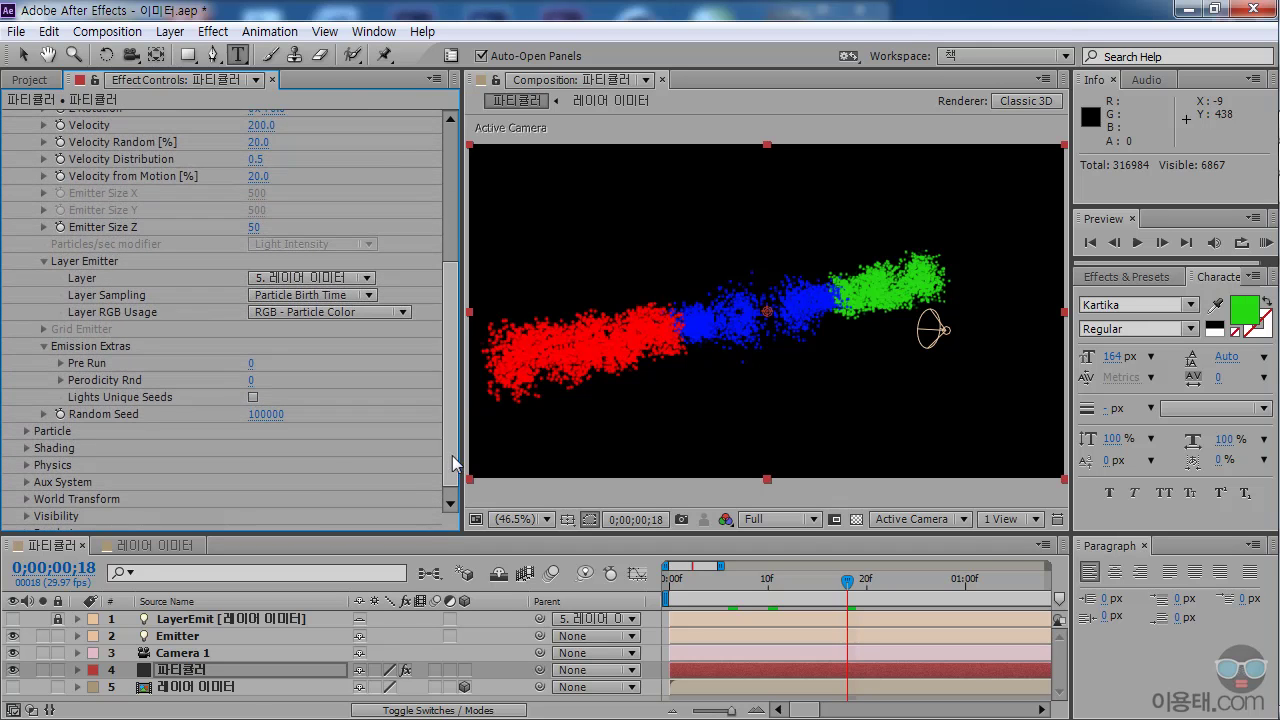
left_click(27, 432)
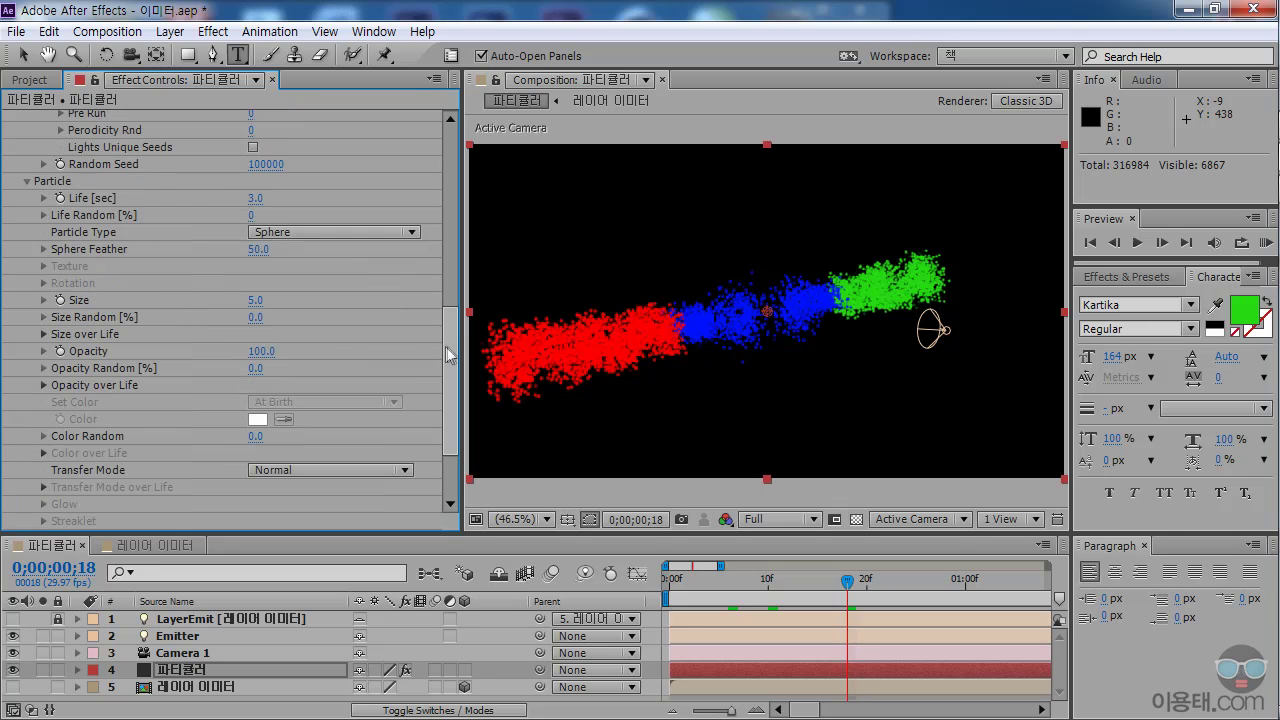
scroll(450, 307, "up", 3)
scroll(450, 307, "up", 2)
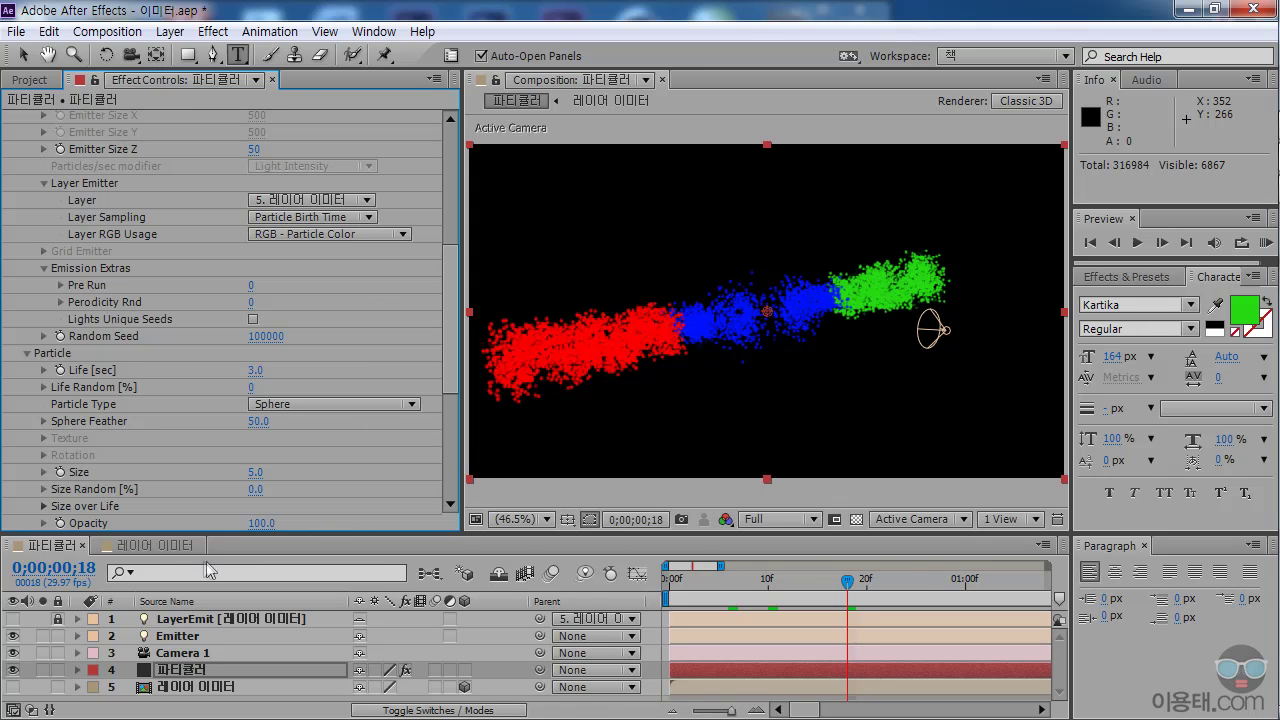
- Compare the 레이어 이미터 composition with the 파티큘러 particles at frames 18 and 10
left_click(155, 545)
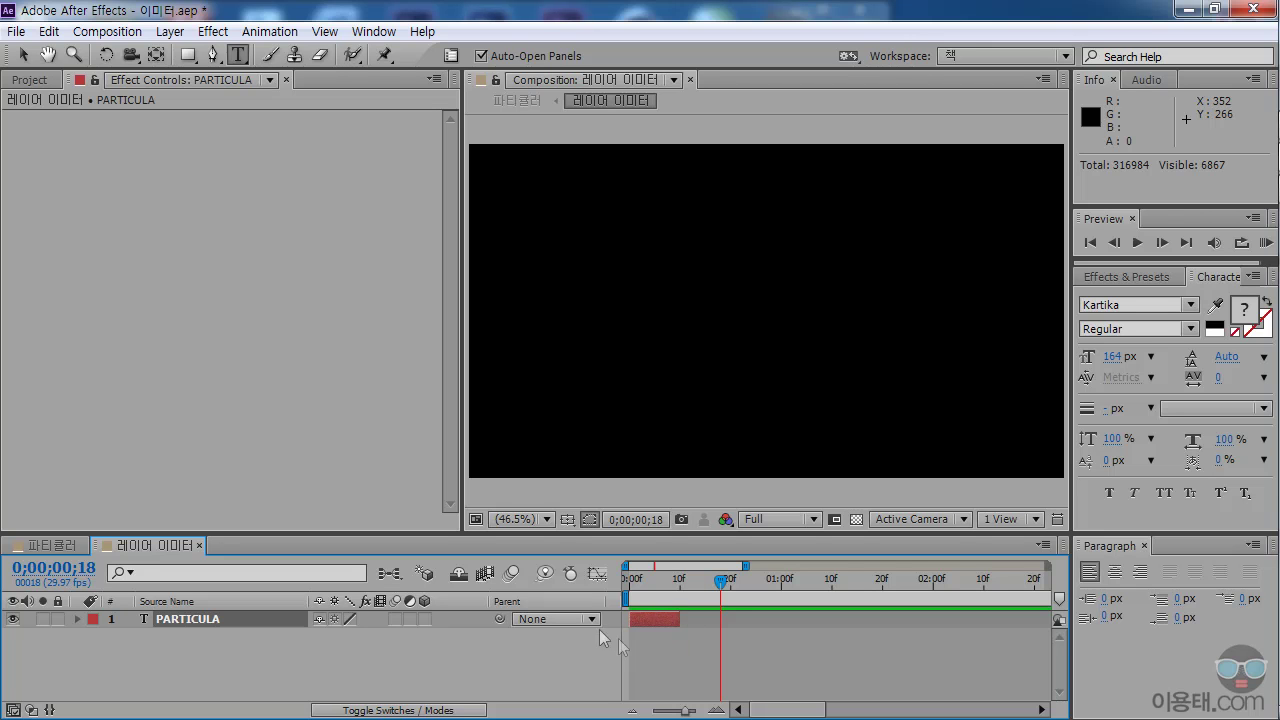
left_click(72, 546)
left_click_drag(826, 581, 770, 594)
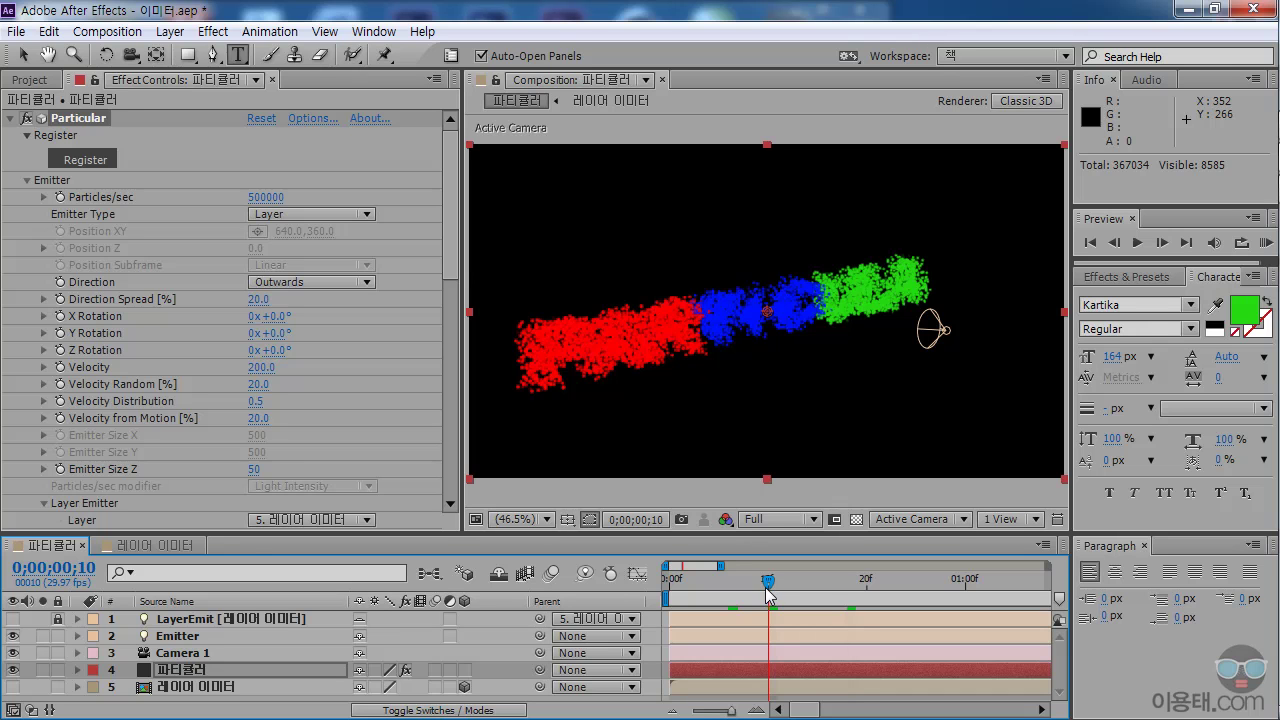
left_click(182, 546)
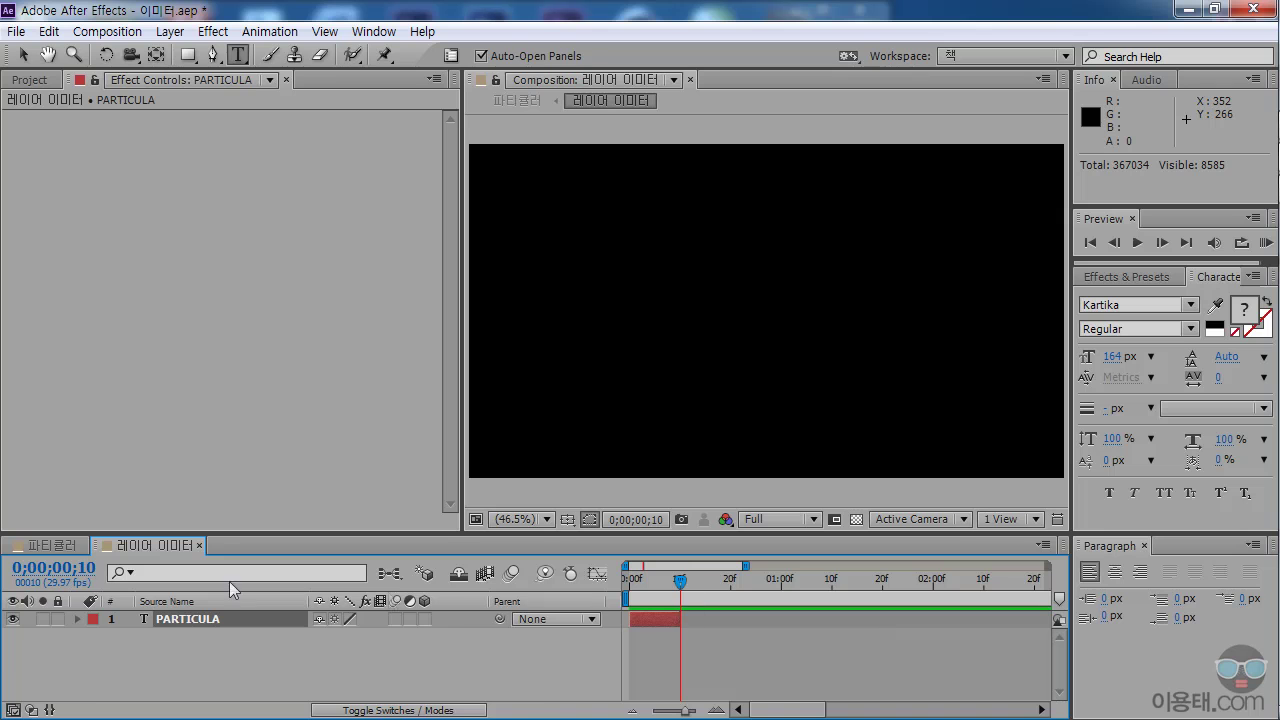
left_click(45, 545)
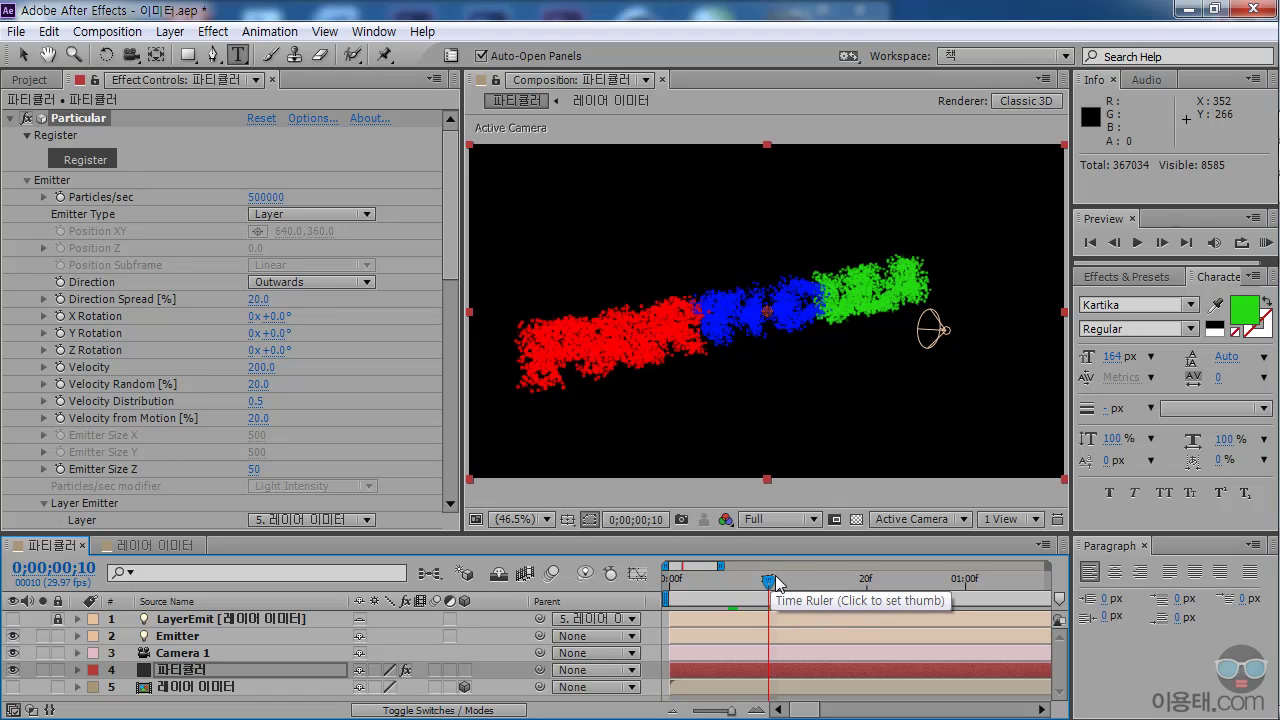
- Scrub the 파티큘러 composition around frame 10 and review Particular's Particle and Layer Emitter settings
left_click_drag(450, 251, 450, 386)
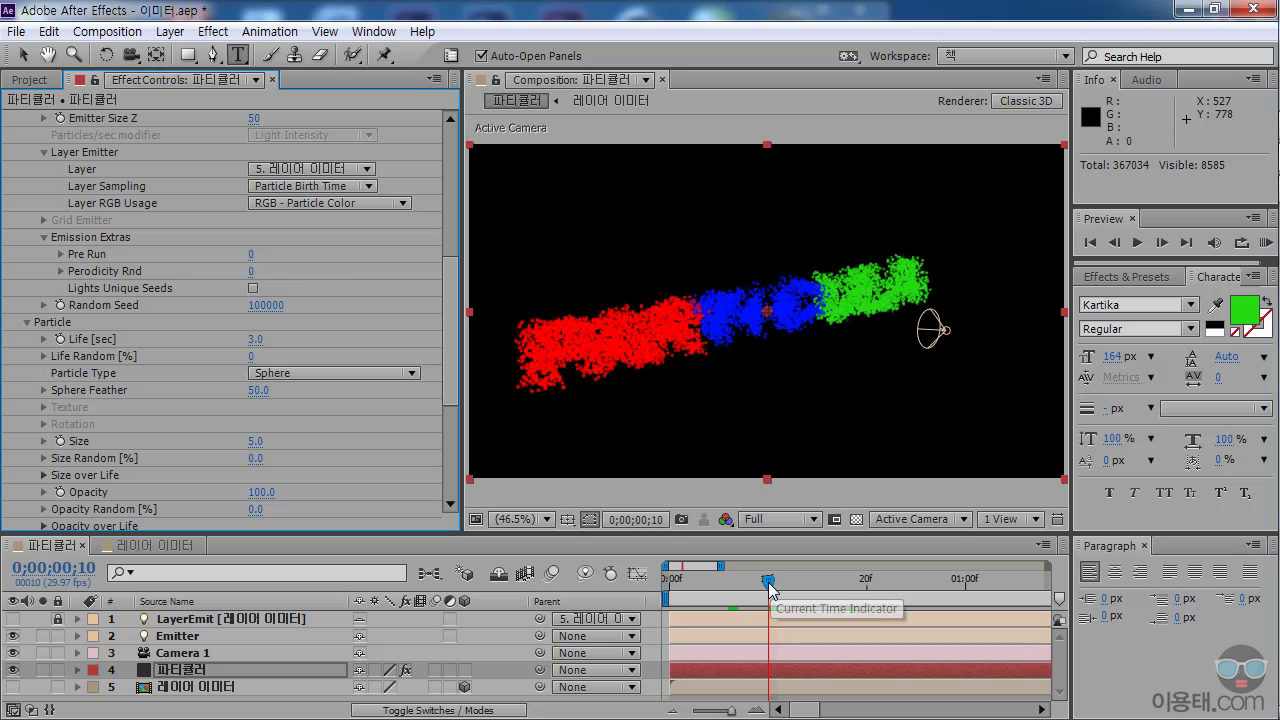
mouse_move(770, 590)
left_mouse_down()
mouse_move(807, 591)
mouse_move(692, 592)
mouse_move(791, 591)
mouse_move(772, 597)
left_mouse_up()
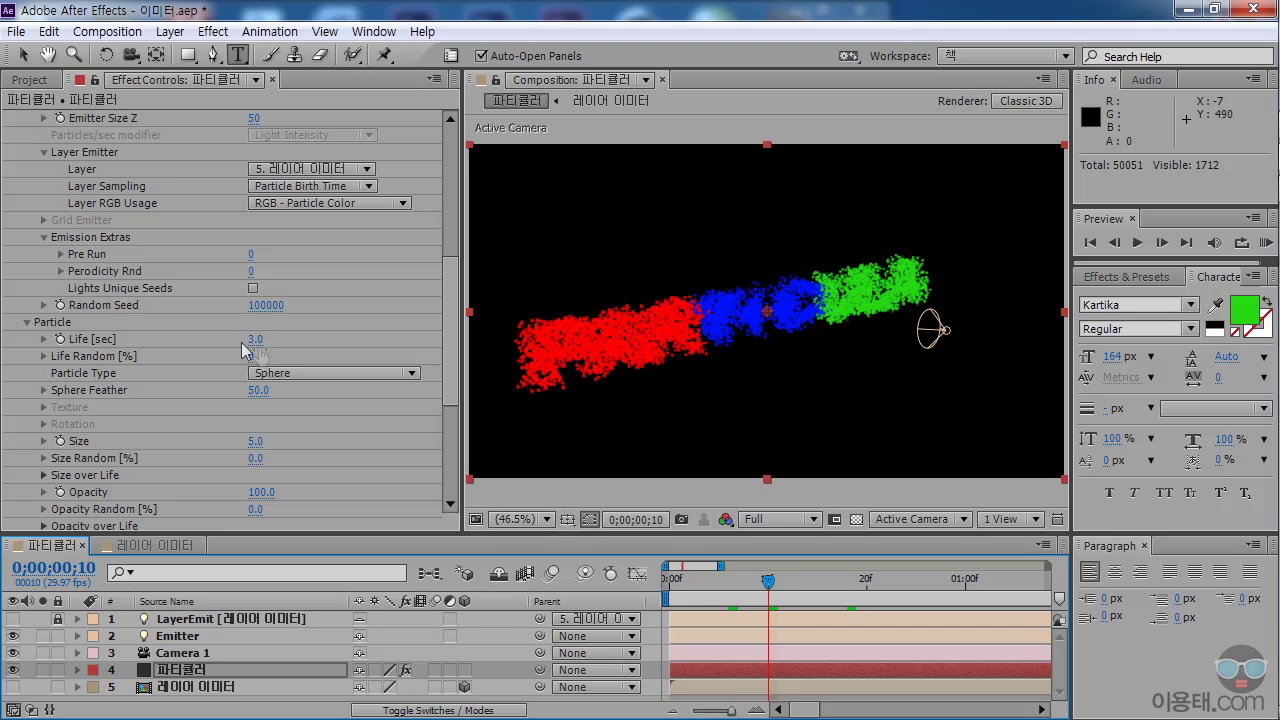
left_click_drag(449, 334, 450, 377)
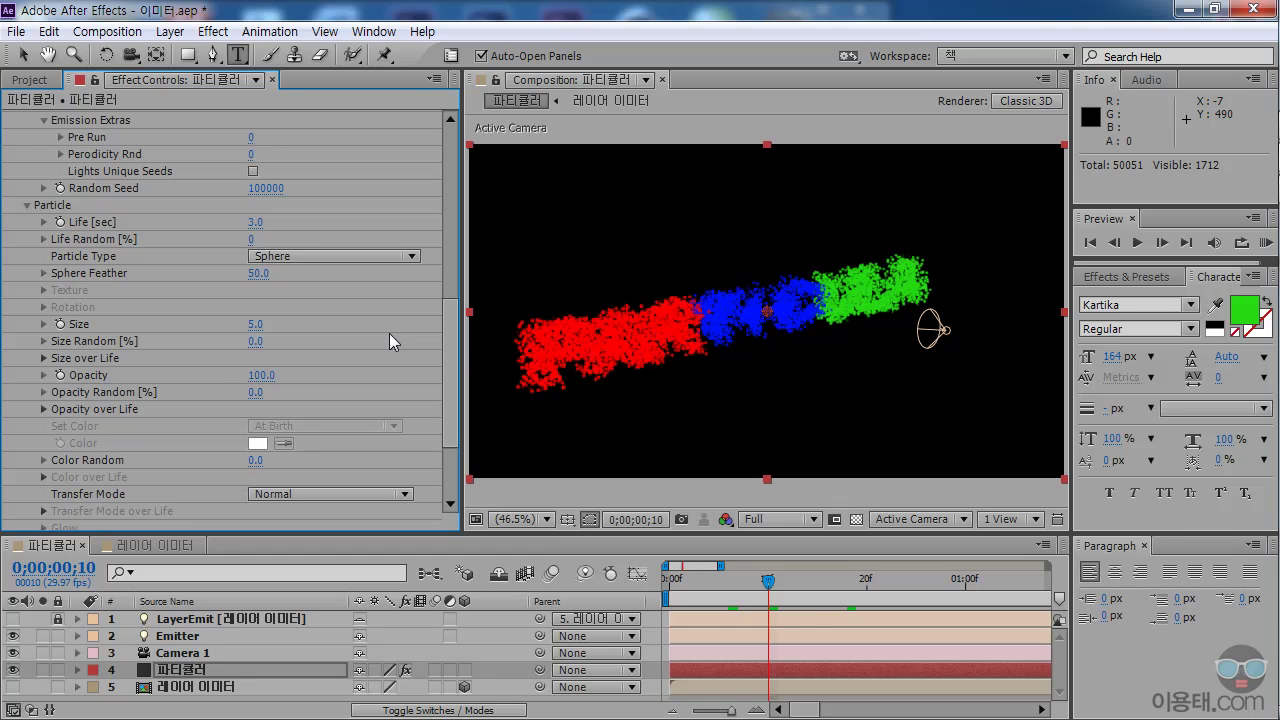
left_click_drag(449, 400, 449, 273)
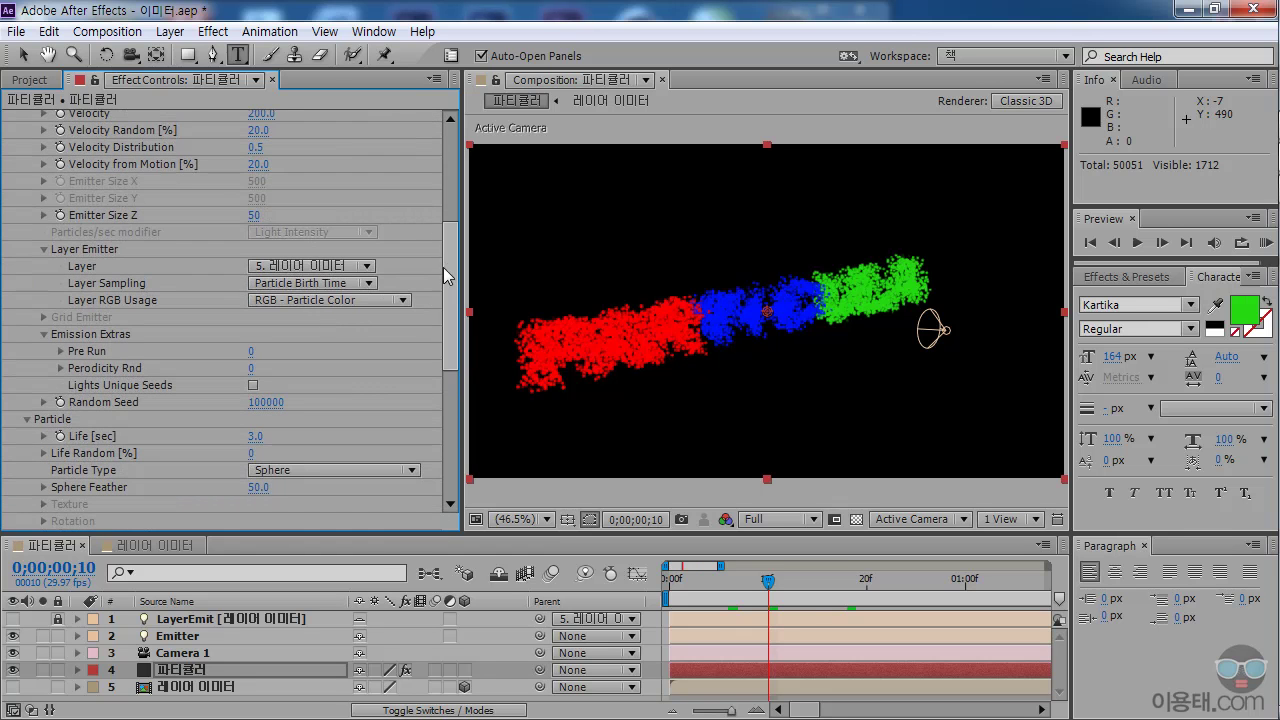
- Look over the Layer Sampling modes and check the PARTICULA text's end at frame 10 in the 레이어 이미터 composition
left_click(360, 284)
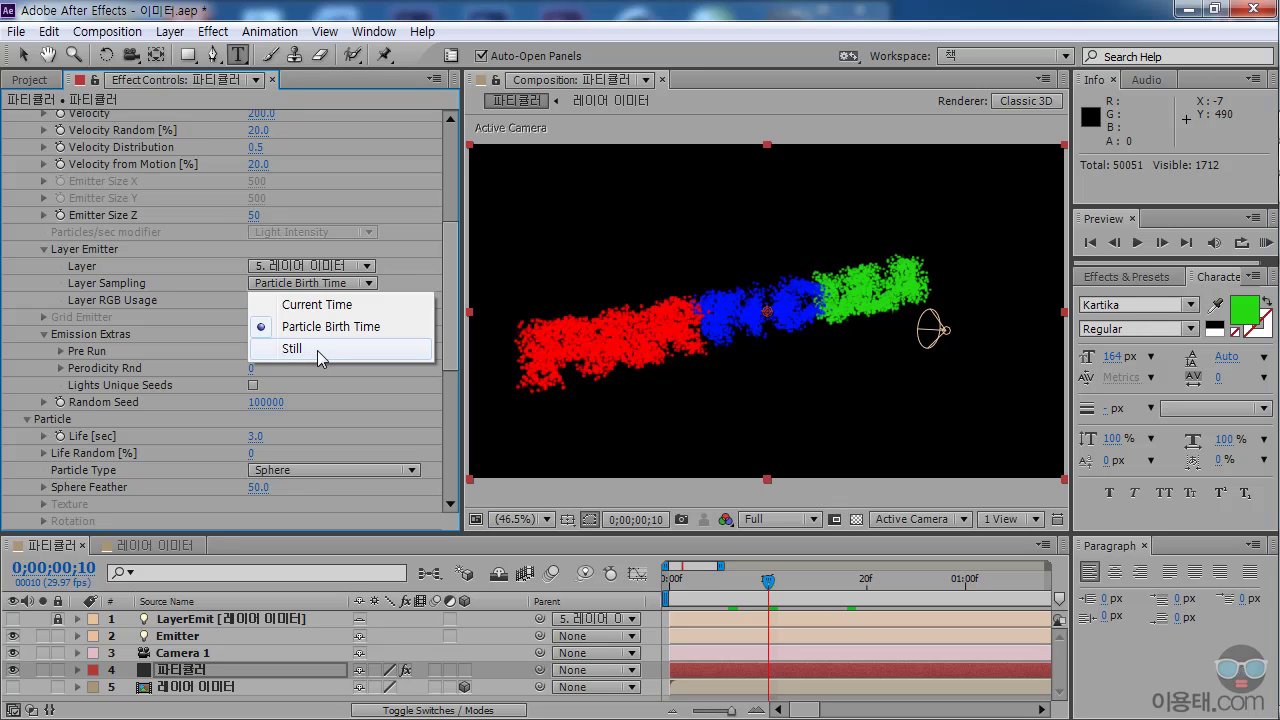
left_click(150, 545)
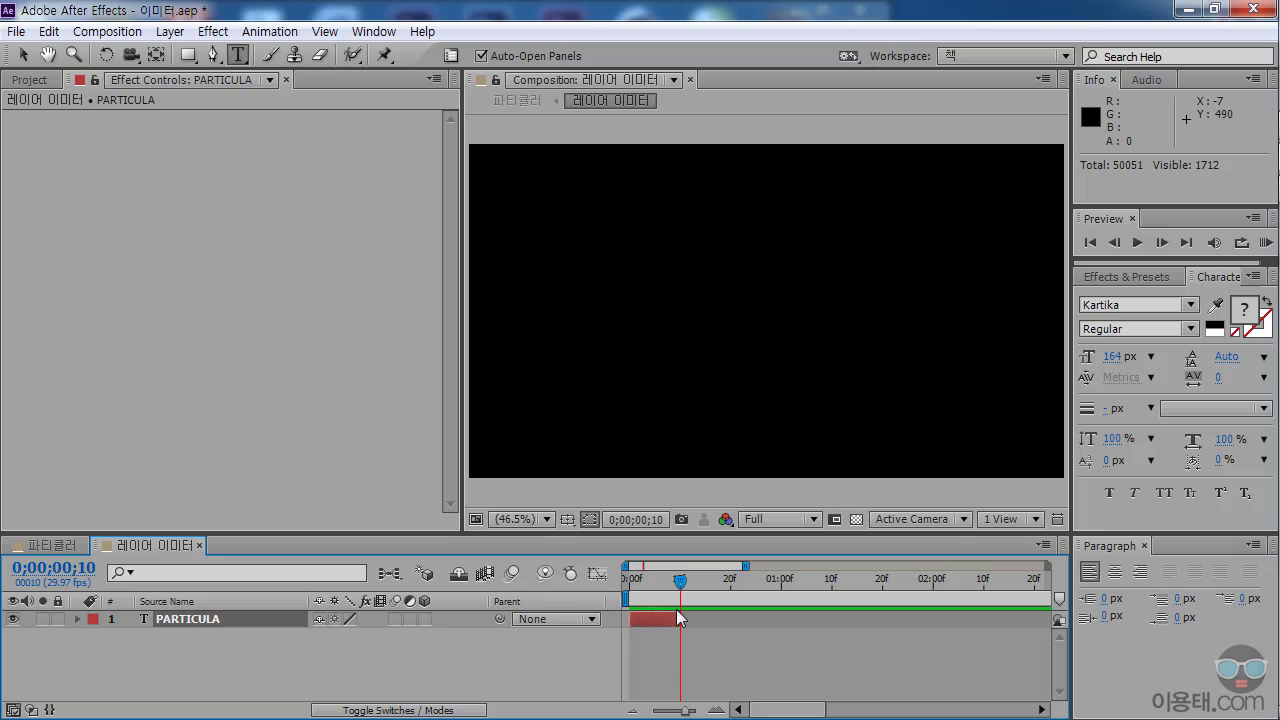
left_click(52, 545)
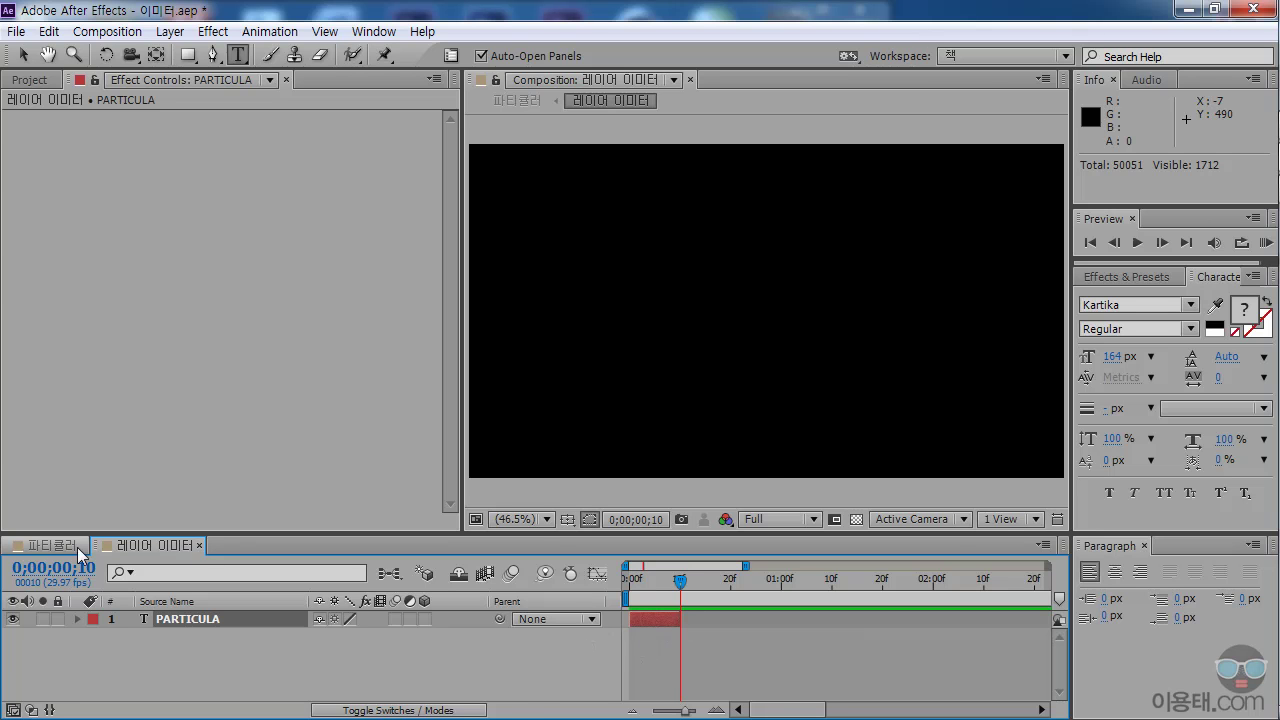
left_click_drag(450, 250, 451, 325)
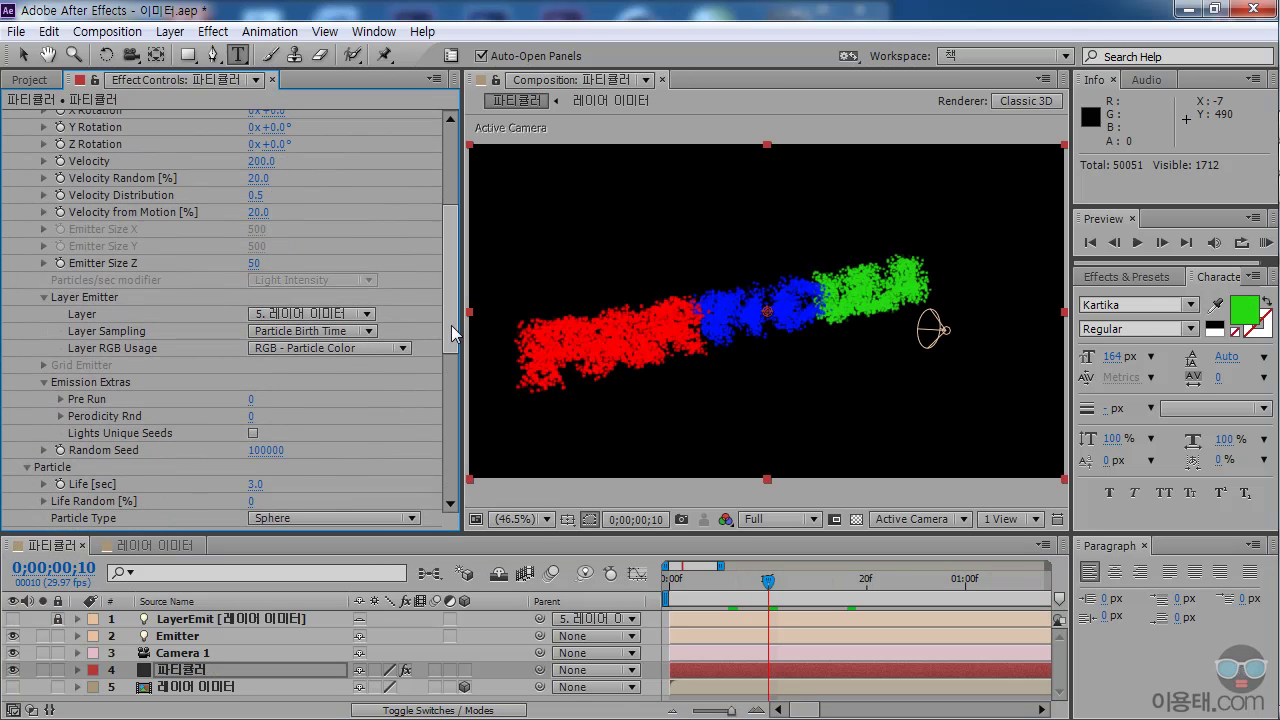
- Set Particular's Layer Sampling to Current Time, enlarge the timeline area, and preview the particles at frames 4 and 5
left_click(345, 332)
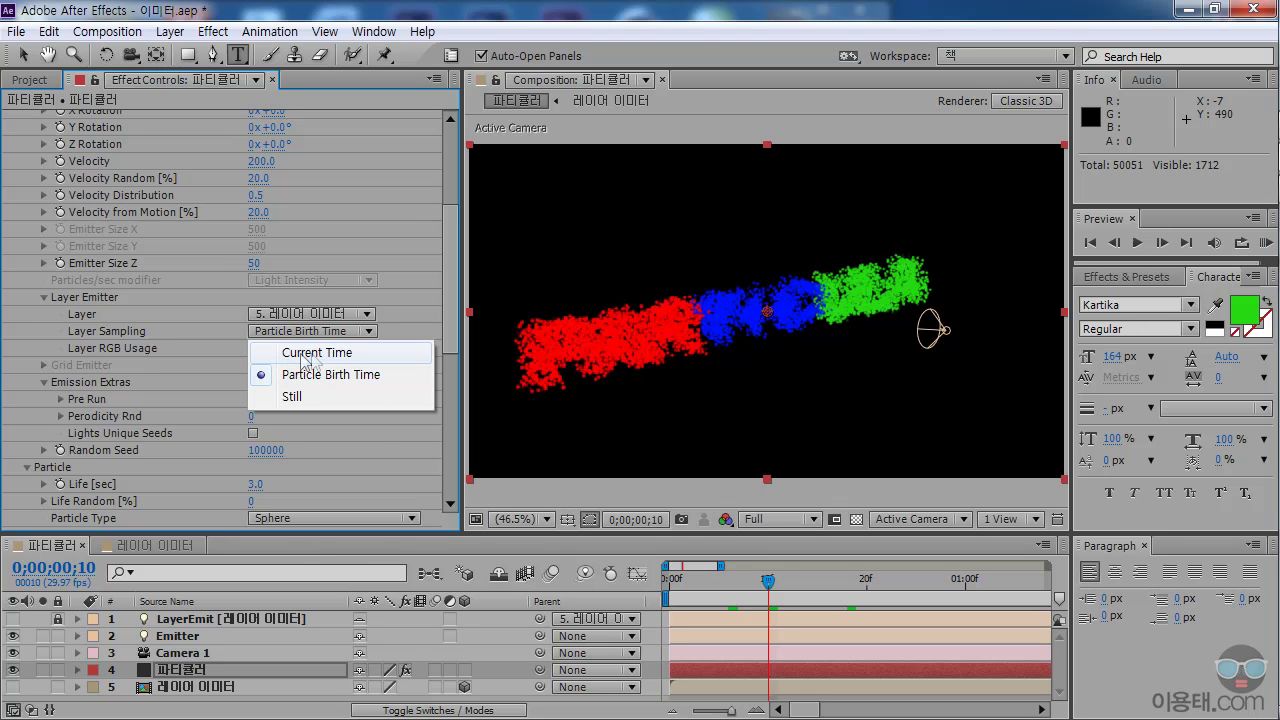
left_click(334, 360)
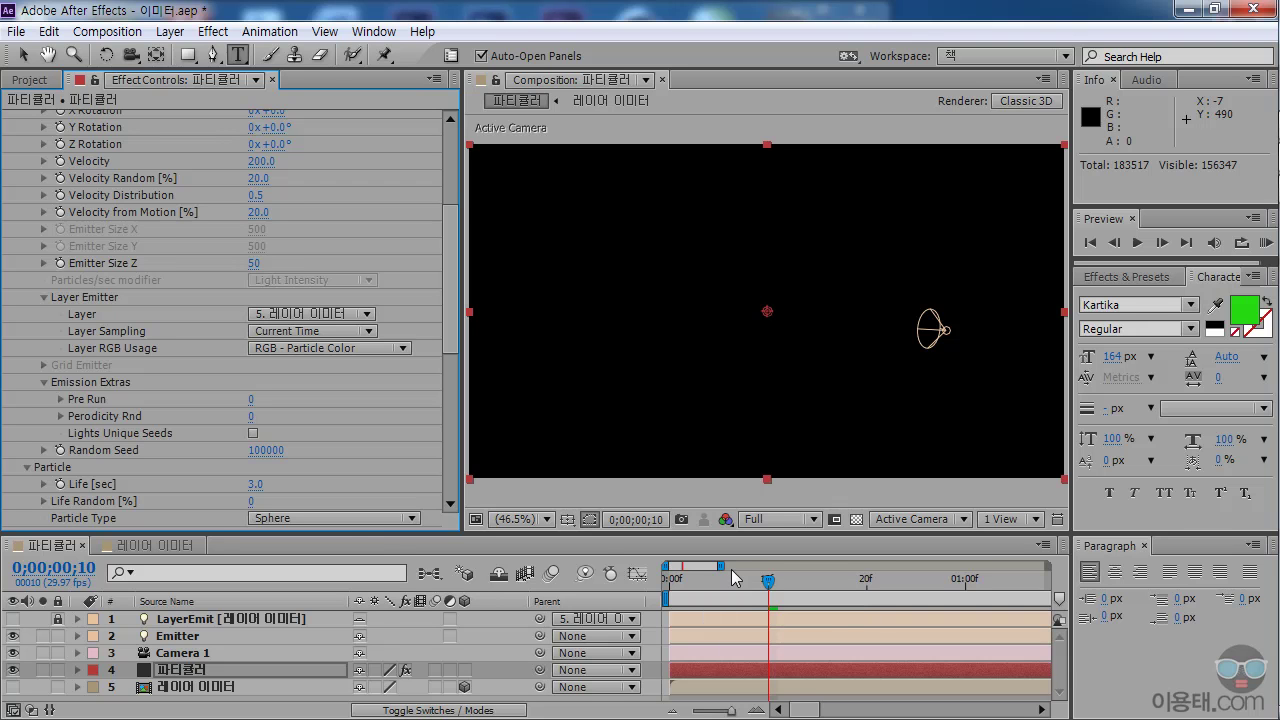
left_click_drag(399, 548, 399, 436)
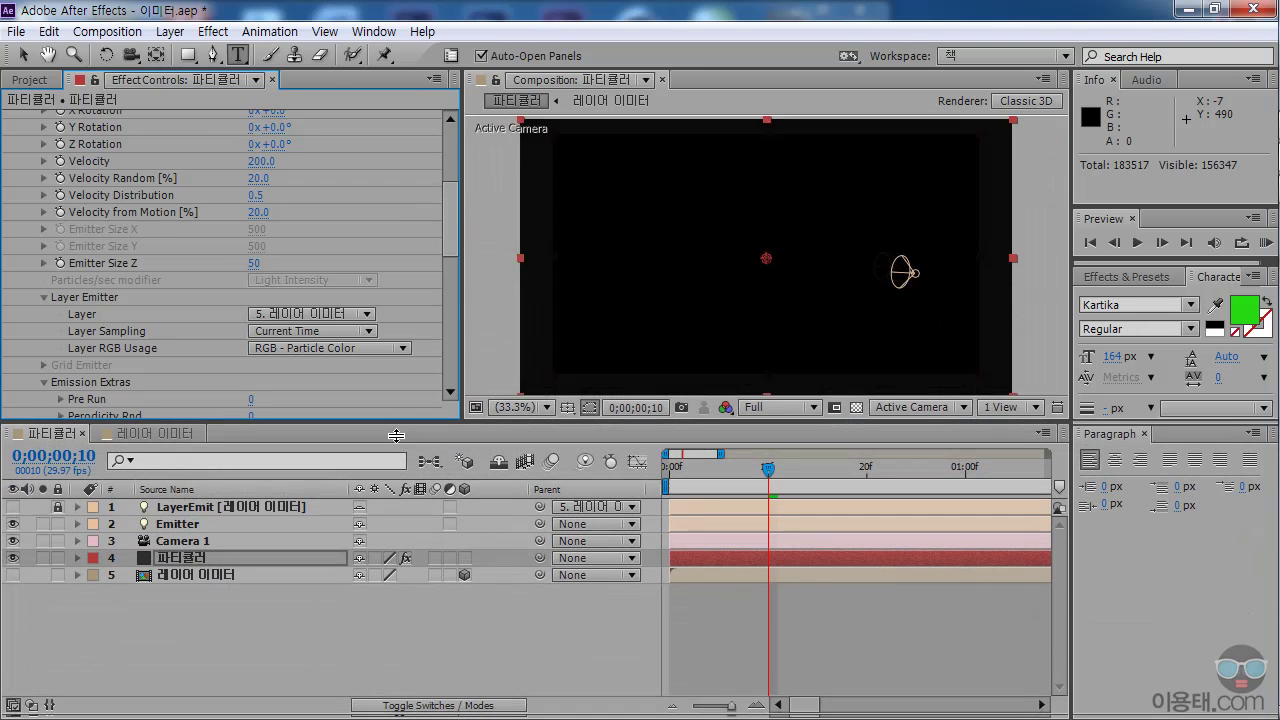
left_click(704, 481)
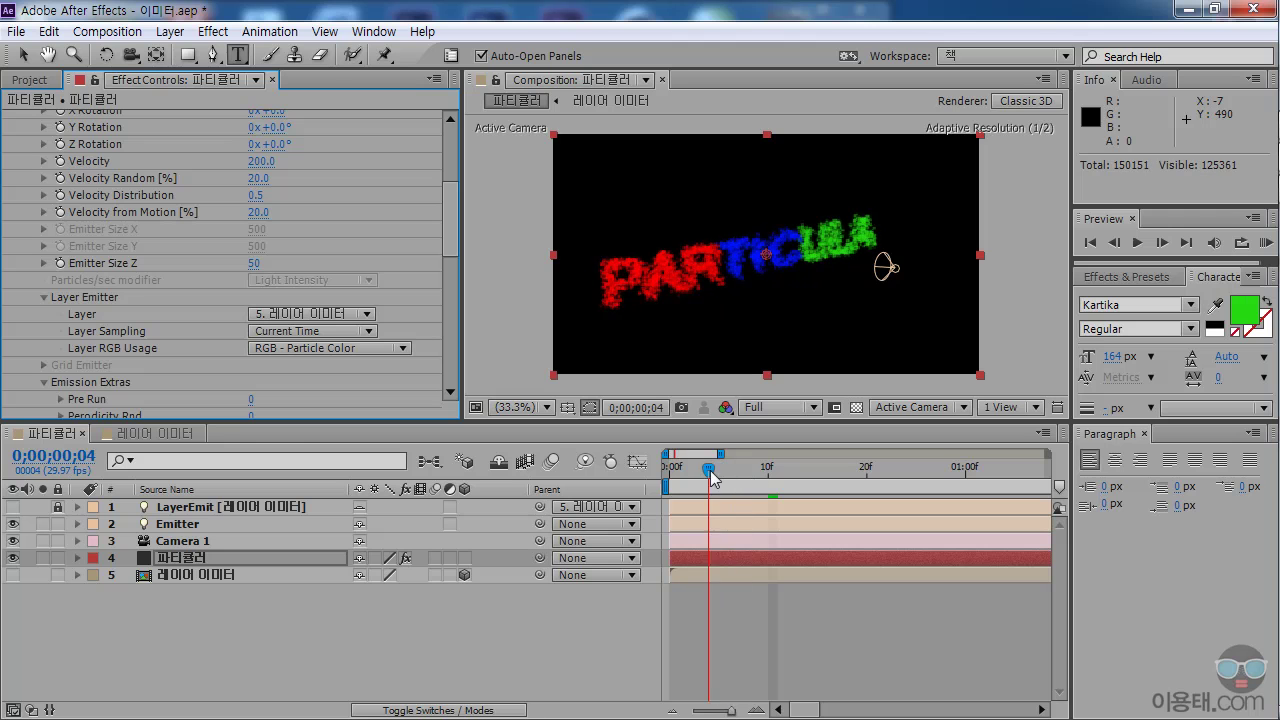
left_click(716, 479)
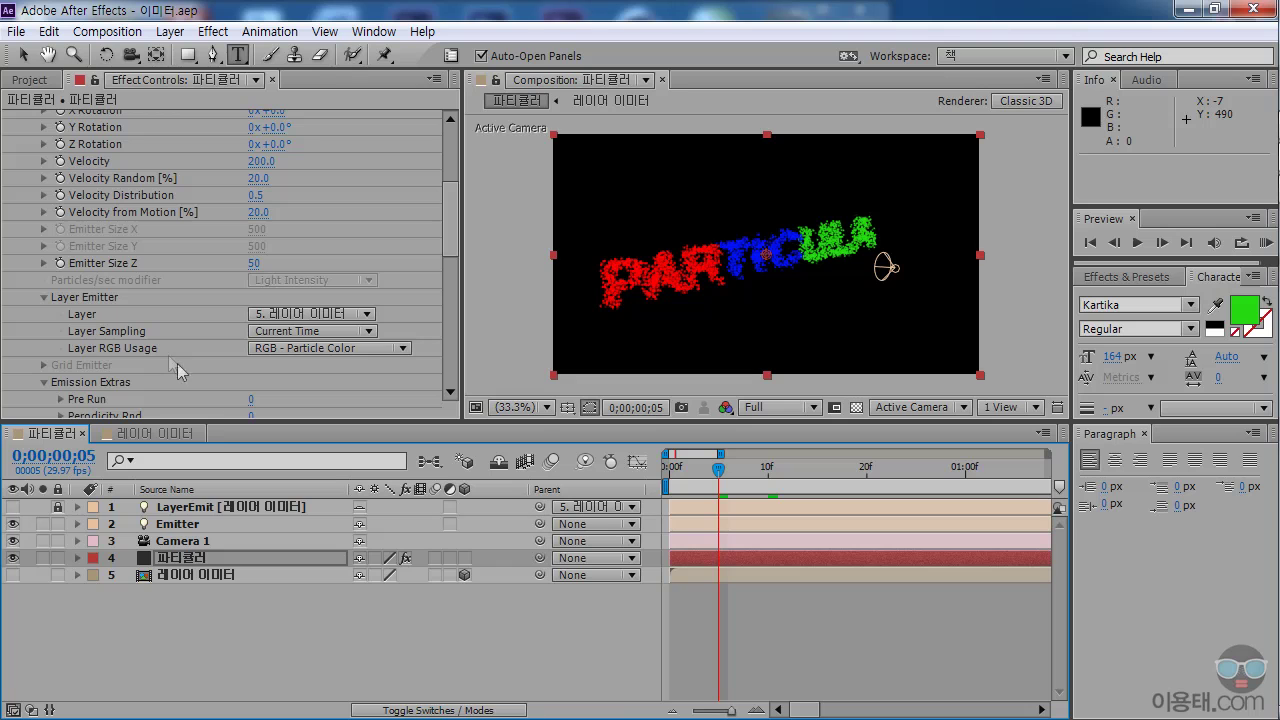
- Extend the PARTICULA text layer in the 레이어 이미터 composition to end at 0;00;10;00, showing the full time range
left_click(155, 433)
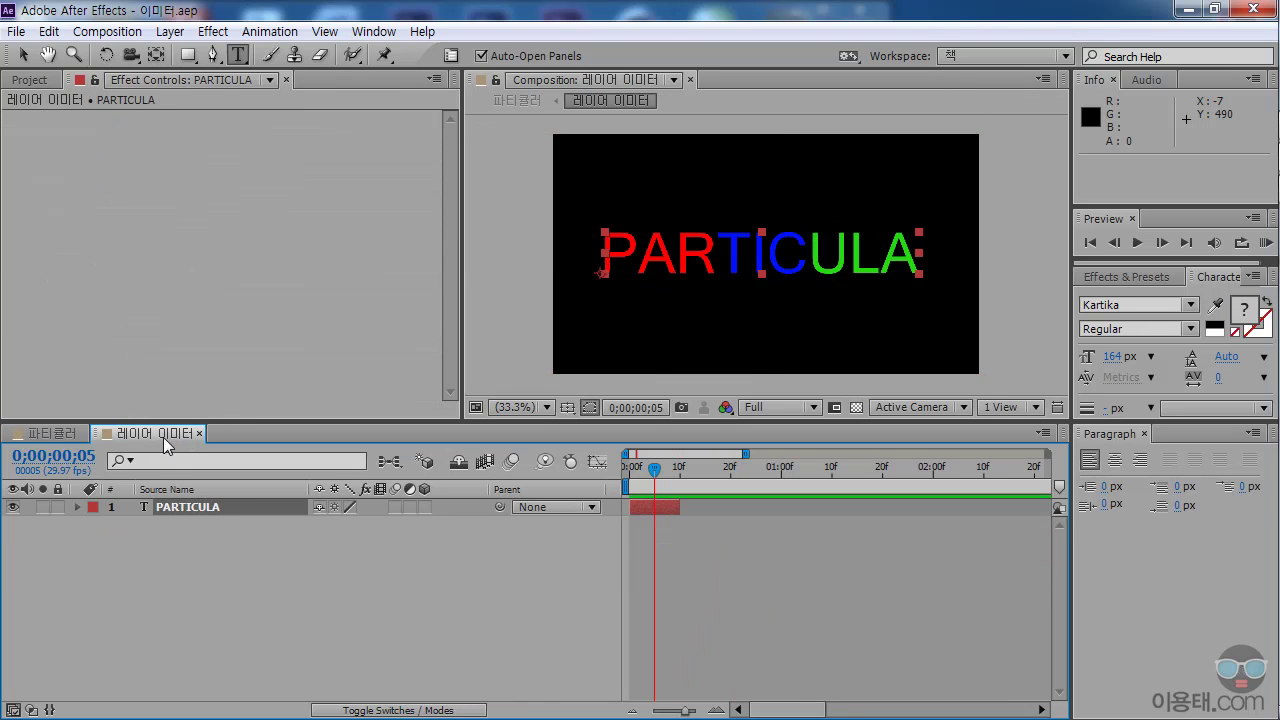
left_click_drag(680, 507, 1041, 533)
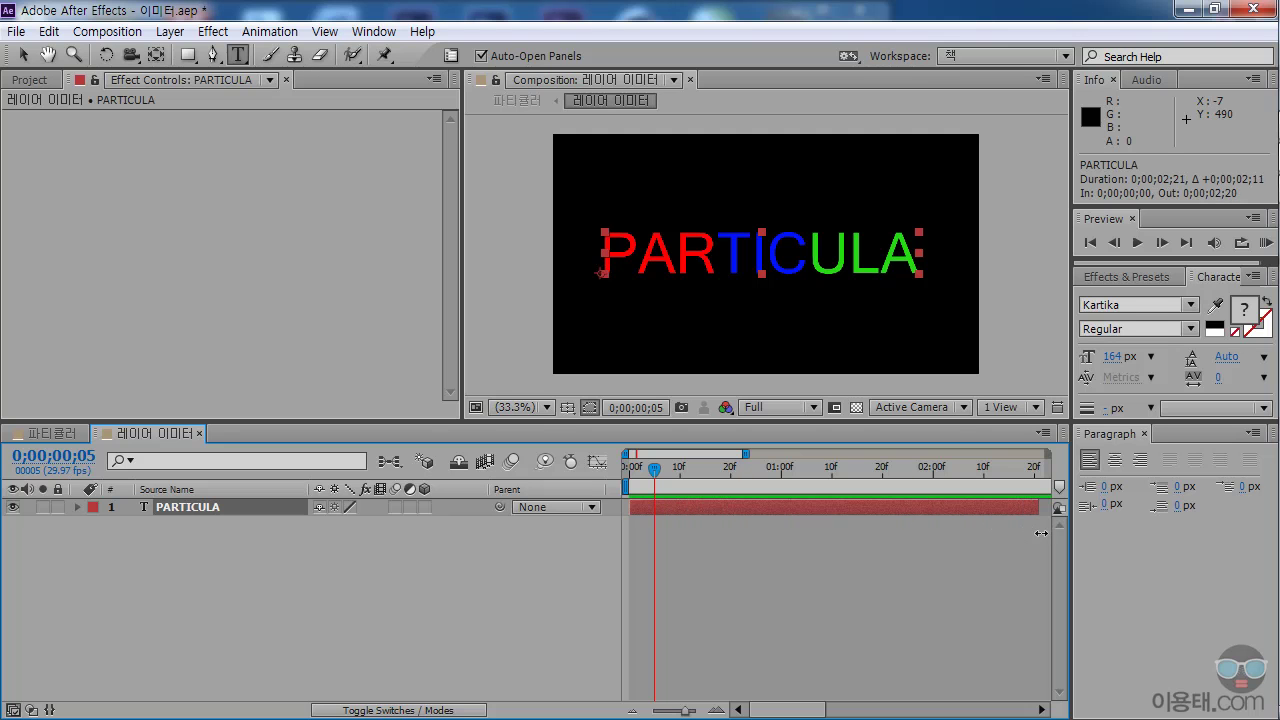
left_click_drag(743, 452, 1047, 452)
left_click_drag(755, 509, 1047, 534)
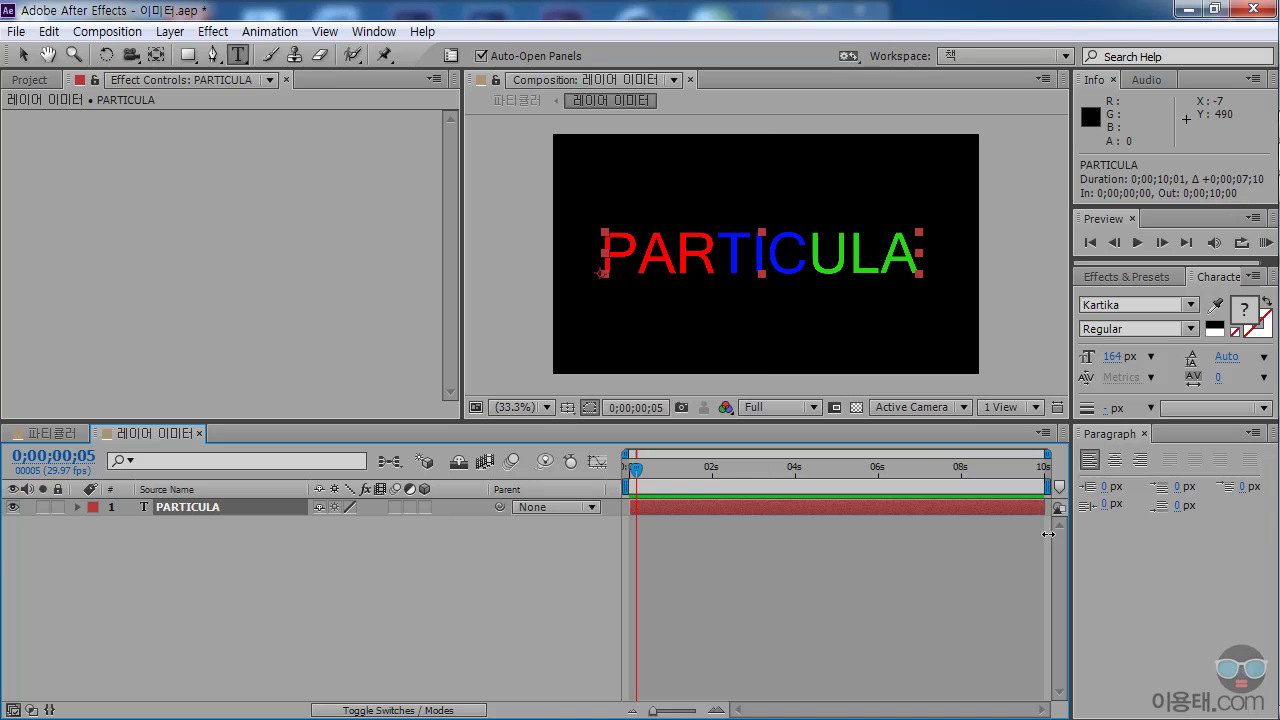
- Show the full 10-second range of the 파티큘러 composition and preview the particles at 0;00;02;11
left_click(57, 433)
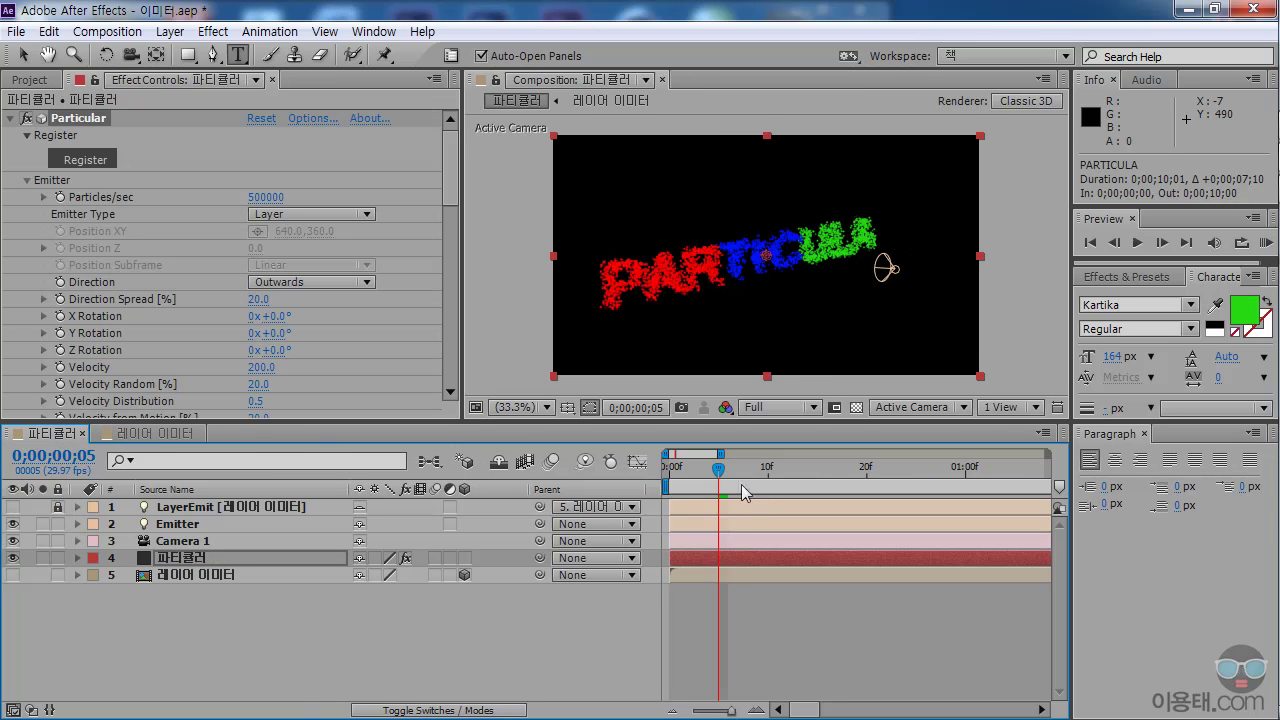
left_click_drag(719, 455, 1047, 455)
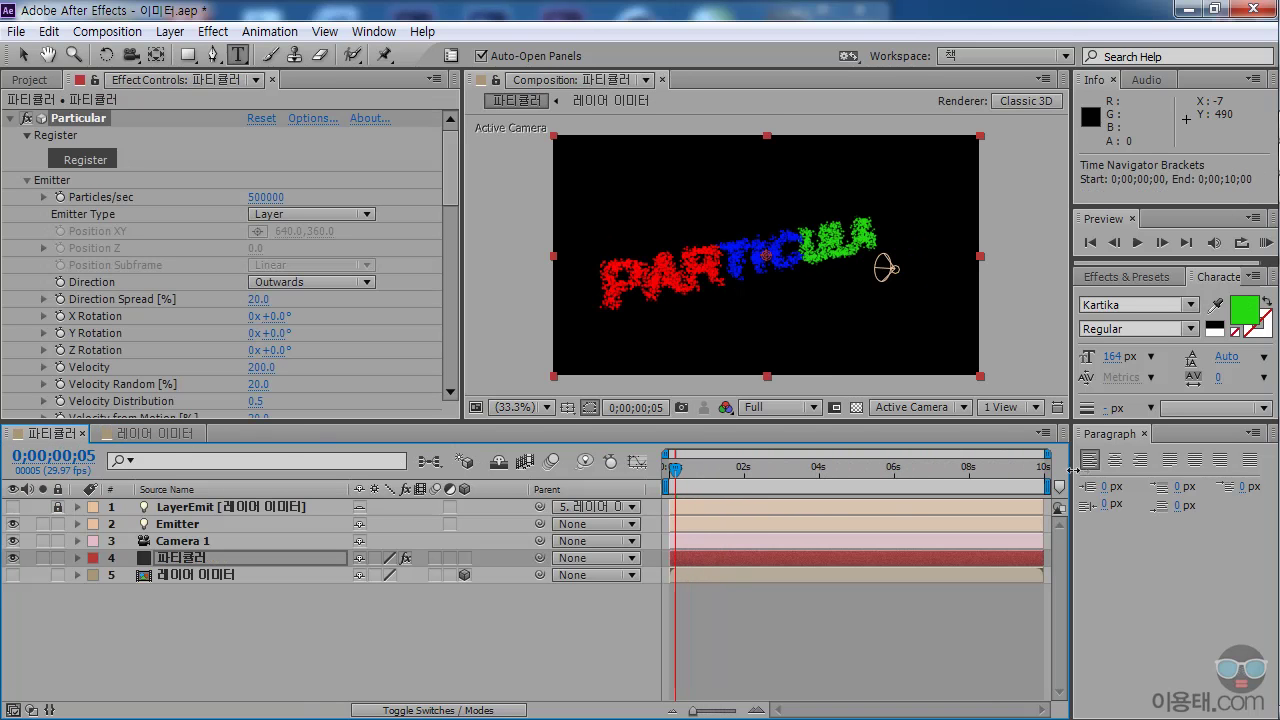
mouse_move(743, 467)
left_mouse_down()
mouse_move(757, 471)
mouse_move(689, 470)
mouse_move(725, 471)
left_mouse_up()
left_click_drag(733, 474, 762, 478)
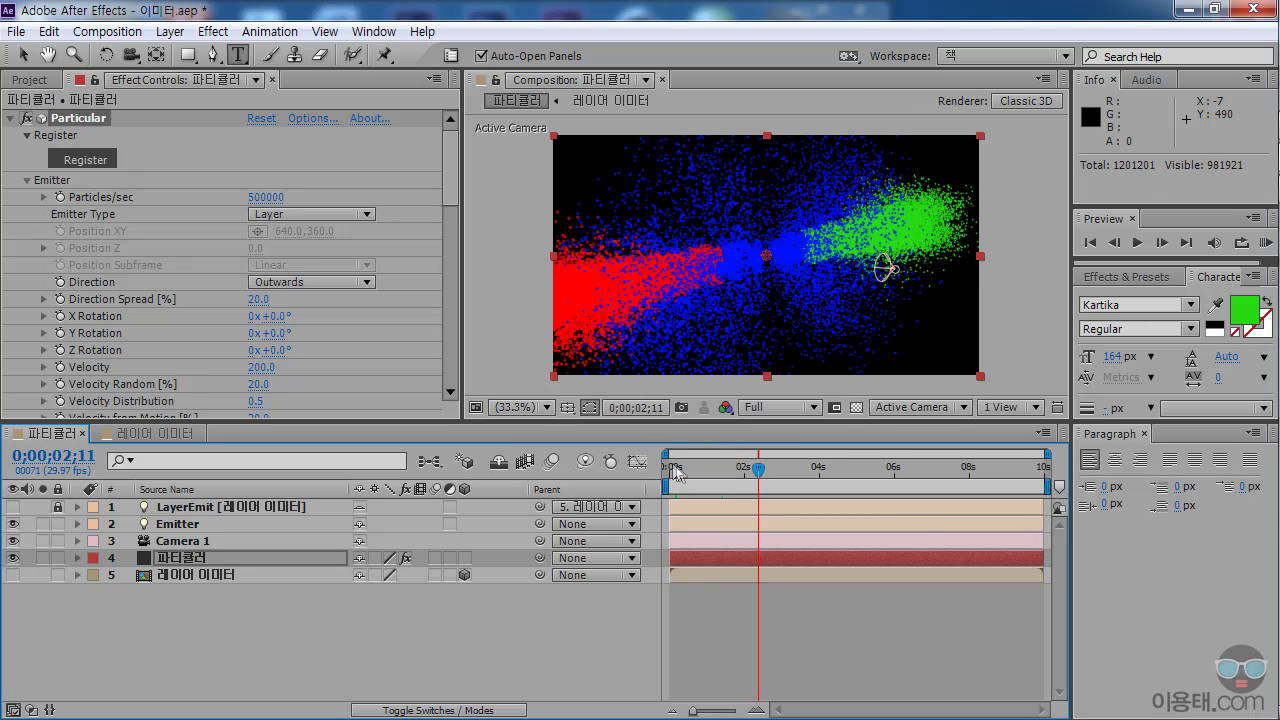
- Enlarge the effect settings and preview area and set Particular's Layer RGB Usage to Lightness - Size
left_click_drag(404, 420, 412, 484)
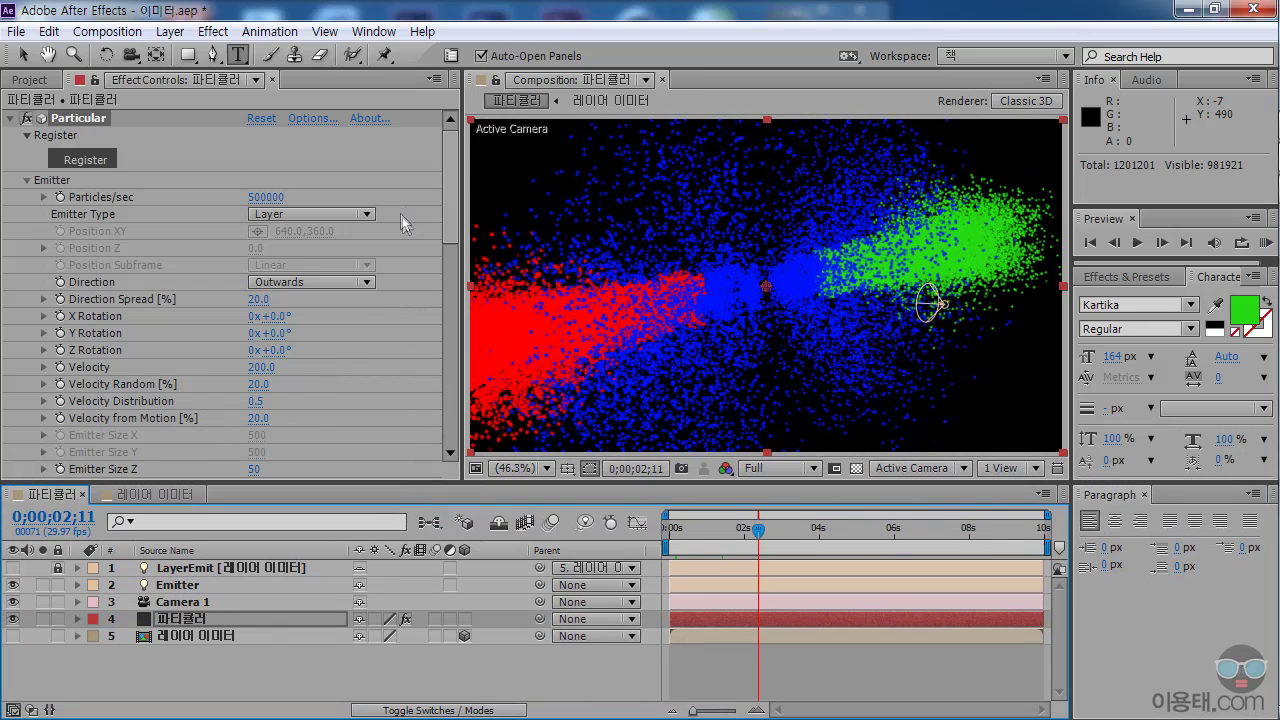
left_click_drag(450, 210, 447, 356)
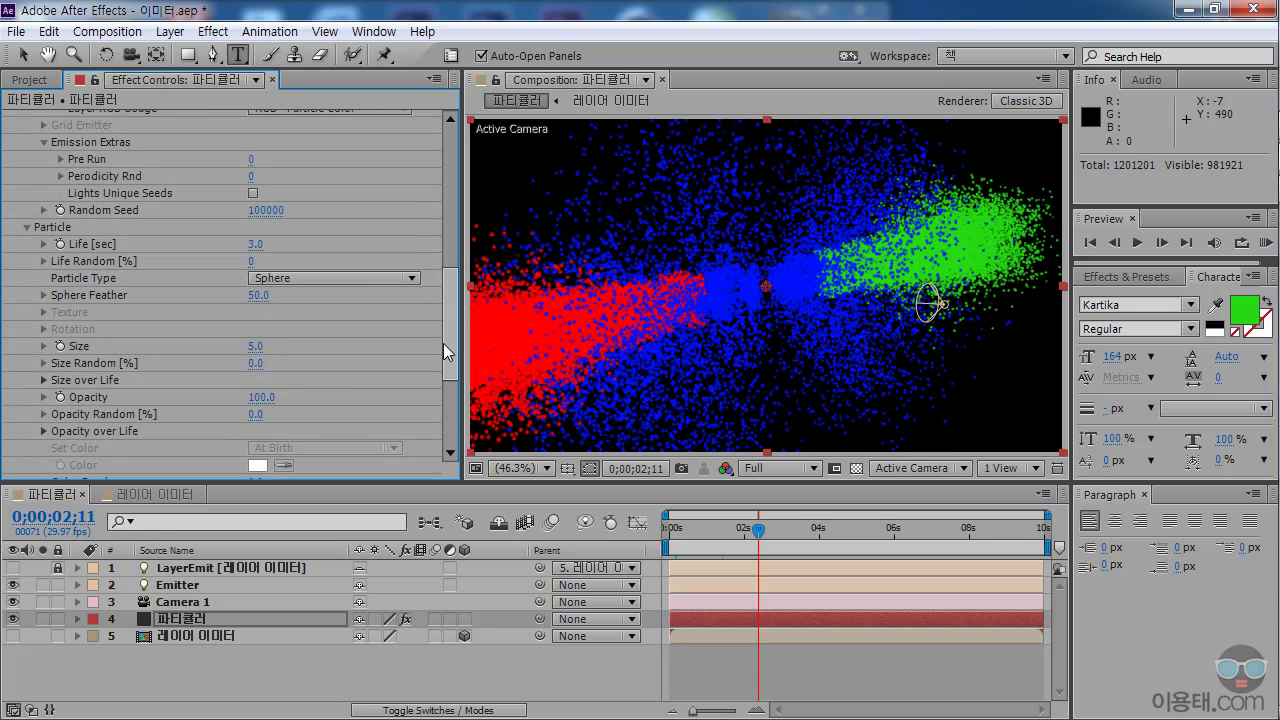
left_click_drag(452, 314, 450, 250)
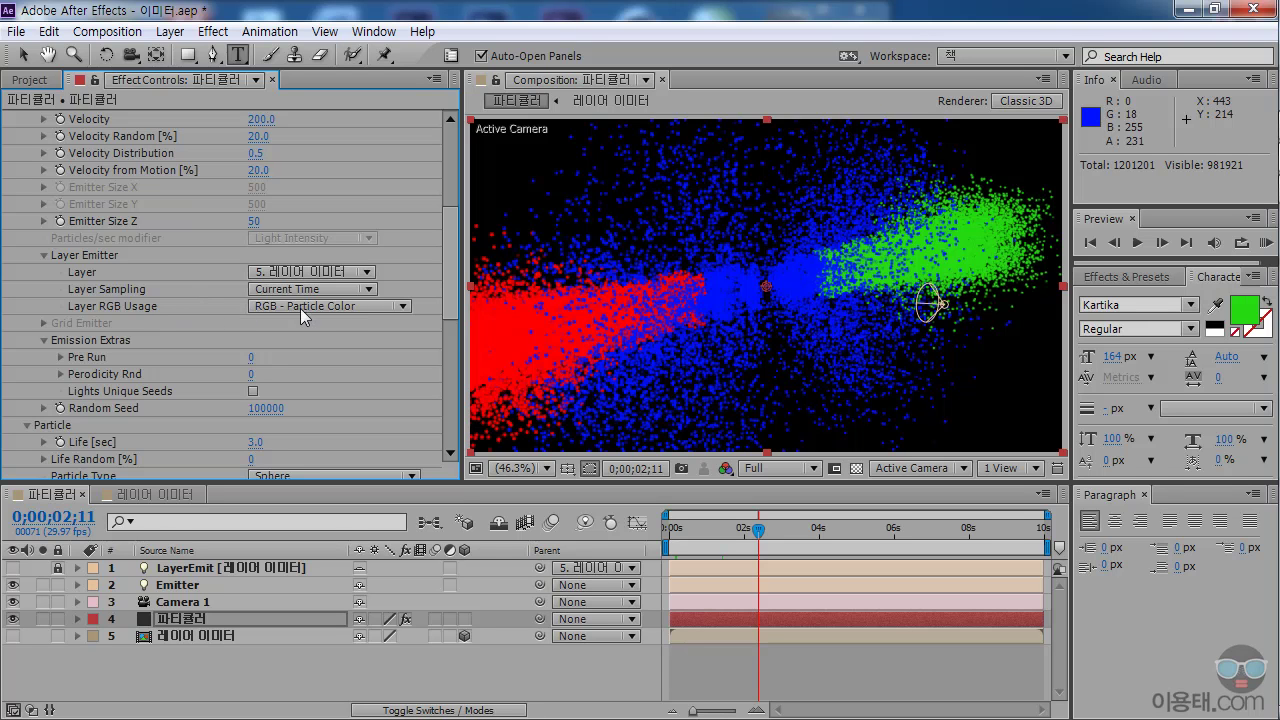
left_click(404, 307)
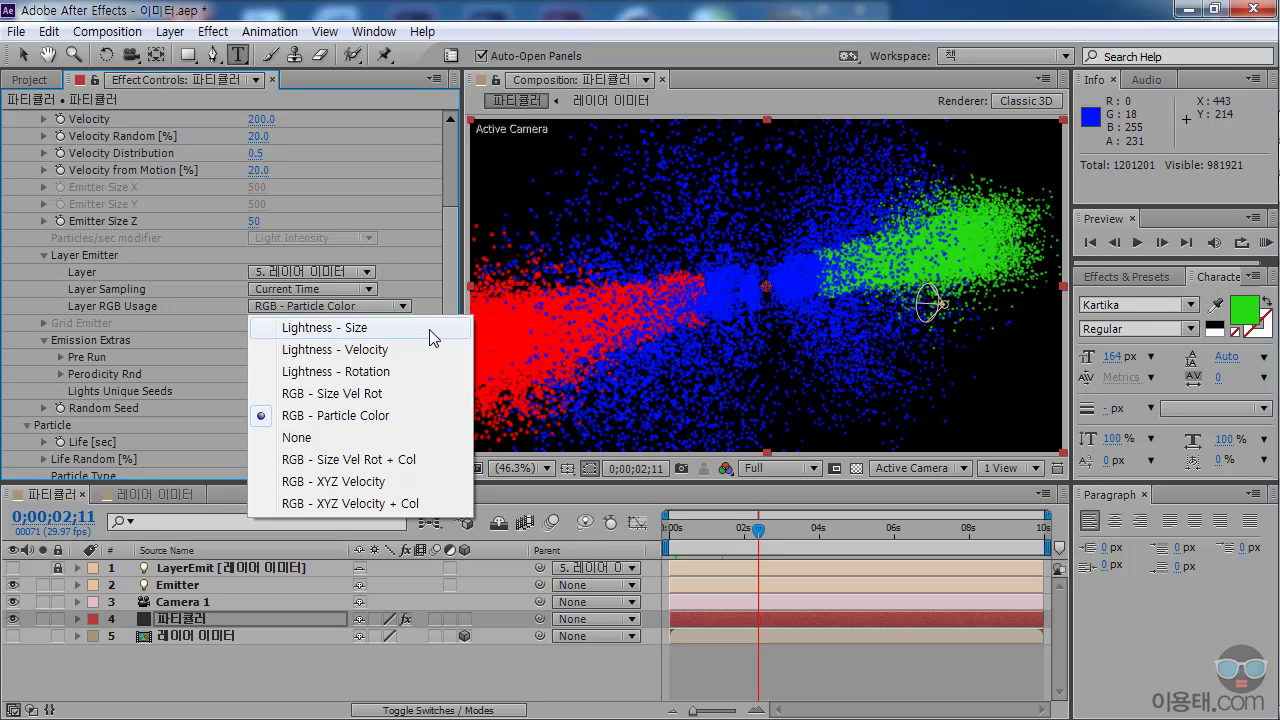
left_click(372, 329)
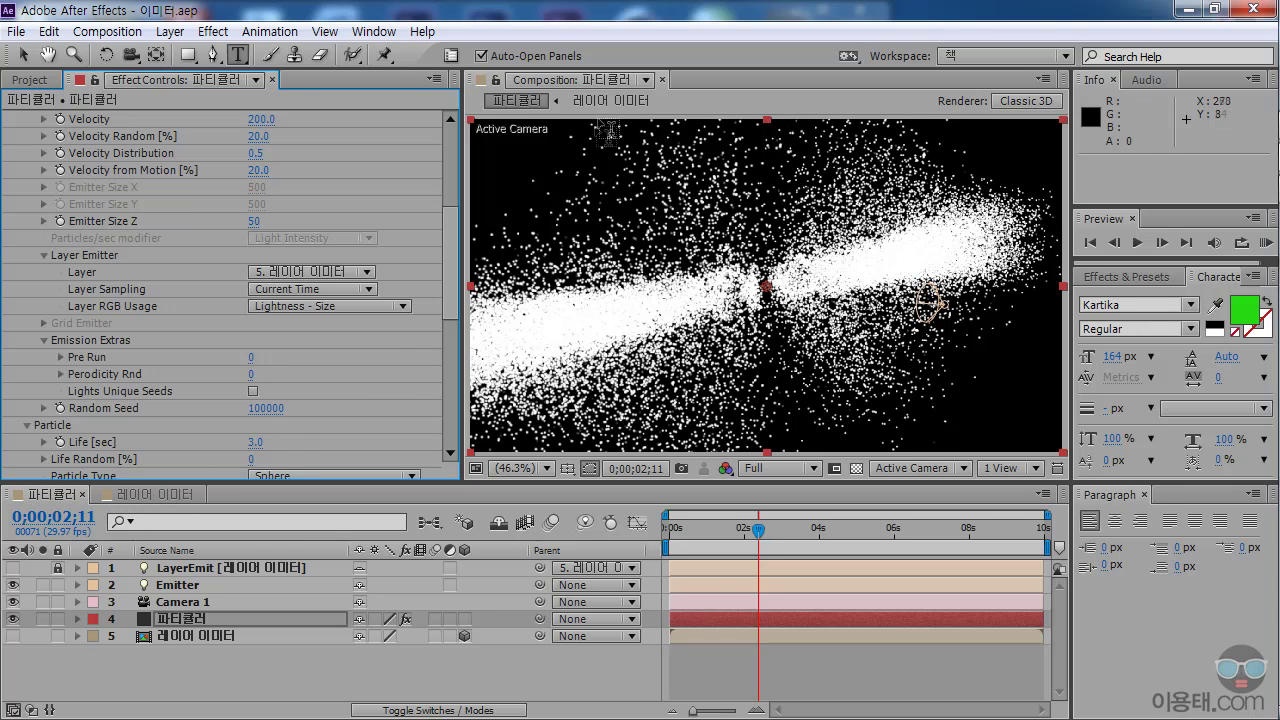
- Show the 파티큘러 composition in a second locked viewer beside the first, and open the 레이어 이미터 composition in the first viewer
left_click(646, 79)
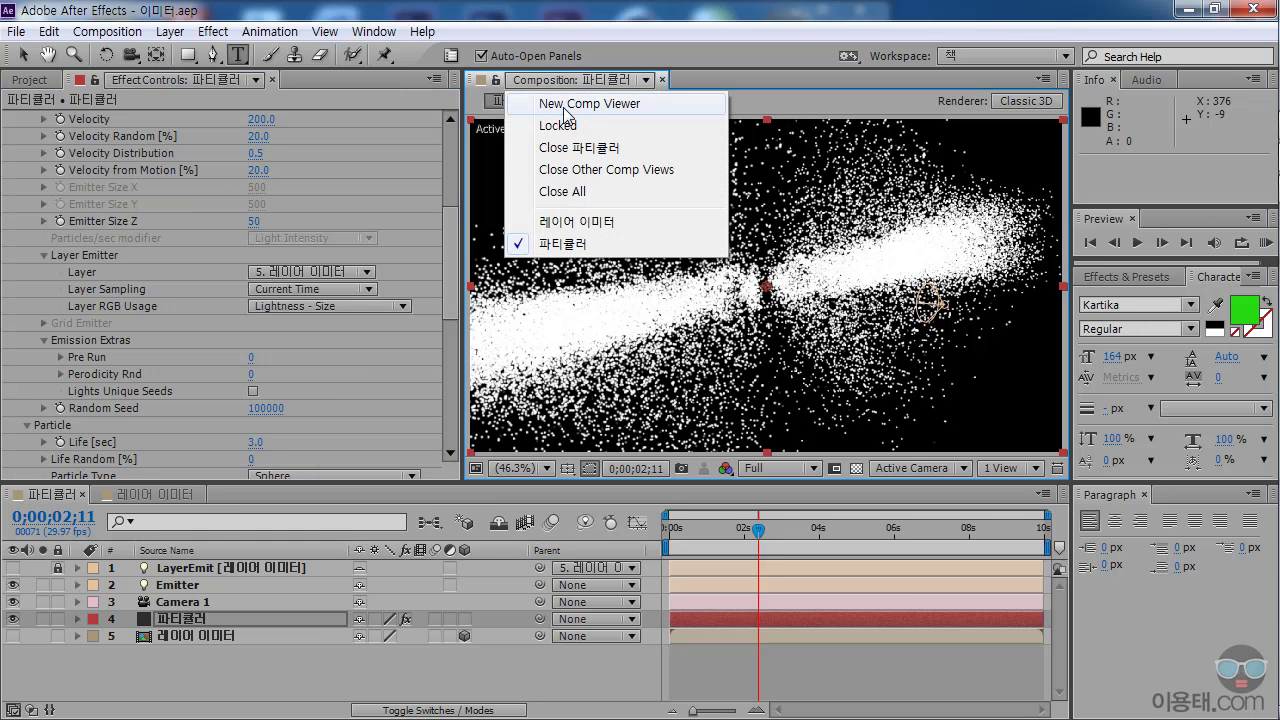
left_click(612, 112)
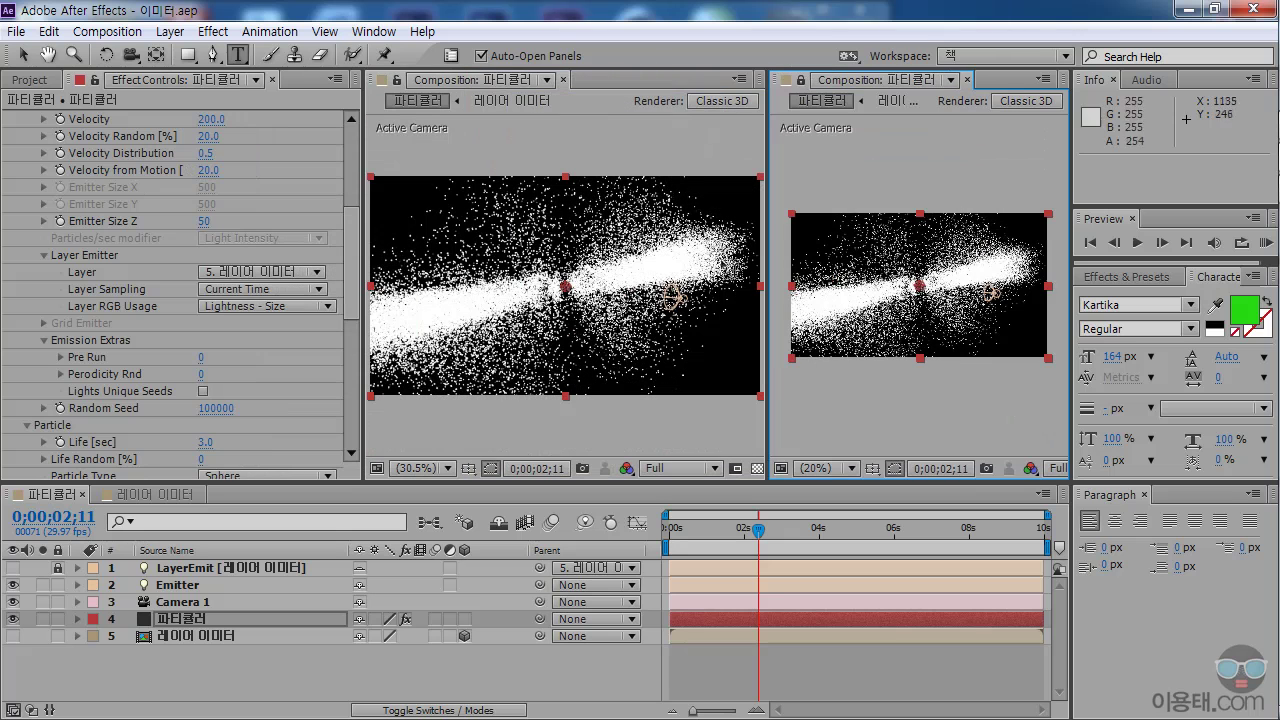
left_click_drag(769, 361, 731, 368)
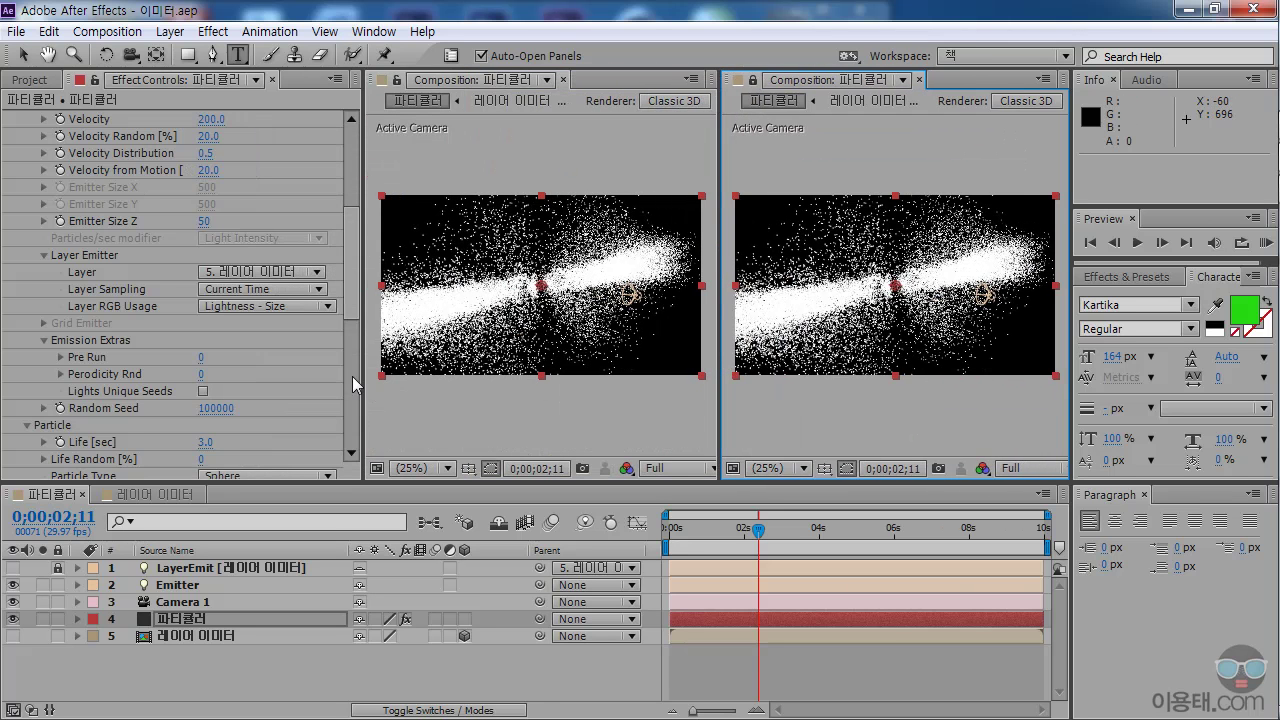
left_click(170, 495)
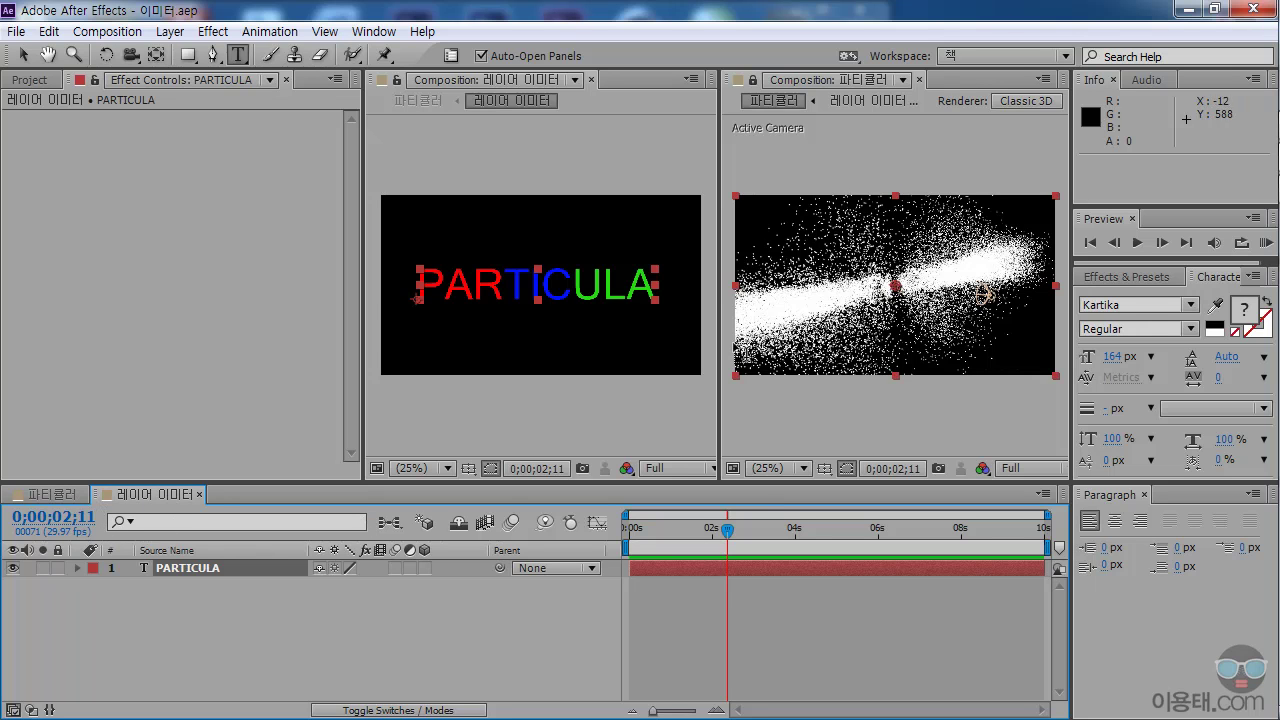
- Apply the Brightness & Contrast effect to the PARTICULA text layer
left_click(206, 567)
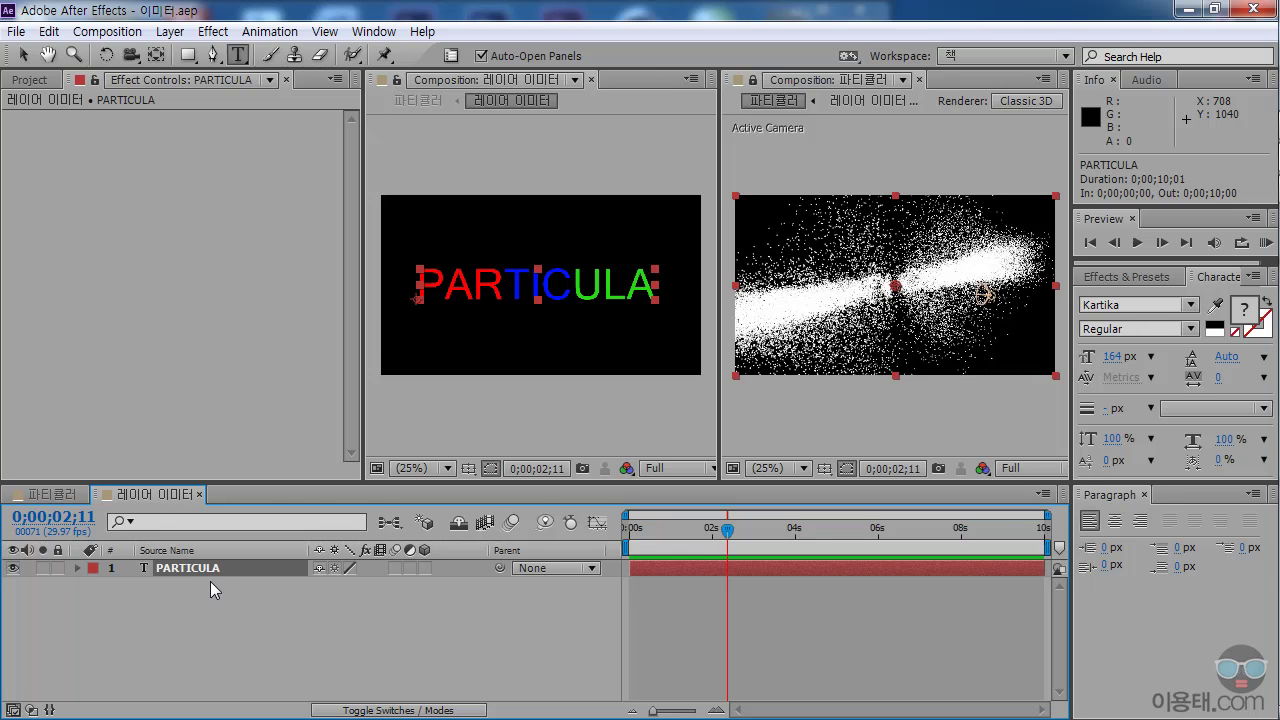
left_click(214, 31)
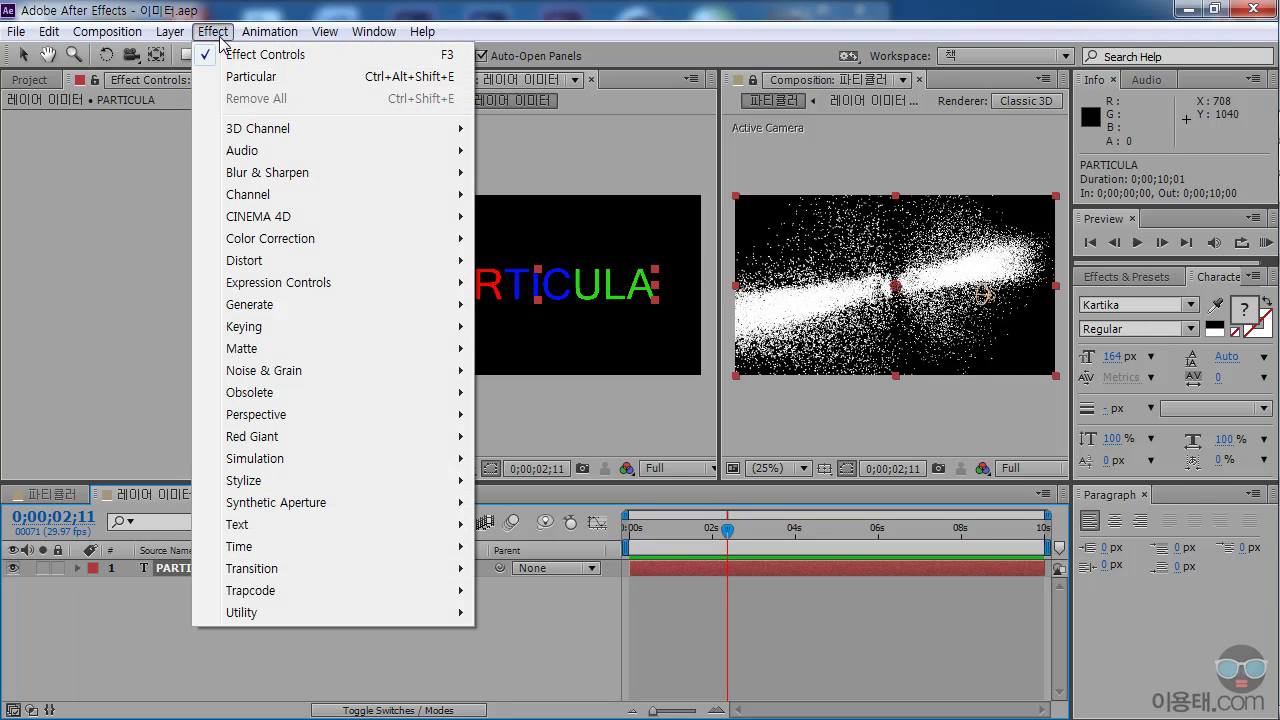
mouse_move(284, 246)
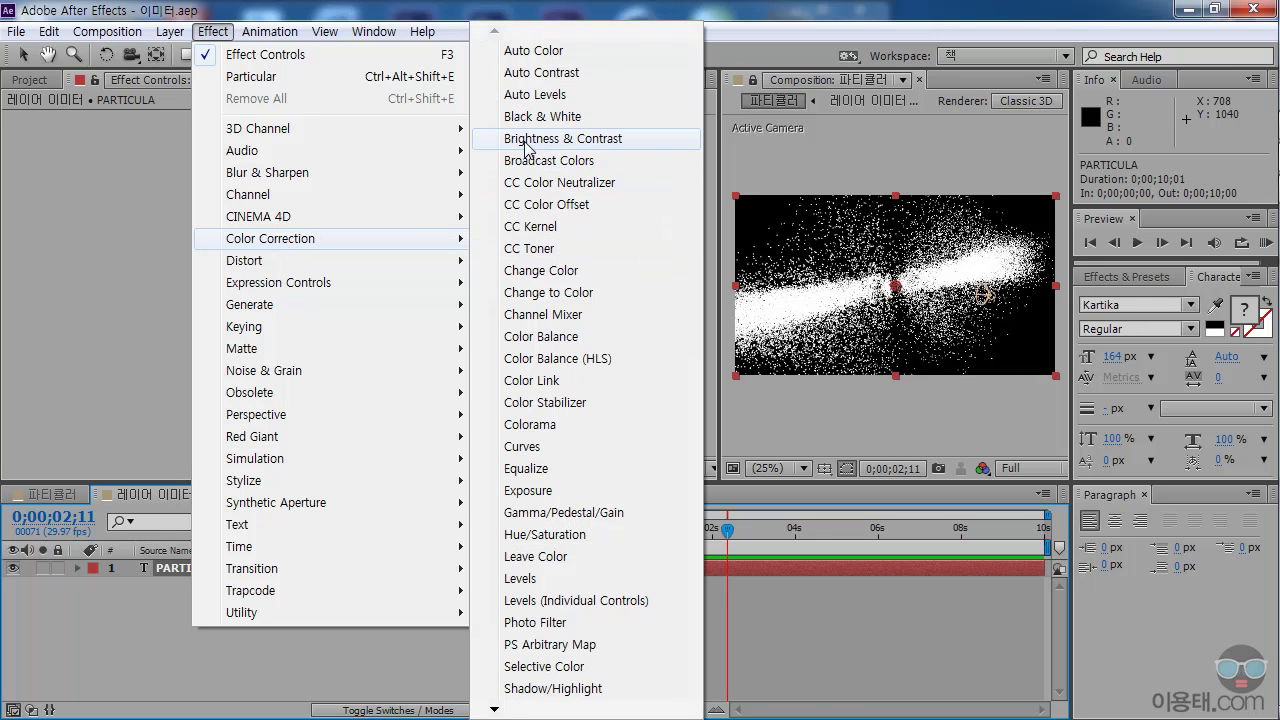
left_click(574, 145)
- At 0;00;00;03, raise the text layer's Brightness to about 49.1 using the expanded Brightness control
left_click(26, 135)
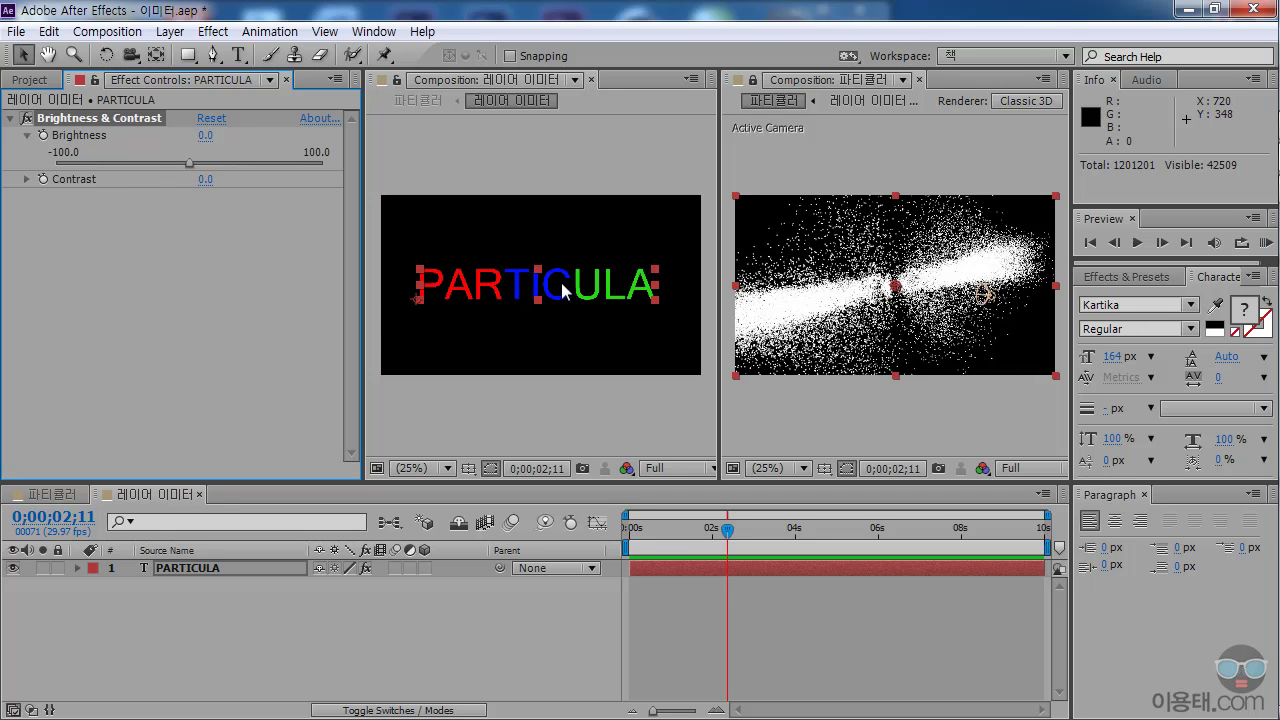
left_click_drag(647, 534, 632, 528)
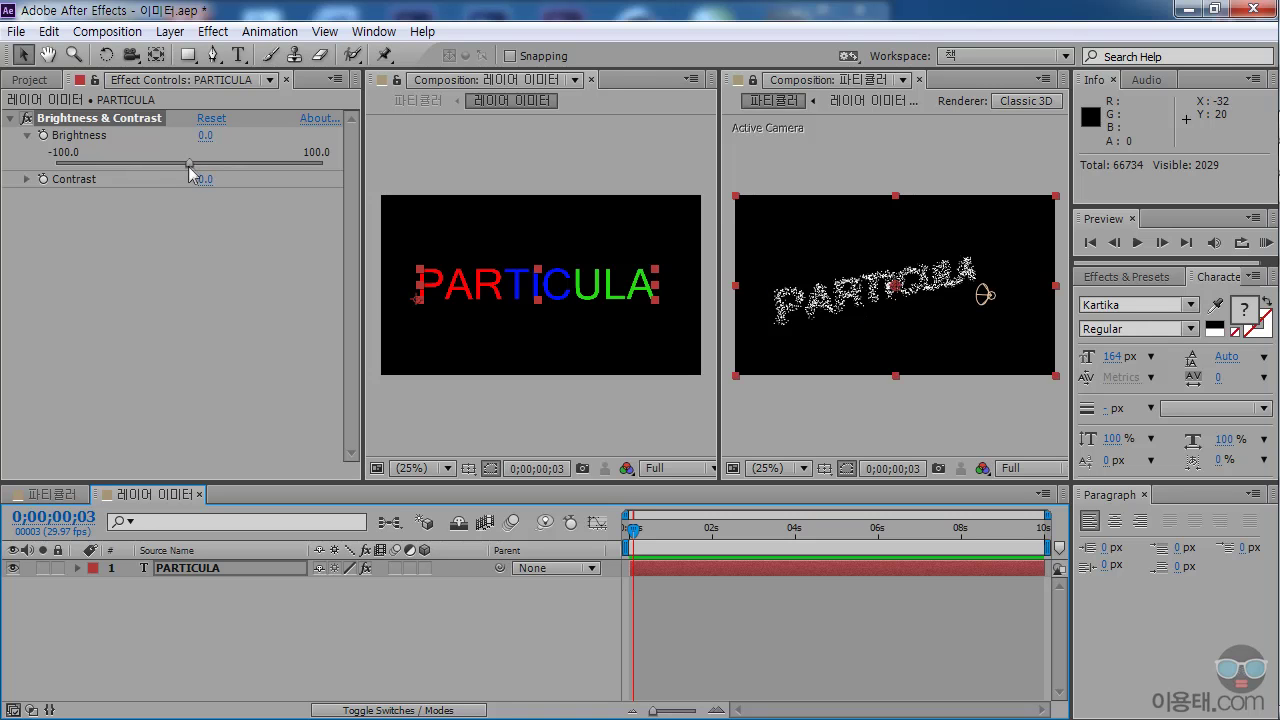
left_click_drag(190, 168, 269, 176)
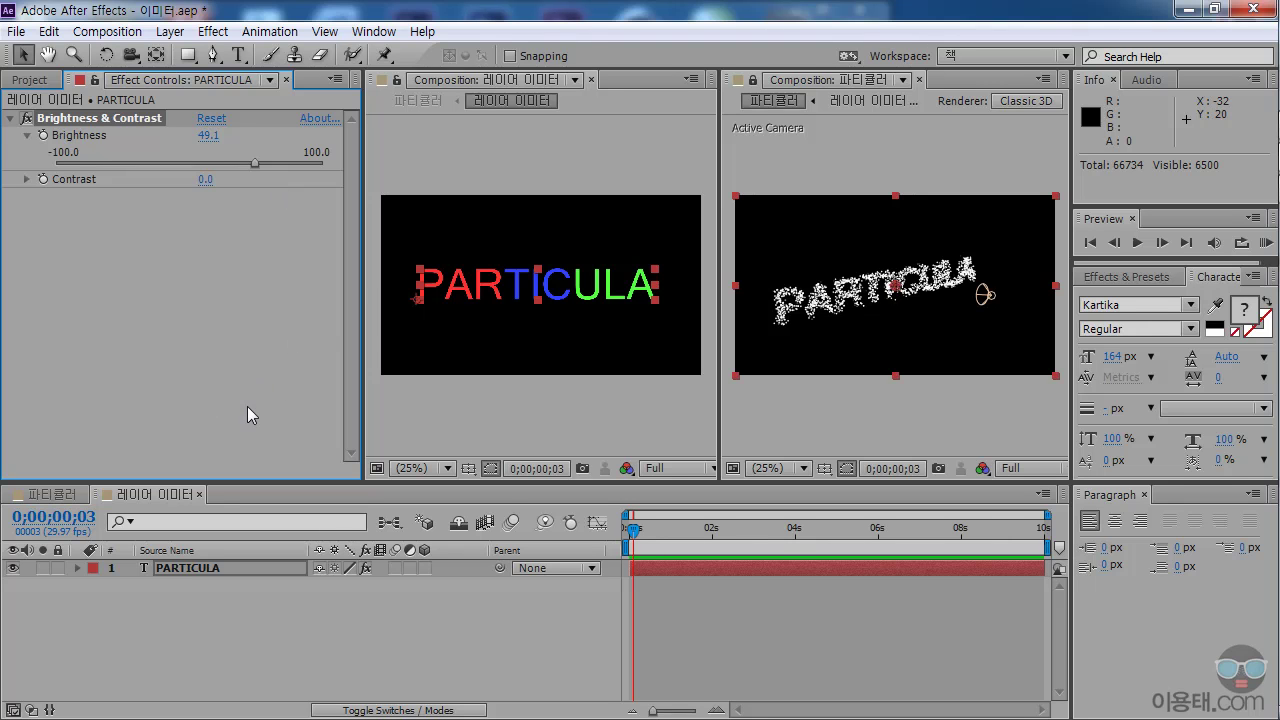
- In the 파티큘러 composition, set Particular's Layer RGB Usage to Lightness - Velocity
left_click(55, 494)
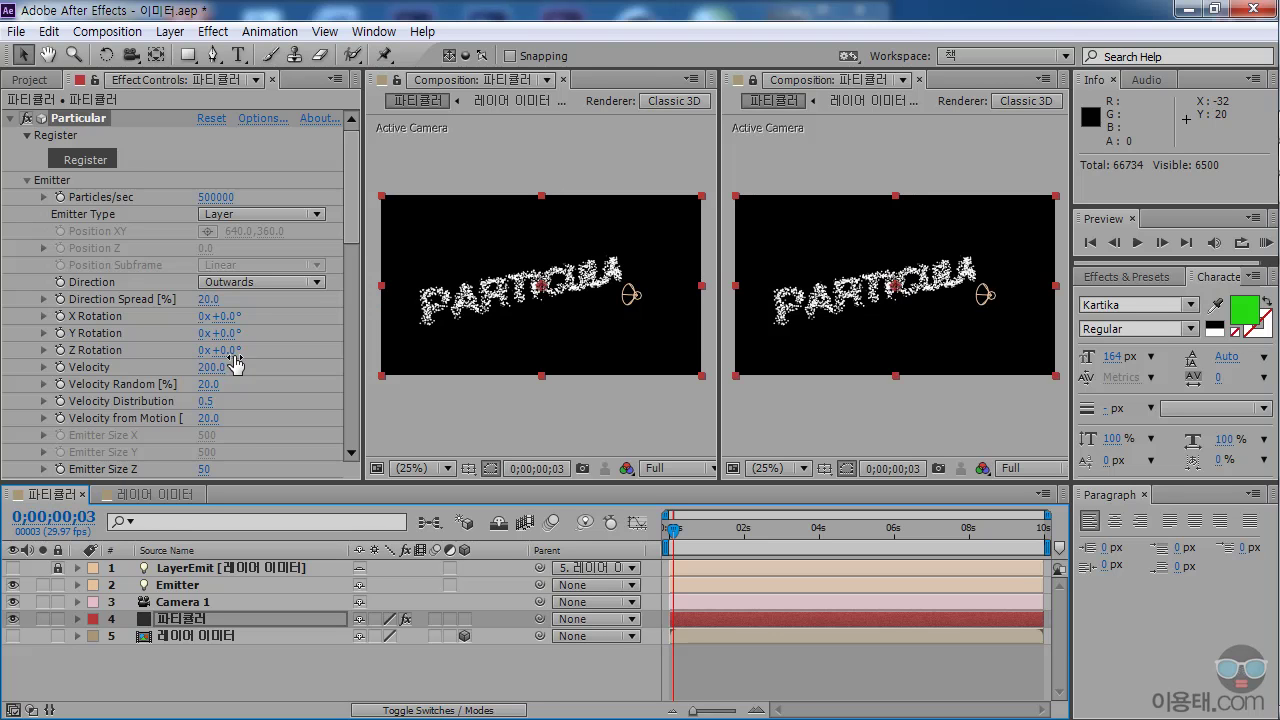
scroll(331, 236, "down", 5)
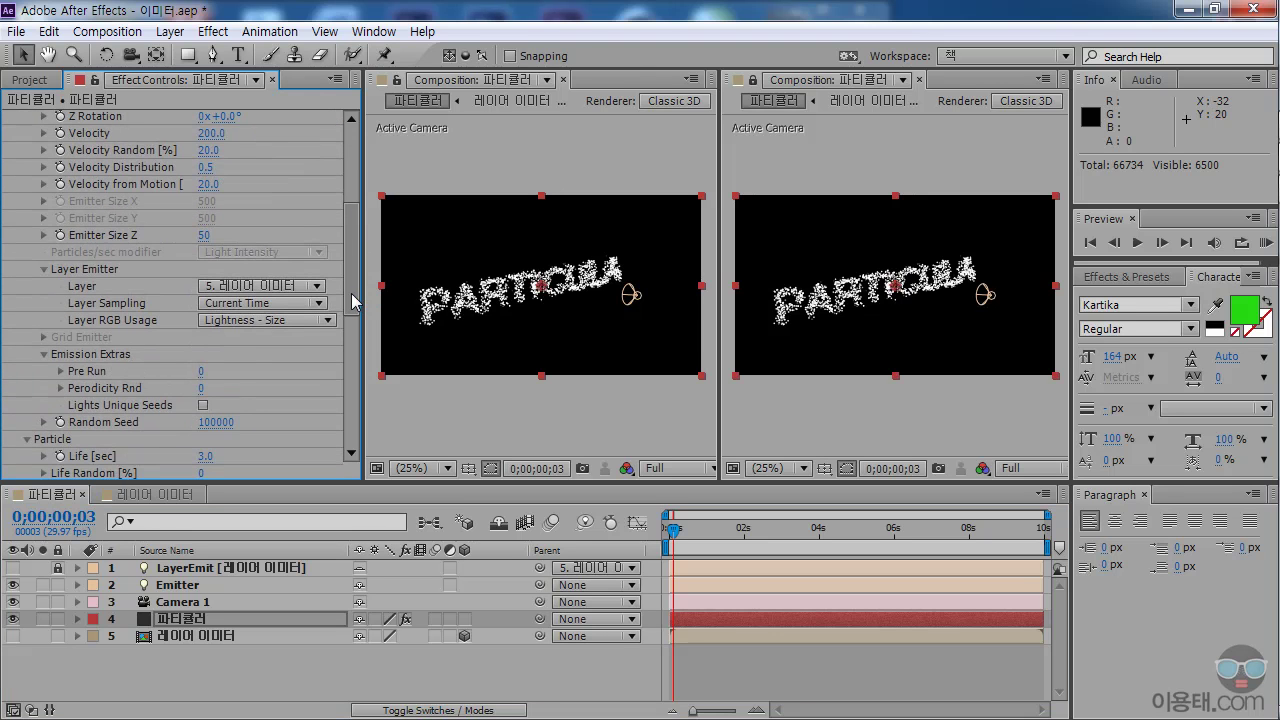
left_click(244, 321)
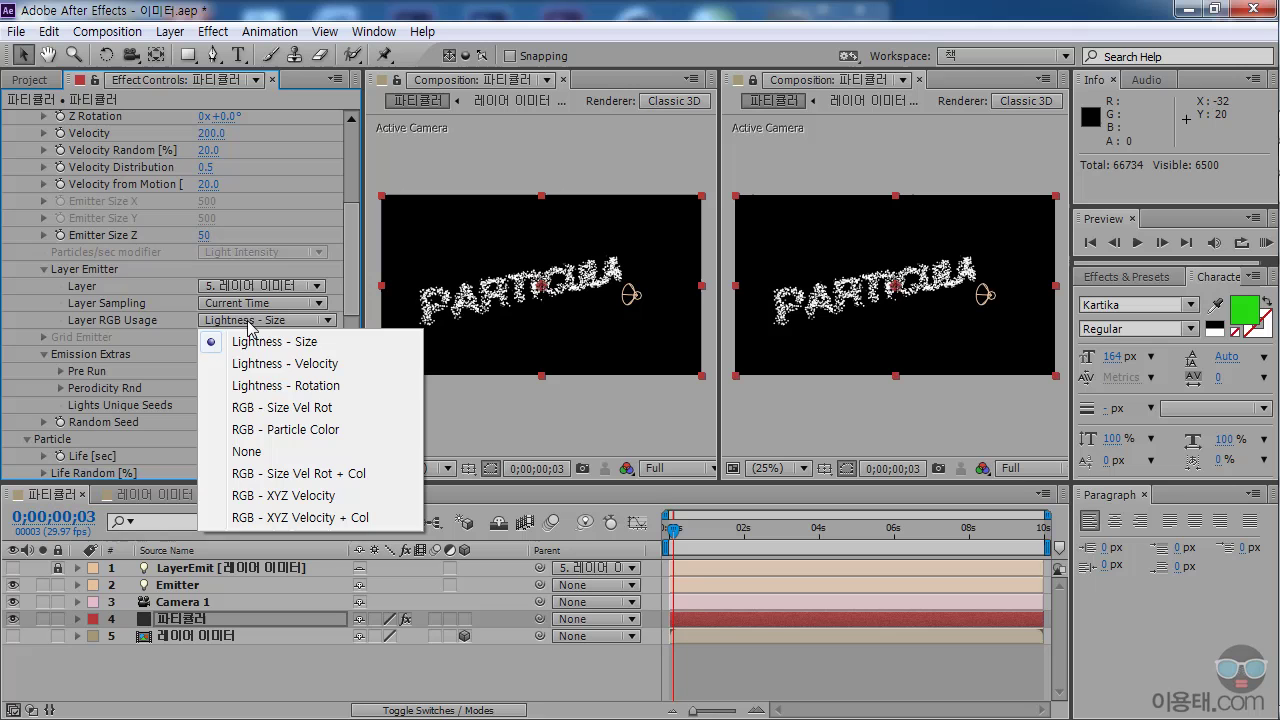
left_click(315, 372)
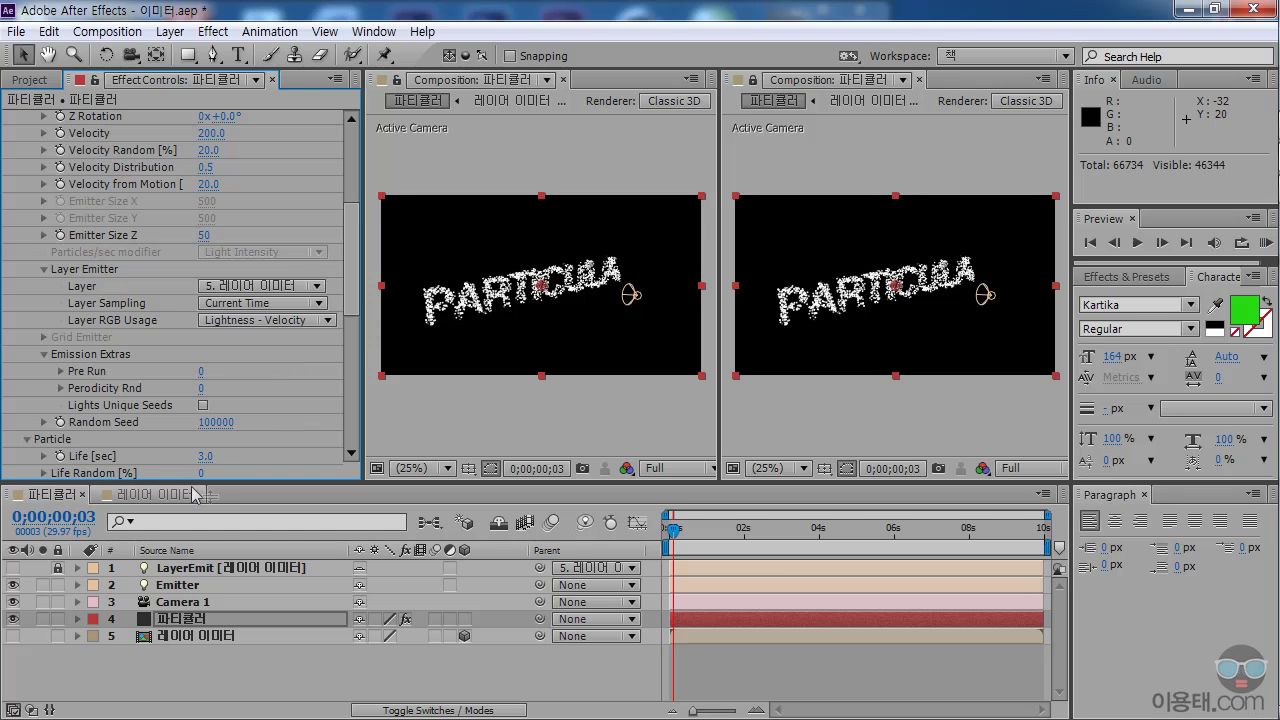
- Set the PARTICULA layer's Brightness to about 46.8 in the 레이어 이미터 composition and preview the particles at 0;00;01;03
left_click(175, 503)
left_click(200, 568)
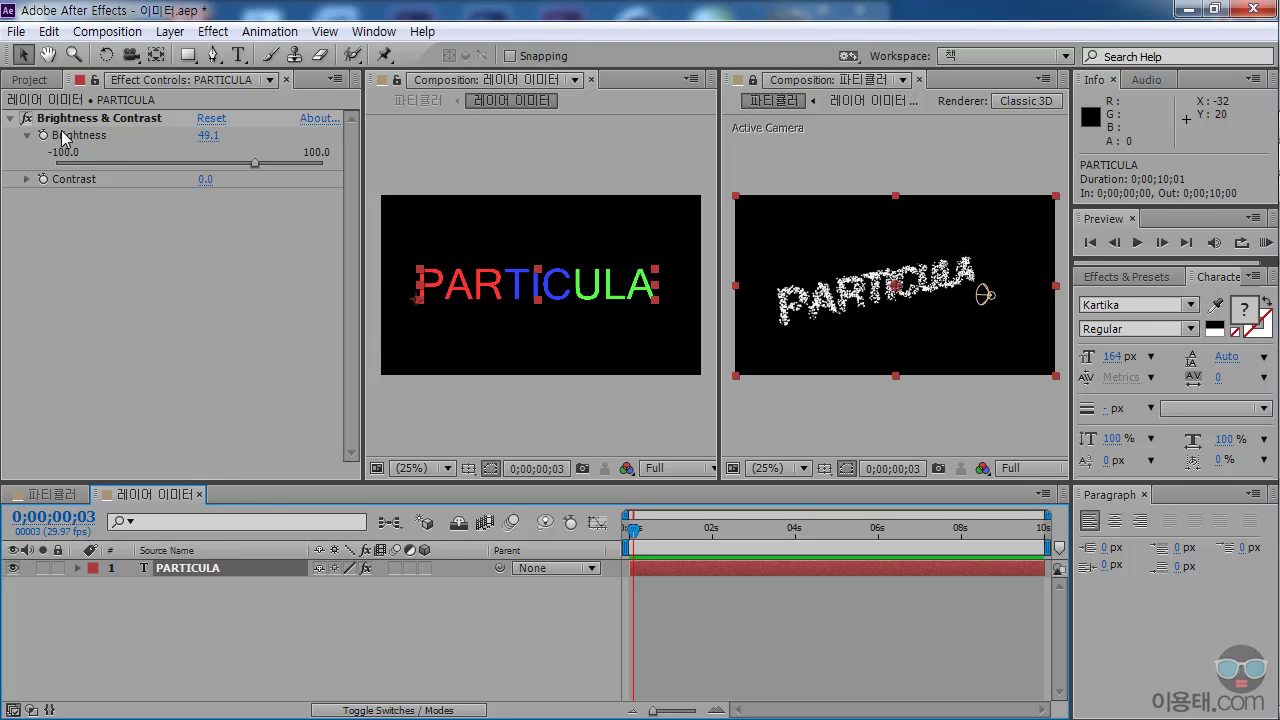
left_click(252, 162)
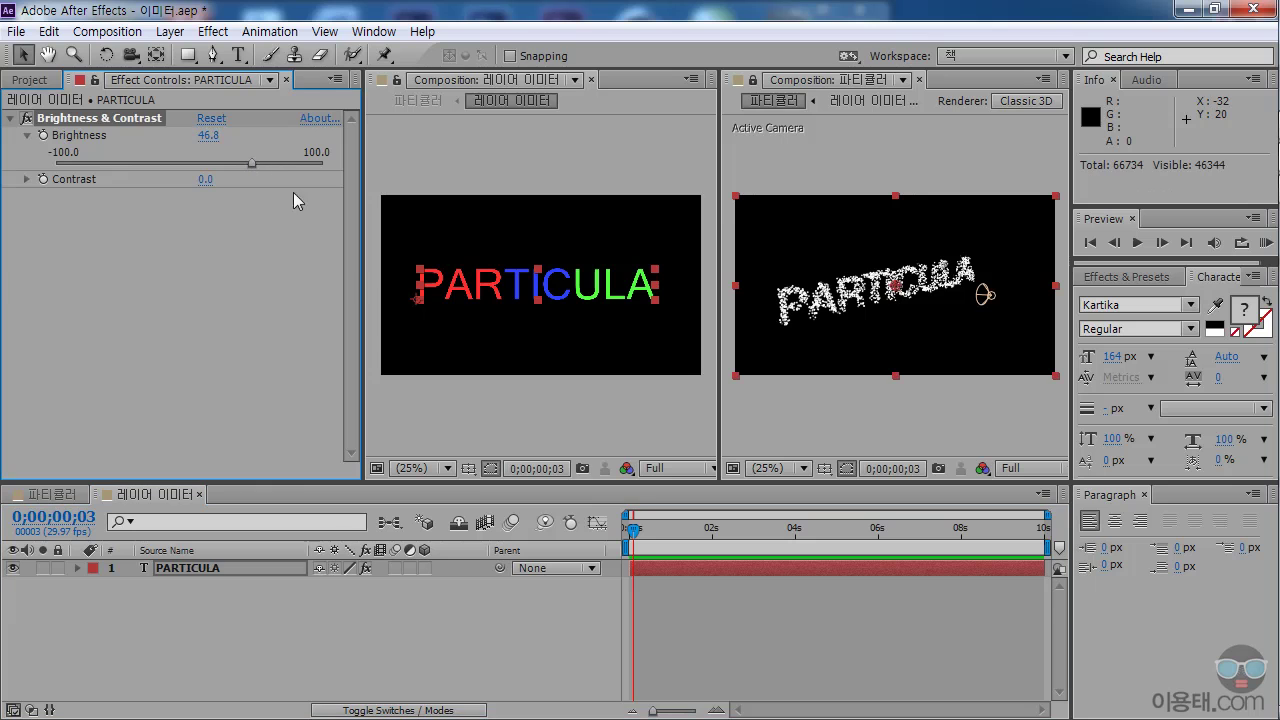
left_click_drag(631, 532, 676, 532)
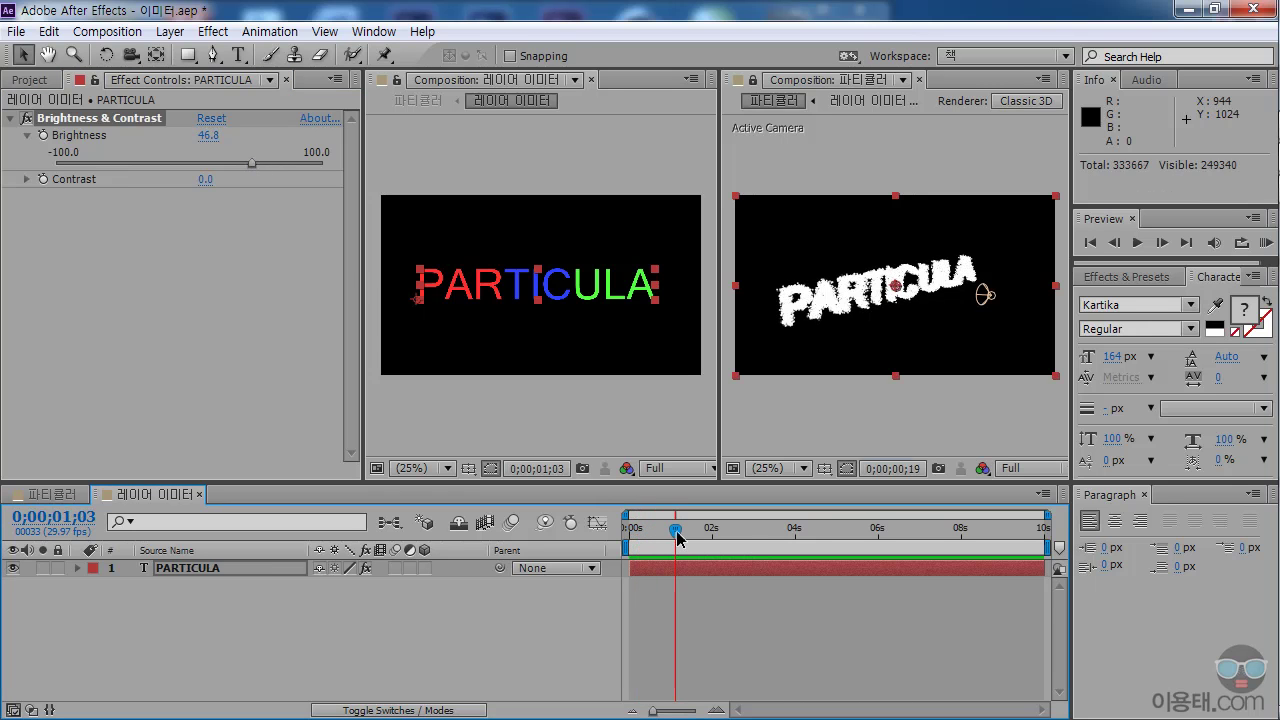
- Try the text layer's Brightness at about -83.5 and at 100, and reset it to 0
left_click_drag(251, 163, 79, 170)
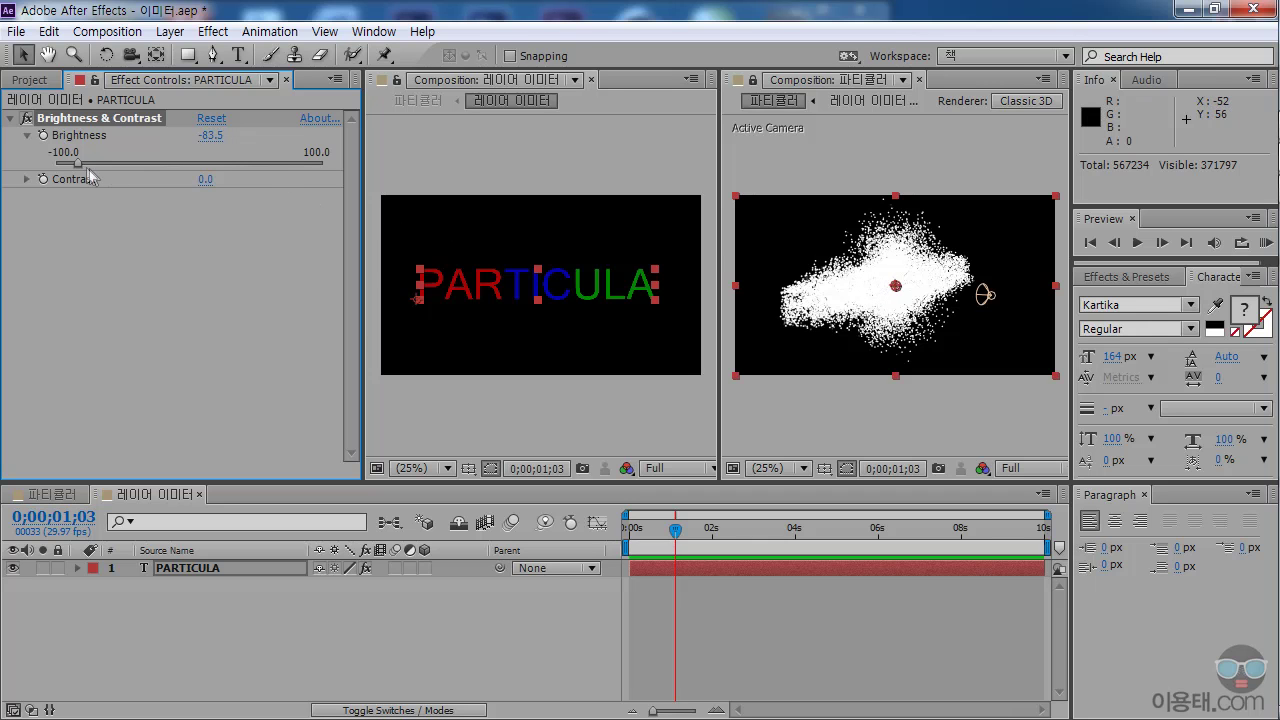
left_click_drag(78, 163, 314, 174)
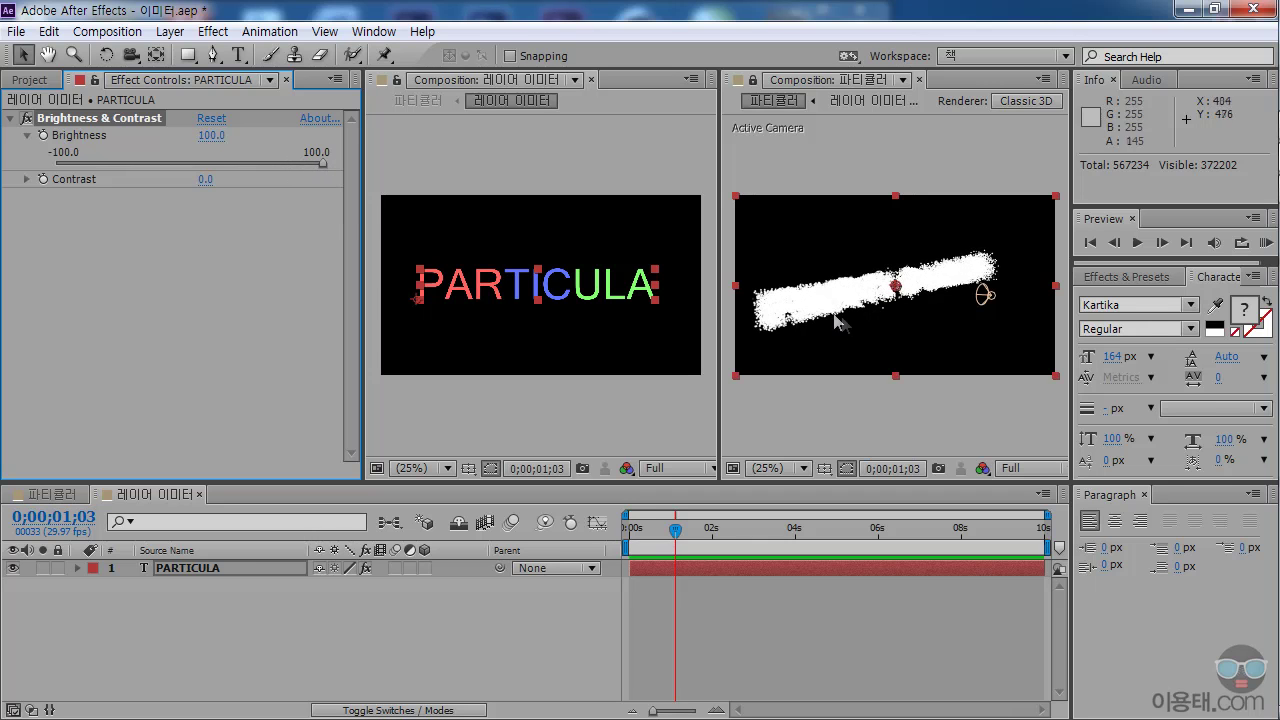
left_click(215, 140)
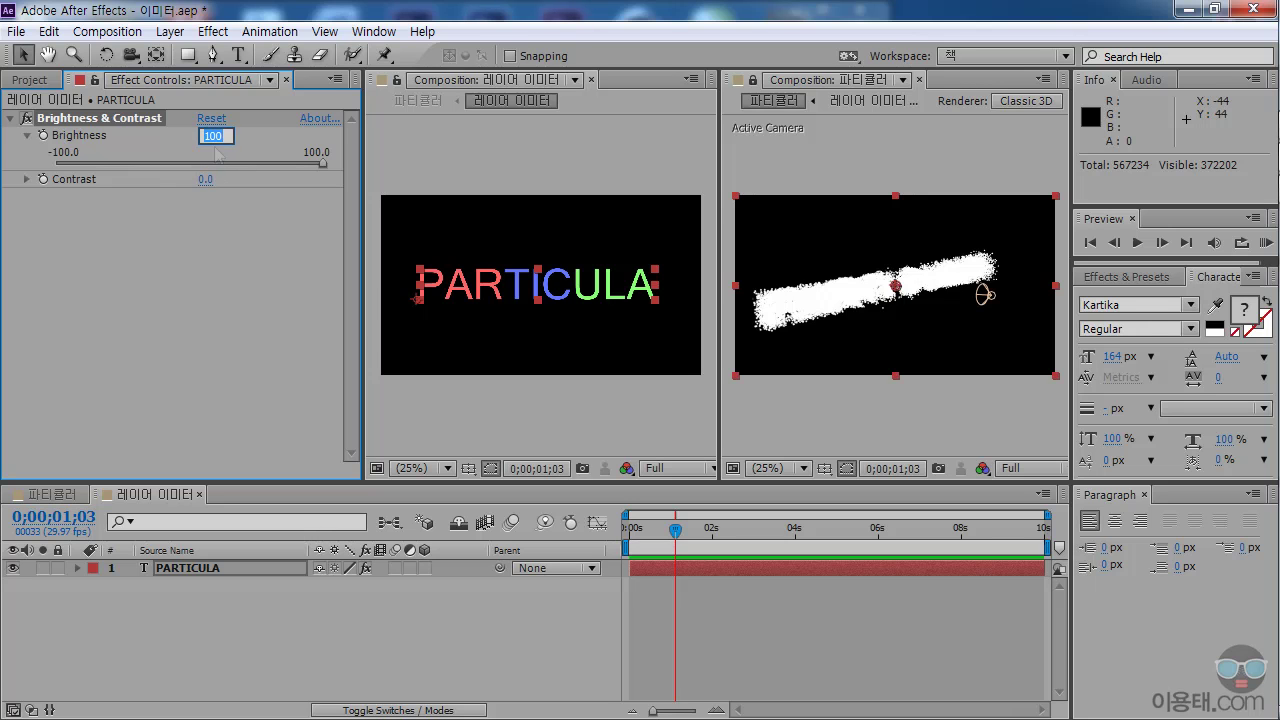
type("0")
key("Return")
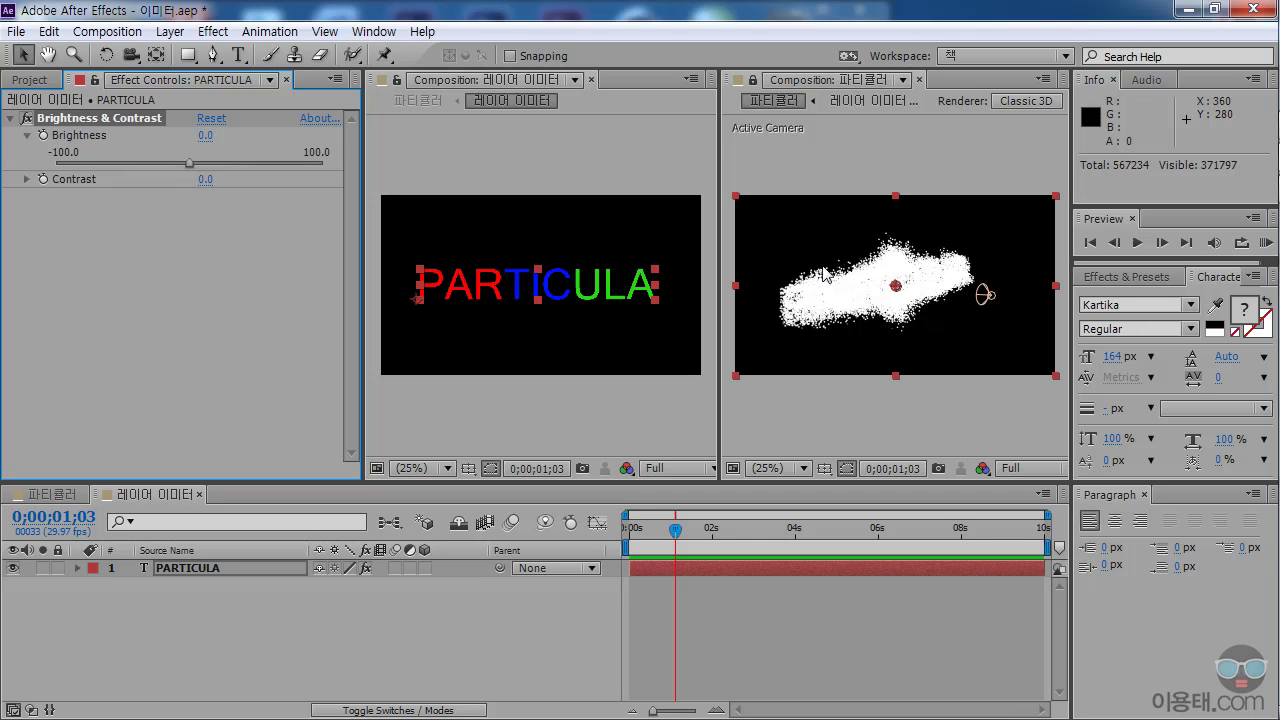
- Try a Brightness of about 64.8 on the text layer and return it to 0
left_click_drag(189, 163, 279, 173)
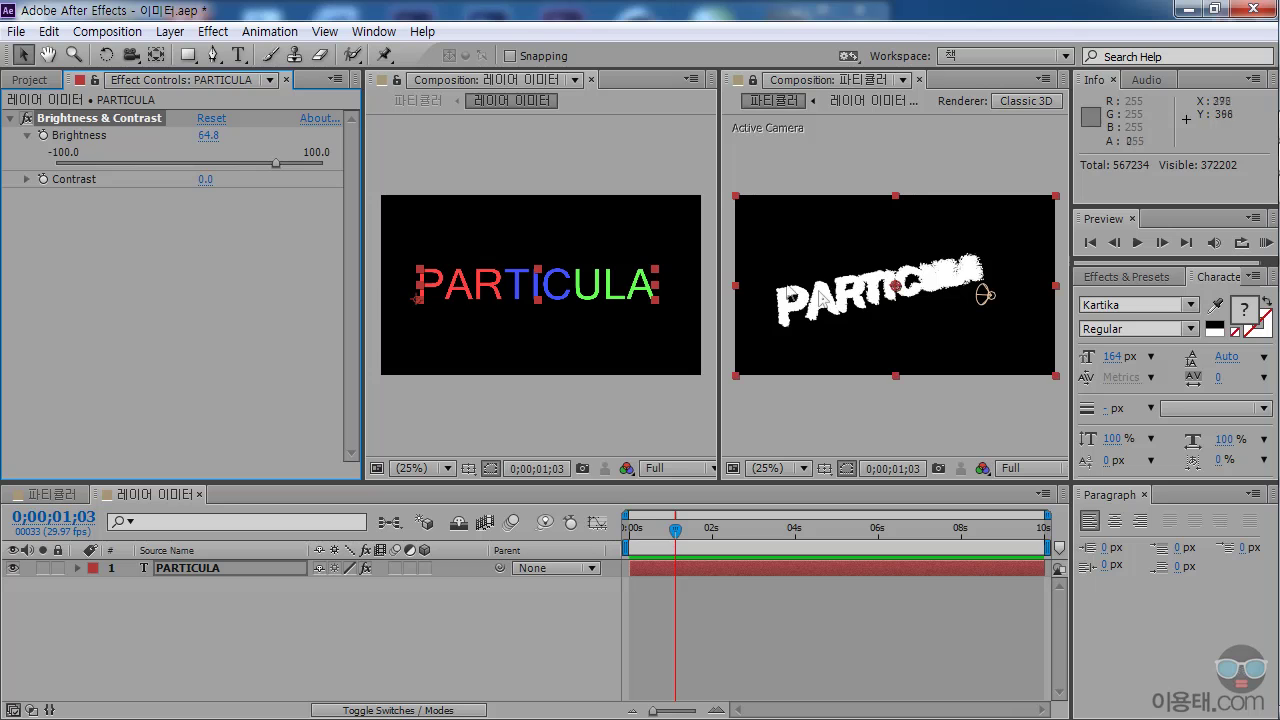
left_click(212, 137)
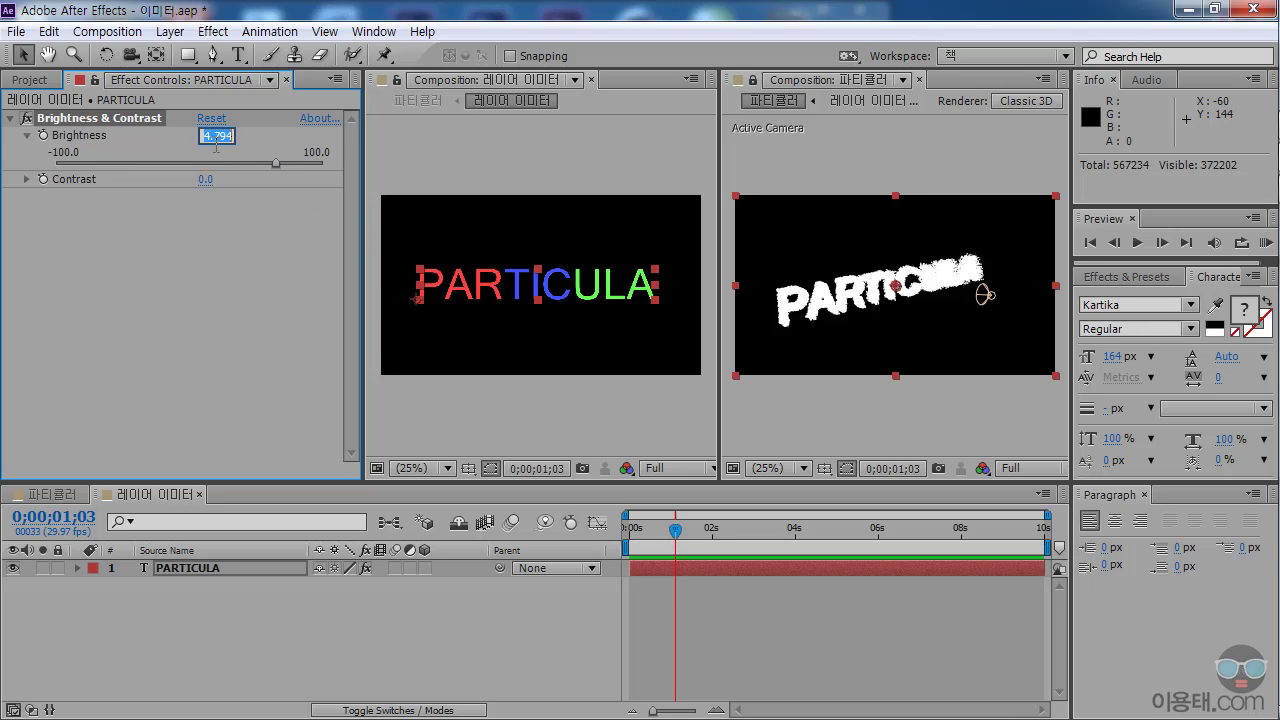
type("0")
key("Return")
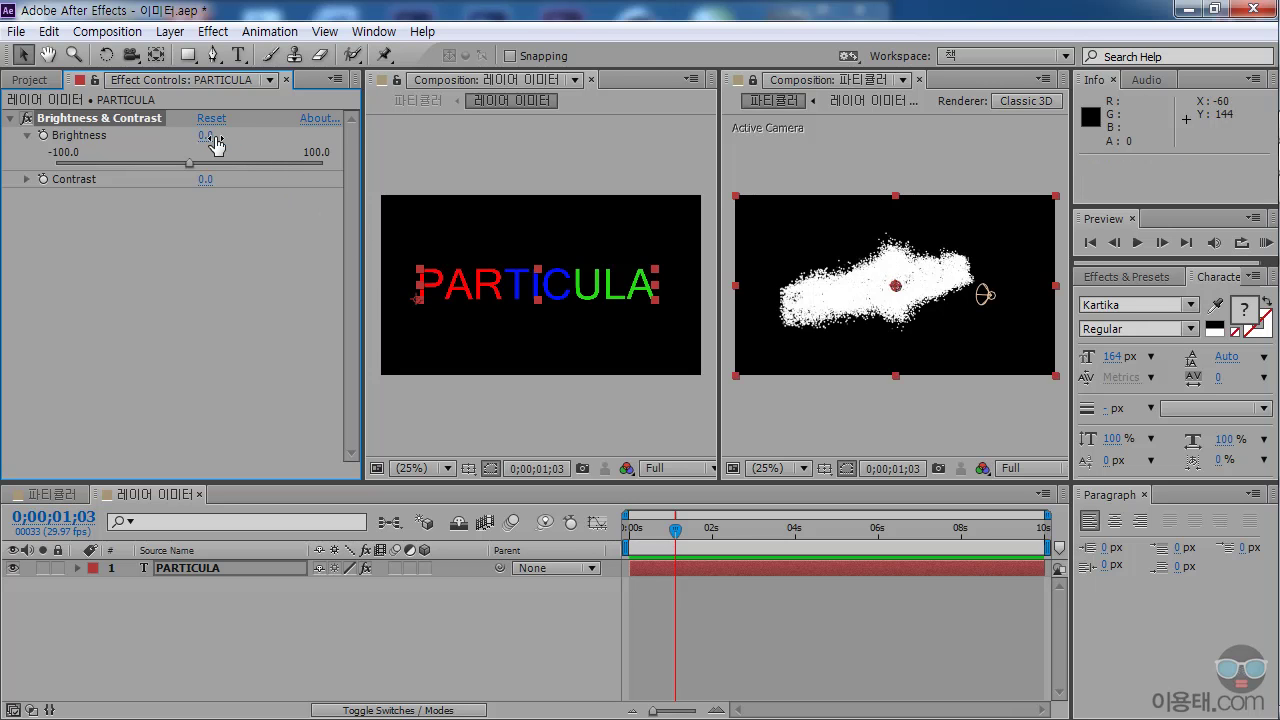
- Raise the text layer's Brightness to 100 and preview the particles at 0;00;01;10
left_click_drag(646, 531, 639, 532)
left_click_drag(193, 164, 323, 166)
left_click_drag(636, 530, 685, 531)
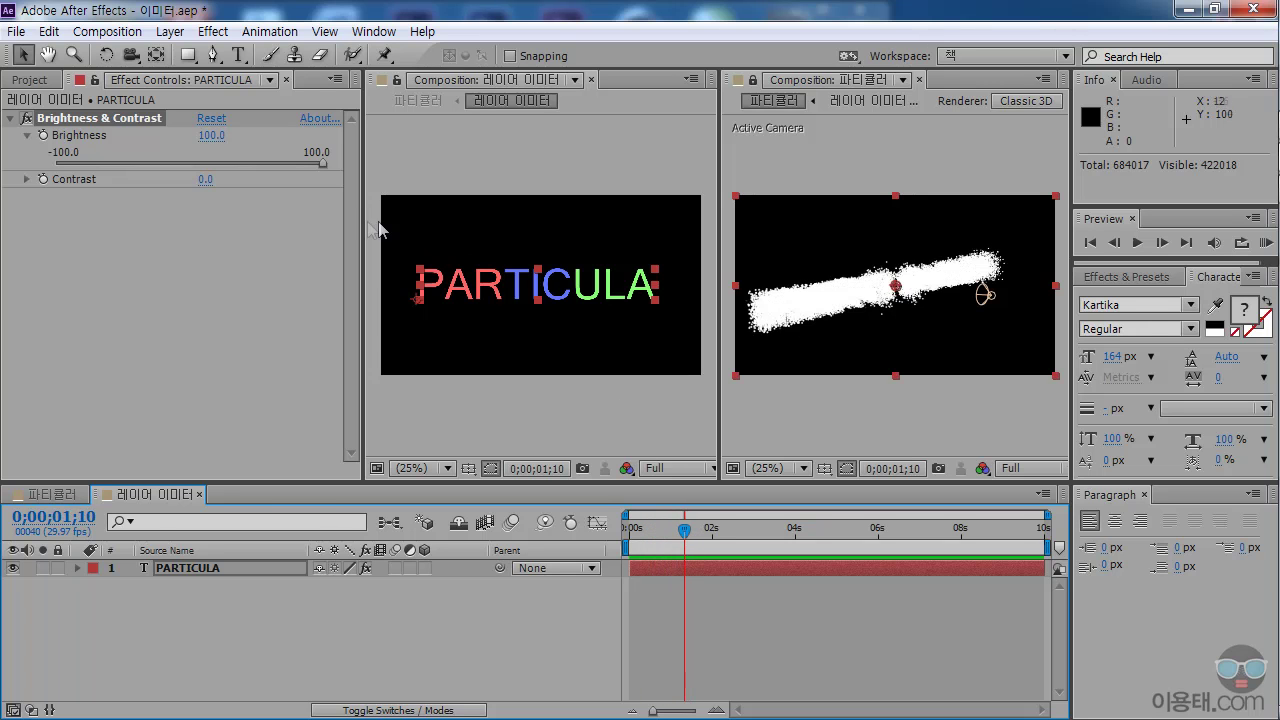
- Try a Brightness of 50 on the PARTICULA layer and restore it to 100
left_click(216, 138)
type("50")
key("Return")
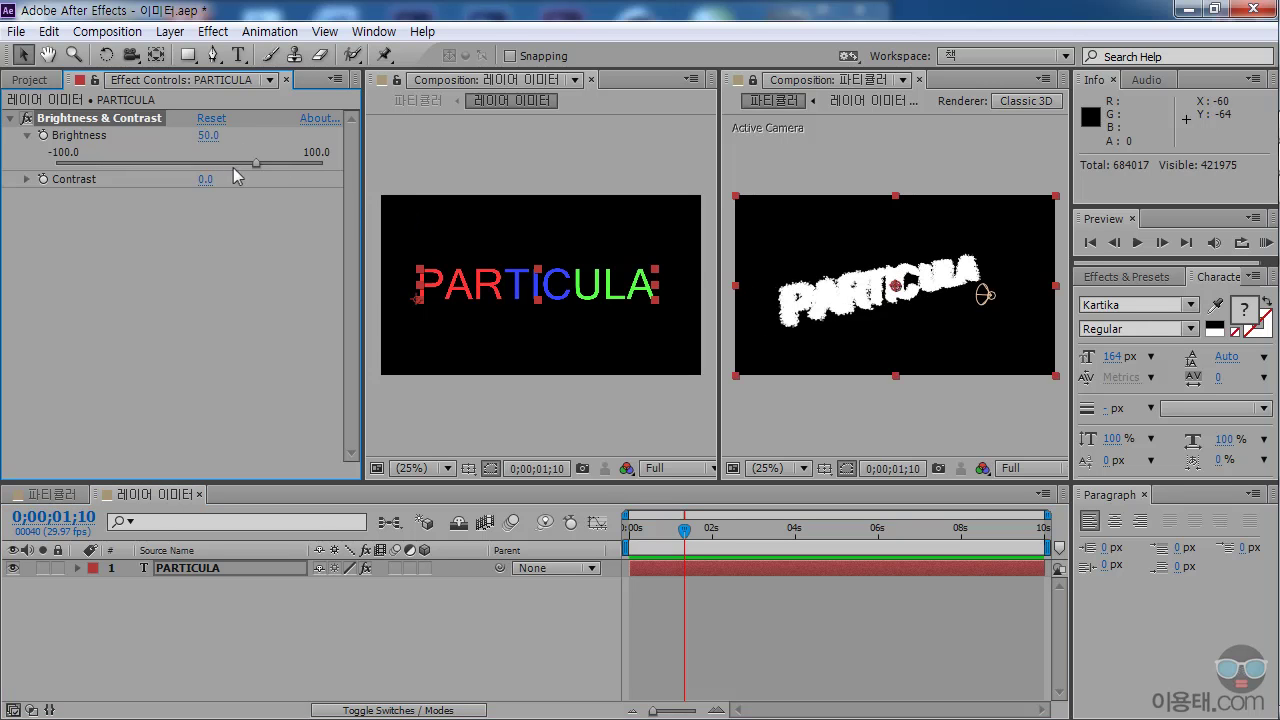
left_click(216, 137)
key("Return")
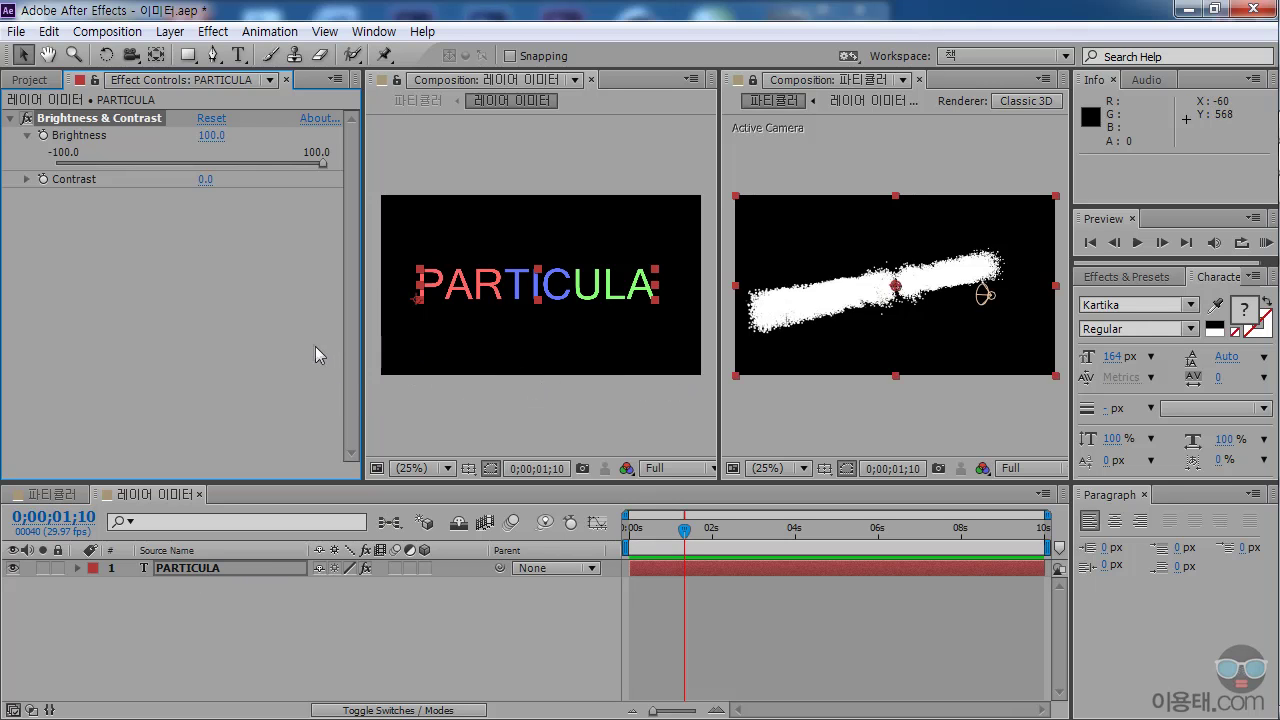
- Select the 파티큘러 layer in its composition and set Particular's Layer RGB Usage to RGB - Size Vel Rot
left_click(55, 494)
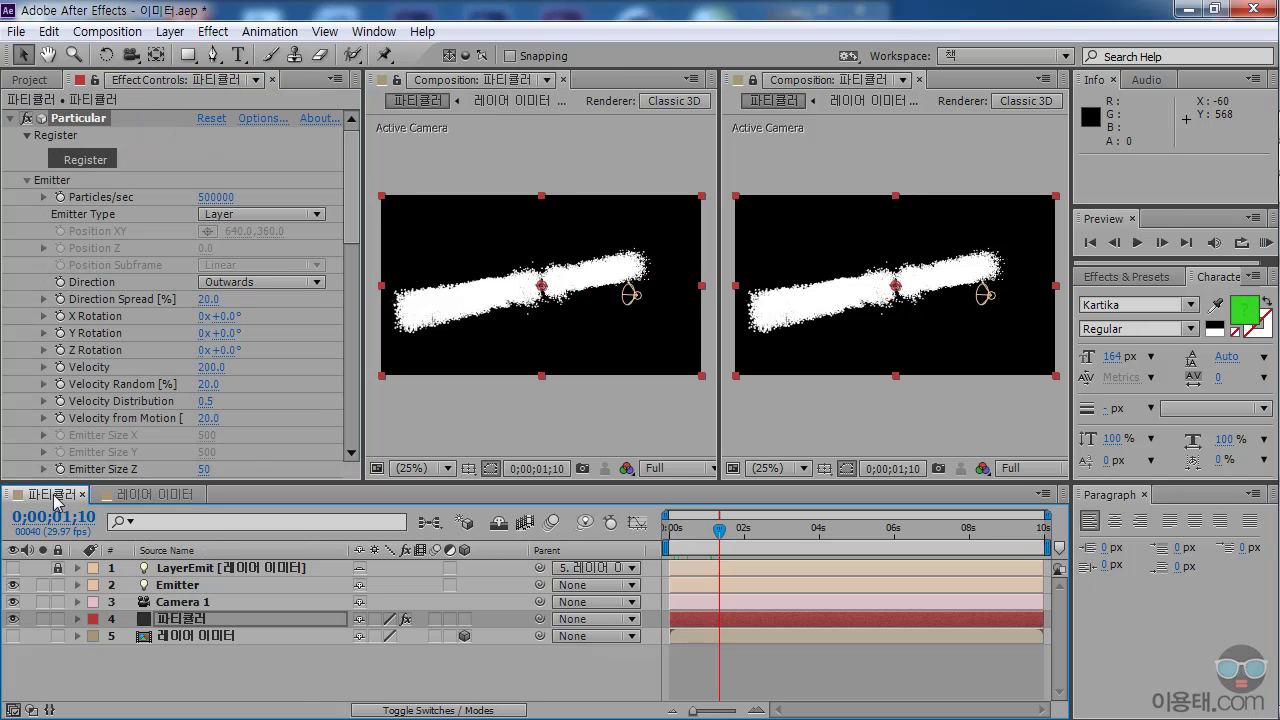
left_click(196, 617)
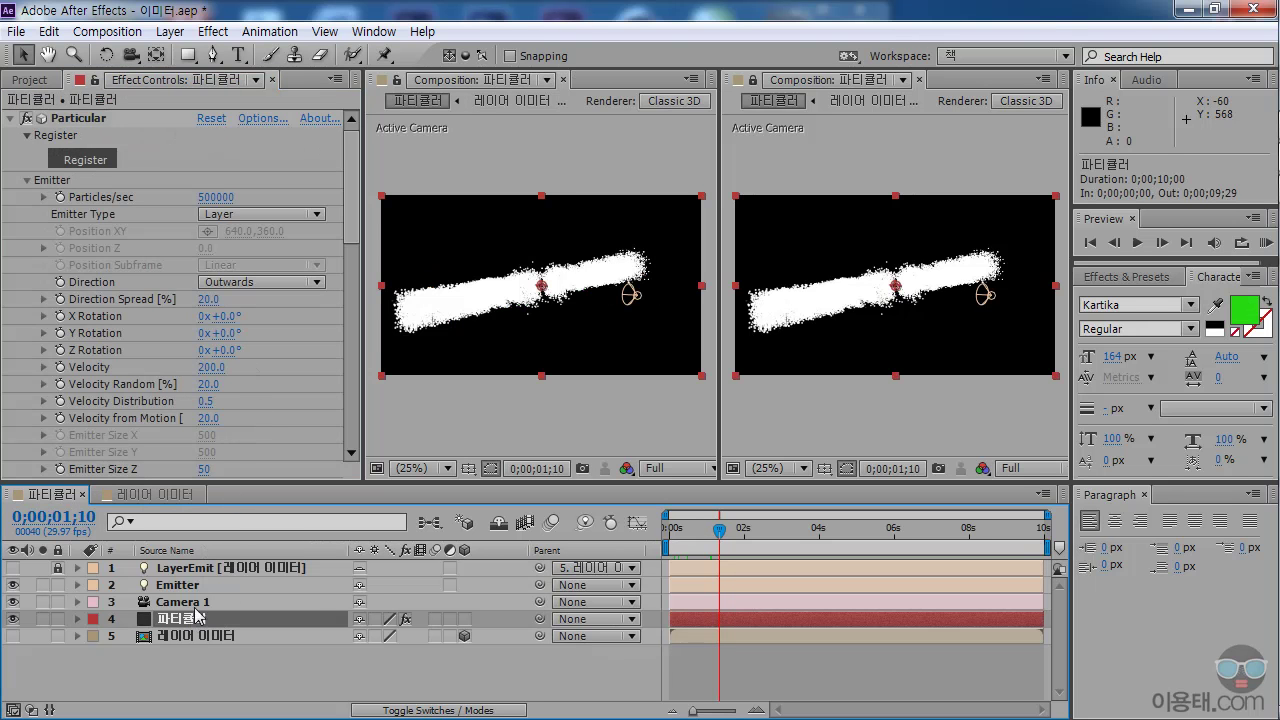
left_click_drag(355, 226, 355, 296)
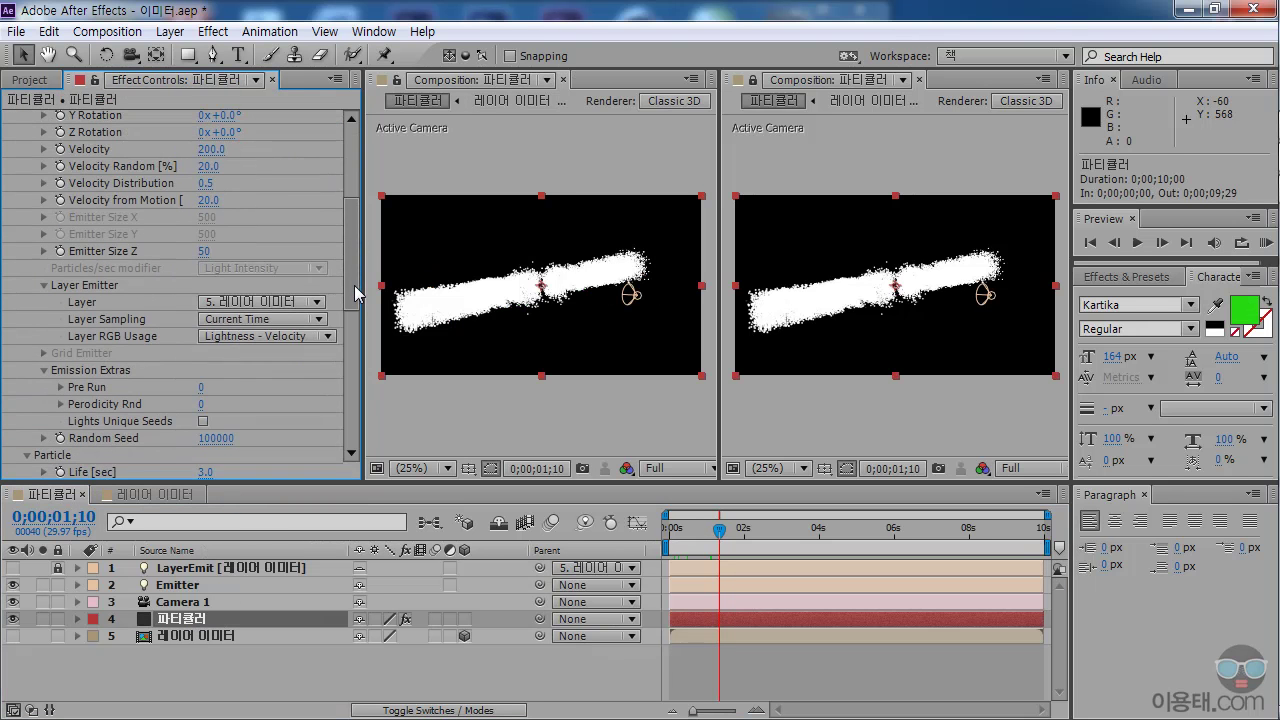
left_click(328, 334)
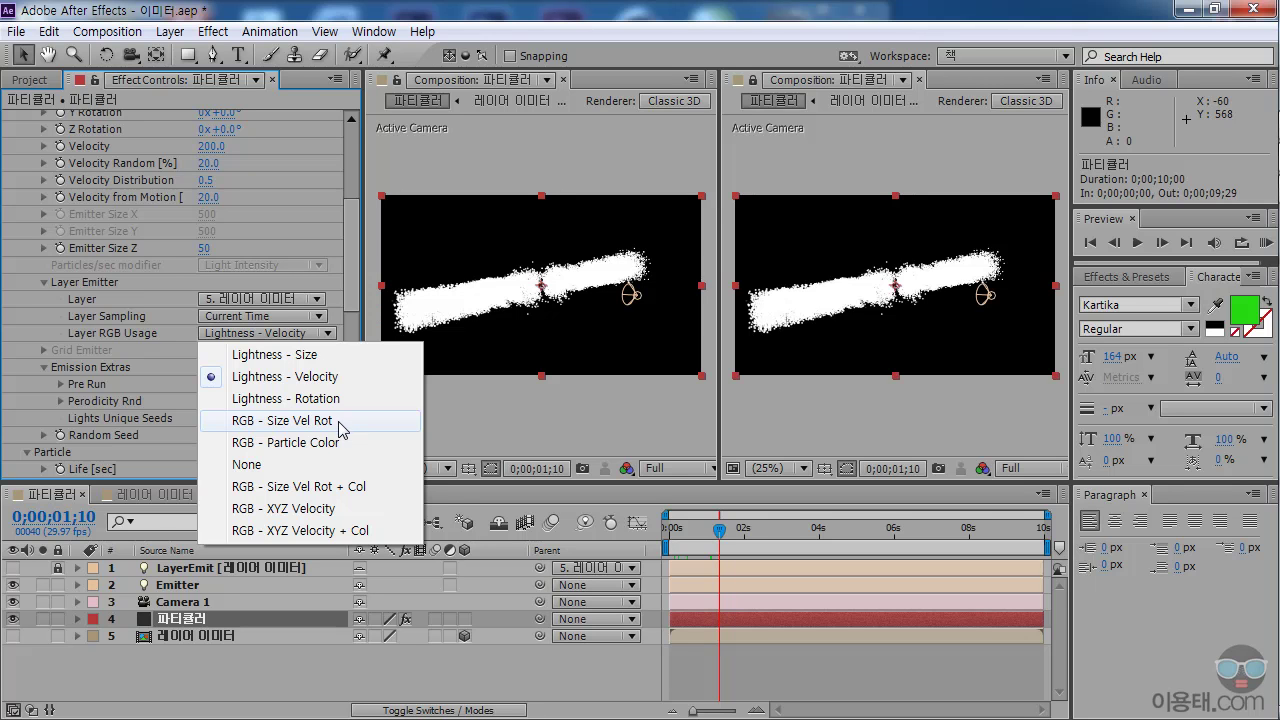
left_click(327, 424)
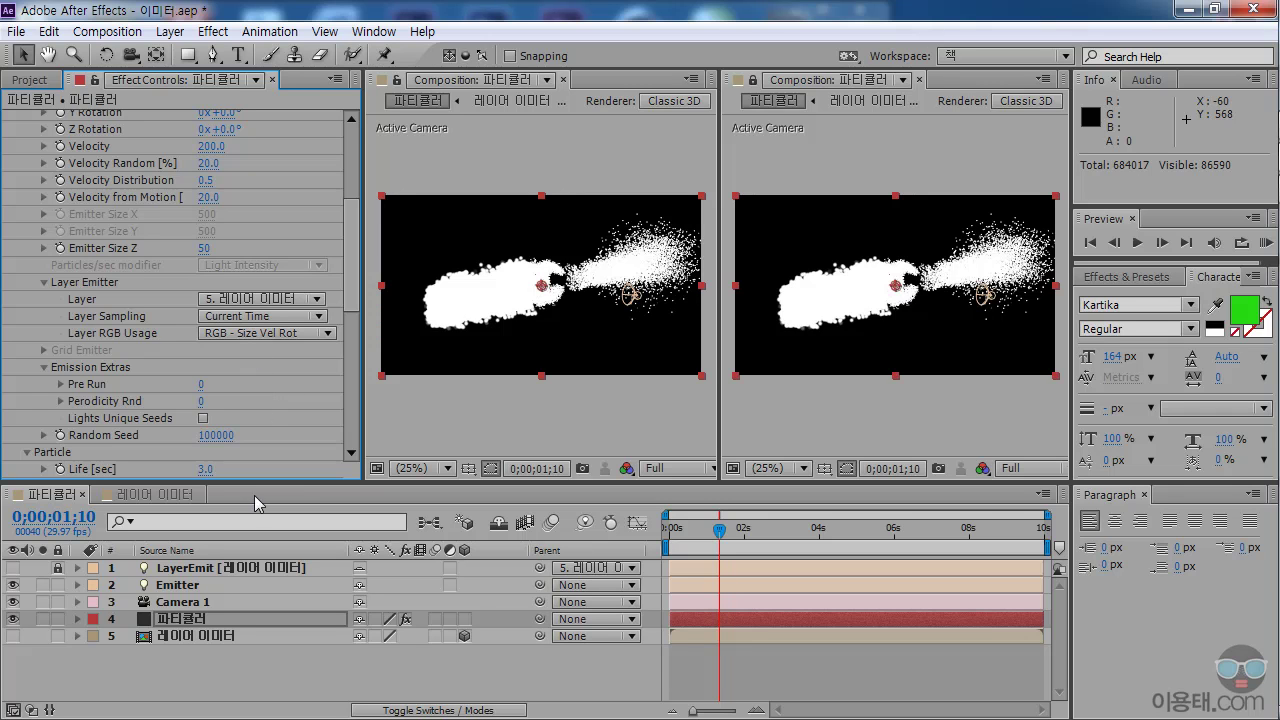
- Disable the Brightness & Contrast effect on the PARTICULA text layer in the 레이어 이미터 composition
left_click(155, 495)
left_click(192, 568)
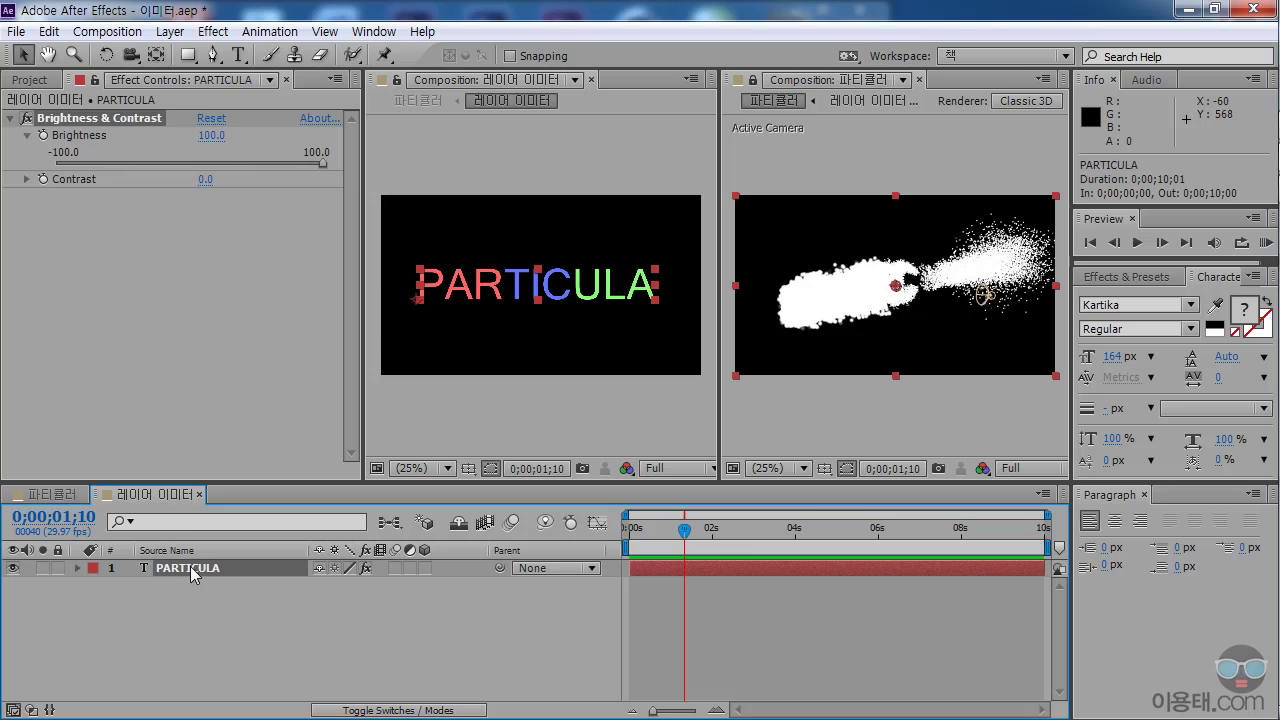
left_click(55, 120)
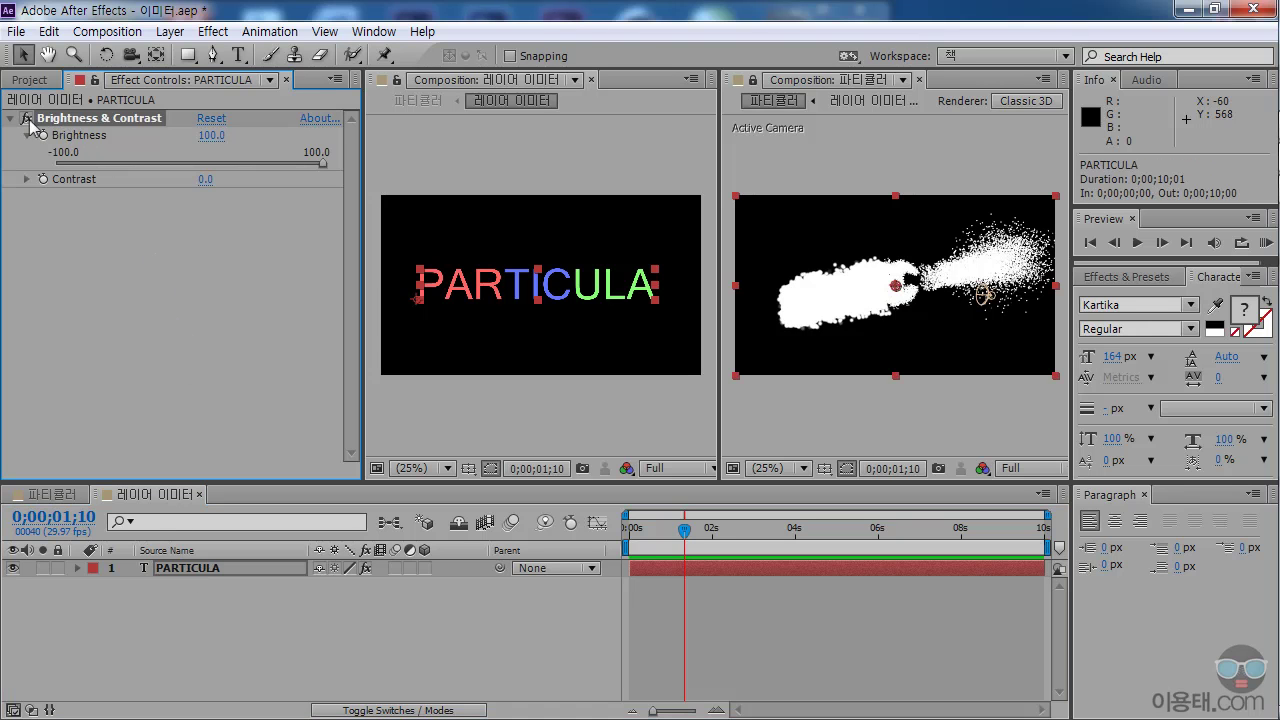
left_click(27, 119)
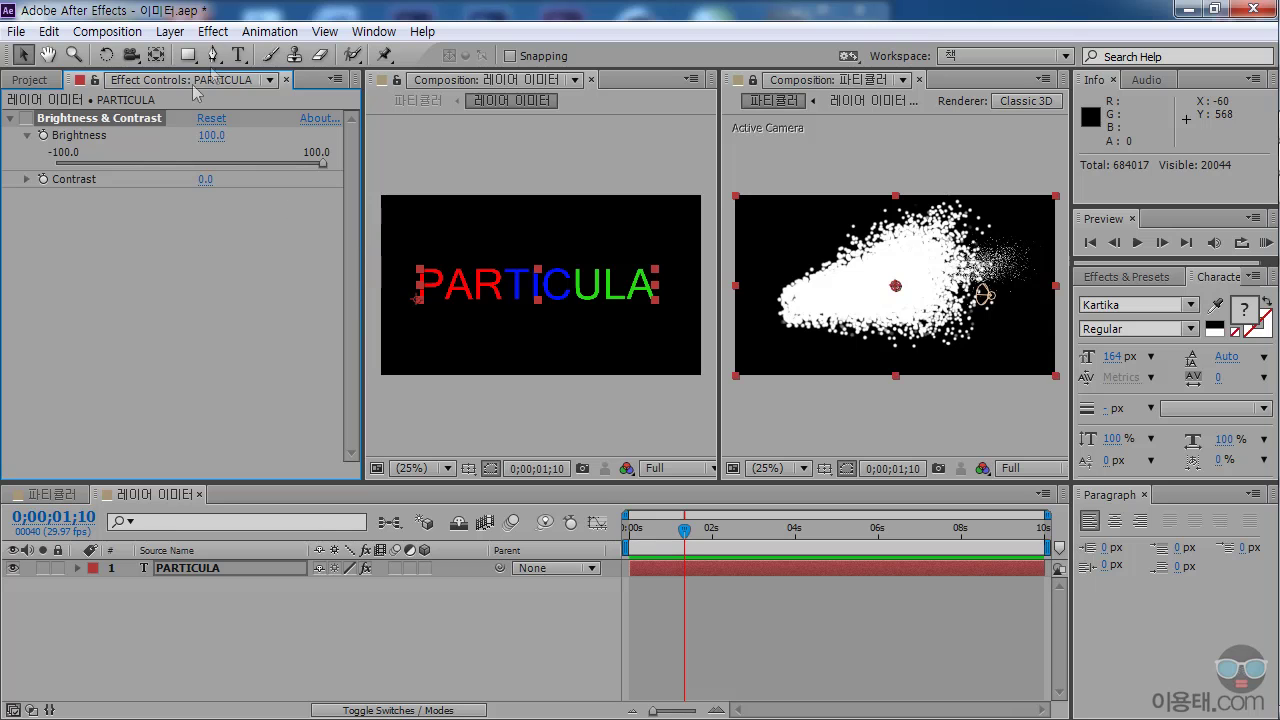
- Apply the Hue/Saturation color correction effect to the PARTICULA text layer
left_click(201, 567)
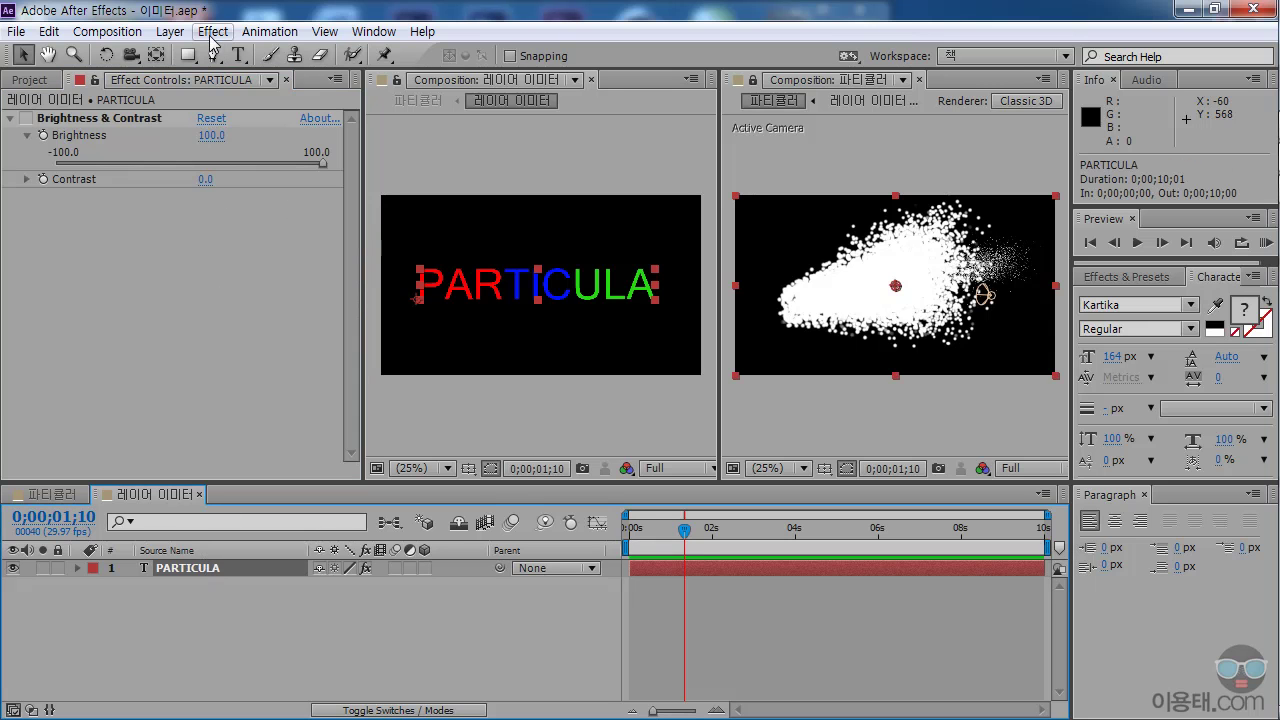
left_click(212, 32)
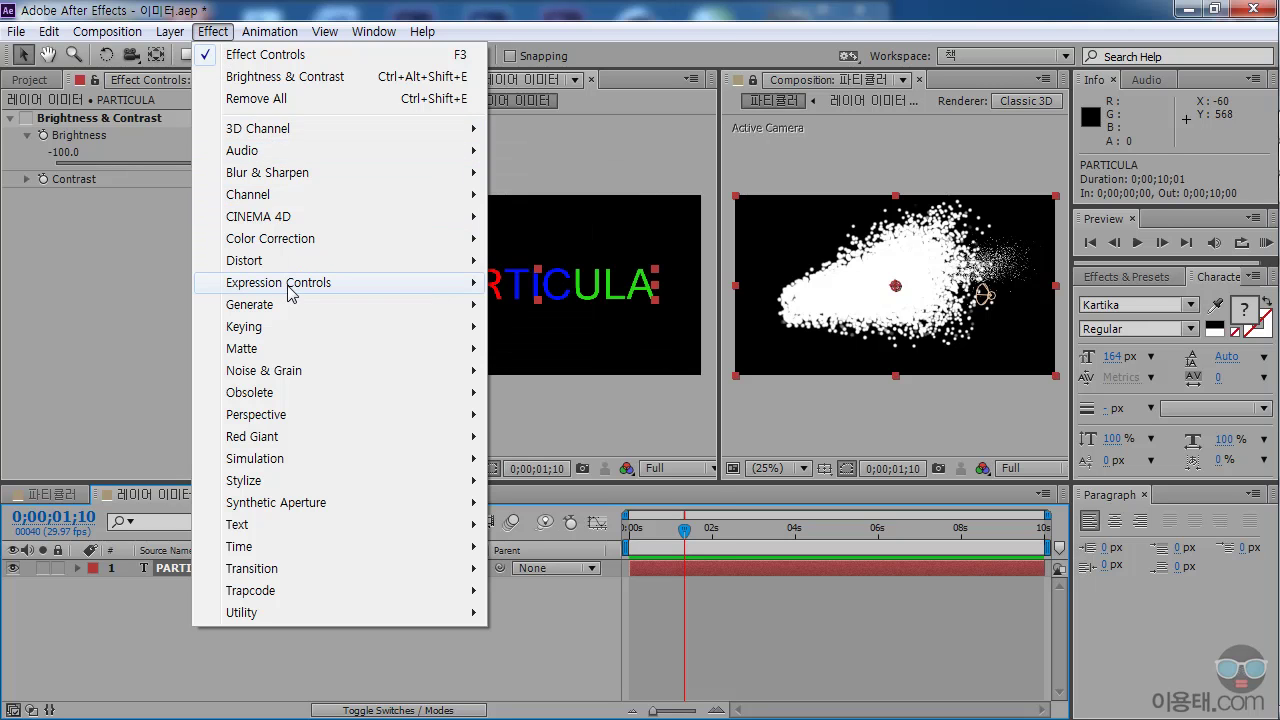
mouse_move(287, 242)
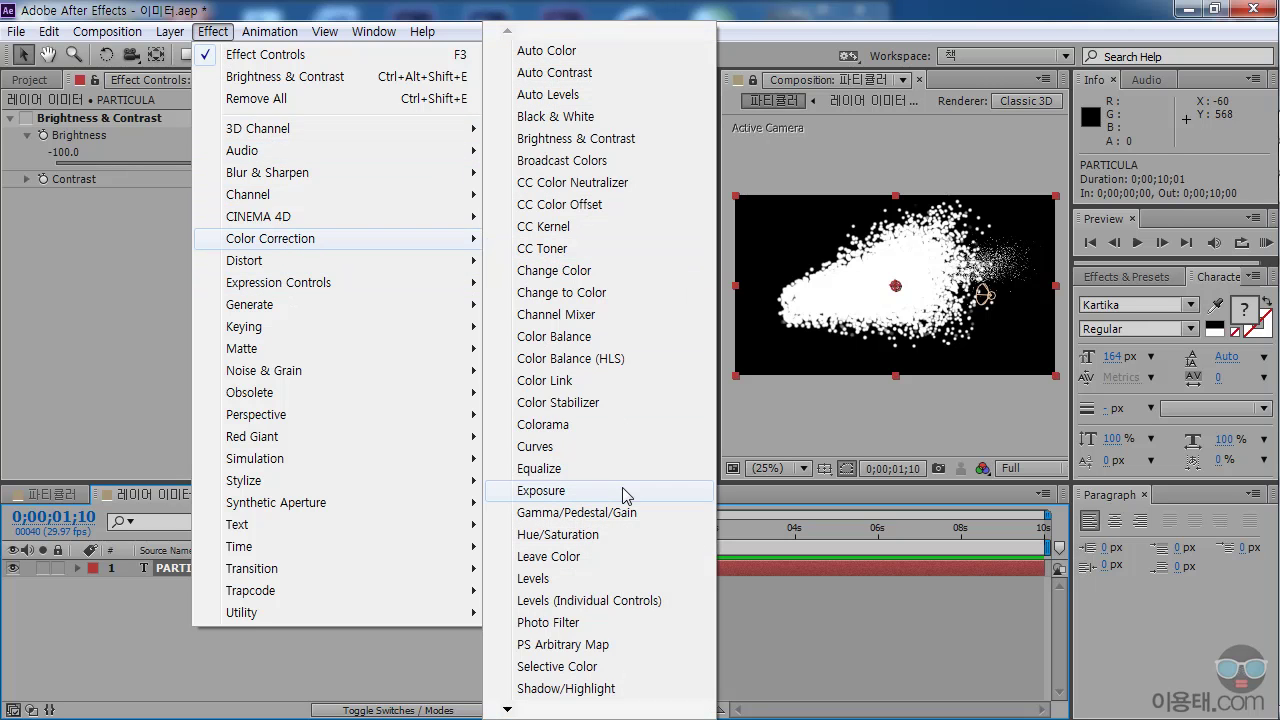
left_click(583, 535)
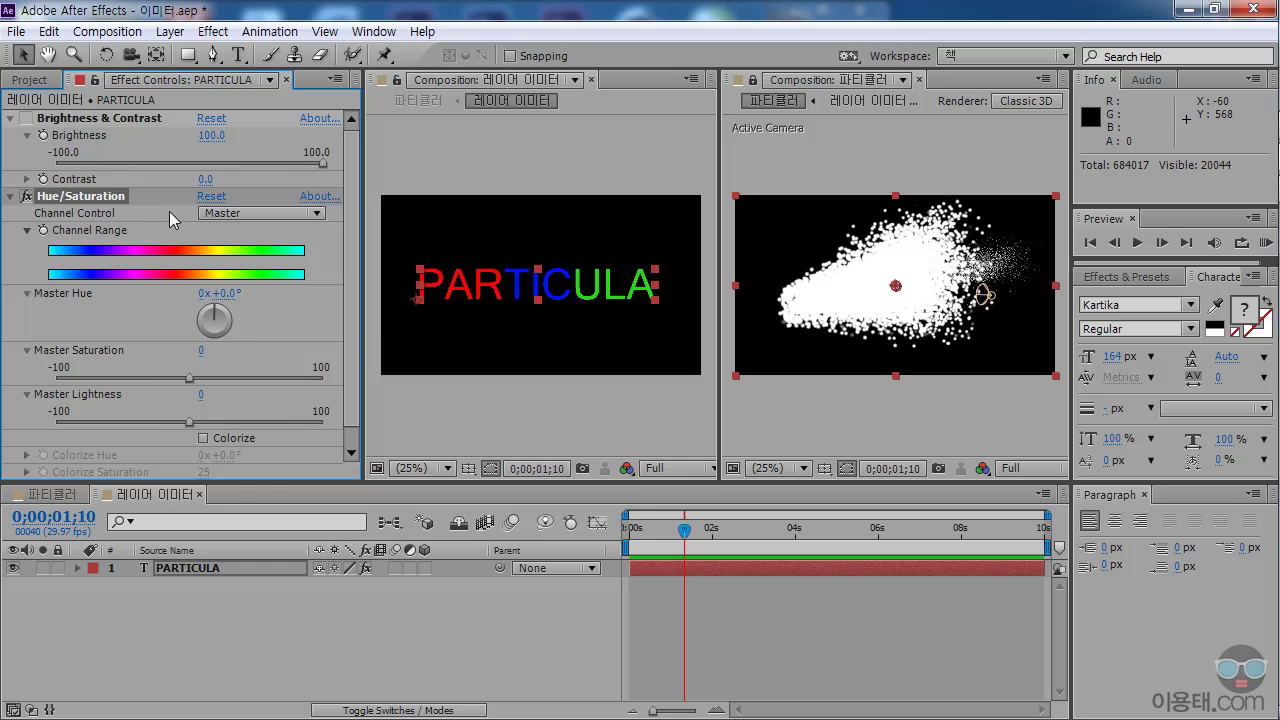
left_click_drag(250, 483, 250, 507)
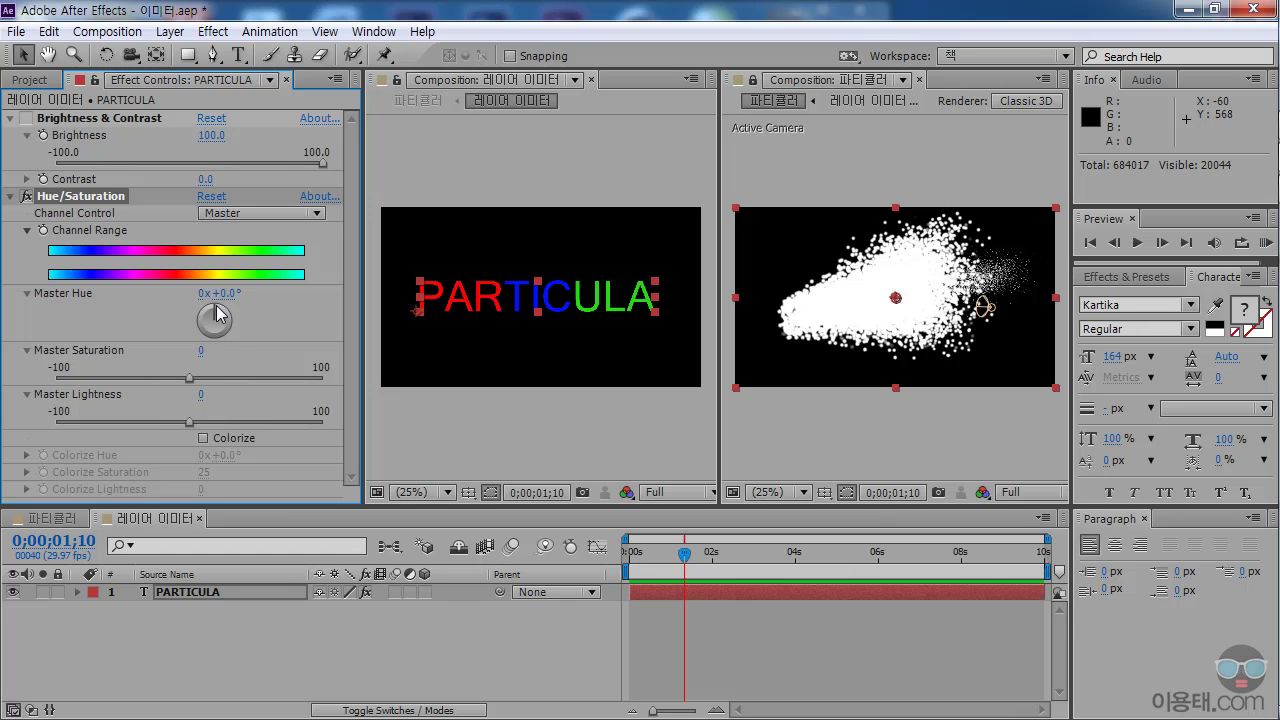
- Try Master Hue rotations of +30°, +268° and +290° on the PARTICULA text, and set the hue to +34°
left_click_drag(216, 318, 224, 314)
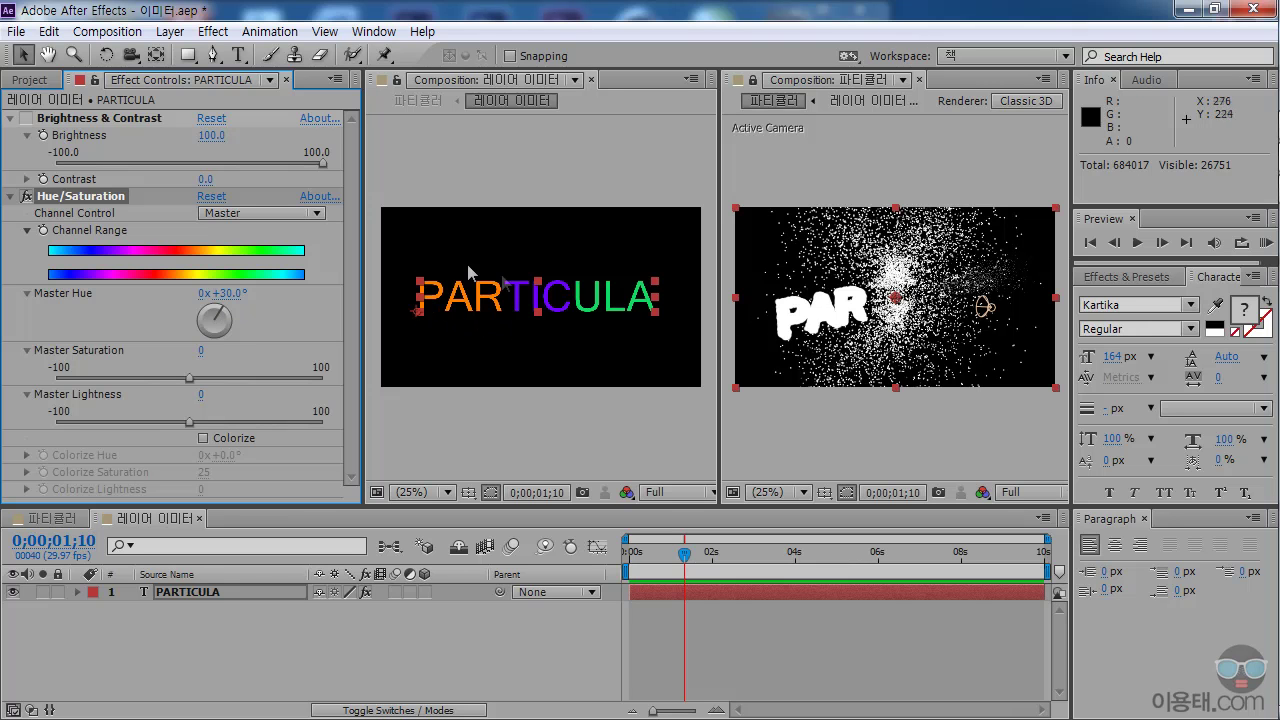
mouse_move(222, 316)
left_mouse_down()
mouse_move(220, 342)
mouse_move(202, 328)
left_mouse_up()
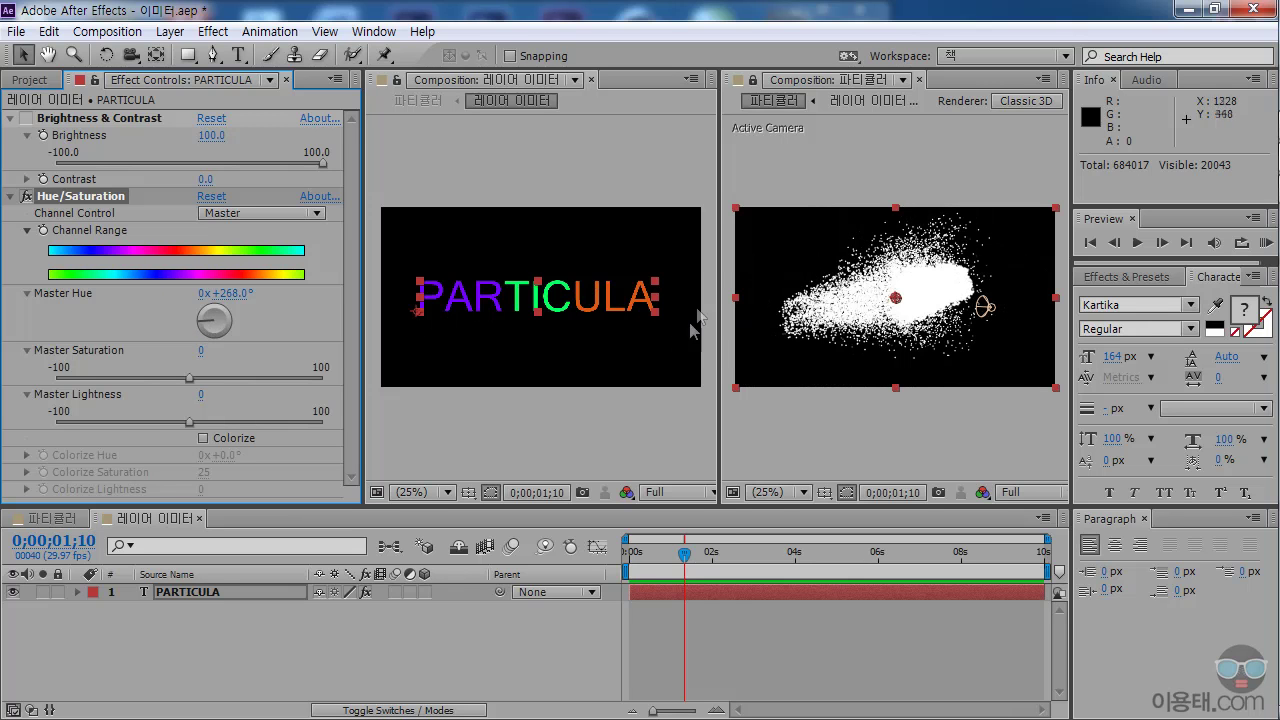
left_click_drag(201, 334, 195, 326)
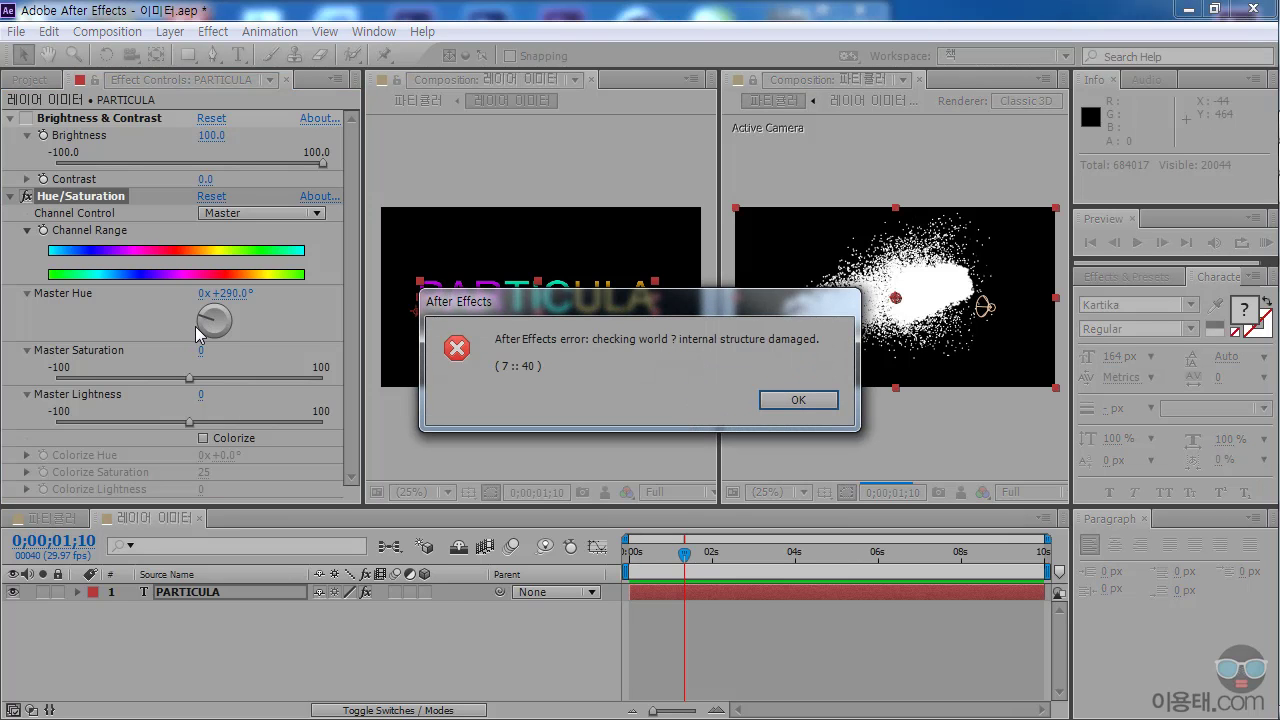
left_click(798, 399)
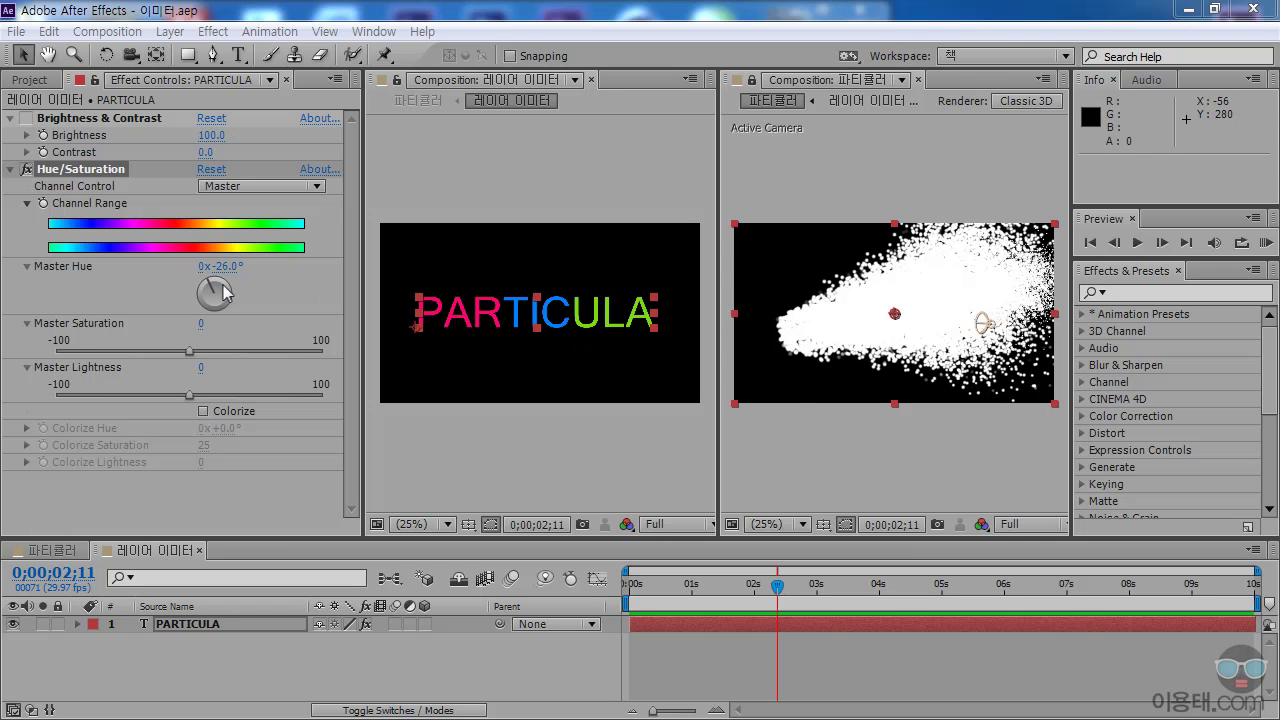
left_click_drag(230, 296, 224, 286)
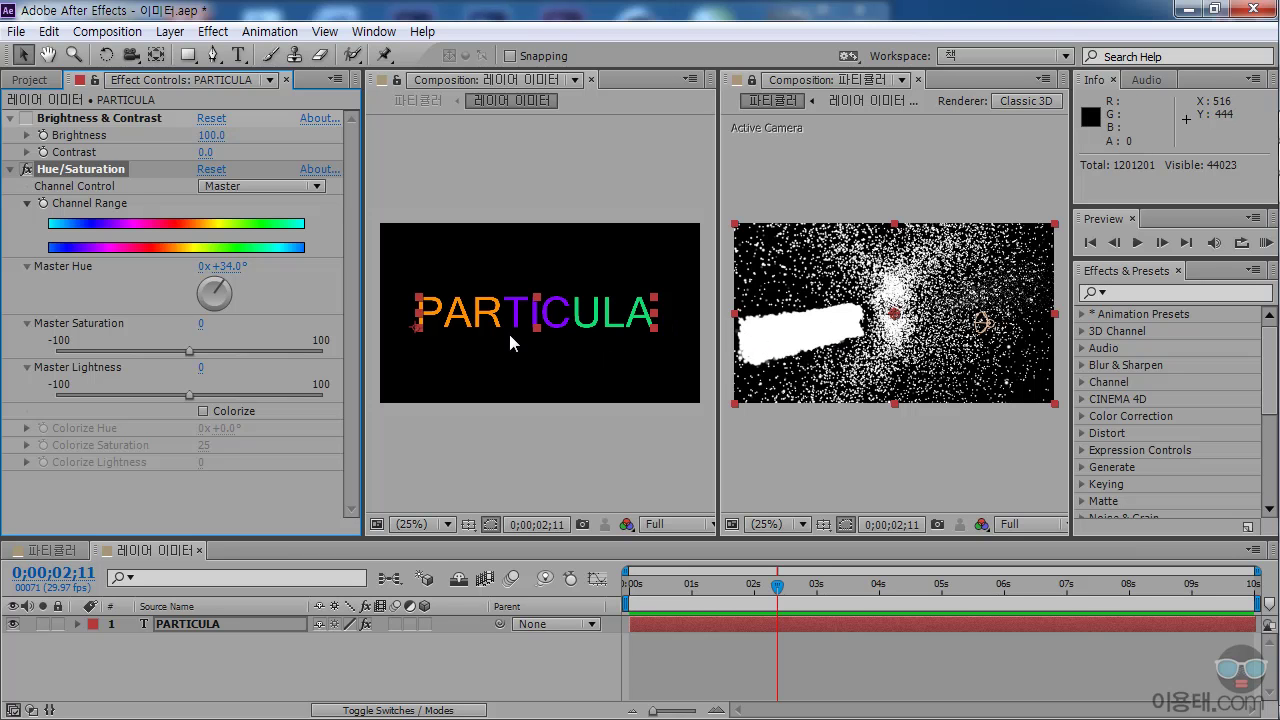
- Set Particular's Layer RGB Usage to None in the 파티큘러 composition and preview the particles at 0;00;00;04
left_click(52, 550)
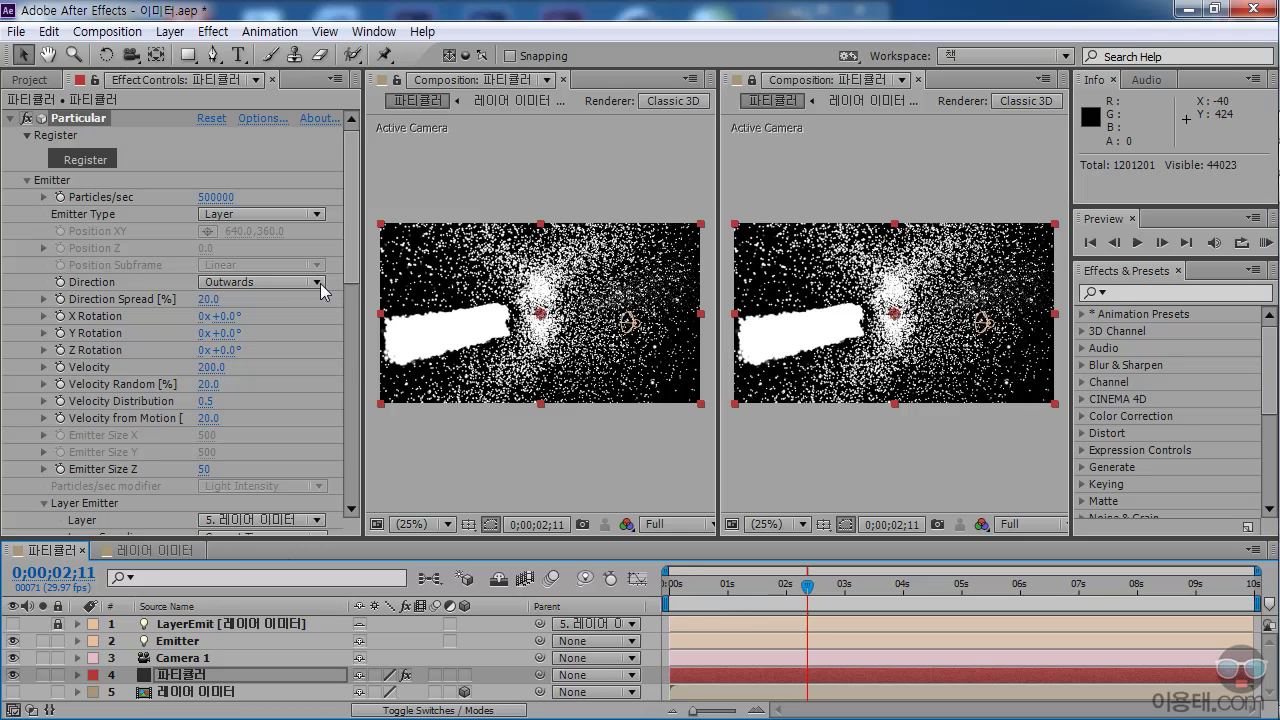
left_click_drag(356, 251, 354, 311)
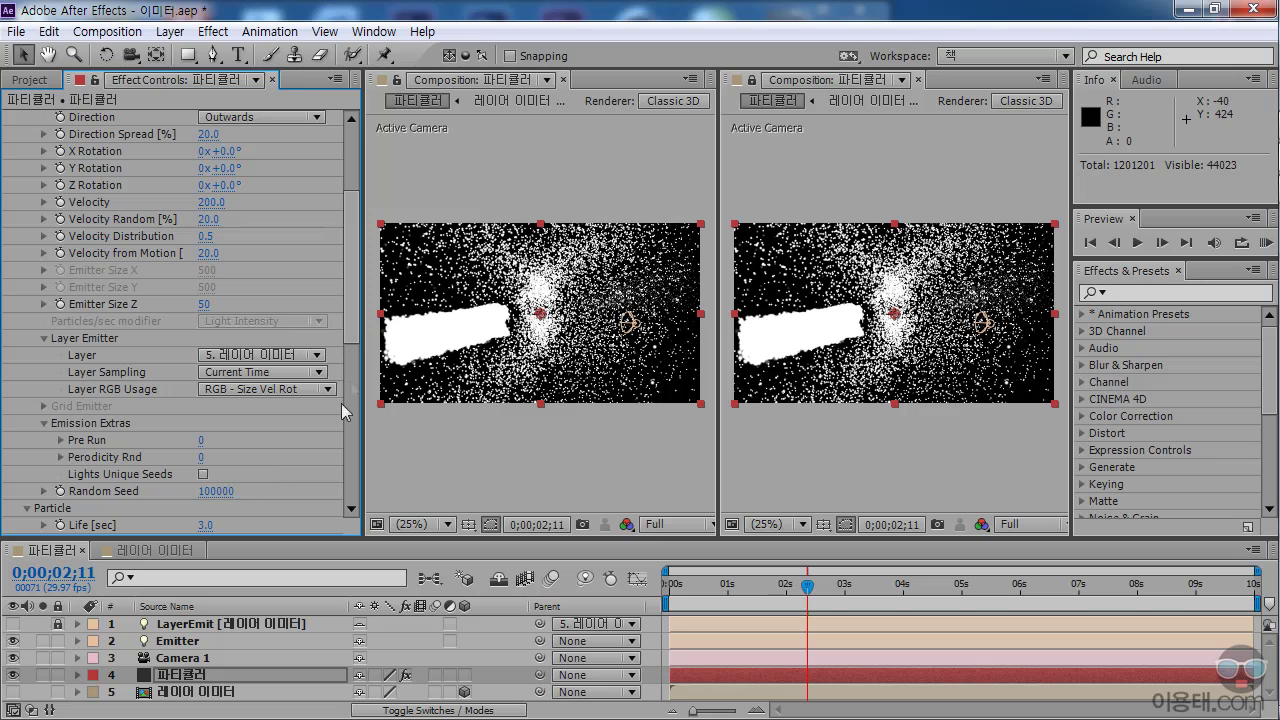
left_click(282, 388)
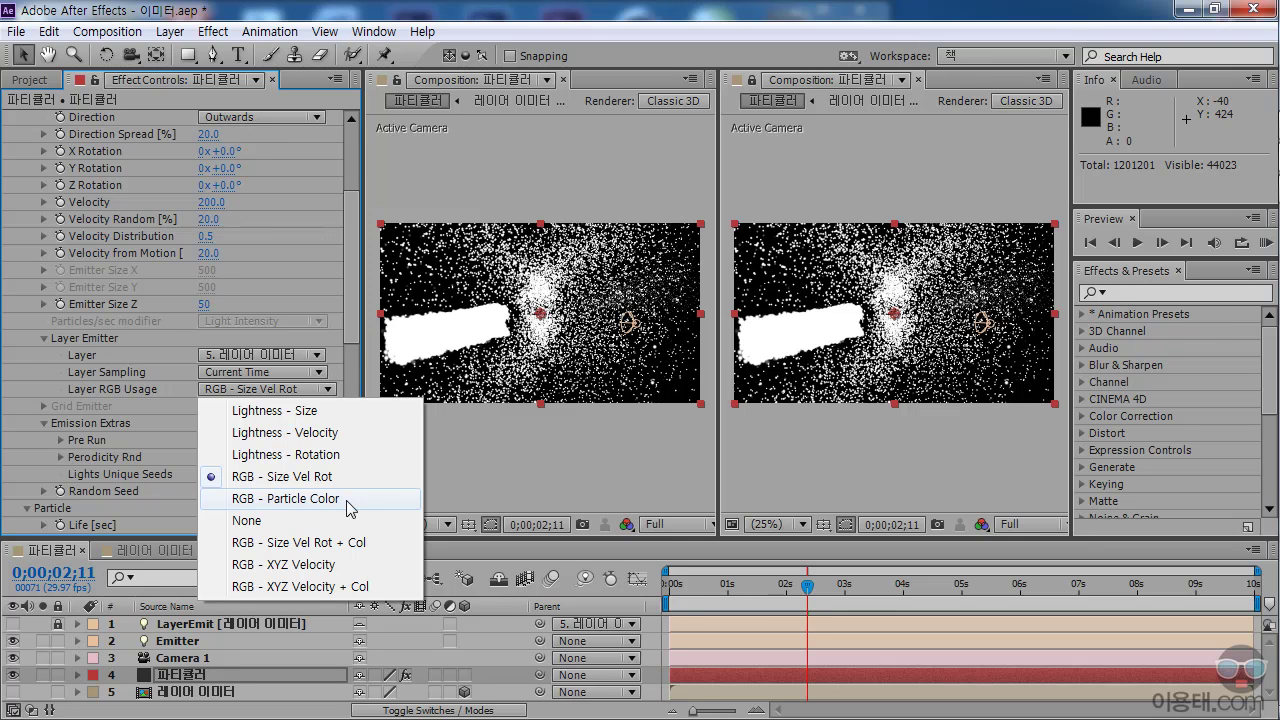
left_click(280, 528)
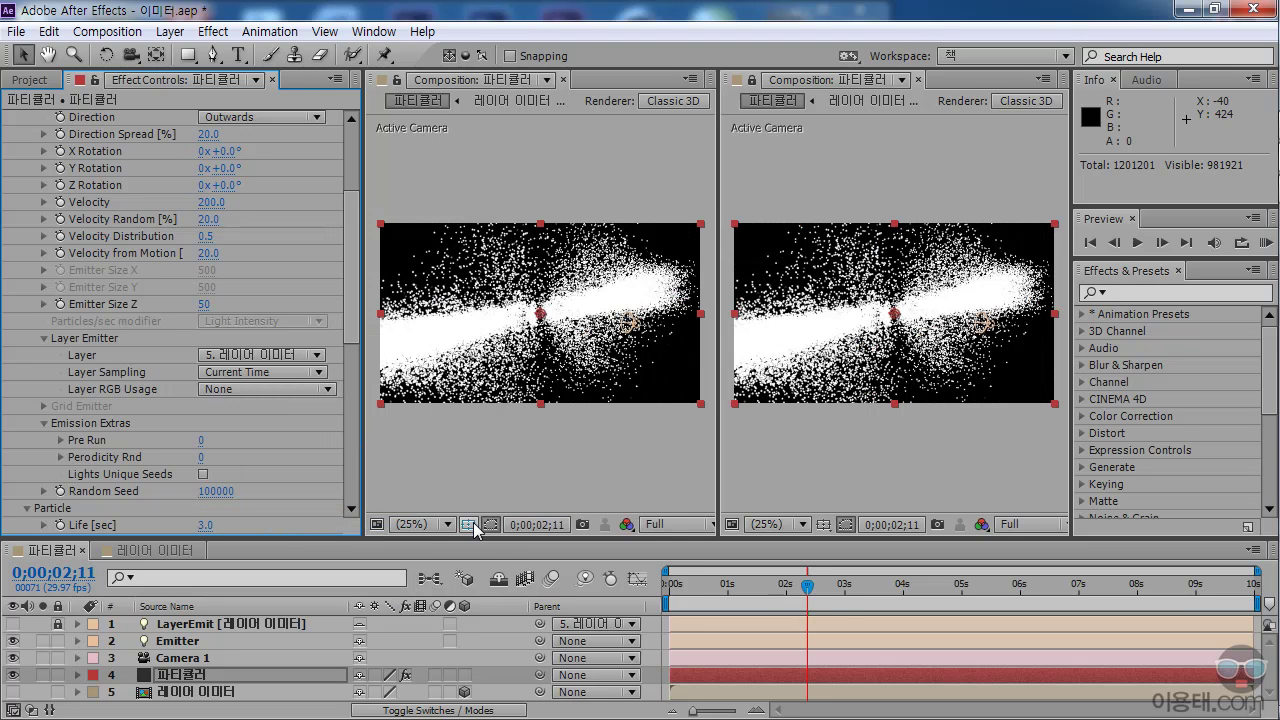
mouse_move(680, 588)
left_mouse_down()
mouse_move(700, 590)
mouse_move(677, 588)
left_mouse_up()
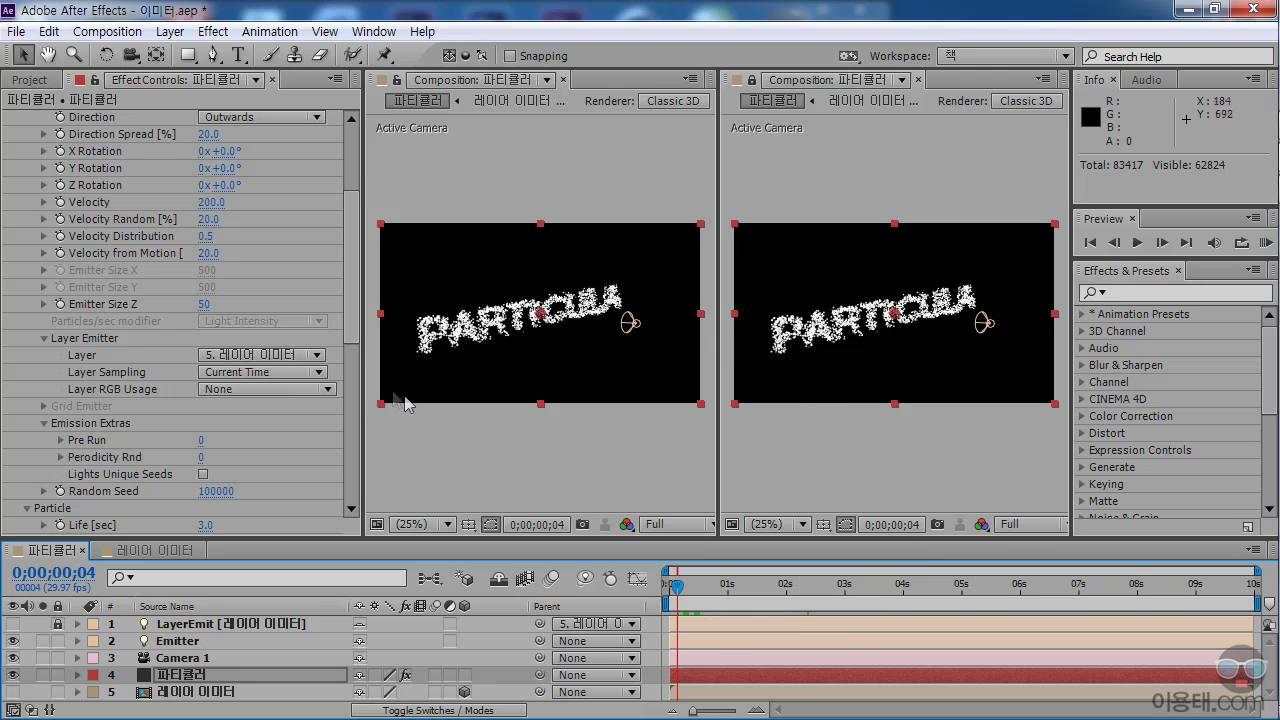
- Set Particular's Layer RGB Usage to RGB - Size Vel Rot + Col, deselect the layer and save the project
left_click(332, 391)
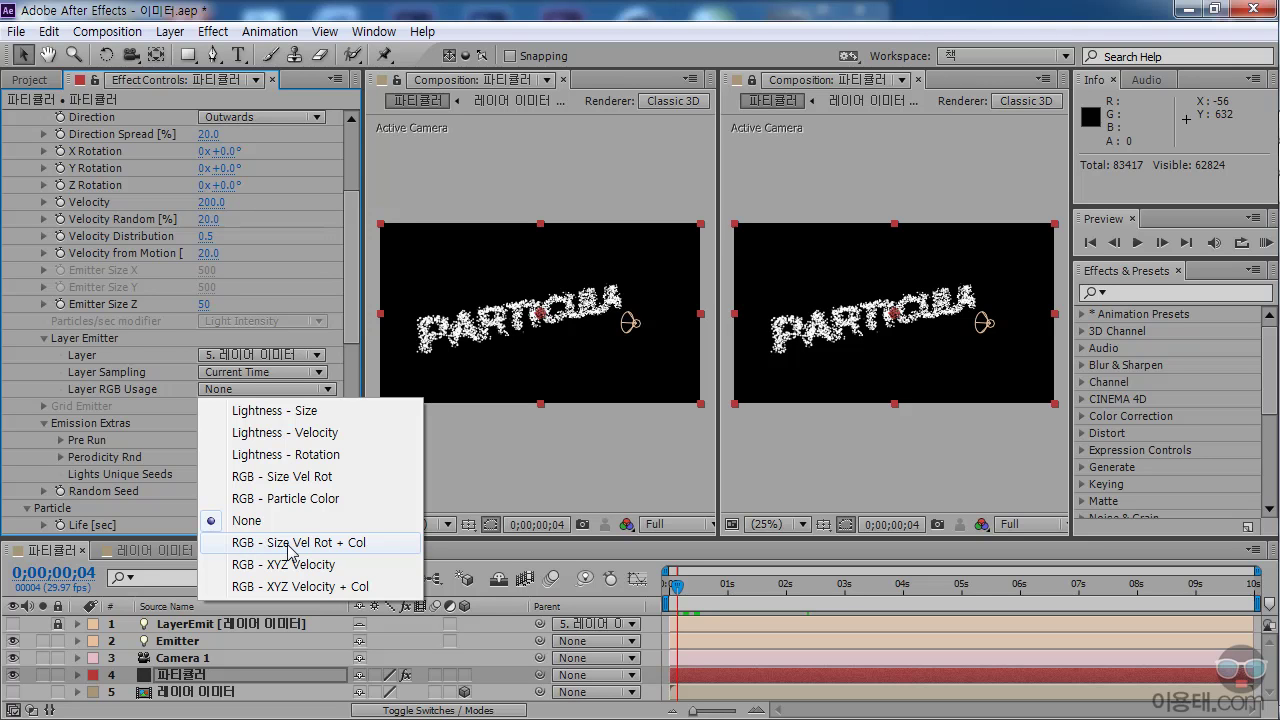
left_click(364, 552)
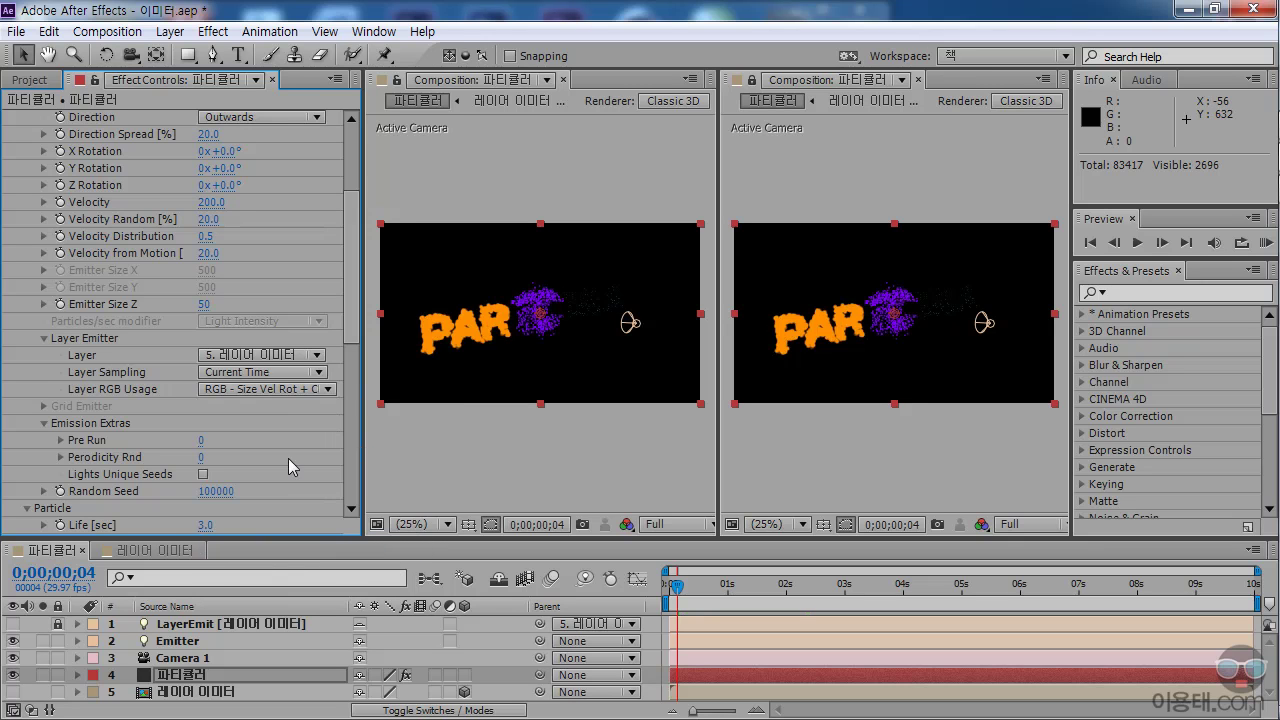
left_click_drag(320, 538, 320, 469)
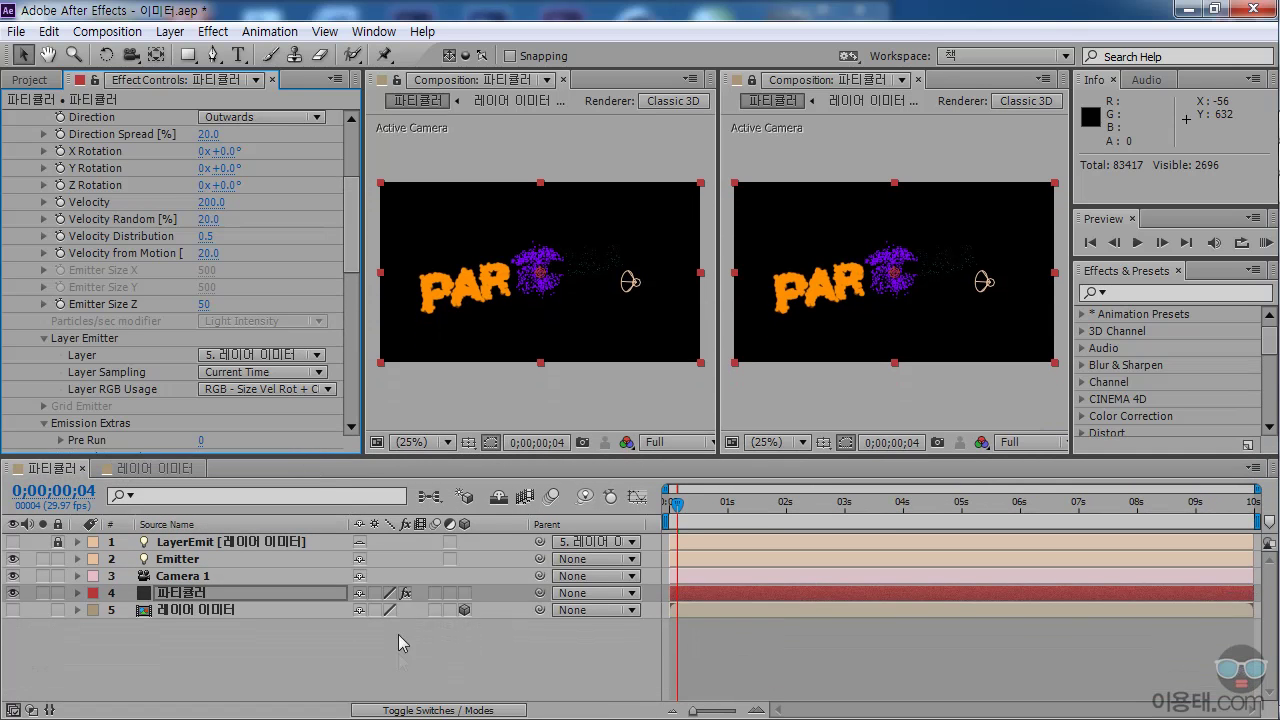
left_click(398, 653)
key("ctrl+s")
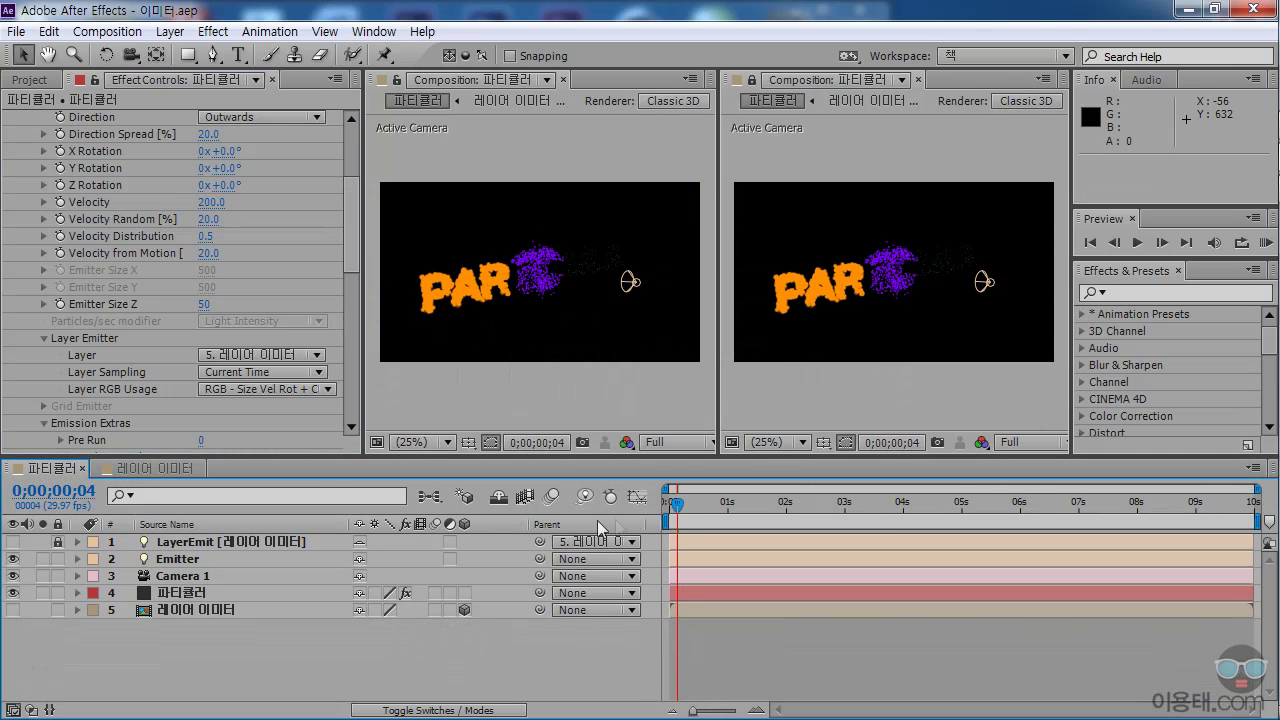
- Set Particular's emitter Direction to Uniform and preview the first frames, stopping at 0;00;00;04
left_click_drag(677, 507, 683, 512)
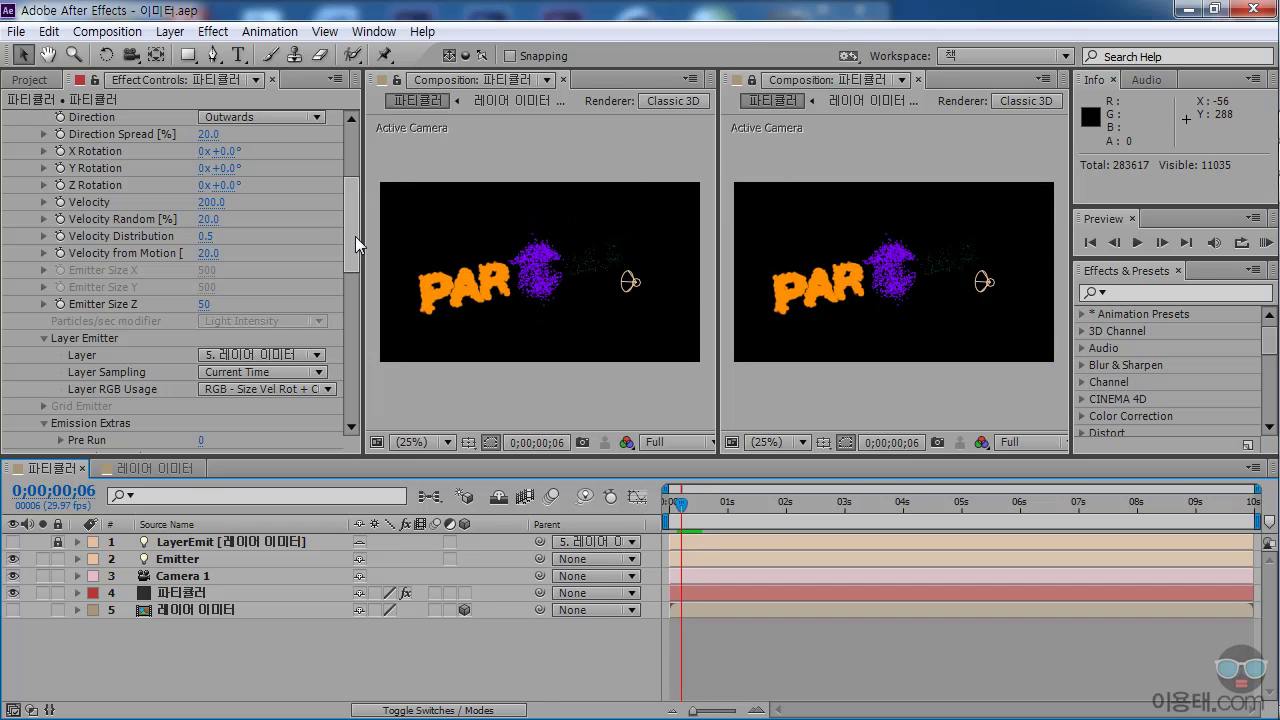
left_click_drag(355, 236, 355, 188)
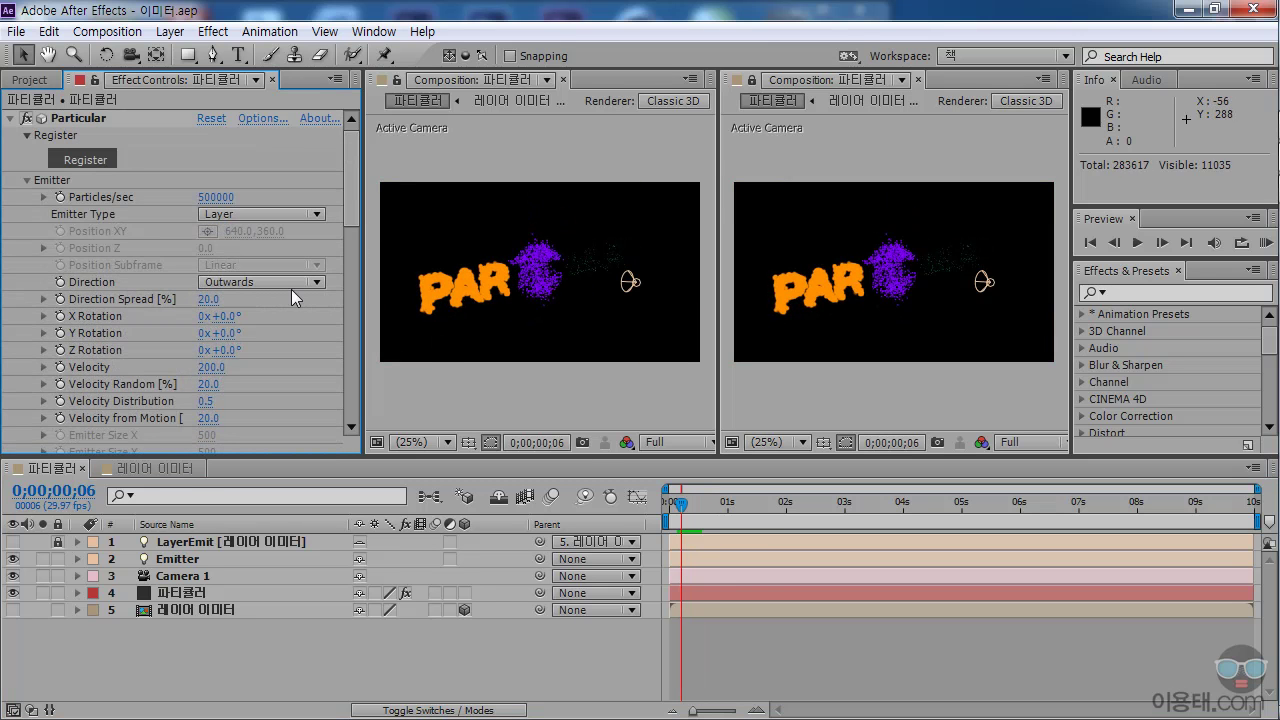
left_click(248, 282)
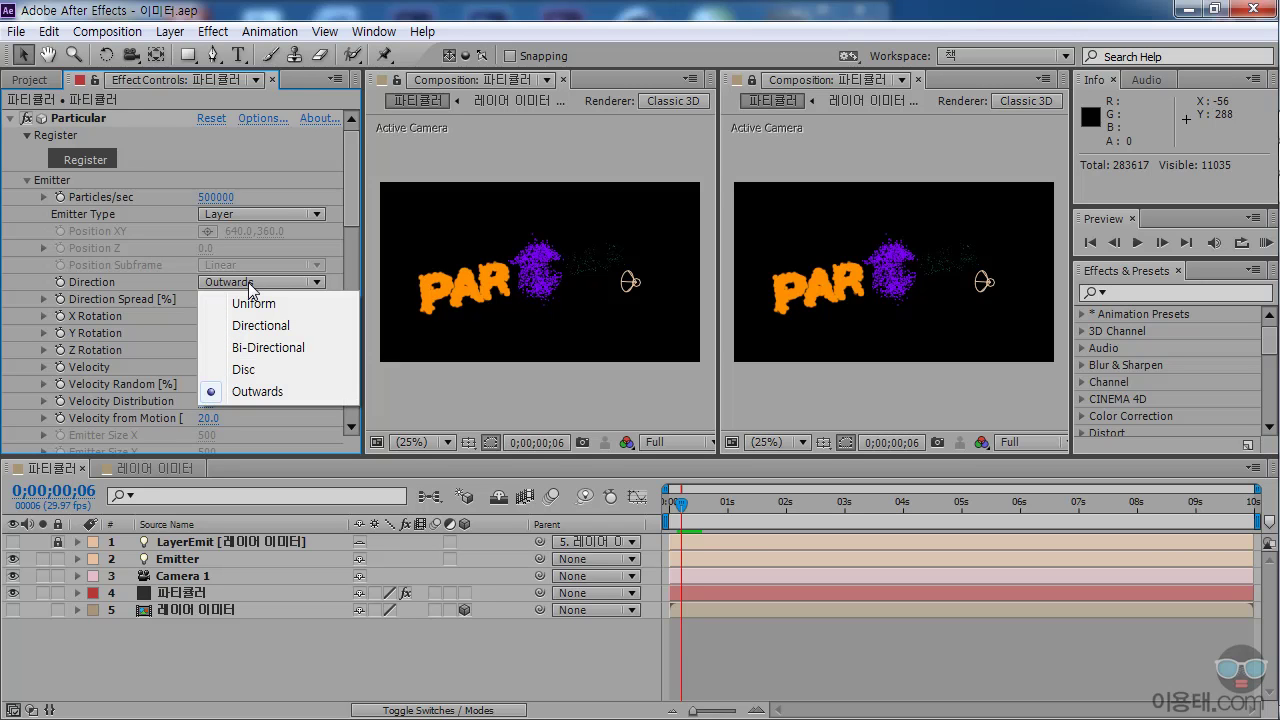
left_click(290, 313)
mouse_move(681, 503)
left_mouse_down()
mouse_move(688, 511)
mouse_move(674, 512)
left_mouse_up()
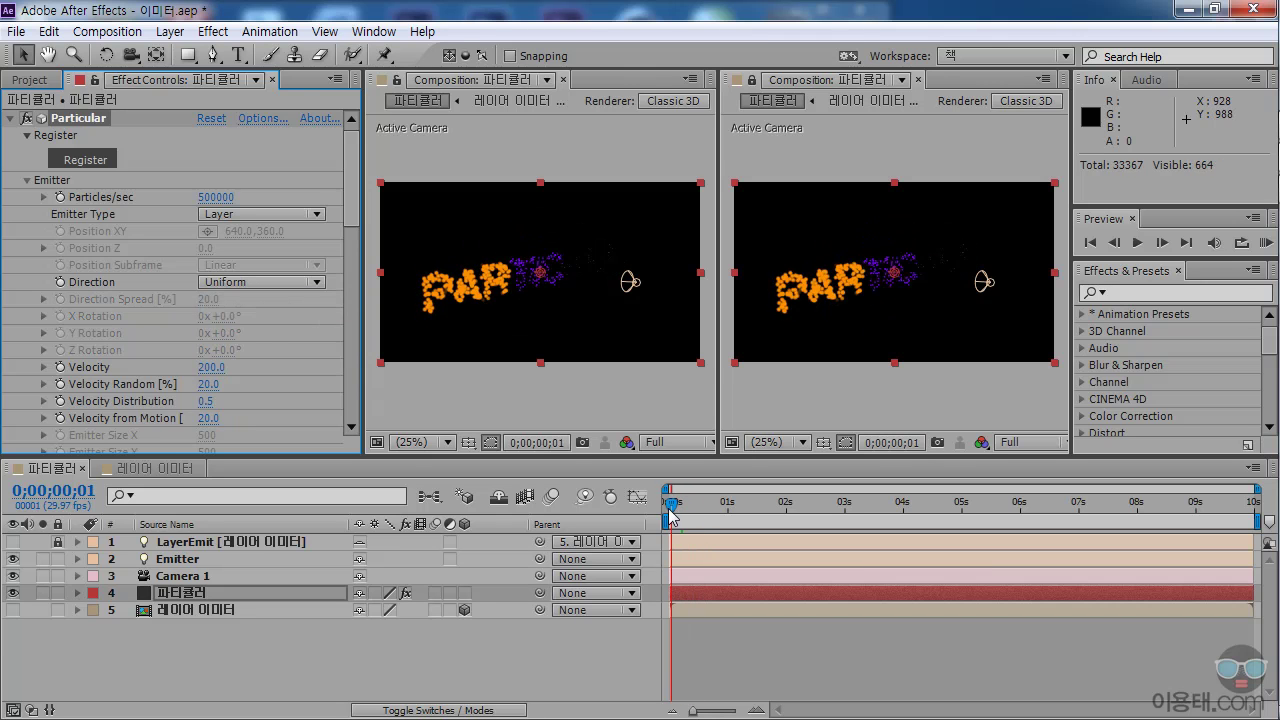
left_click_drag(352, 176, 360, 266)
left_click(682, 504)
left_click_drag(684, 508, 677, 506)
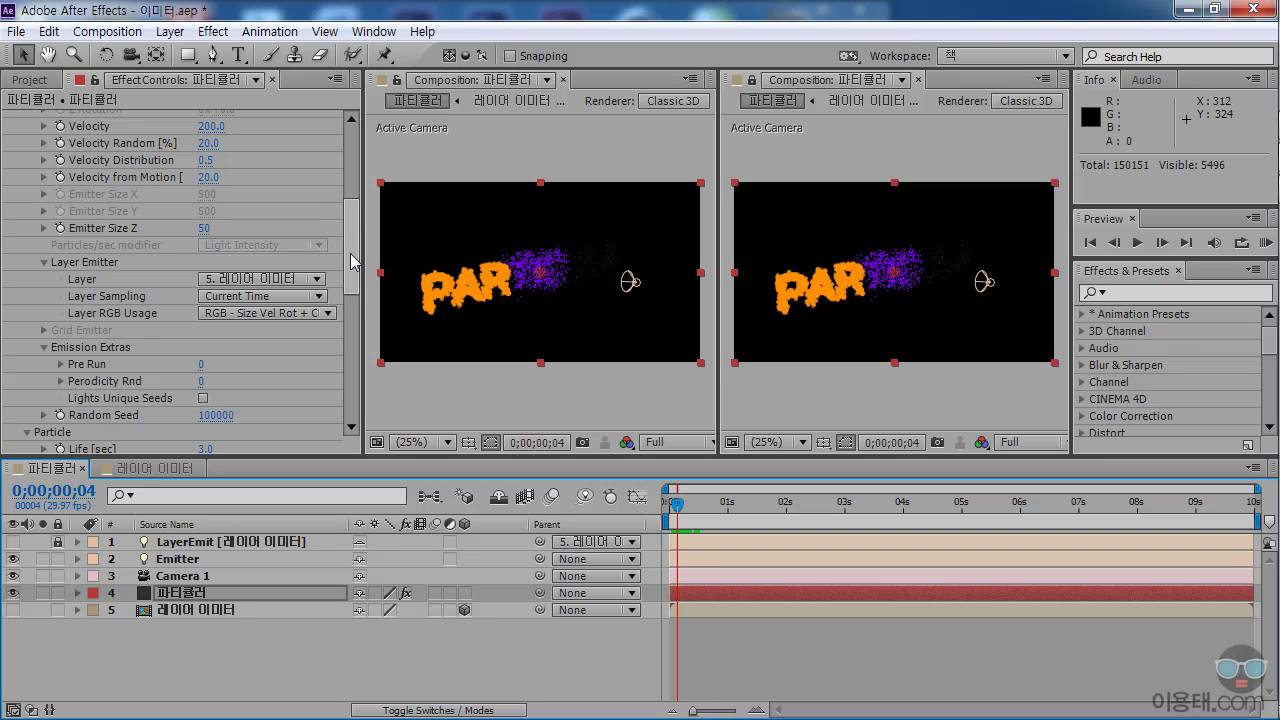
- Try RGB - XYZ Velocity as Particular's Layer RGB Usage and preview it at 0;00;00;04
left_click(331, 313)
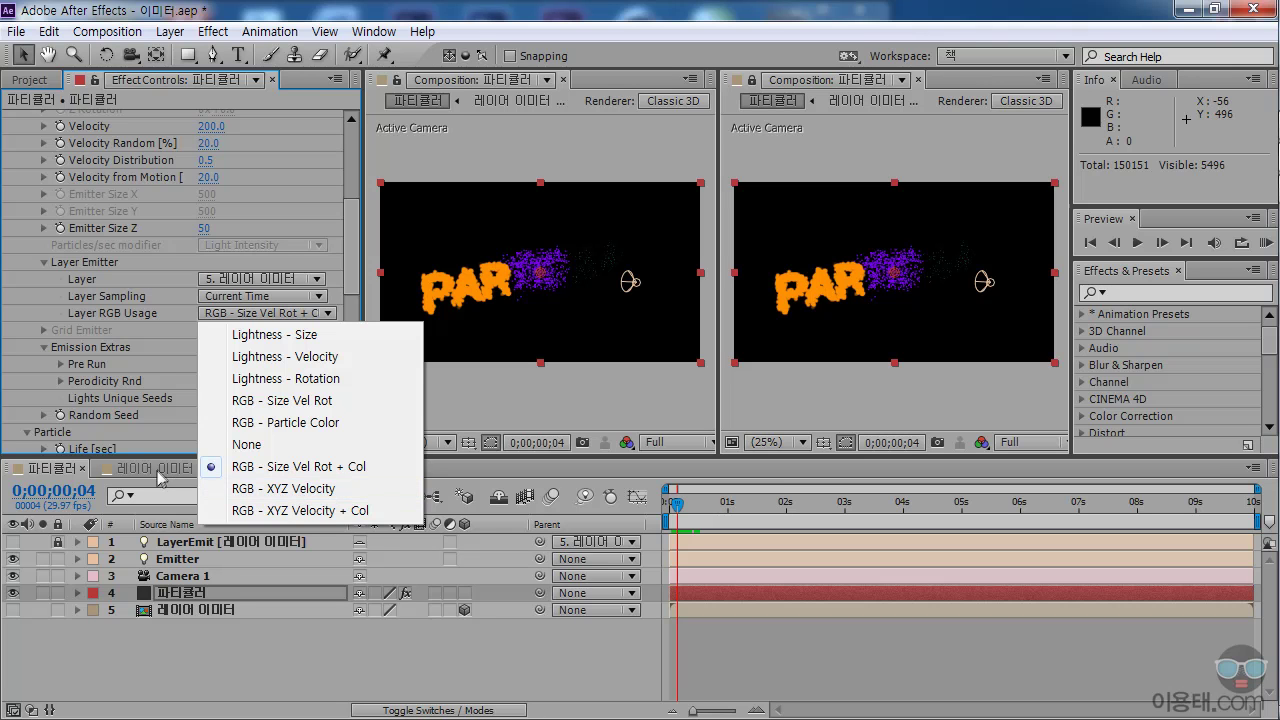
left_click(310, 491)
mouse_move(677, 506)
left_mouse_down()
mouse_move(689, 506)
mouse_move(677, 505)
left_mouse_up()
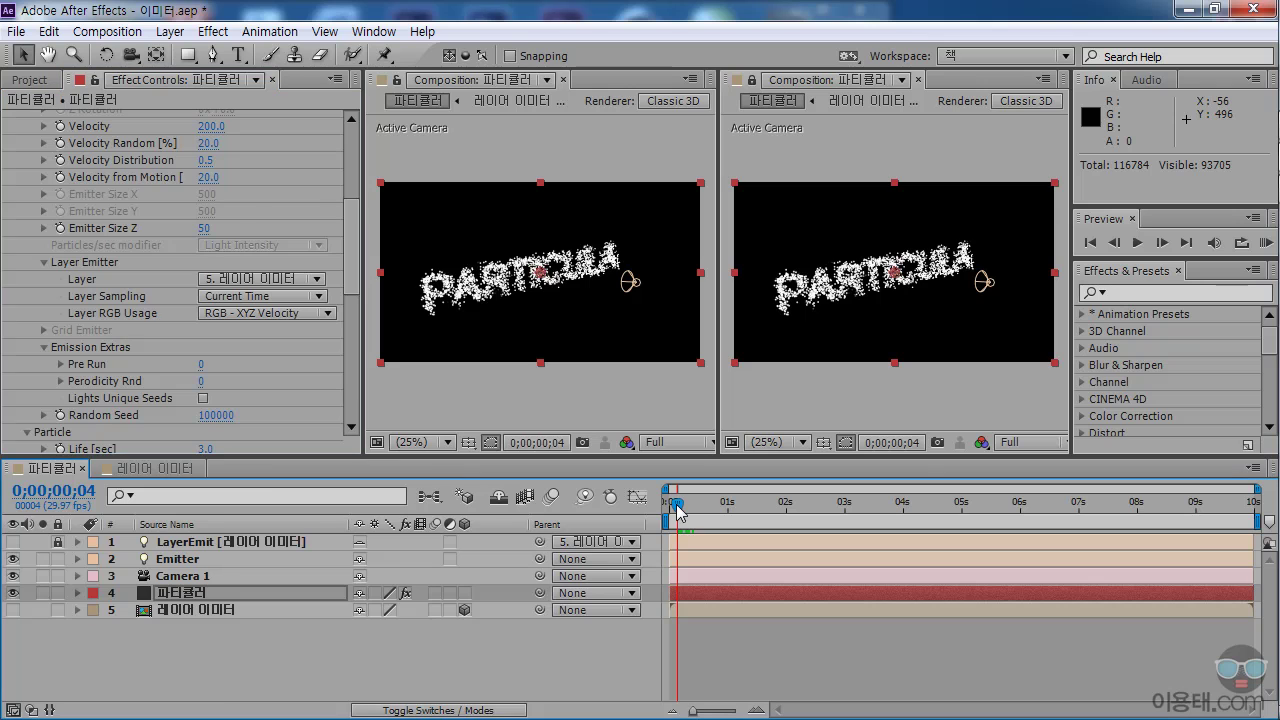
- Set the PARTICULA text's Master Hue to +22° in the 레이어 이미터 composition and preview the particles at 0;00;00;13
left_click(152, 468)
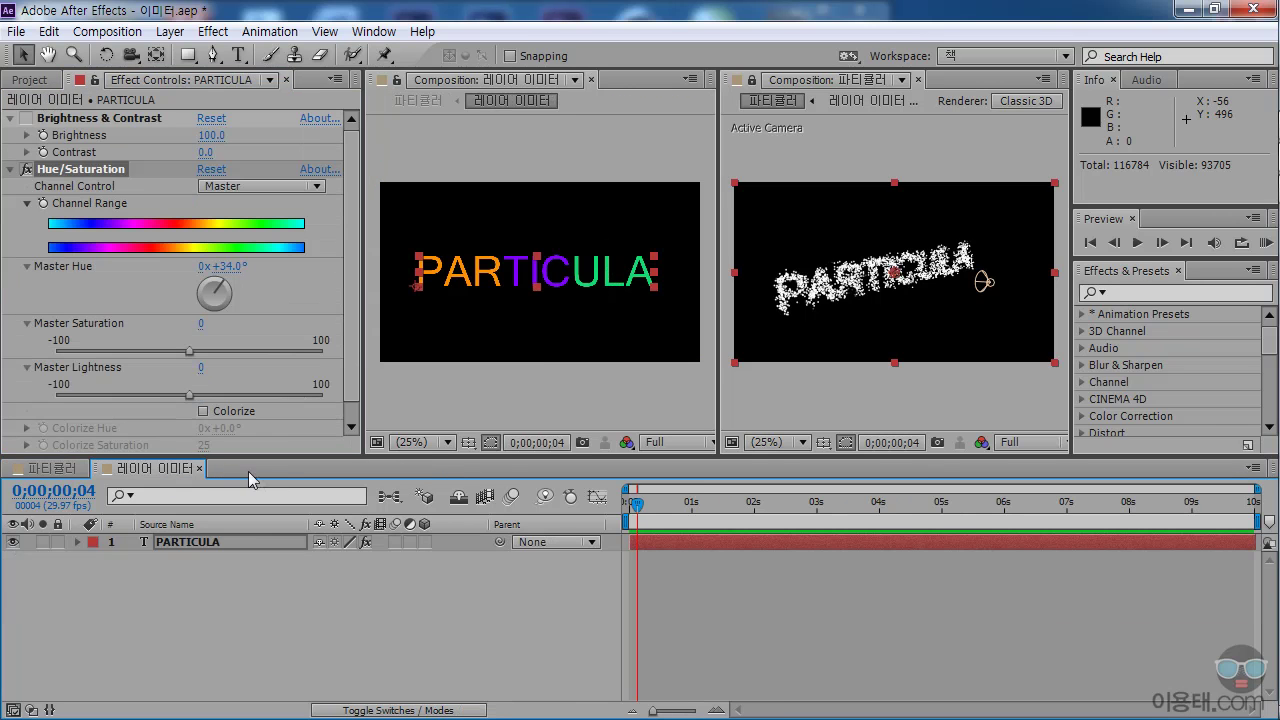
left_click(187, 542)
left_click_drag(224, 292, 251, 320)
left_click_drag(620, 508, 656, 506)
left_click_drag(222, 306, 218, 292)
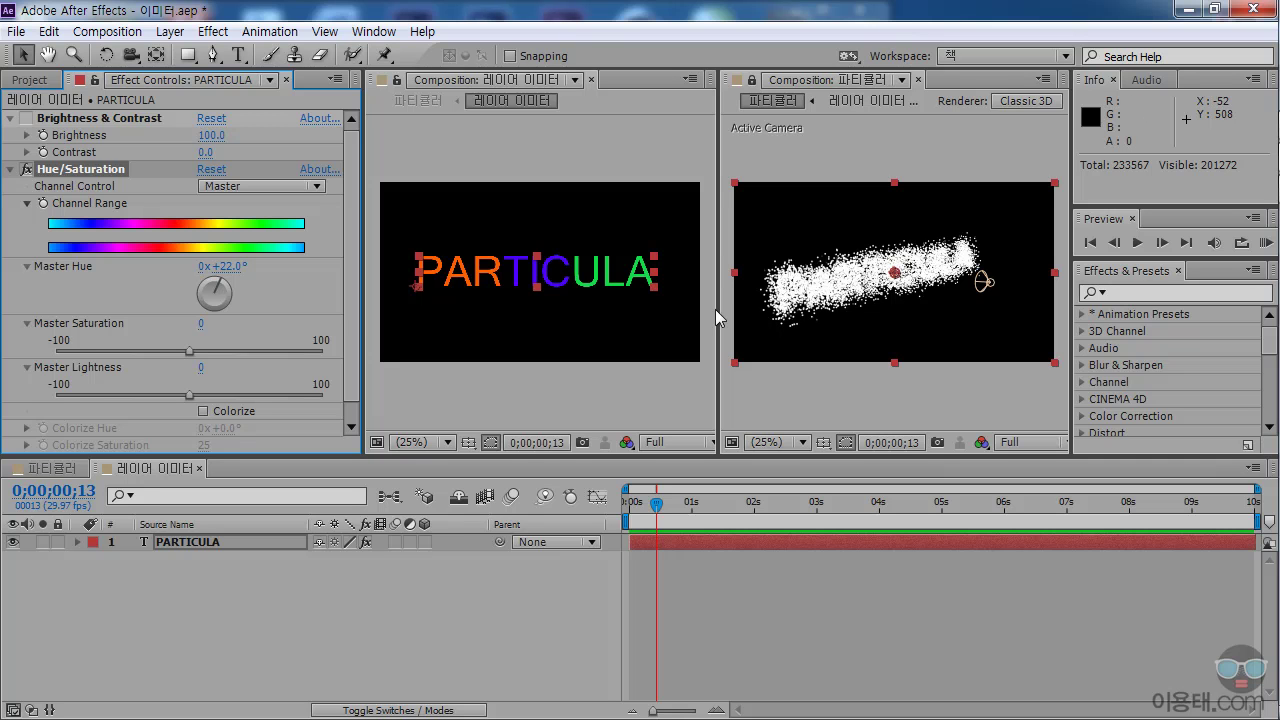
- Set the 파티큘러 layer's Layer RGB Usage to RGB - XYZ Velocity + Col and preview the particles at 0;00;00;06
left_click(50, 467)
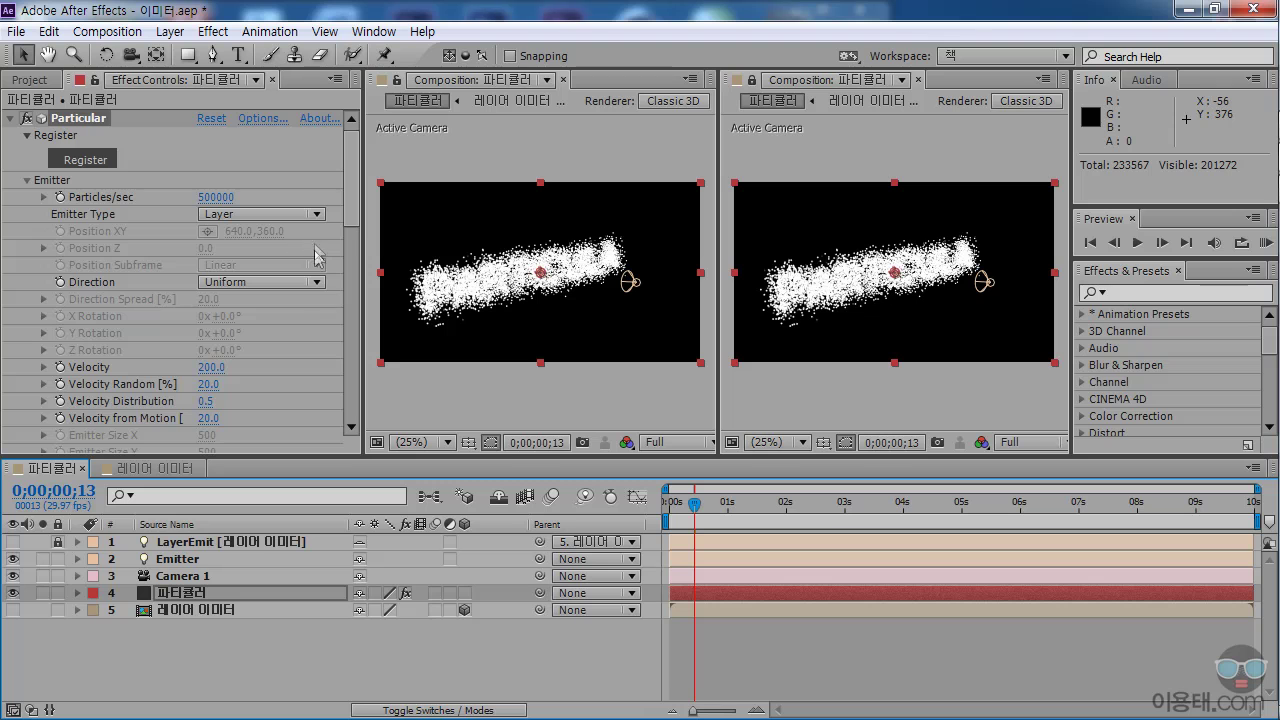
scroll(349, 212, "down", 5)
left_click(303, 299)
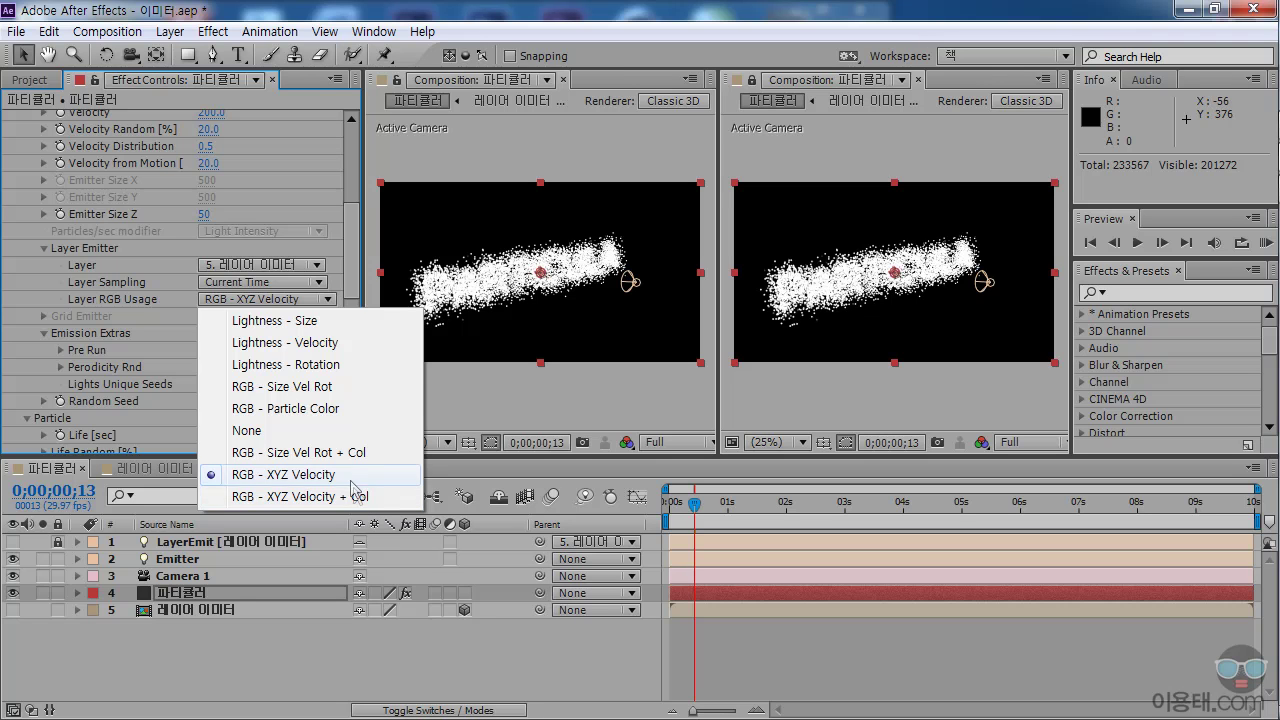
left_click(378, 497)
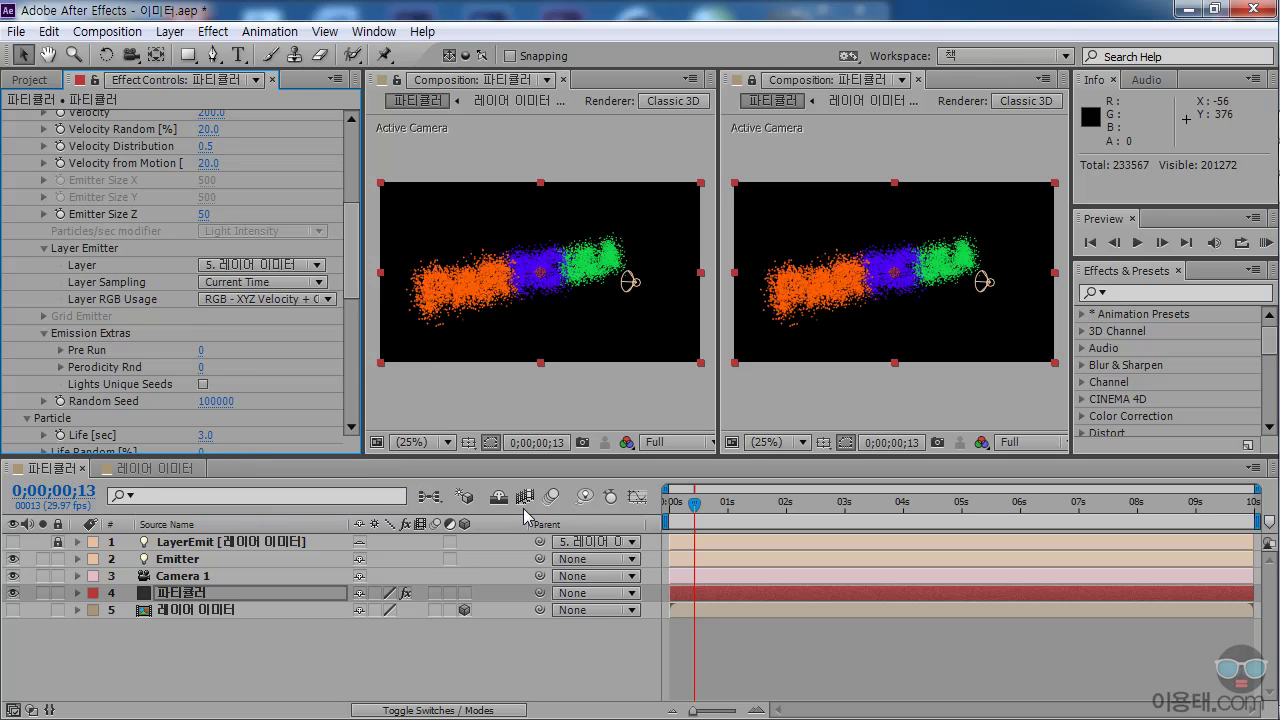
left_click_drag(699, 508, 703, 508)
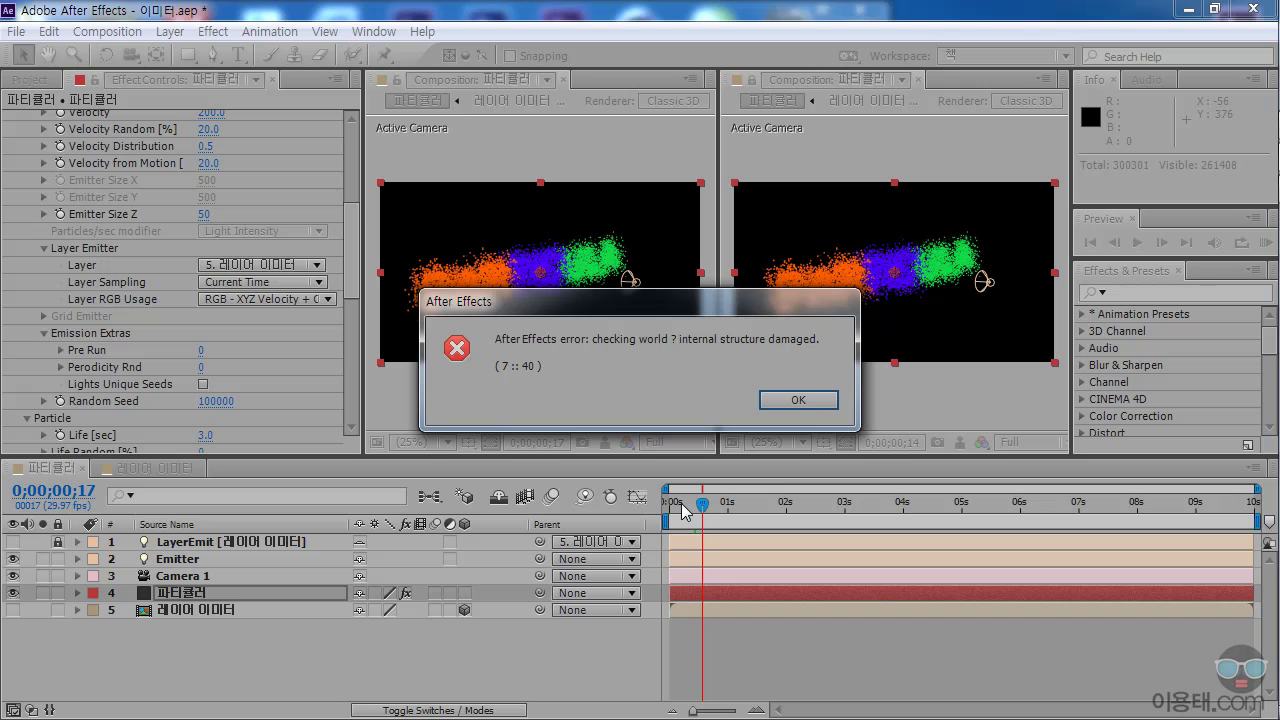
key("Return")
mouse_move(684, 512)
left_mouse_down()
mouse_move(668, 510)
mouse_move(697, 505)
mouse_move(677, 503)
left_mouse_up()
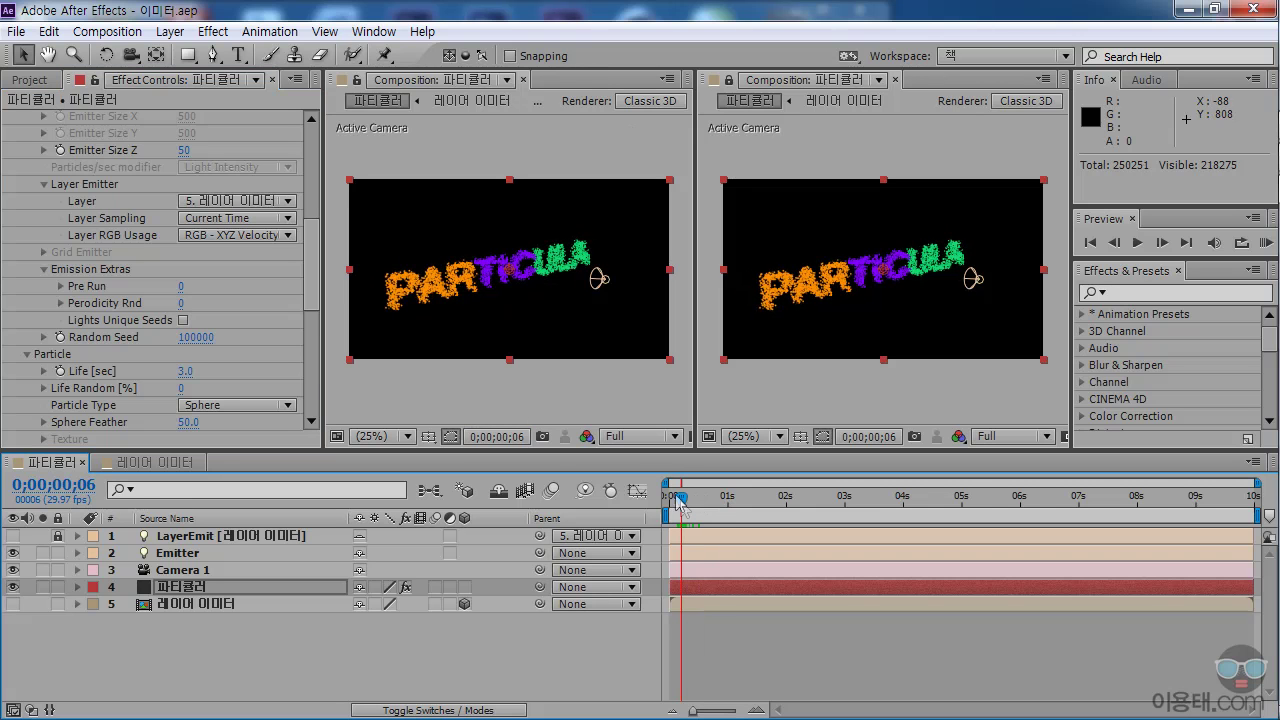
- Disable Hue/Saturation on the PARTICULA text in the 레이어 이미터 composition and preview the particles at 0;00;00;05
left_click(170, 464)
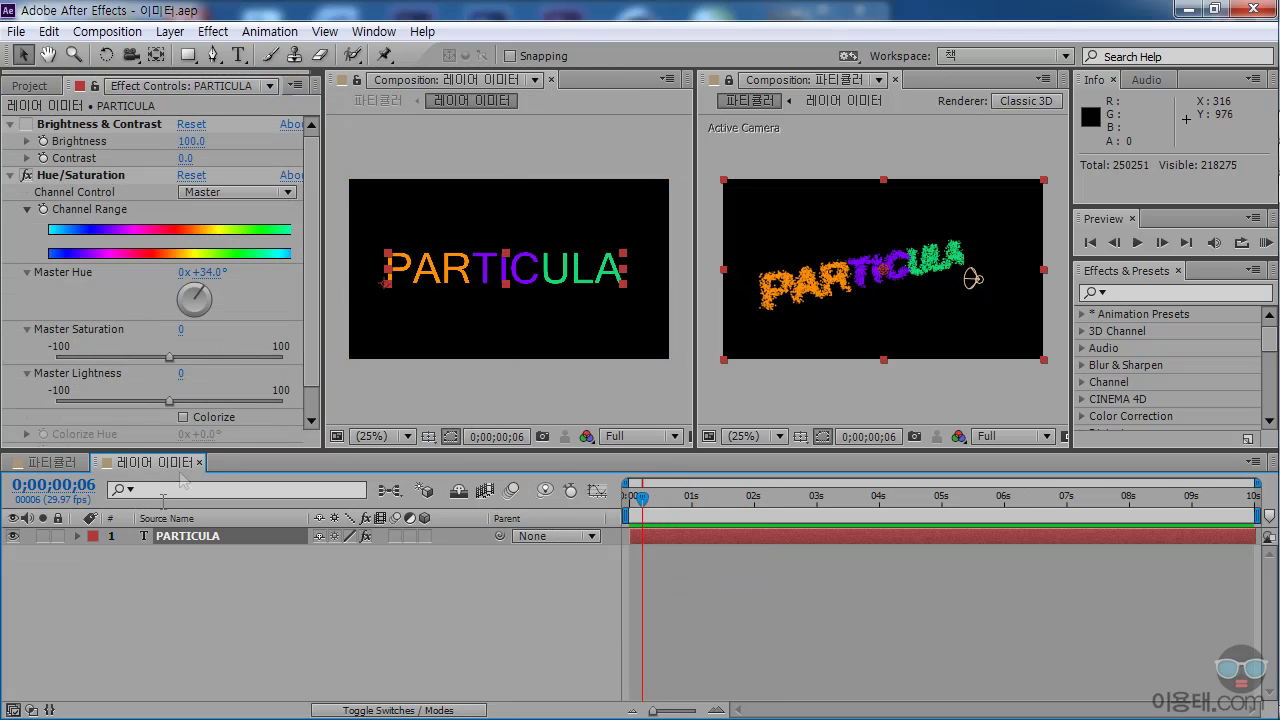
left_click(190, 538)
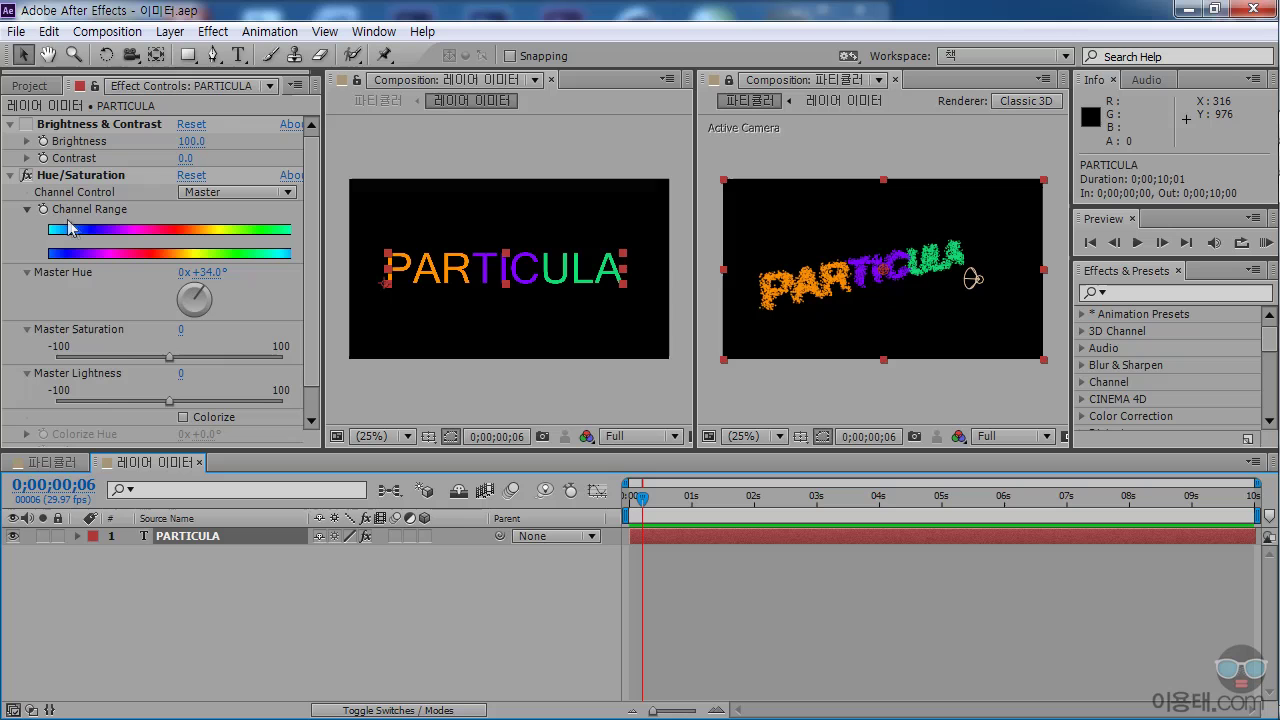
left_click(27, 176)
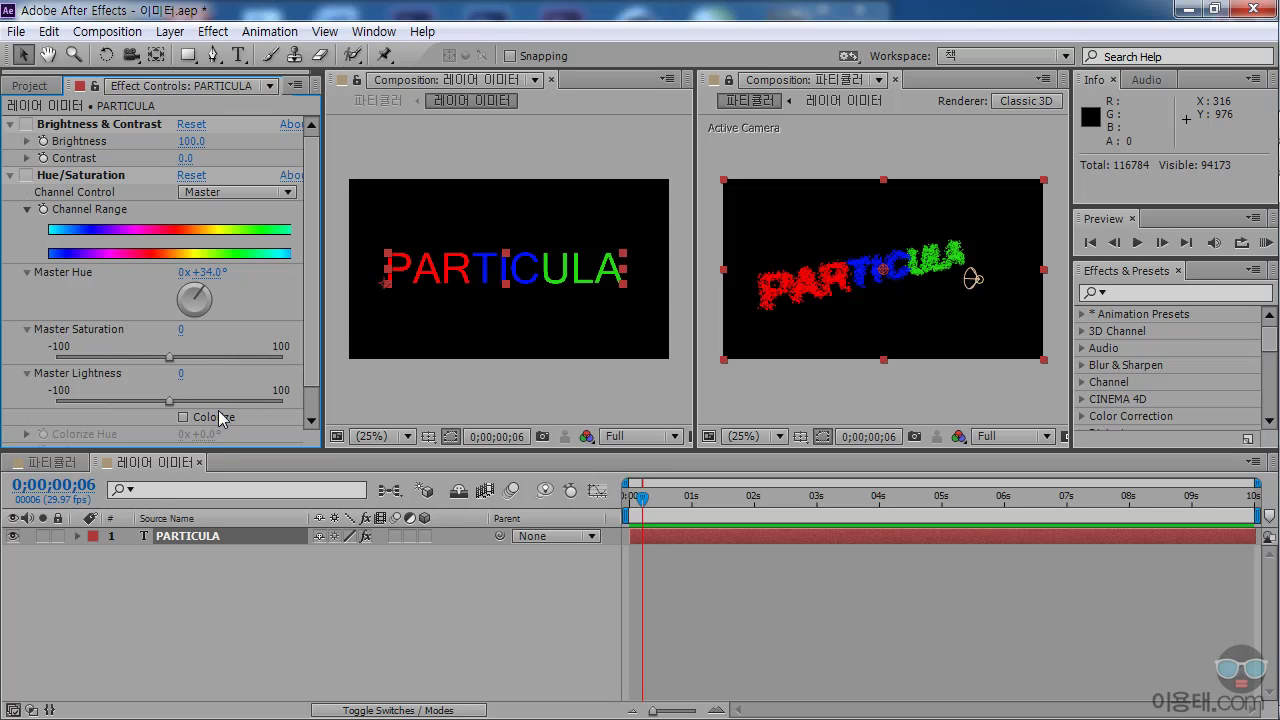
mouse_move(642, 498)
left_mouse_down()
mouse_move(654, 500)
mouse_move(639, 500)
left_mouse_up()
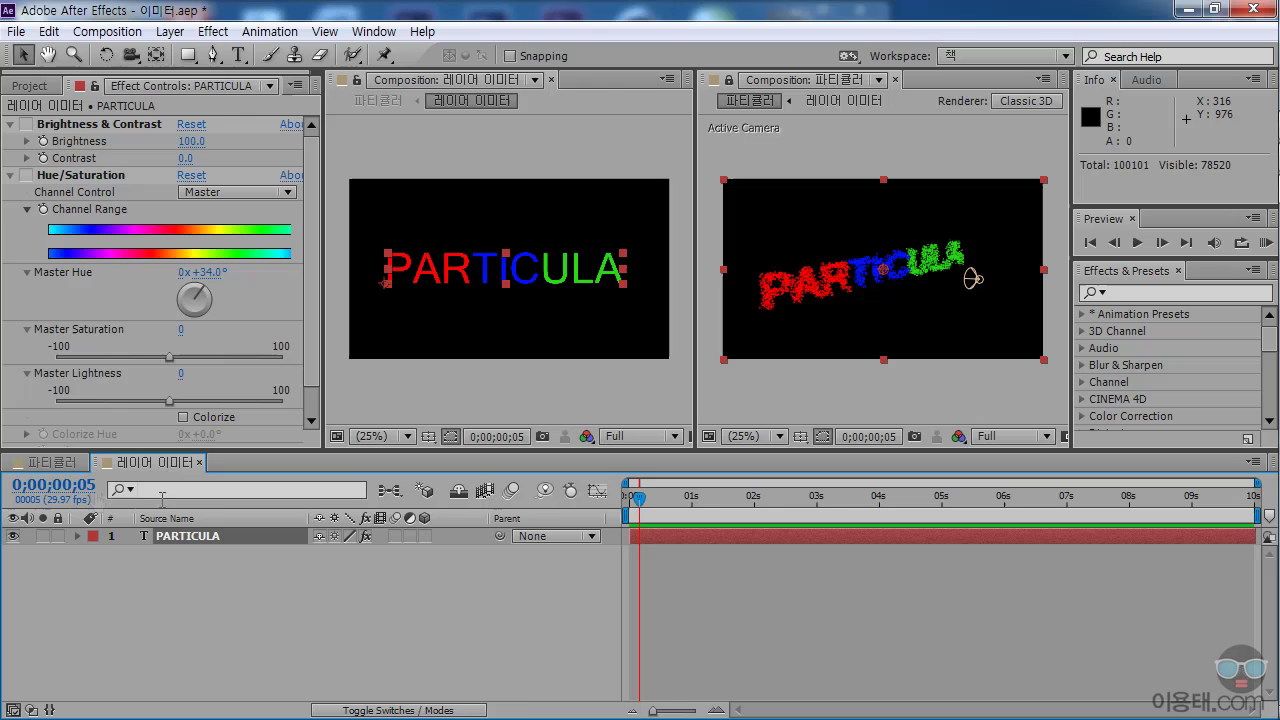
- Return to the 파티큘러 composition, select the 파티큘러 layer and widen its effect settings to show Particular's Emitter group
left_click(52, 462)
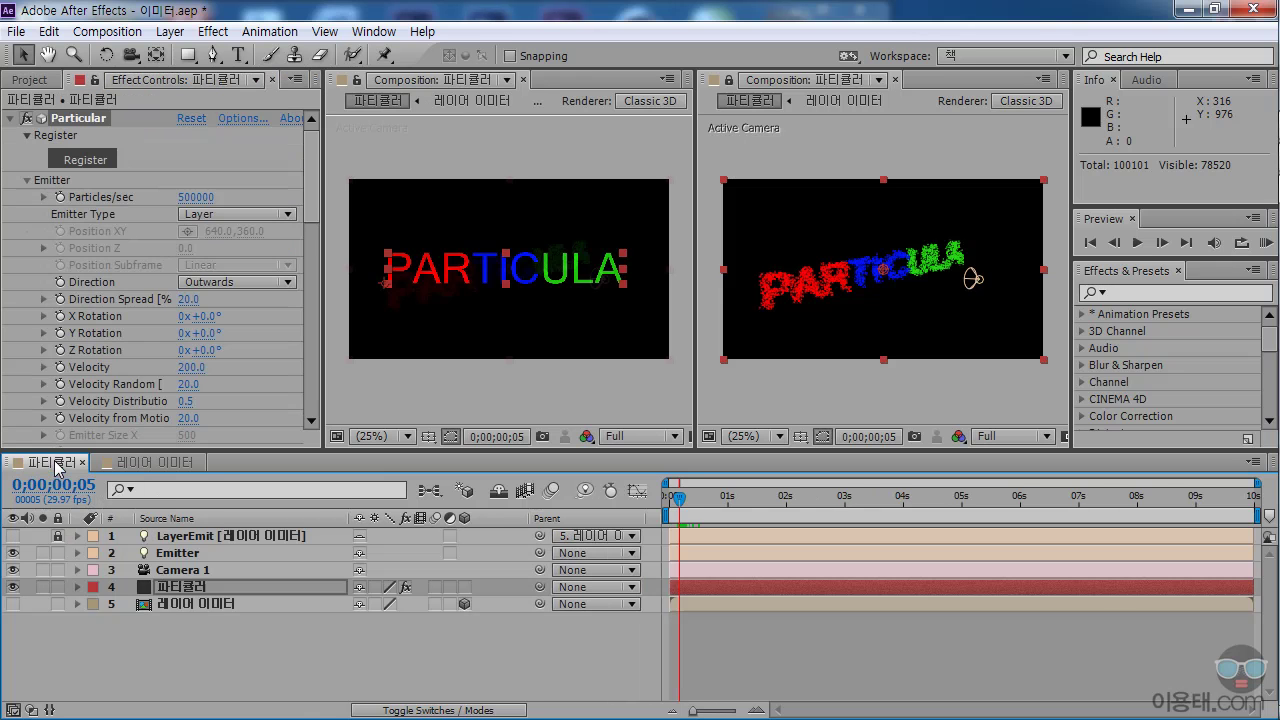
left_click(198, 587)
left_click_drag(313, 200, 358, 278)
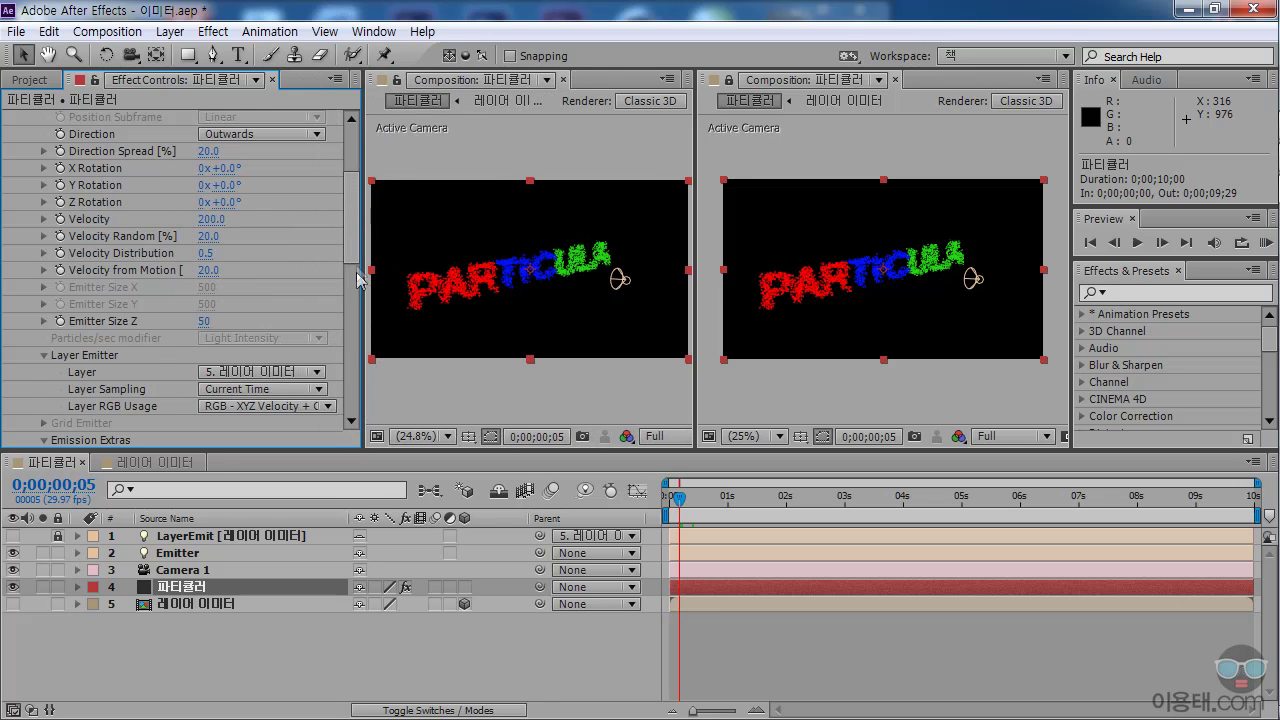
scroll(352, 250, "up", 1)
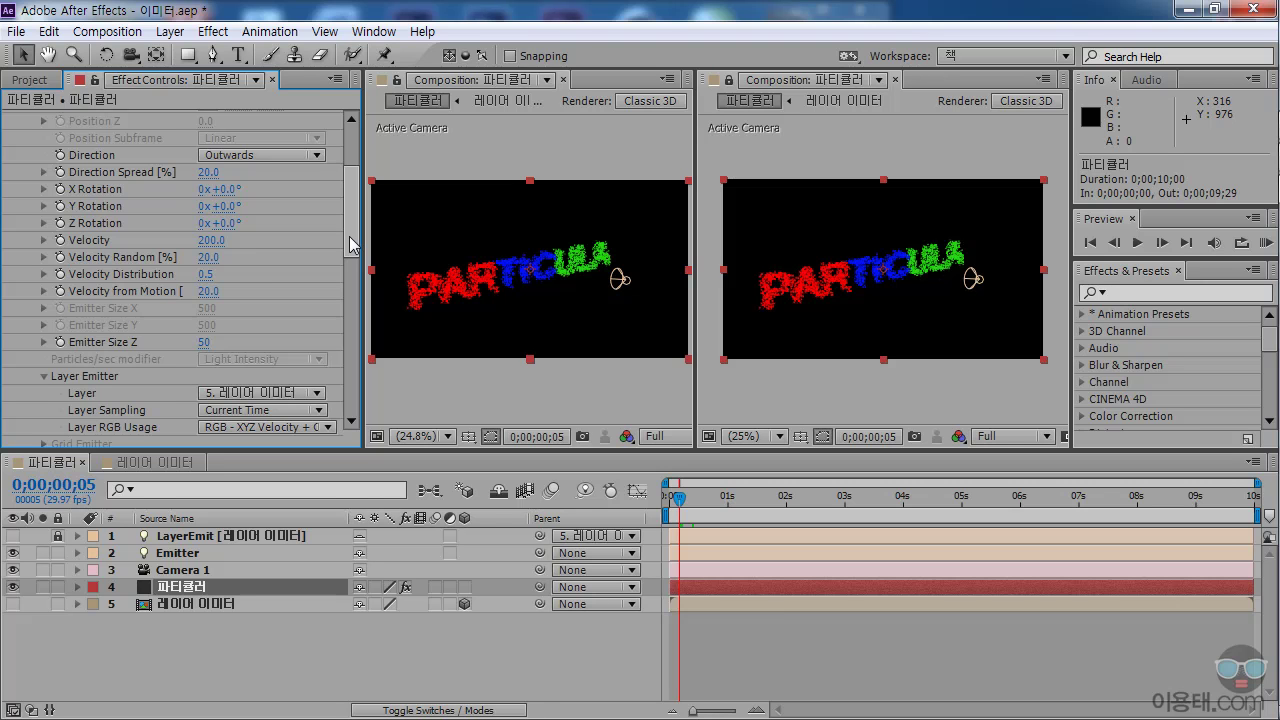
scroll(352, 245, "up", 6)
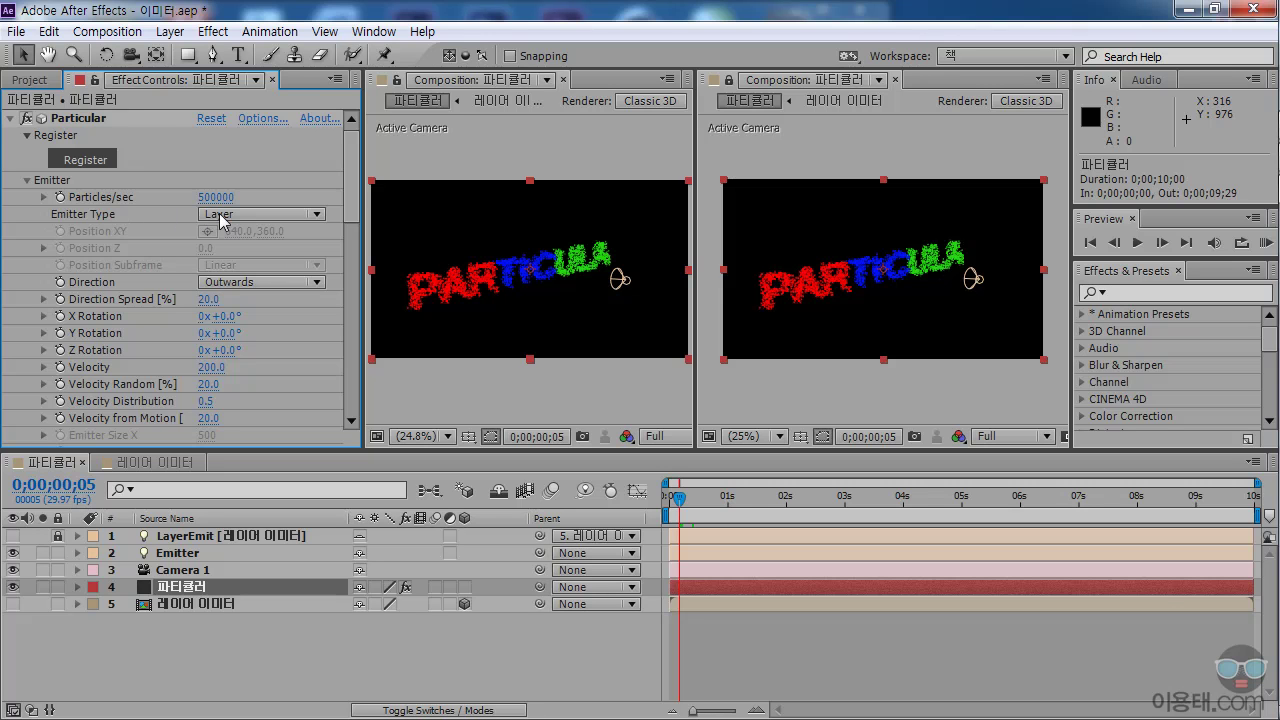
- Try Layer Grid as the Emitter Type with the 파티큘러 layer's existing Particular settings
left_click(221, 215)
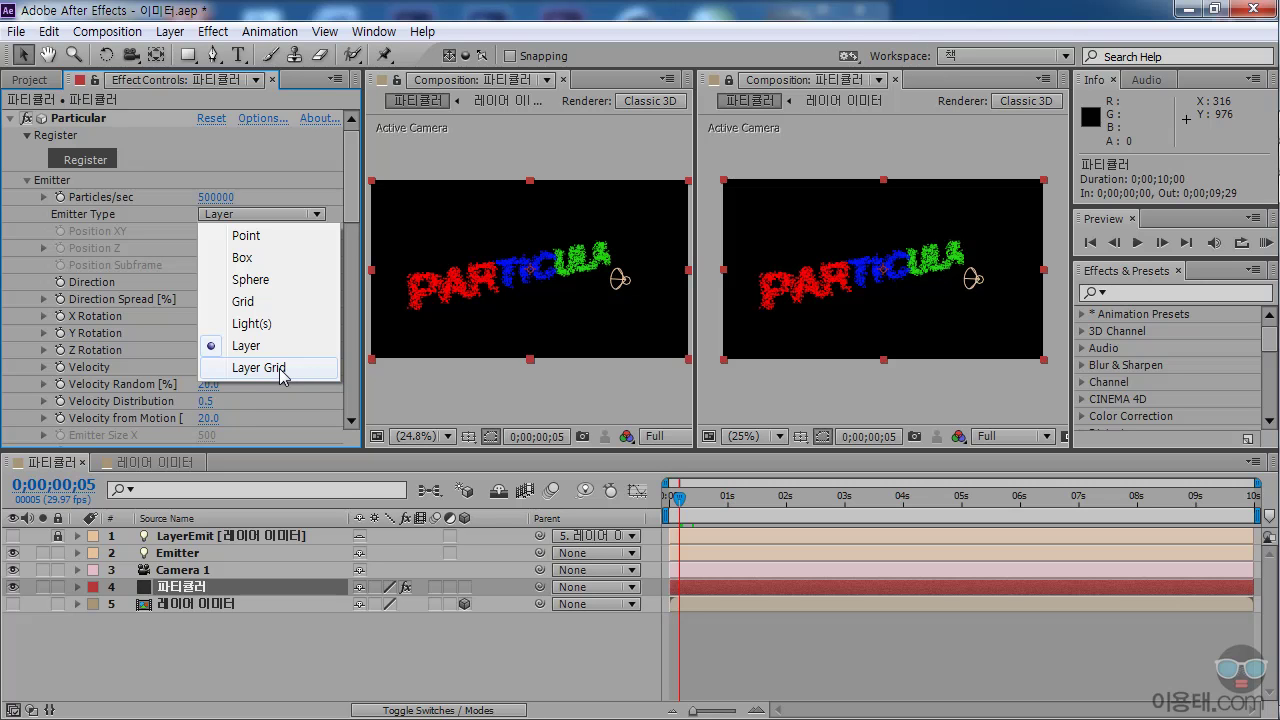
left_click(280, 370)
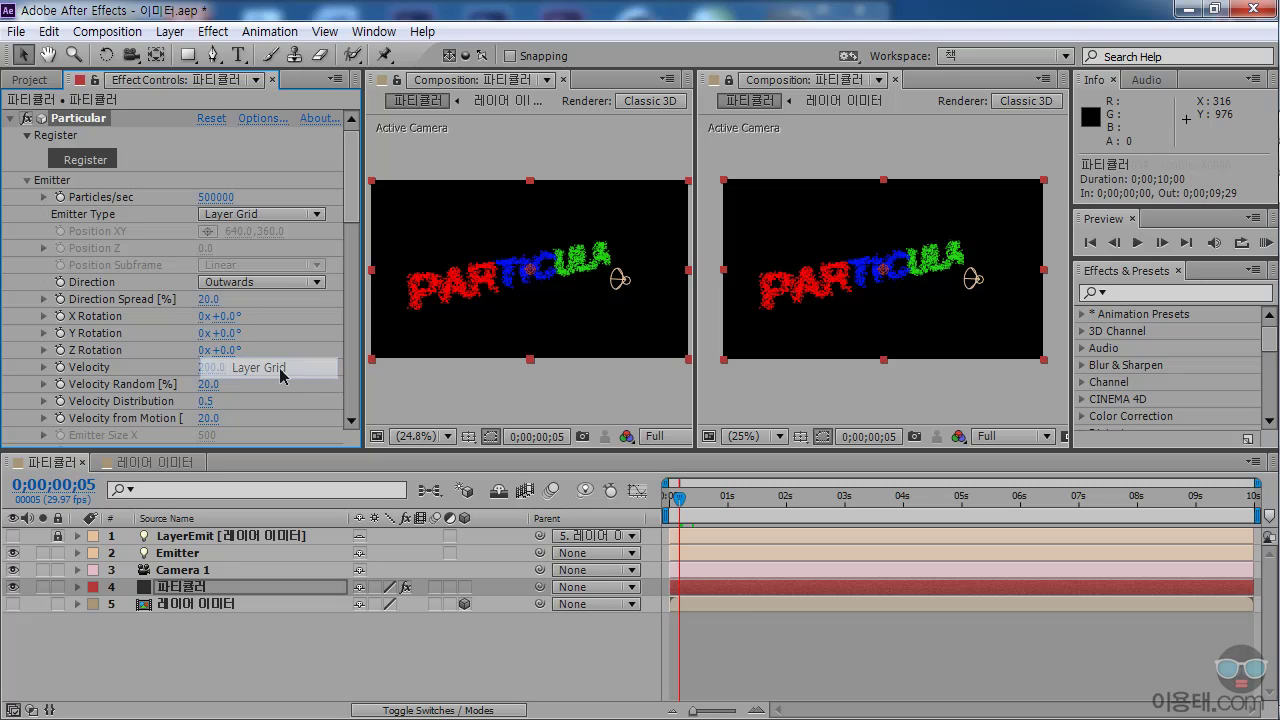
left_click(456, 651)
left_click(191, 588)
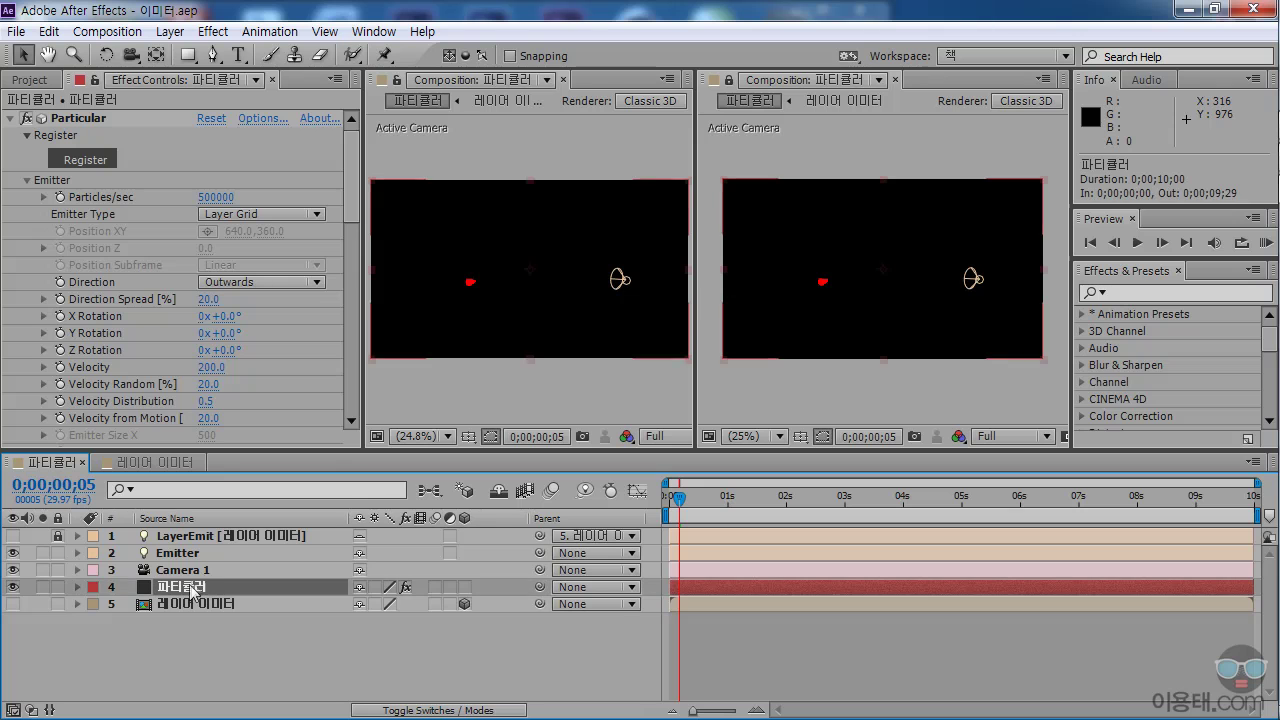
- Reset Particular, set its Emitter Type to Layer Grid and choose 5. 레이어 이미터 as the emitting layer
left_click_drag(343, 452, 343, 506)
left_click_drag(366, 350, 393, 357)
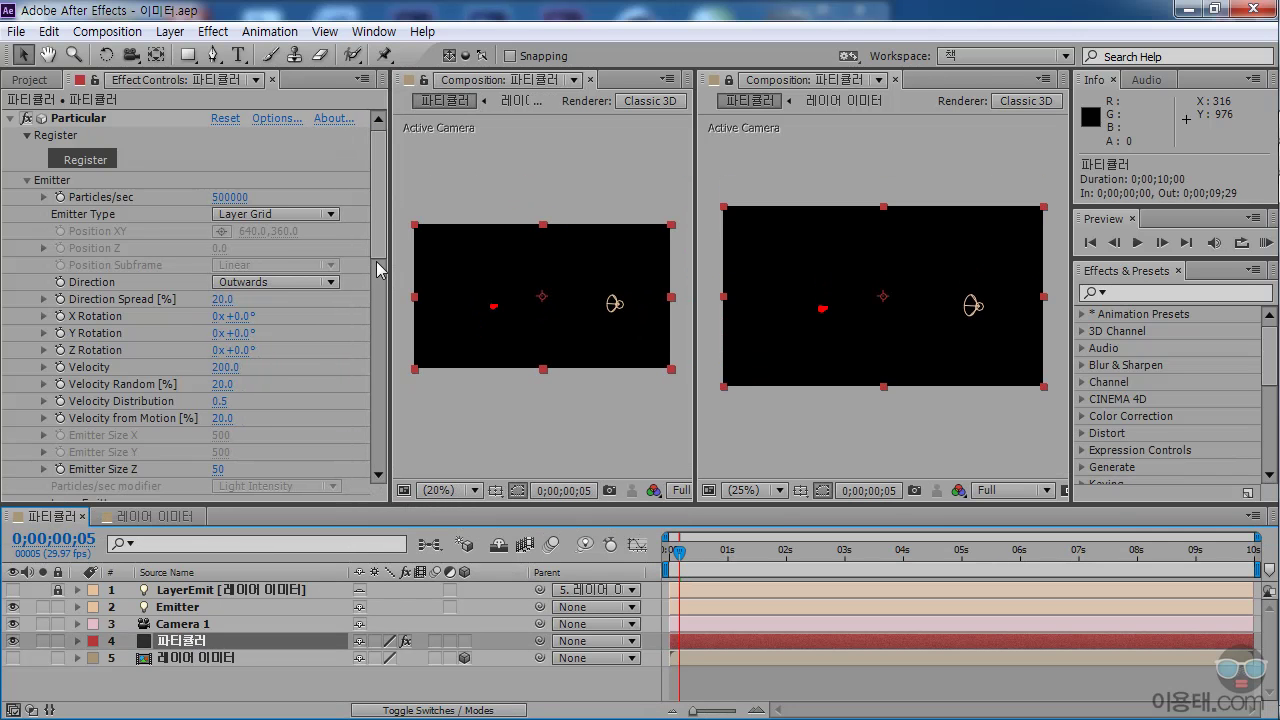
left_click(226, 119)
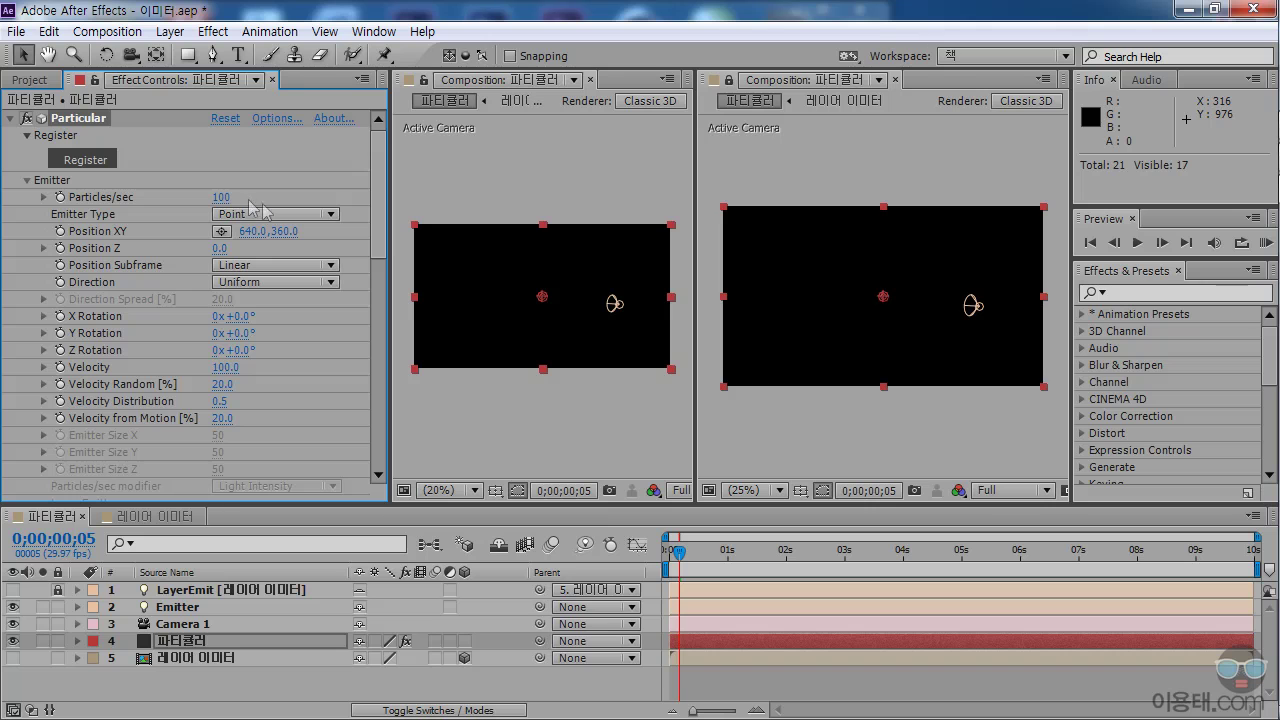
left_click(289, 217)
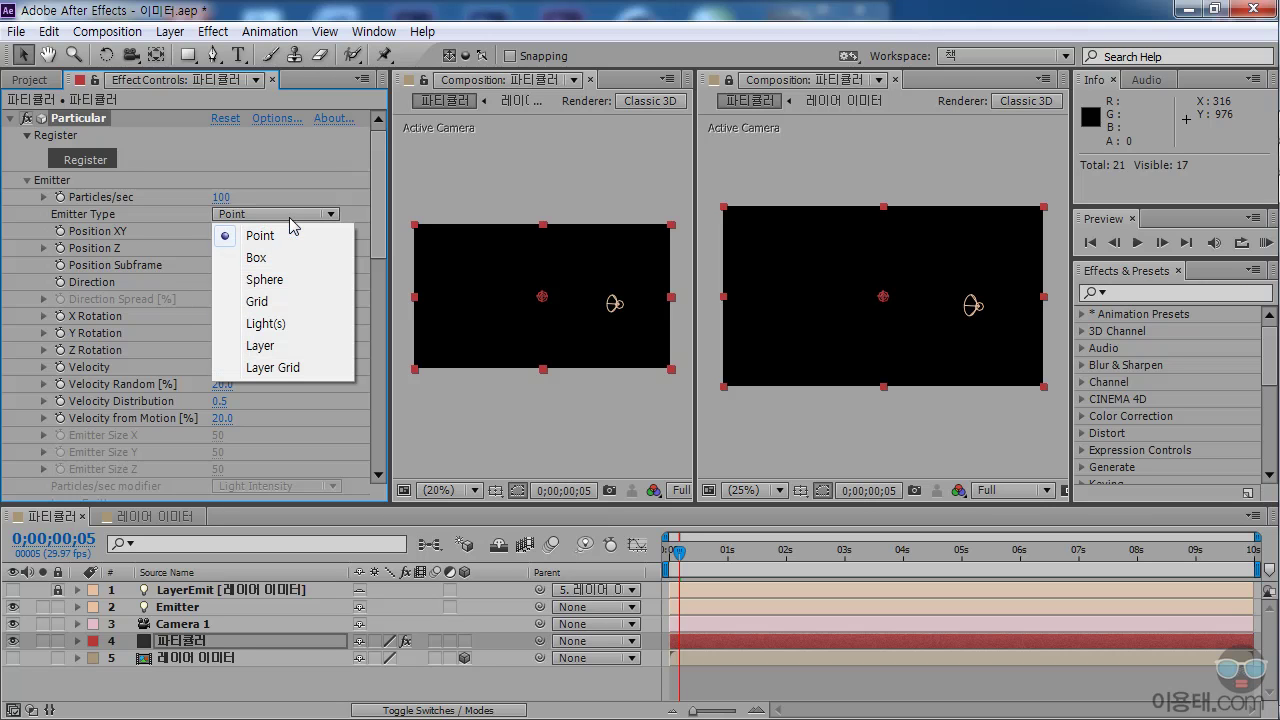
left_click(303, 368)
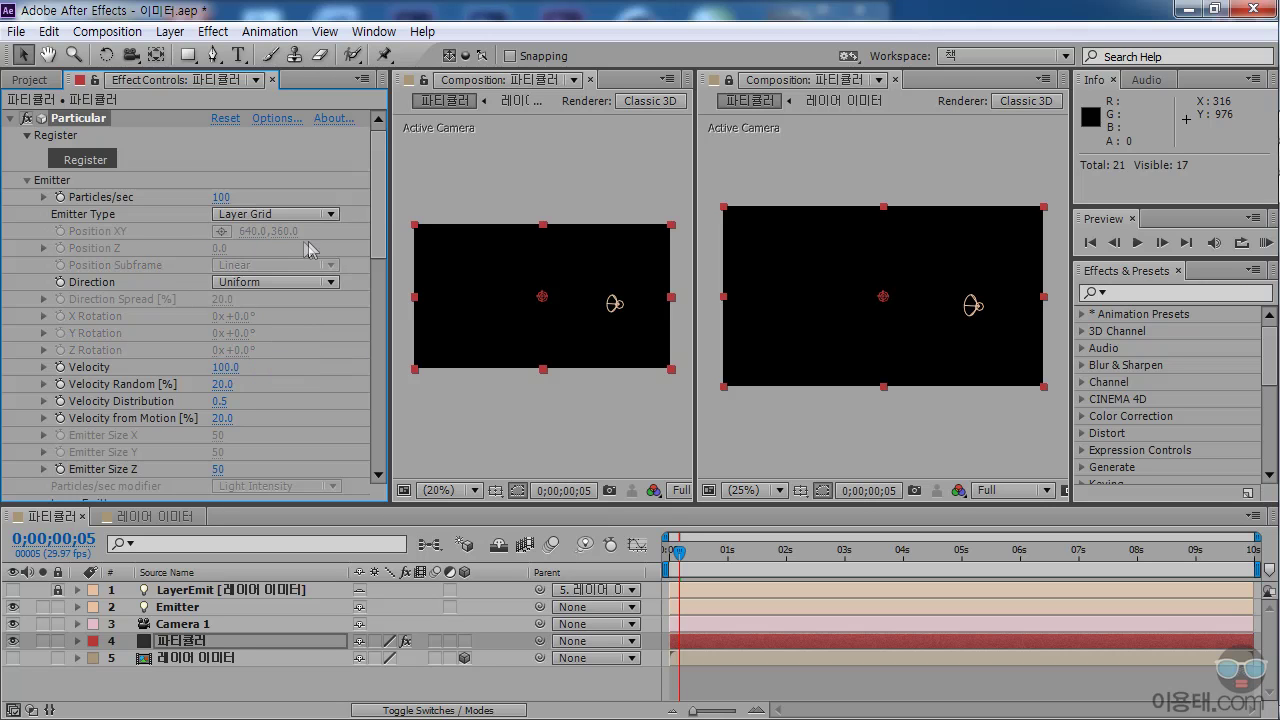
scroll(200, 383, "down", 4)
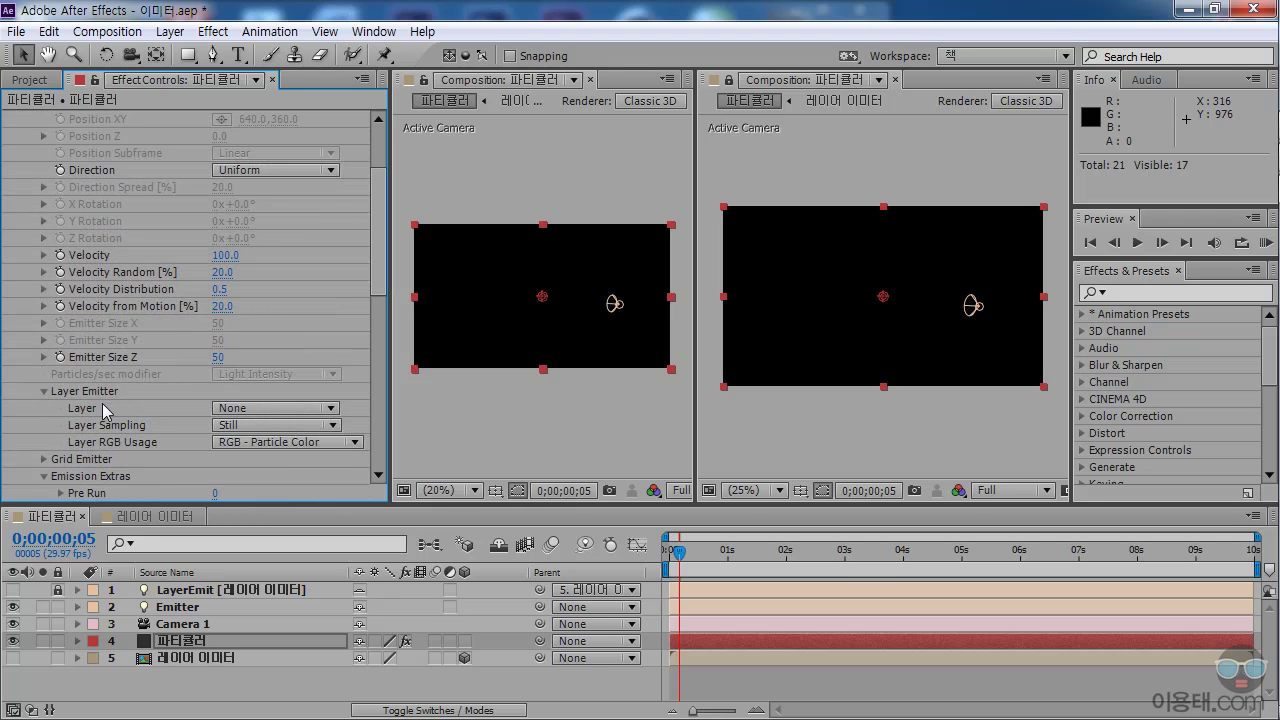
left_click(250, 410)
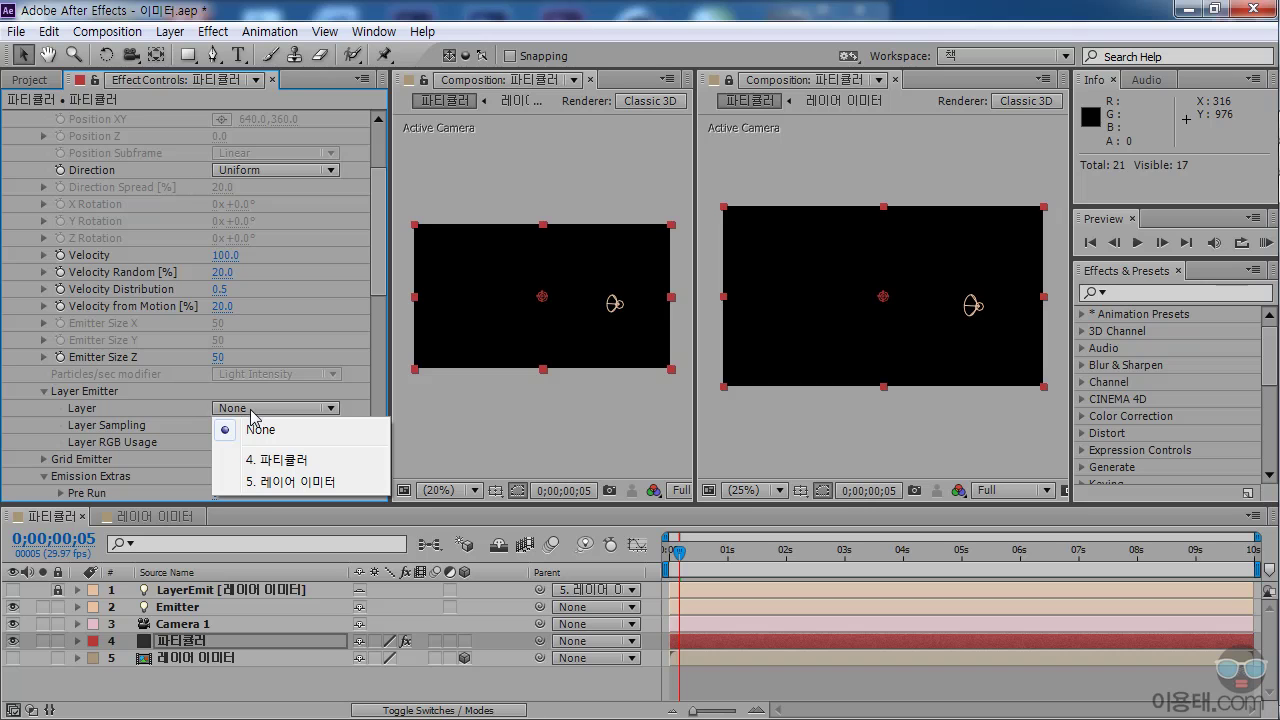
left_click(291, 483)
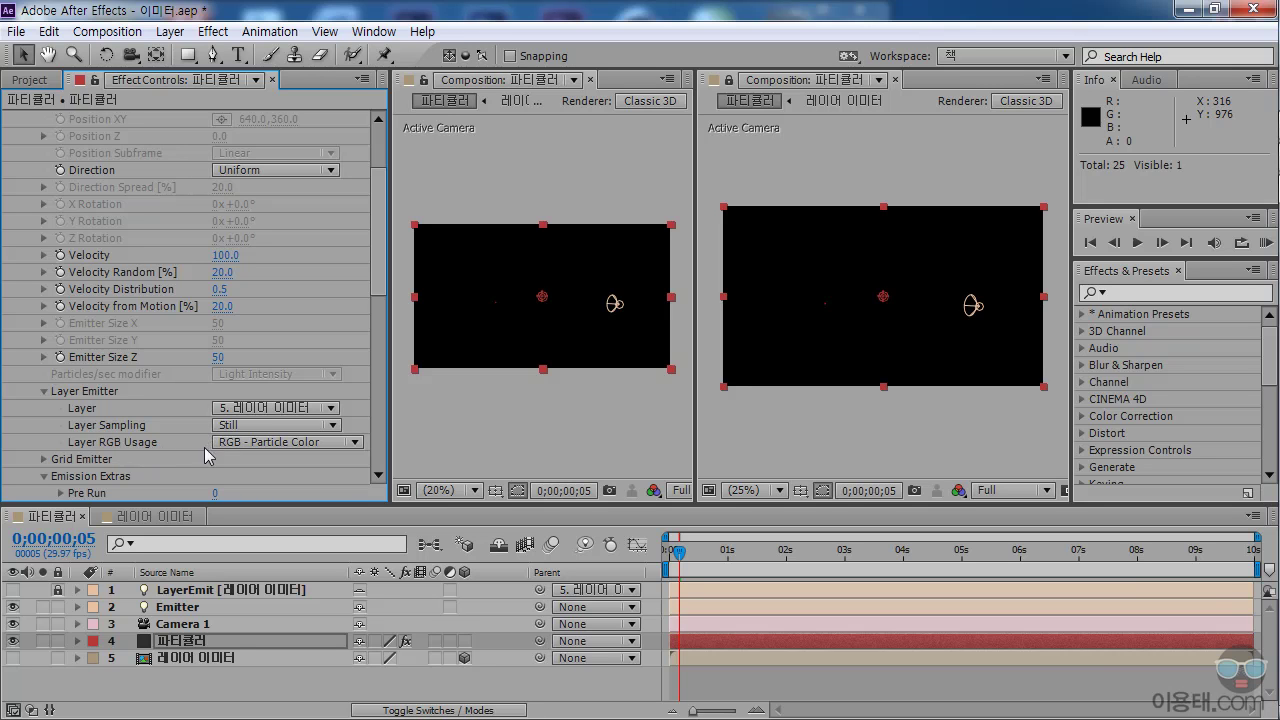
- Set the Grid Emitter to 100 particles in X, 100 in Y and 5 in Z
scroll(375, 297, "down", 3)
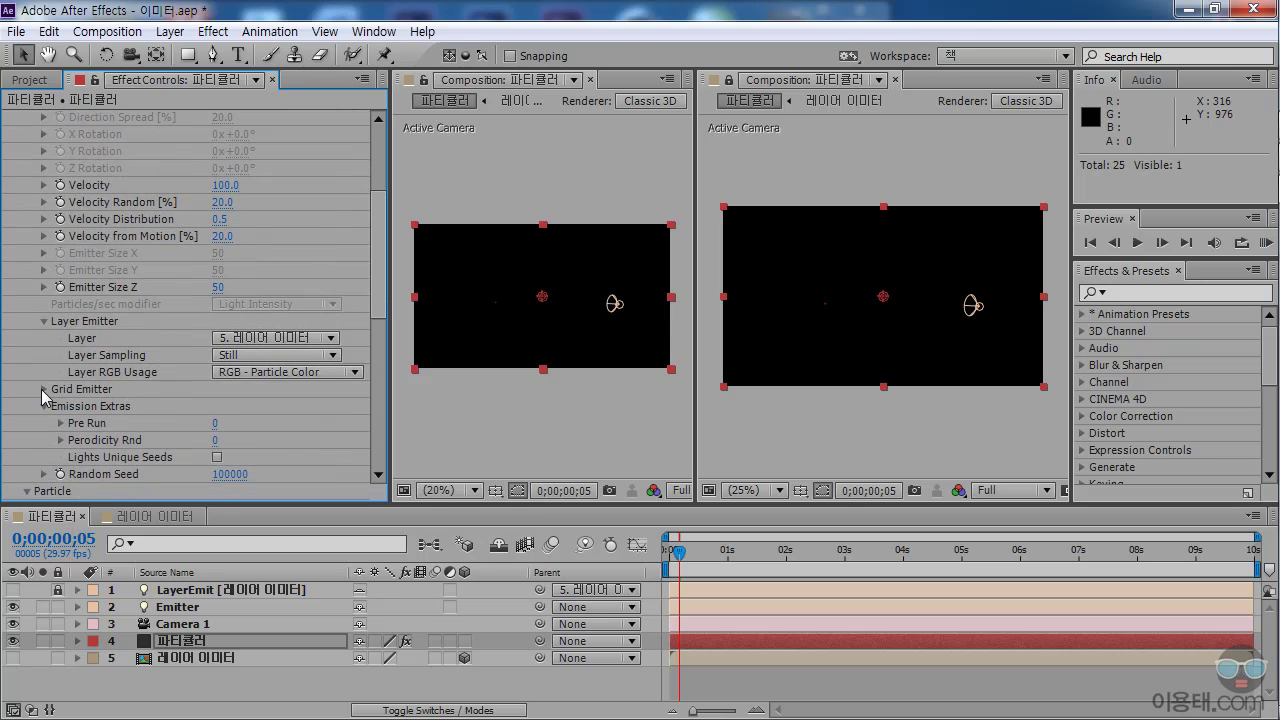
left_click(43, 389)
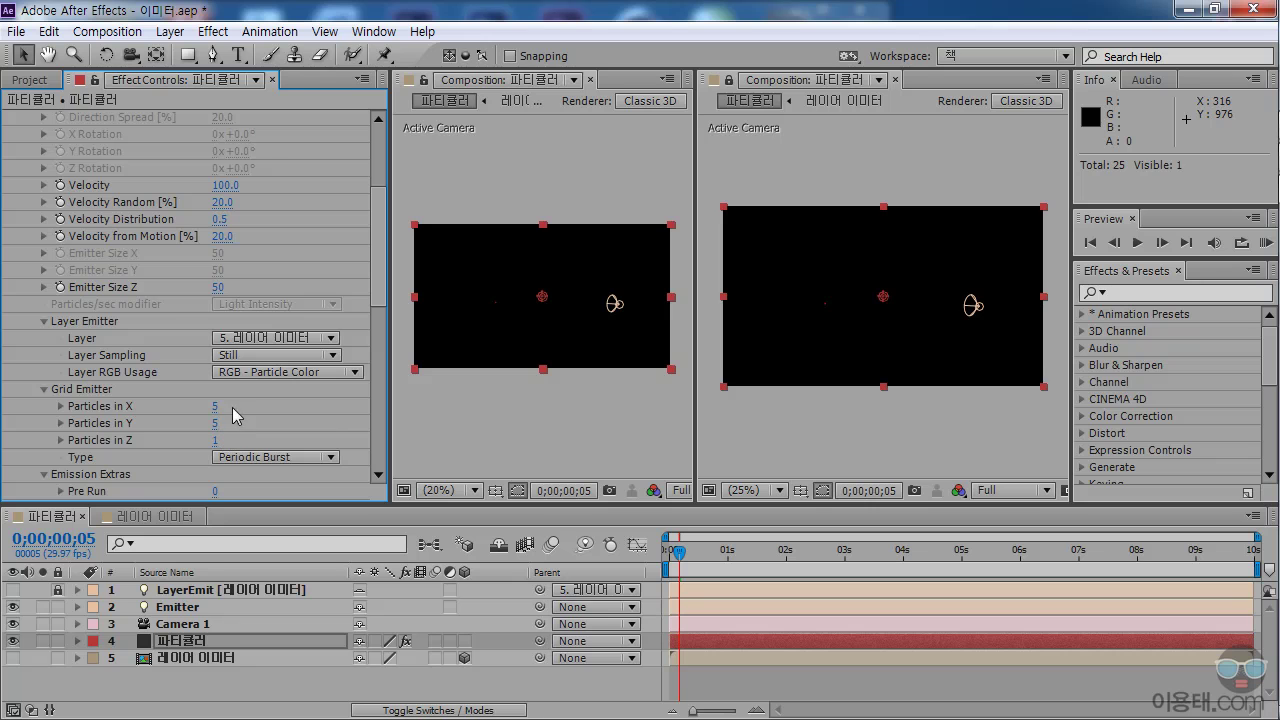
left_click(215, 406)
type("100")
key("Return")
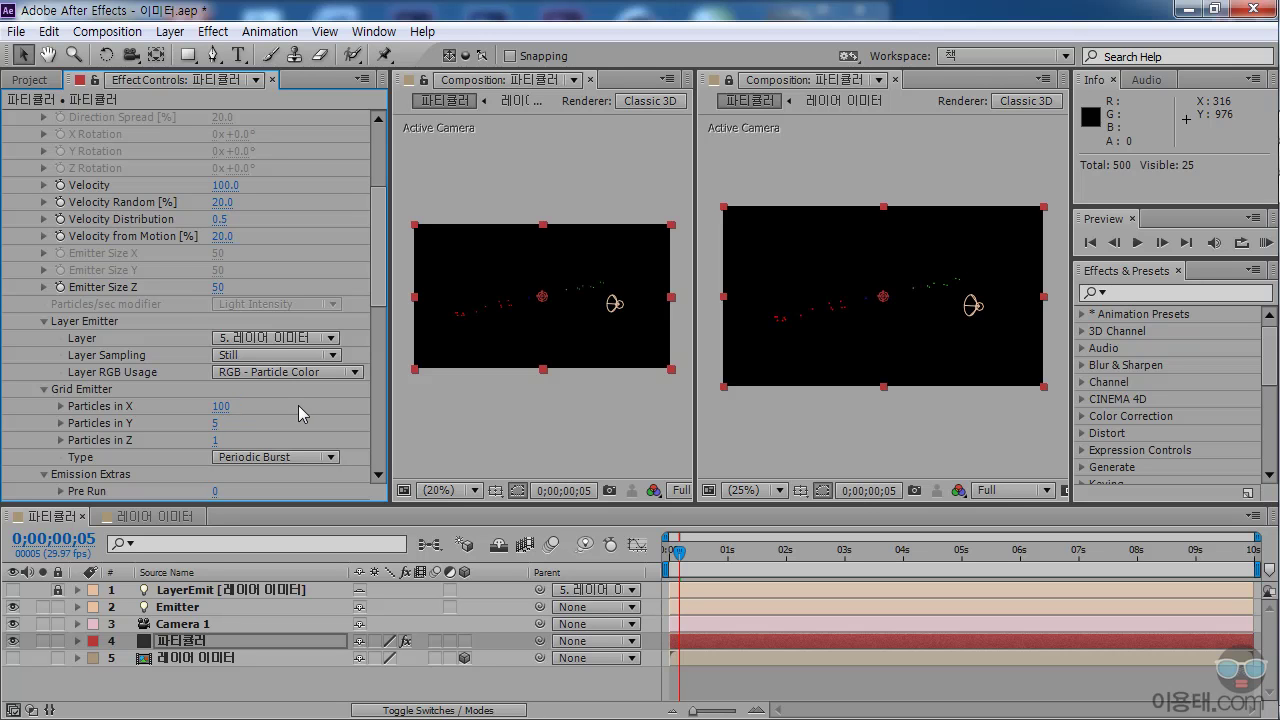
left_click(216, 423)
key("Return")
left_click(222, 443)
type("5")
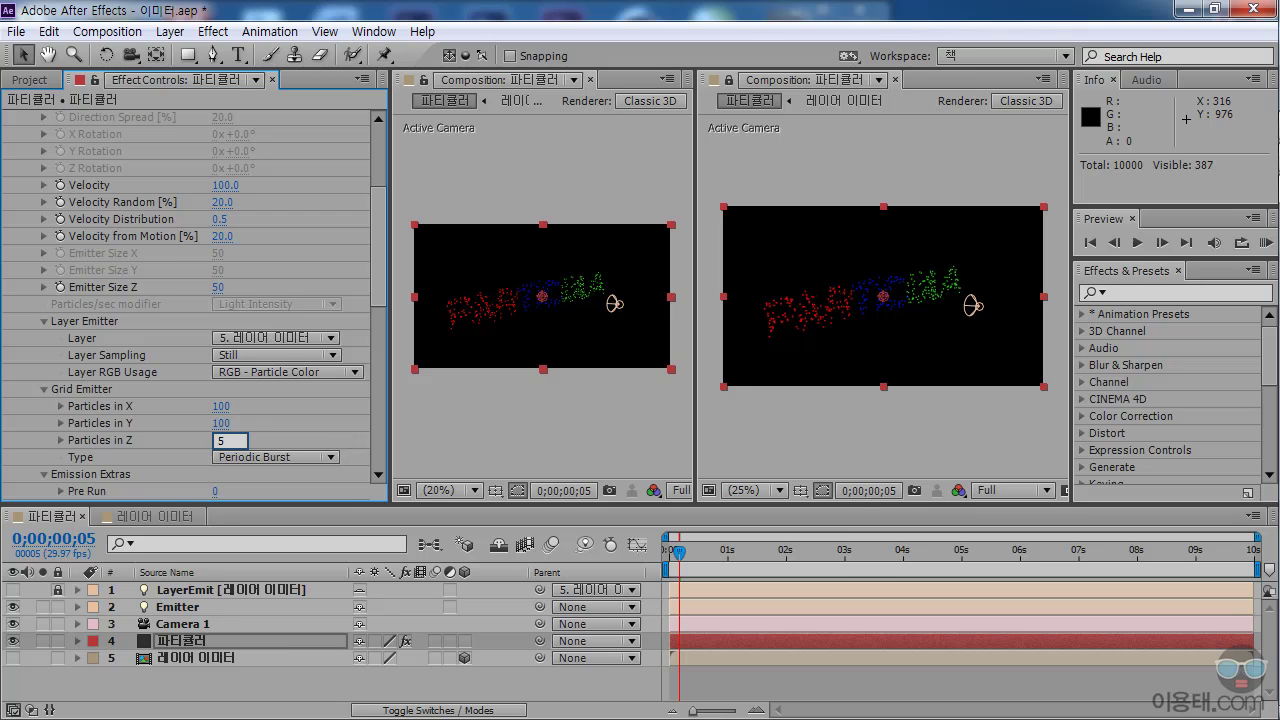
key("Return")
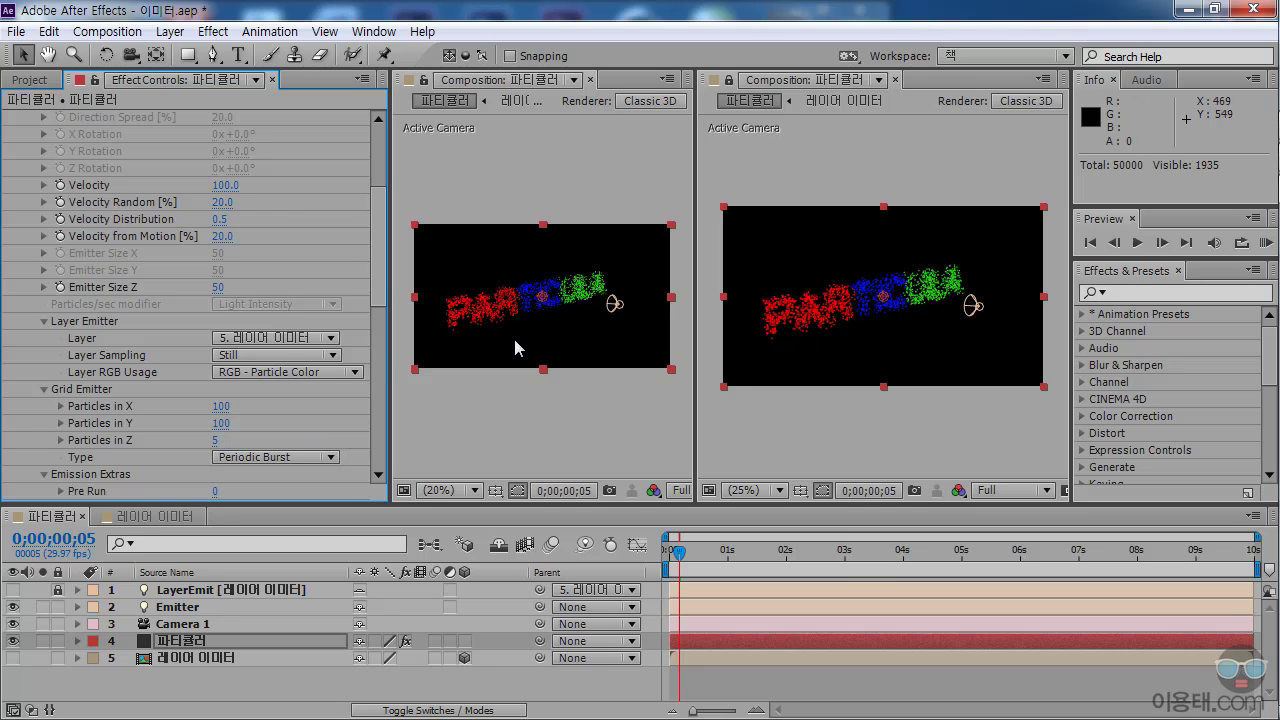
- Orbit Camera 1 slightly around the particle text and close the locked second composition viewer
left_click(130, 54)
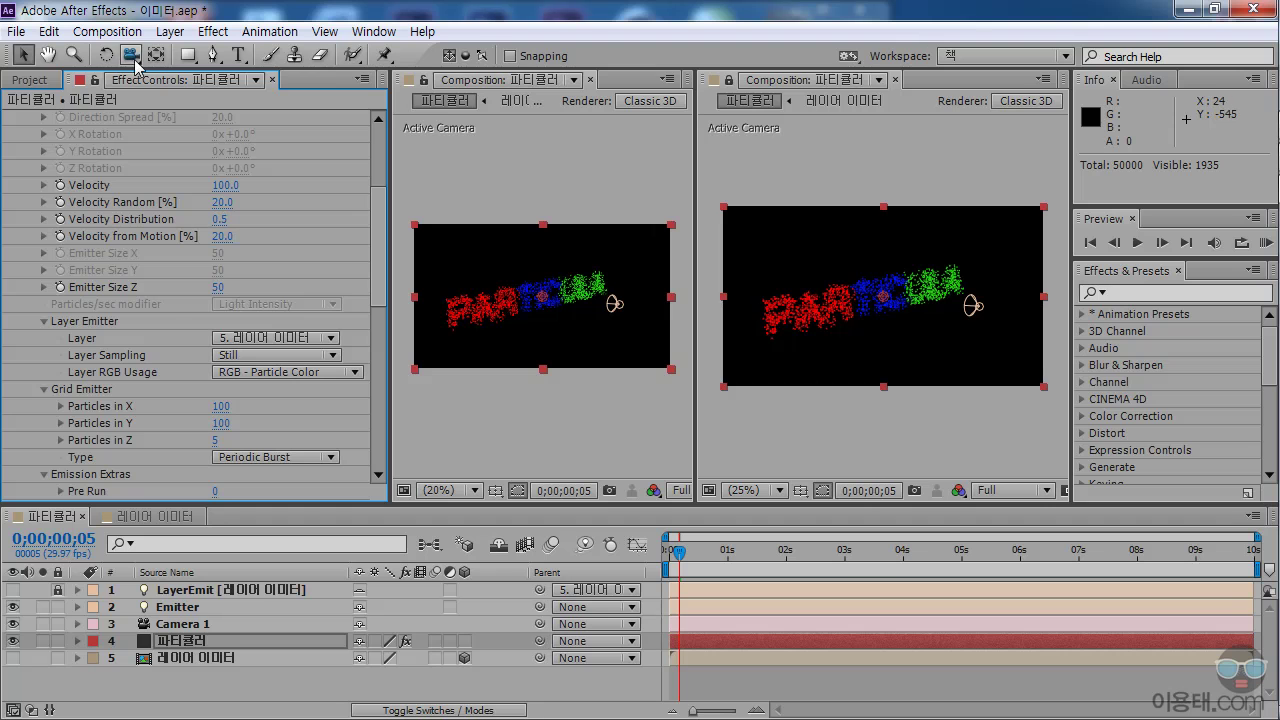
left_click_drag(837, 319, 855, 318)
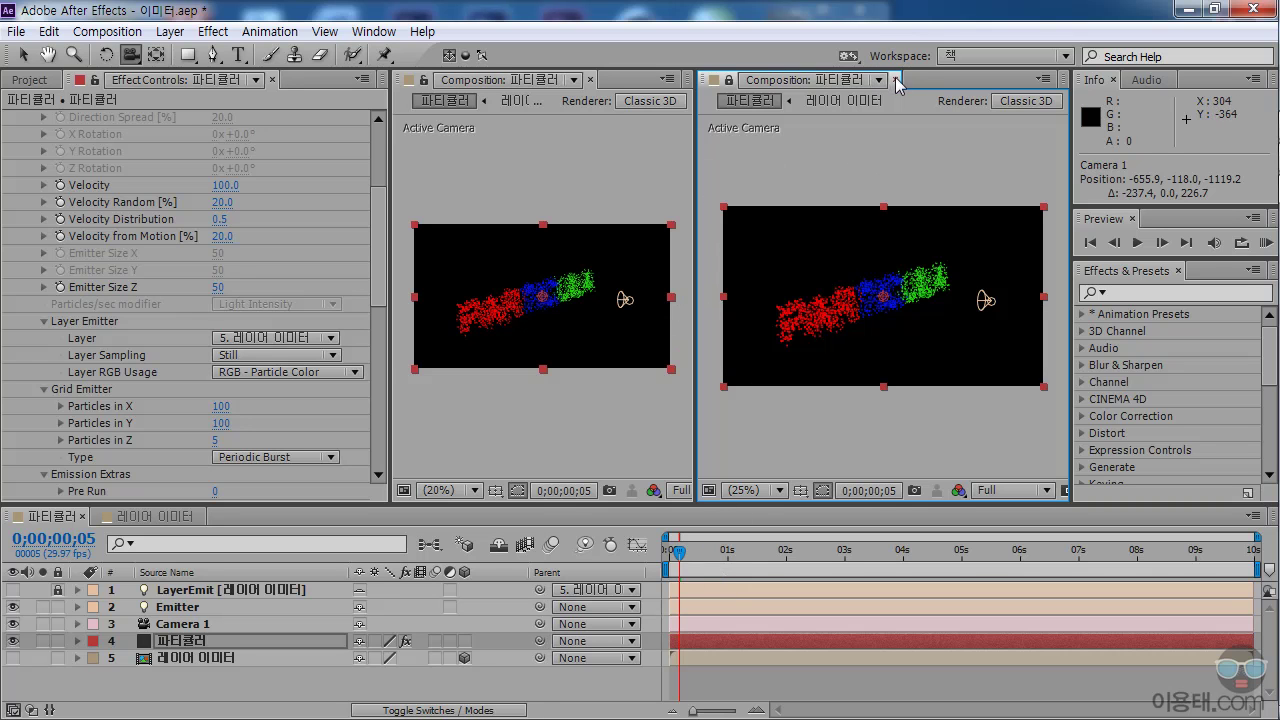
left_click(896, 80)
- Set Particular's Particles/sec to 5000 and preview the first frames, stopping at 0;00;00;01
left_click(680, 553)
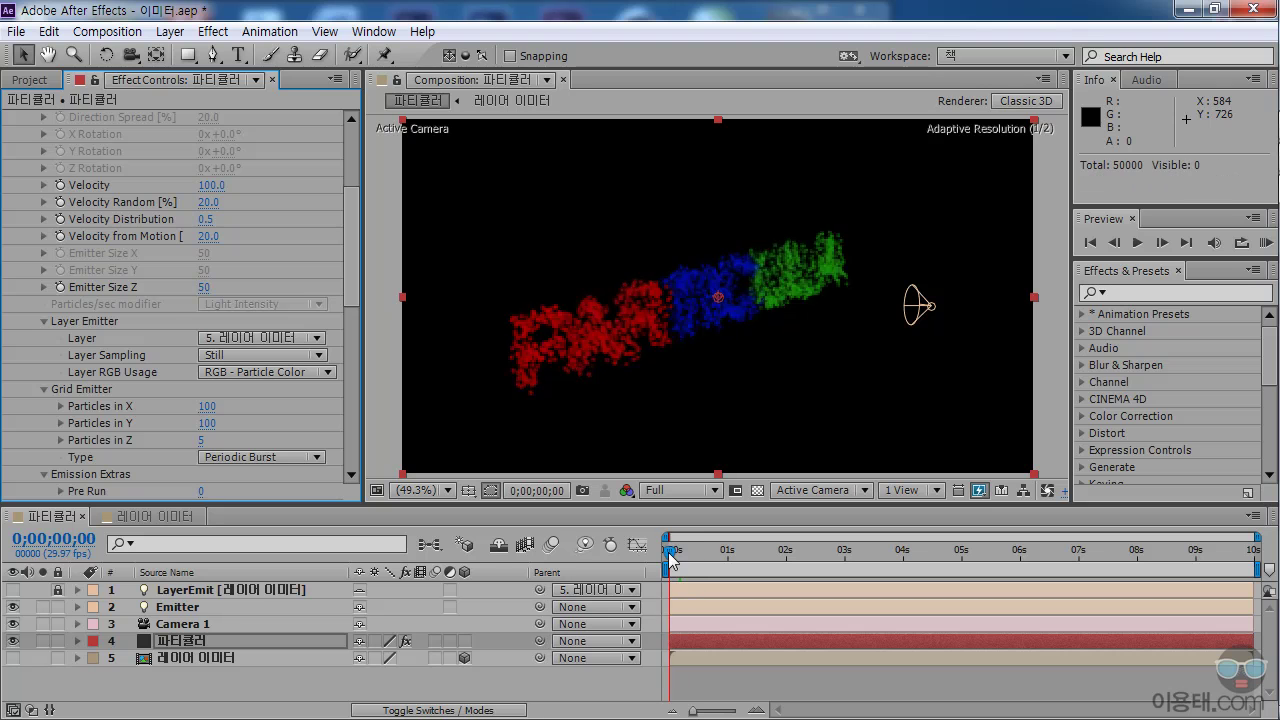
left_click_drag(680, 560, 673, 553)
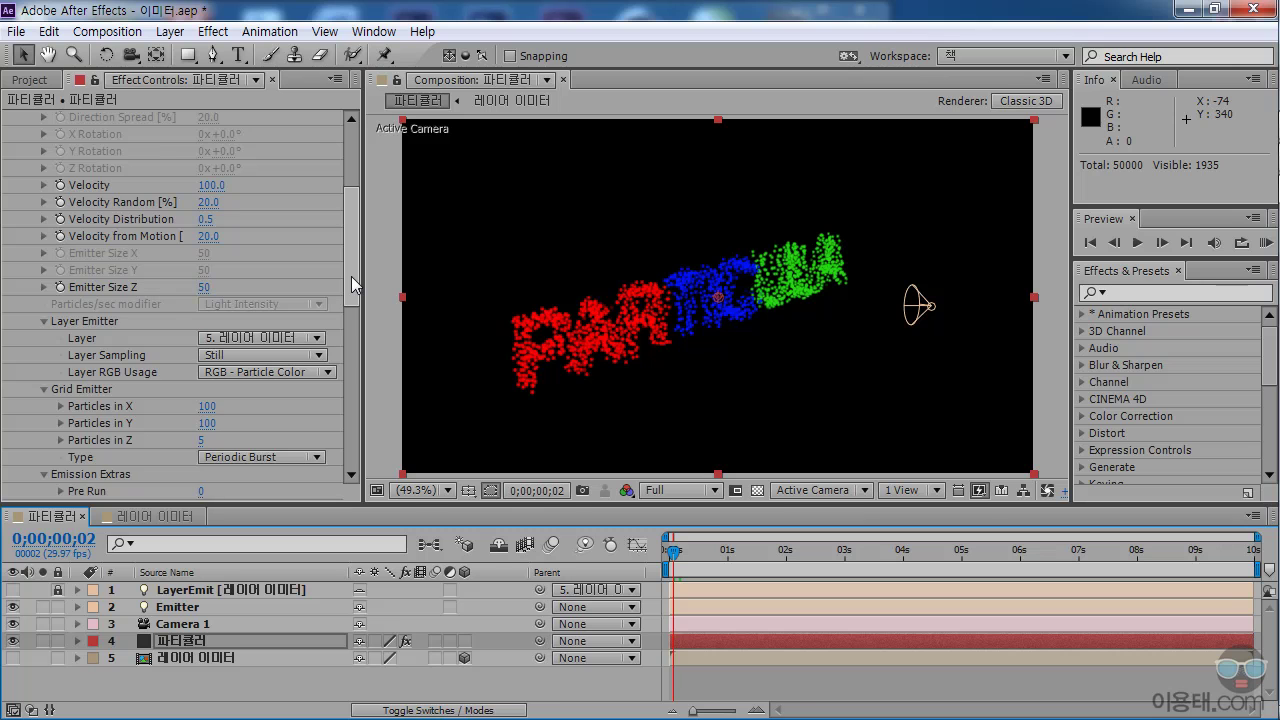
left_click_drag(351, 276, 351, 214)
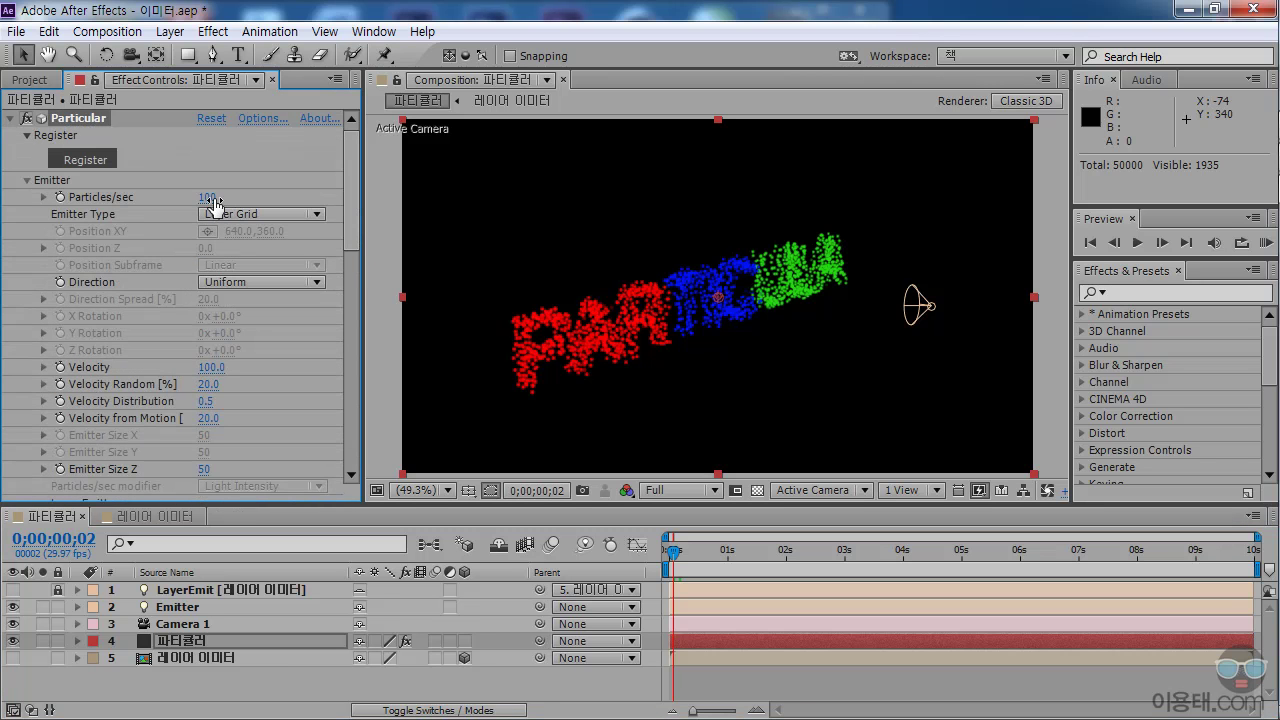
left_click(217, 200)
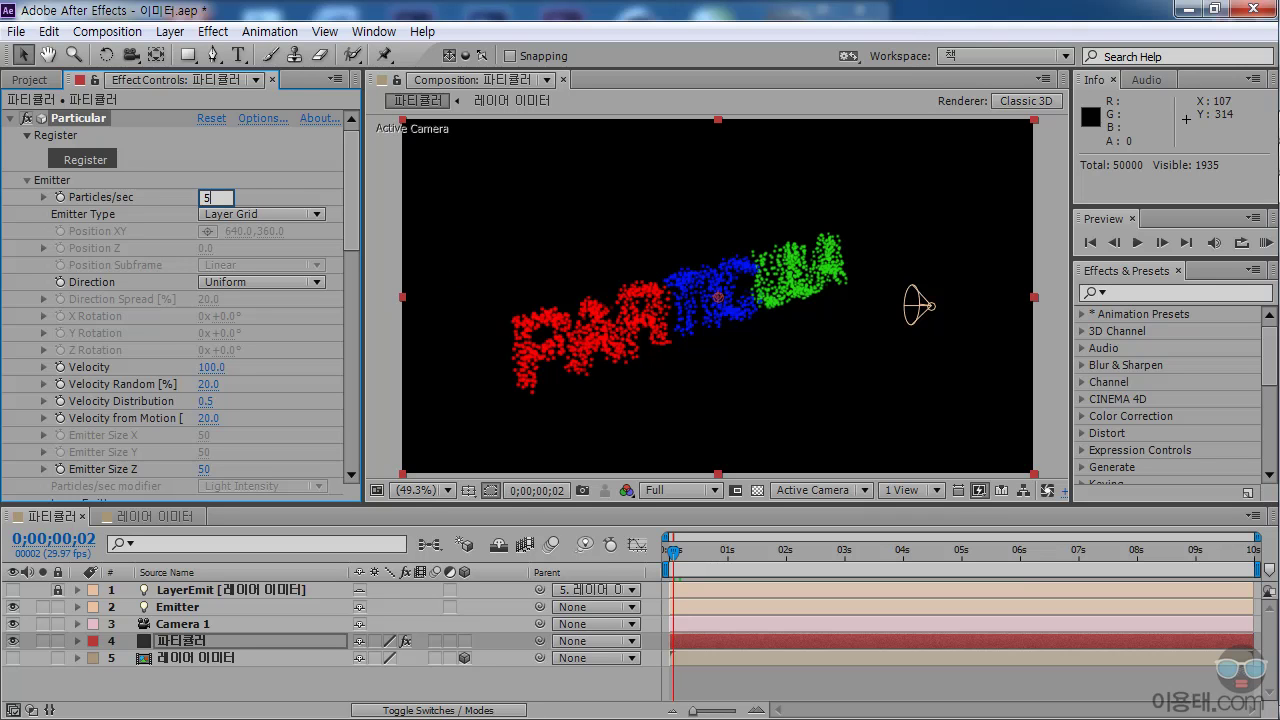
type("5000")
key("Return")
left_click_drag(673, 556, 671, 550)
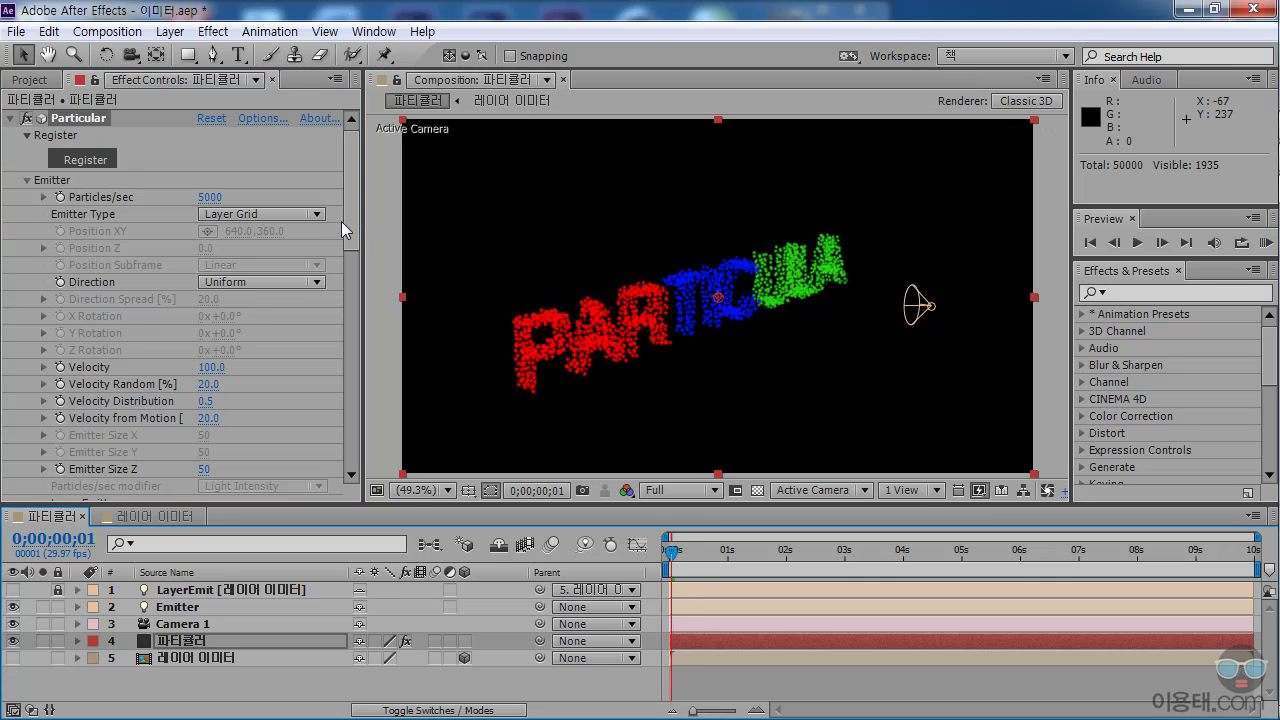
- Set the Particular emitter's Velocity to 0 so the particles hold their grid positions
left_click_drag(349, 218, 351, 244)
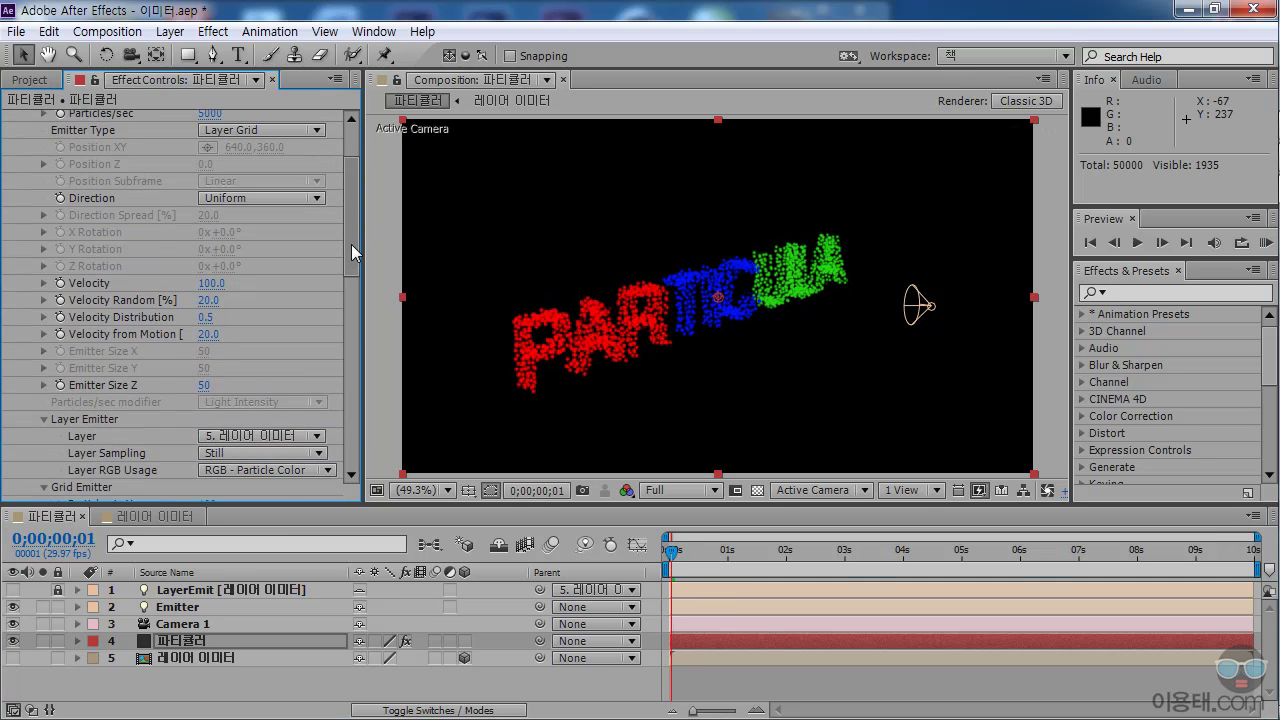
left_click(211, 283)
type("0")
key("Return")
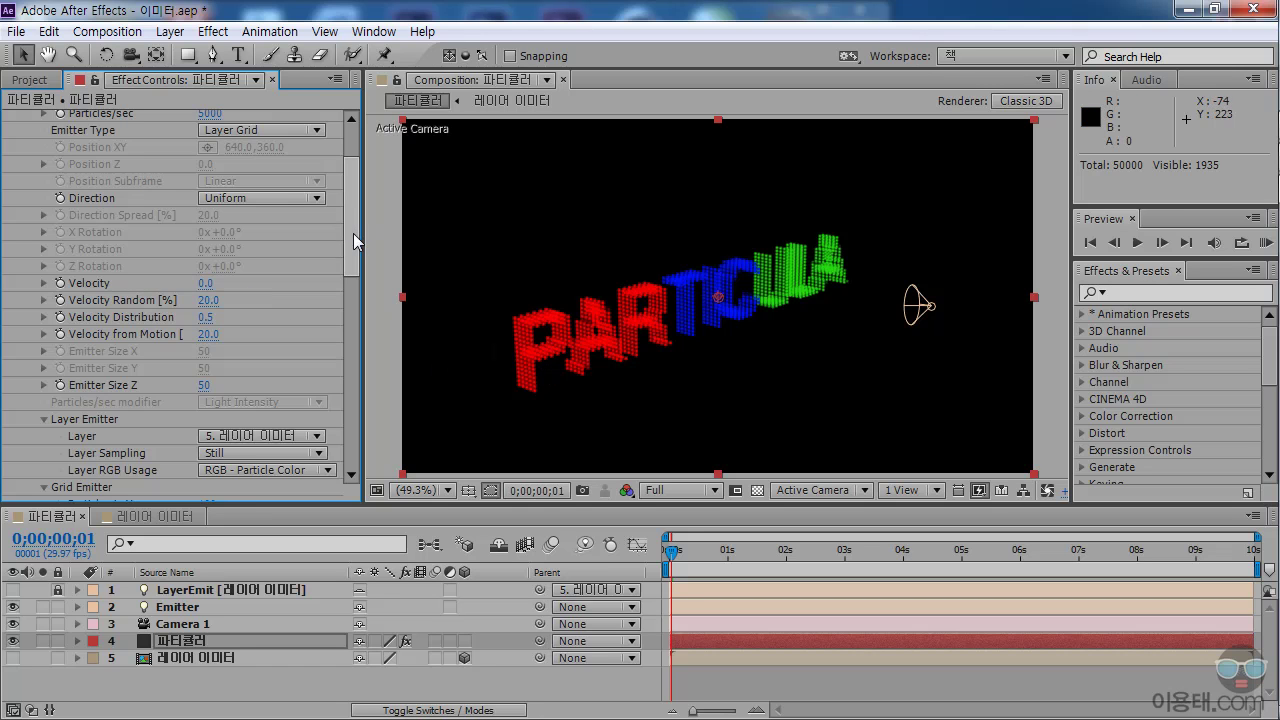
- Move the playhead to 0;00;00;05 and set the Grid Emitter's Particles in Z to 10
left_click_drag(353, 233, 339, 303)
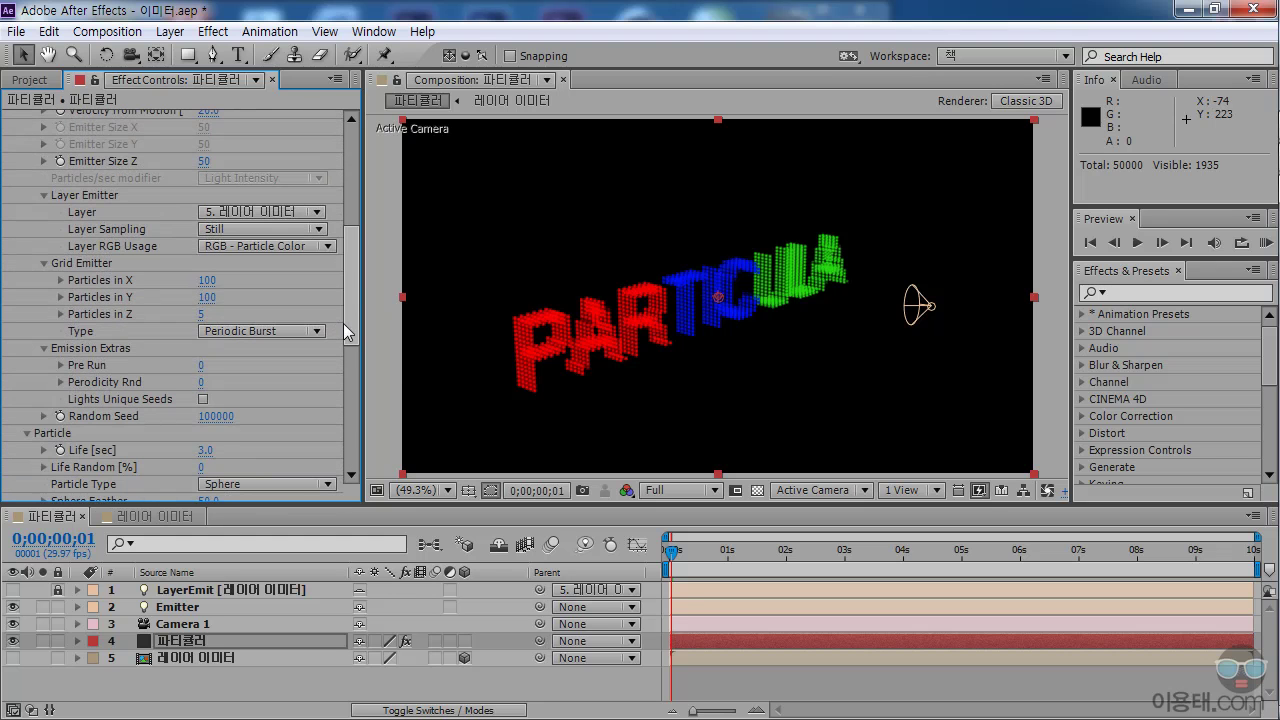
left_click(666, 553)
left_click_drag(666, 553, 679, 552)
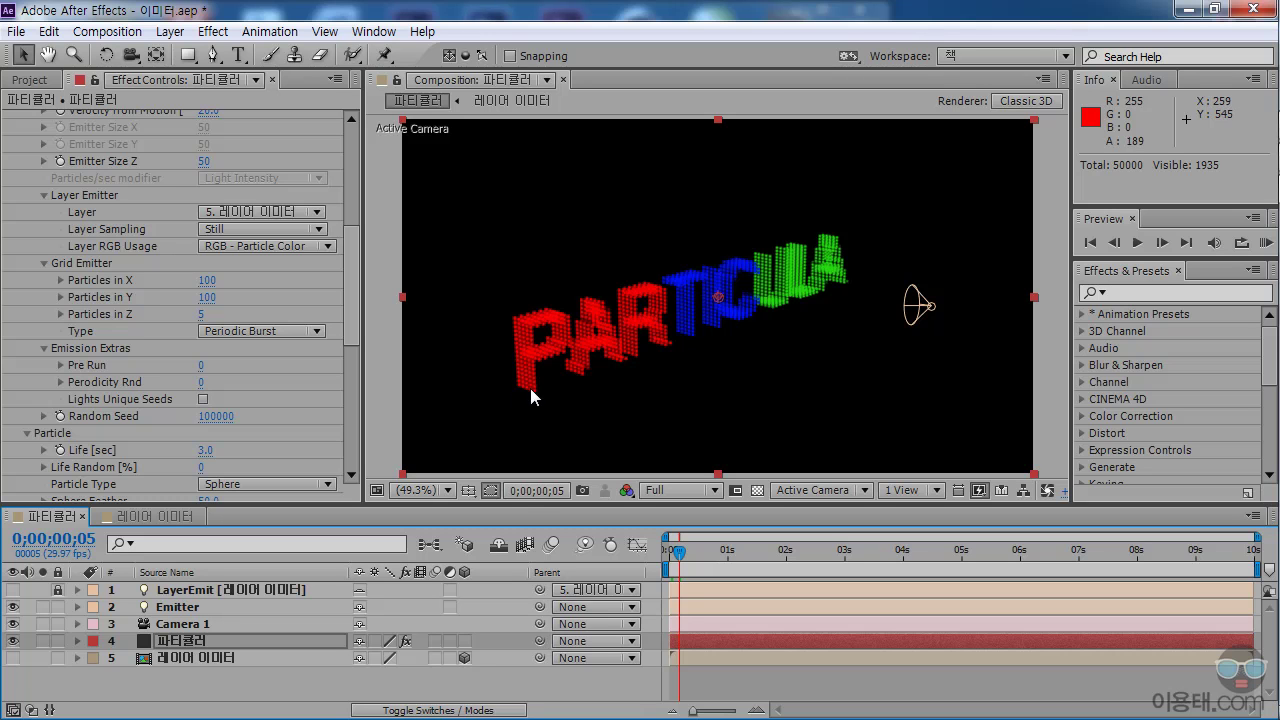
left_click(203, 314)
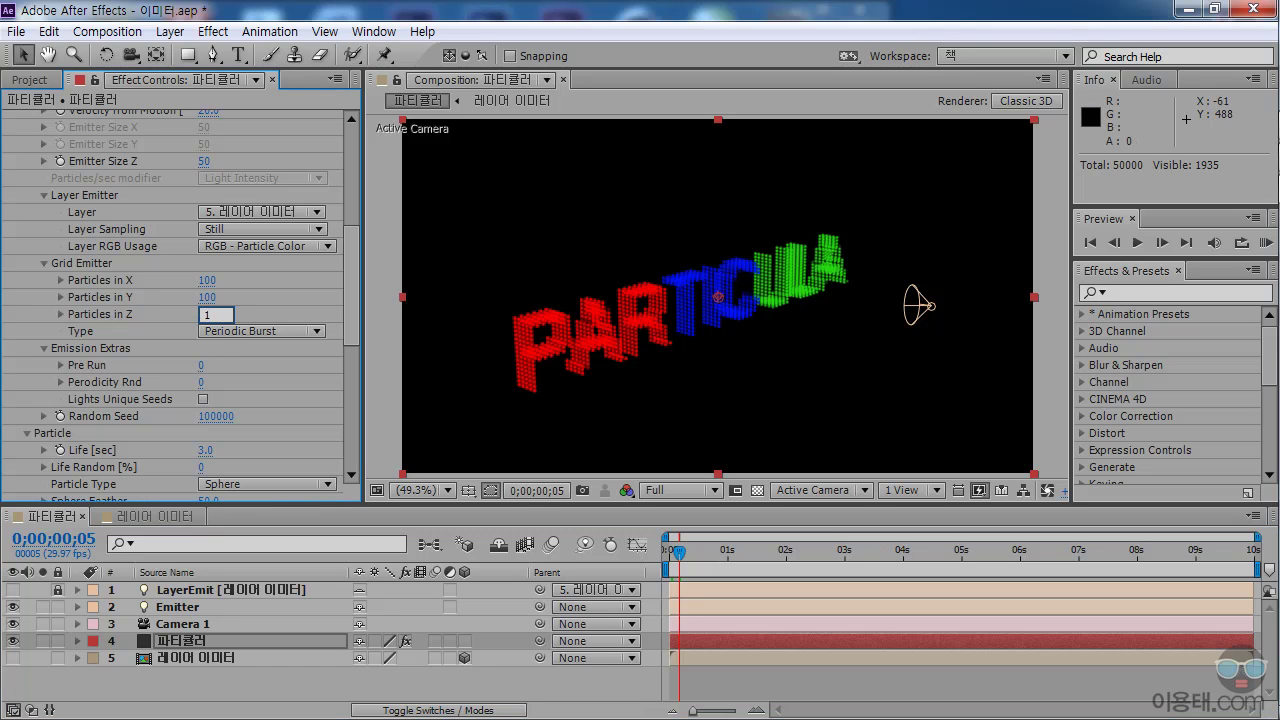
key("Return")
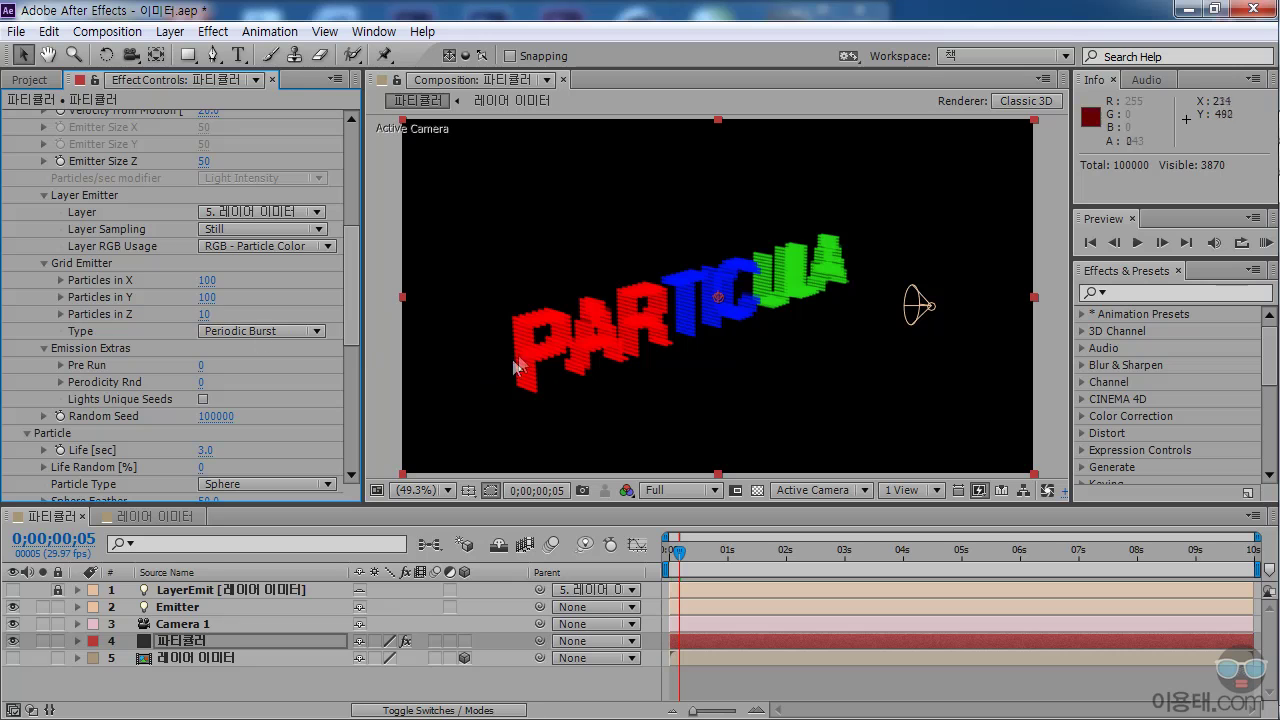
- Return the Grid Emitter's Particles in Z to 5
left_click(207, 314)
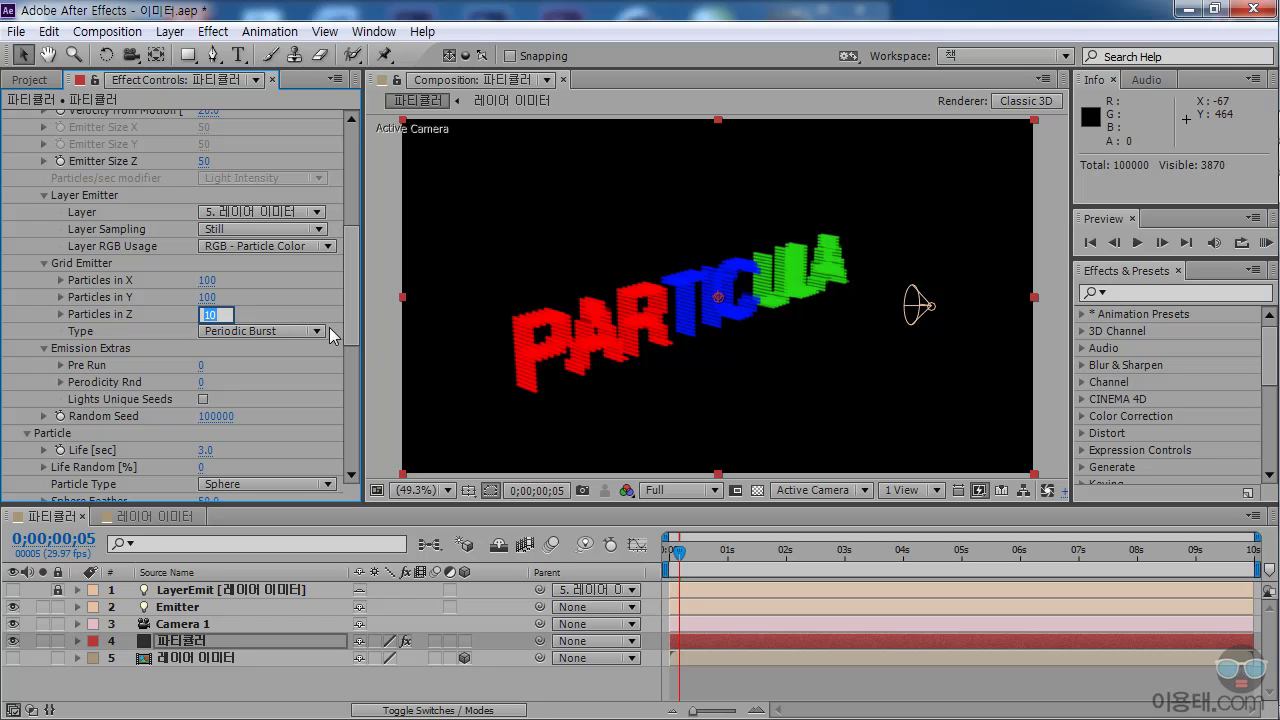
type("5")
key("Return")
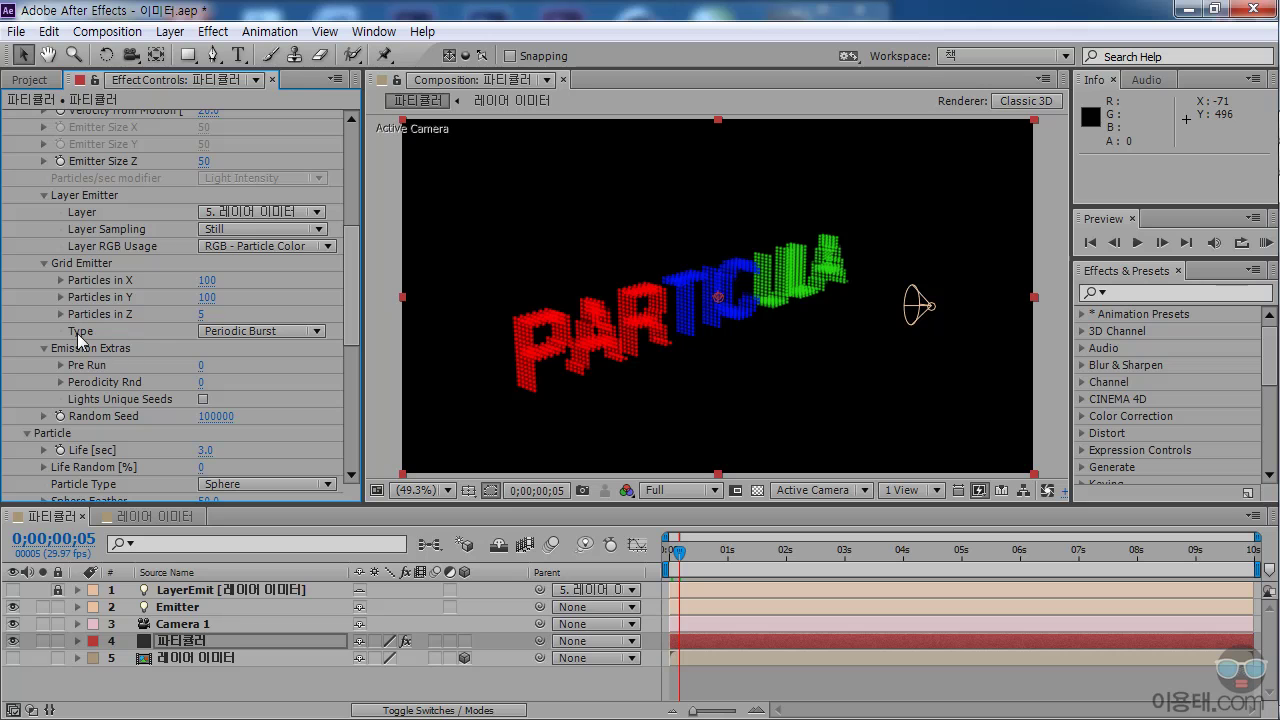
- Set Particular's Emitter Size Z to 100 to spread the grid layers in depth
left_click_drag(349, 323, 350, 305)
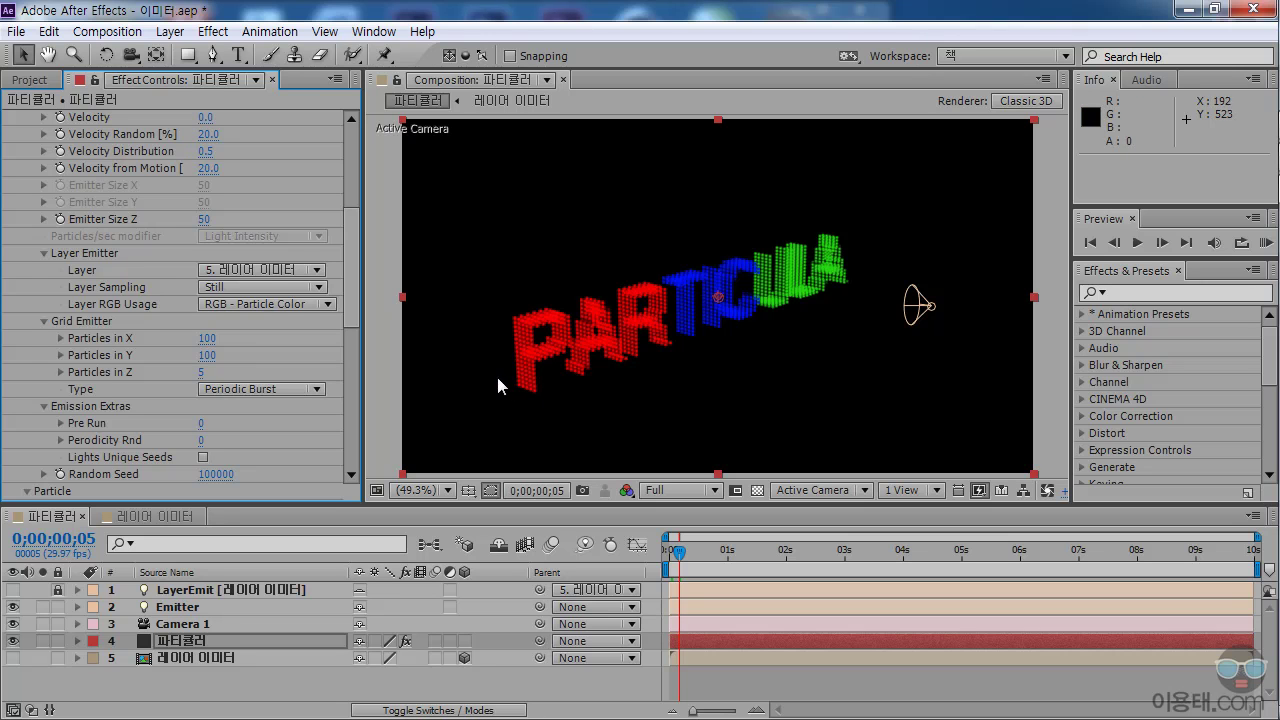
left_click(212, 221)
type("100")
key("Return")
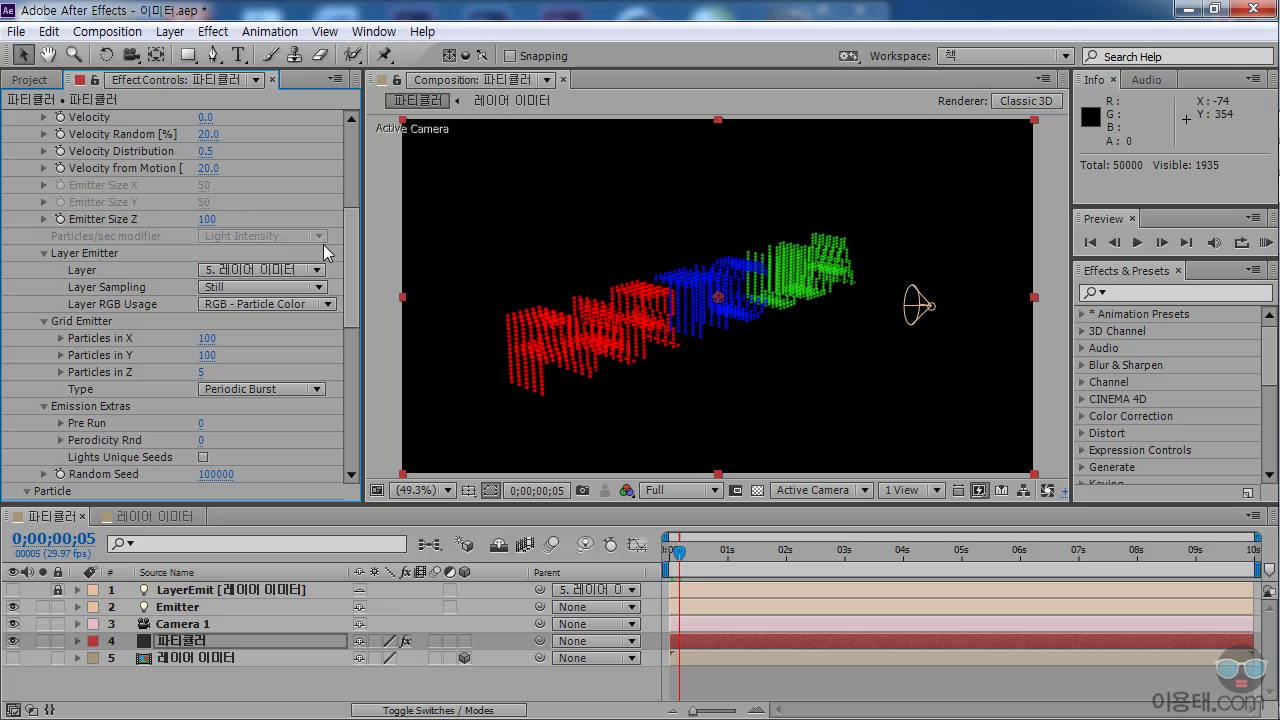
- Return Particular's Emitter Size Z to 50
left_click(212, 222)
type("50")
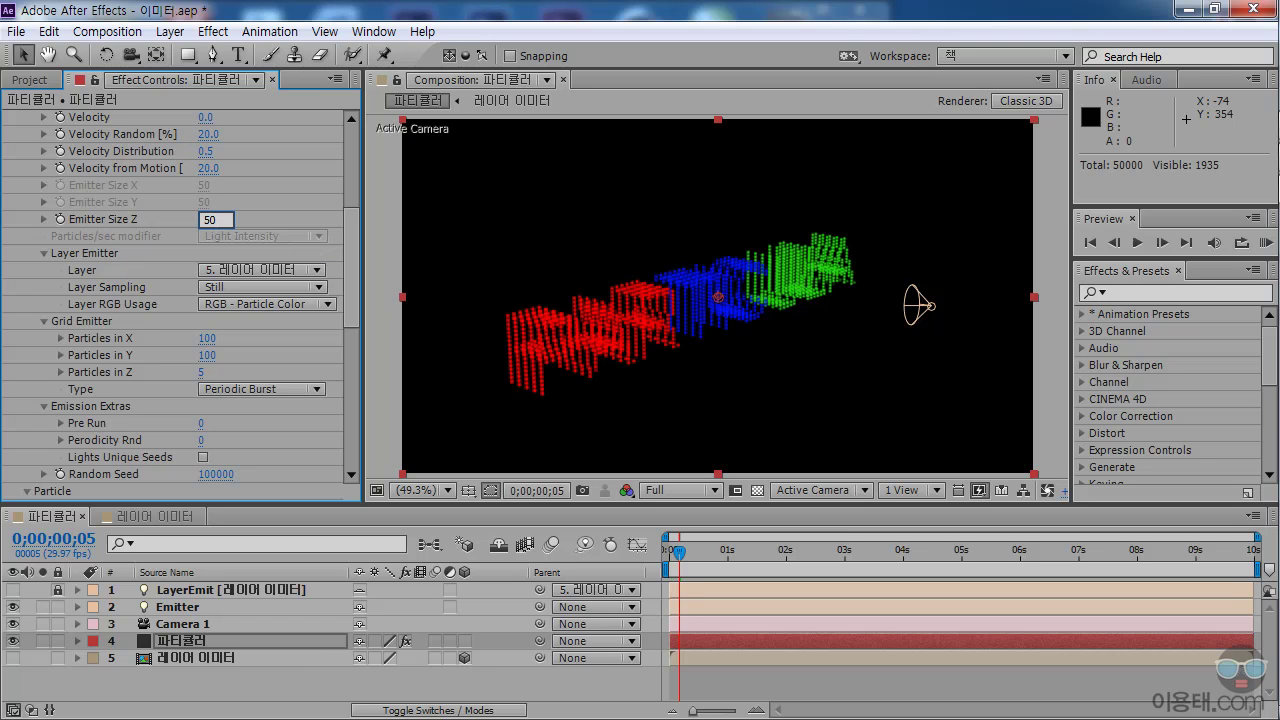
key("Return")
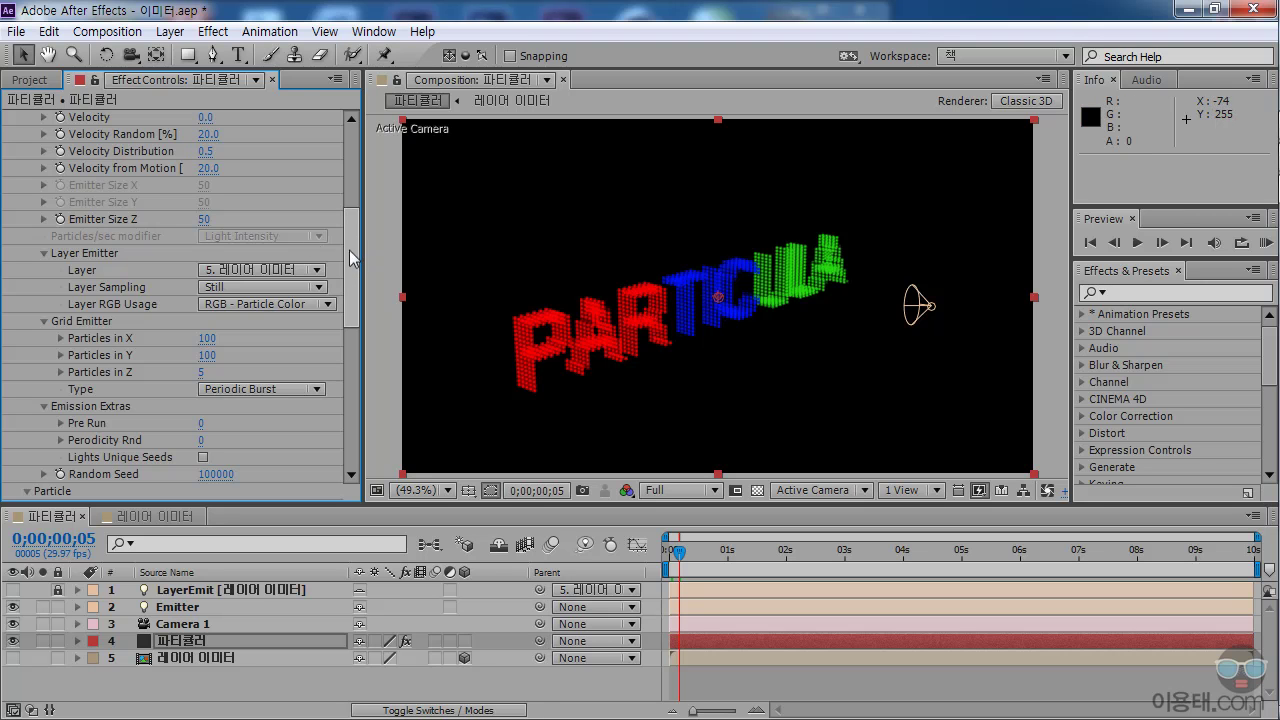
- Set the Particular emitter's Velocity to 20 and preview the animation from the start of the composition
left_click_drag(350, 252, 350, 282)
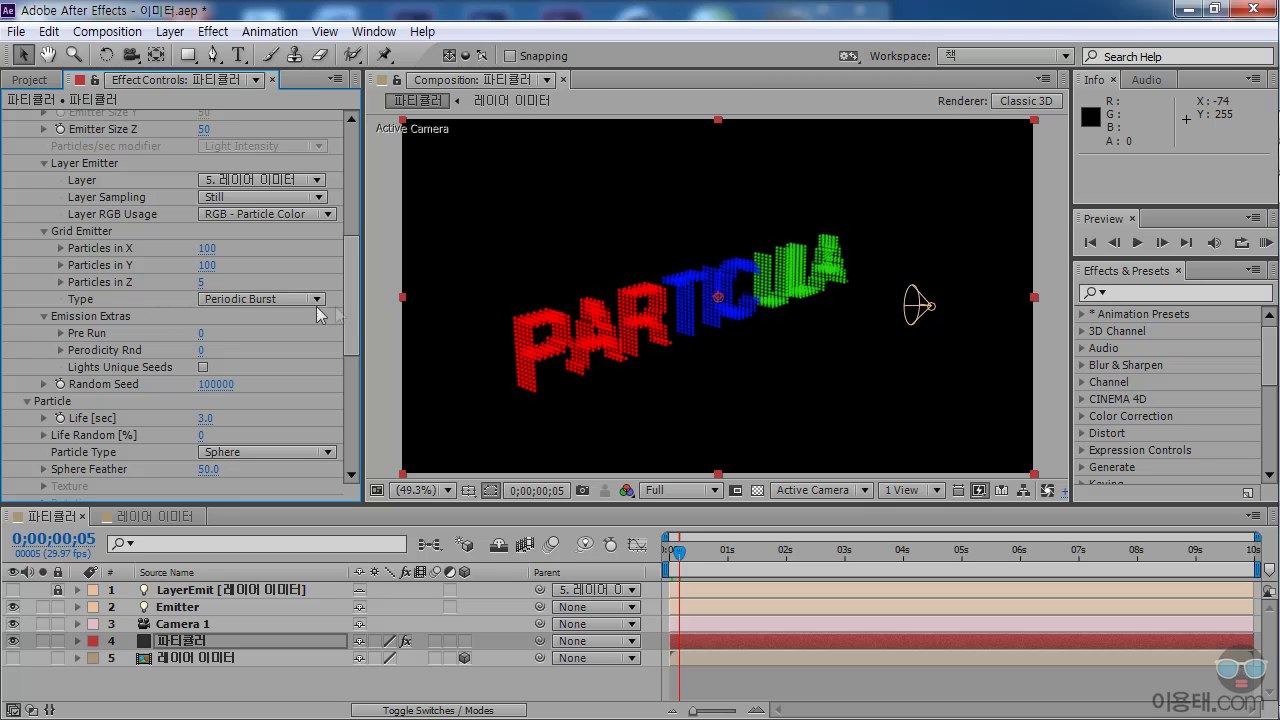
left_click_drag(348, 303, 347, 317)
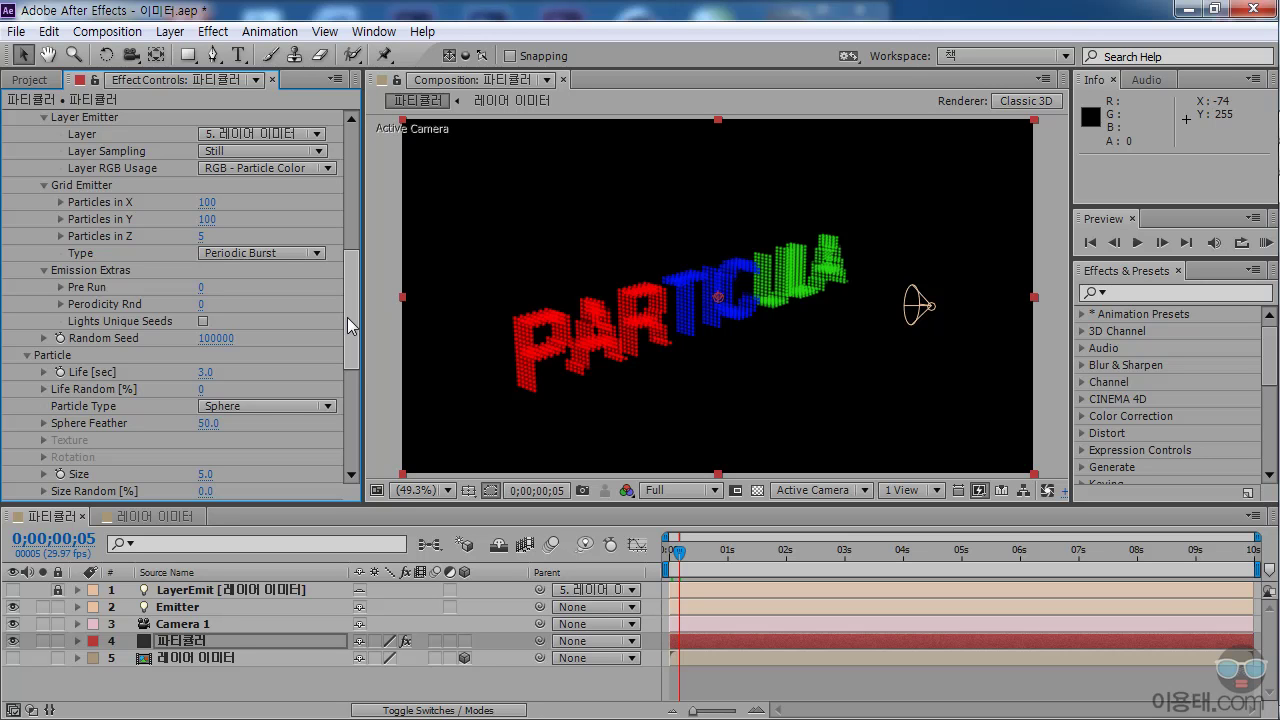
left_click_drag(347, 317, 354, 256)
left_click(204, 185)
type("20")
key("Return")
left_click(672, 558)
key("space")
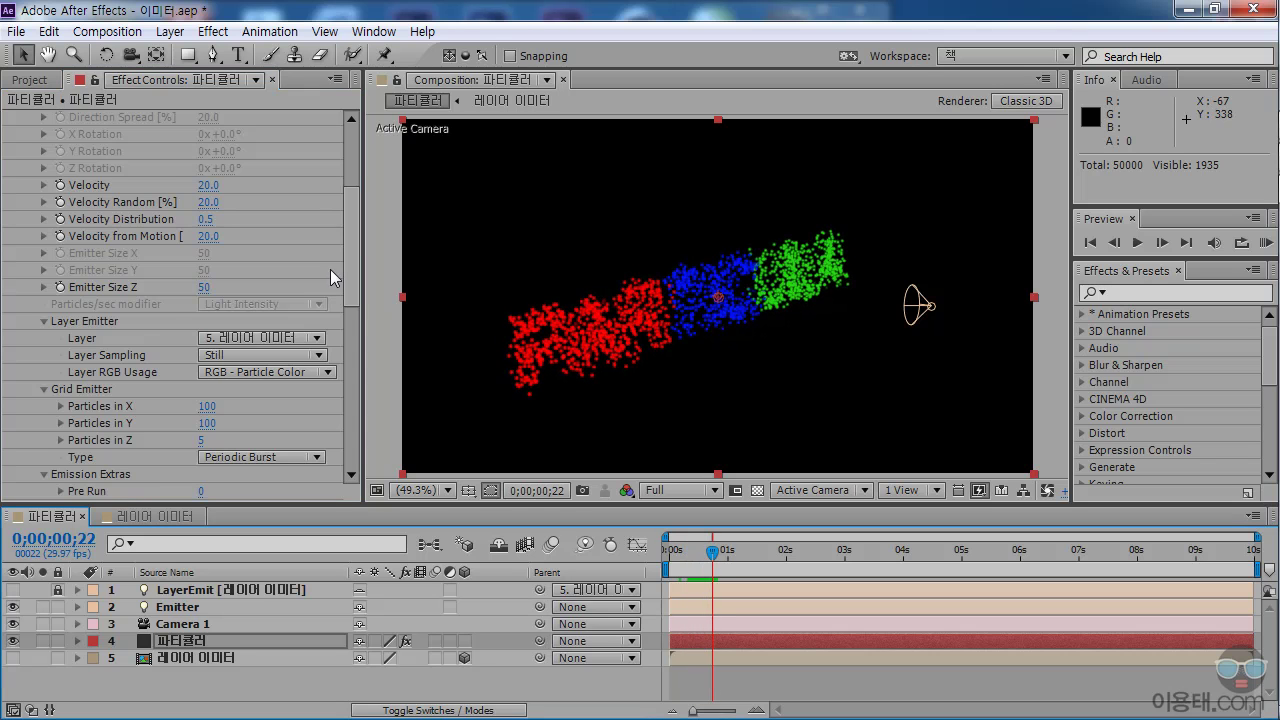
- Set the particle Life to 10 seconds
scroll(353, 283, "down", 6)
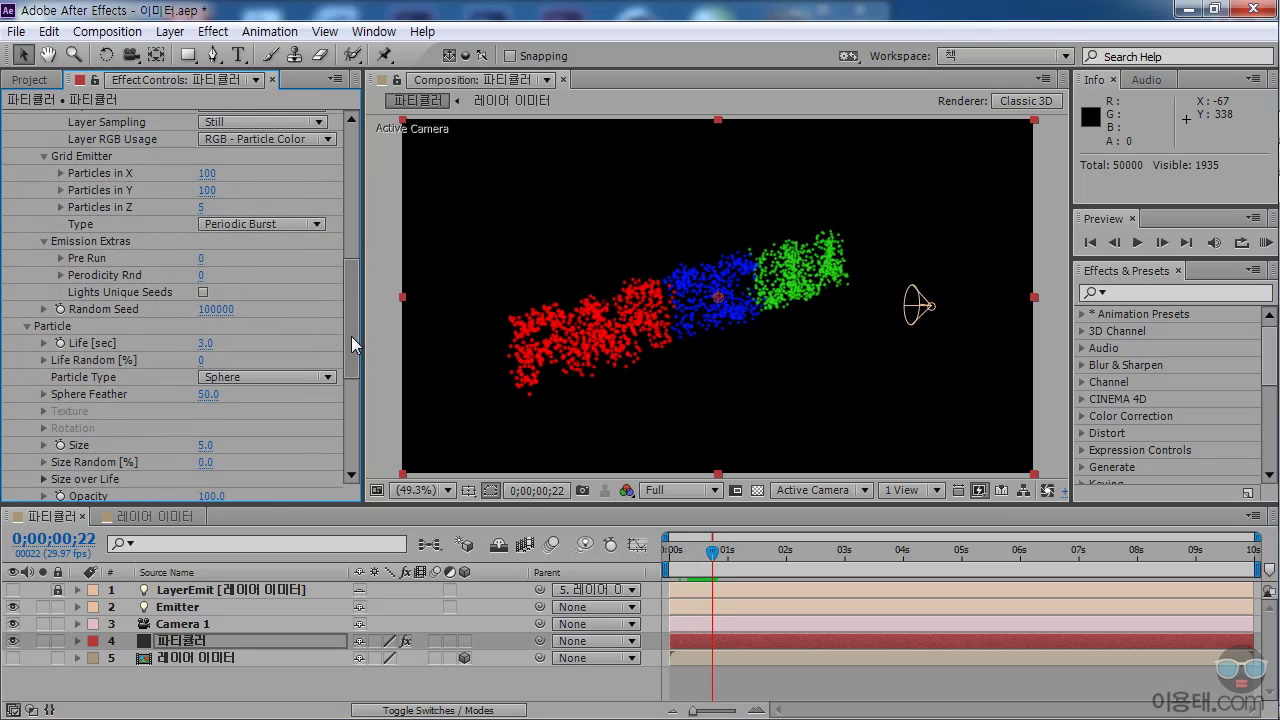
left_click_drag(351, 336, 350, 322)
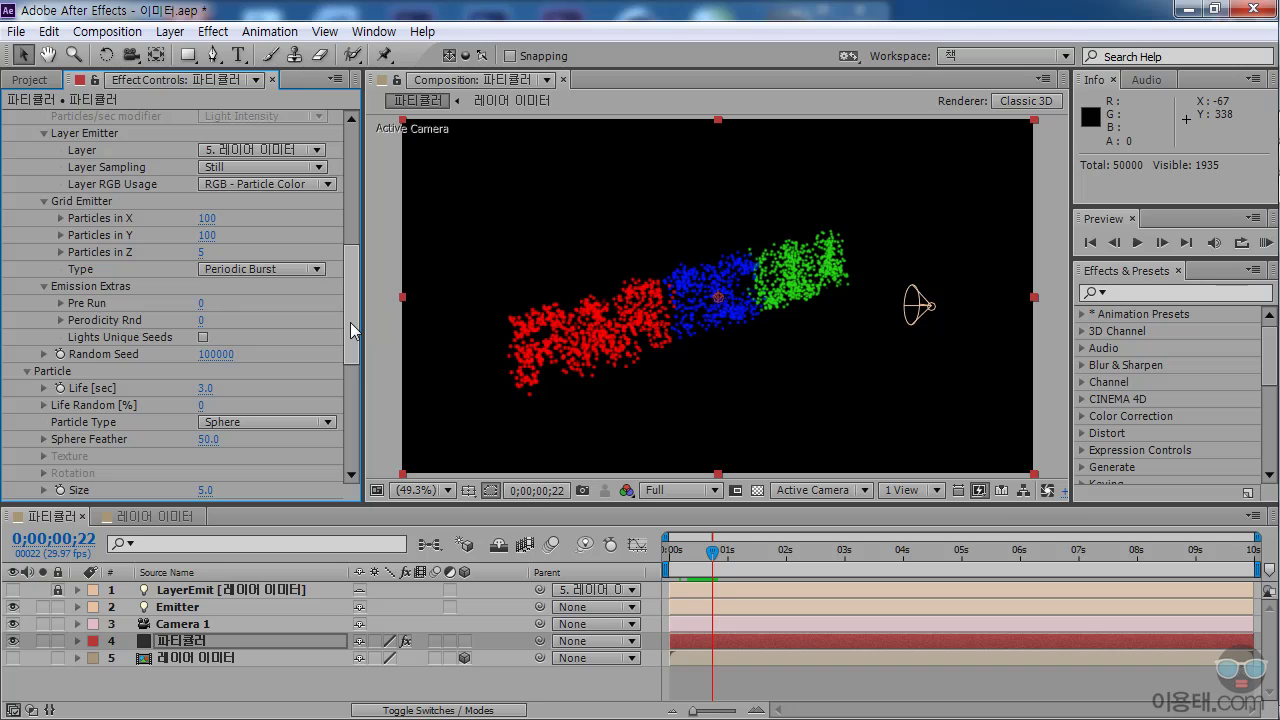
scroll(350, 322, "down", 3)
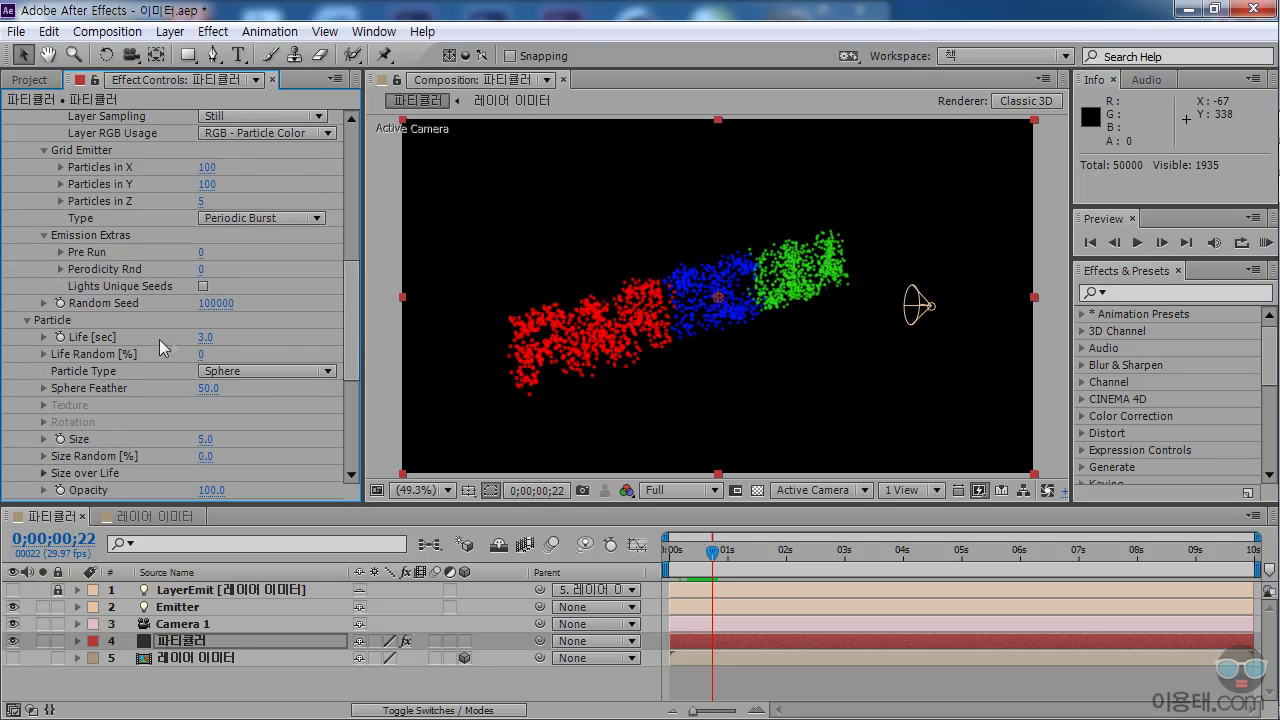
left_click(223, 338)
type("10")
key("Return")
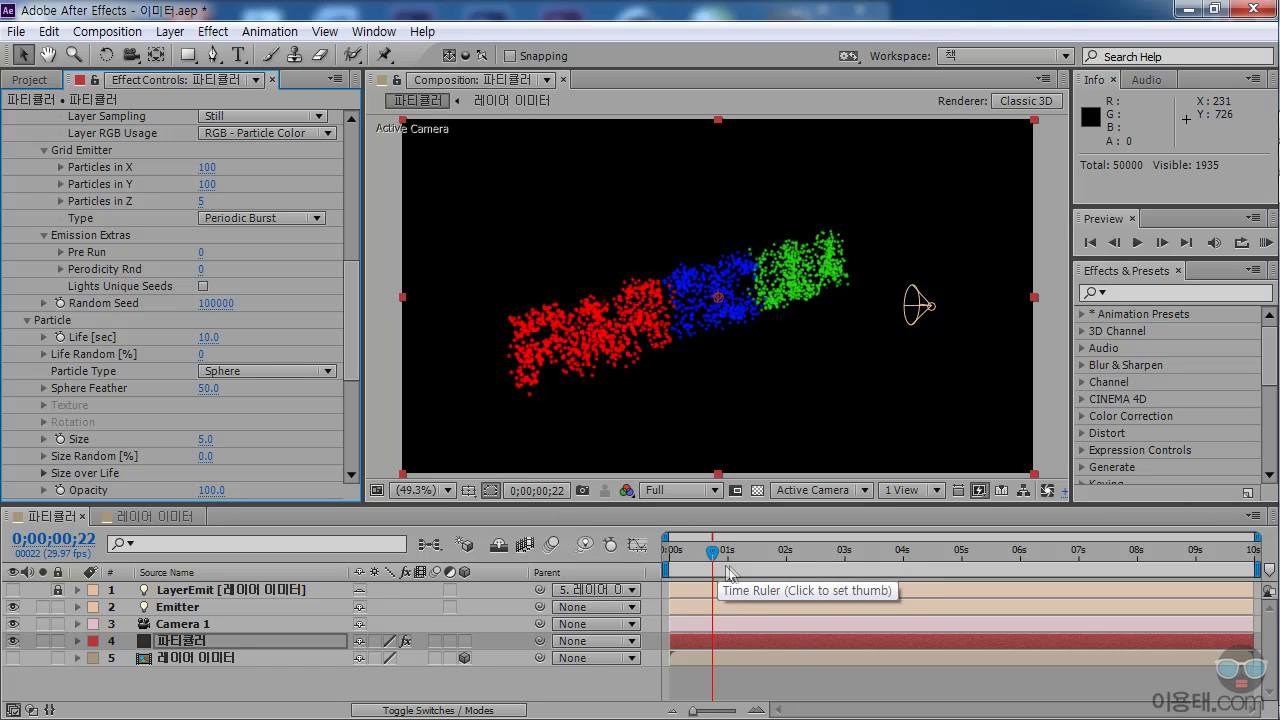
- Scrub to 0;00;01;24, then from the first frames to 0;00;00;17 to examine how the Periodic Burst particles disperse
left_click_drag(713, 553, 774, 563)
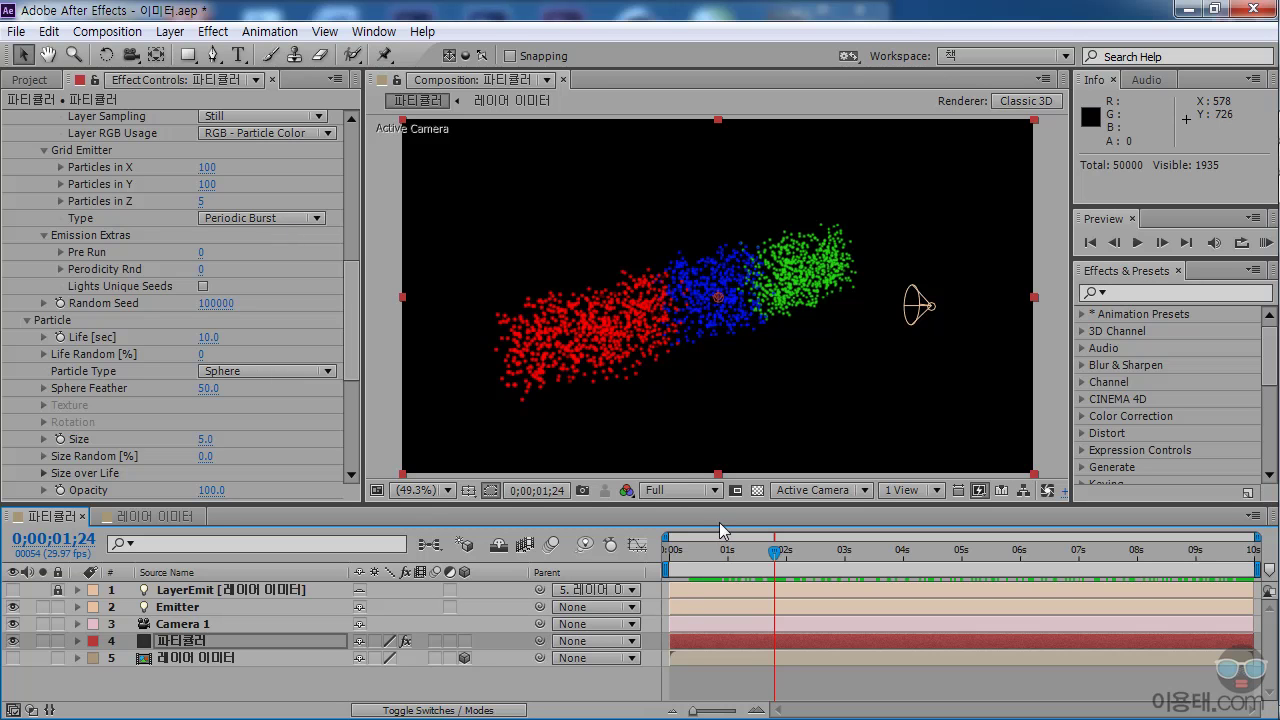
left_click(677, 551)
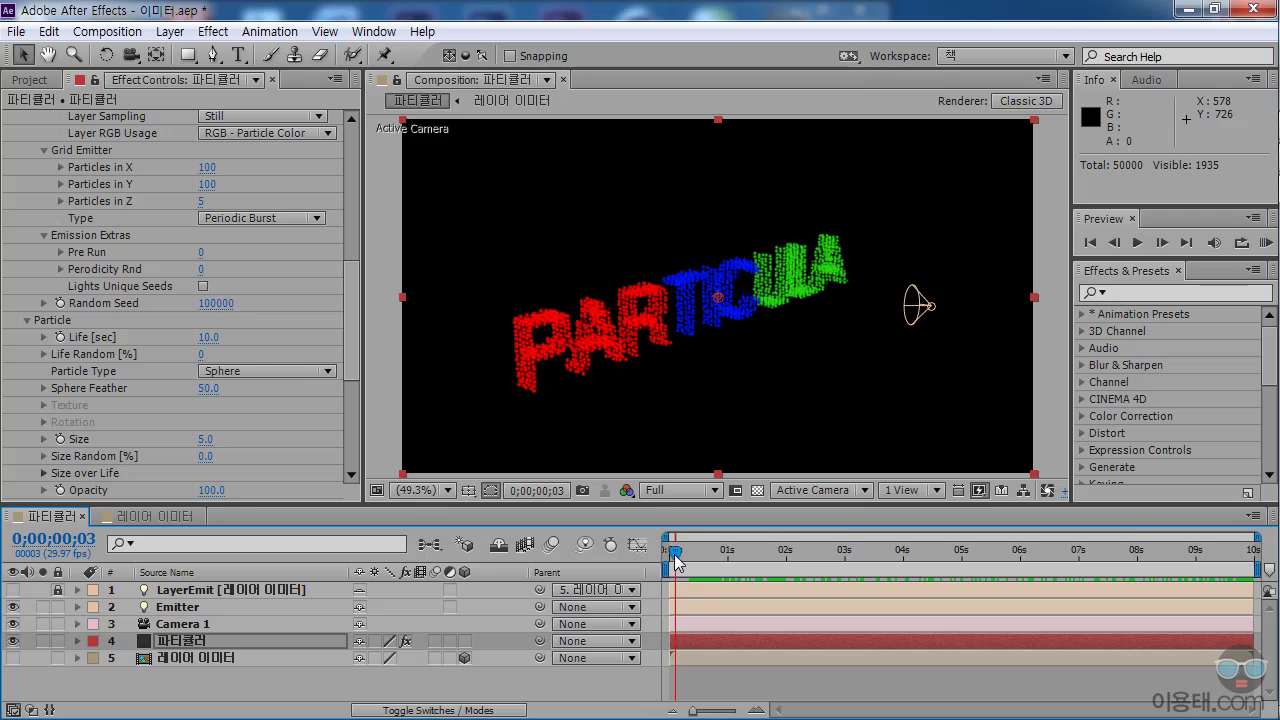
left_click_drag(677, 554, 703, 566)
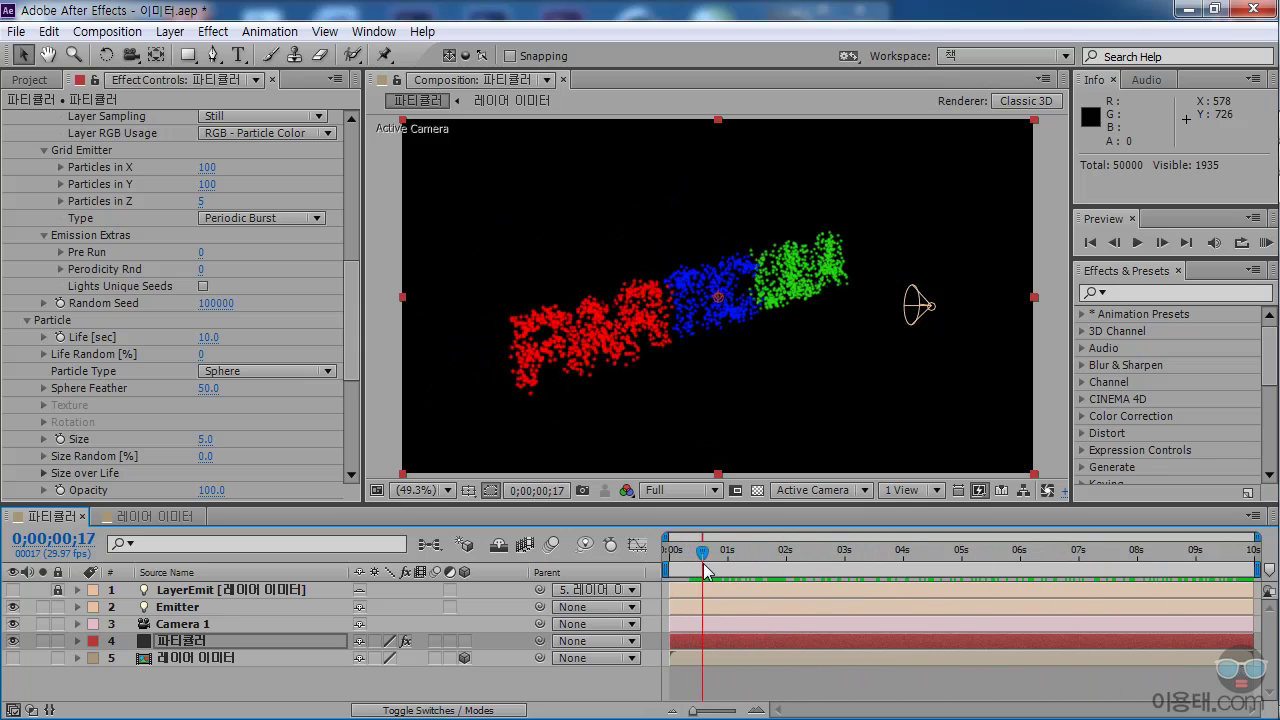
- Change the Grid Emitter Type to Traverse and scrub forward to 0;00;05;13 to preview the emission
left_click(260, 218)
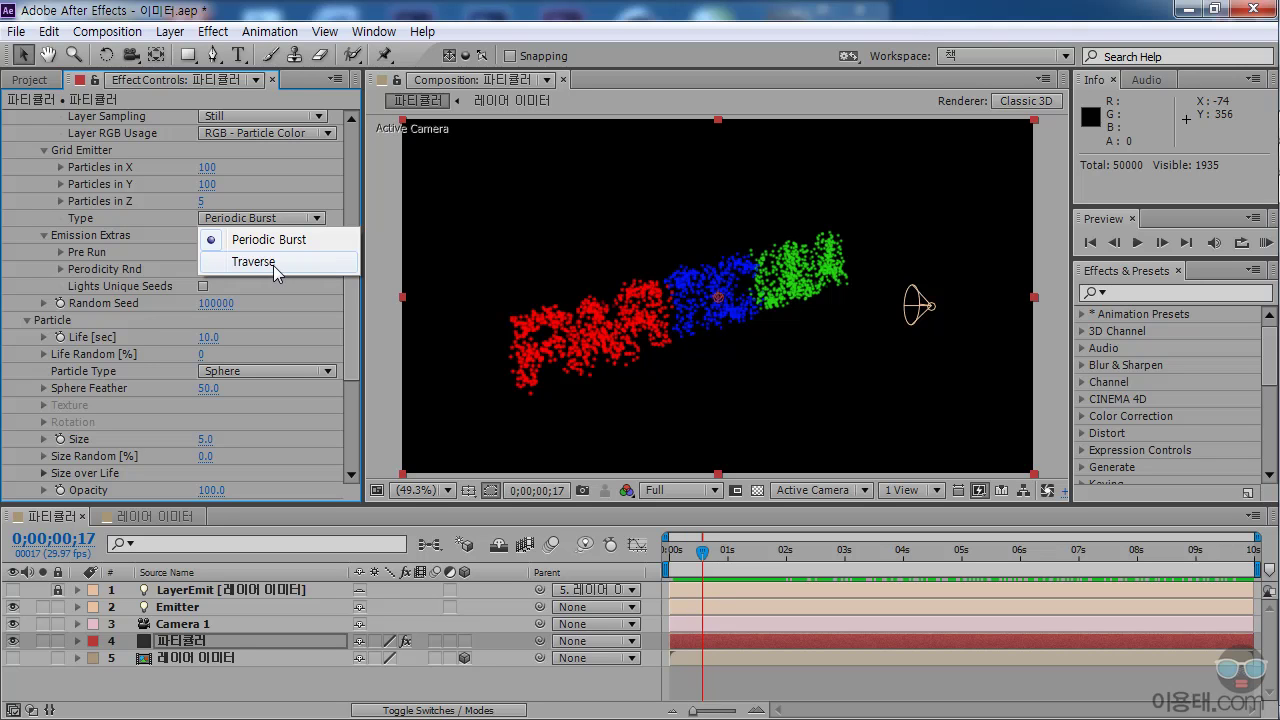
left_click(276, 262)
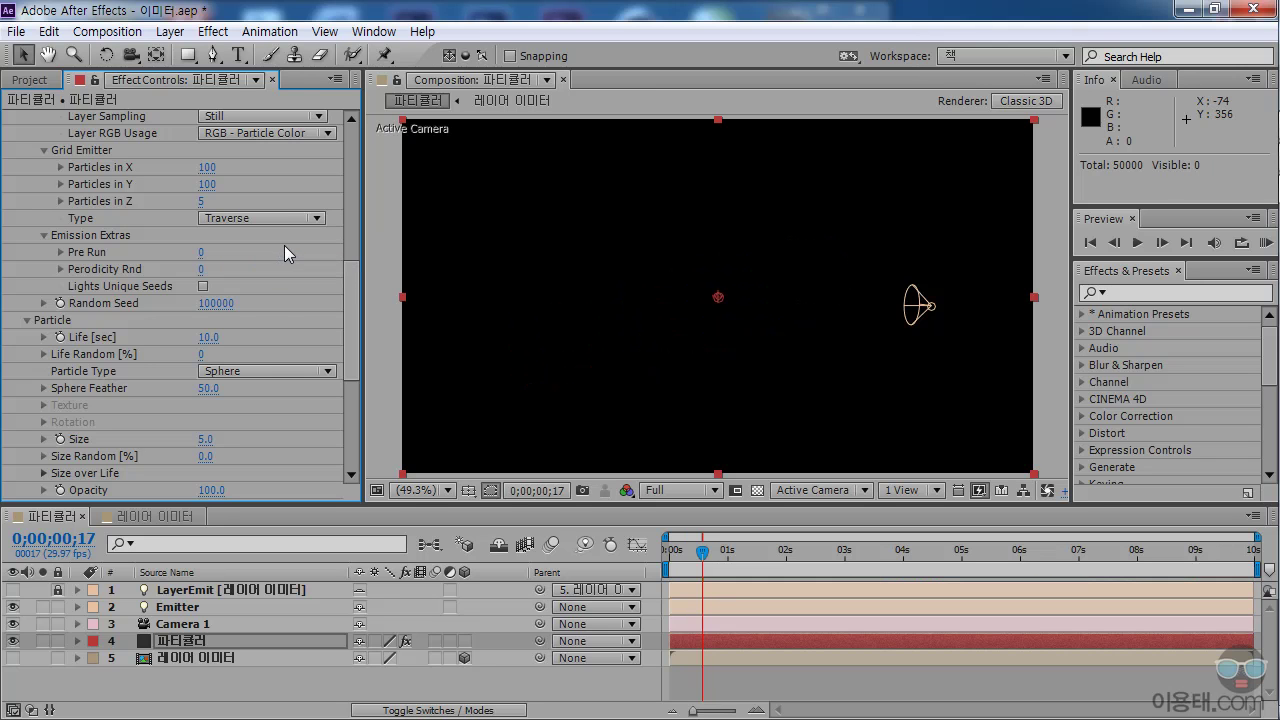
mouse_move(702, 560)
left_mouse_down()
mouse_move(674, 560)
mouse_move(720, 564)
left_mouse_up()
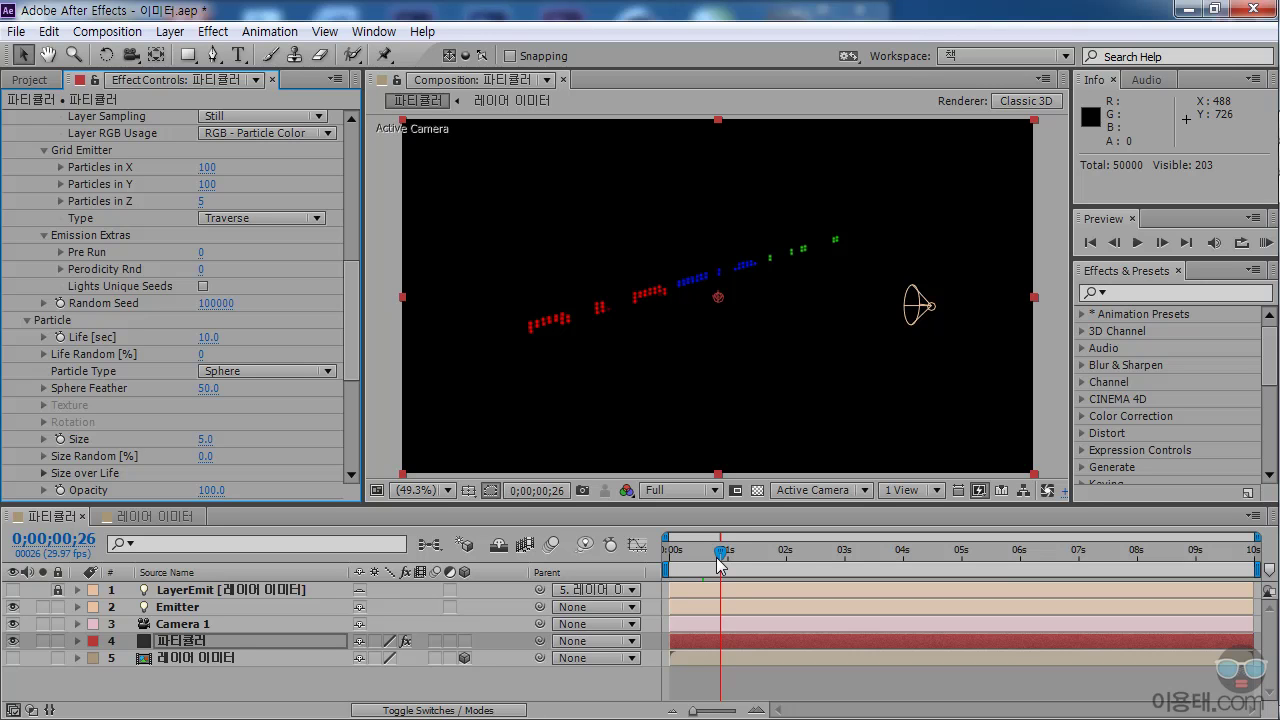
left_click_drag(720, 564, 751, 564)
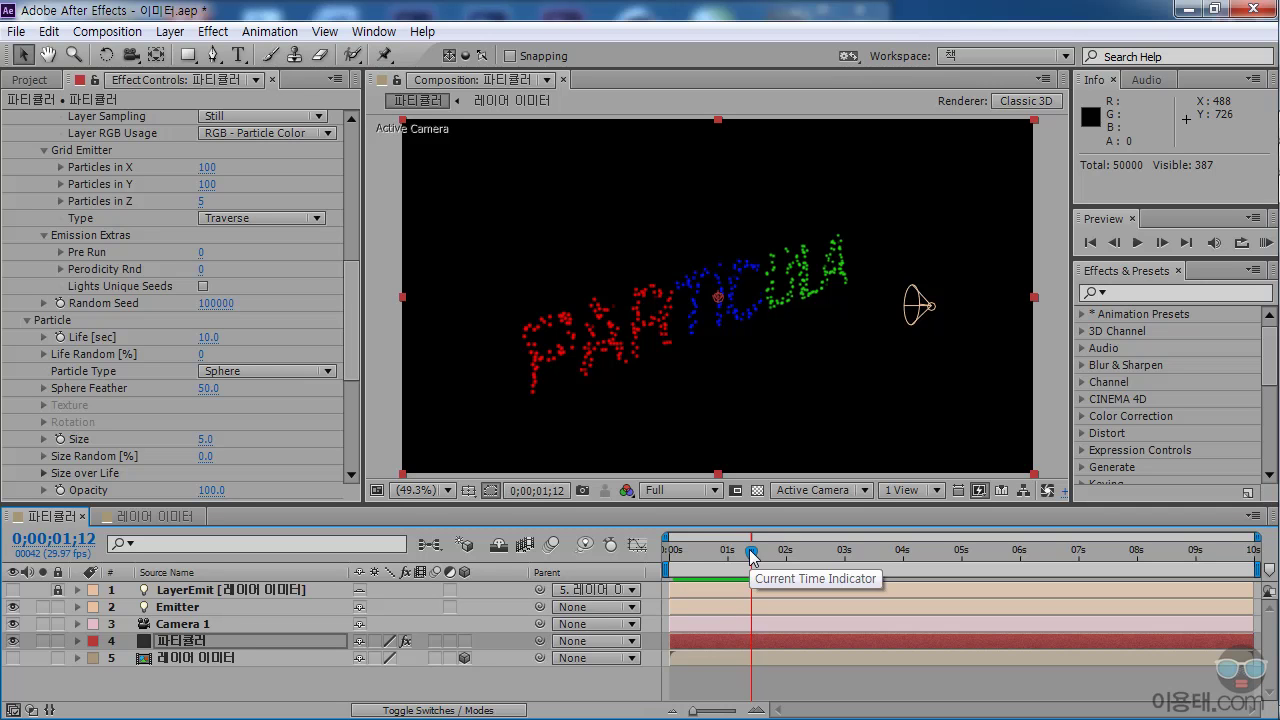
left_click_drag(752, 556, 847, 558)
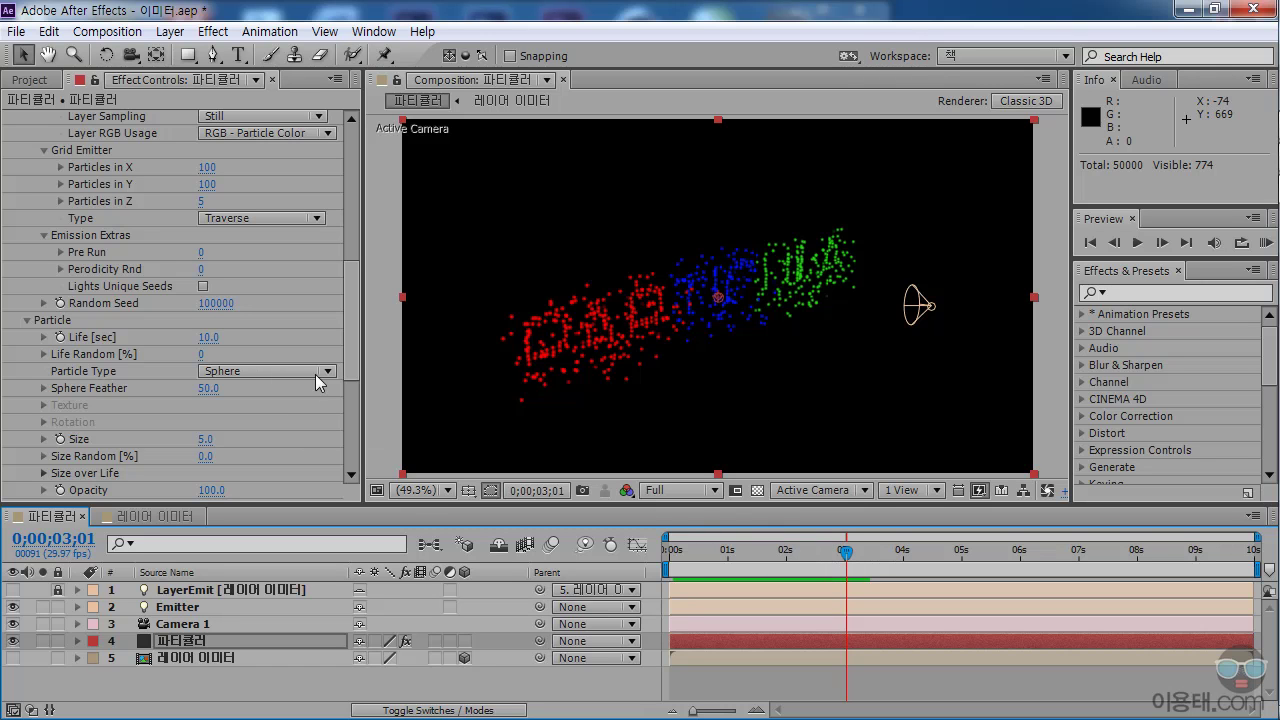
left_click_drag(350, 370, 350, 317)
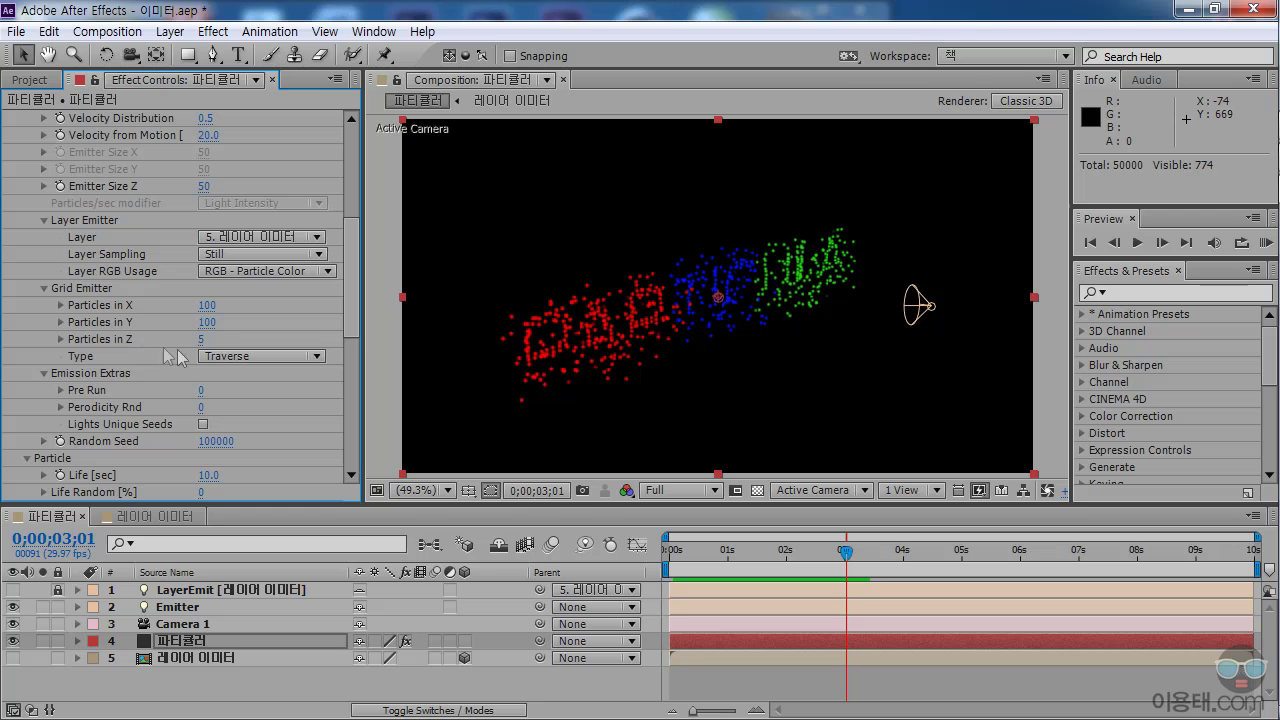
left_click_drag(846, 552, 990, 558)
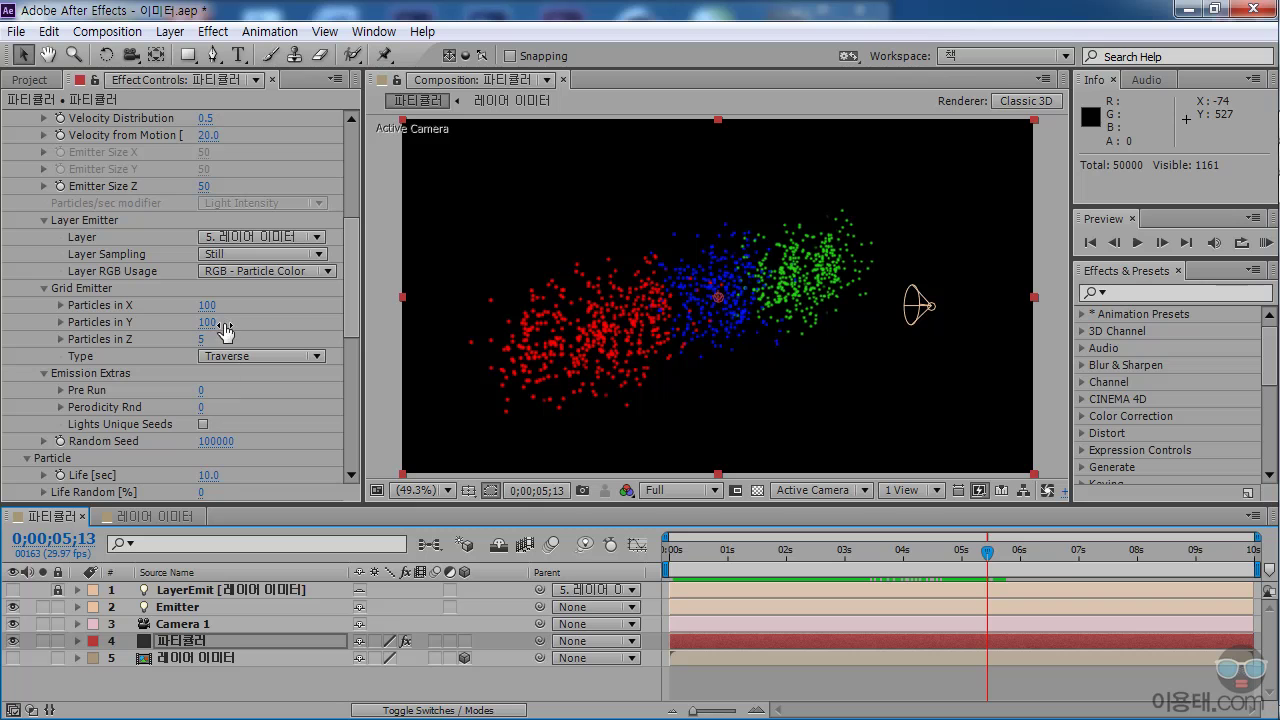
- Enlarge the timeline area vertically and bring Particular's Layer Emitter and Grid Emitter settings back into view
left_click_drag(348, 281, 278, 187)
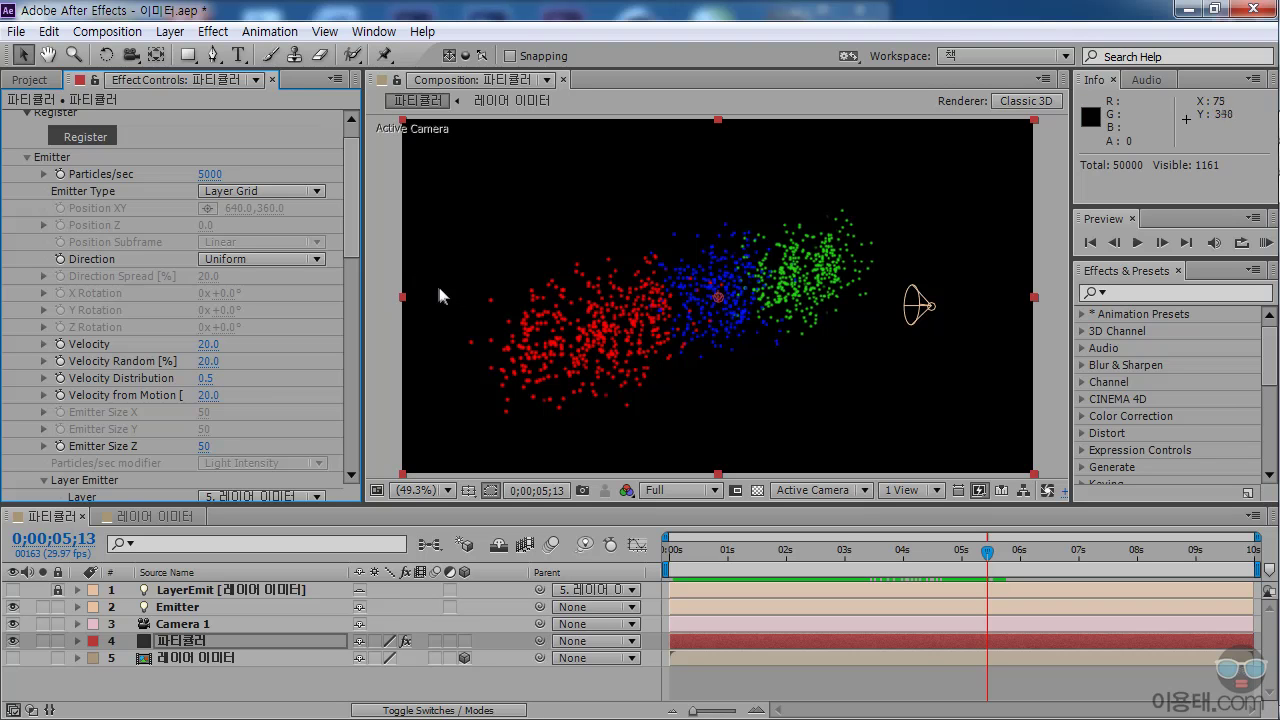
scroll(357, 237, "down", 4)
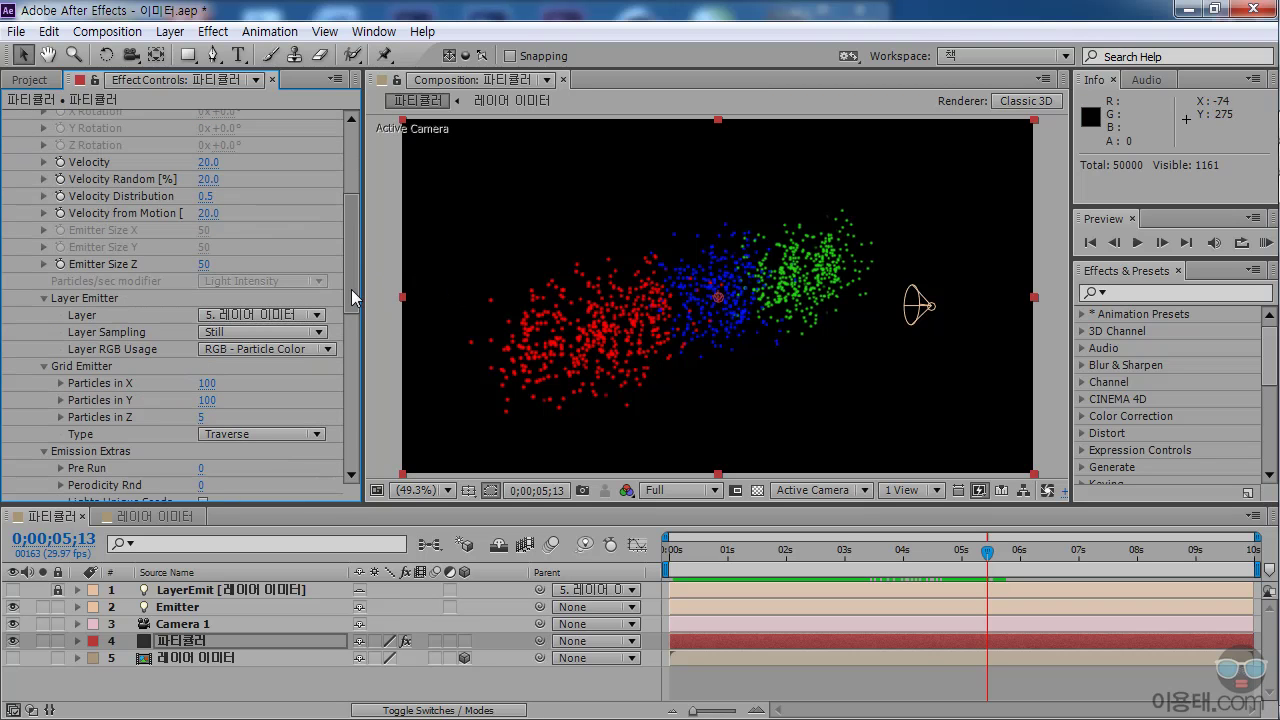
left_click_drag(321, 510, 321, 458)
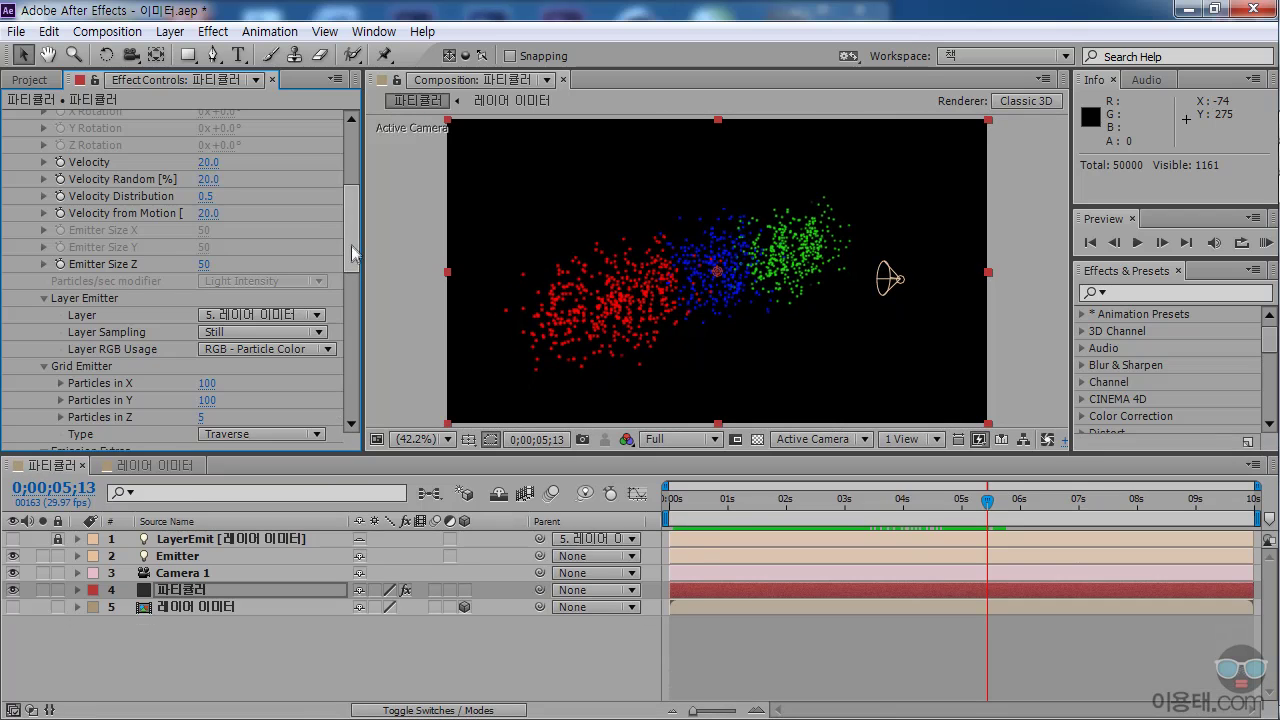
scroll(253, 255, "up", 6)
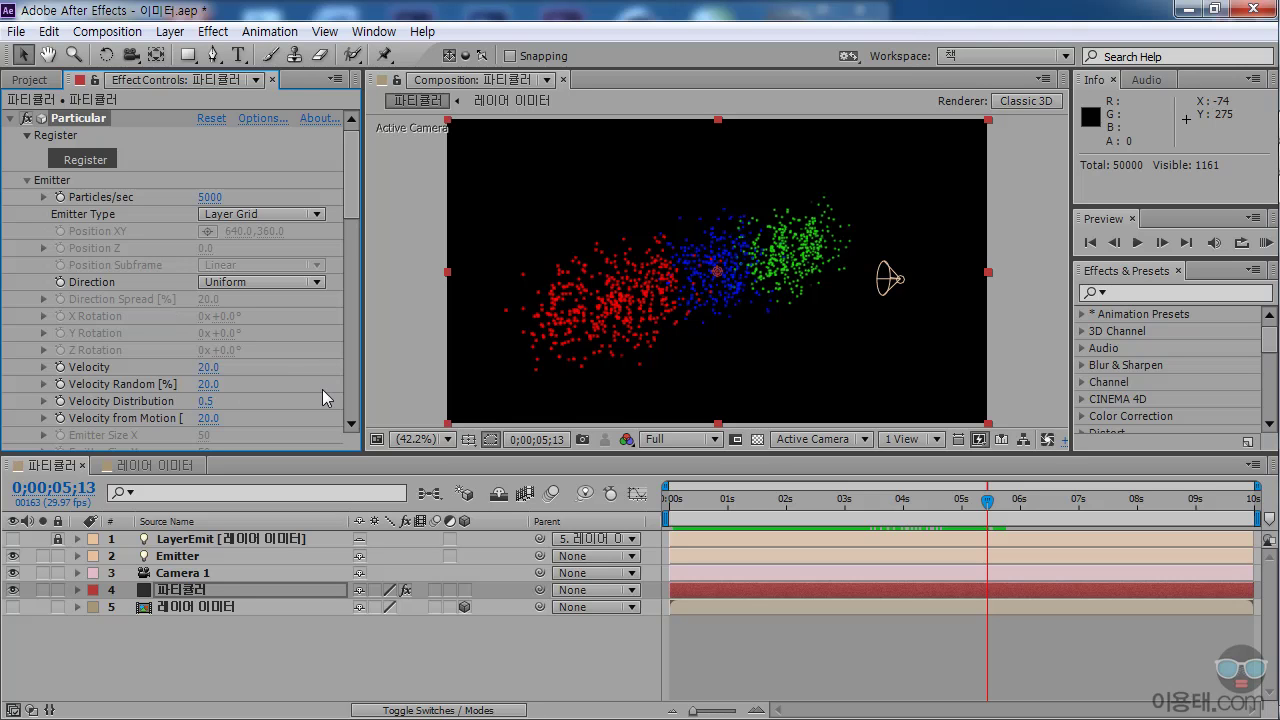
left_click_drag(354, 200, 352, 259)
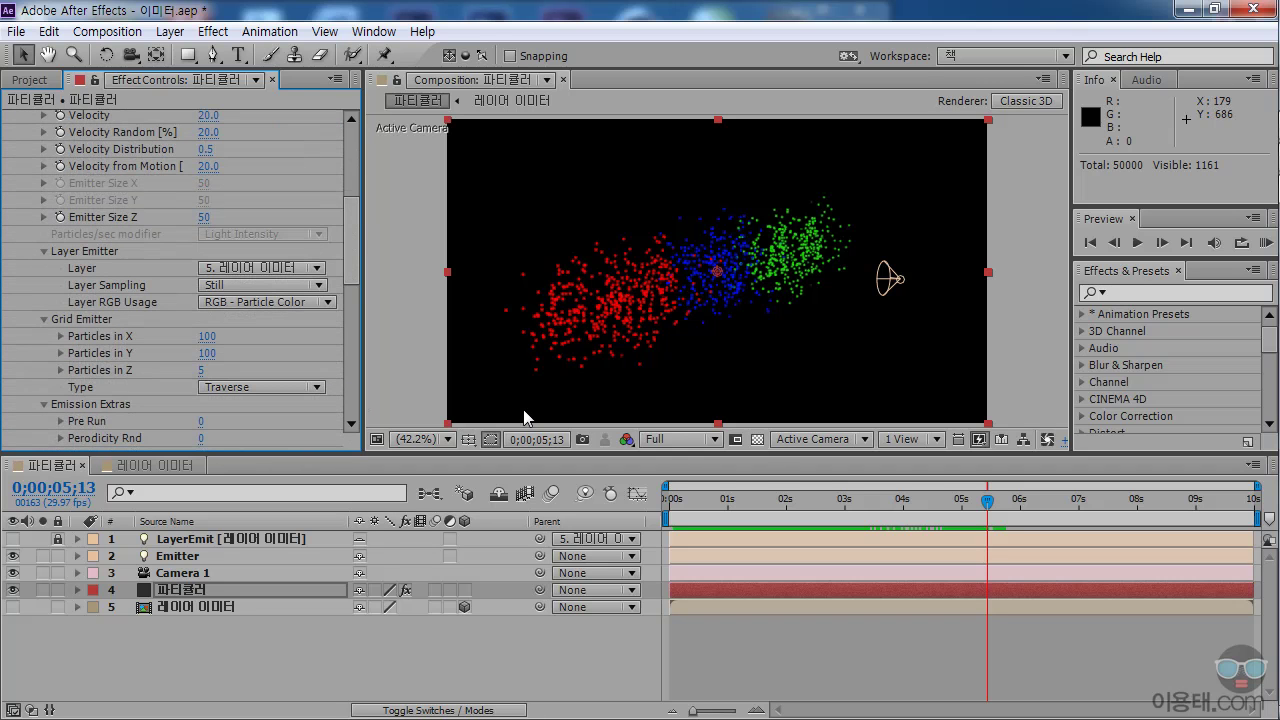